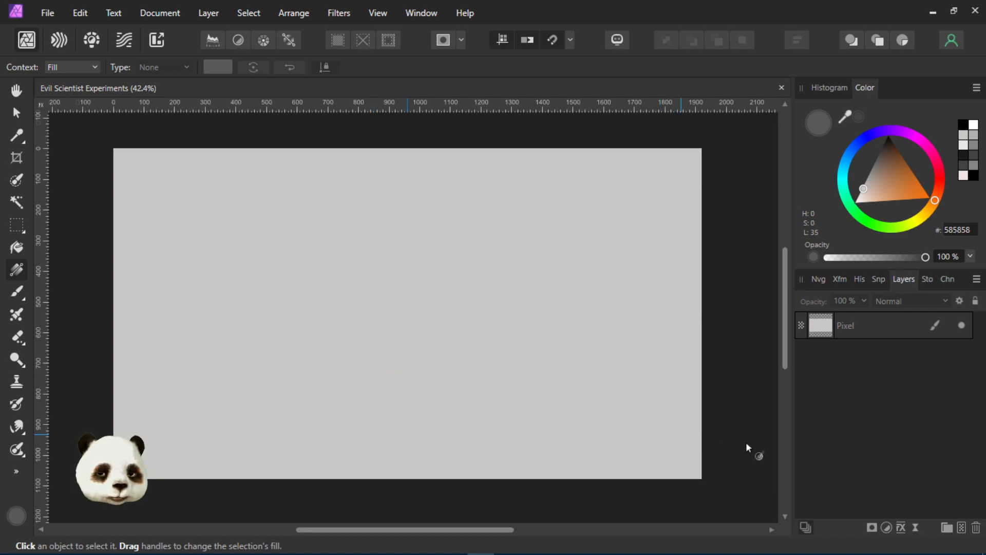
Add a new empty pixel layer above the grey background layer
click(960, 528)
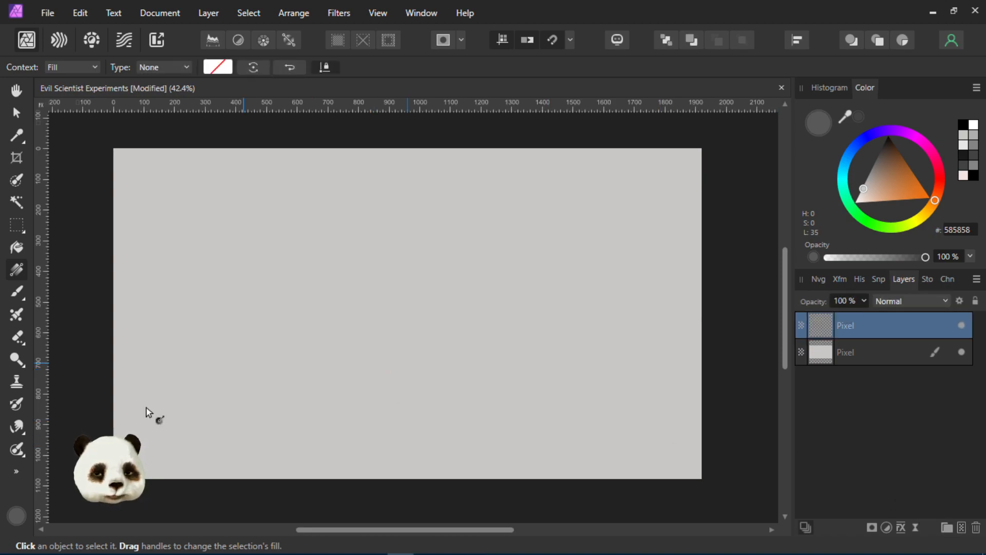
Draw a closed five-node shape with the Pen Tool left of the canvas centre, curving its lower-left node
click(14, 470)
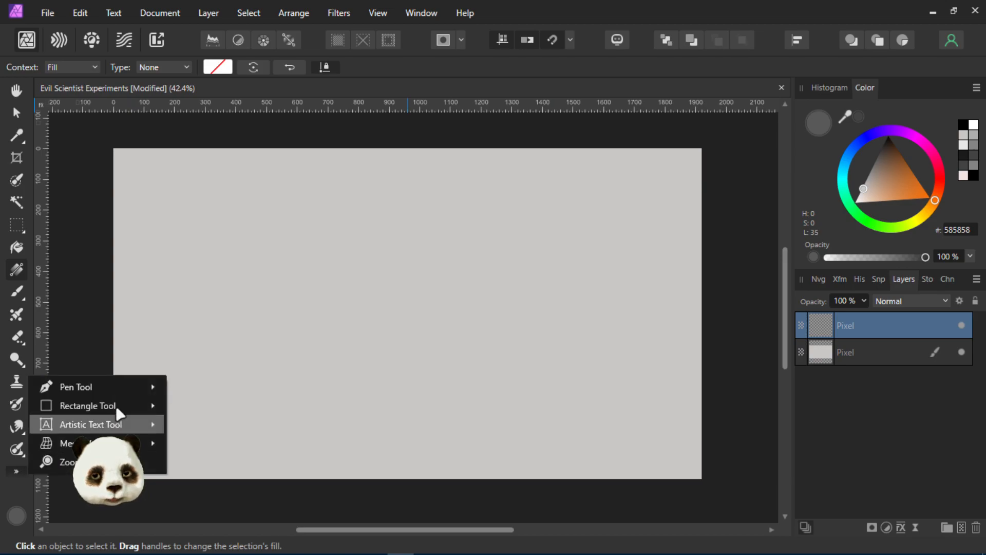
mouse_move(105, 389)
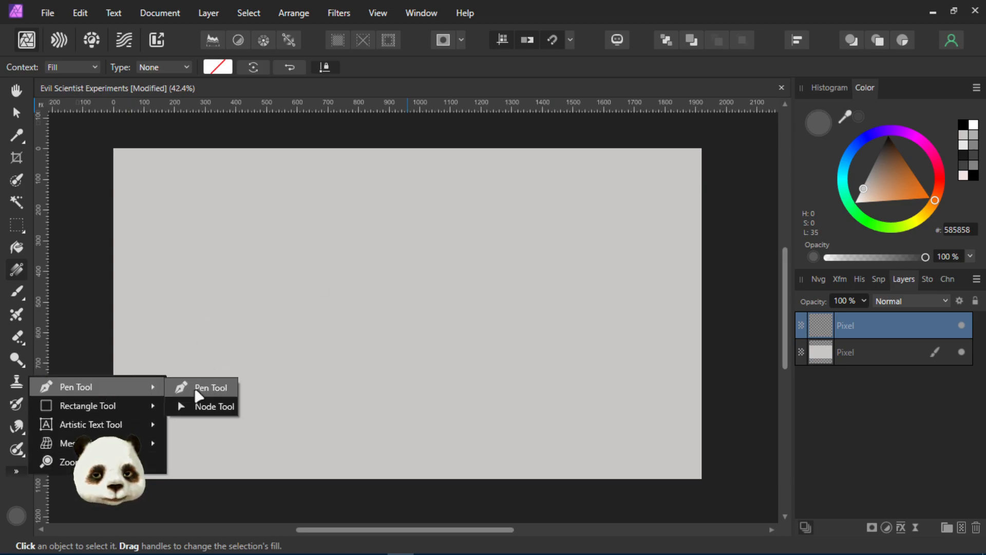
click(208, 387)
click(347, 192)
click(273, 247)
drag(277, 313, 310, 350)
click(394, 325)
click(426, 254)
click(348, 193)
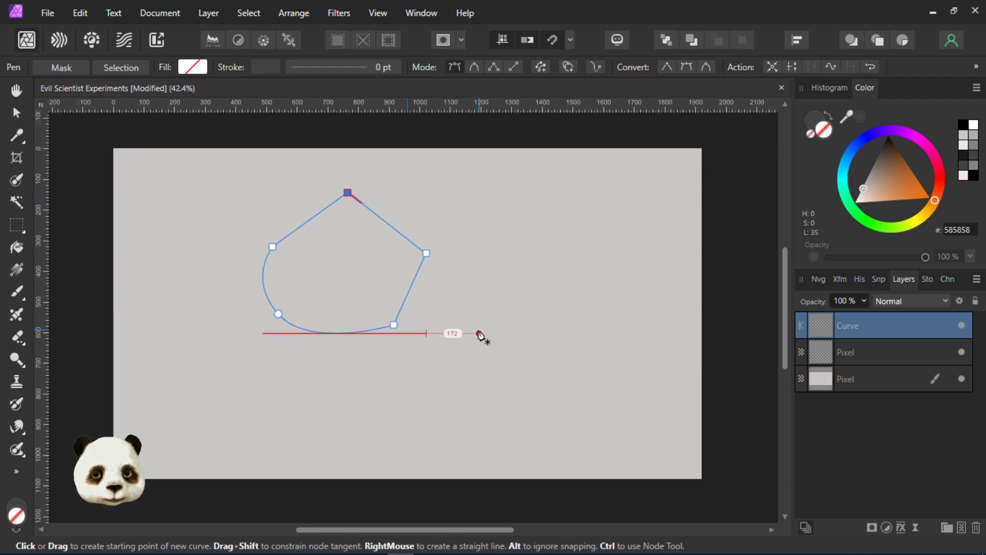
Set the pen shape's fill to green 57AD37 using hue 104, saturation 52 and lightness 45
click(192, 67)
click(148, 138)
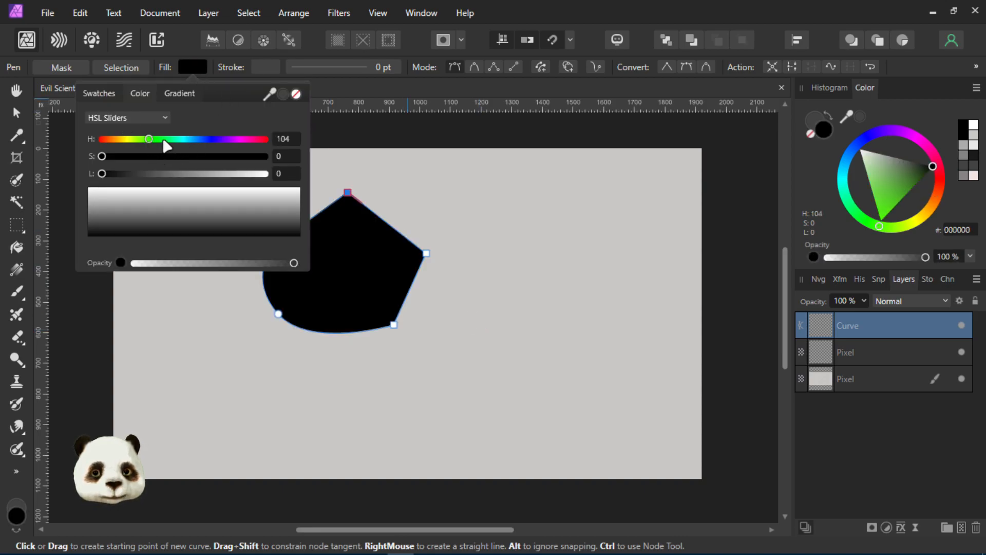
drag(121, 157, 175, 174)
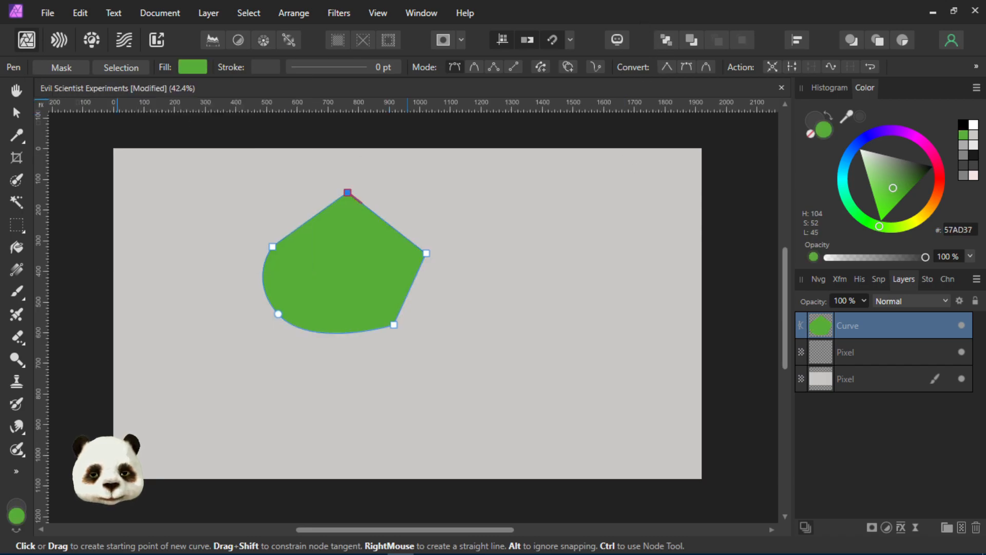
Delete the green pen shape from the document
click(19, 114)
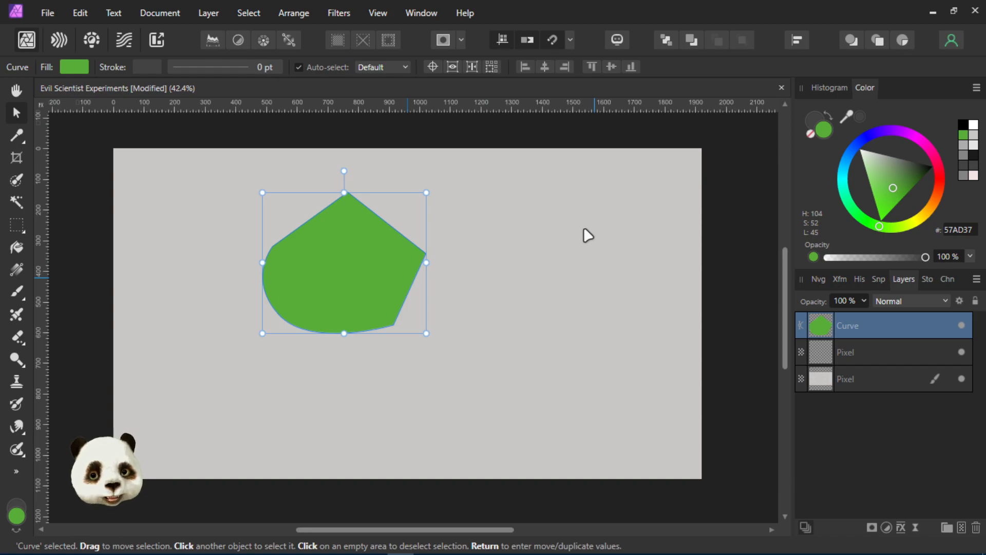
key(Delete)
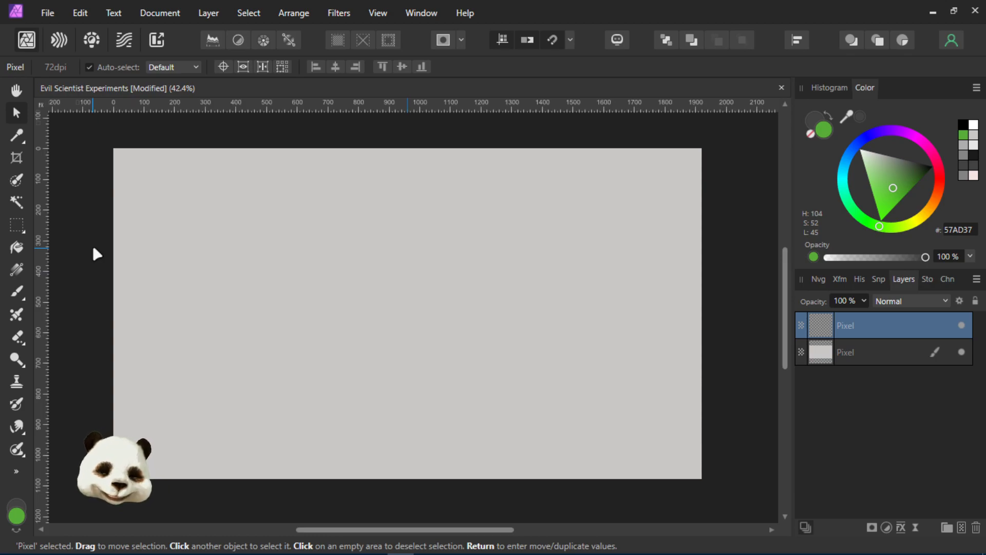
Activate the Paint Brush on the empty pixel layer and enlarge its width to 29 px
click(16, 291)
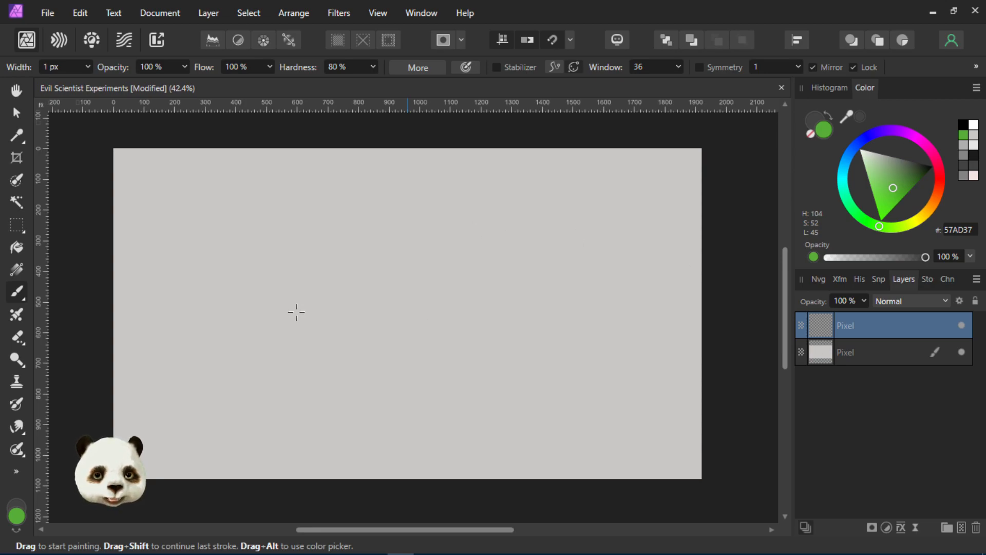
key(bracketright)
key(bracketright)
key(bracketright)
key(bracketright)
key(bracketright)
key(bracketright)
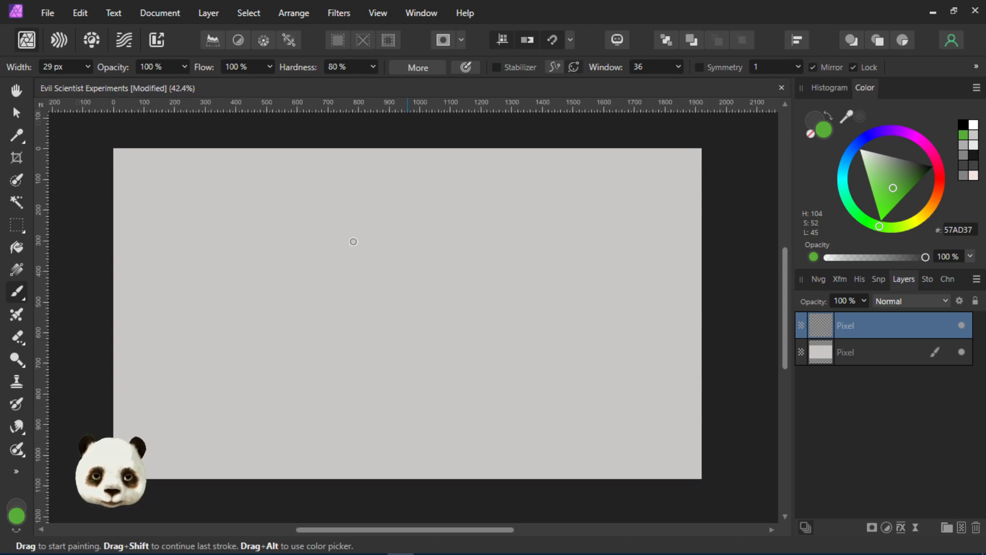
Try out green dots and a diagonal freehand brush stroke on the canvas, and undo them
drag(349, 226, 391, 275)
key(ctrl+z)
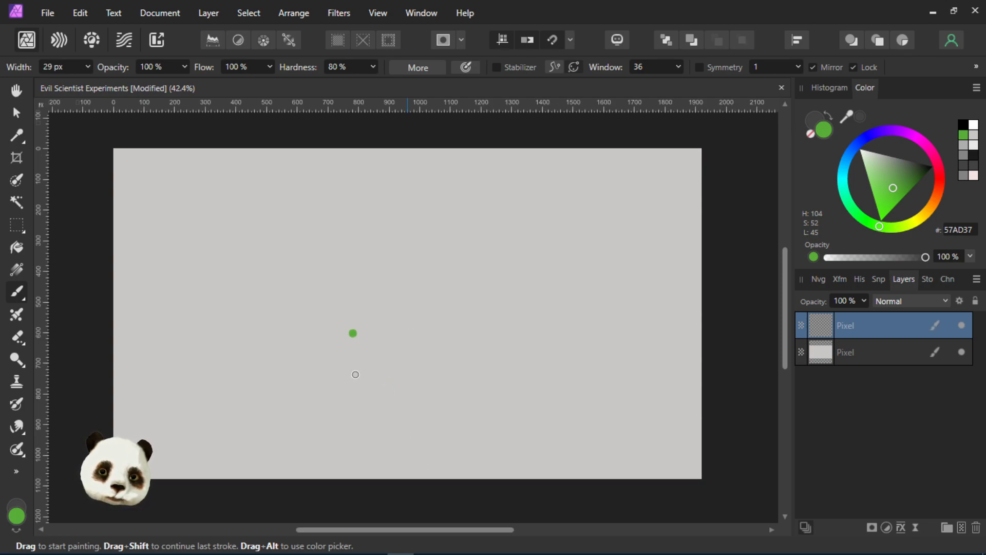
click(318, 308)
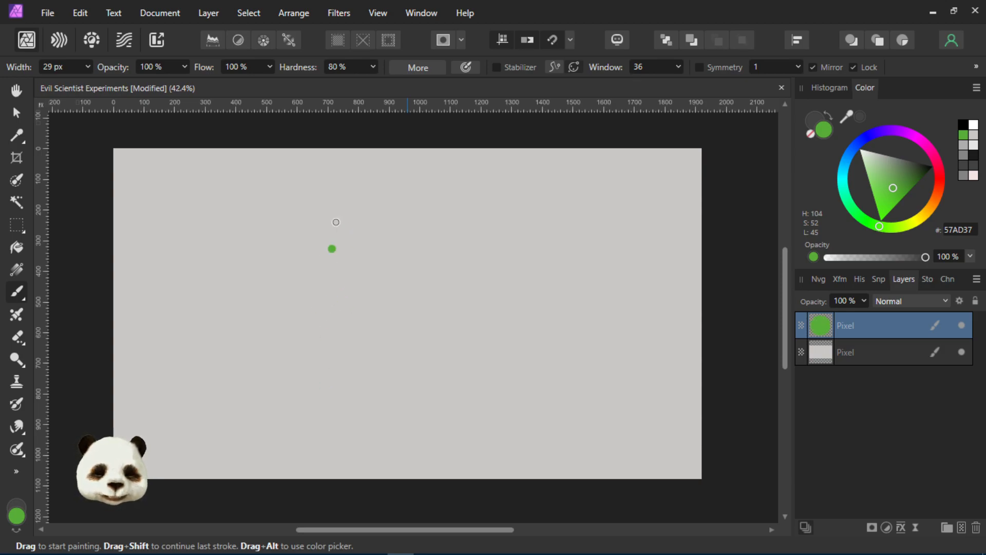
drag(255, 314, 370, 209)
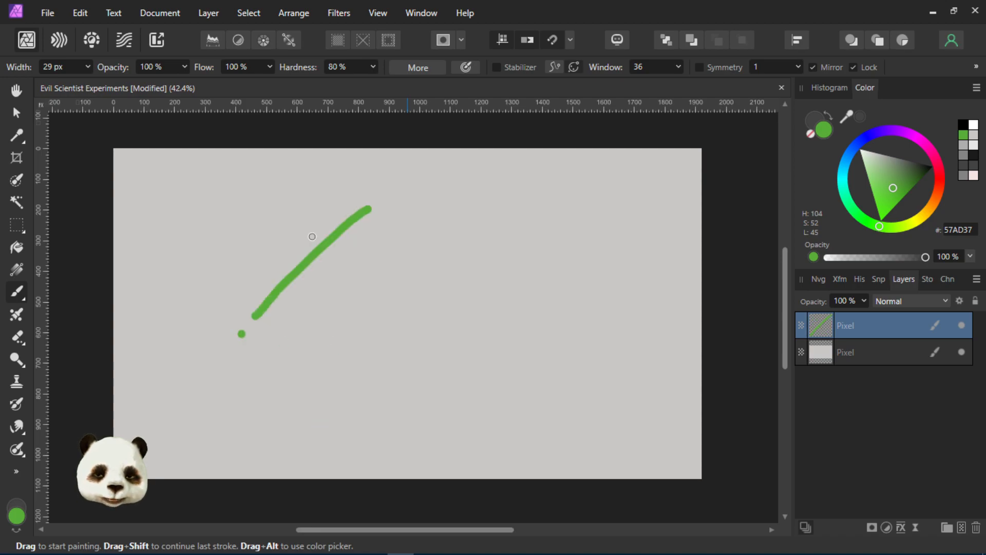
key(ctrl+z)
Paint long diagonal strokes and a vertical straight stroke across the middle of the canvas
click(249, 336)
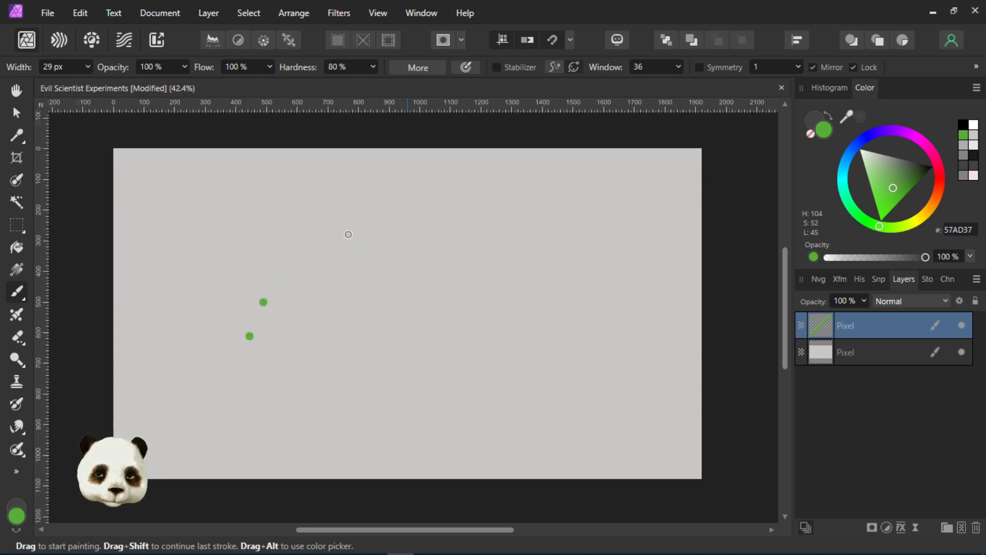
shift+click(406, 199)
drag(284, 384, 441, 195)
drag(341, 415, 489, 232)
drag(391, 400, 476, 254)
shift+click(390, 208)
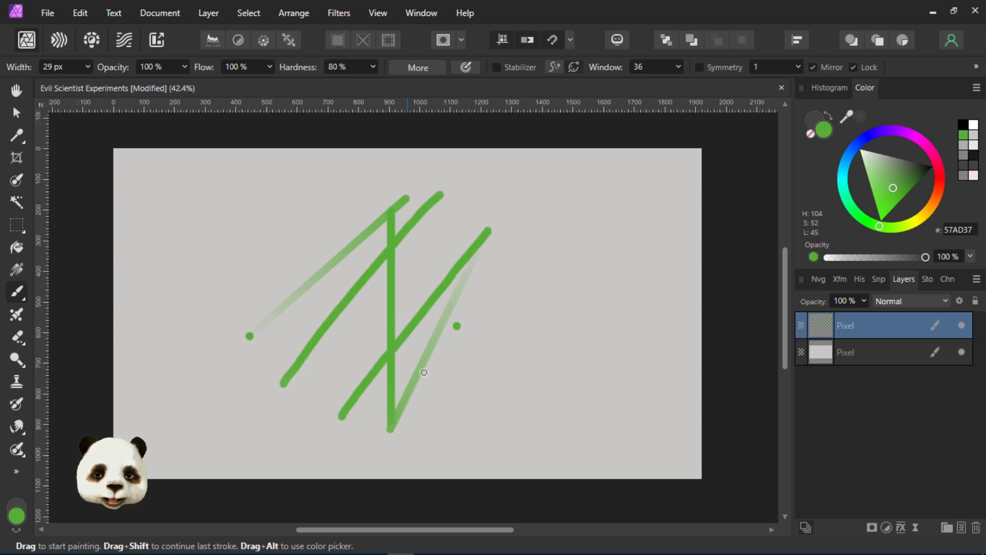
Paint a stepped path of connected straight strokes from the canvas's upper edge down through its right half
shift+click(514, 150)
shift+click(516, 233)
shift+click(585, 233)
shift+click(586, 284)
shift+click(585, 349)
shift+click(474, 349)
shift+click(480, 401)
Paint more connected horizontal, vertical and slanted straight strokes near the canvas's lower-right area
click(590, 409)
mouse_move(507, 411)
mouse_down()
mouse_move(617, 430)
mouse_move(625, 215)
mouse_move(642, 197)
mouse_move(651, 284)
mouse_move(656, 242)
mouse_move(654, 390)
mouse_up()
shift+click(452, 435)
shift+click(591, 436)
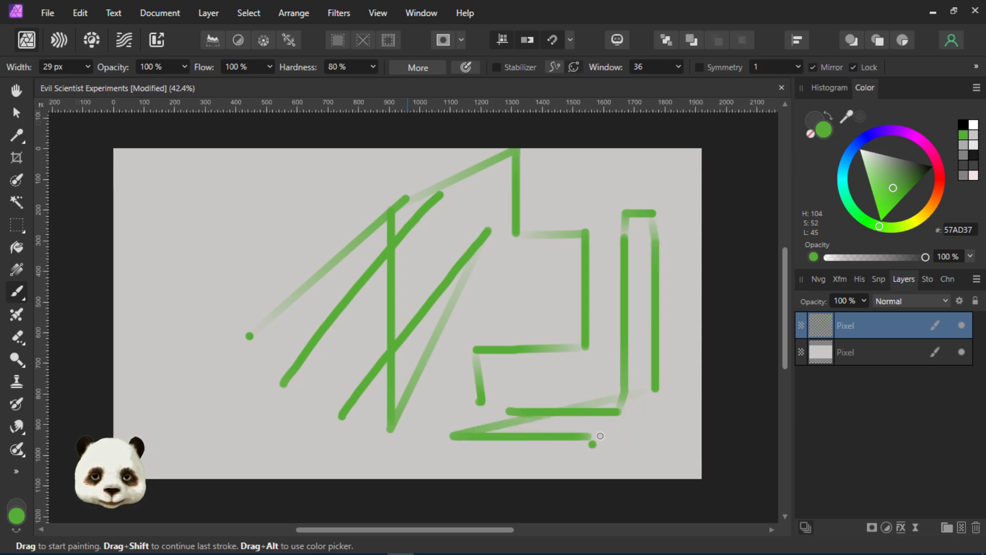
shift+click(608, 452)
shift+click(608, 422)
shift+click(608, 468)
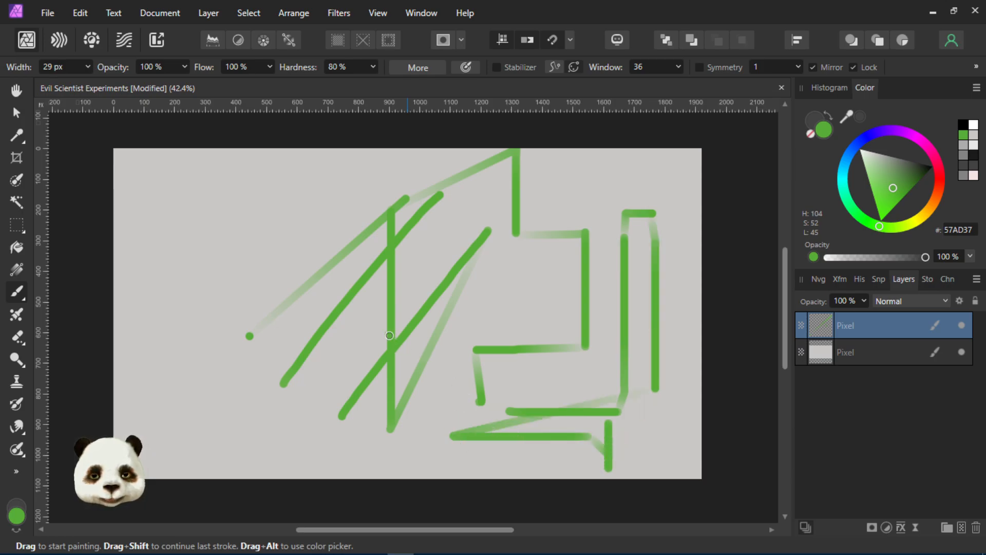
Paint connected straight strokes down the canvas's left side, forming a box near its lower end with a short diagonal inside
shift+click(187, 168)
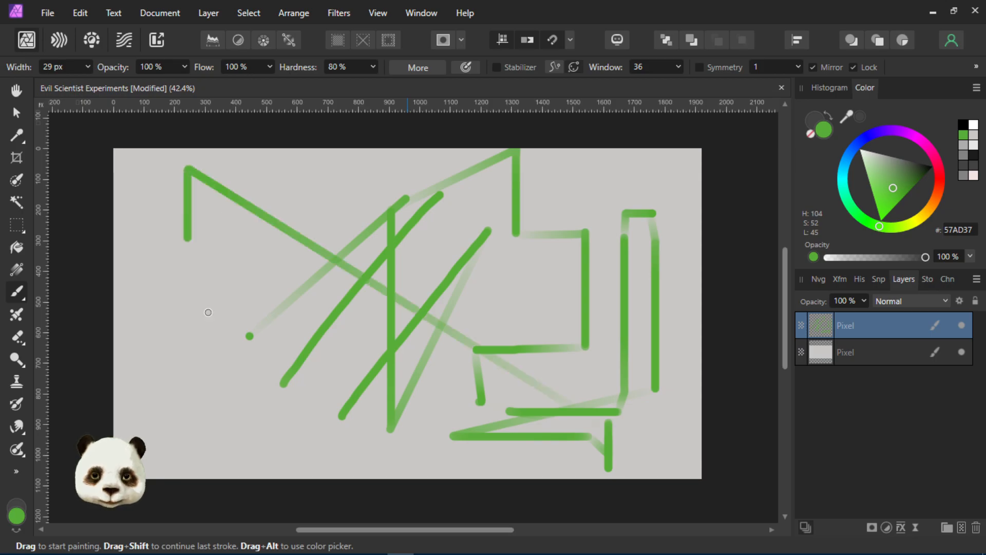
shift+click(188, 304)
shift+click(271, 304)
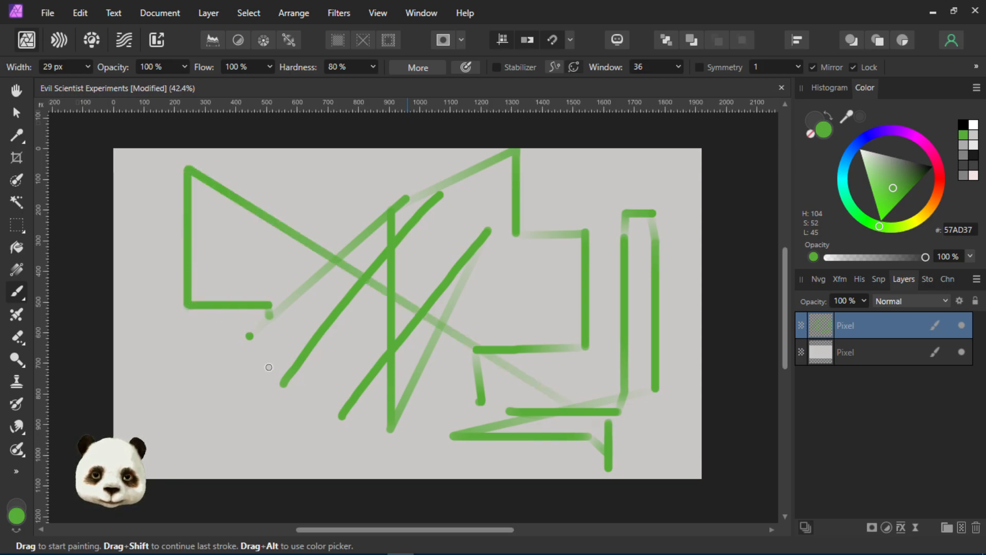
shift+click(269, 402)
shift+click(178, 400)
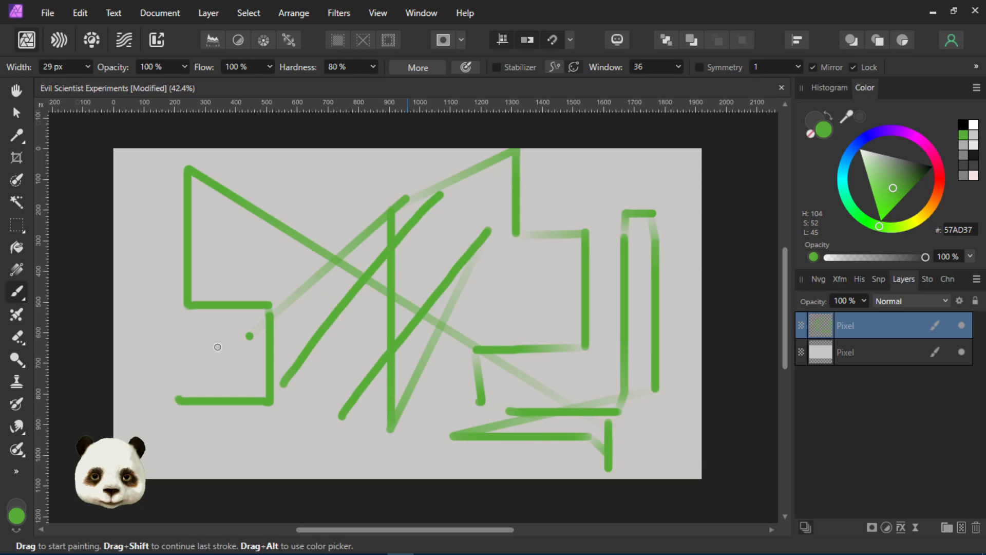
shift+click(170, 326)
key(ctrl+z)
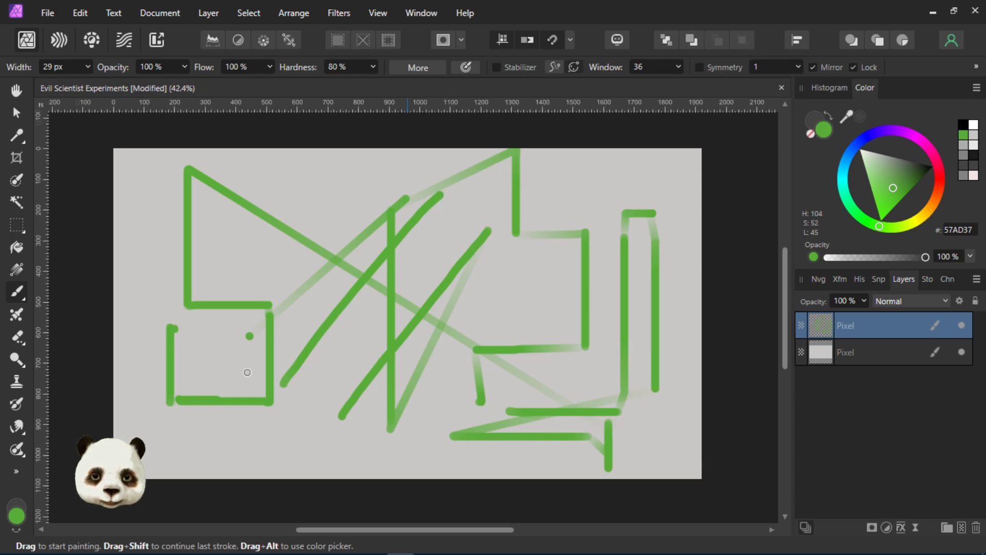
shift+click(248, 329)
drag(248, 335, 211, 366)
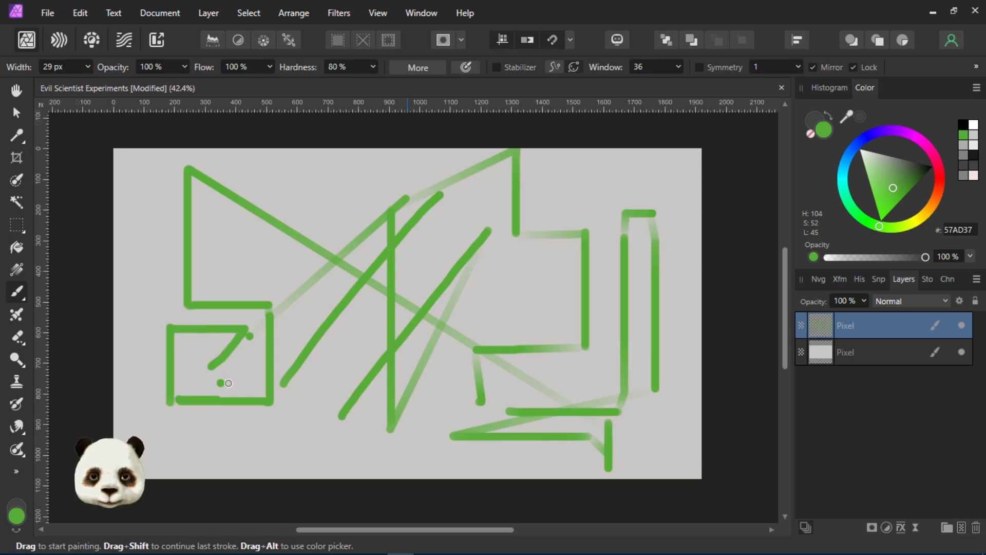
Select the whole canvas and delete all painted strokes from the pixel layer
key(ctrl+a)
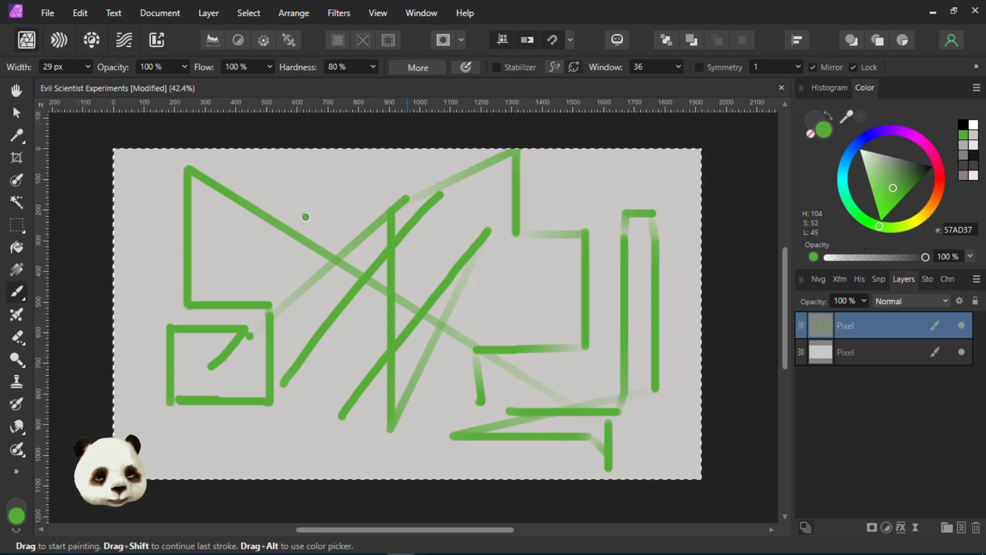
key(Delete)
click(305, 216)
mouse_move(304, 216)
mouse_down()
mouse_move(223, 321)
mouse_move(306, 140)
mouse_move(301, 262)
mouse_move(276, 238)
mouse_up()
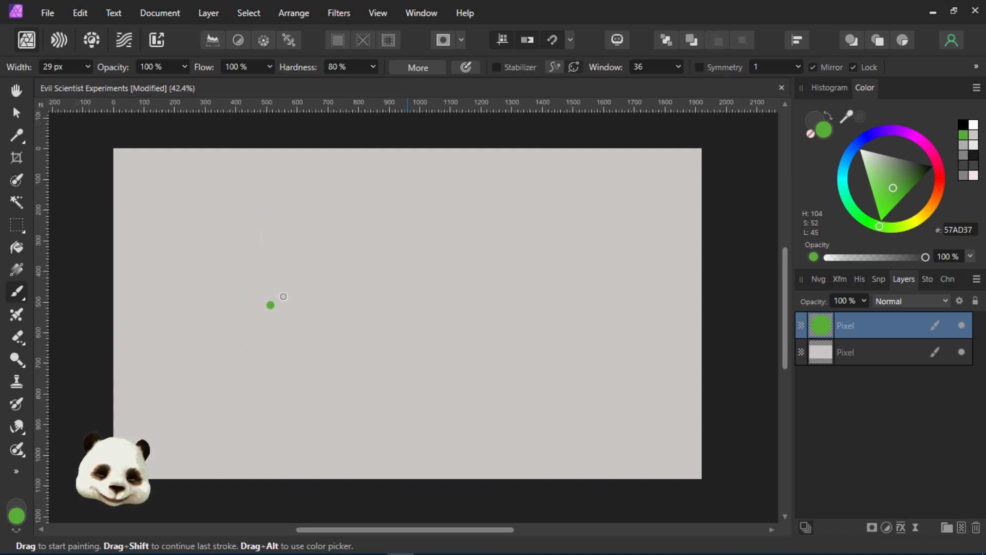
Paint a freehand square outline, about 450 by 400 px, left of the canvas centre with the 29 px brush
drag(278, 240, 272, 352)
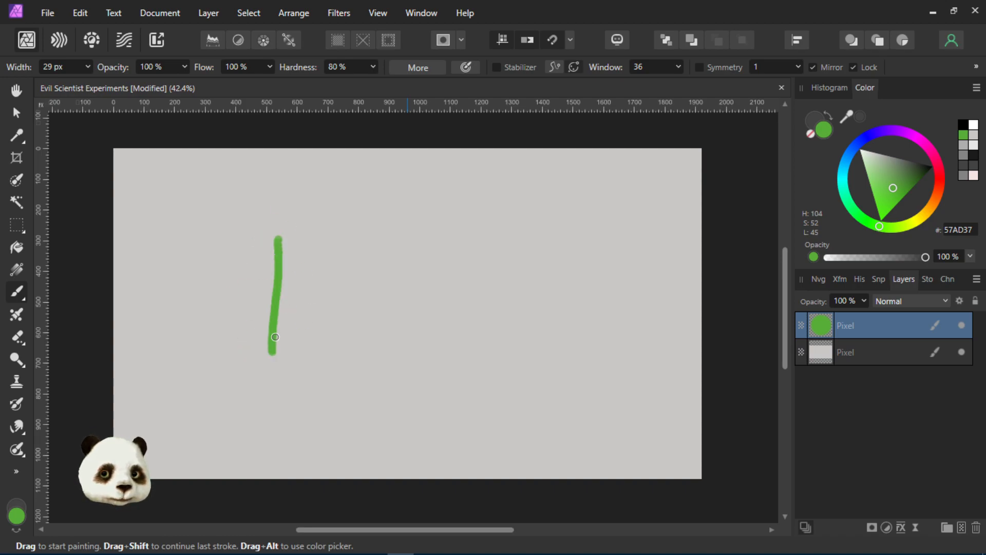
drag(278, 236, 308, 235)
drag(403, 234, 407, 359)
drag(271, 353, 409, 360)
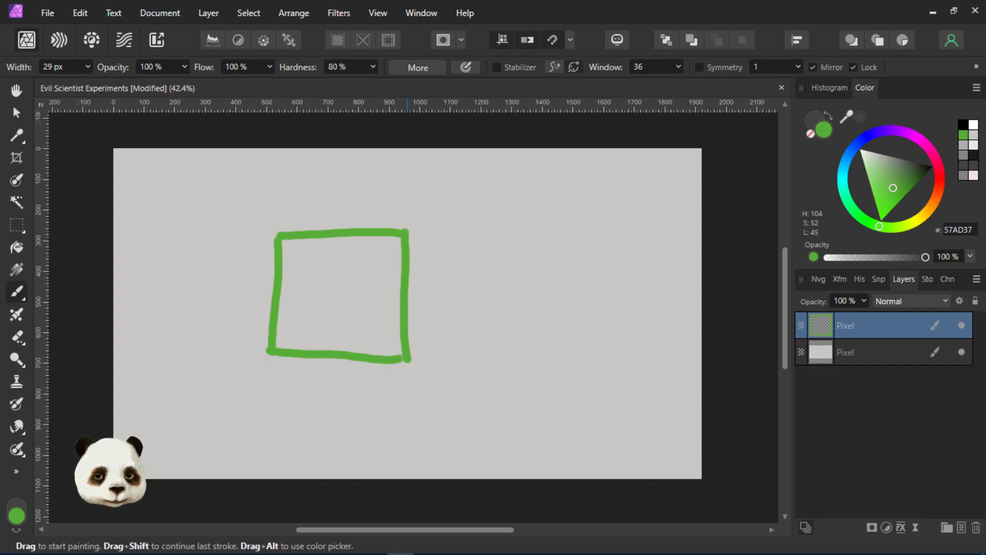
Enlarge the rectangular brush to 342 px and paint a solid green block to the right of the square outline
key(bracketright)
key(bracketright)
key(bracketright)
key(bracketright)
key(bracketright)
key(bracketright)
key(bracketright)
key(bracketright)
key(bracketright)
key(bracketright)
mouse_move(522, 256)
mouse_down()
mouse_move(527, 312)
mouse_move(532, 269)
mouse_move(544, 262)
mouse_move(543, 285)
mouse_up()
click(519, 364)
key(ctrl+z)
click(551, 372)
key(ctrl+z)
click(313, 273)
key(ctrl+z)
click(346, 346)
key(ctrl+z)
click(377, 241)
key(ctrl+z)
click(366, 357)
key(ctrl+z)
click(400, 282)
key(ctrl+z)
click(438, 327)
key(ctrl+z)
click(481, 304)
key(ctrl+z)
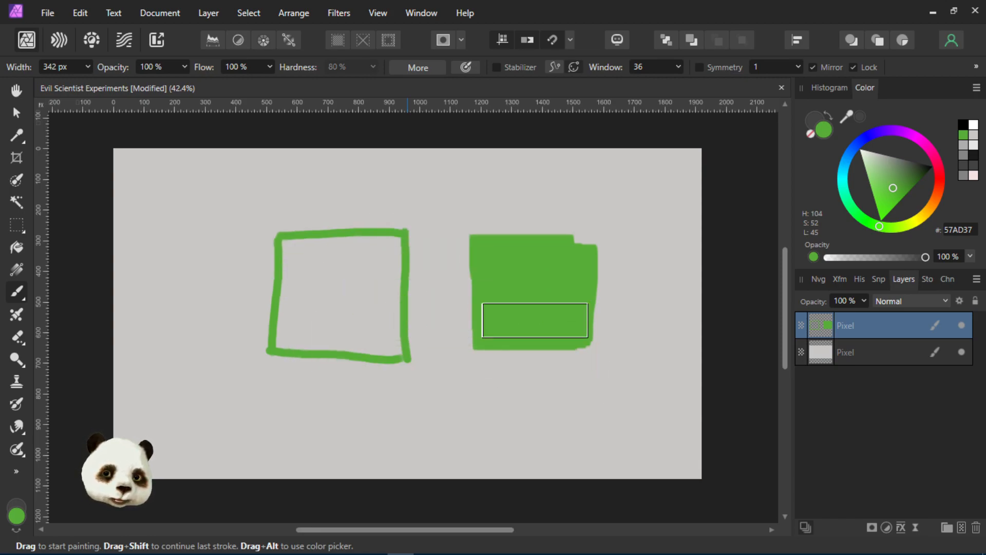
Paint over the upper, right and lower edges of the solid block to even it out into a square
click(465, 403)
key(ctrl+z)
click(477, 346)
key(ctrl+z)
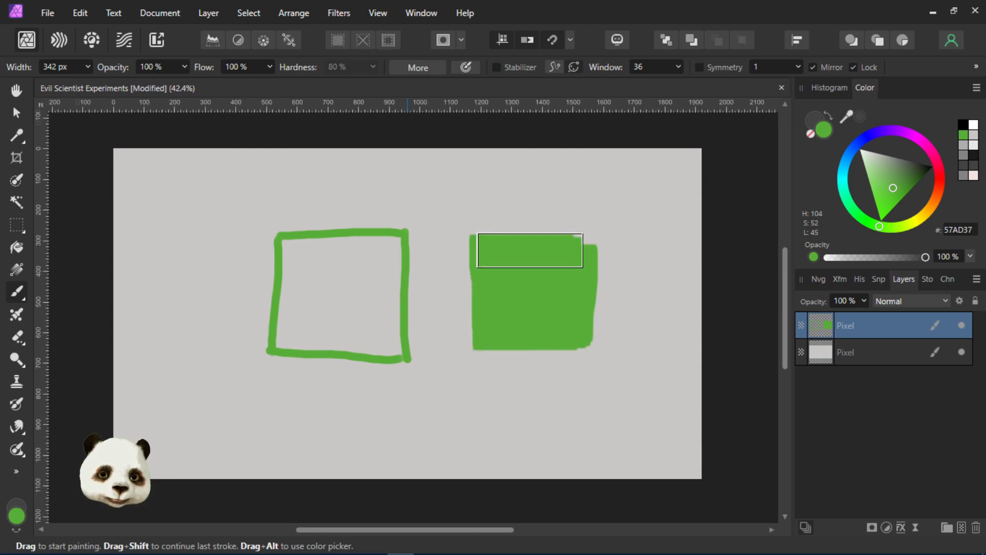
drag(541, 281, 517, 250)
key(ctrl+z)
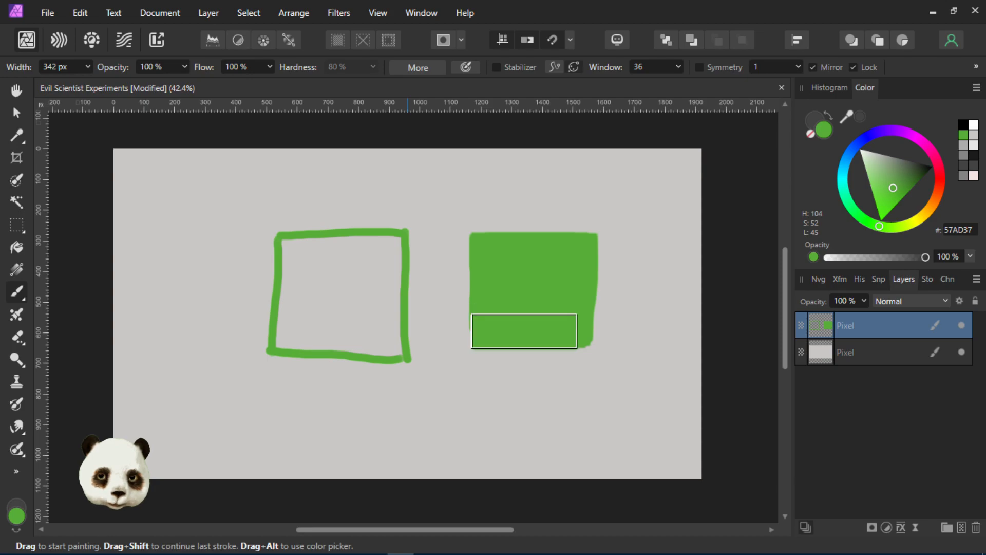
mouse_move(549, 302)
mouse_down()
mouse_move(554, 251)
mouse_move(551, 333)
mouse_move(537, 323)
mouse_move(461, 397)
mouse_move(488, 419)
mouse_move(509, 330)
mouse_move(526, 325)
mouse_move(552, 341)
mouse_up()
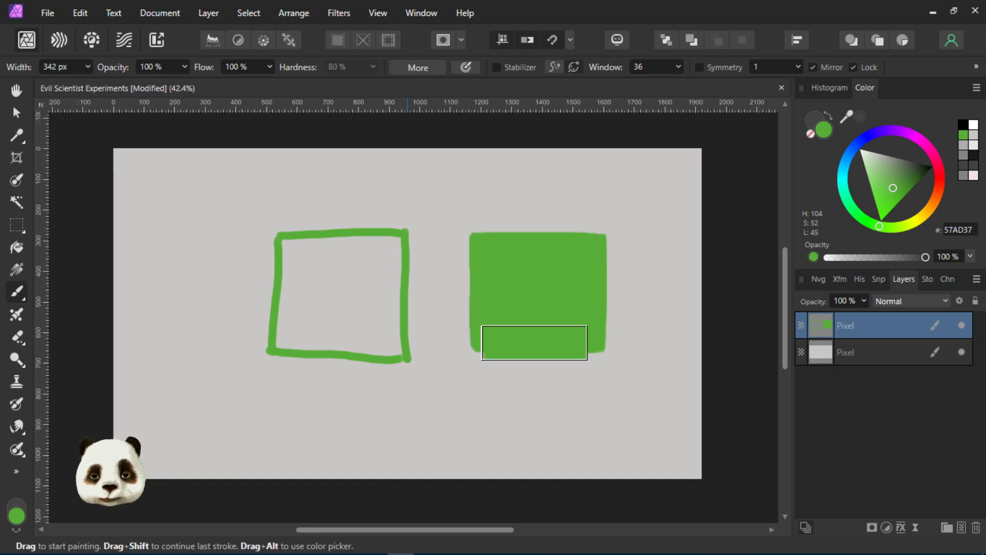
click(518, 367)
Reduce the brush width to 6 px and handwrite HARD above the square outline
mouse_move(517, 409)
mouse_down()
mouse_move(501, 431)
mouse_move(500, 303)
mouse_move(437, 296)
mouse_move(506, 294)
mouse_move(429, 246)
mouse_move(419, 225)
mouse_move(354, 203)
mouse_move(380, 221)
mouse_move(482, 215)
mouse_move(613, 142)
mouse_move(617, 118)
mouse_up()
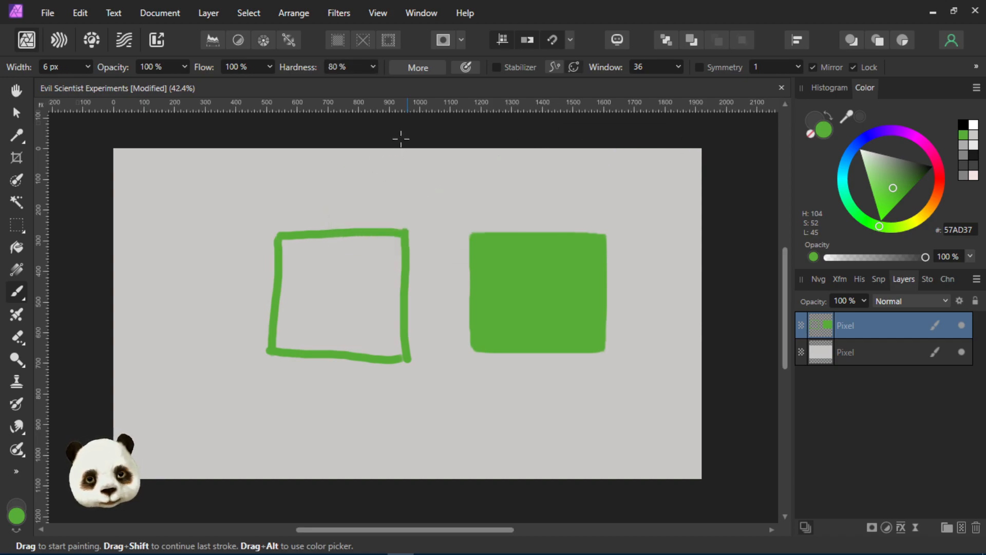
mouse_move(305, 177)
mouse_down()
mouse_move(308, 203)
mouse_move(319, 208)
mouse_up()
mouse_move(327, 206)
mouse_down()
mouse_move(333, 173)
mouse_move(339, 206)
mouse_up()
mouse_move(332, 194)
mouse_down()
mouse_move(352, 186)
mouse_move(368, 202)
mouse_up()
drag(357, 181, 369, 204)
Handwrite EASY above the solid green square with the 6 px brush
click(457, 189)
mouse_move(508, 173)
mouse_down()
mouse_move(492, 195)
mouse_move(506, 183)
mouse_up()
mouse_move(509, 197)
mouse_down()
mouse_move(518, 167)
mouse_move(525, 196)
mouse_up()
mouse_move(512, 184)
mouse_down()
mouse_move(536, 195)
mouse_move(558, 188)
mouse_up()
drag(566, 172, 560, 201)
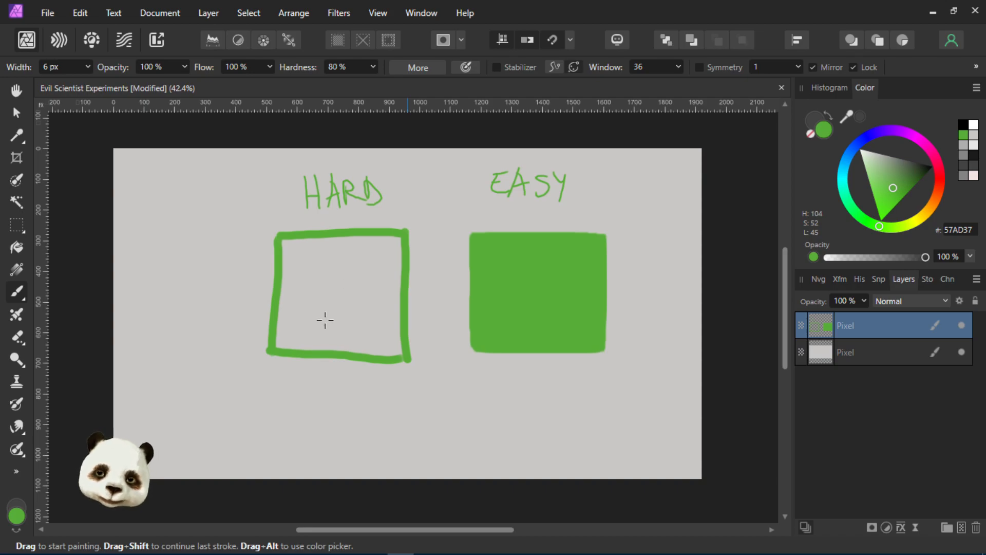
mouse_move(306, 214)
mouse_down()
mouse_move(345, 209)
mouse_move(416, 225)
mouse_up()
key(ctrl+z)
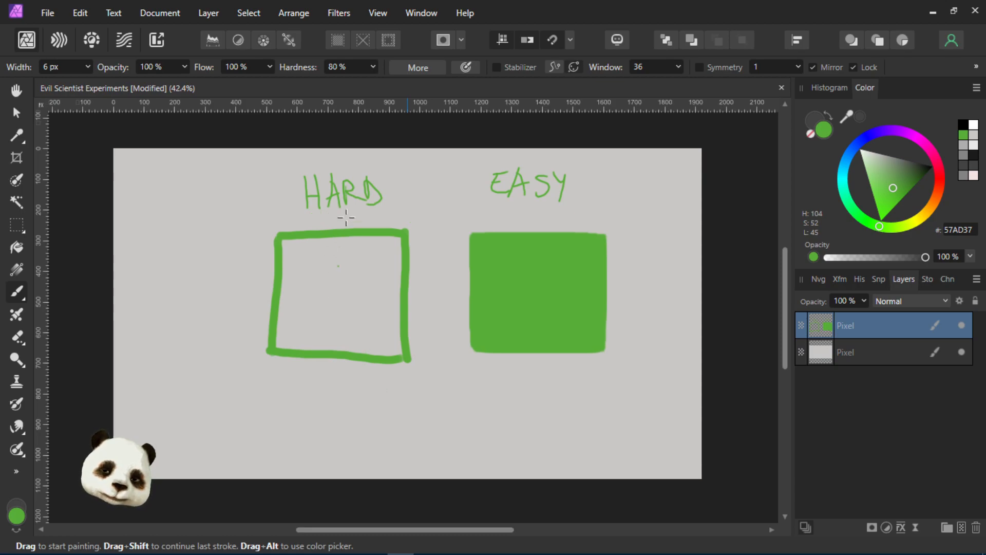
click(311, 329)
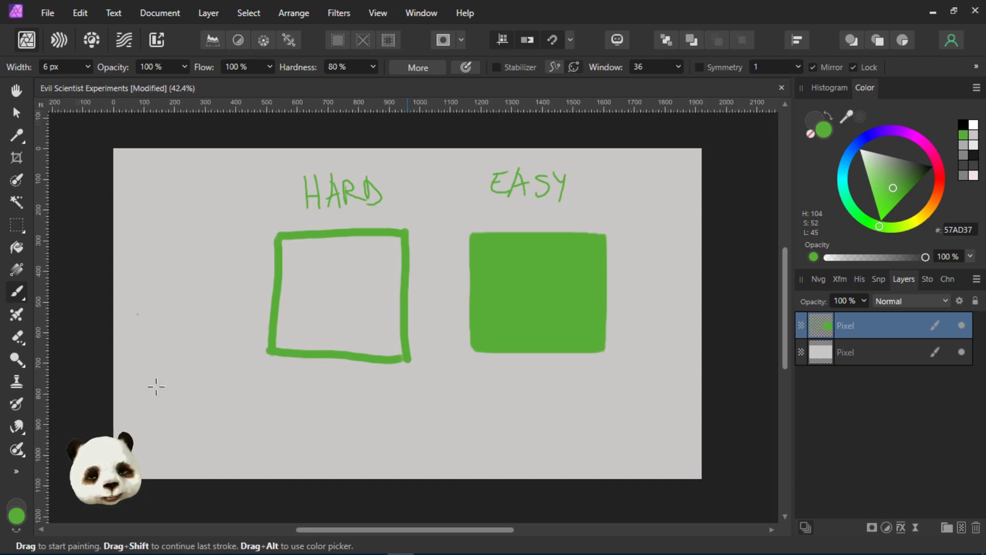
Sketch a small line-drawn hand with extended fingers beside the square outline, using the 6 px green brush
drag(147, 255, 165, 288)
mouse_move(150, 254)
mouse_down()
mouse_move(157, 247)
mouse_move(175, 277)
mouse_up()
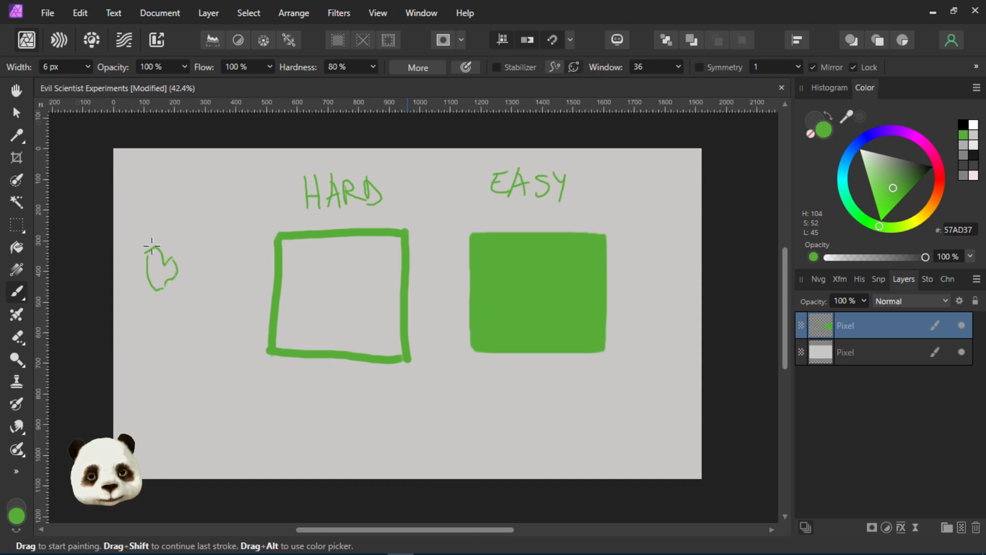
mouse_move(157, 245)
mouse_down()
mouse_move(177, 234)
mouse_move(161, 260)
mouse_move(182, 243)
mouse_move(193, 253)
mouse_move(179, 246)
mouse_move(181, 255)
mouse_move(199, 254)
mouse_move(172, 278)
mouse_move(190, 269)
mouse_up()
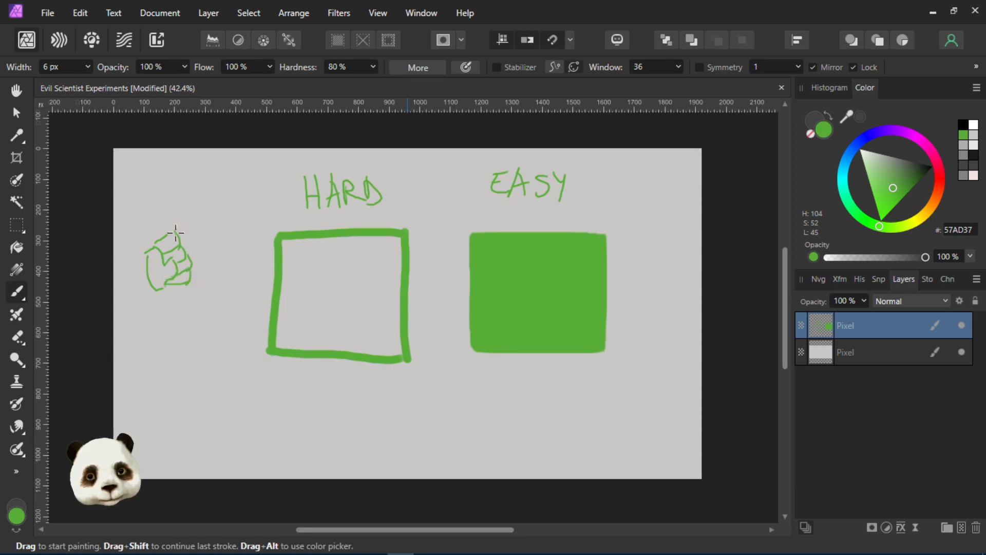
mouse_move(195, 226)
mouse_down()
mouse_move(191, 236)
mouse_move(211, 220)
mouse_move(205, 237)
mouse_move(183, 249)
mouse_move(212, 235)
mouse_up()
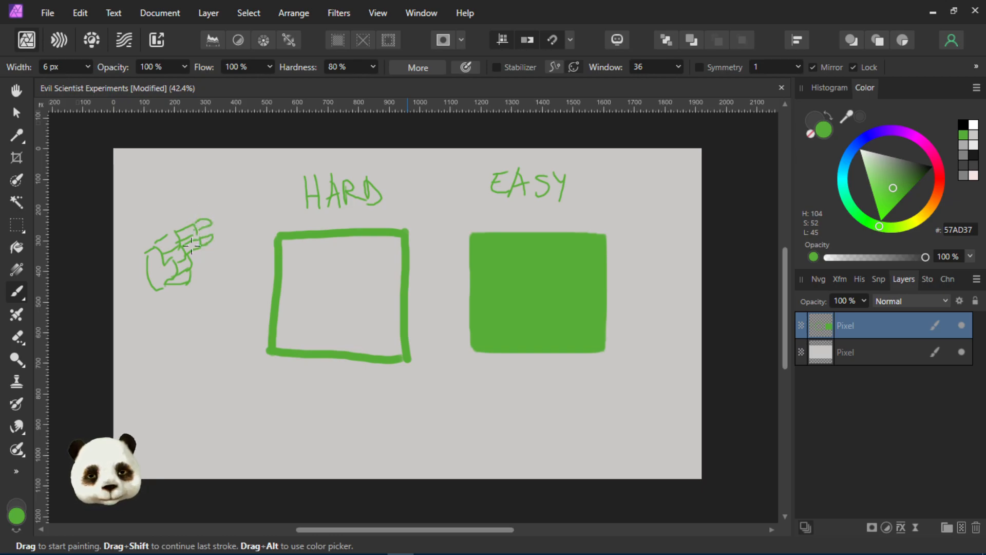
Shade the lower part of the hand's upper finger in green and paint its upper part with light green B1E99C
mouse_move(167, 241)
mouse_down()
mouse_move(164, 251)
mouse_move(177, 238)
mouse_up()
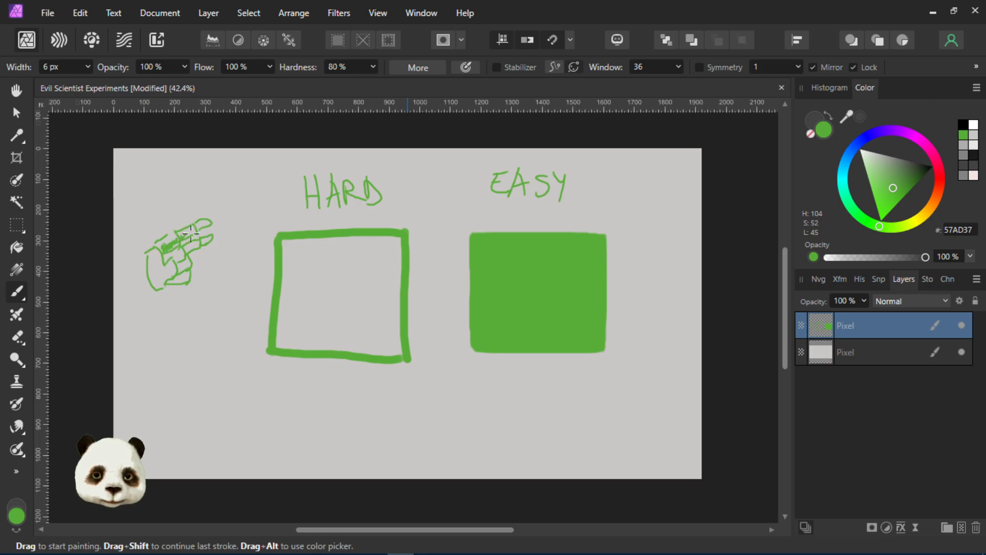
mouse_move(168, 246)
mouse_down()
mouse_move(154, 242)
mouse_move(170, 240)
mouse_up()
key(ctrl+z)
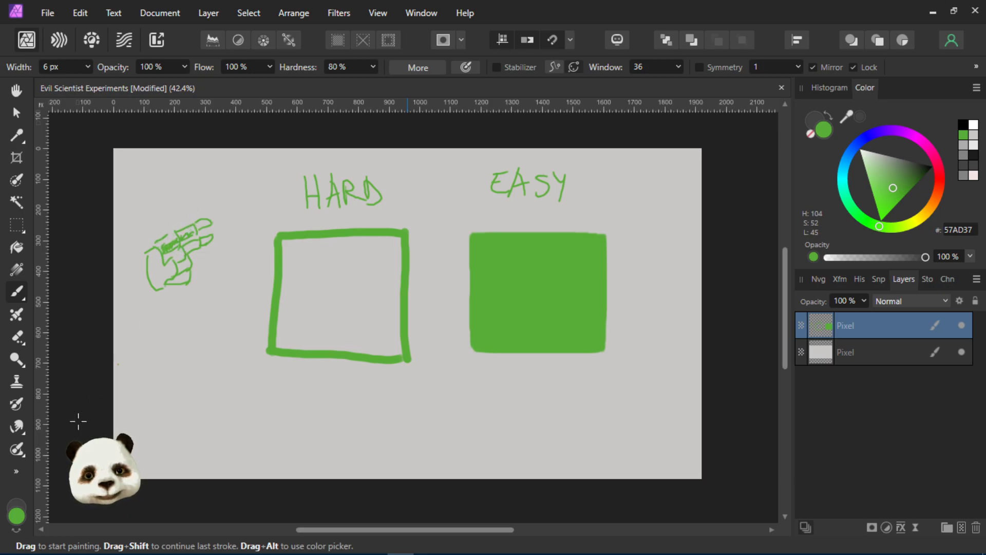
click(872, 172)
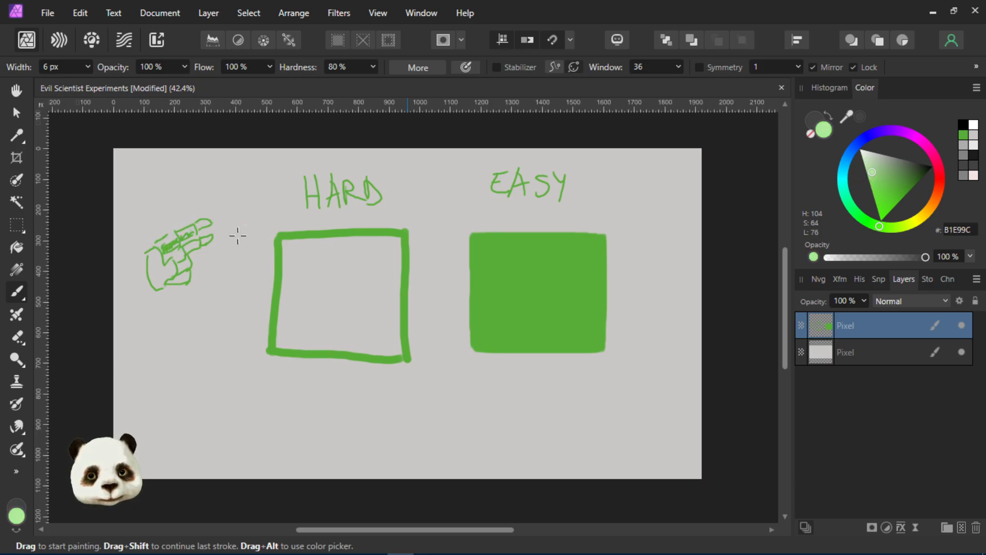
drag(167, 244, 181, 262)
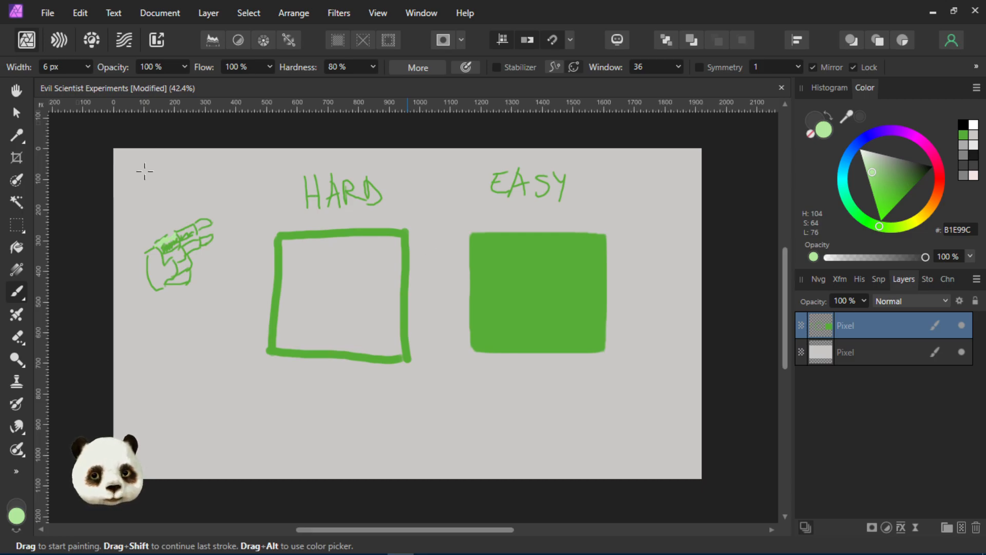
scroll(168, 210, up, 5)
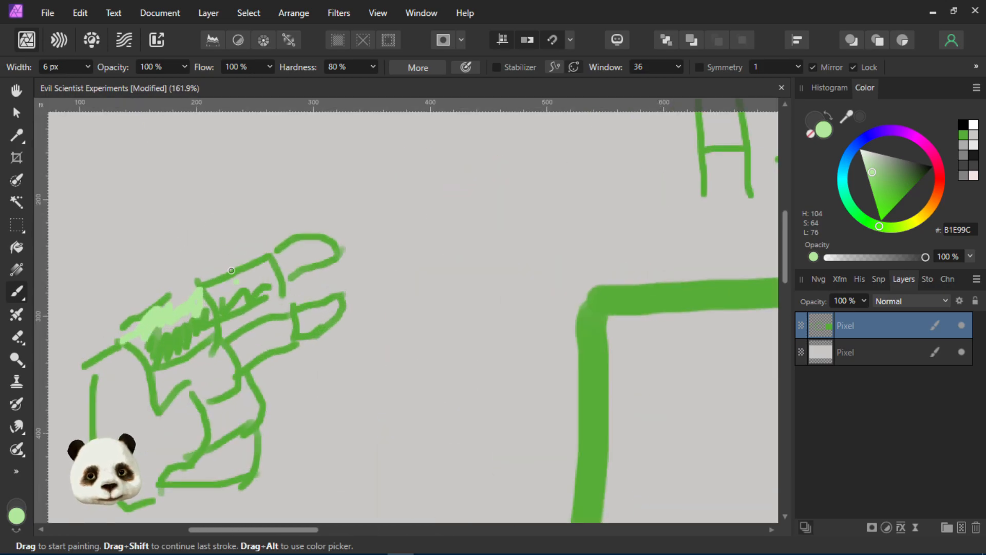
drag(164, 307, 191, 251)
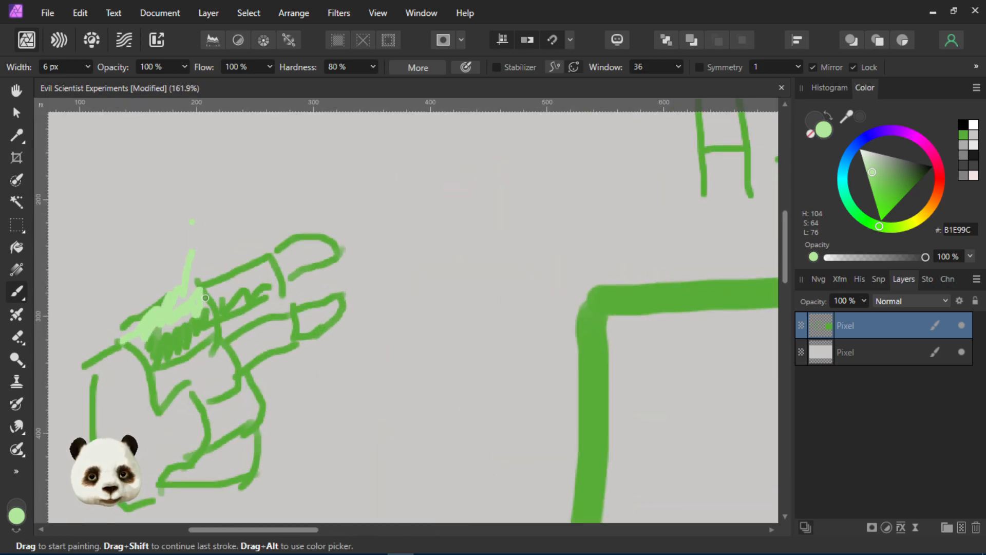
key(ctrl+z)
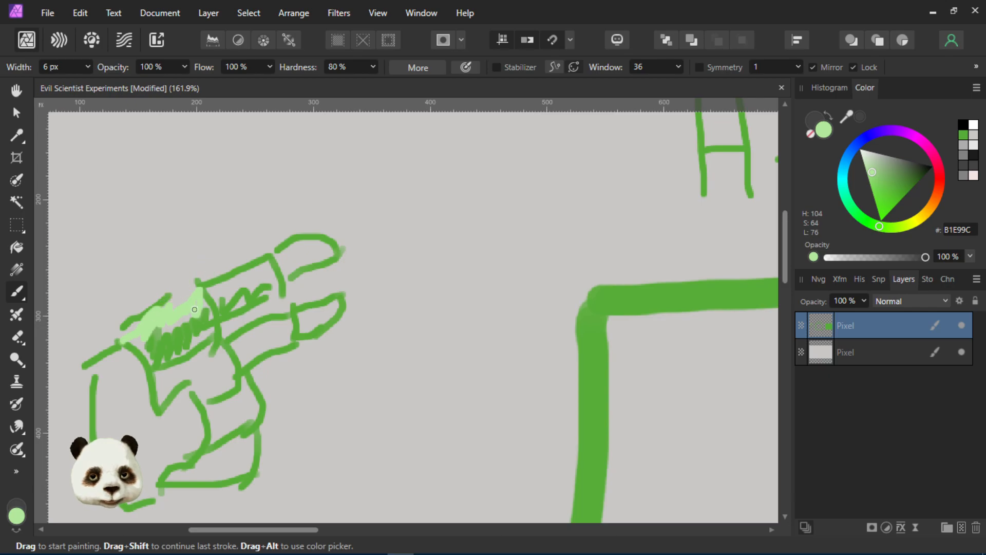
scroll(194, 261, down, 5)
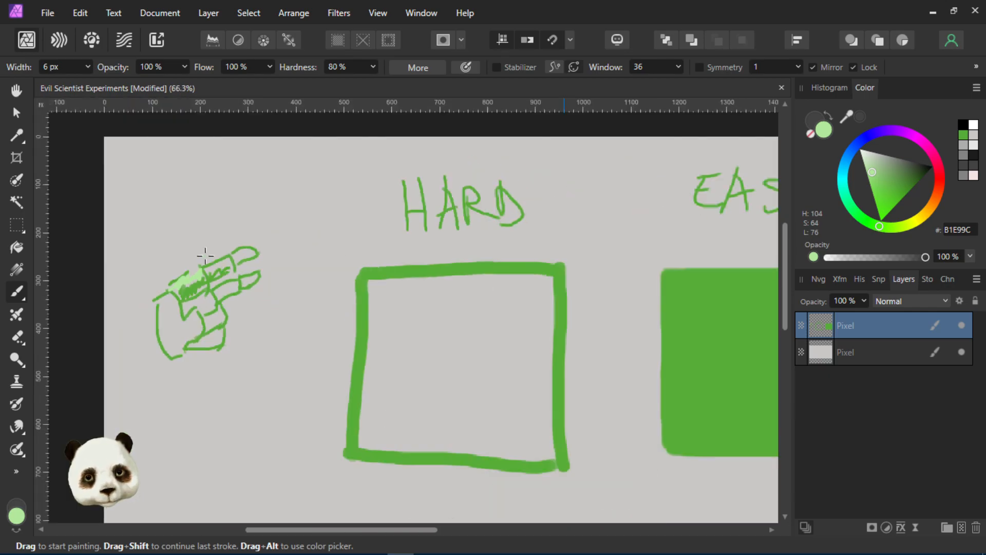
scroll(288, 284, up, 2)
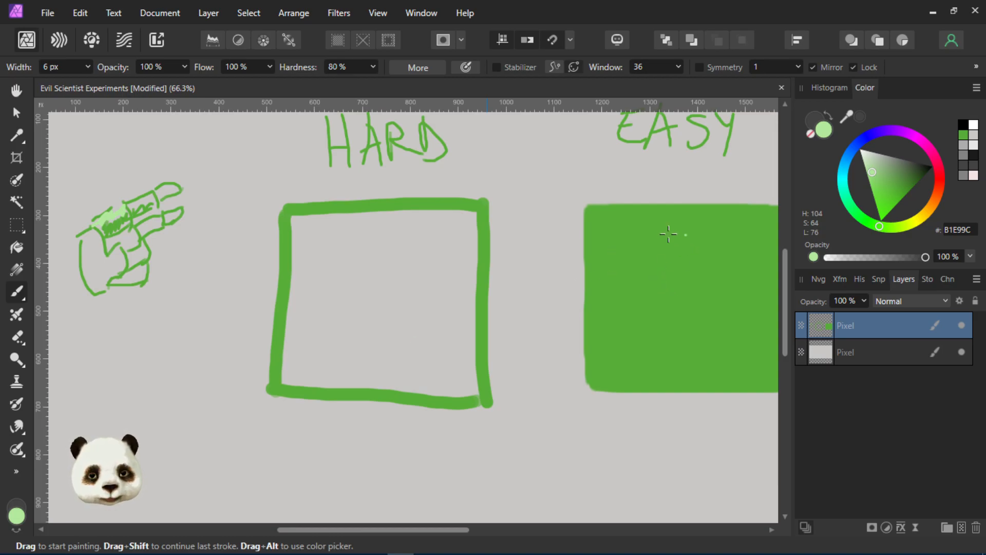
scroll(635, 280, down, 3)
scroll(643, 284, up, 2)
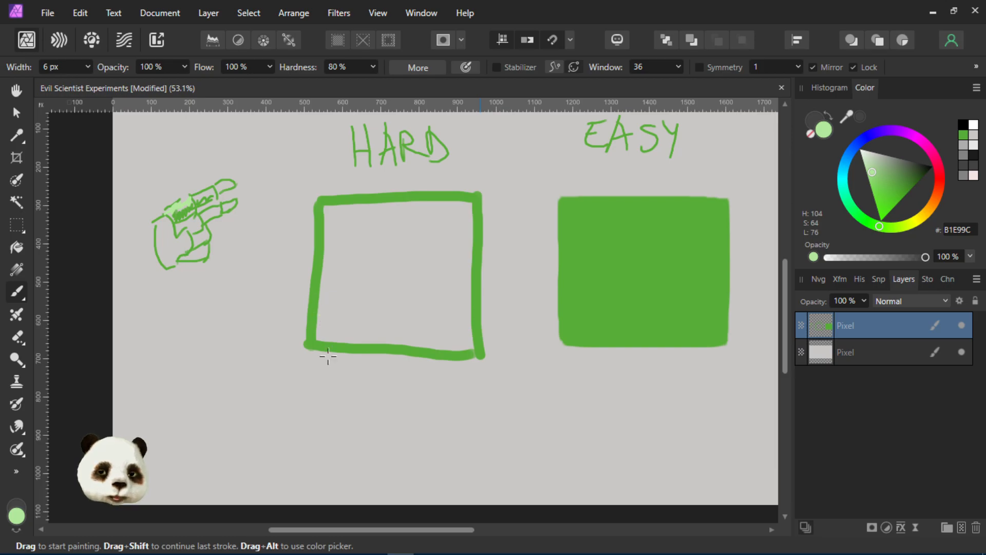
Blend the light and dark green of the shaded finger segment with the Smudge brush at 13 px
scroll(181, 196, up, 6)
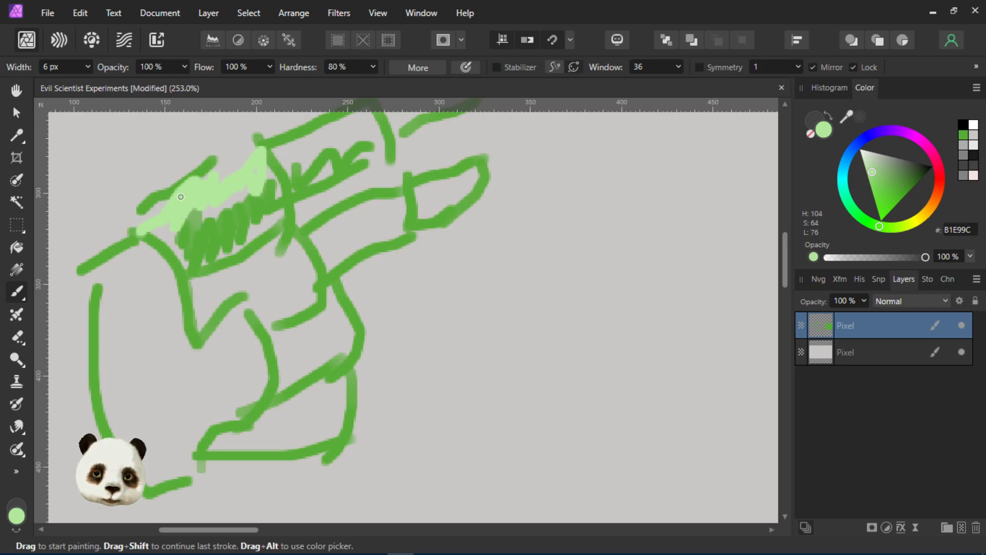
key(r)
key(bracketright)
key(bracketright)
key(bracketright)
key(bracketright)
key(bracketright)
key(bracketright)
key(bracketright)
key(bracketright)
key(bracketright)
mouse_move(229, 189)
mouse_down()
mouse_move(217, 215)
mouse_move(221, 201)
mouse_move(191, 217)
mouse_move(184, 250)
mouse_move(171, 236)
mouse_move(191, 252)
mouse_move(244, 236)
mouse_move(236, 225)
mouse_move(273, 190)
mouse_move(263, 176)
mouse_move(283, 222)
mouse_move(267, 206)
mouse_move(220, 197)
mouse_move(245, 194)
mouse_move(190, 251)
mouse_move(183, 238)
mouse_move(262, 267)
mouse_up()
key(bracketleft)
mouse_move(195, 248)
mouse_down()
mouse_move(265, 226)
mouse_move(211, 241)
mouse_move(257, 224)
mouse_move(190, 242)
mouse_move(170, 236)
mouse_move(200, 259)
mouse_move(231, 251)
mouse_move(273, 204)
mouse_move(270, 212)
mouse_move(253, 201)
mouse_move(183, 252)
mouse_move(231, 246)
mouse_move(264, 207)
mouse_move(270, 221)
mouse_move(272, 179)
mouse_move(262, 199)
mouse_move(260, 185)
mouse_move(271, 189)
mouse_move(268, 211)
mouse_move(266, 185)
mouse_move(228, 217)
mouse_move(251, 181)
mouse_up()
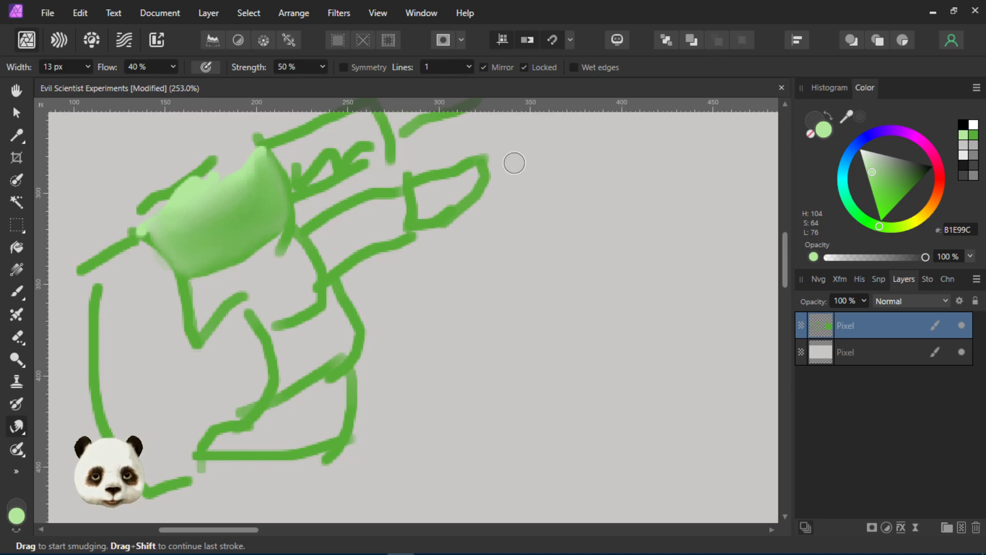
Add a pixel layer beneath the line drawing and paint behind the blended finger segment with green 57AD37 sampled from the outline
click(864, 354)
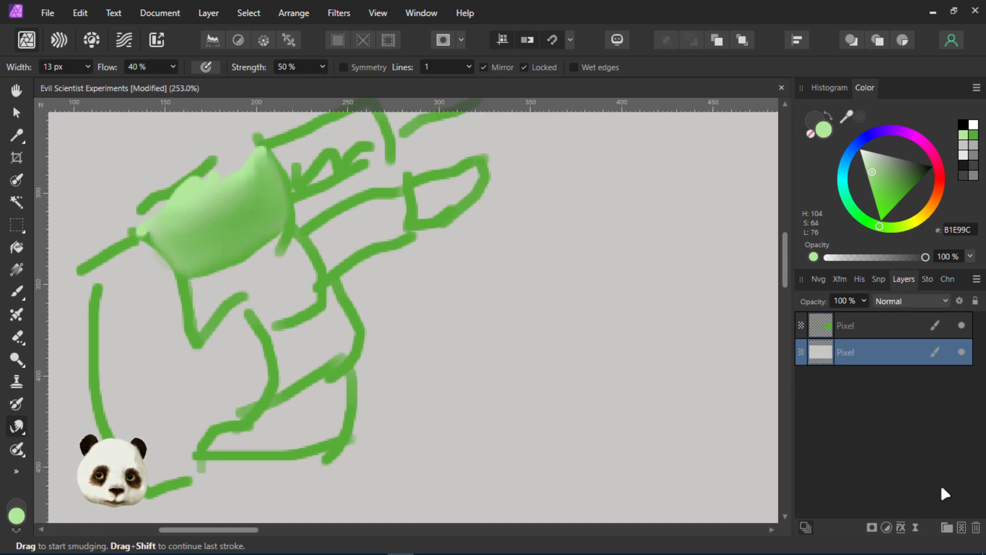
click(961, 527)
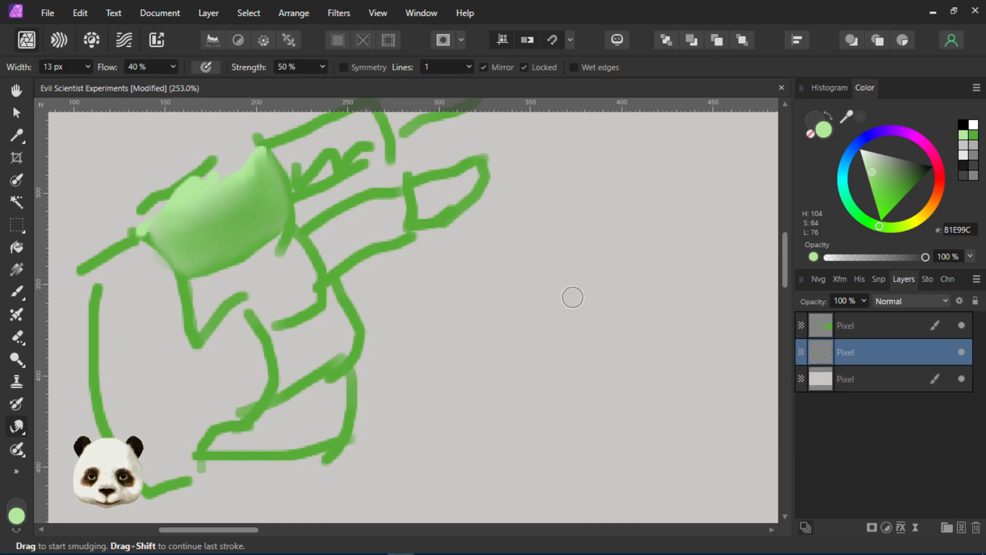
drag(83, 286, 98, 307)
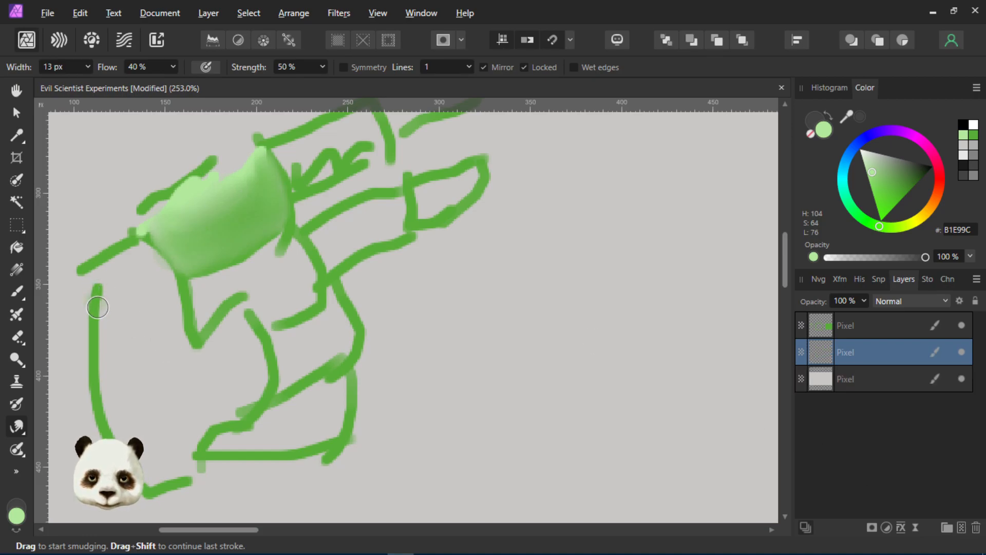
key(b)
alt+click(98, 308)
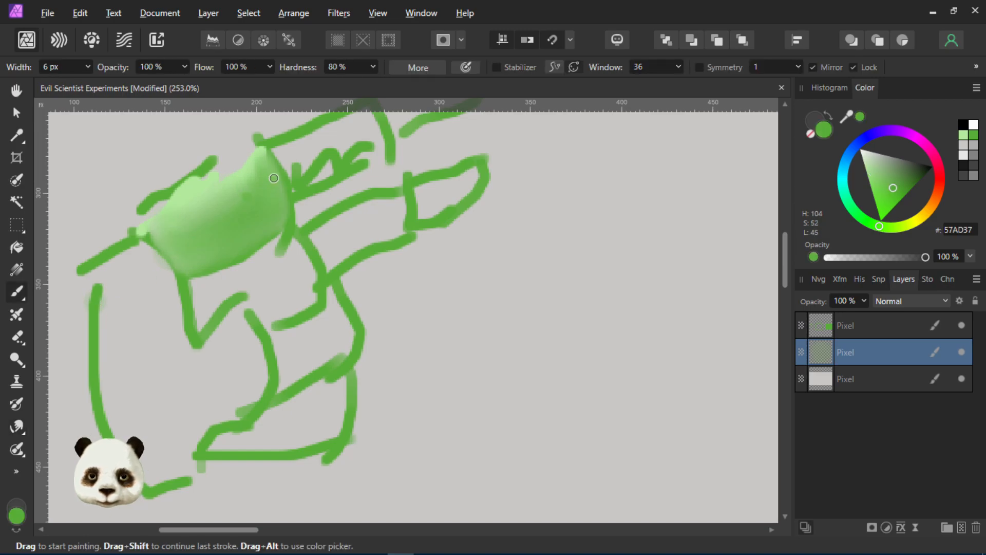
mouse_move(160, 235)
mouse_down()
mouse_move(249, 190)
mouse_move(259, 196)
mouse_move(215, 251)
mouse_move(224, 255)
mouse_move(276, 227)
mouse_move(285, 200)
mouse_move(277, 188)
mouse_move(274, 204)
mouse_move(266, 172)
mouse_move(242, 183)
mouse_move(259, 162)
mouse_move(228, 193)
mouse_move(268, 179)
mouse_move(273, 204)
mouse_move(197, 248)
mouse_move(199, 270)
mouse_move(159, 247)
mouse_move(176, 243)
mouse_move(155, 230)
mouse_move(170, 216)
mouse_move(143, 234)
mouse_move(249, 178)
mouse_move(232, 216)
mouse_up()
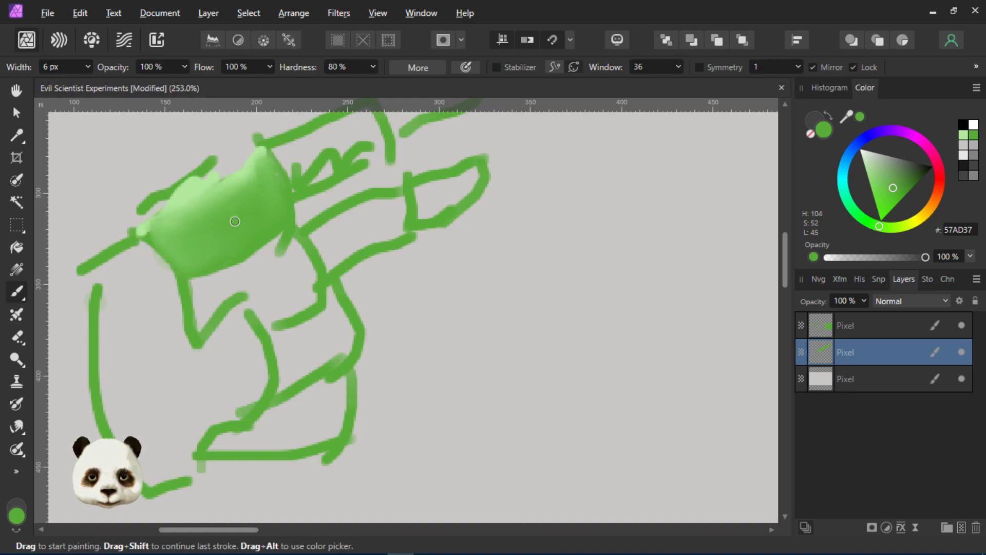
click(453, 322)
key(ctrl+z)
Switch the underlying fill layer off and on to compare the finger segment with and without its backing color
click(962, 354)
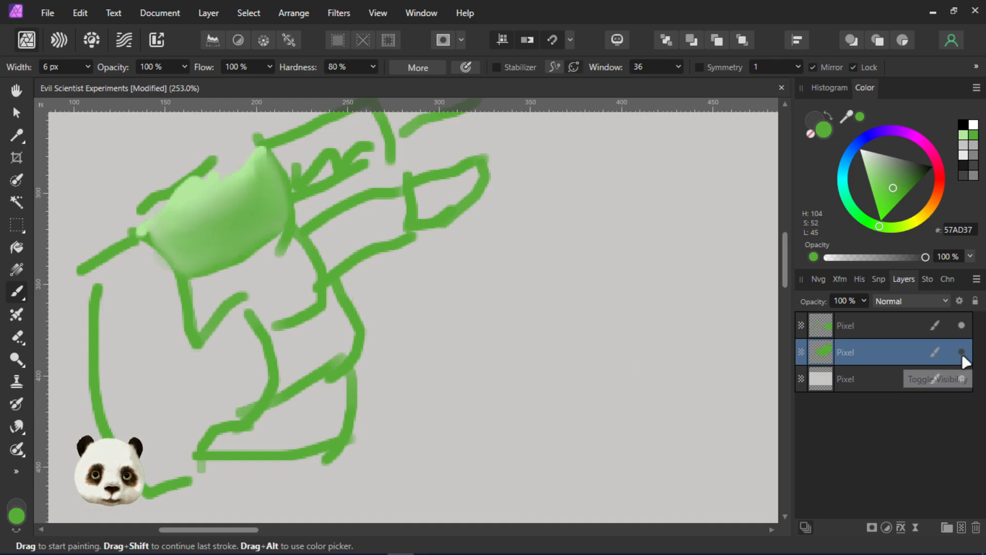
click(962, 353)
click(962, 353)
click(962, 353)
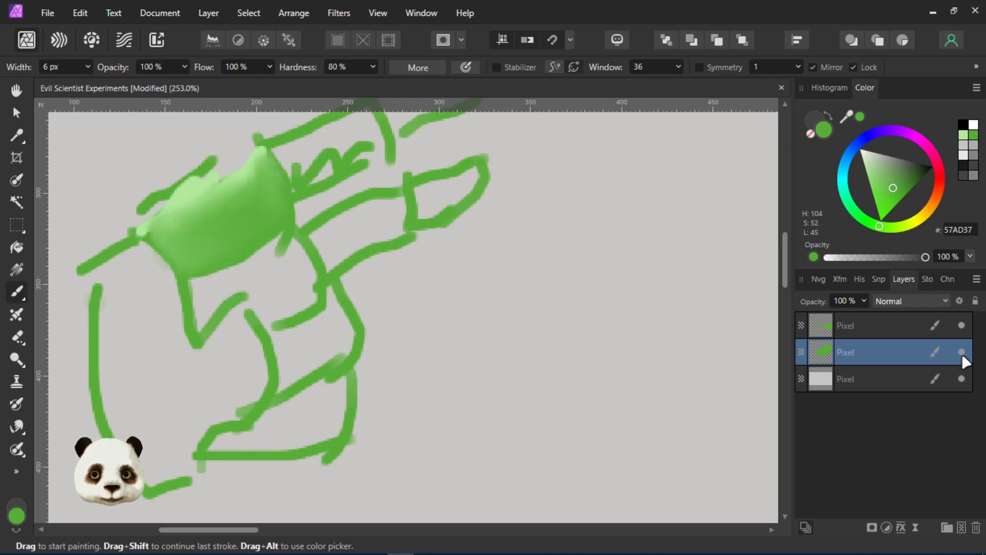
scroll(461, 261, down, 5)
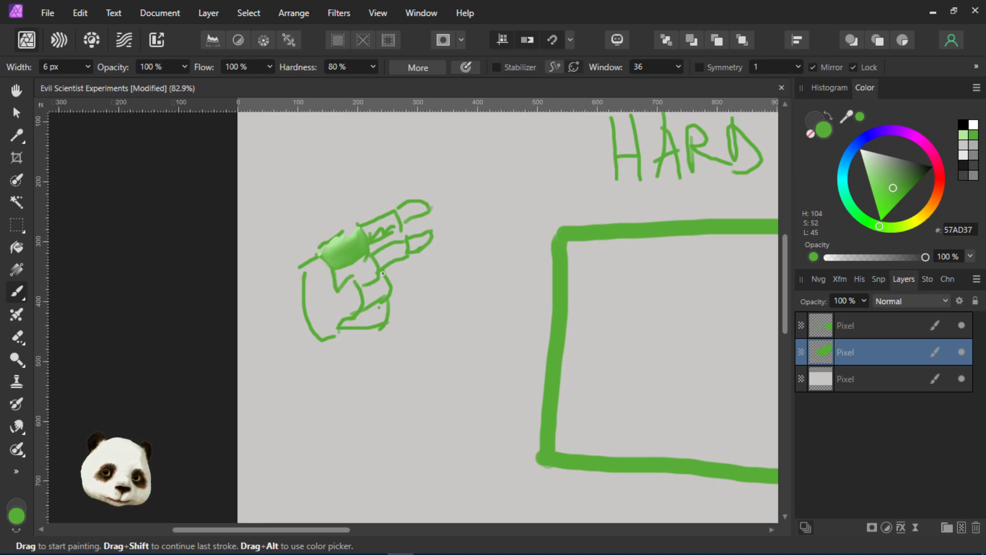
scroll(354, 252, up, 5)
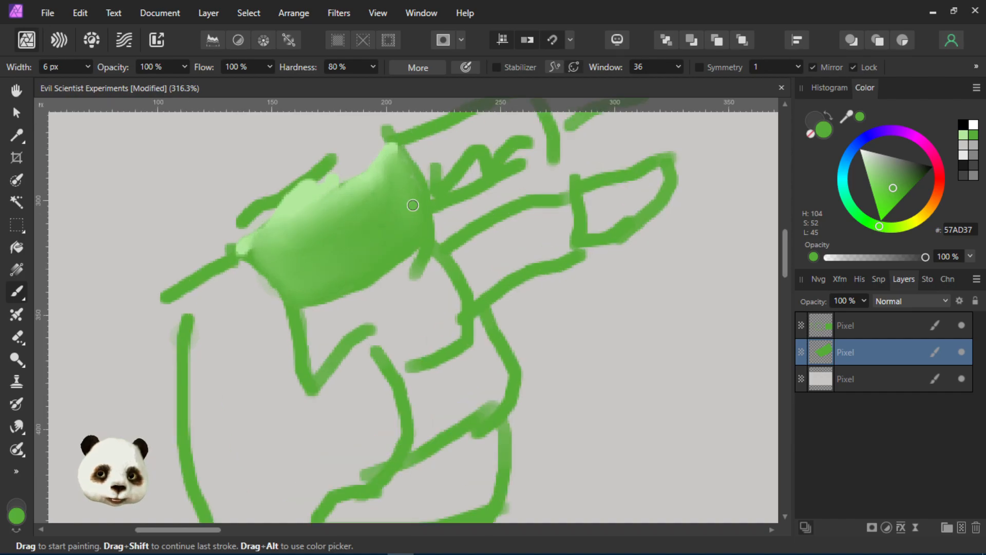
click(962, 353)
click(961, 352)
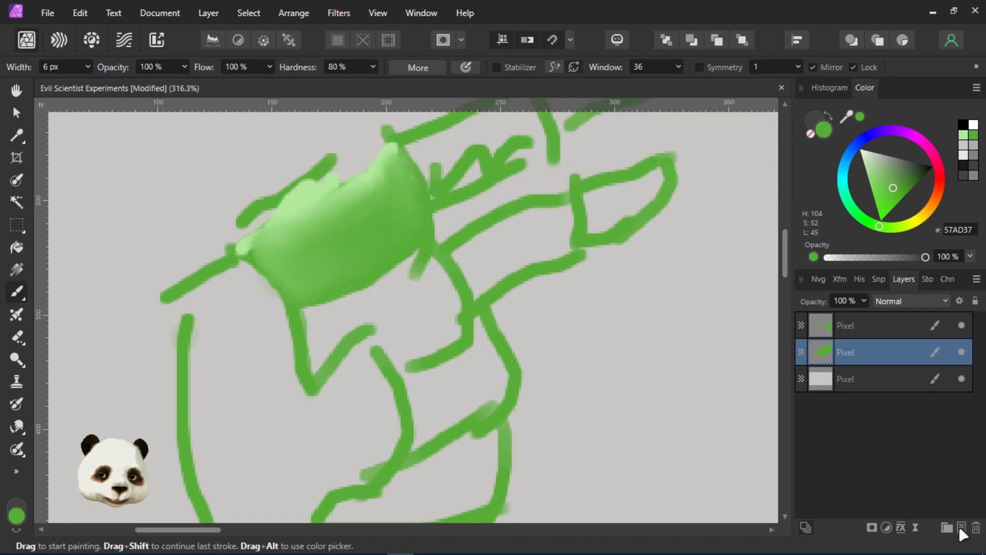
Apply a Recolor adjustment to the underlying fill layer with its lightness set to -100%
click(887, 527)
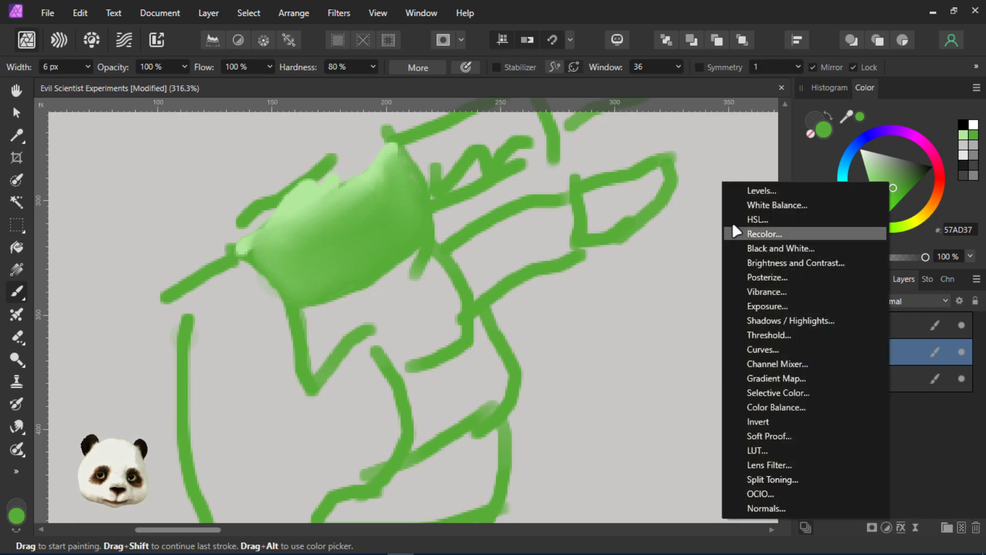
click(771, 234)
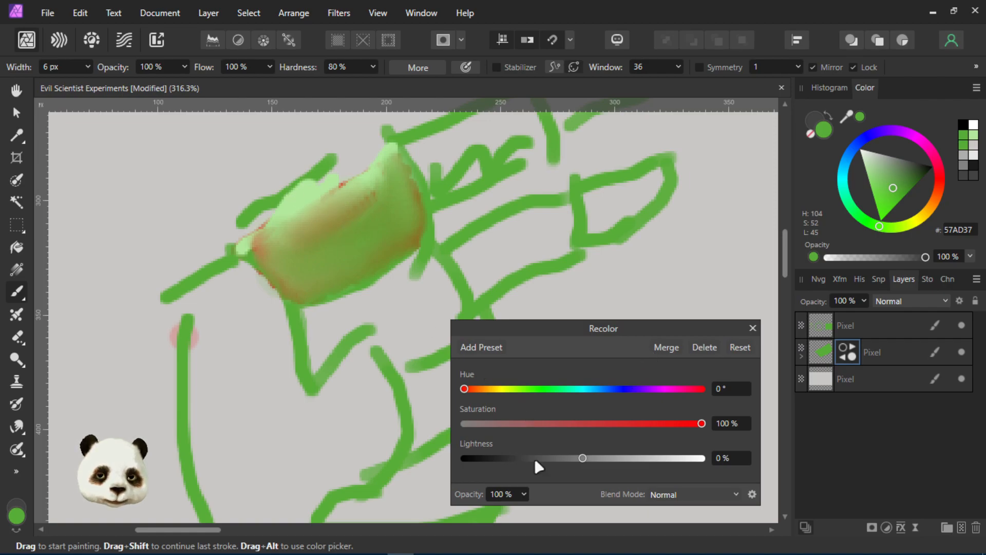
drag(508, 459, 409, 457)
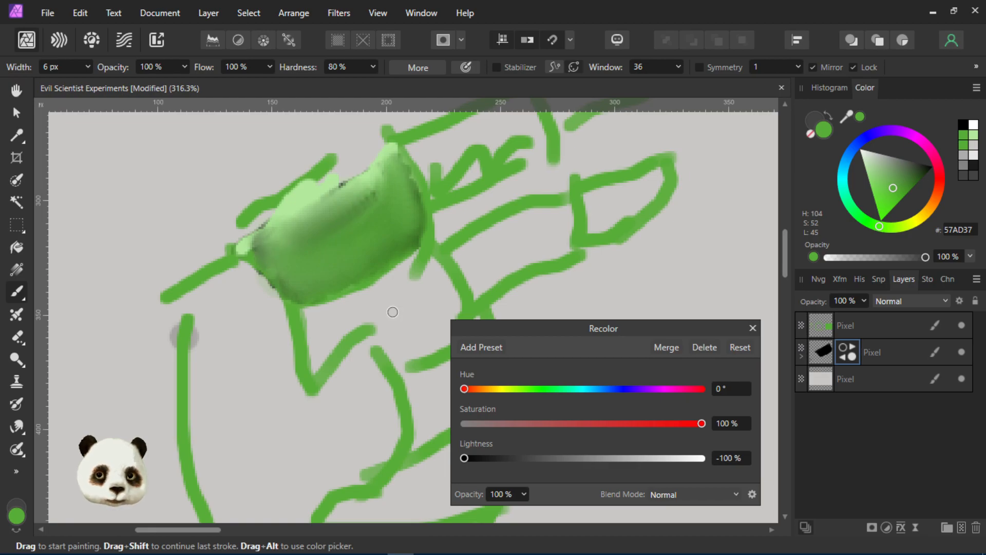
click(752, 328)
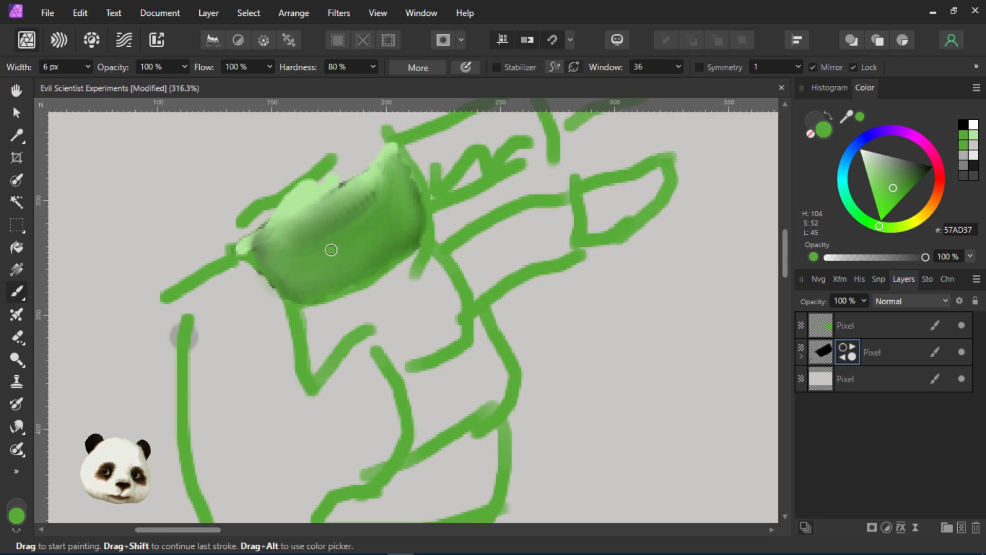
Examine the blended finger segment and its edges both up close and within the whole hand sketch
scroll(354, 246, down, 5)
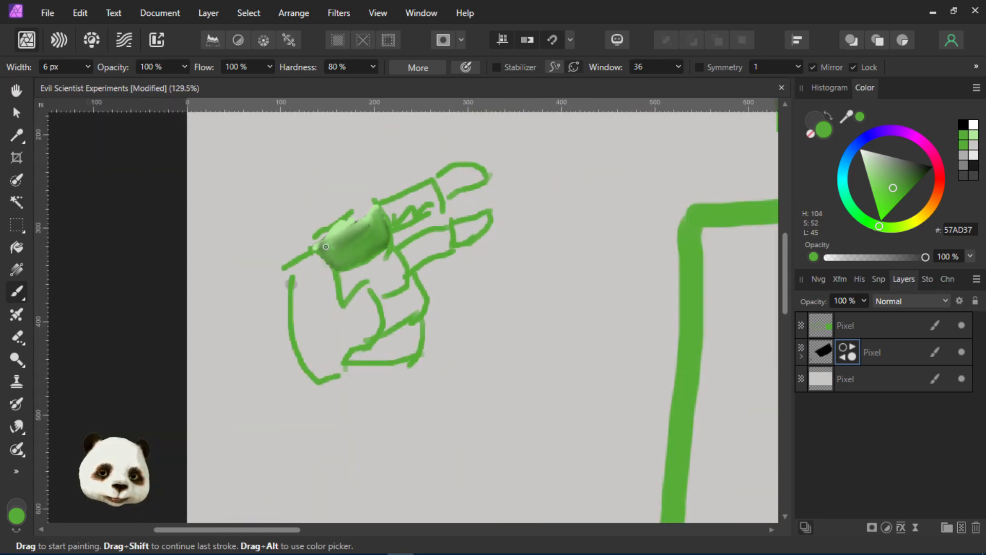
scroll(357, 257, up, 4)
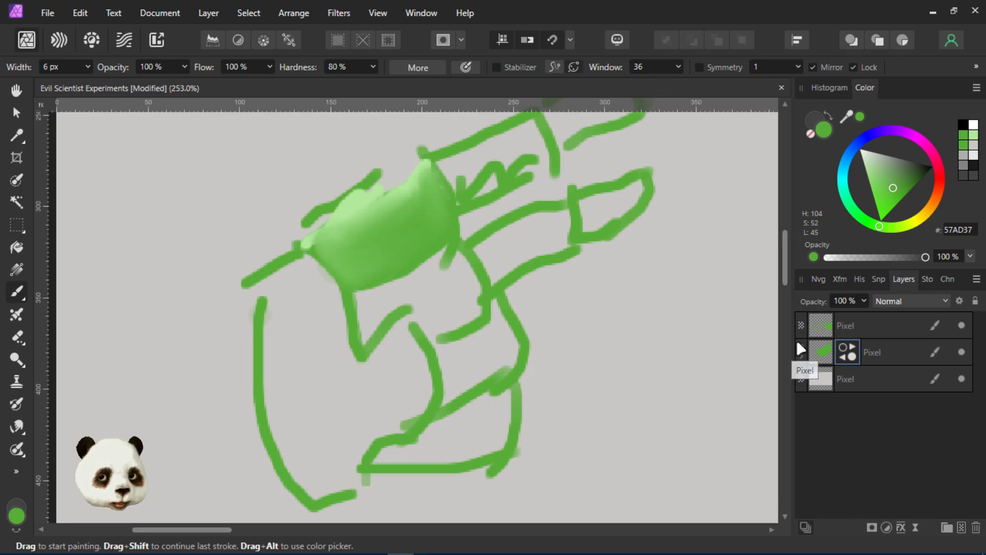
scroll(533, 312, down, 3)
scroll(603, 307, up, 2)
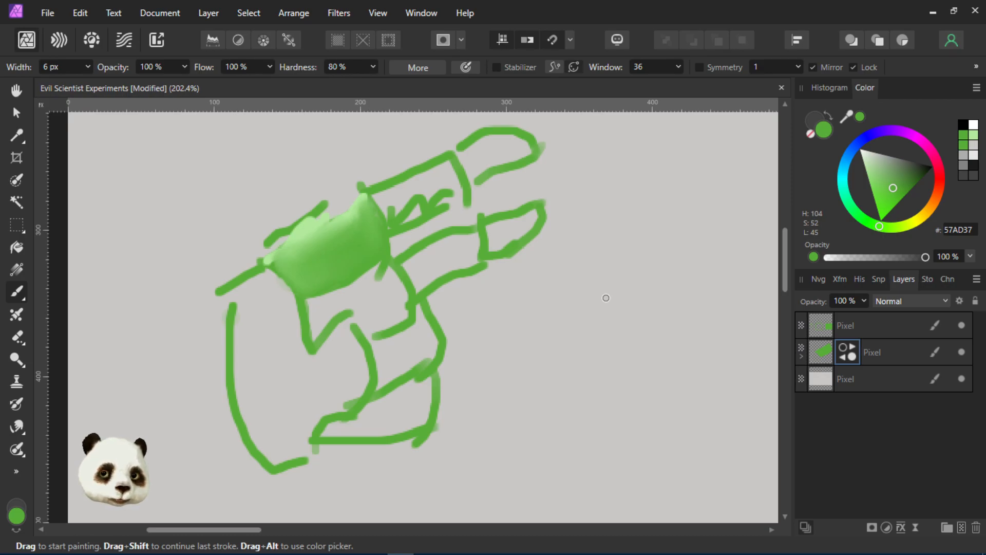
scroll(519, 262, down, 4)
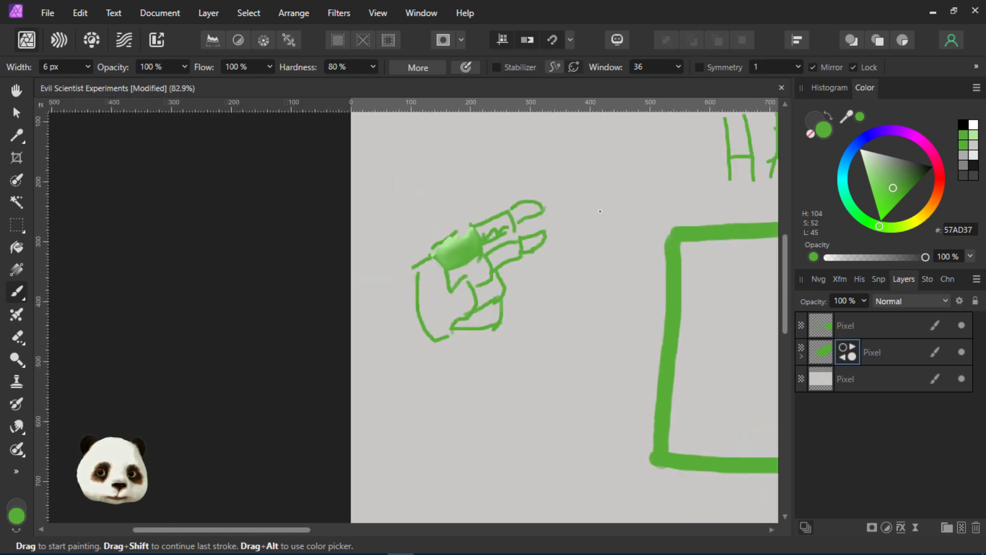
scroll(589, 192, up, 3)
scroll(590, 193, up, 1)
scroll(327, 284, down, 1)
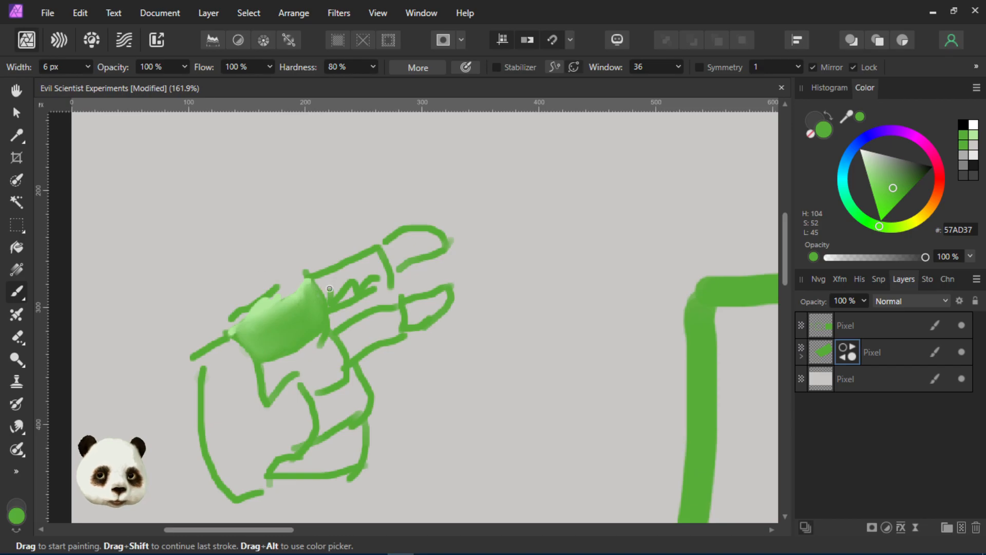
scroll(305, 327, down, 2)
scroll(283, 328, up, 4)
scroll(273, 326, down, 4)
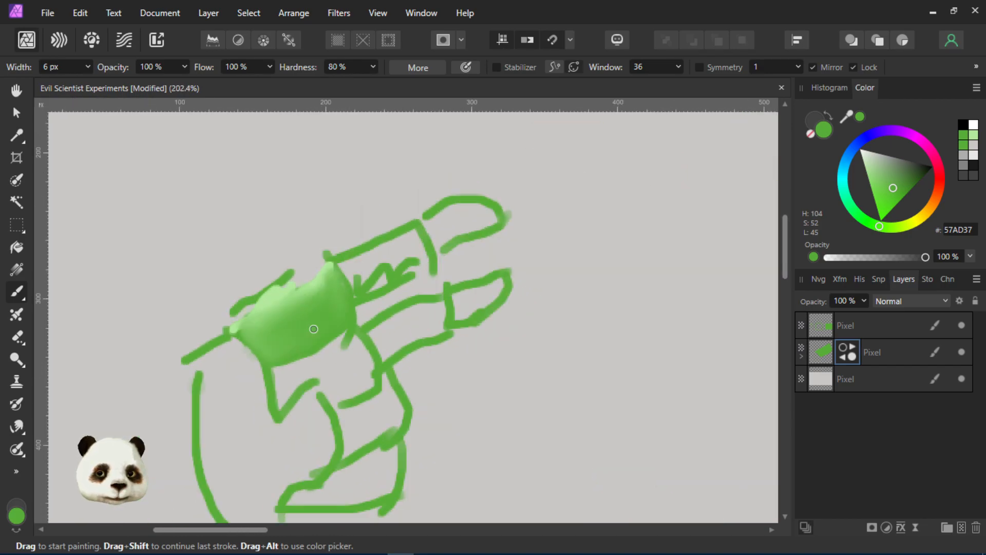
Clear the green artwork from the two upper pixel layers, delete both layers and remove the selection
scroll(432, 334, down, 2)
scroll(321, 284, up, 1)
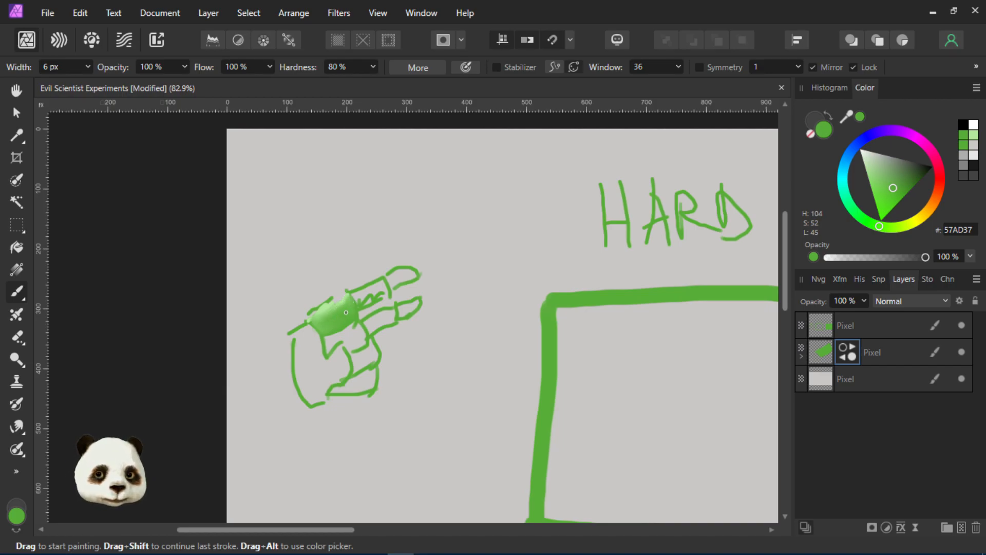
scroll(336, 318, down, 5)
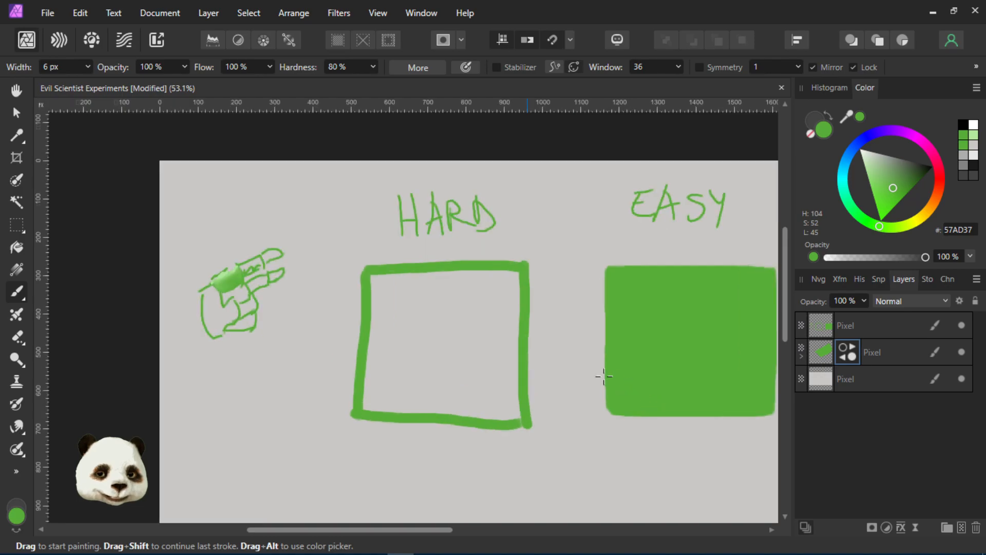
scroll(719, 386, down, 2)
scroll(750, 389, up, 4)
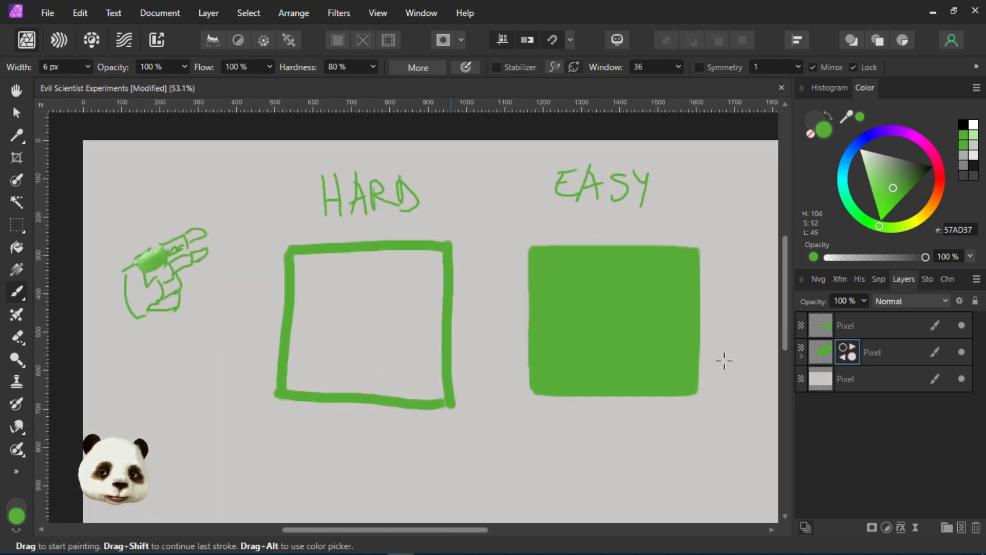
key(ctrl+a)
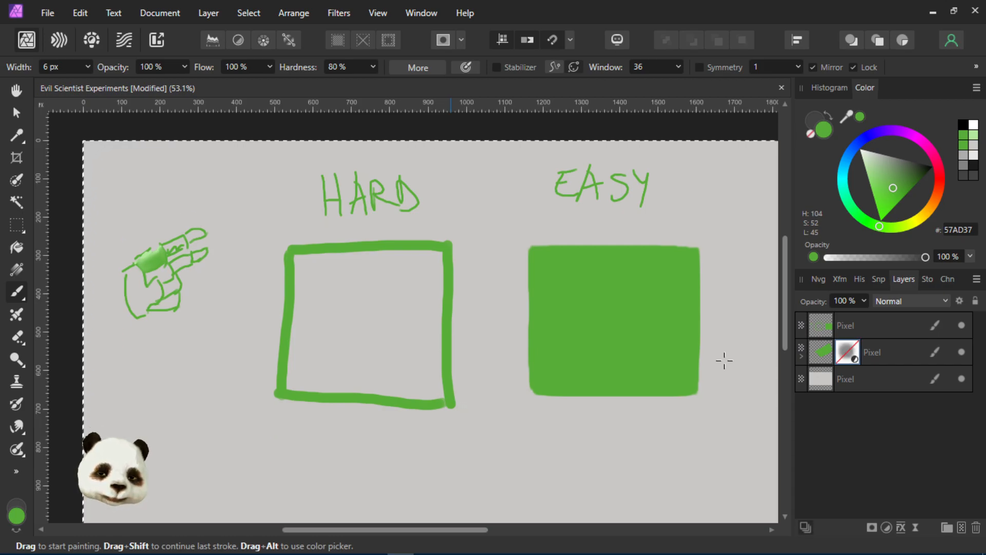
click(897, 331)
shift+click(901, 346)
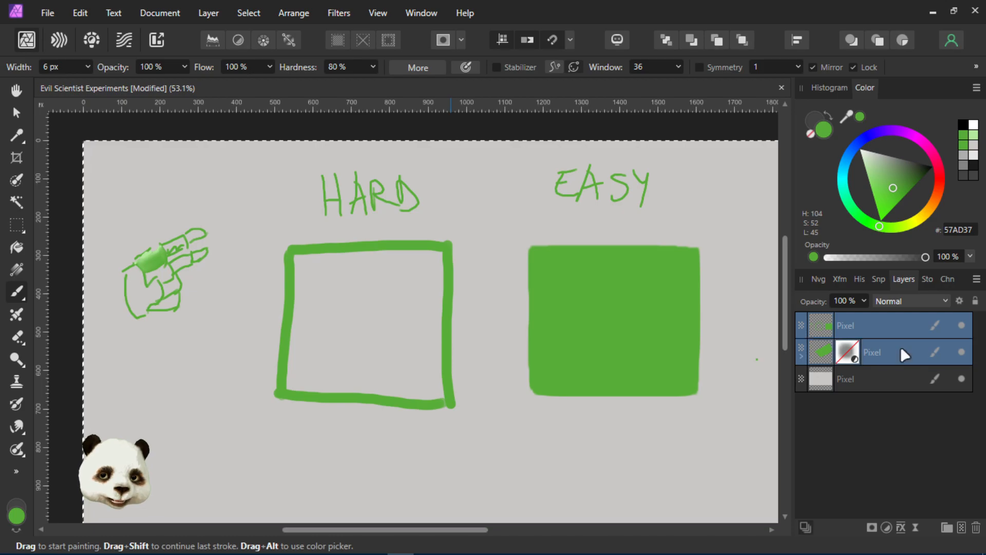
key(Delete)
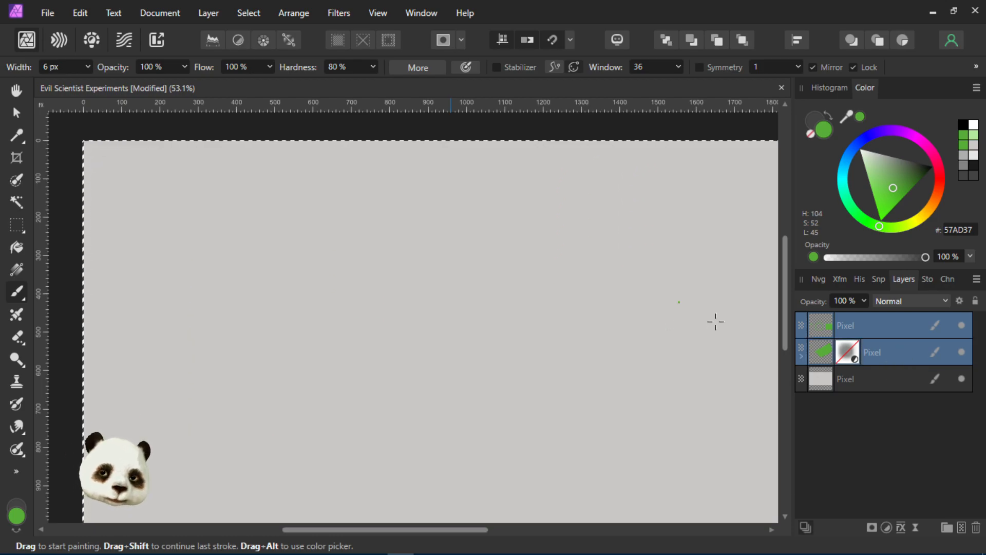
click(976, 527)
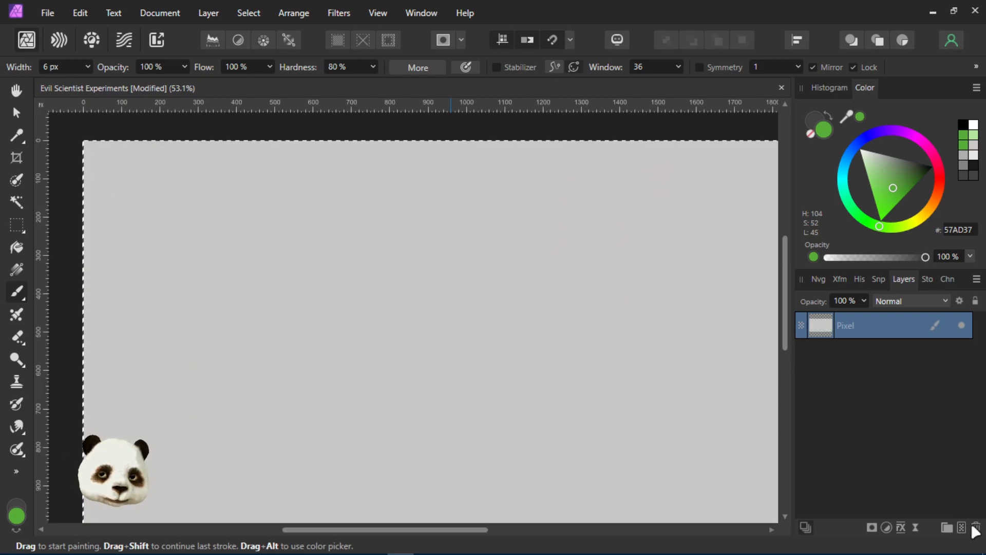
key(ctrl+d)
Choose the Medium Buildup Dense brush from the A Brushes category and enlarge its width to 80 px
scroll(570, 251, down, 3)
scroll(716, 309, up, 2)
scroll(472, 246, down, 2)
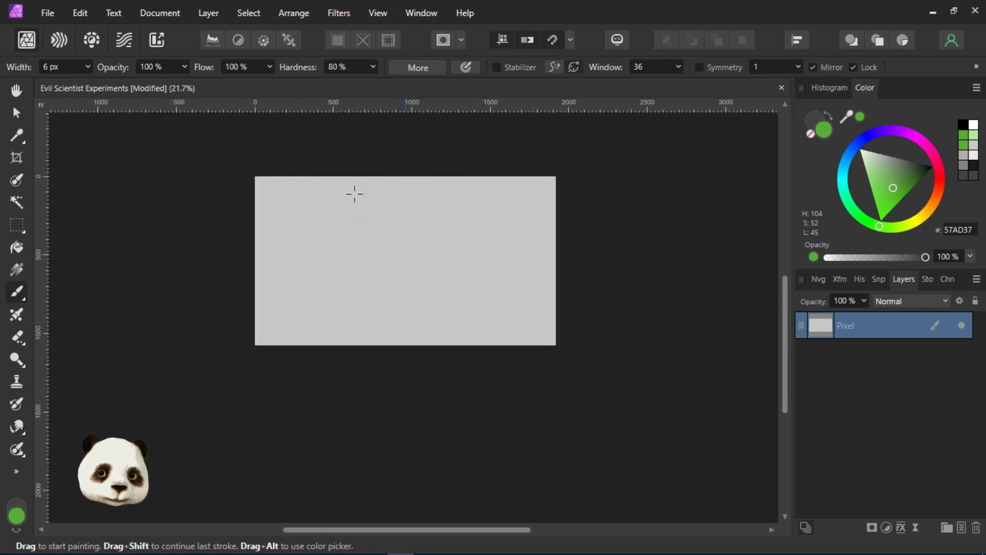
scroll(376, 196, up, 1)
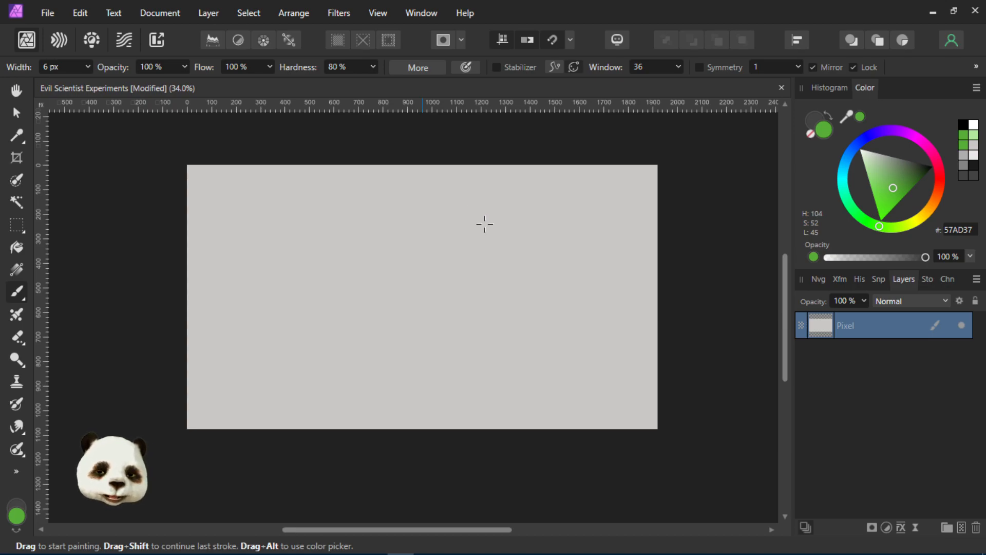
scroll(561, 271, up, 1)
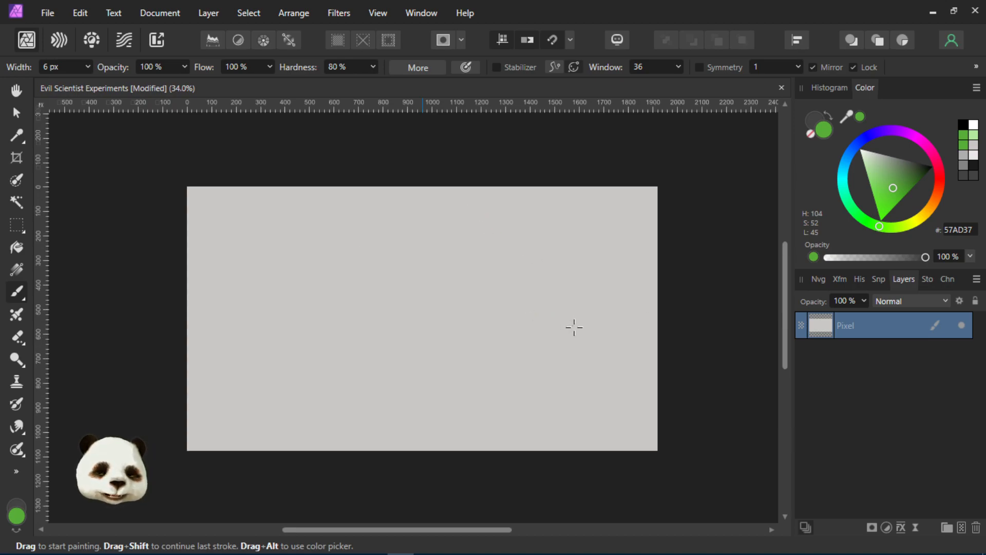
scroll(553, 326, up, 1)
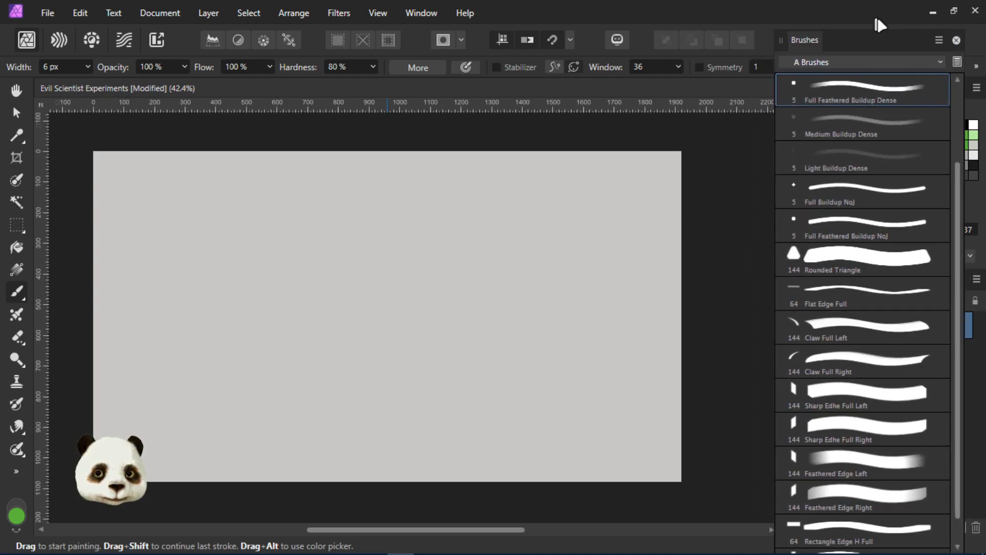
drag(877, 22, 894, 25)
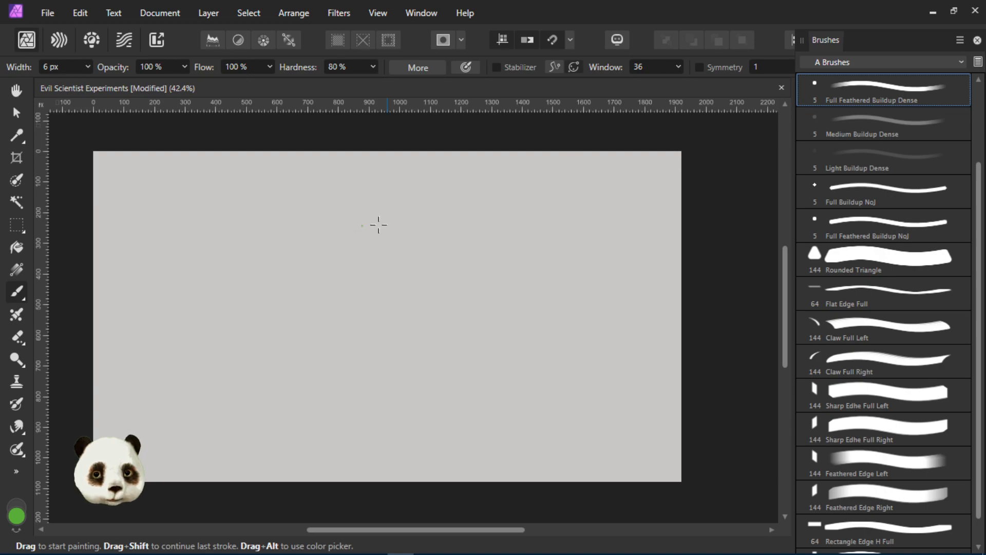
click(867, 118)
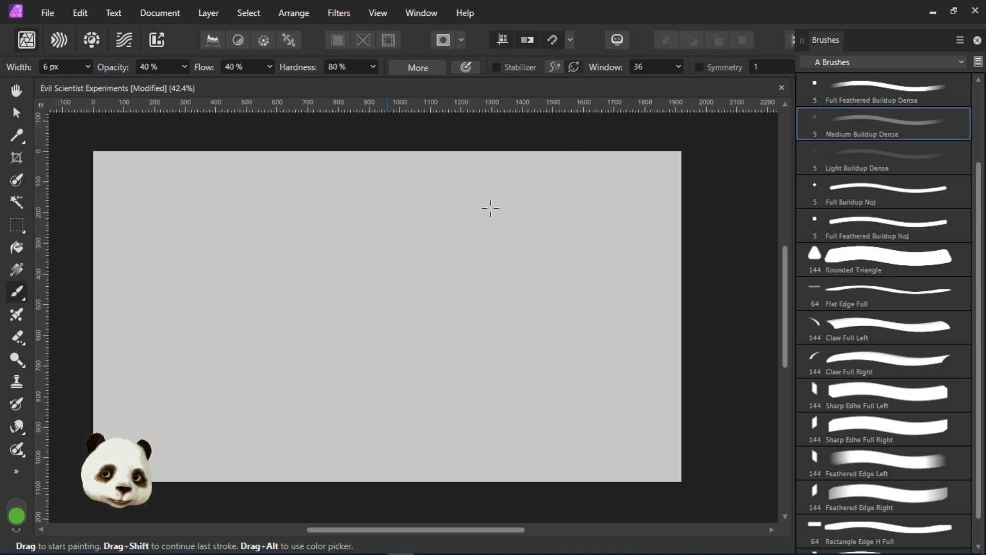
key(bracketright)
key(bracketright)
key(bracketright)
key(bracketright)
key(bracketright)
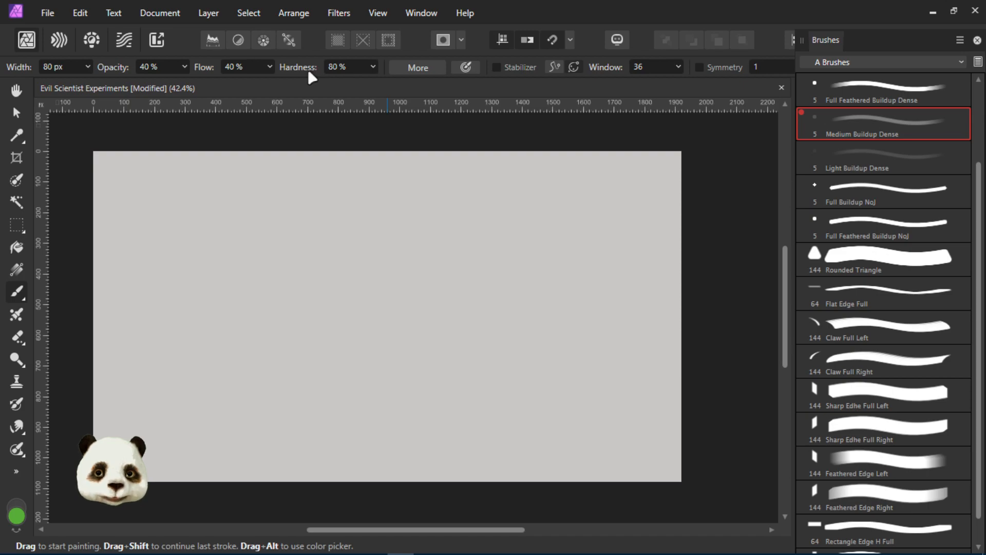
Compare the Full Feathered Buildup Dense, Full Buildup NoJ and Rounded Triangle brushes, undoing a test dab on the canvas
click(873, 91)
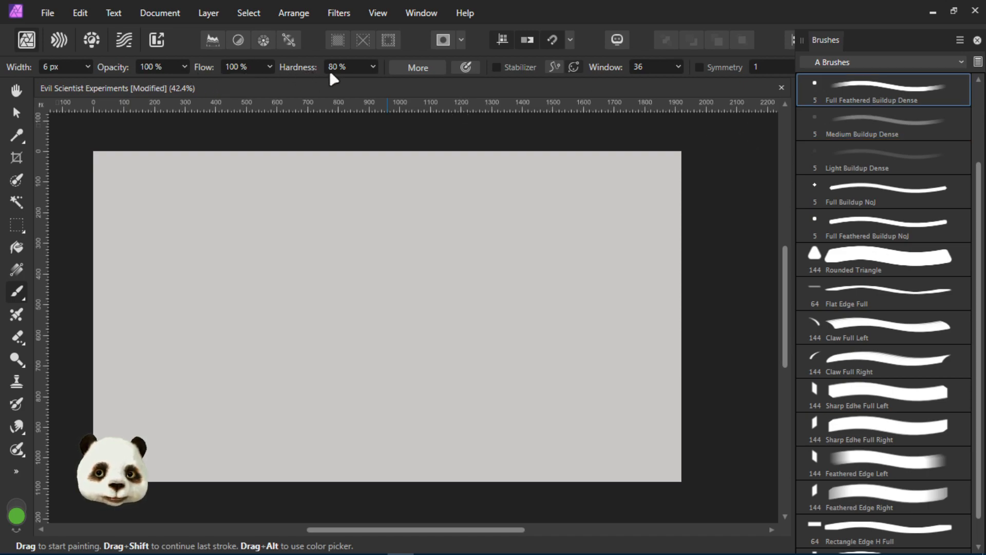
click(866, 191)
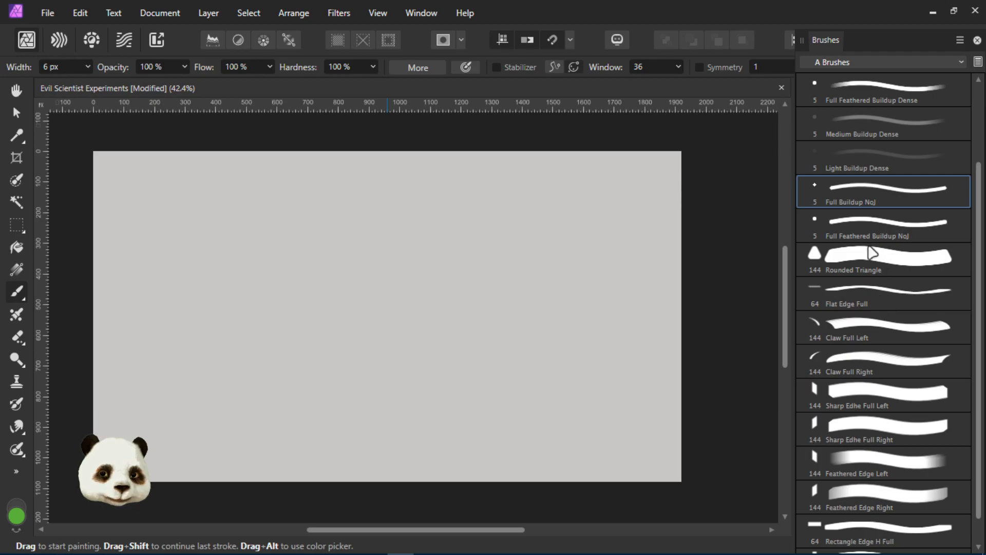
click(868, 264)
scroll(884, 503, up, 4)
scroll(876, 488, down, 5)
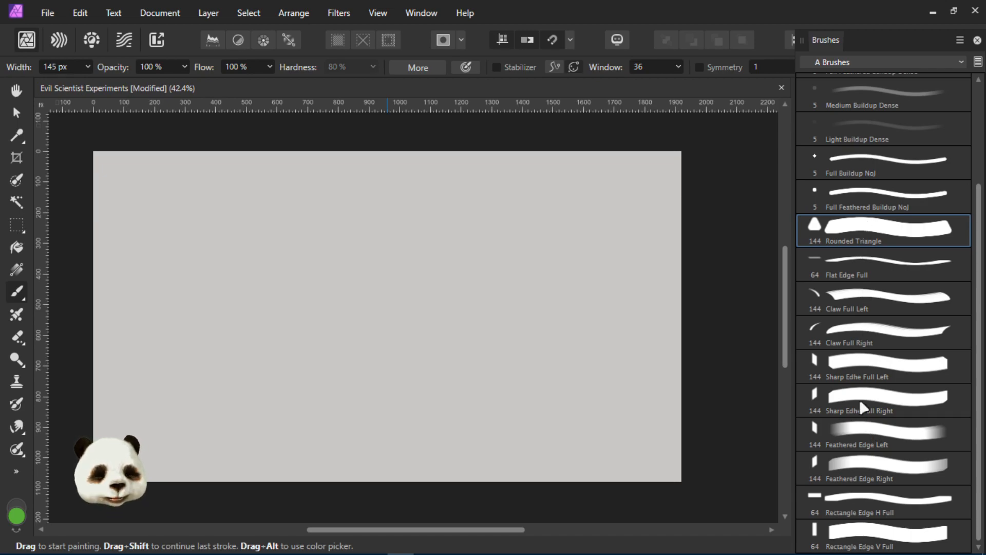
click(512, 341)
key(ctrl+z)
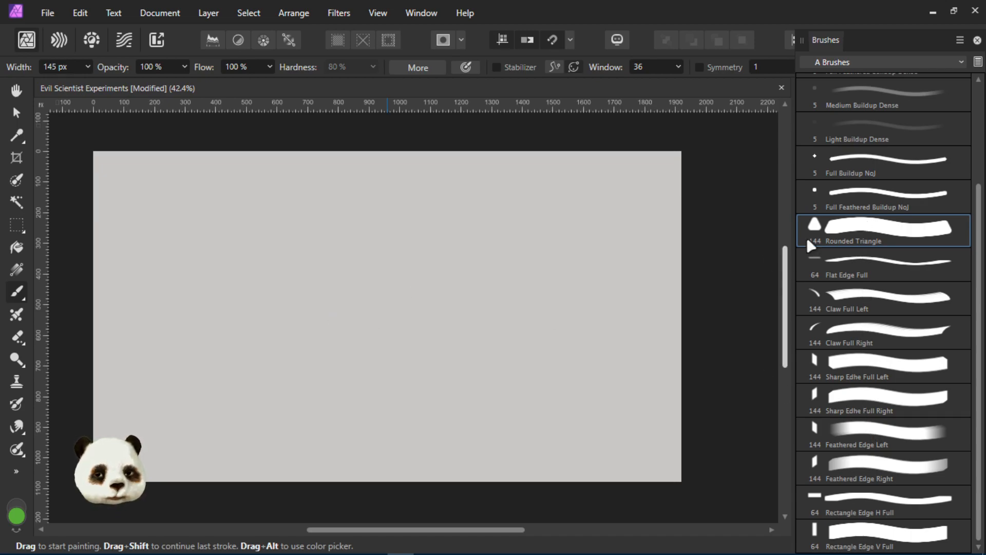
Paint a round green block with Full Feathered Buildup NoJ at 280 px, and set the paint and erase brushes to Rounded Triangle
click(838, 197)
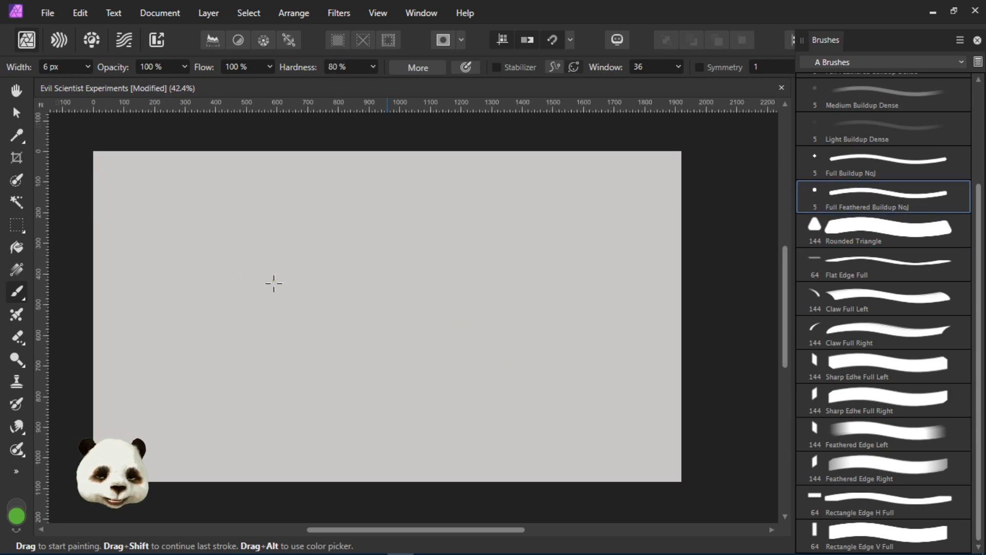
mouse_move(355, 274)
mouse_down()
mouse_move(442, 308)
mouse_move(403, 299)
mouse_move(389, 282)
mouse_move(380, 320)
mouse_move(406, 307)
mouse_up()
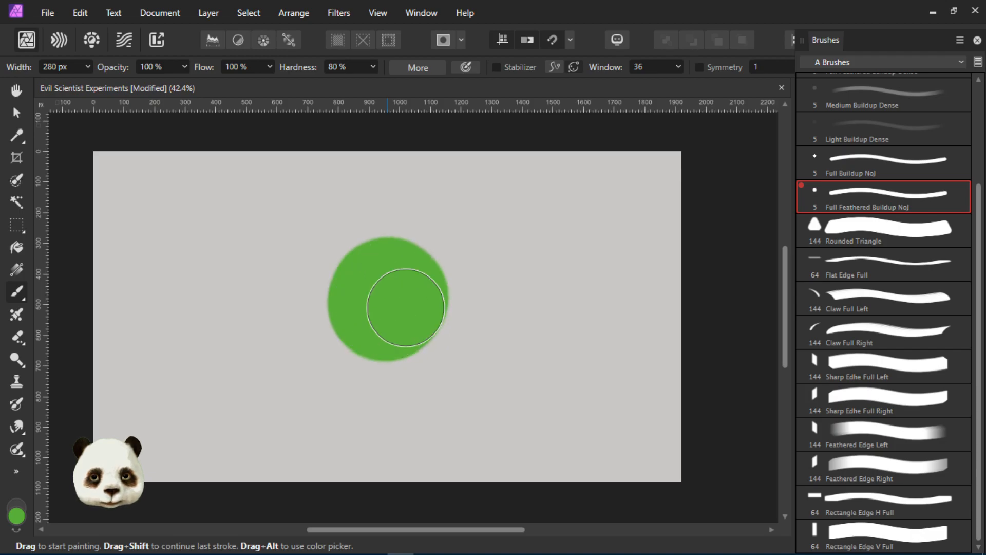
click(851, 232)
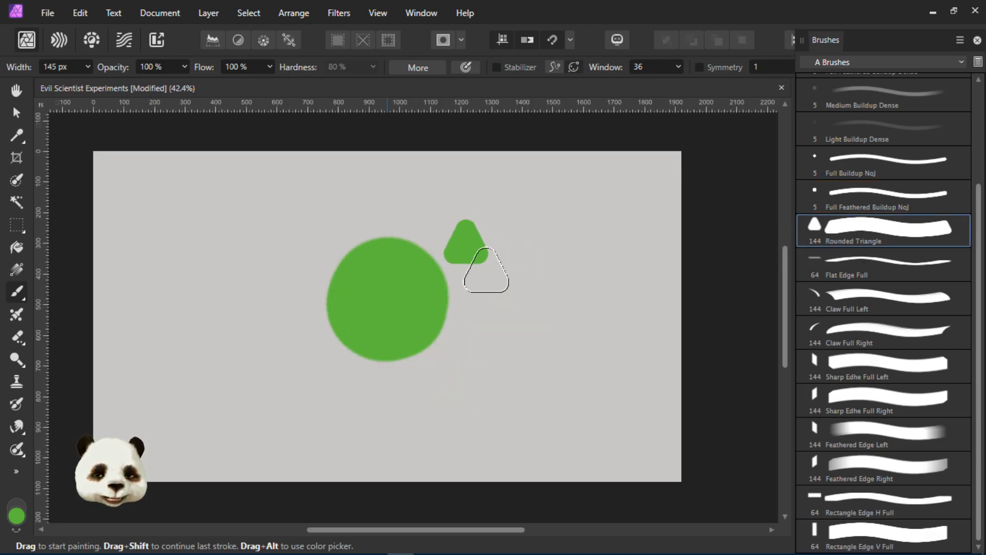
key(e)
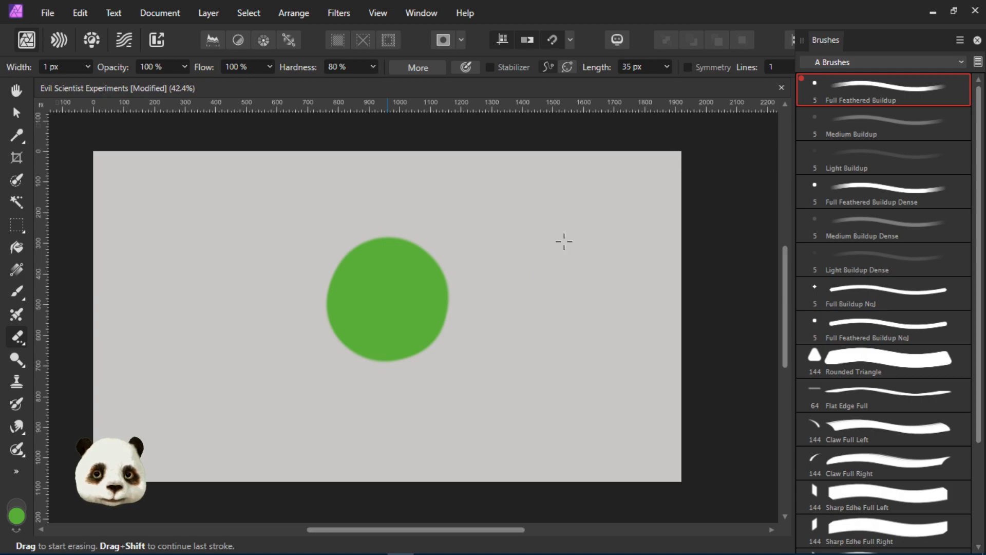
click(866, 358)
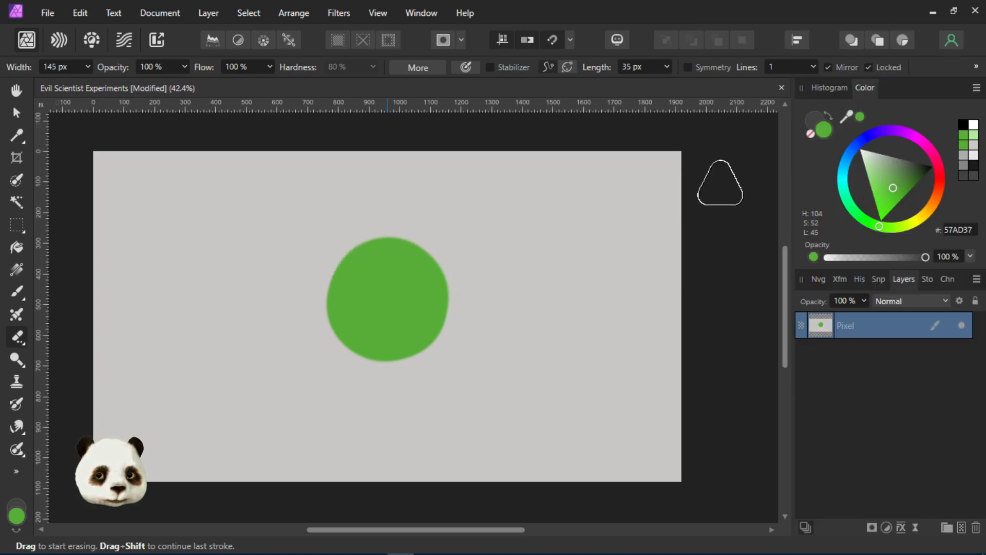
Undo the green block painted on the gray background layer and add an empty pixel layer above it
key(ctrl+z)
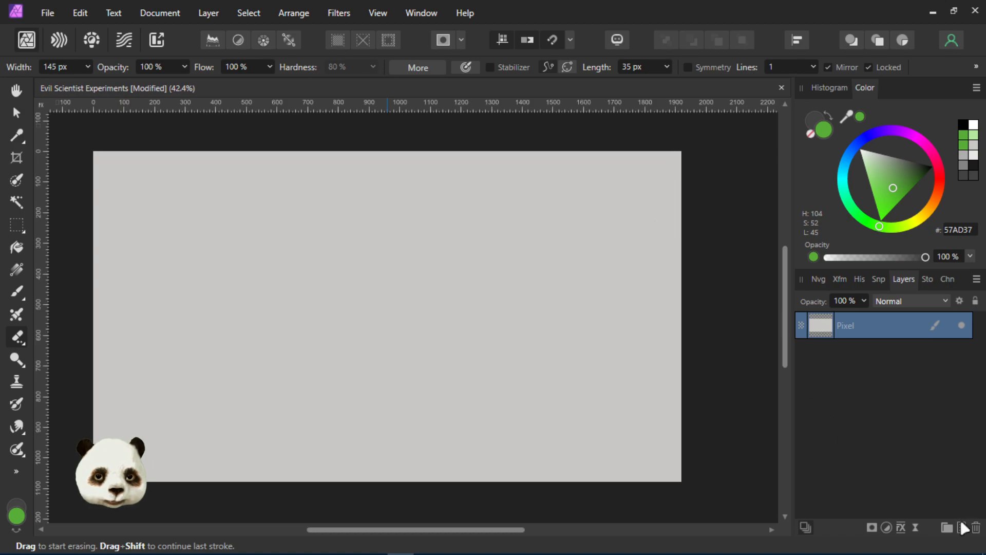
click(962, 527)
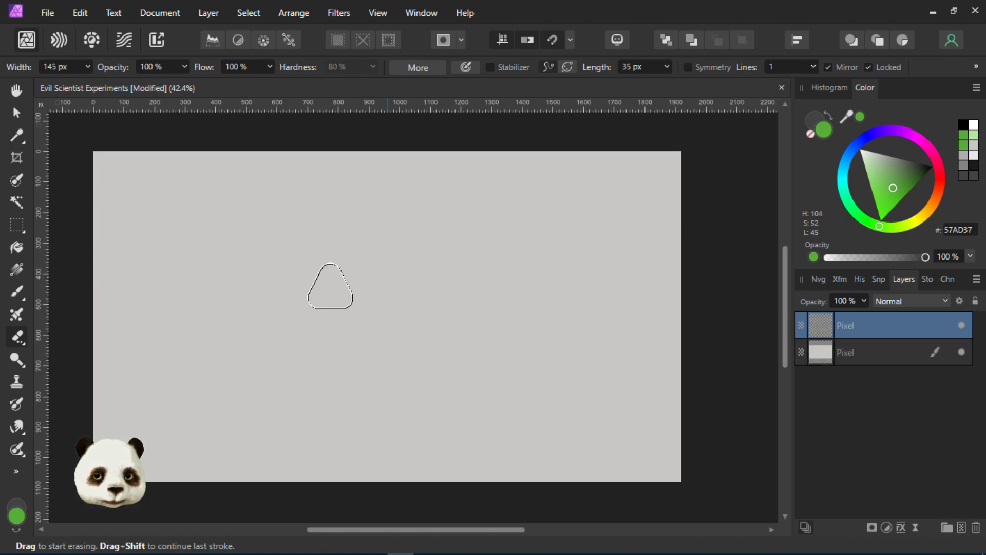
Try strokes on the new layer with the 145 px Rounded Triangle brush and a 6 px round brush, undoing them
key(b)
mouse_move(330, 287)
mouse_down()
mouse_move(364, 281)
mouse_move(339, 309)
mouse_move(348, 301)
mouse_move(413, 303)
mouse_up()
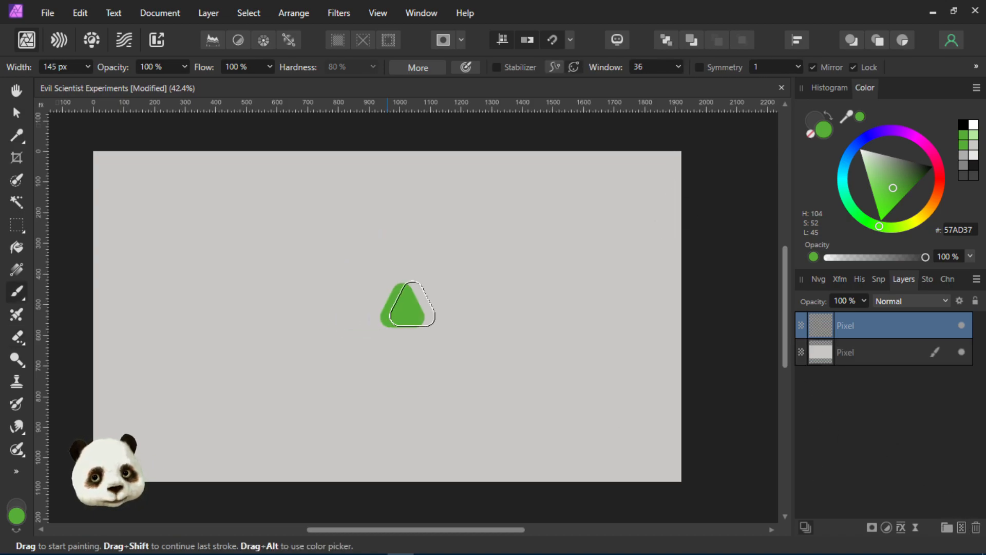
key(ctrl+z)
key(ctrl+z)
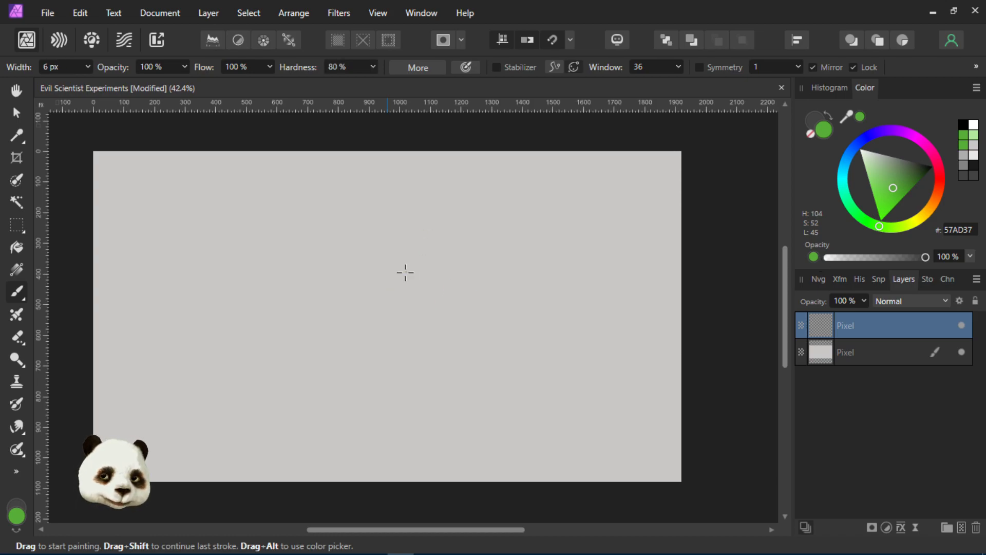
mouse_move(405, 272)
mouse_down()
mouse_move(336, 327)
mouse_move(381, 292)
mouse_move(369, 288)
mouse_move(360, 308)
mouse_move(388, 305)
mouse_move(378, 290)
mouse_move(361, 298)
mouse_move(361, 317)
mouse_move(345, 318)
mouse_move(349, 304)
mouse_move(475, 364)
mouse_move(404, 303)
mouse_move(364, 291)
mouse_move(364, 279)
mouse_move(372, 301)
mouse_move(380, 289)
mouse_move(377, 260)
mouse_move(413, 255)
mouse_up()
key(ctrl+z)
key(ctrl+z)
key(ctrl+z)
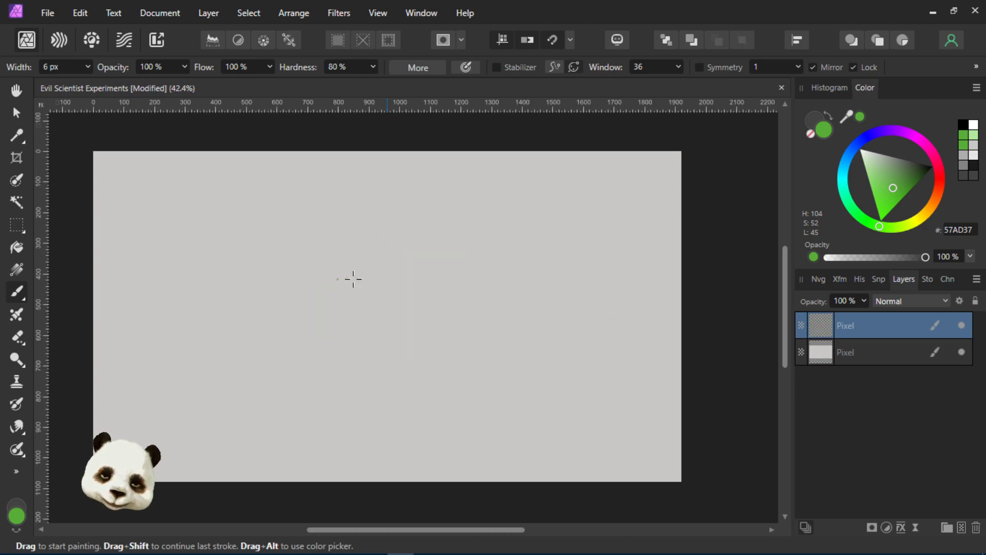
Paint a large round green block on the new layer at 649 px and extend its edge with the 145 px Rounded Triangle brush
mouse_move(376, 295)
mouse_down()
mouse_move(378, 403)
mouse_move(440, 396)
mouse_move(441, 341)
mouse_up()
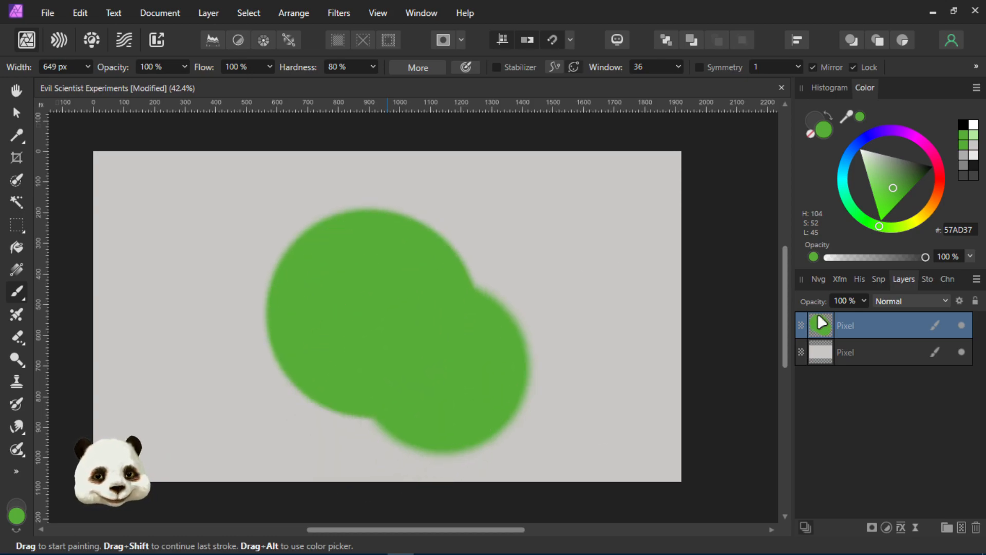
key(ctrl+z)
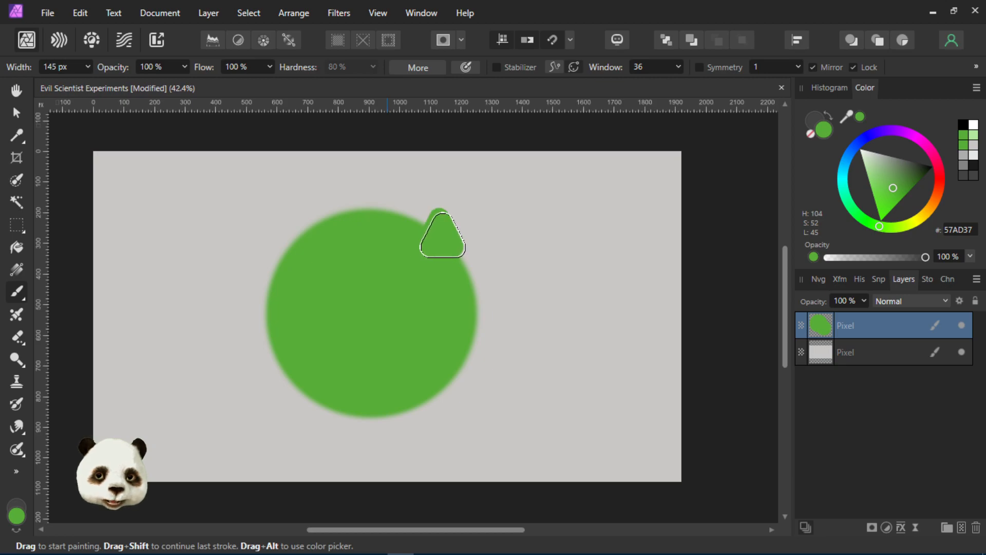
mouse_move(441, 232)
mouse_down()
mouse_move(466, 268)
mouse_move(435, 225)
mouse_move(466, 268)
mouse_move(443, 238)
mouse_move(433, 208)
mouse_move(469, 259)
mouse_move(451, 245)
mouse_move(442, 217)
mouse_move(469, 256)
mouse_move(435, 200)
mouse_move(474, 268)
mouse_move(459, 262)
mouse_move(469, 333)
mouse_move(444, 354)
mouse_up()
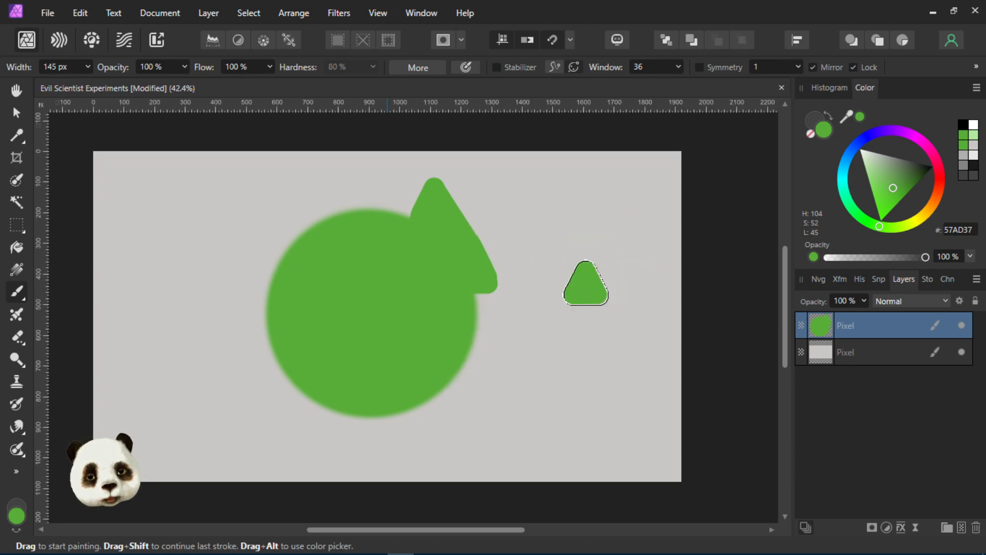
Erase the pointed tip of the triangular extension with the 145 px Rounded Triangle eraser and a claw-shaped eraser
key(e)
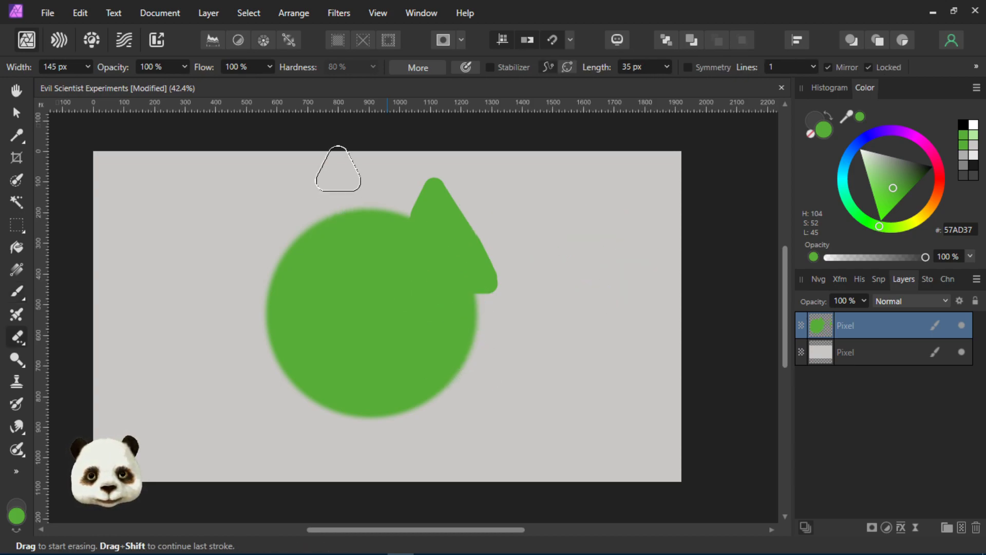
mouse_move(443, 145)
mouse_down()
mouse_move(410, 171)
mouse_move(480, 166)
mouse_move(427, 160)
mouse_move(474, 168)
mouse_move(415, 168)
mouse_move(482, 165)
mouse_move(412, 172)
mouse_move(518, 167)
mouse_move(421, 164)
mouse_up()
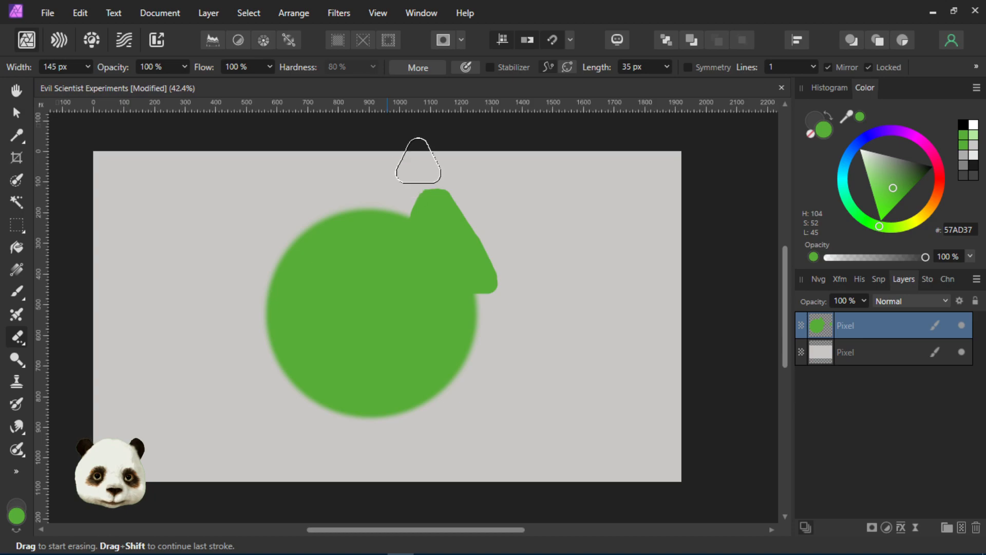
mouse_move(477, 178)
mouse_down()
mouse_move(444, 168)
mouse_move(449, 174)
mouse_move(403, 176)
mouse_up()
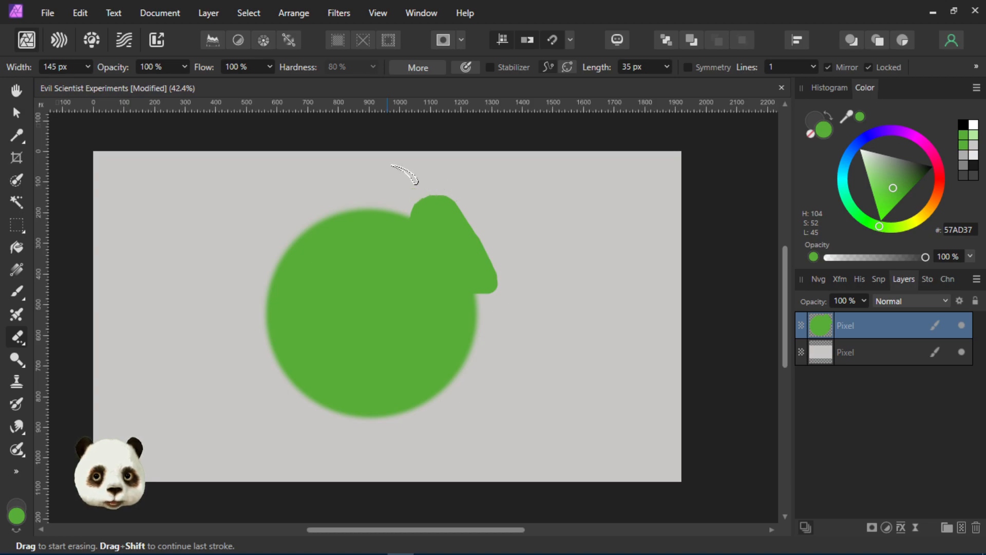
drag(408, 180, 428, 181)
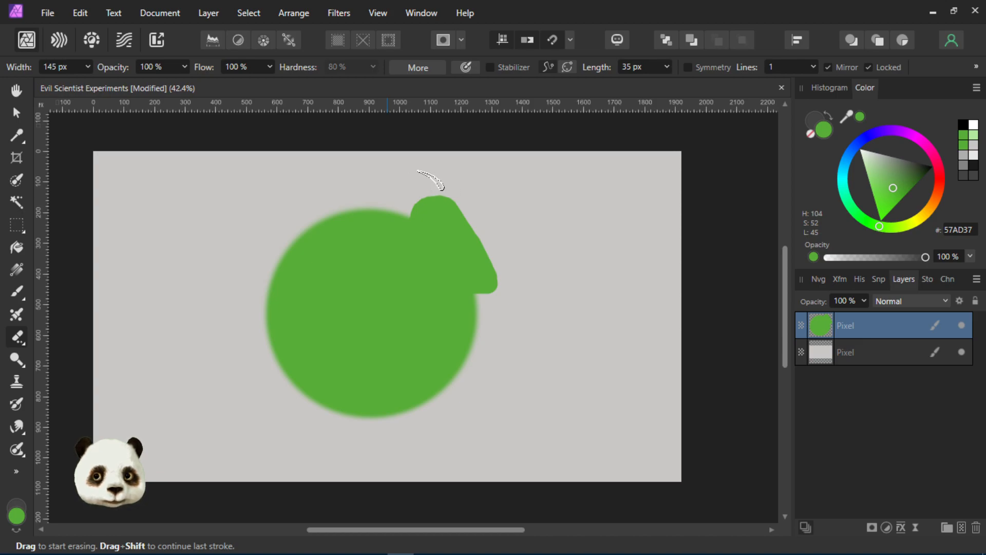
Erase the lower corner of the block's extension with the claw-shaped eraser and smudge its edges with a 71 px Smudge brush
mouse_move(515, 308)
mouse_down()
mouse_move(511, 268)
mouse_move(488, 304)
mouse_move(512, 259)
mouse_move(488, 300)
mouse_move(503, 276)
mouse_move(486, 293)
mouse_move(524, 298)
mouse_up()
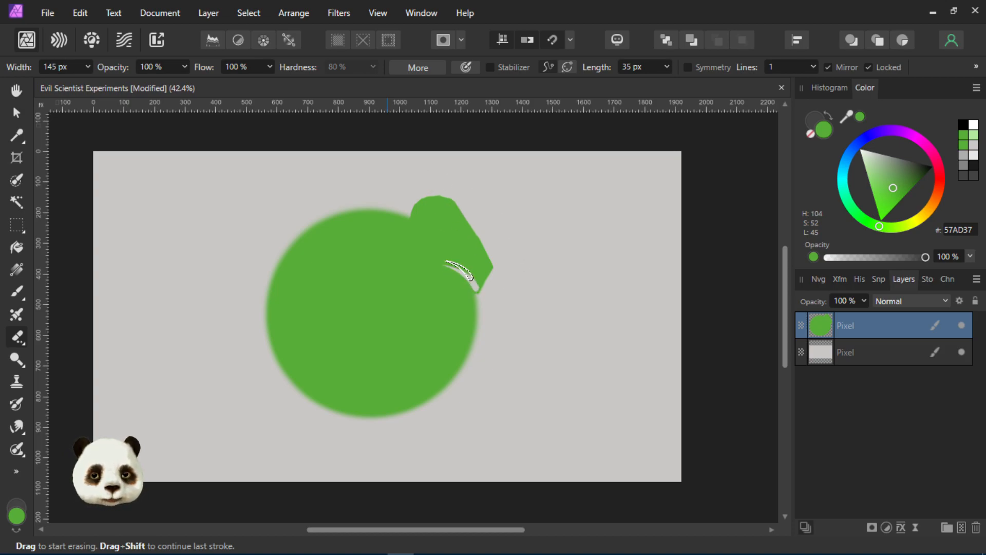
key(r)
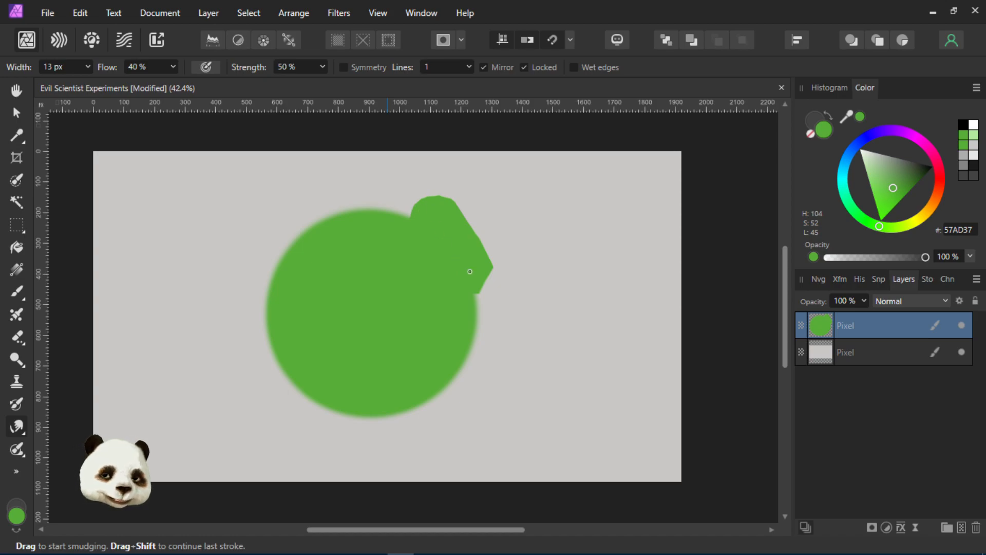
key(bracketright)
key(bracketright)
key(bracketright)
mouse_move(411, 213)
mouse_down()
mouse_move(447, 198)
mouse_move(489, 252)
mouse_move(495, 263)
mouse_move(477, 297)
mouse_move(483, 247)
mouse_move(449, 201)
mouse_move(418, 211)
mouse_up()
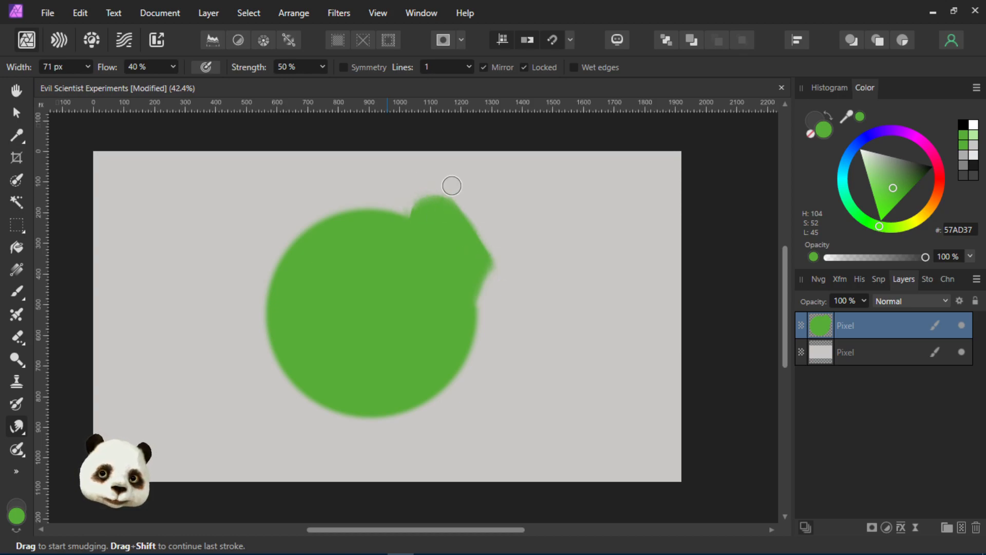
Look through the A Brushes set and choose the Sharp Edhe Full Left brush for the eraser
key(e)
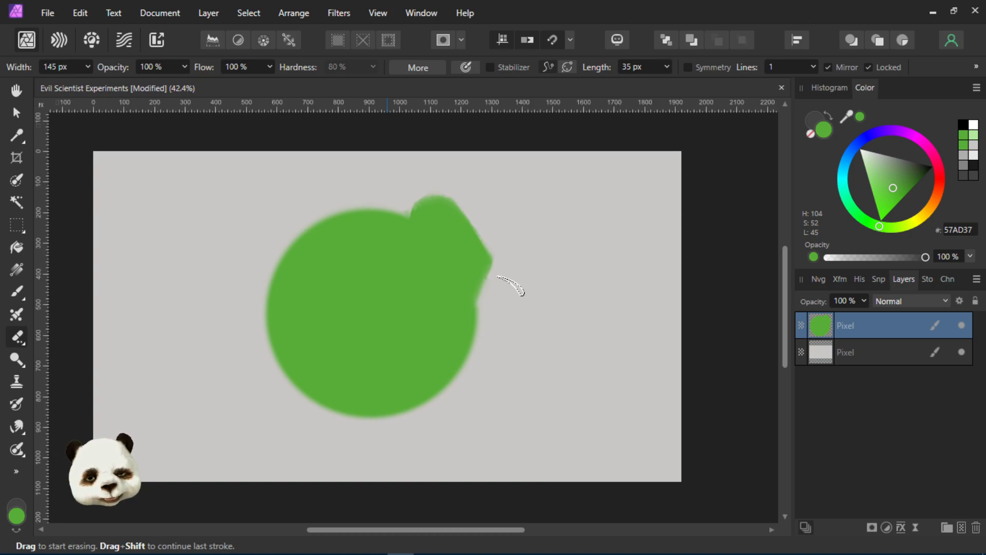
scroll(511, 285, down, 4)
scroll(519, 303, up, 2)
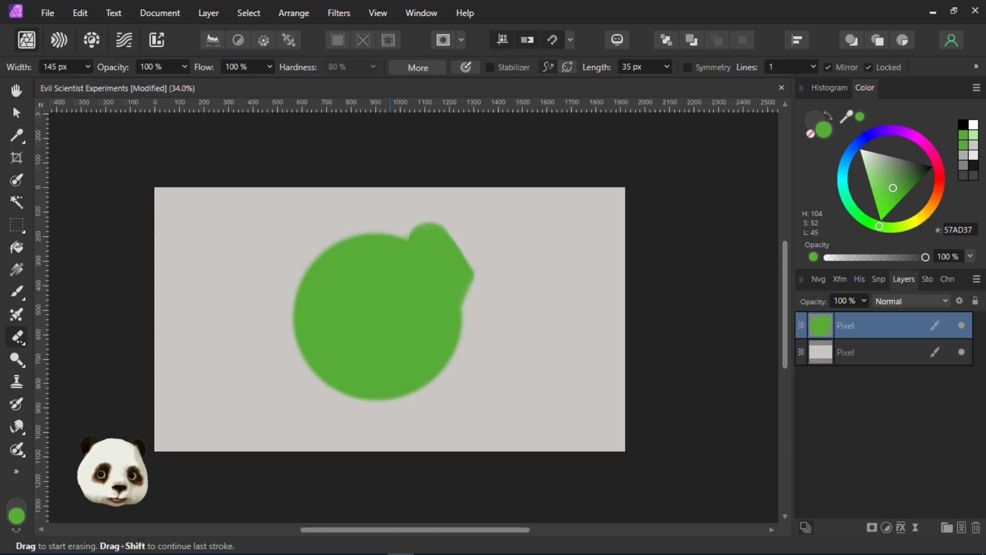
click(901, 38)
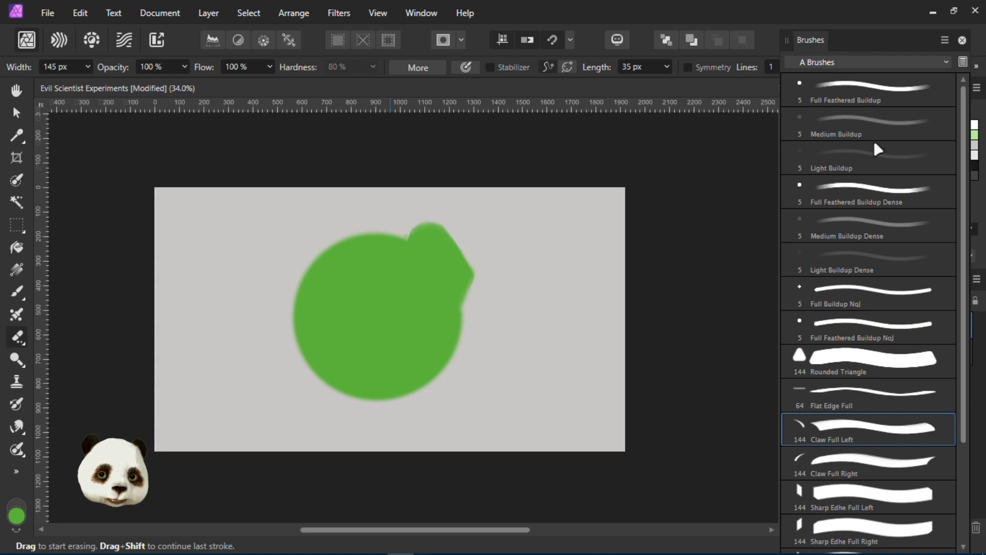
scroll(868, 263, down, 2)
scroll(868, 264, up, 1)
scroll(869, 267, down, 2)
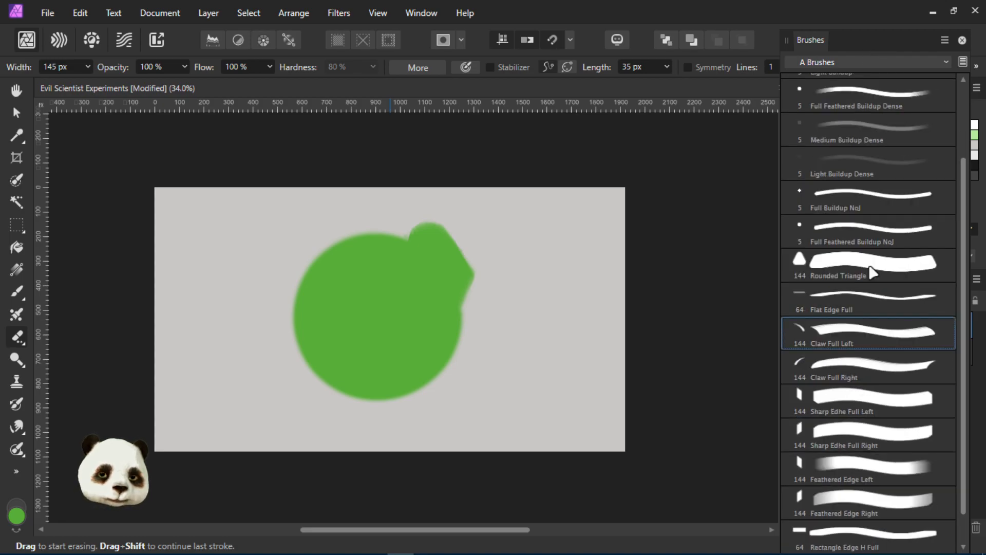
scroll(869, 266, up, 3)
scroll(869, 268, up, 1)
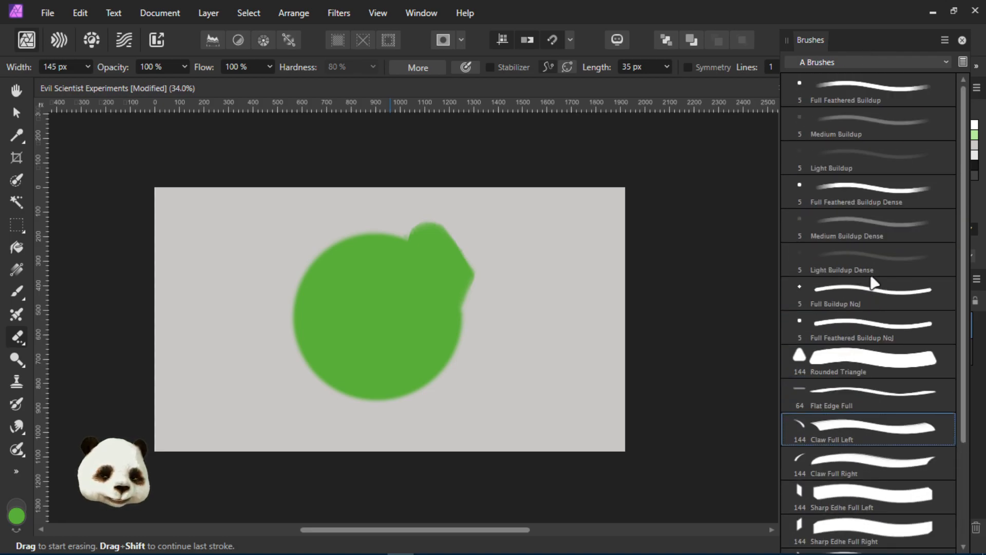
scroll(873, 280, down, 4)
click(836, 368)
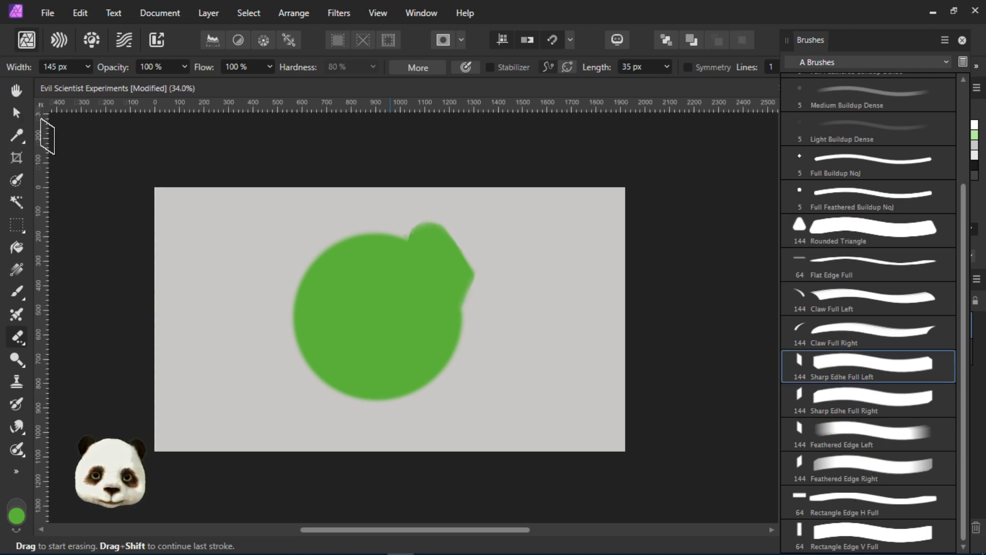
Switch to painting and step through the claw brushes to choose Sharp Edhe Full Left as the paint brush
key(b)
click(846, 294)
click(819, 339)
click(825, 374)
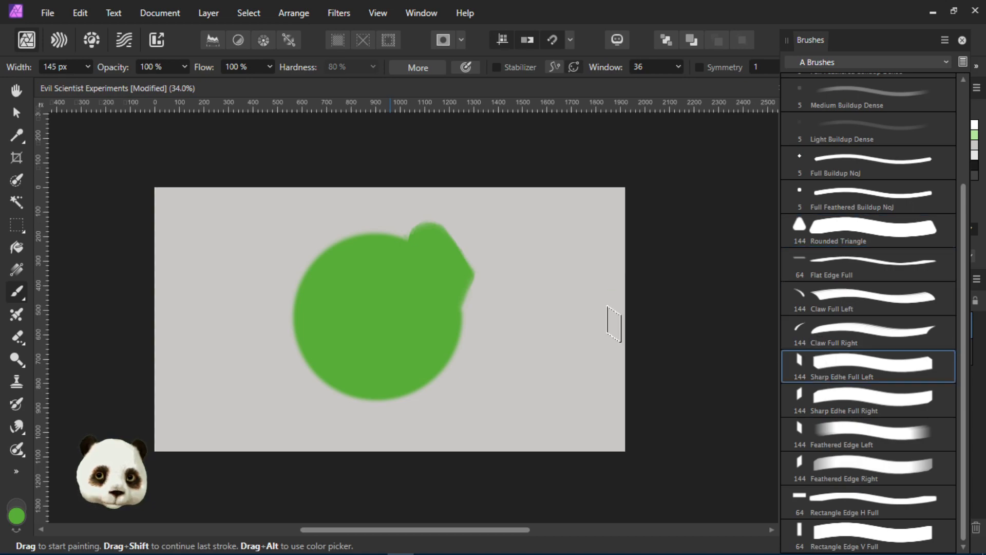
click(589, 300)
key(ctrl+z)
click(528, 233)
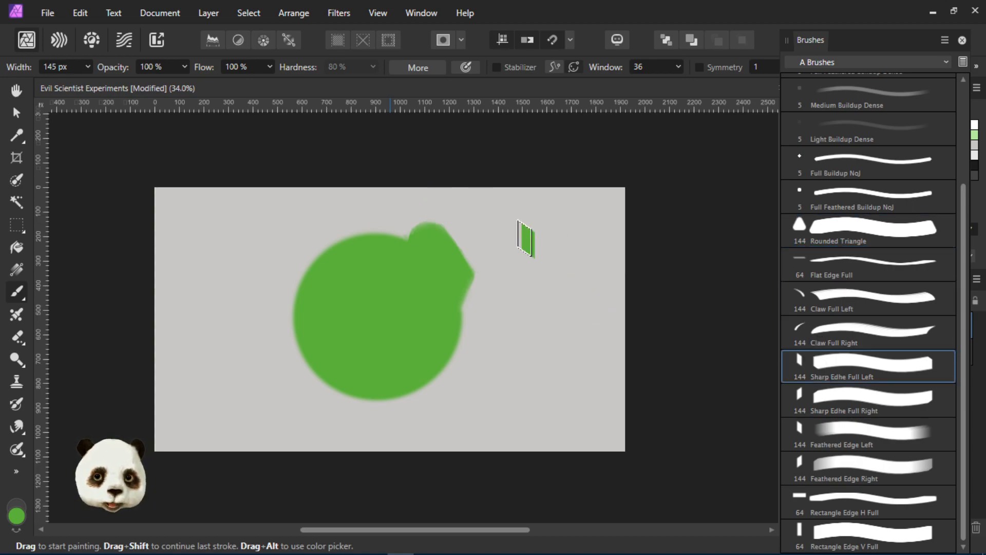
shift+click(532, 327)
click(546, 302)
key(ctrl+z)
key(ctrl+z)
key(ctrl+z)
Paint a tall, jagged-ended green block beside the round shape with the Sharp Edhe Full Left brush, starting with a straight connected stroke
click(520, 240)
shift+click(521, 343)
drag(539, 247, 538, 362)
click(592, 417)
Paint sideways bars on the tall block and a cluster of angled strokes below it with the 64 px Rectangle Edge H Full brush
click(837, 506)
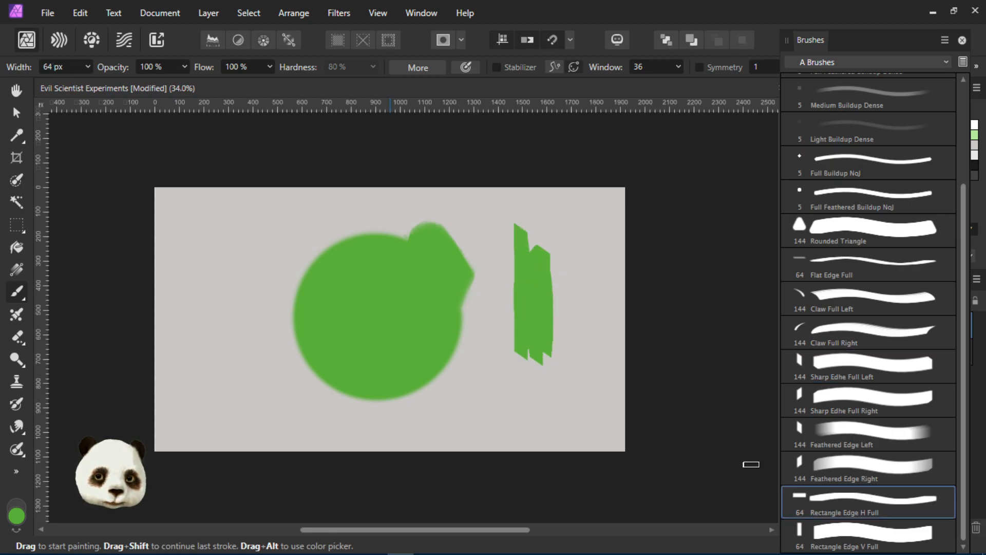
mouse_move(561, 266)
mouse_down()
mouse_move(556, 300)
mouse_move(554, 280)
mouse_move(604, 292)
mouse_move(557, 291)
mouse_move(603, 295)
mouse_move(588, 308)
mouse_up()
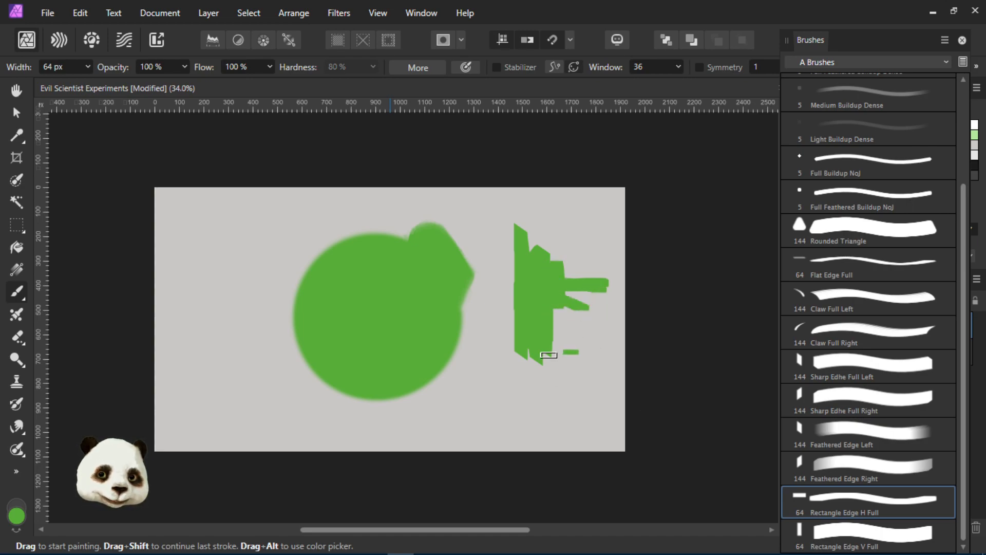
click(531, 385)
key(ctrl+z)
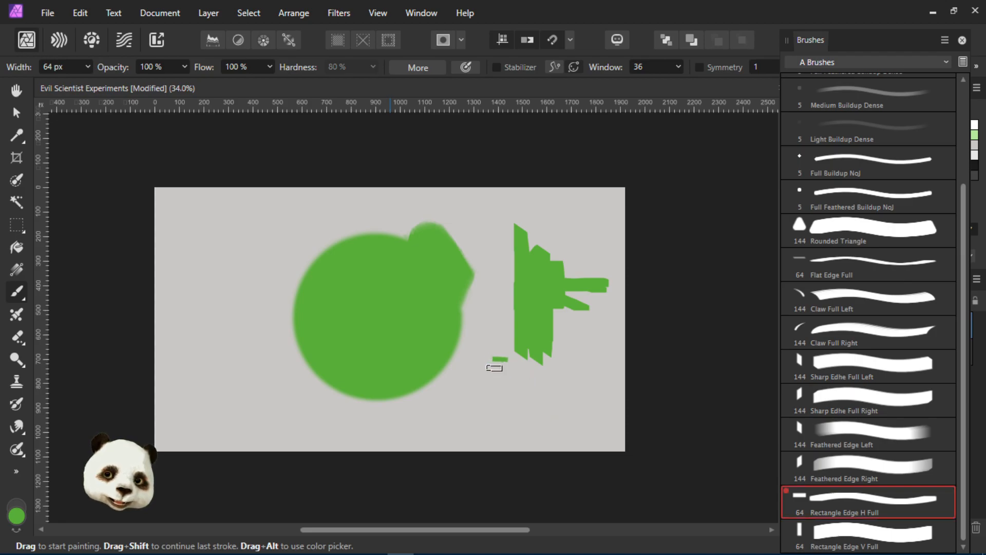
mouse_move(505, 353)
mouse_down()
mouse_move(487, 387)
mouse_move(515, 402)
mouse_move(509, 394)
mouse_move(529, 385)
mouse_move(554, 388)
mouse_move(541, 395)
mouse_move(556, 408)
mouse_move(480, 429)
mouse_move(508, 405)
mouse_up()
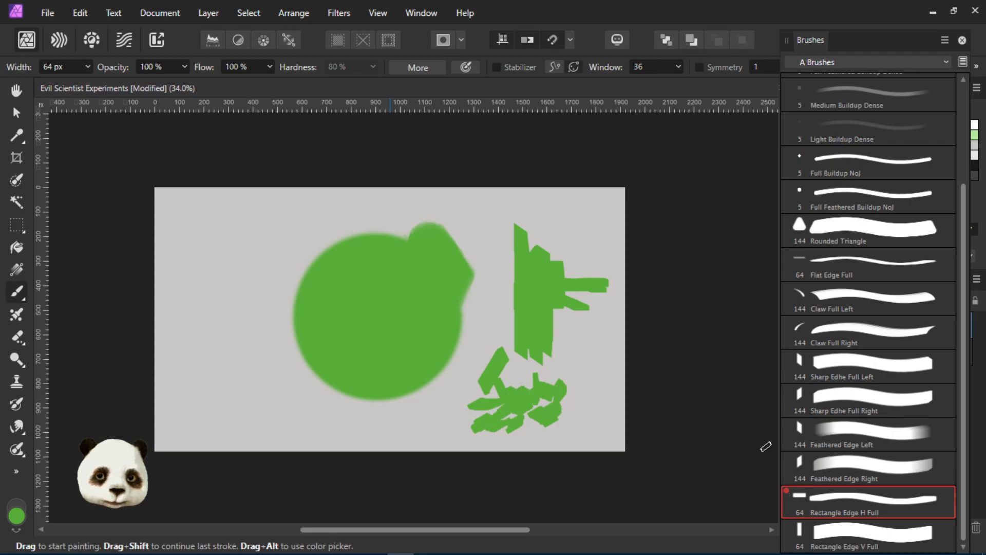
Reset the Rectangle Edge H Full brush to its saved state and open the detailed settings of the current brush
right_click(845, 502)
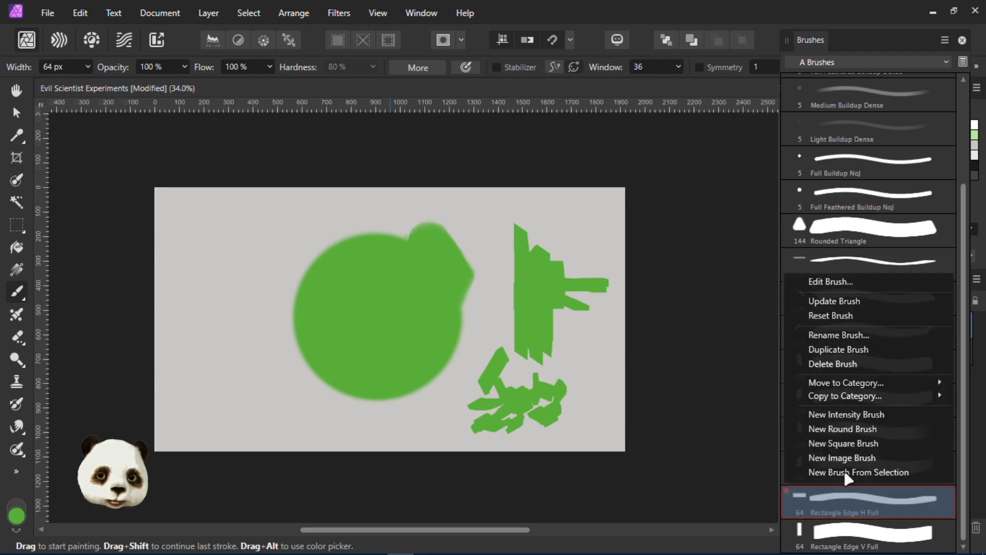
click(847, 315)
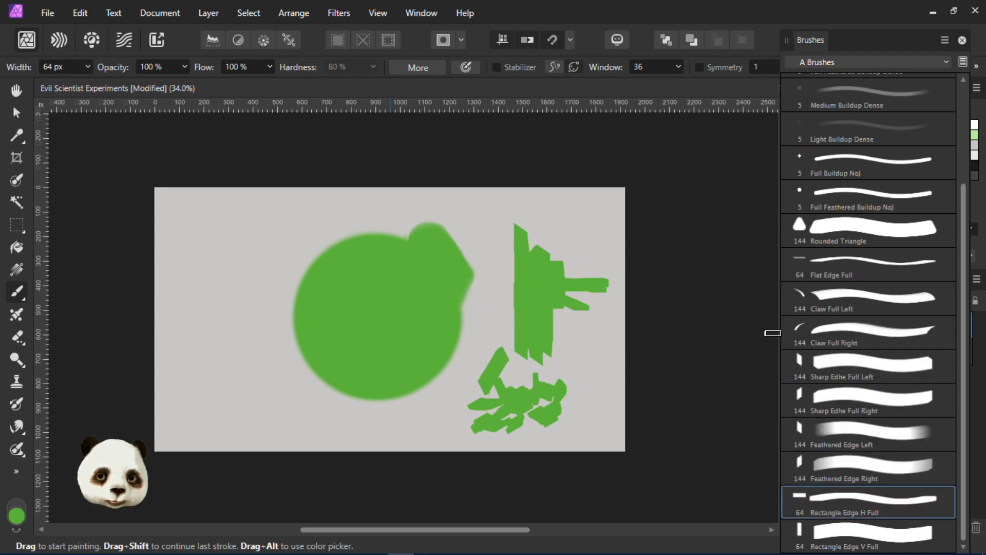
click(564, 207)
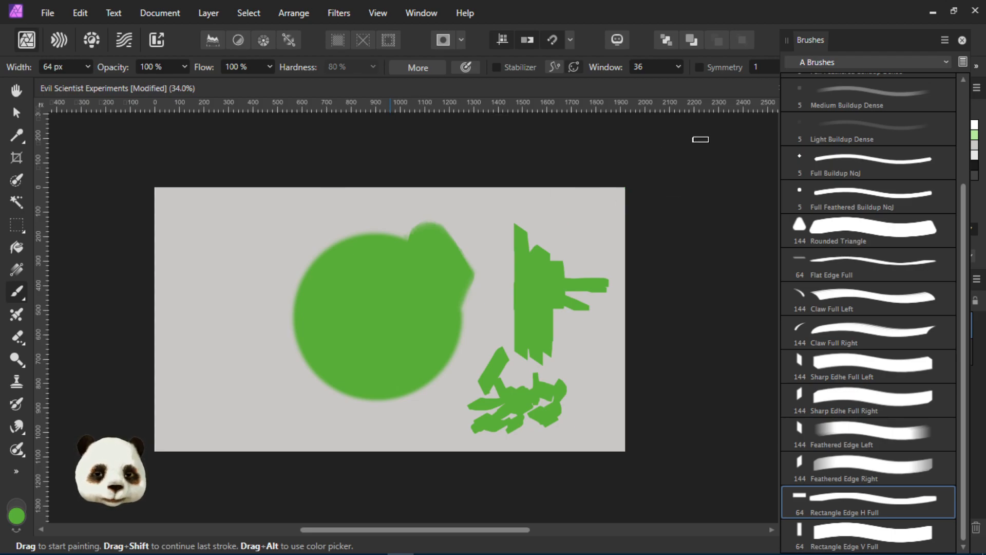
click(420, 68)
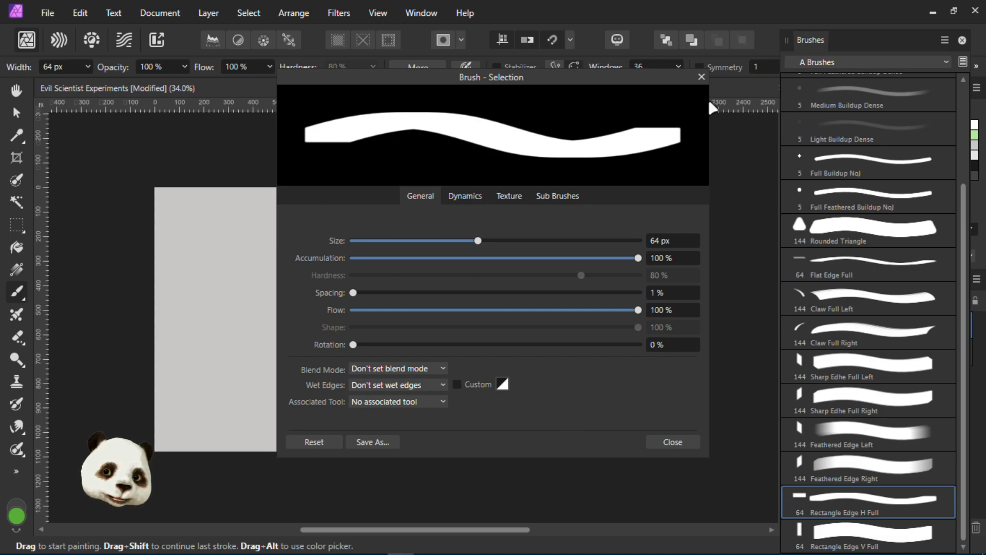
Try a spacing of 145 % on the Full Feathered Buildup brush, then reload the brush to discard the change
scroll(873, 174, up, 4)
click(861, 92)
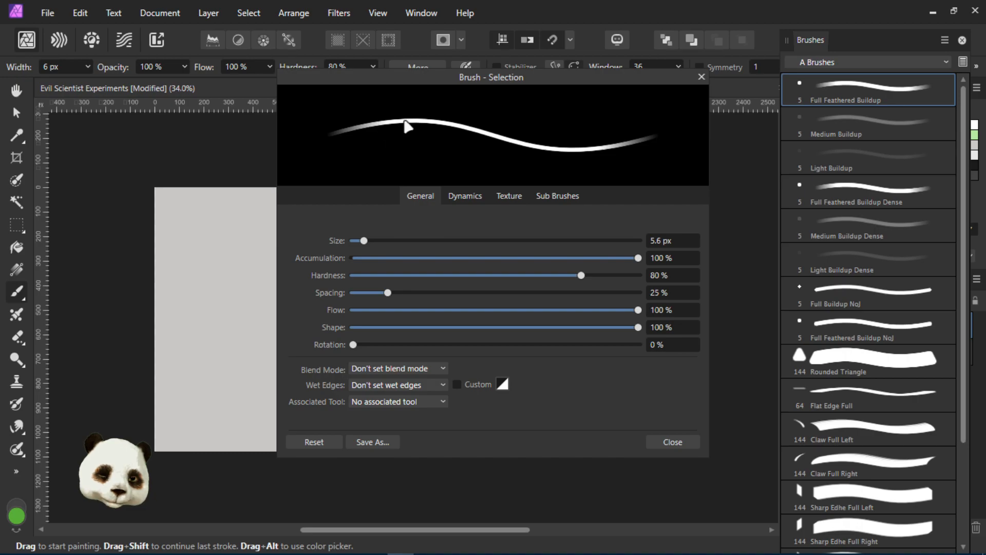
mouse_move(387, 292)
mouse_down()
mouse_move(460, 292)
mouse_move(560, 310)
mouse_up()
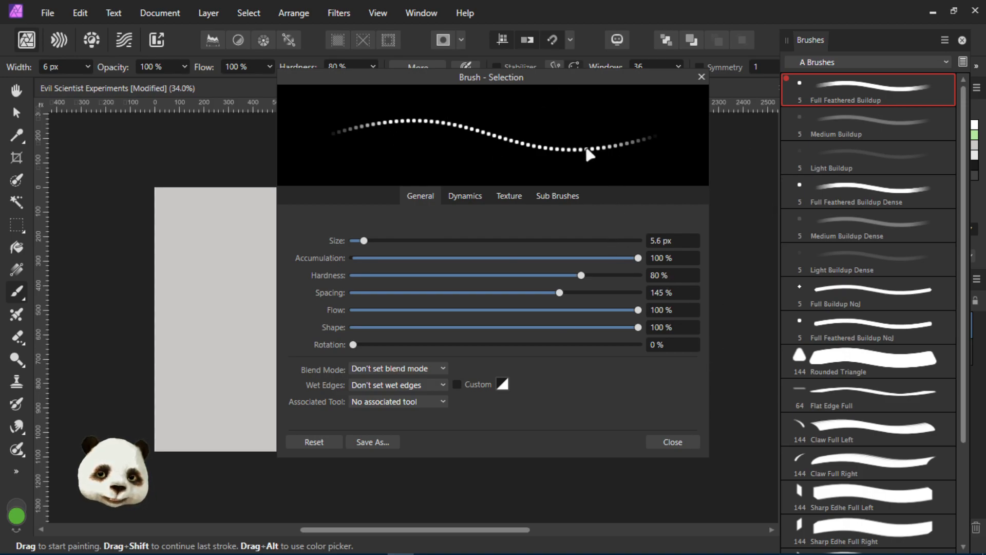
click(870, 130)
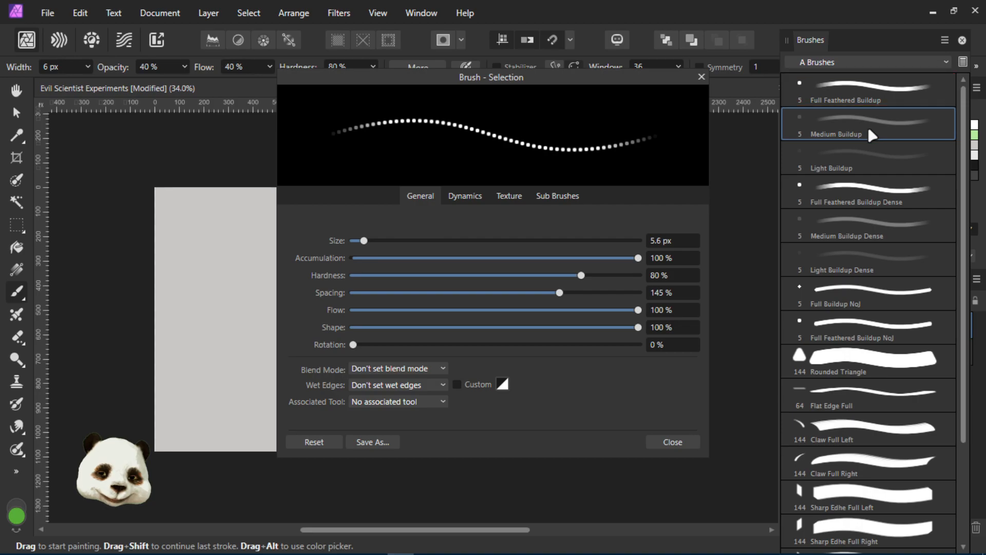
click(846, 94)
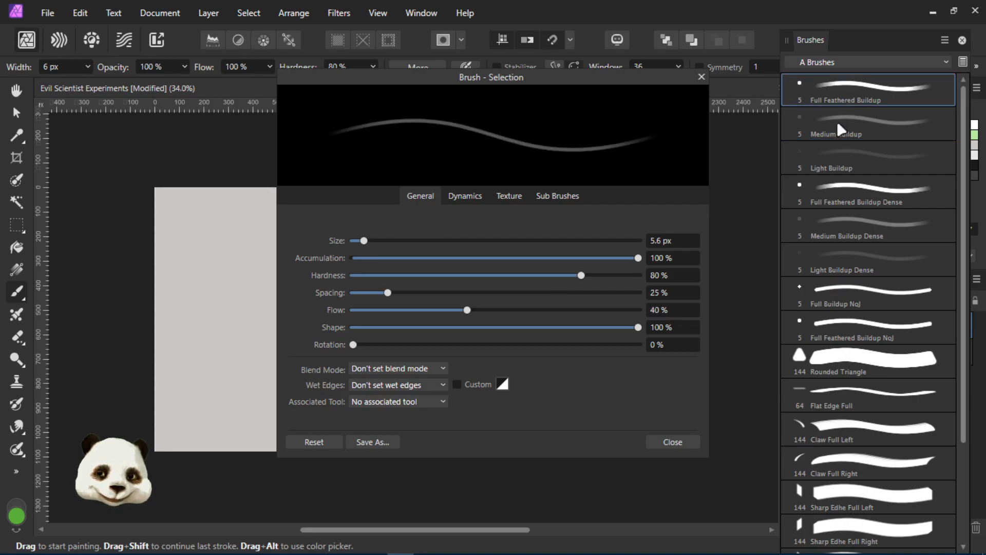
Load the Medium and Light Buildup brushes and the Dense variants in turn to examine their opacity, flow and spacing
click(850, 118)
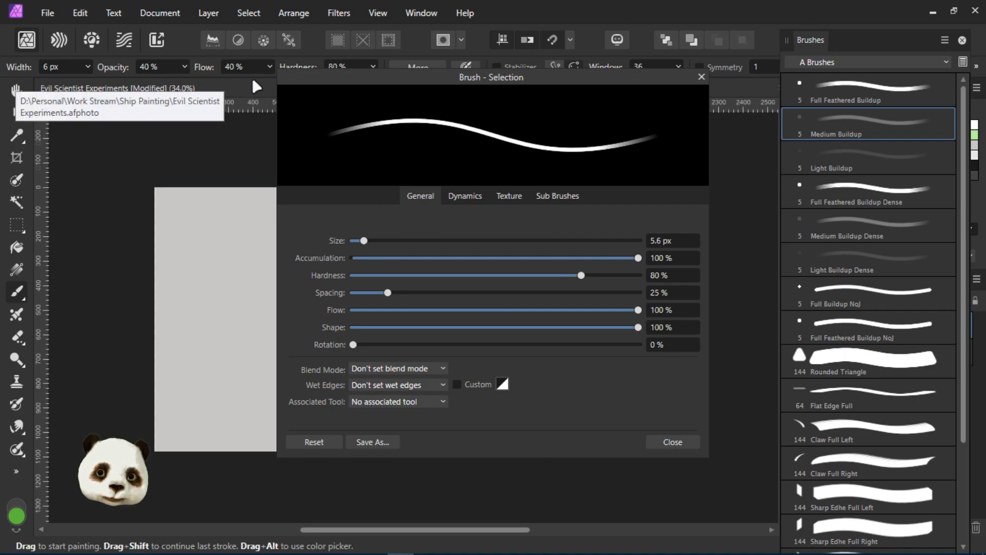
click(873, 157)
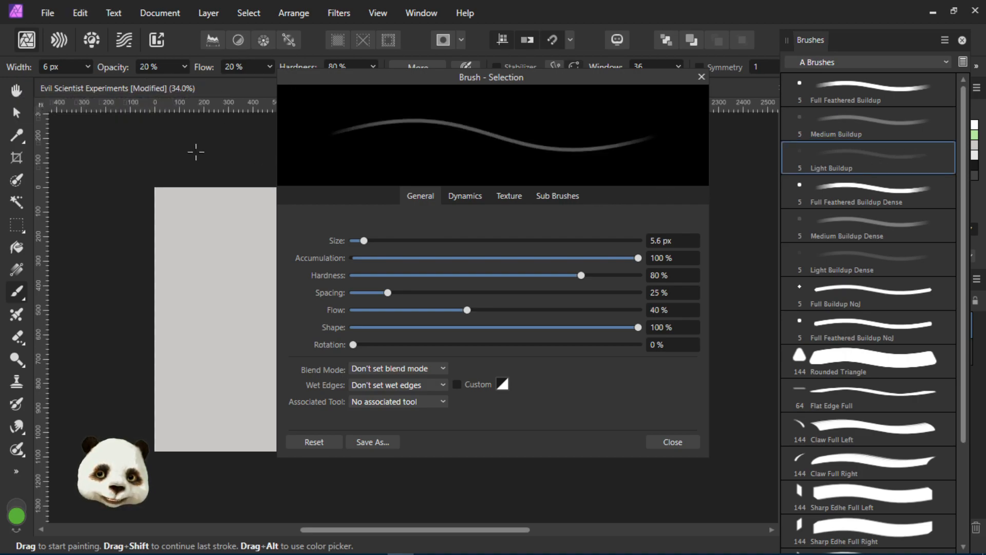
click(855, 200)
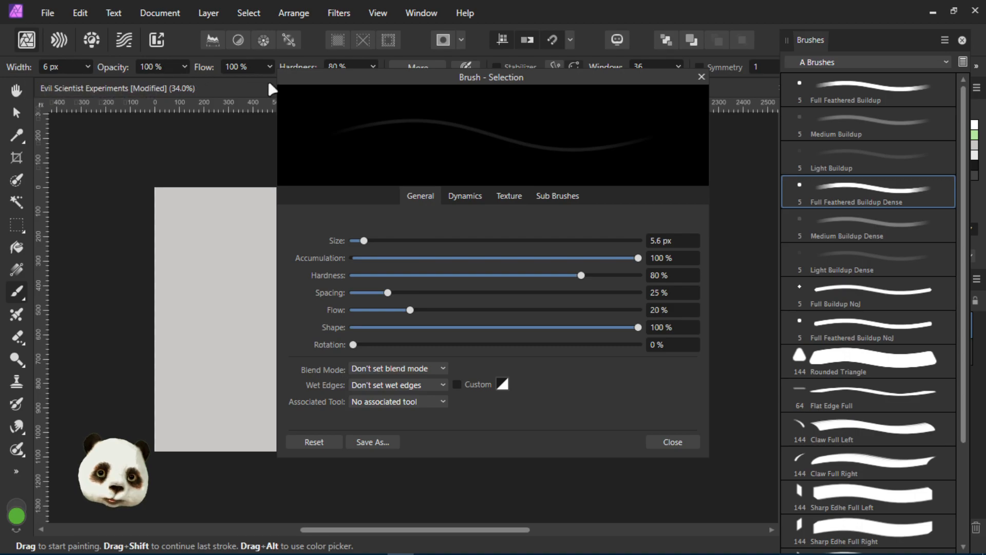
click(878, 227)
click(867, 248)
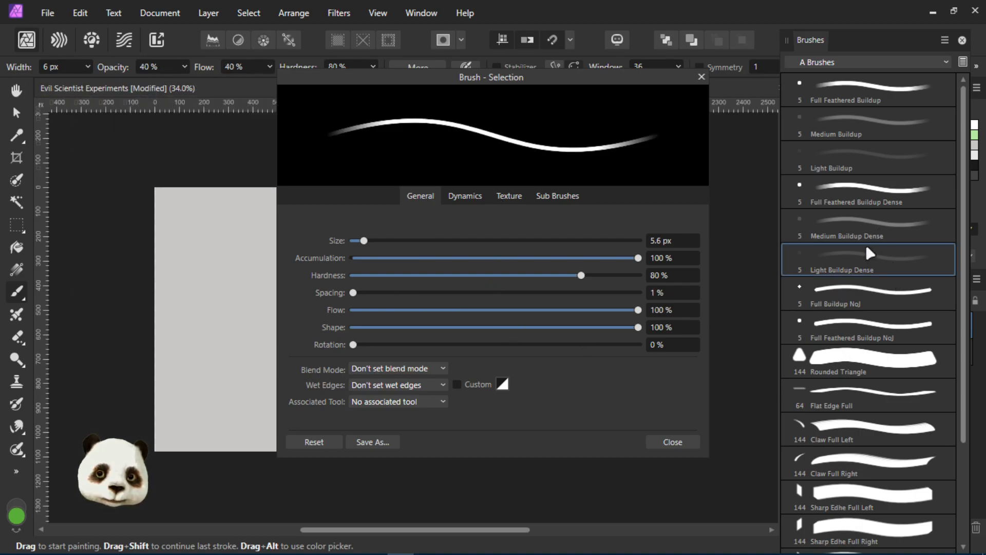
click(854, 233)
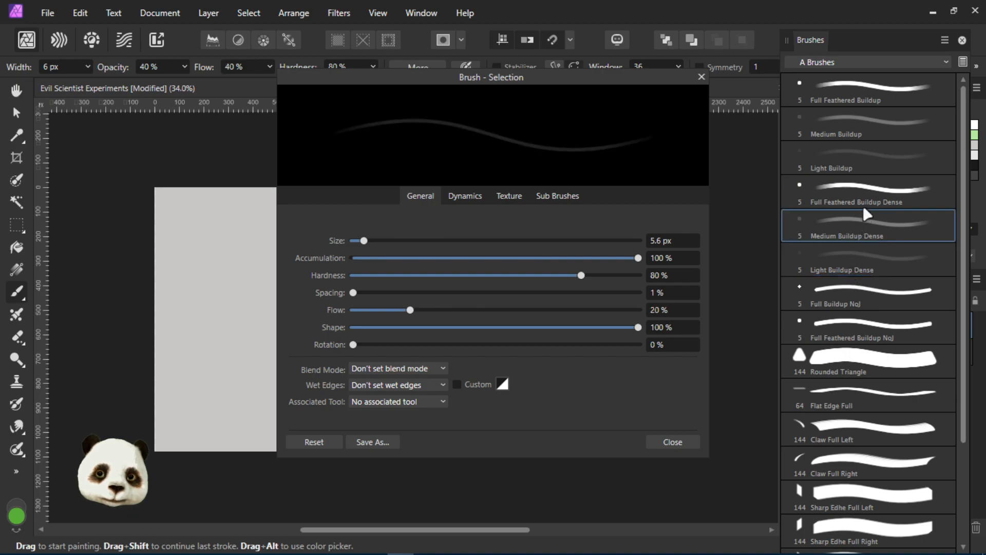
click(863, 201)
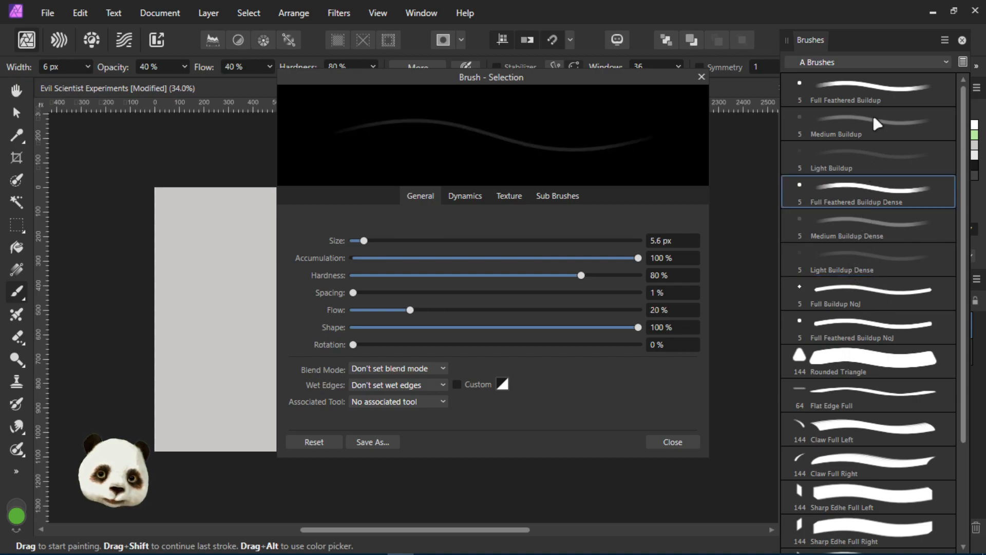
click(872, 98)
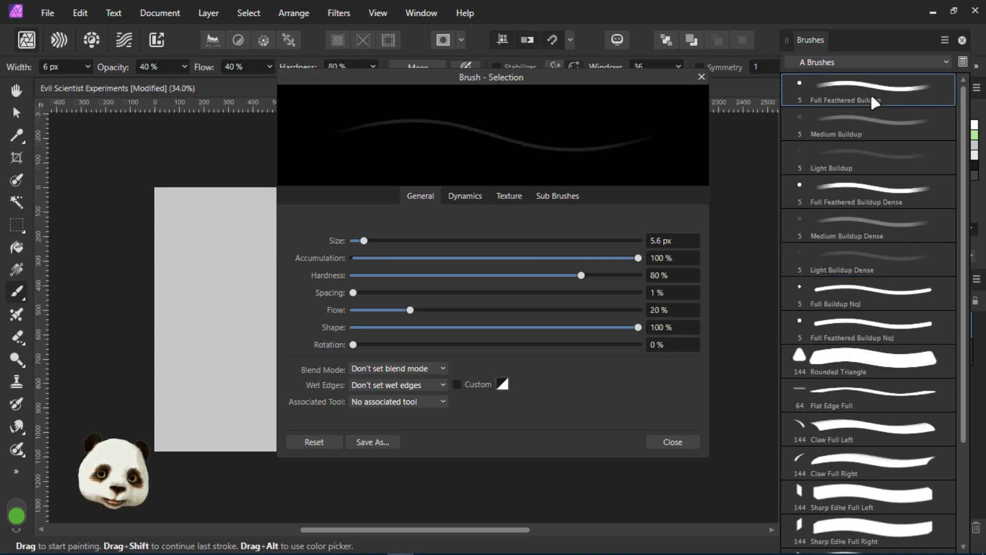
Alternate between Full Feathered Buildup Dense and Full Feathered Buildup to compare their spacing settings
click(862, 189)
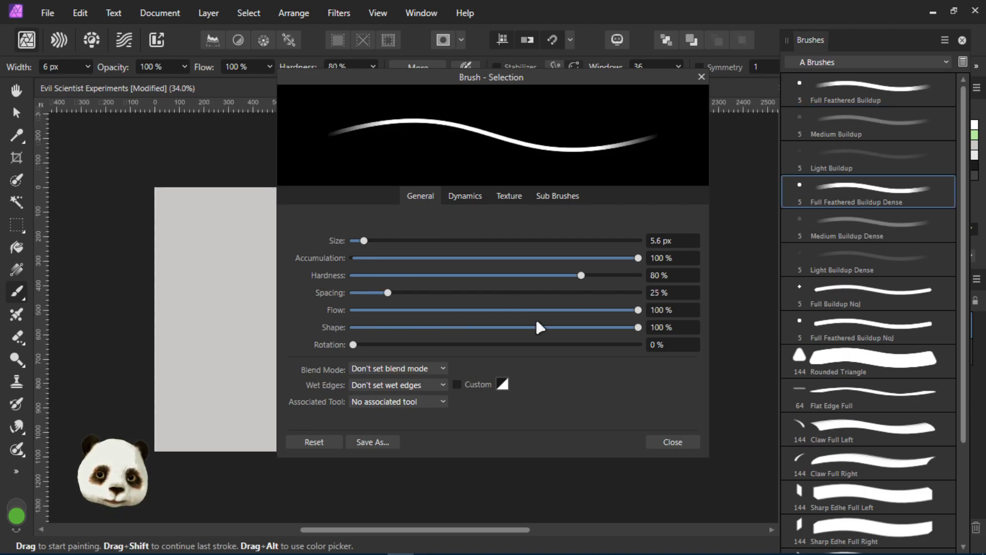
click(876, 99)
click(882, 192)
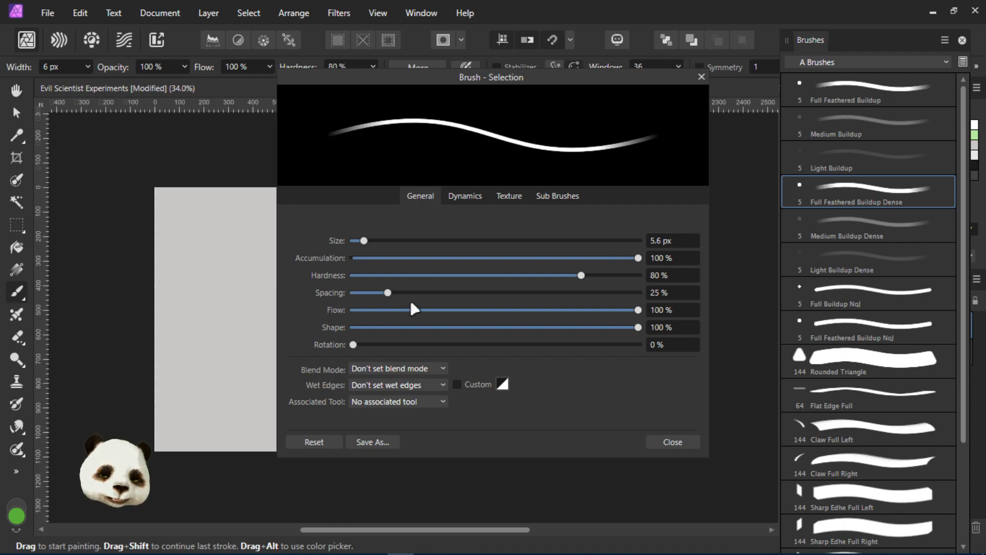
click(867, 88)
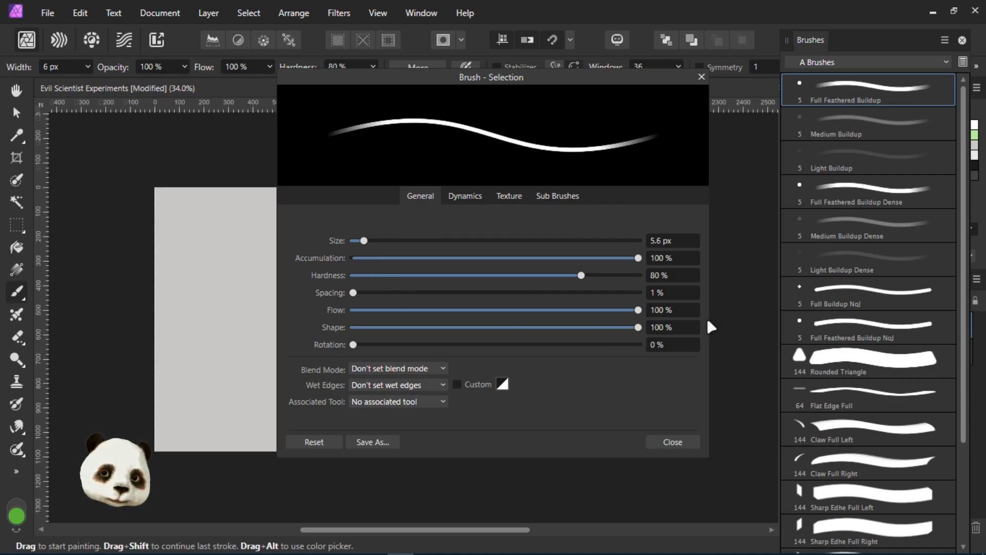
click(847, 194)
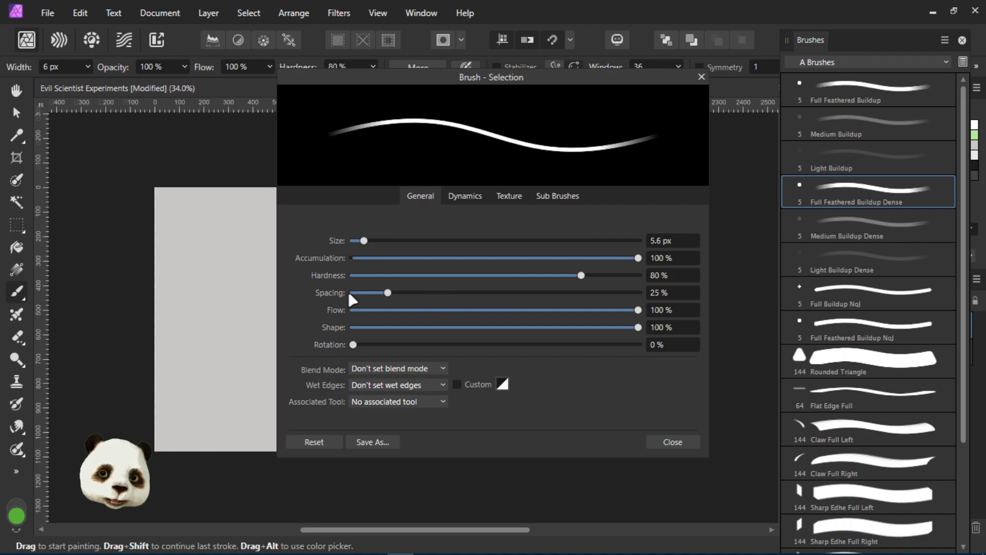
click(868, 96)
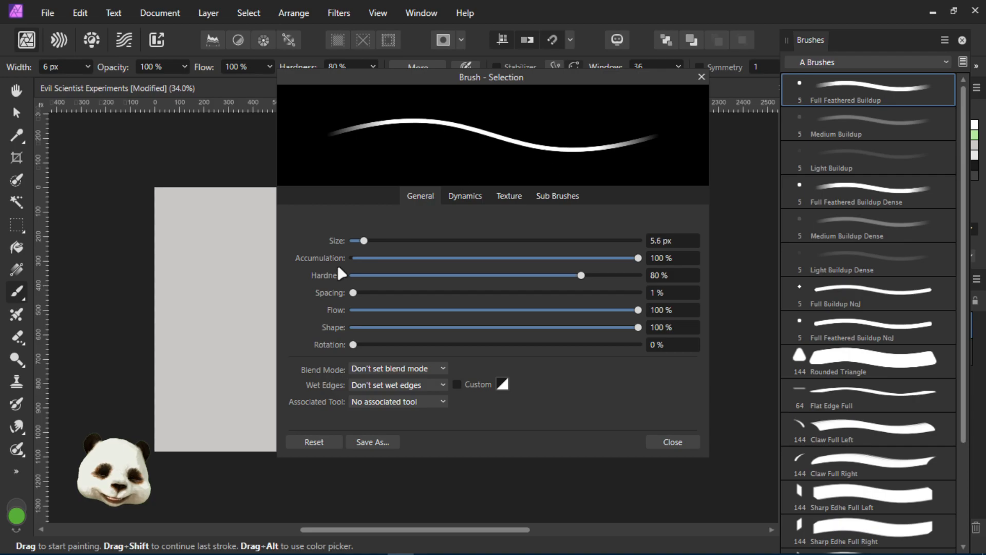
Load the Full Buildup NoJ, Rounded Triangle, Flat Edge Full and Claw Full Left brushes in turn to examine their general settings
click(847, 291)
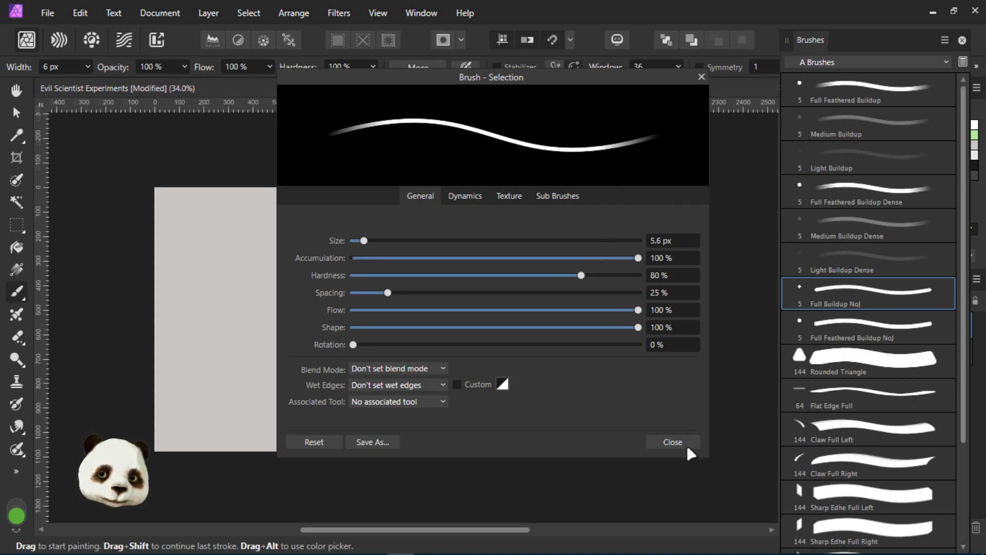
click(850, 358)
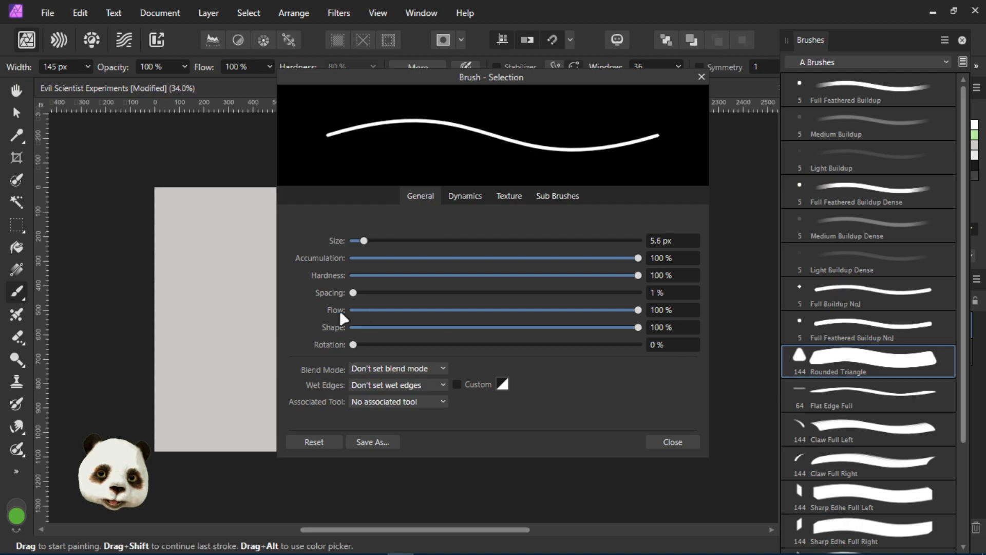
click(836, 390)
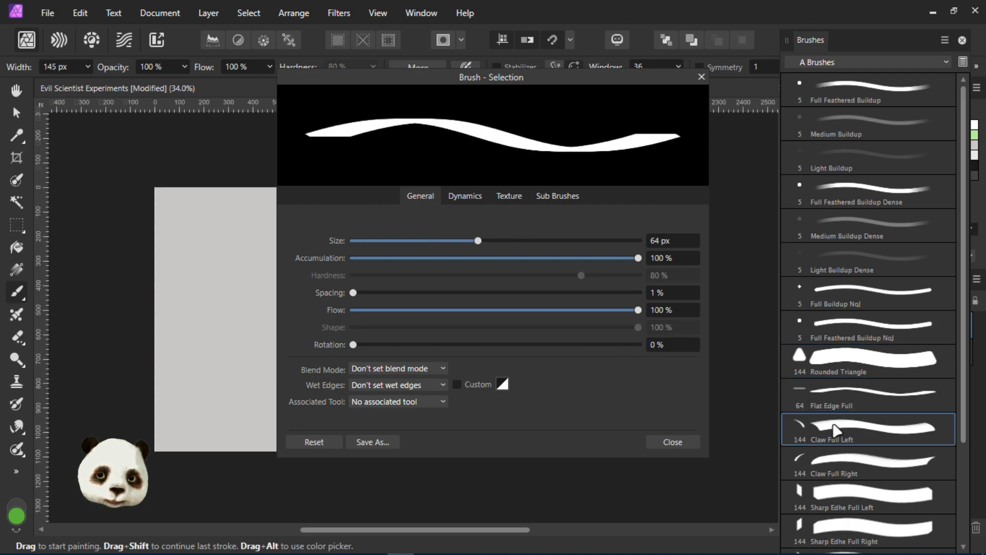
drag(353, 344, 413, 309)
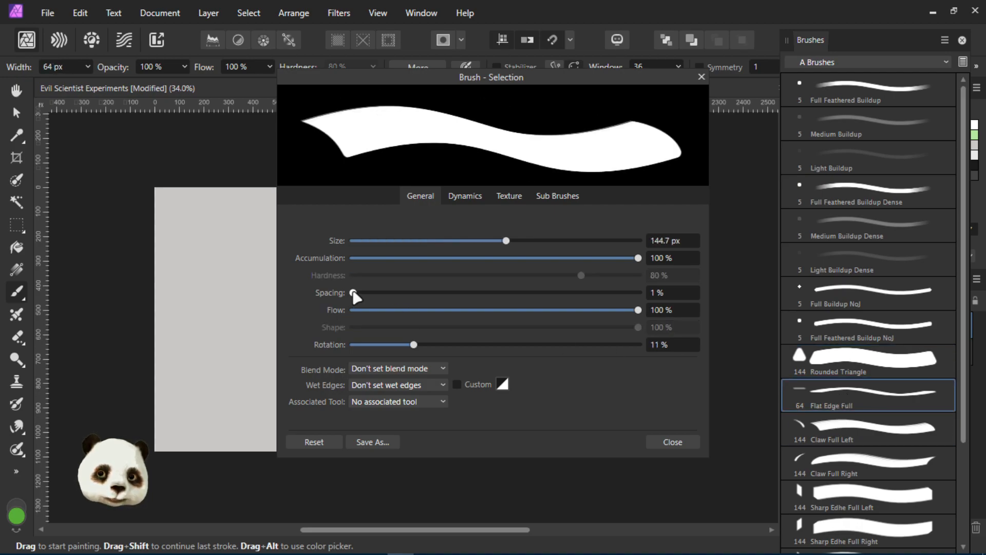
Try lower spacing and flow on the current brush, return them to 1 % and 100 %, and close the brush settings
mouse_move(353, 292)
mouse_down()
mouse_move(430, 293)
mouse_move(308, 288)
mouse_up()
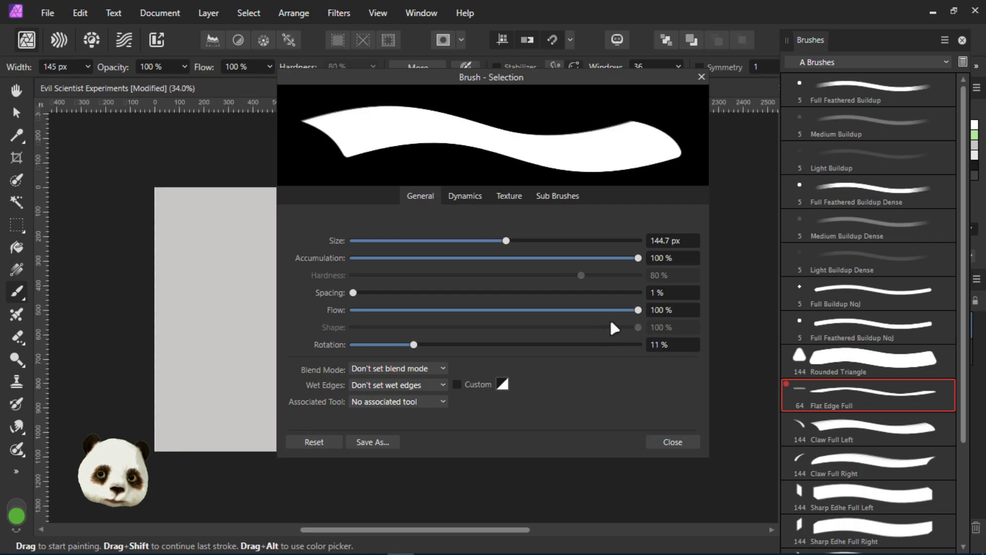
mouse_move(633, 310)
mouse_down()
mouse_move(470, 303)
mouse_move(699, 324)
mouse_move(368, 308)
mouse_move(510, 310)
mouse_up()
drag(572, 315, 675, 321)
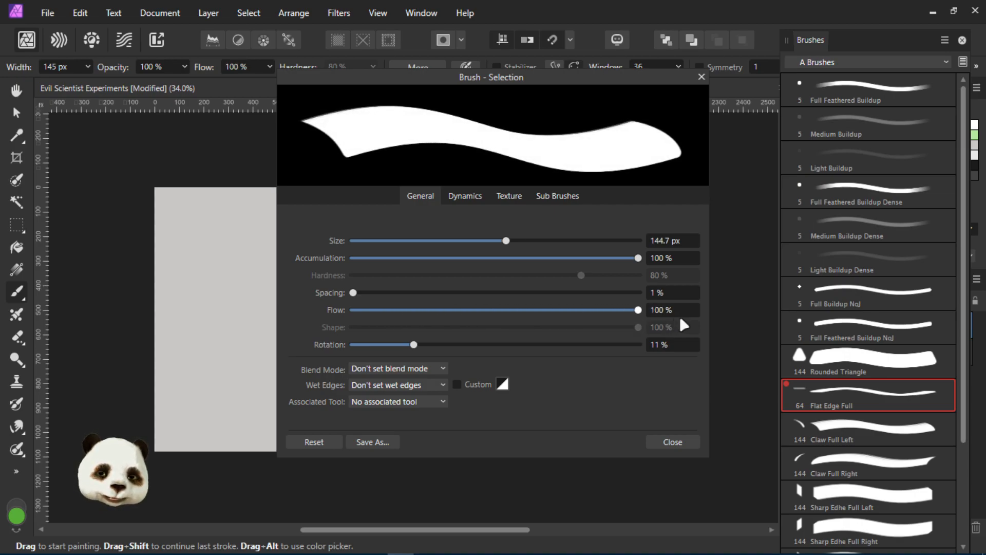
click(703, 77)
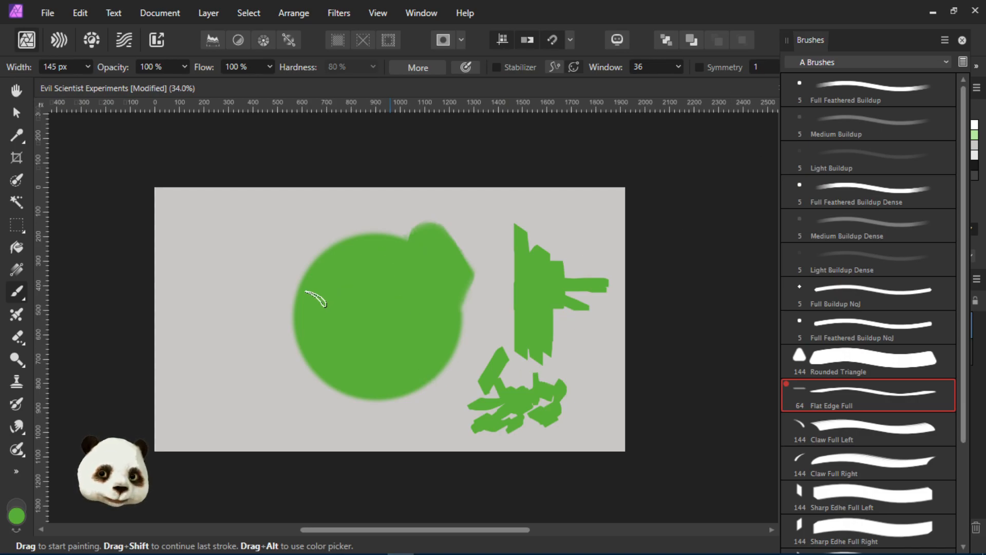
Try claw-shaped dabs on the empty canvas areas, first curving left and then with the Claw Full Right brush, undoing each one
drag(573, 338, 598, 355)
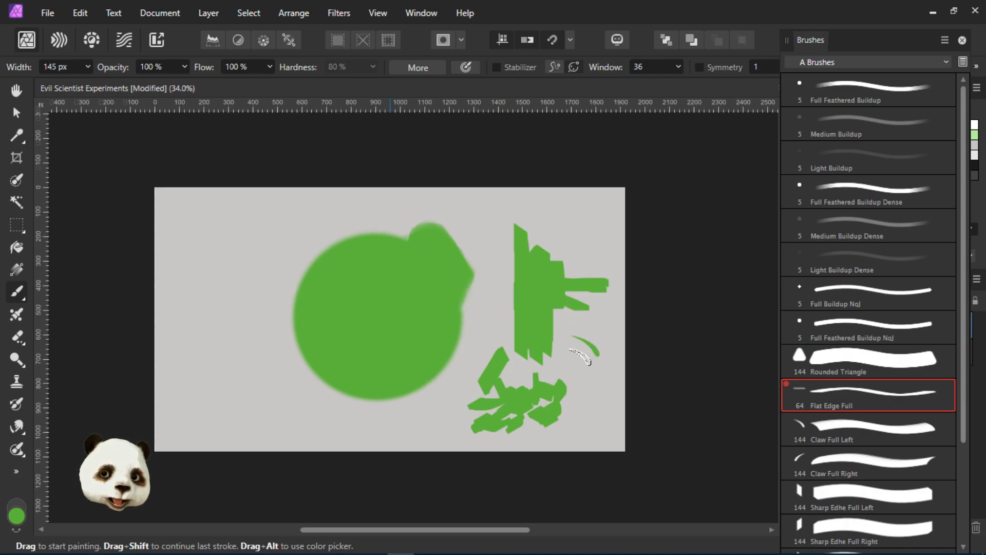
key(ctrl+z)
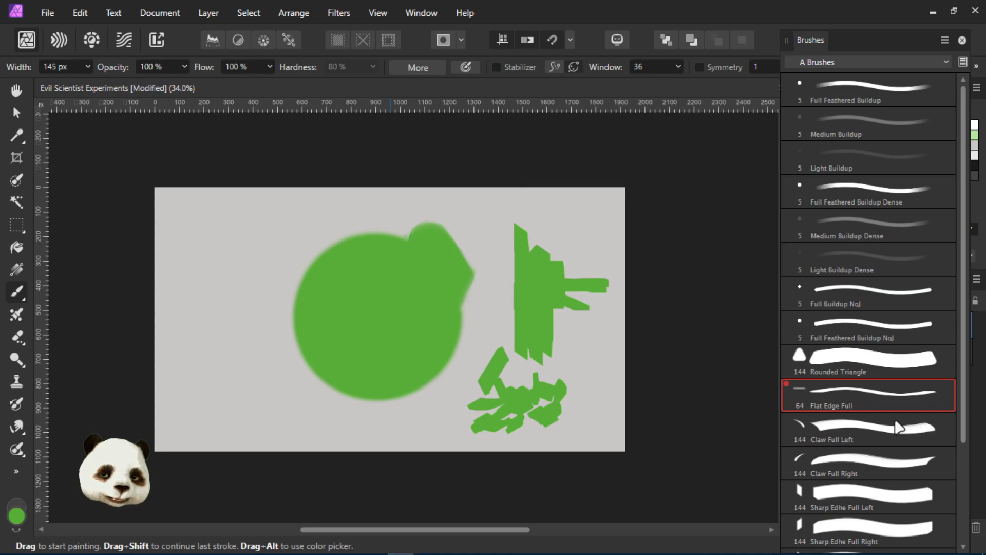
click(880, 433)
click(867, 462)
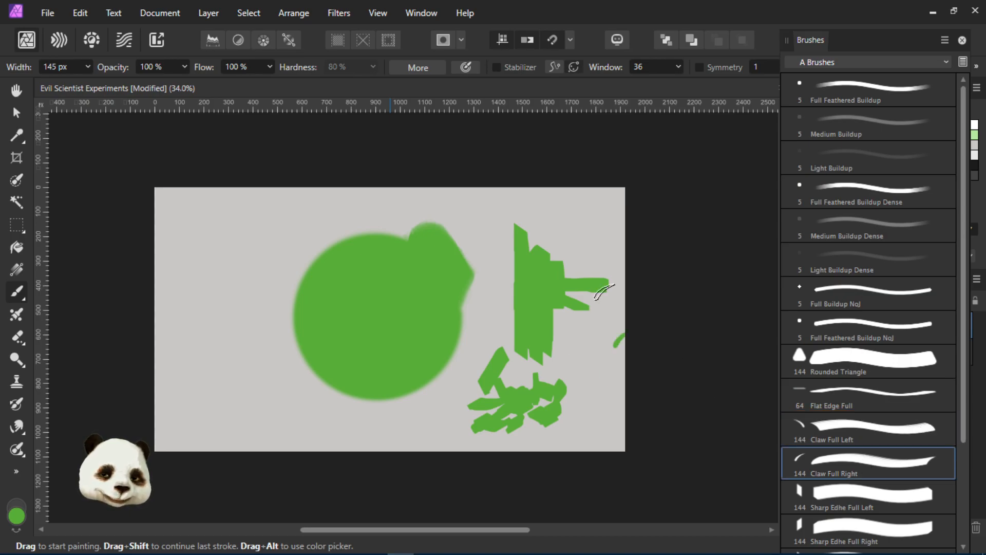
drag(263, 289, 291, 270)
key(ctrl+z)
drag(531, 252, 561, 232)
key(ctrl+z)
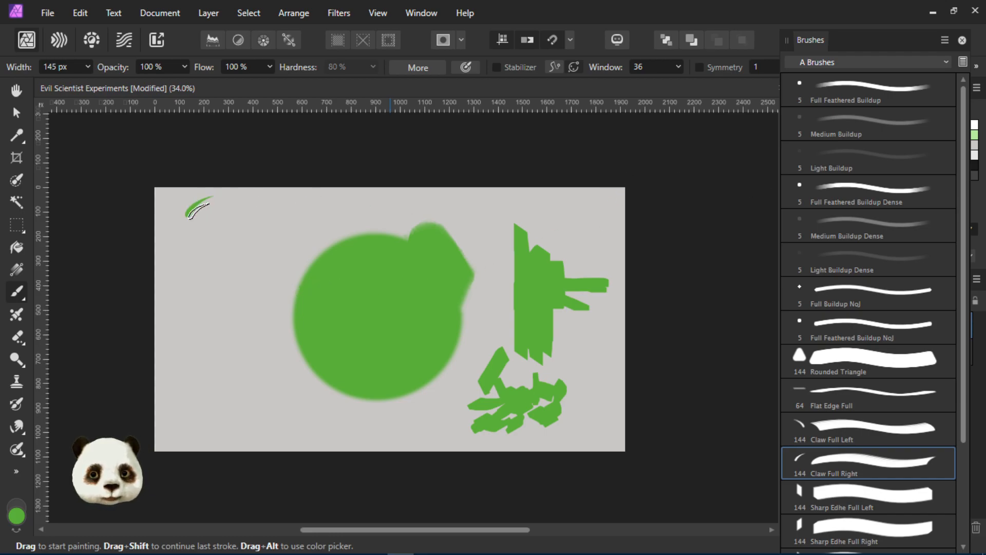
Load the Full Feathered Buildup brush and review its detailed settings and the management options available for it
click(864, 98)
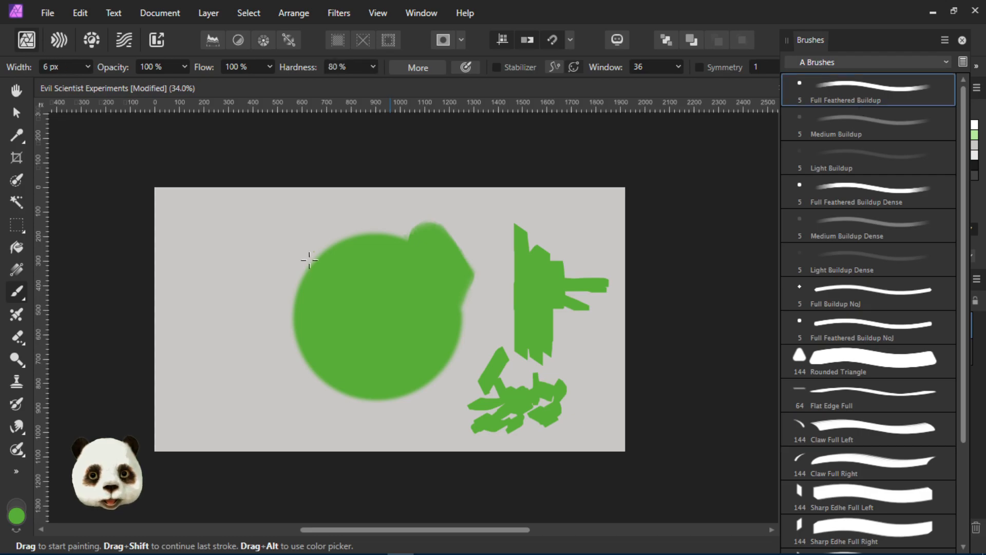
click(418, 69)
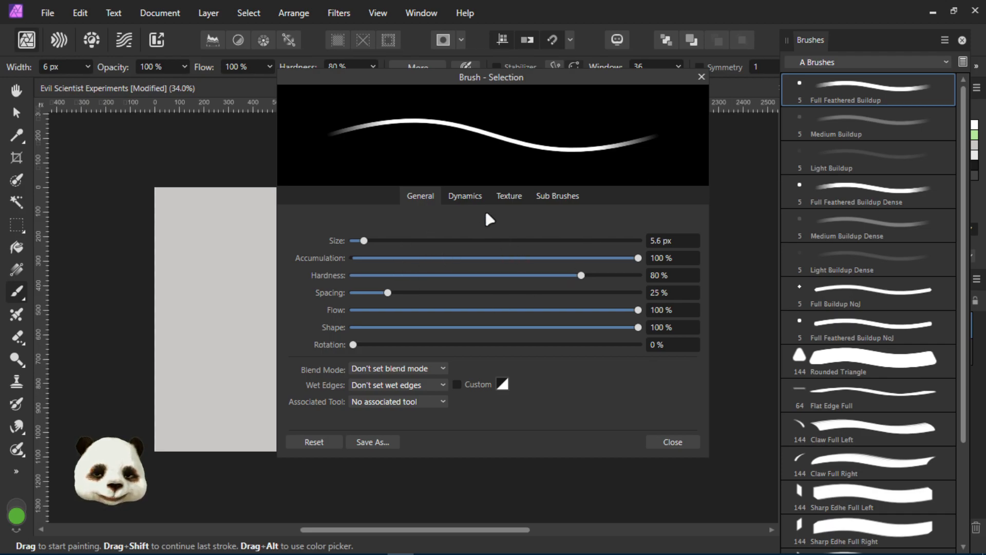
click(701, 76)
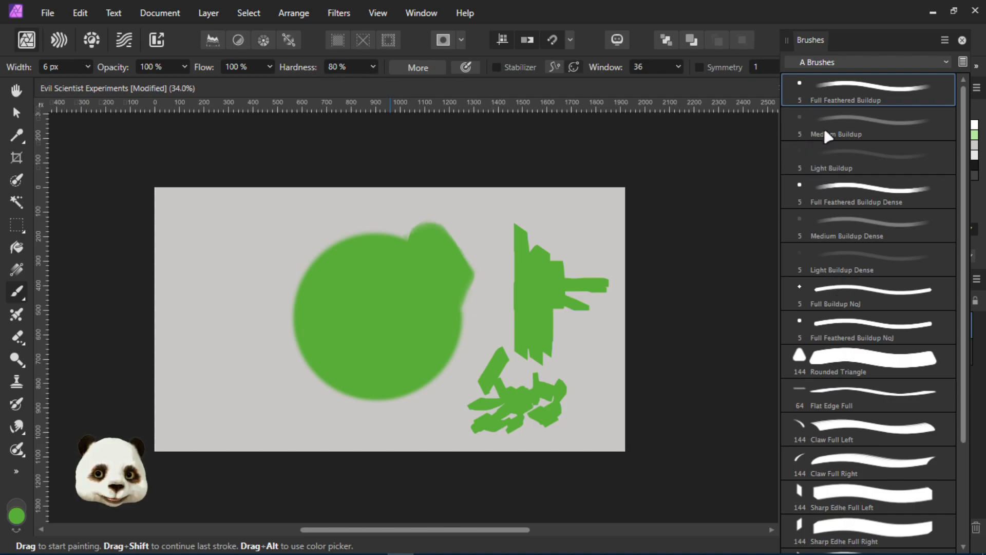
right_click(856, 92)
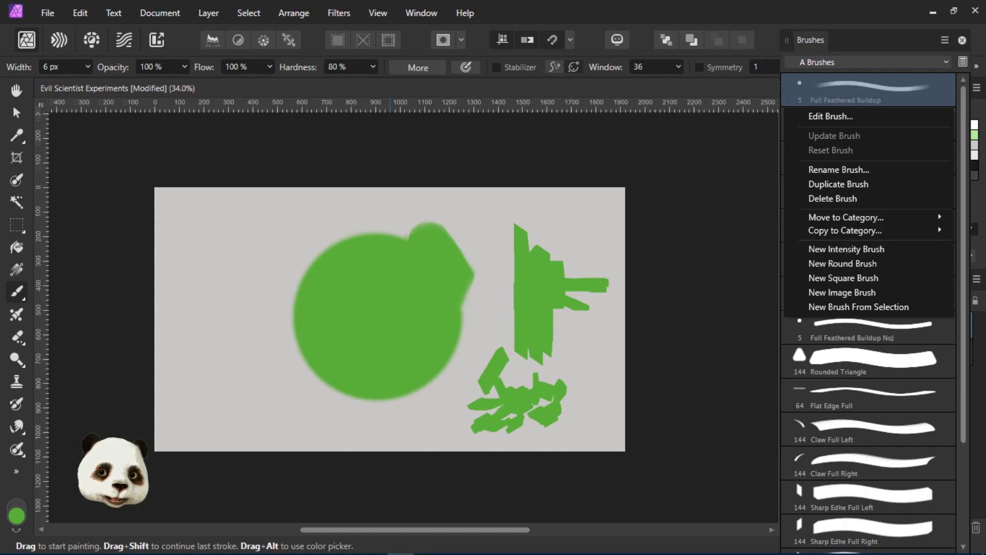
click(815, 34)
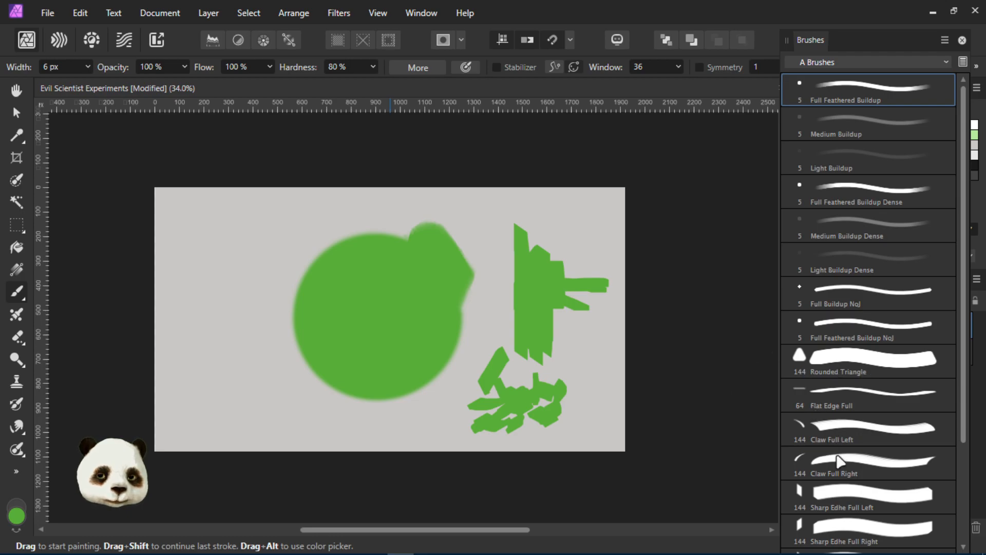
Paint a clover-shaped green blob beside the large circle with the Full Buildup NoJ brush at a width of 160 px
scroll(847, 477, down, 3)
scroll(848, 462, up, 6)
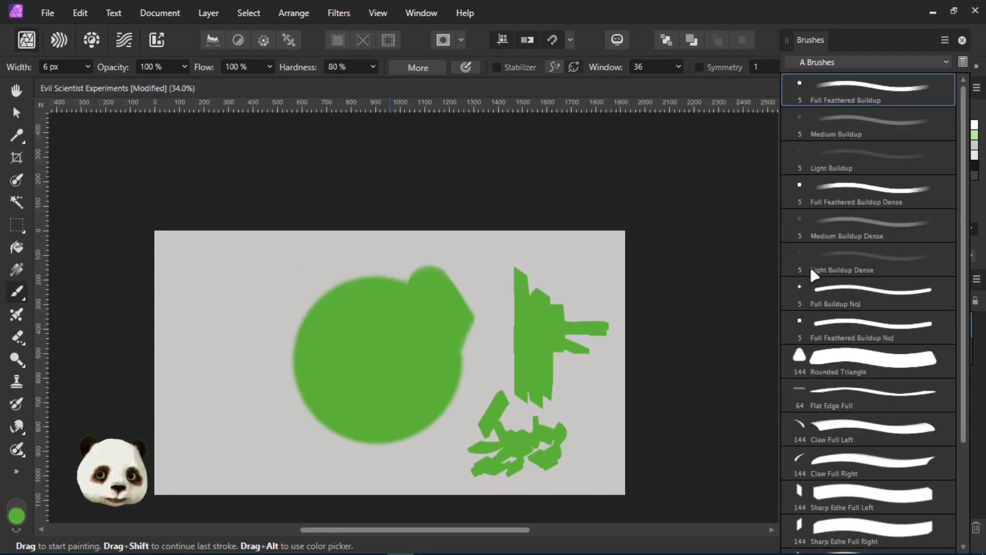
scroll(238, 238, down, 4)
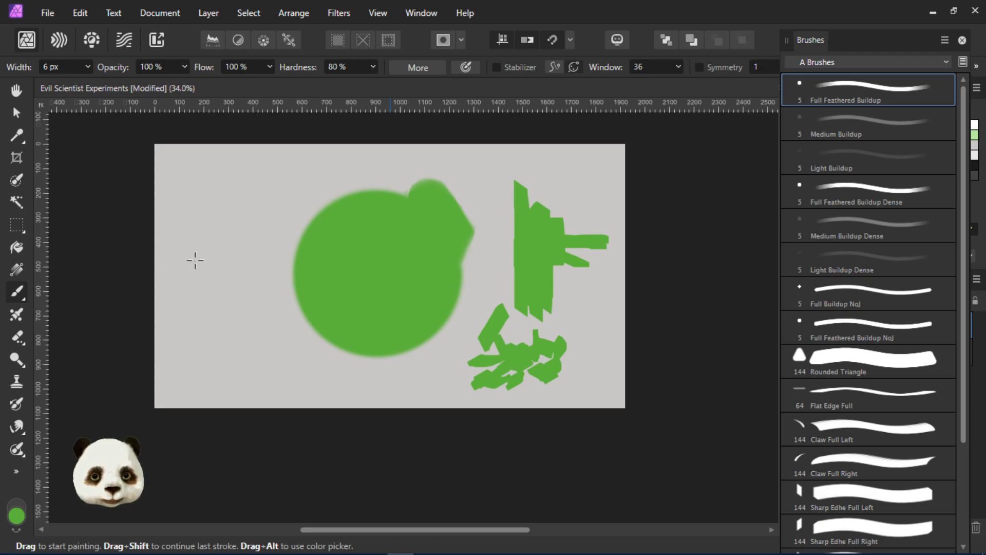
click(839, 325)
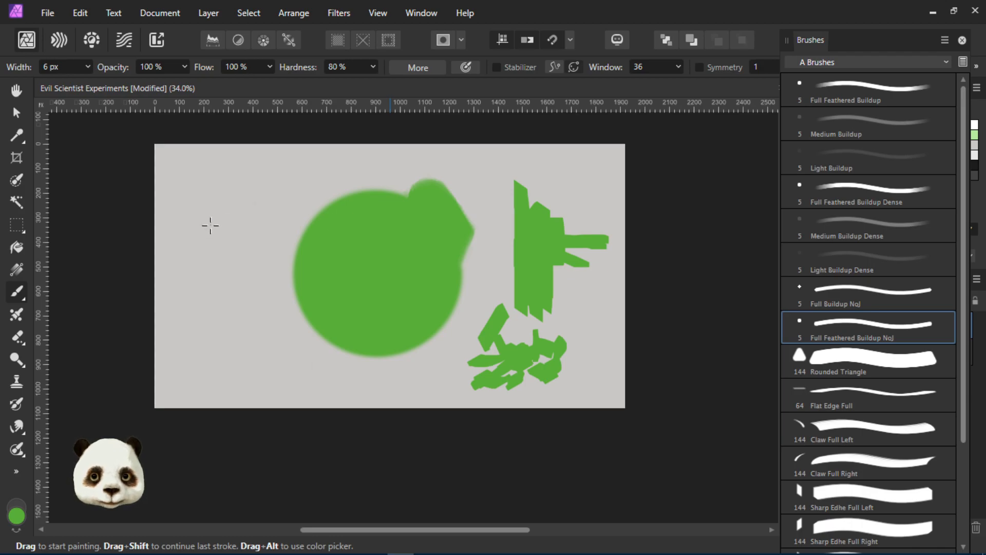
click(837, 294)
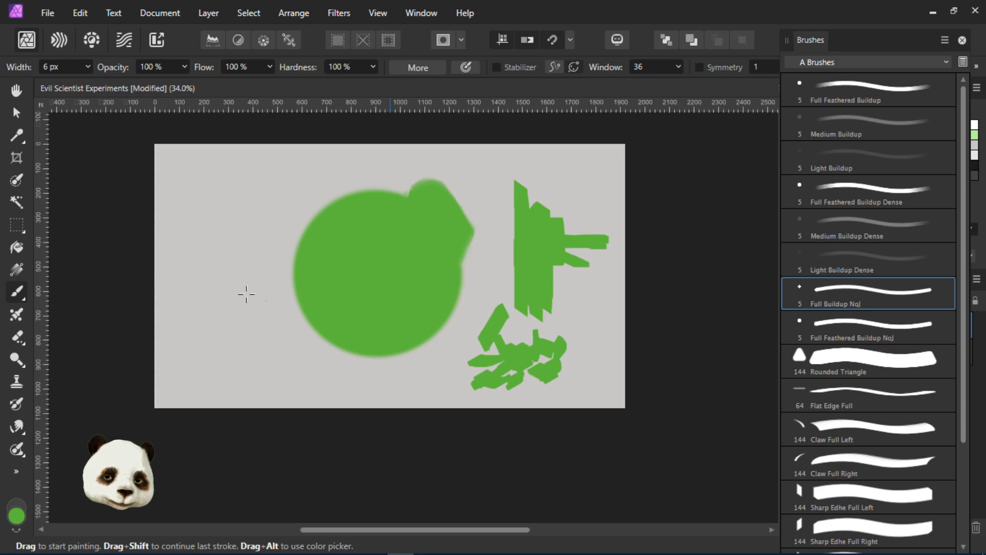
mouse_move(198, 263)
mouse_down()
mouse_move(303, 275)
mouse_move(230, 244)
mouse_move(210, 248)
mouse_move(222, 277)
mouse_move(223, 251)
mouse_move(226, 281)
mouse_move(208, 263)
mouse_move(231, 259)
mouse_move(226, 269)
mouse_move(243, 274)
mouse_move(221, 327)
mouse_move(221, 304)
mouse_move(208, 318)
mouse_move(241, 308)
mouse_move(242, 319)
mouse_move(196, 238)
mouse_move(202, 263)
mouse_move(202, 251)
mouse_move(232, 290)
mouse_move(210, 247)
mouse_move(203, 299)
mouse_move(194, 275)
mouse_move(217, 242)
mouse_move(215, 268)
mouse_move(218, 240)
mouse_move(220, 288)
mouse_up()
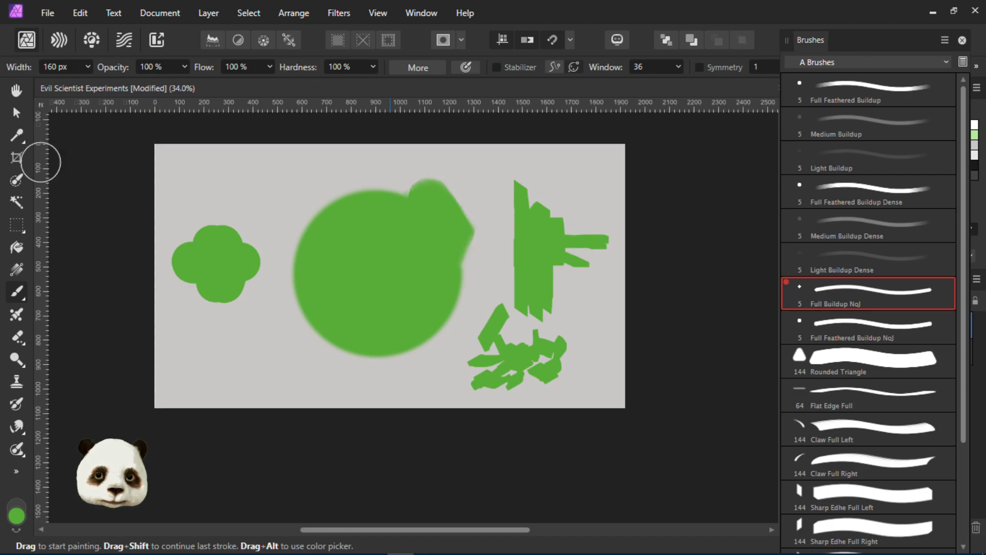
Review the brush library's options for managing categories and creating new brushes, and undo any stray dab on the canvas
click(944, 39)
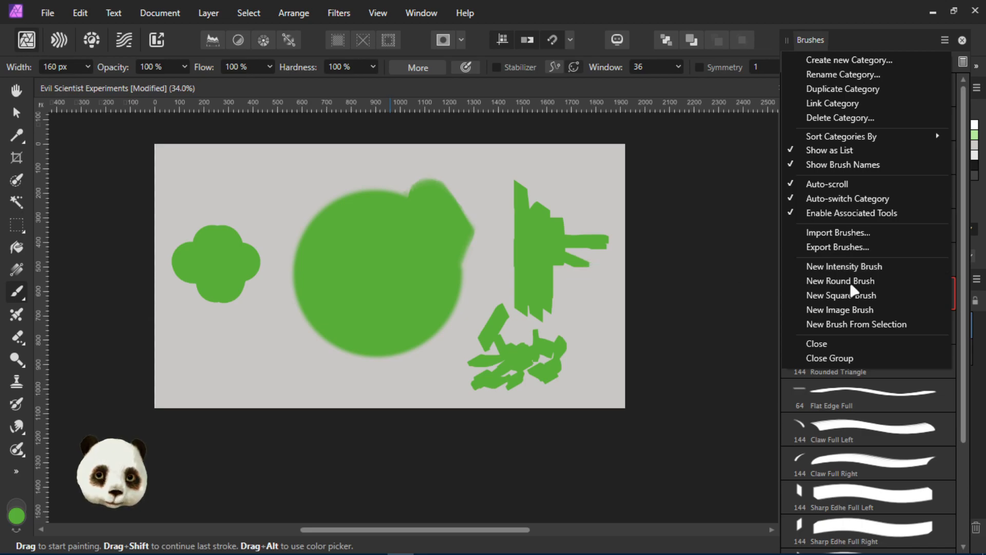
click(765, 16)
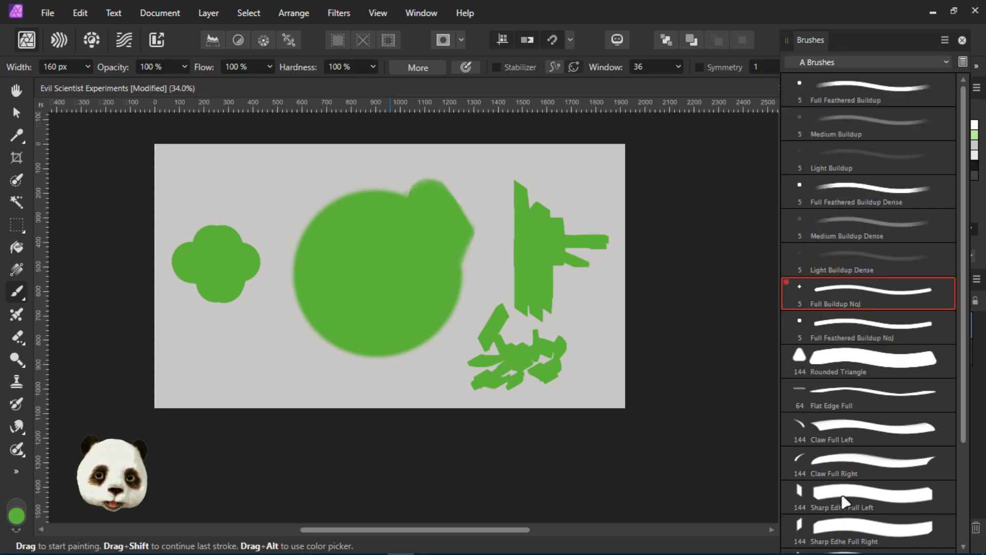
click(166, 255)
key(ctrl+z)
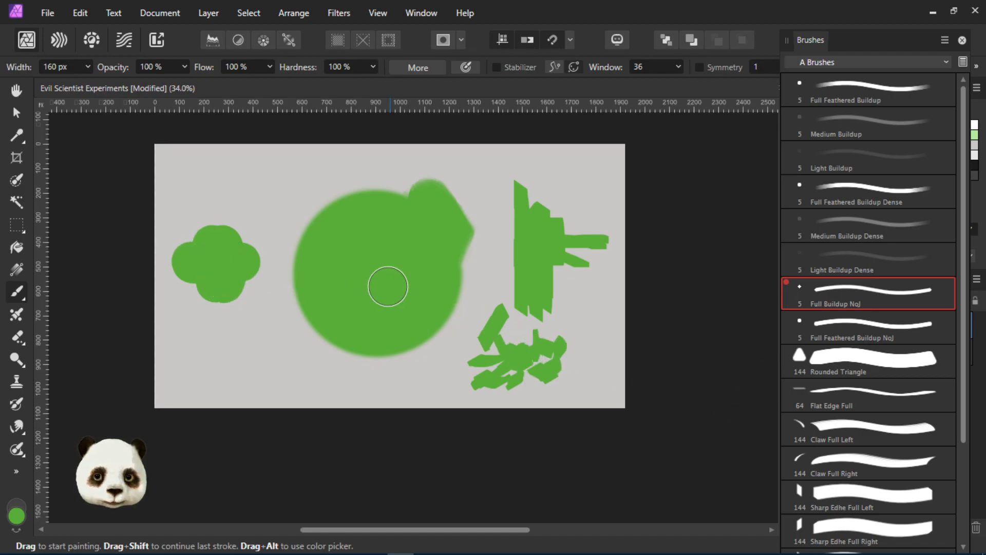
Clear all the green paint from the pixel layer and remove the selection
key(ctrl+a)
key(Delete)
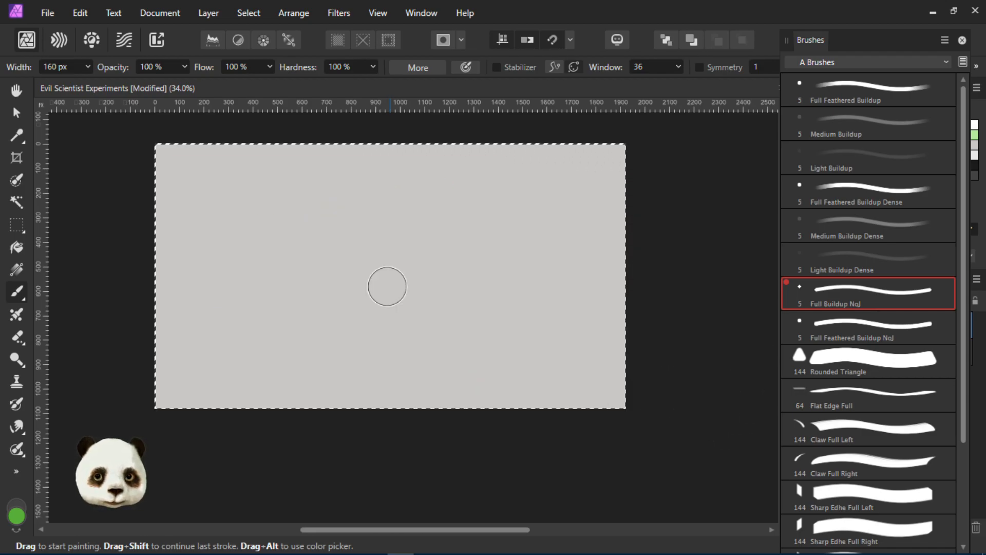
key(ctrl+d)
Draw a green rectangle in the left half of the canvas with the Rectangle Tool
click(16, 468)
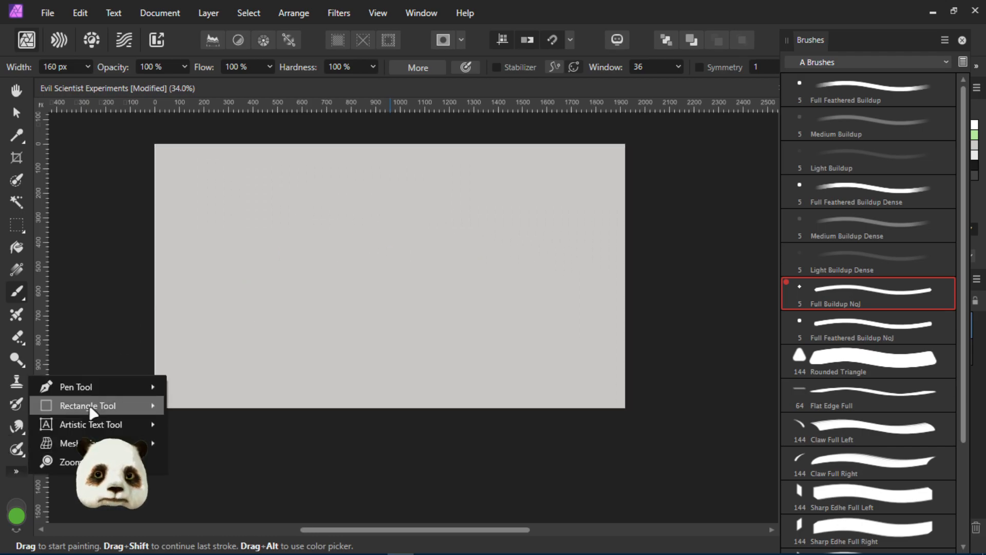
mouse_move(103, 405)
click(254, 15)
drag(239, 221, 331, 321)
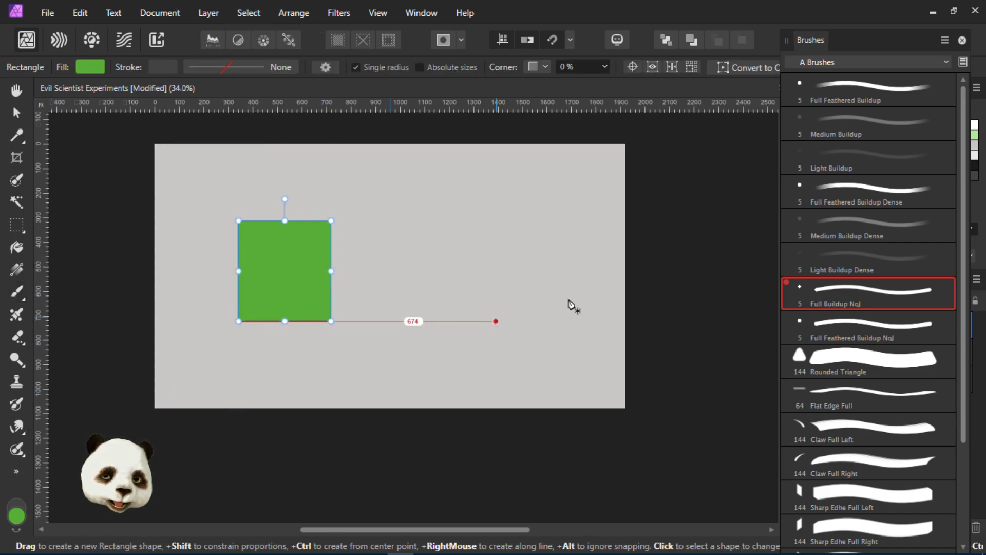
Draw a closed, irregular curved shape to the right of the green rectangle with the Pen Tool
key(p)
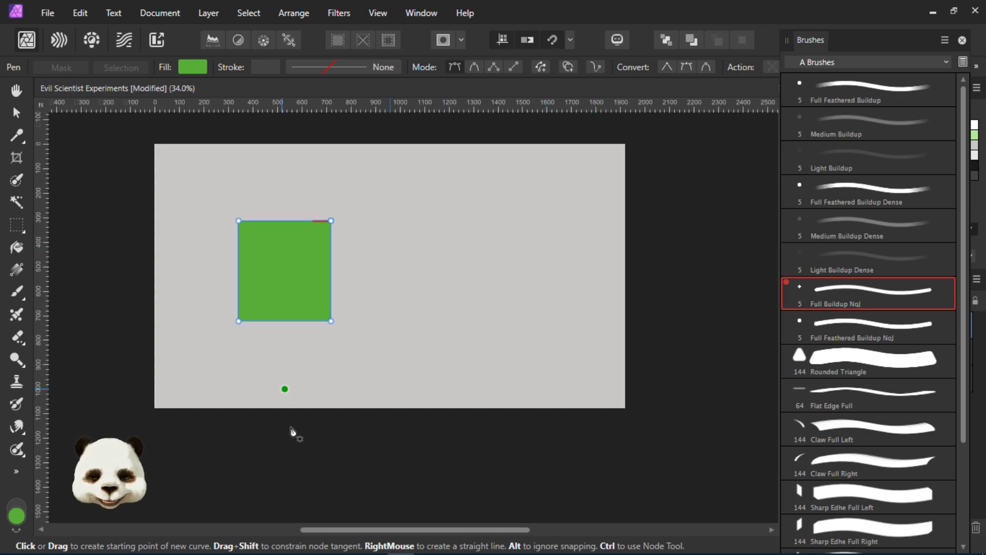
click(377, 276)
drag(415, 245, 414, 276)
click(377, 276)
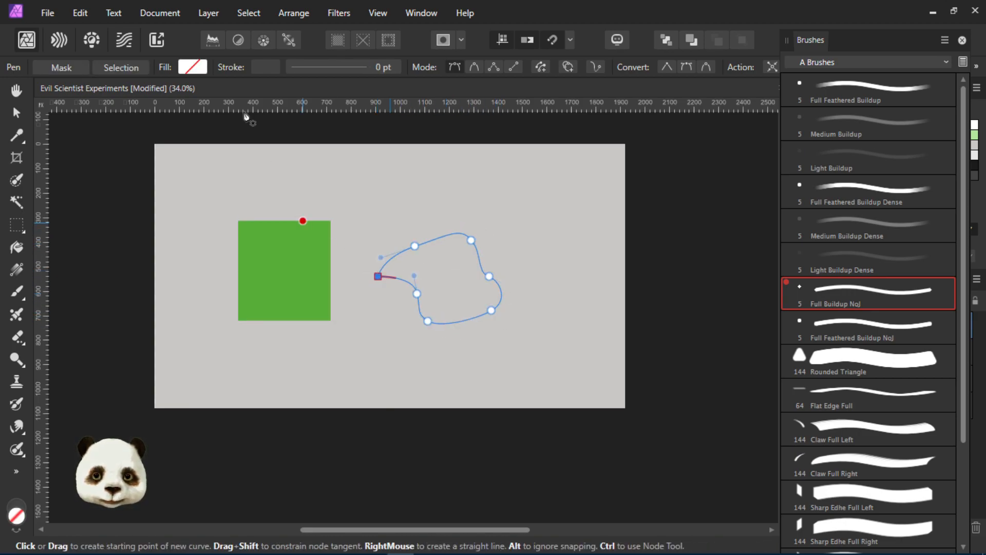
Fill the closed pen shape with an HSL colour of hue 151, saturation 55 and lightness 0
click(194, 67)
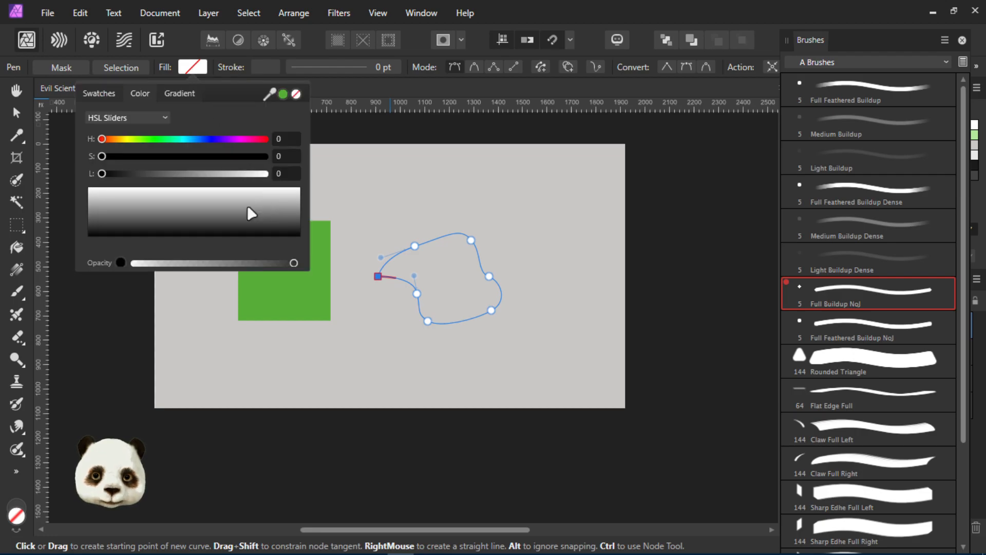
click(170, 138)
click(191, 156)
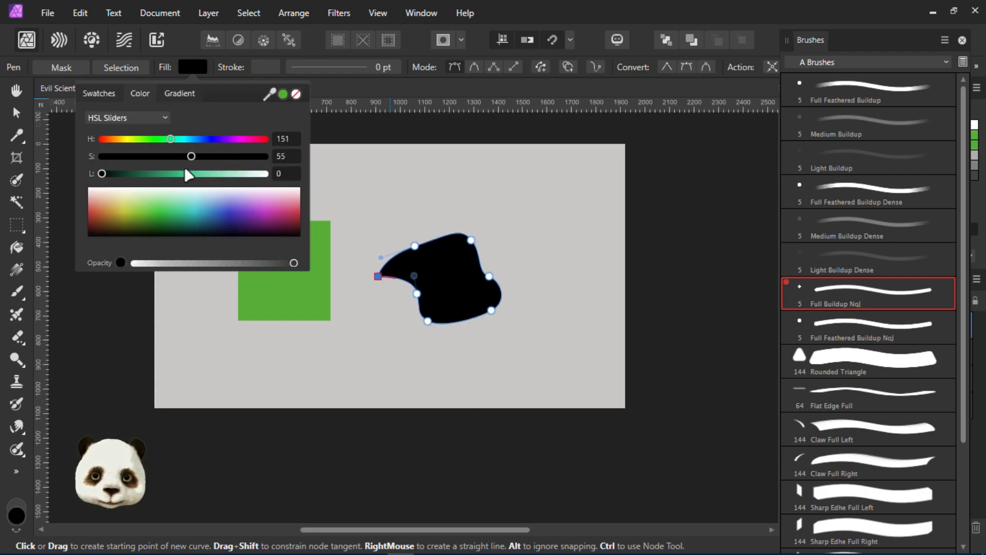
click(549, 19)
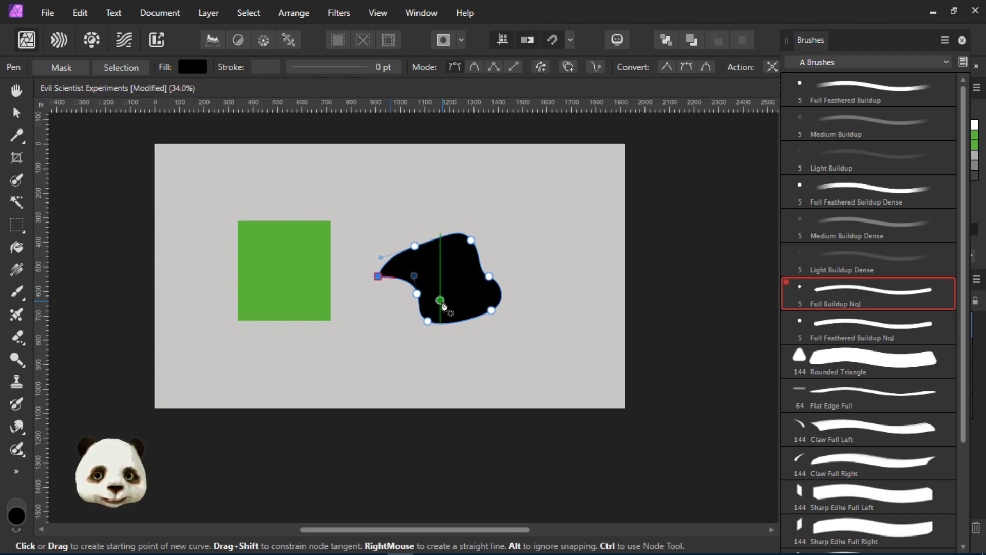
Delete the black pen shape and the green rectangle from the canvas
key(ctrl+a)
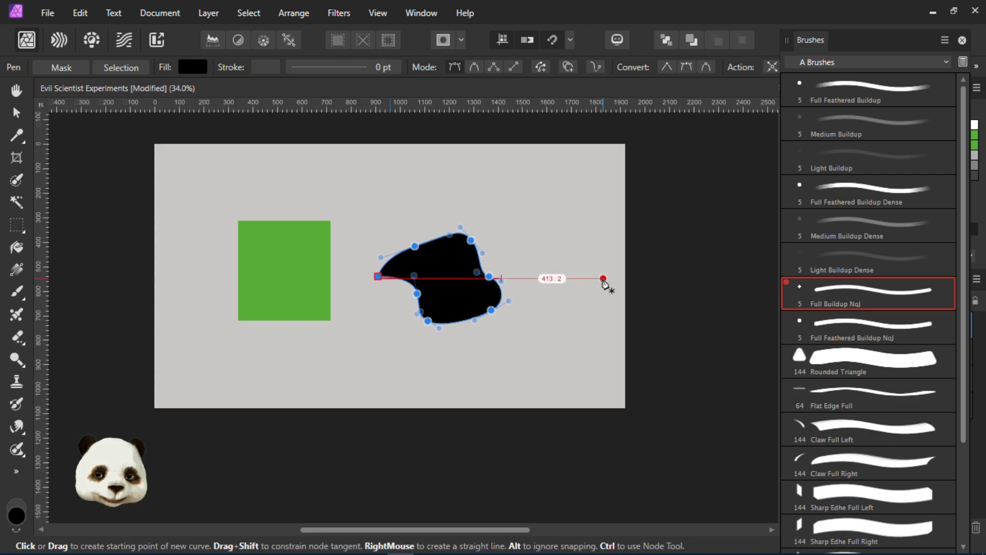
key(v)
key(ctrl+a)
key(Delete)
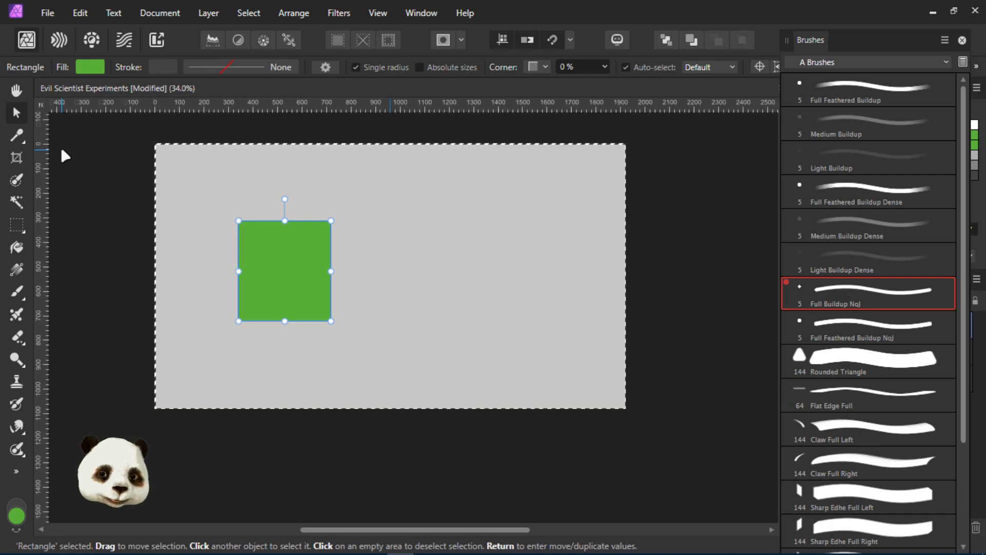
key(Delete)
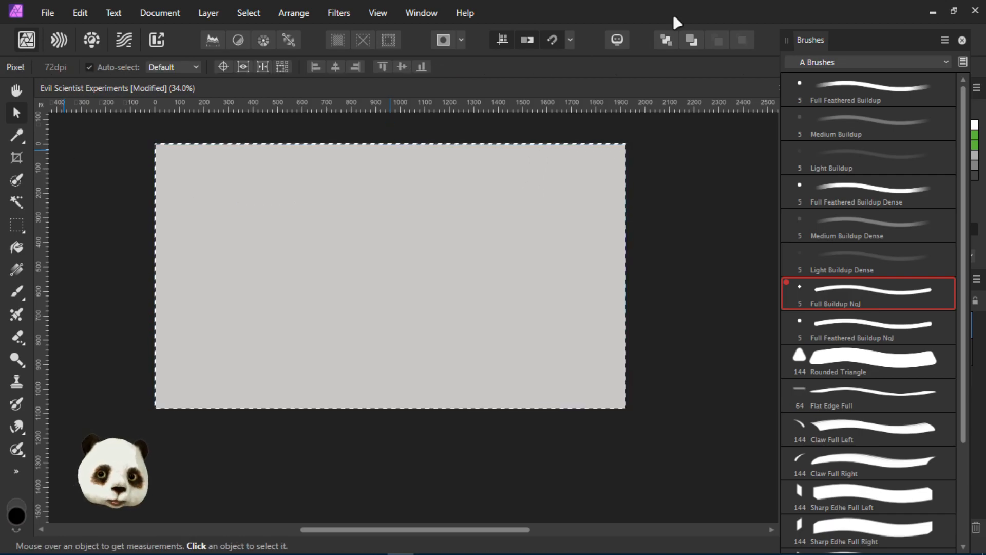
Close the floating brush list and clear the full-canvas selection
click(962, 39)
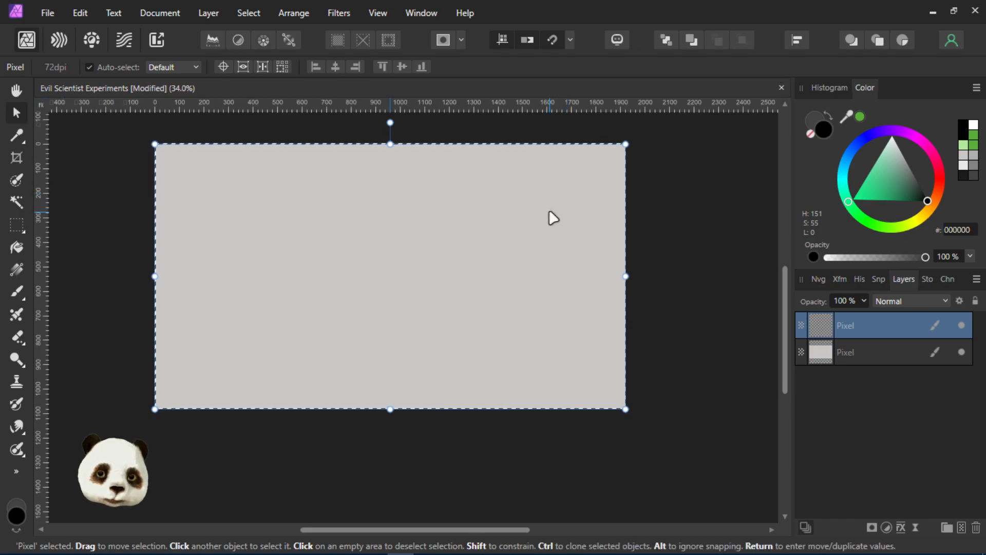
key(ctrl+d)
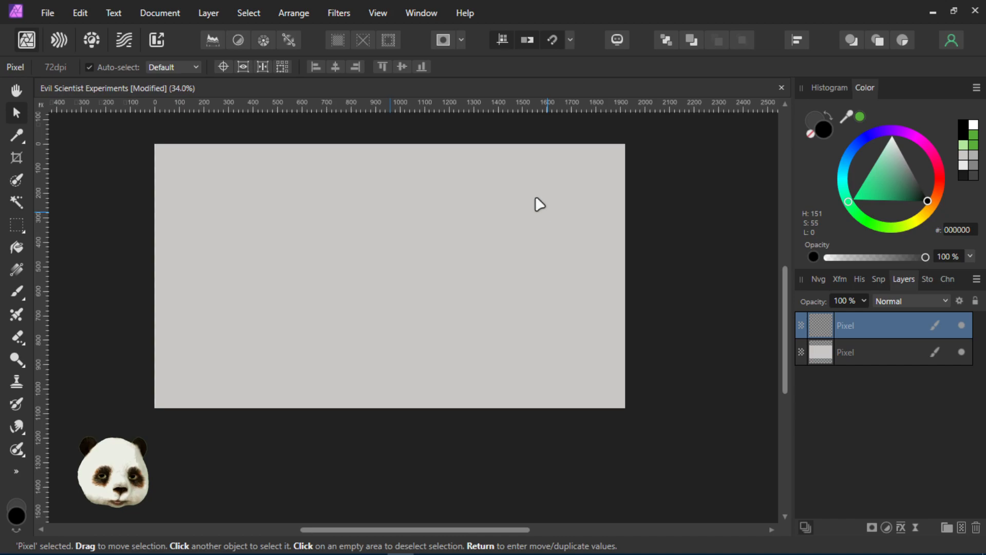
scroll(612, 260, up, 2)
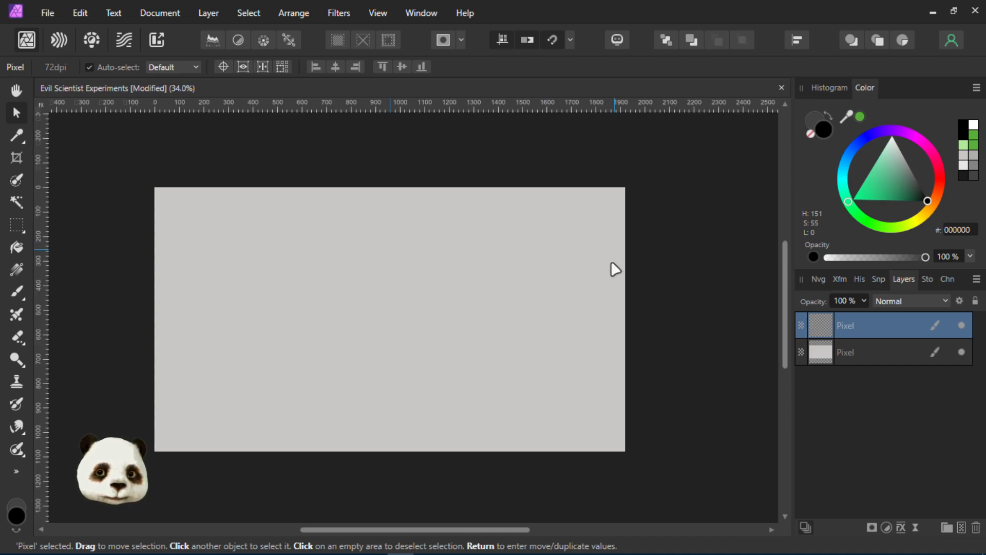
scroll(370, 363, up, 1)
scroll(390, 343, up, 1)
scroll(421, 354, down, 1)
drag(469, 532, 464, 533)
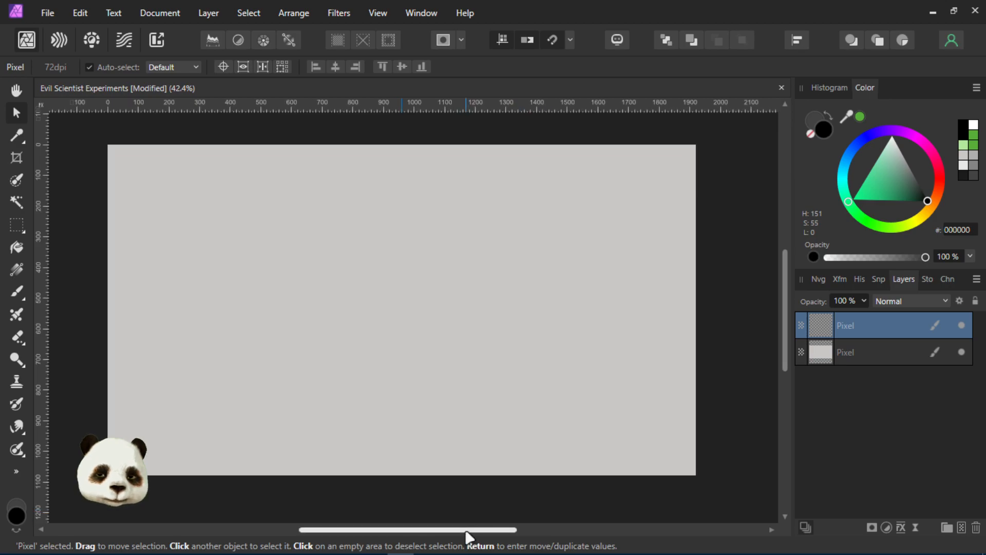
scroll(529, 479, up, 1)
scroll(519, 454, down, 1)
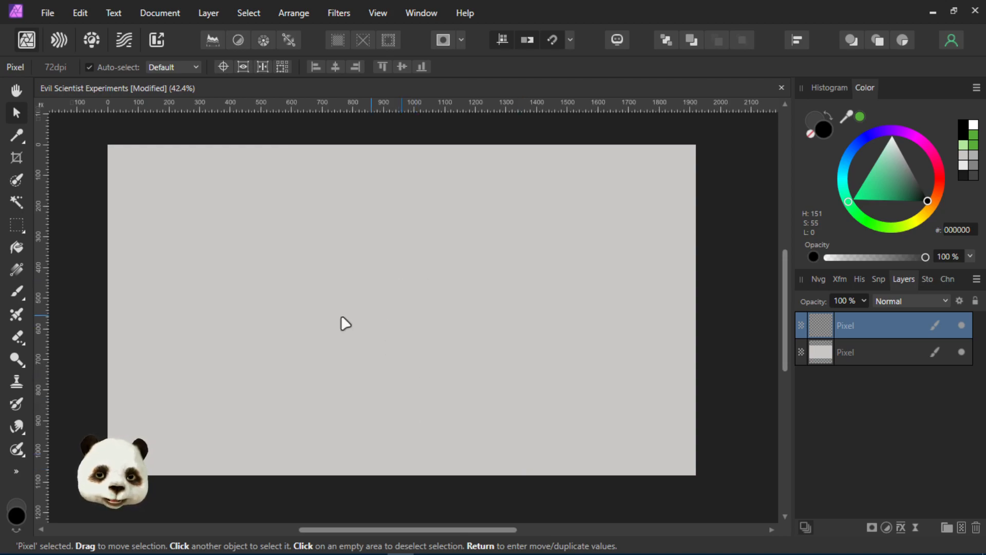
Paint two thick black diagonal strokes side by side with the 160 px hard round brush at 100% opacity
key(b)
mouse_move(355, 324)
mouse_down()
mouse_move(290, 345)
mouse_move(329, 280)
mouse_up()
drag(366, 224, 368, 221)
mouse_move(334, 374)
mouse_down()
mouse_move(348, 389)
mouse_move(459, 177)
mouse_up()
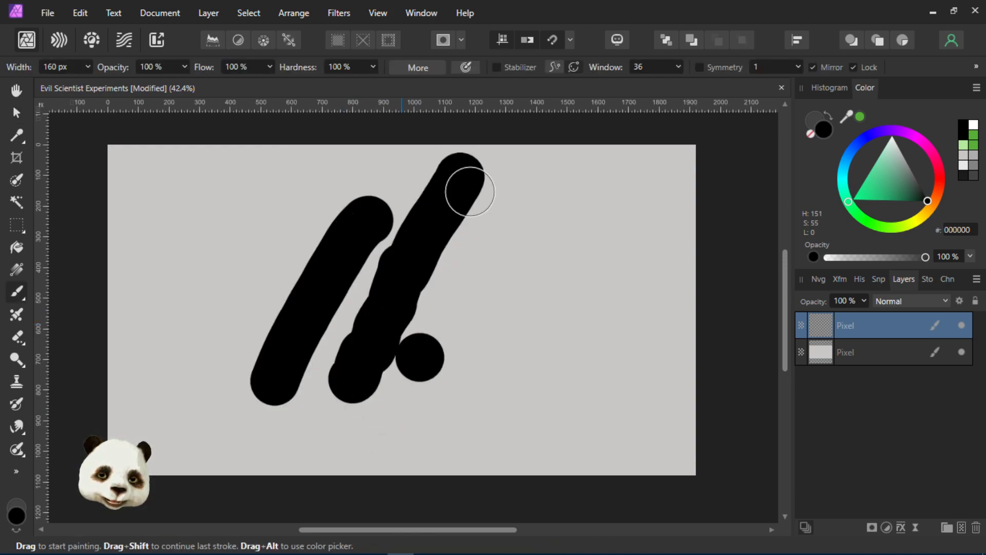
key(ctrl+z)
Carve the edges of both black strokes into clean lines with the 145 px sharp-edged eraser
key(e)
drag(389, 407, 473, 198)
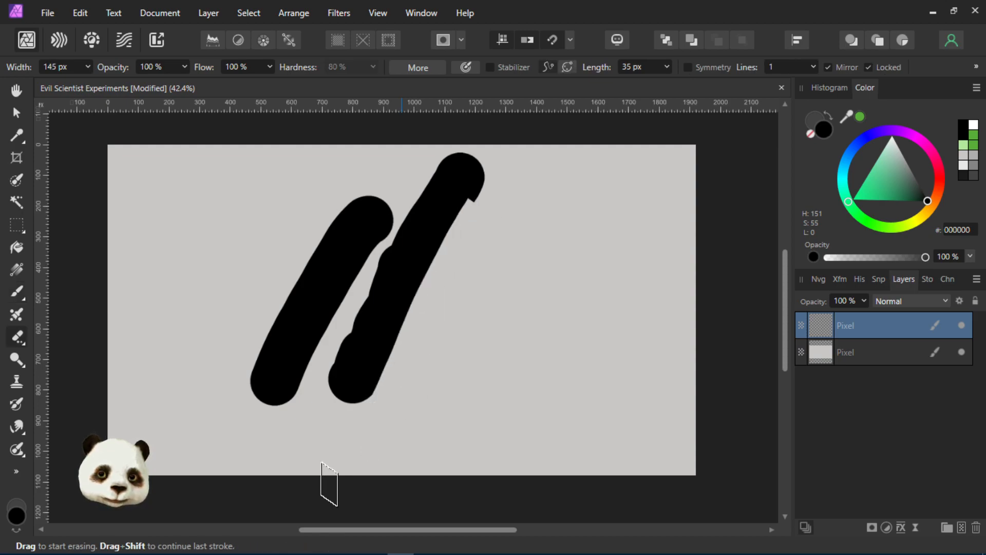
drag(516, 136, 363, 392)
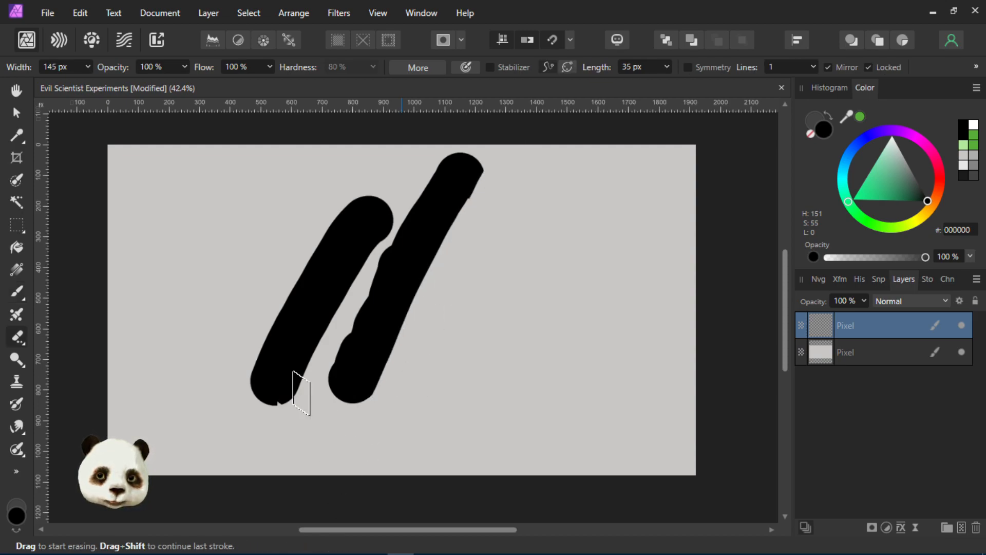
drag(285, 417, 384, 221)
drag(418, 159, 346, 348)
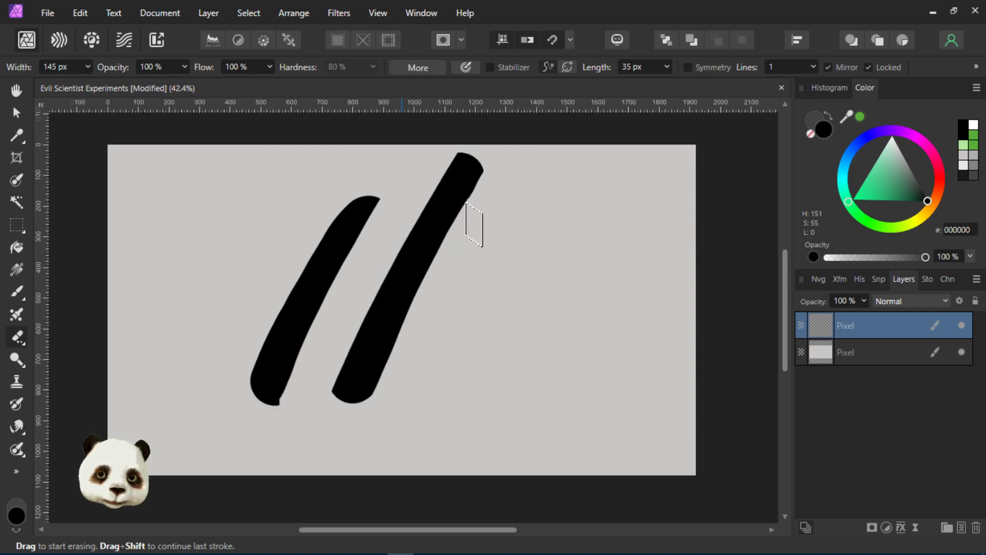
click(425, 268)
key(ctrl+z)
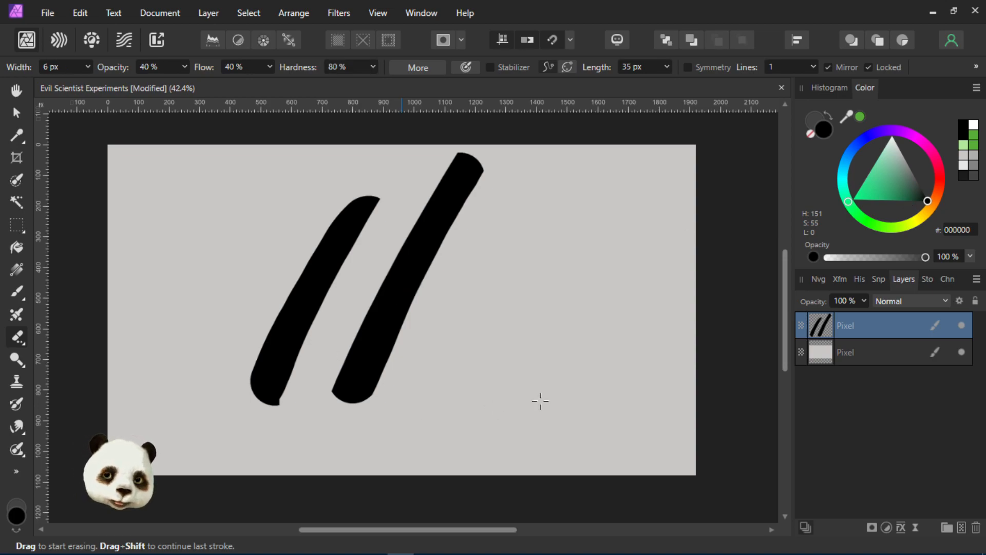
key(bracketright)
key(bracketright)
key(bracketright)
key(bracketright)
key(bracketright)
key(bracketright)
drag(363, 392, 369, 389)
key(ctrl+z)
key(b)
click(369, 395)
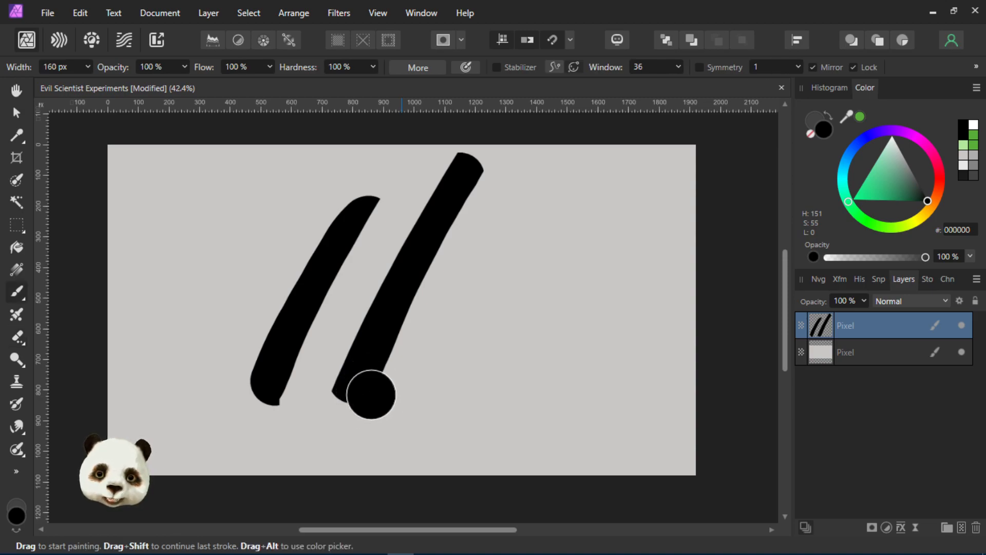
key(ctrl+z)
Paint a soft diagonal stroke in green 4A876A beside the black ones, using a 92 px brush at 40% opacity and flow
click(899, 181)
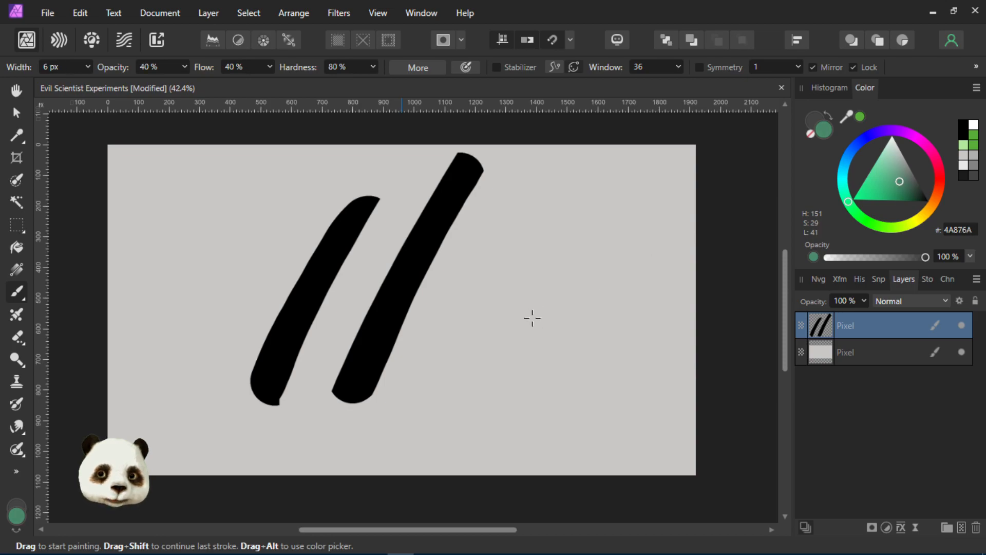
key(bracketright)
key(bracketright)
key(bracketright)
key(bracketright)
key(bracketright)
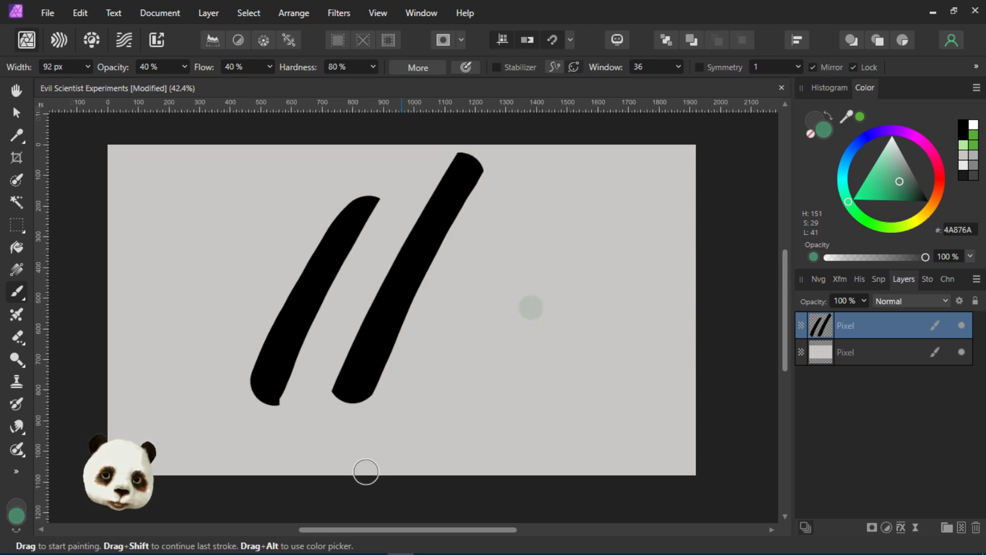
drag(436, 431, 506, 275)
mouse_move(438, 428)
mouse_down()
mouse_move(501, 258)
mouse_move(419, 457)
mouse_up()
mouse_move(447, 409)
mouse_down()
mouse_move(521, 231)
mouse_move(432, 433)
mouse_move(526, 242)
mouse_move(423, 455)
mouse_move(518, 238)
mouse_move(437, 429)
mouse_move(490, 340)
mouse_move(492, 403)
mouse_up()
Trim the outer edge of the green stroke with a round 60 px eraser at 100% opacity
key(e)
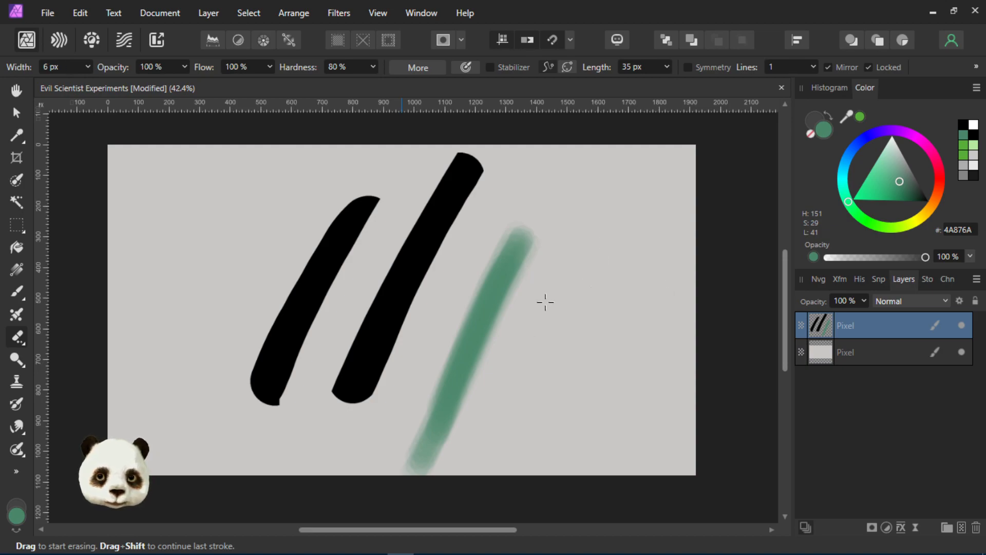
key(bracketright)
key(bracketright)
key(bracketright)
key(bracketright)
key(bracketright)
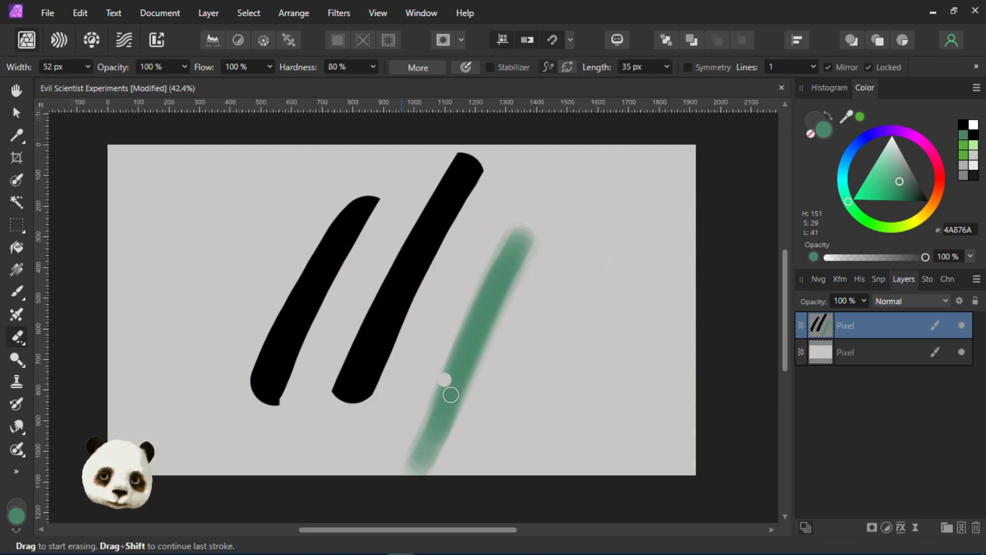
drag(441, 442, 529, 267)
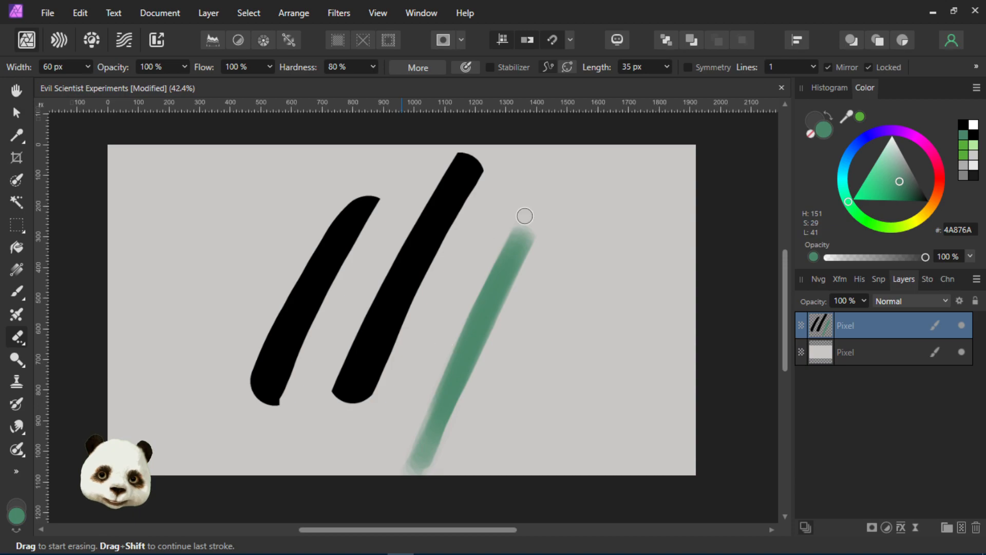
mouse_move(519, 253)
mouse_down()
mouse_move(451, 374)
mouse_move(473, 378)
mouse_move(483, 338)
mouse_up()
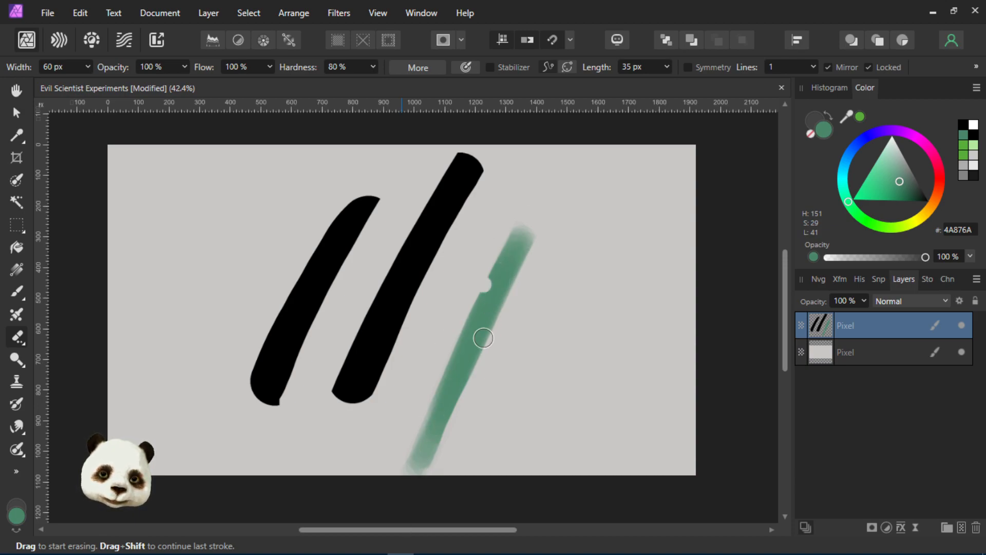
Shade the middle of the green stroke with dark green 385548 using a 56 px brush, and smudge the shading smooth
key(p)
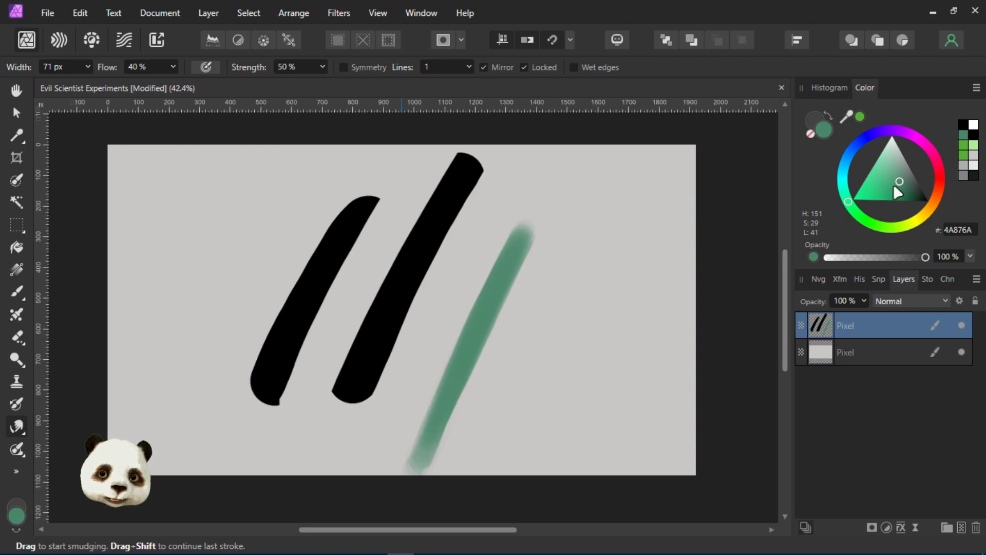
drag(909, 185, 911, 185)
key(b)
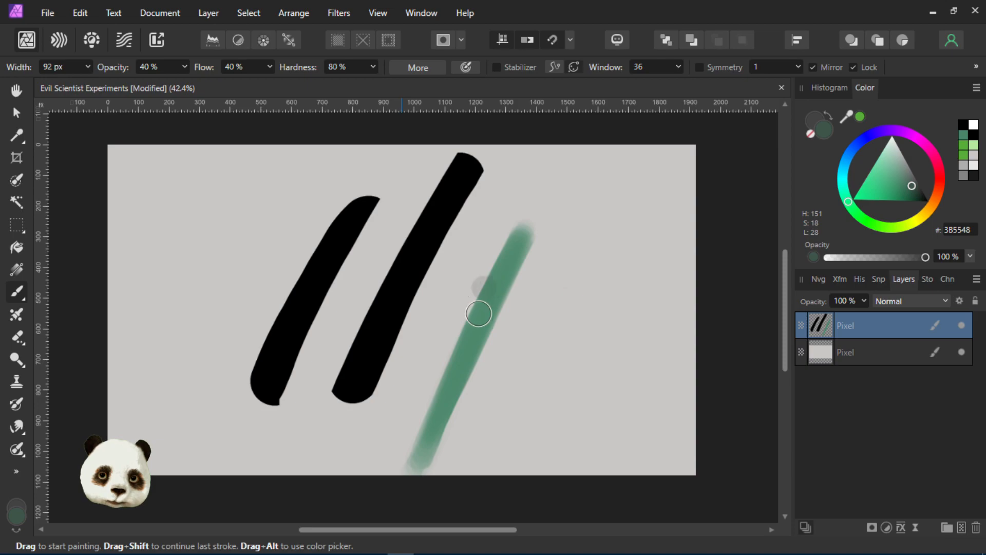
key(bracketleft)
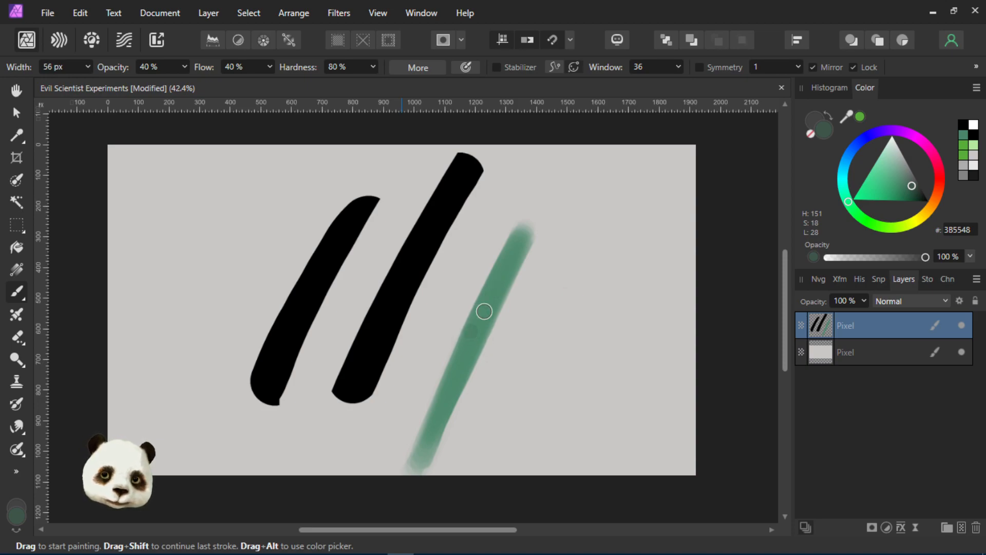
drag(495, 291, 508, 263)
mouse_move(460, 348)
mouse_down()
mouse_move(447, 379)
mouse_move(460, 367)
mouse_up()
key(r)
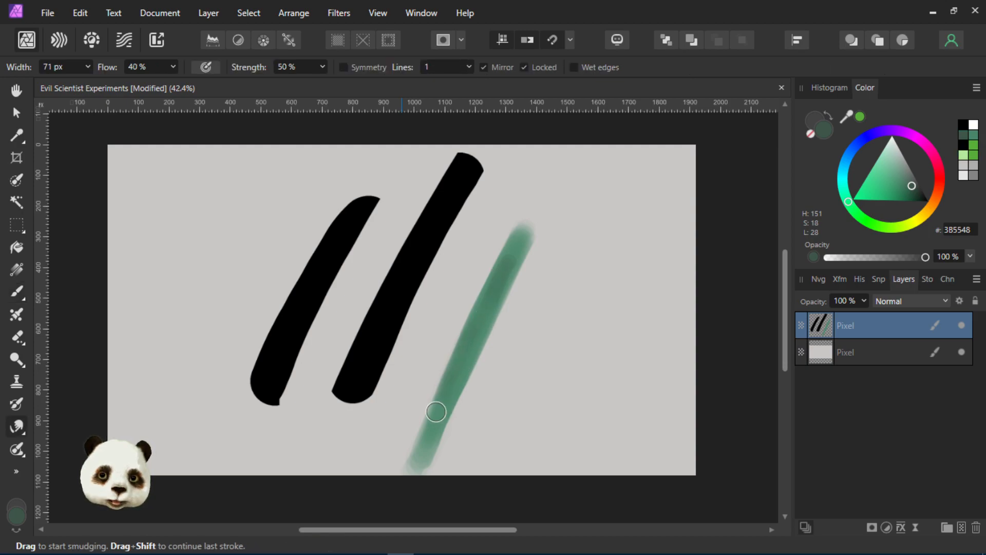
Add brighter green 1BAC67 to the green stroke with a 35 px brush and blend it in with the 71 px Smudge tool
drag(893, 186, 895, 191)
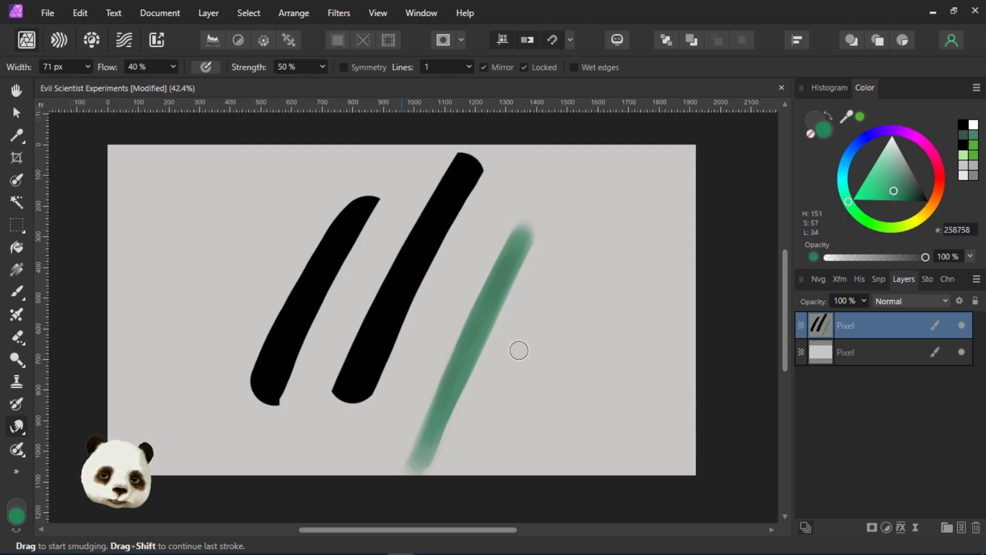
drag(894, 189, 895, 188)
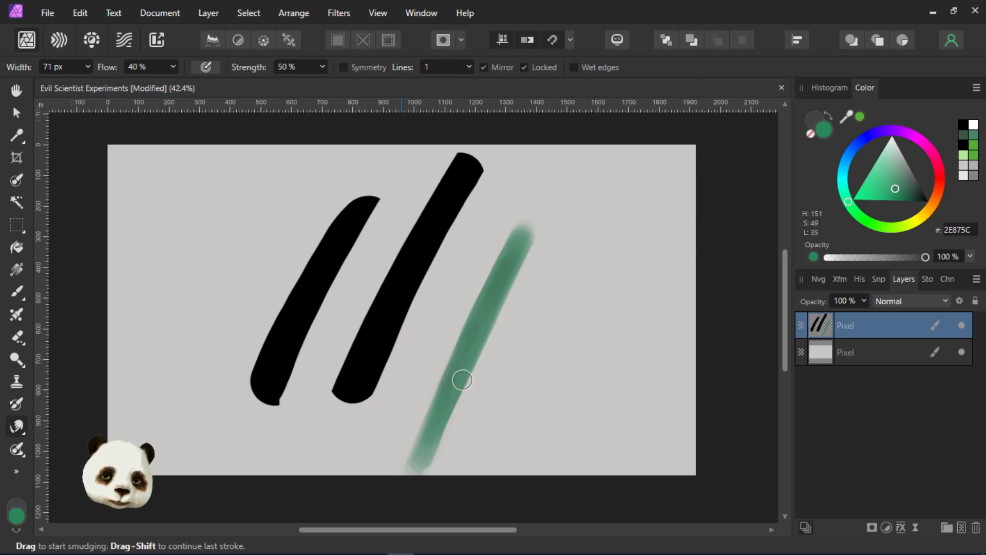
key(b)
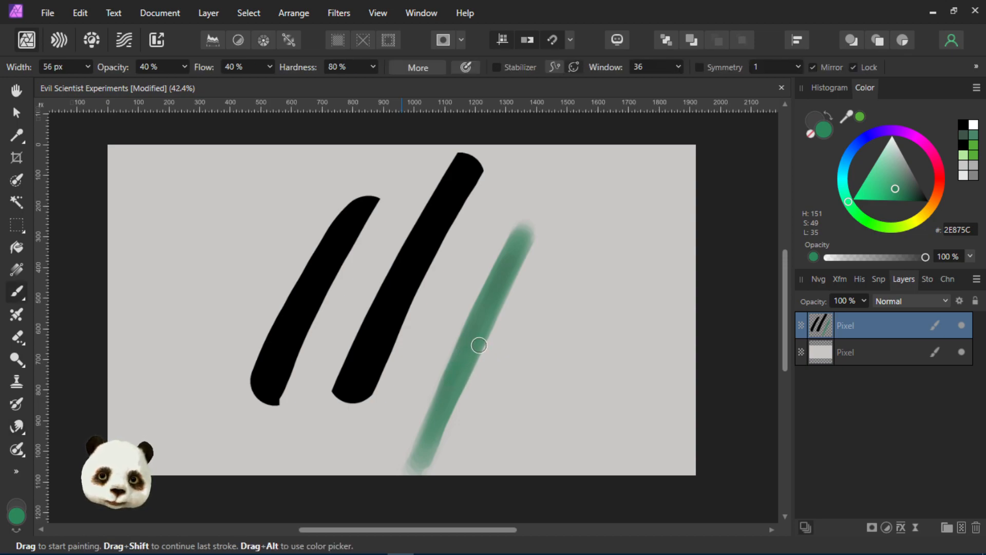
click(882, 194)
key(bracketleft)
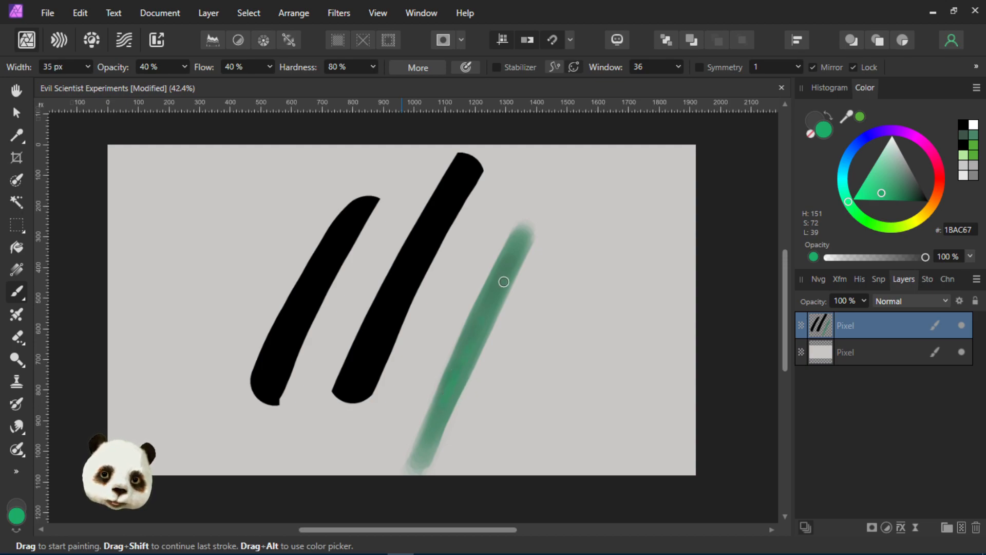
key(shift+b)
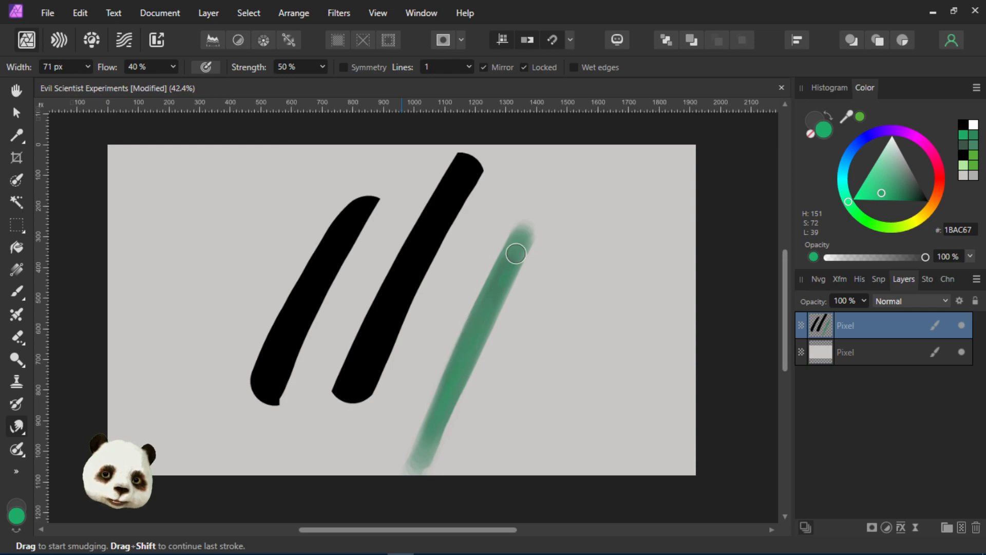
drag(503, 271, 484, 308)
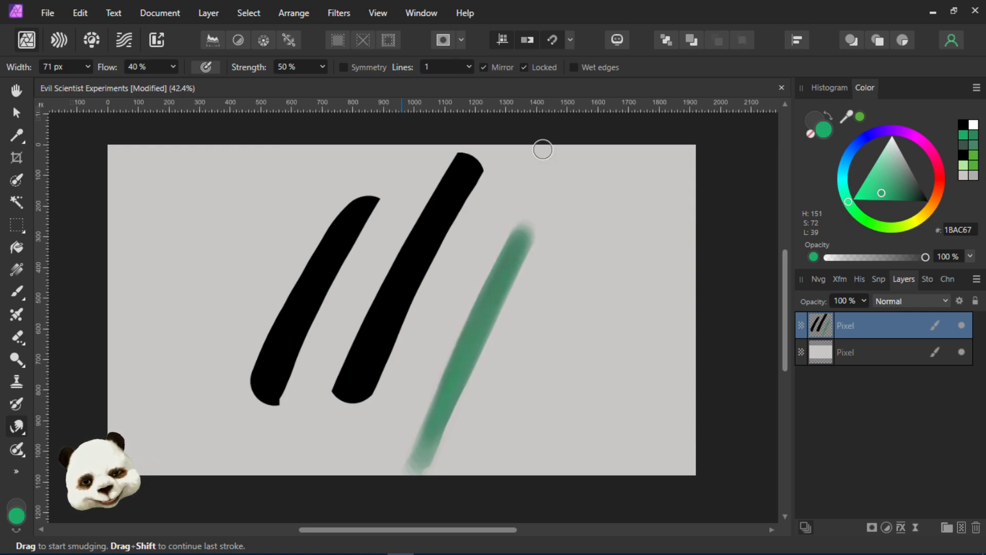
Erase all painted strokes from the top pixel layer and clear the selection
key(ctrl+a)
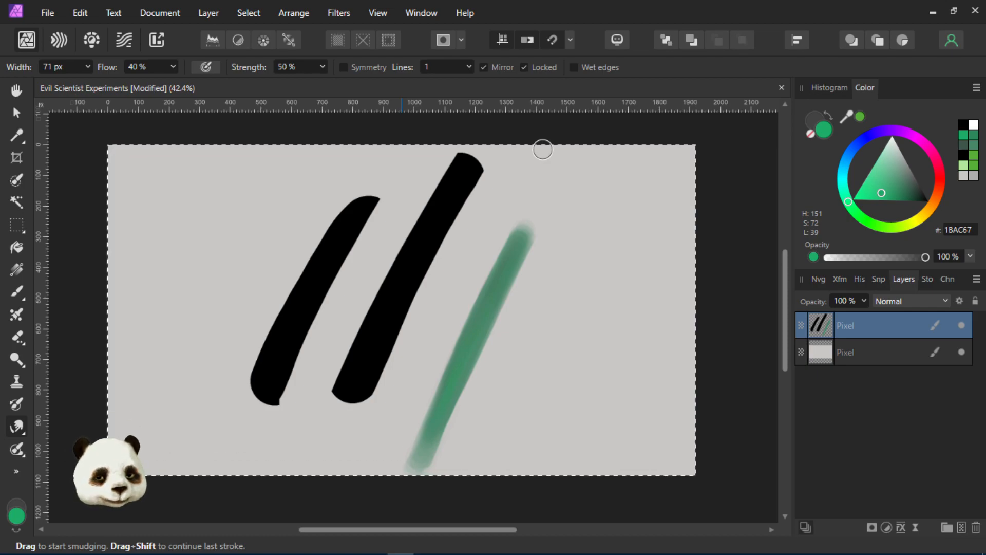
key(Delete)
key(ctrl+d)
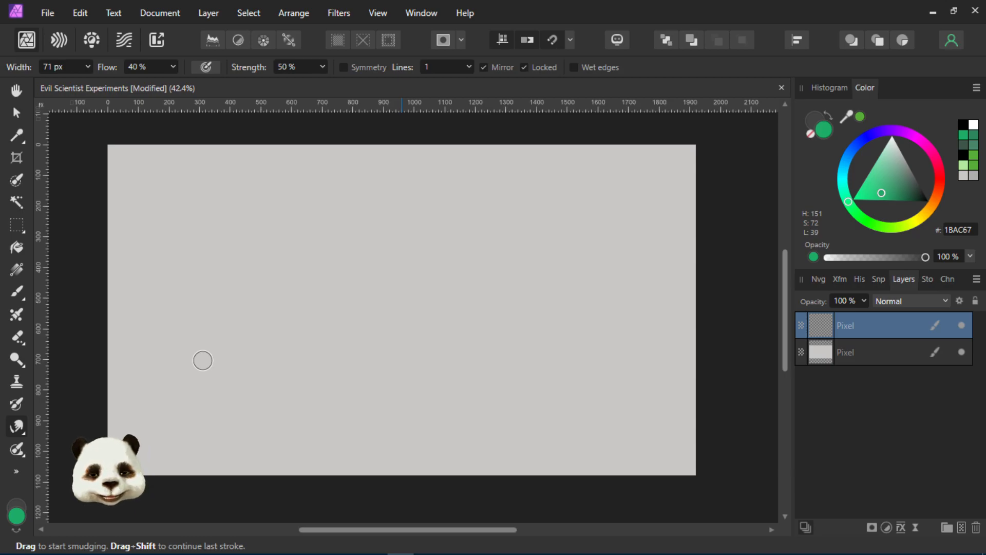
Open the Heli_Ground document and look over the helicopter painting
key(super)
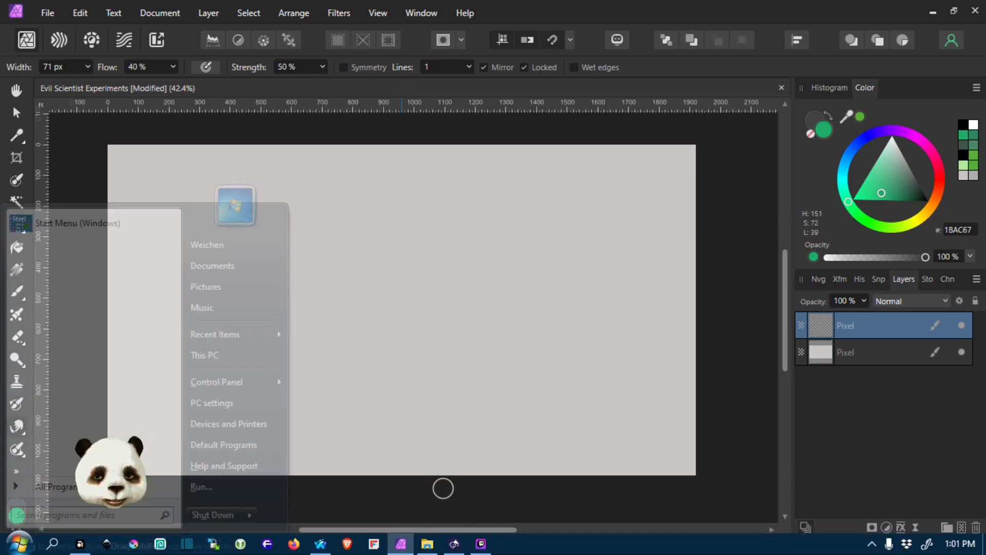
key(super)
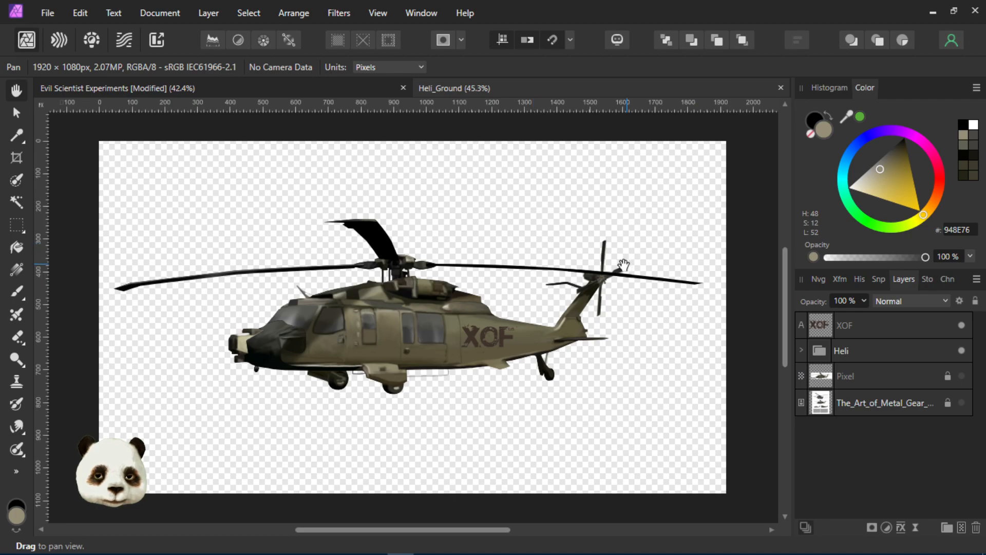
scroll(308, 278, up, 2)
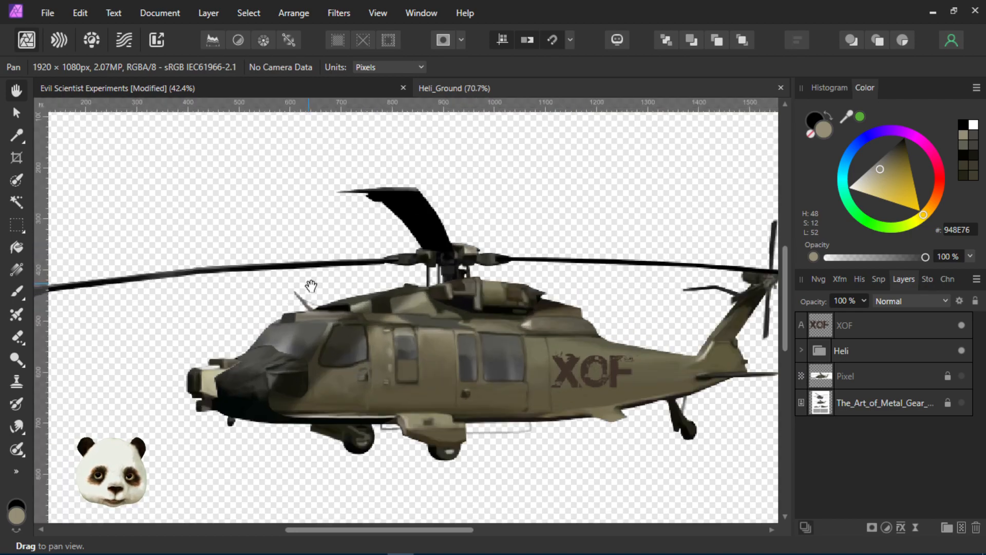
scroll(447, 337, down, 1)
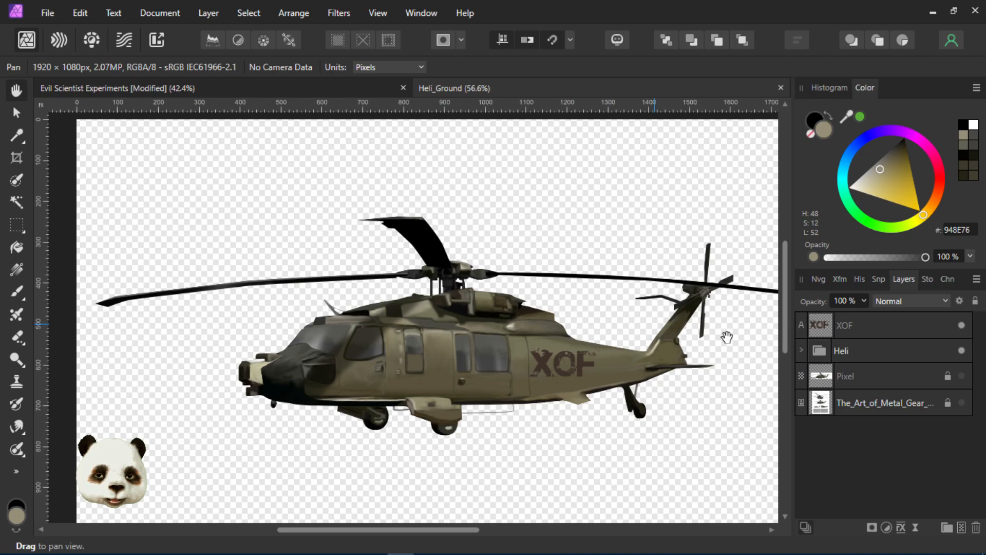
Group the locked Pixel and The_Art_of_Metal_Gear reference layers, and select the Heli group
click(861, 379)
shift+click(868, 399)
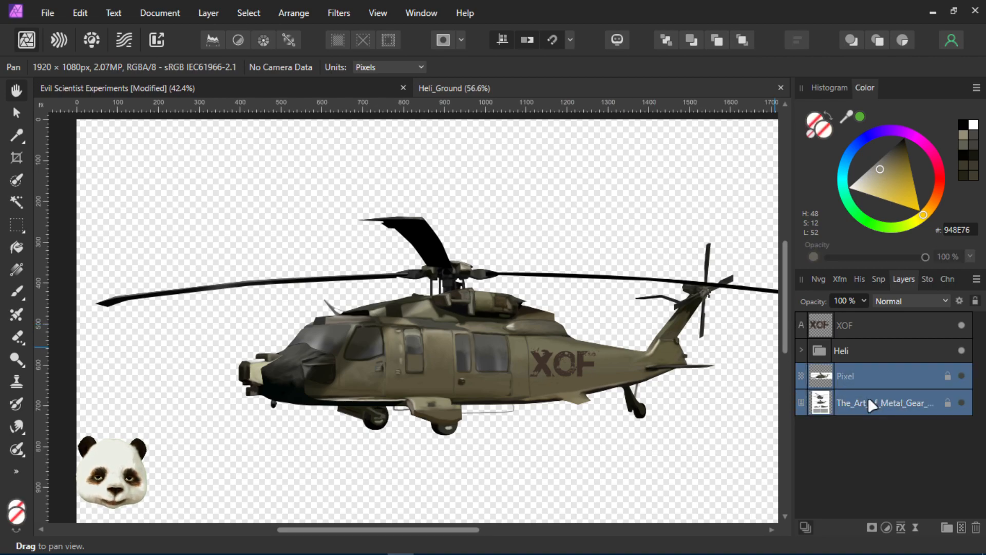
key(ctrl+g)
click(892, 354)
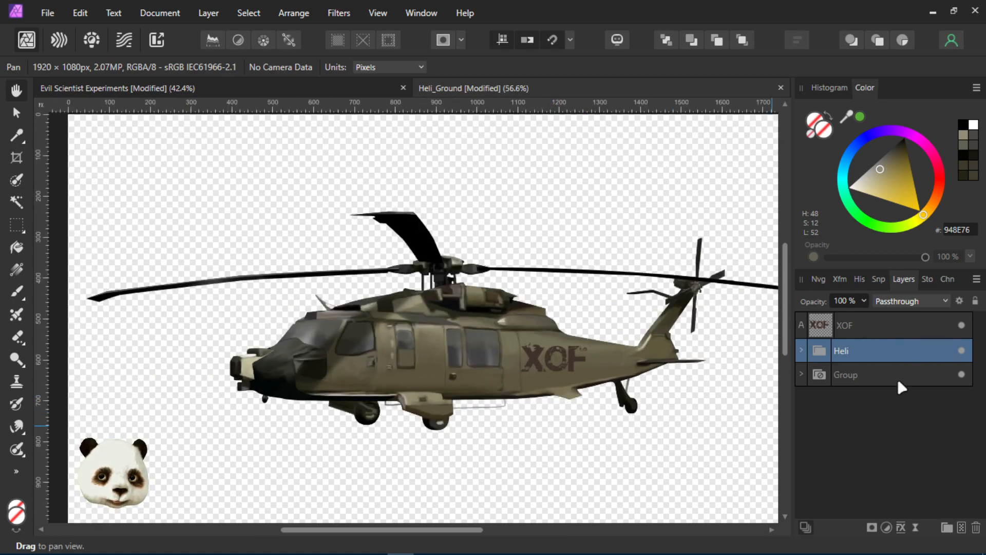
Add a new pixel layer directly above the locked reference group and below the Heli group
click(898, 381)
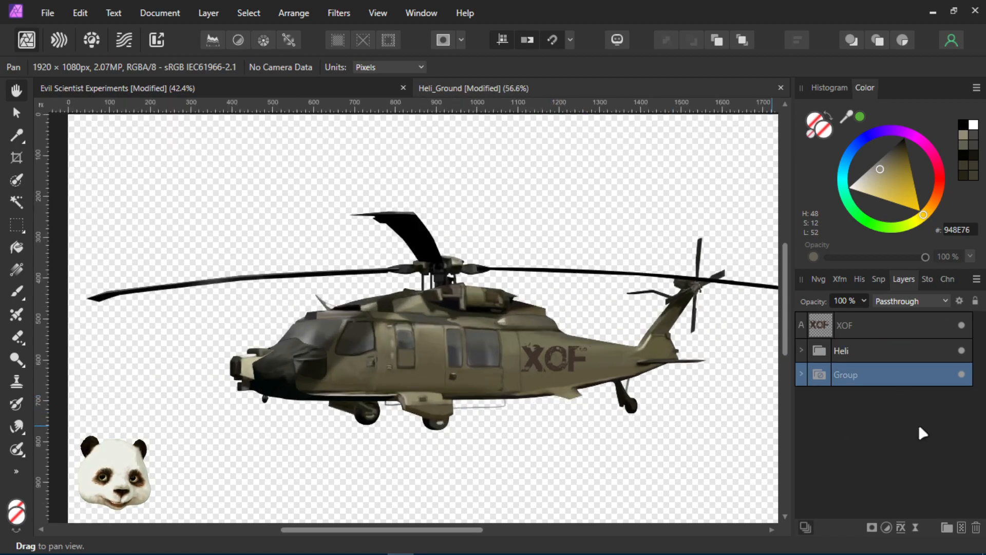
click(960, 528)
scroll(647, 377, down, 2)
scroll(646, 376, up, 2)
scroll(632, 368, down, 1)
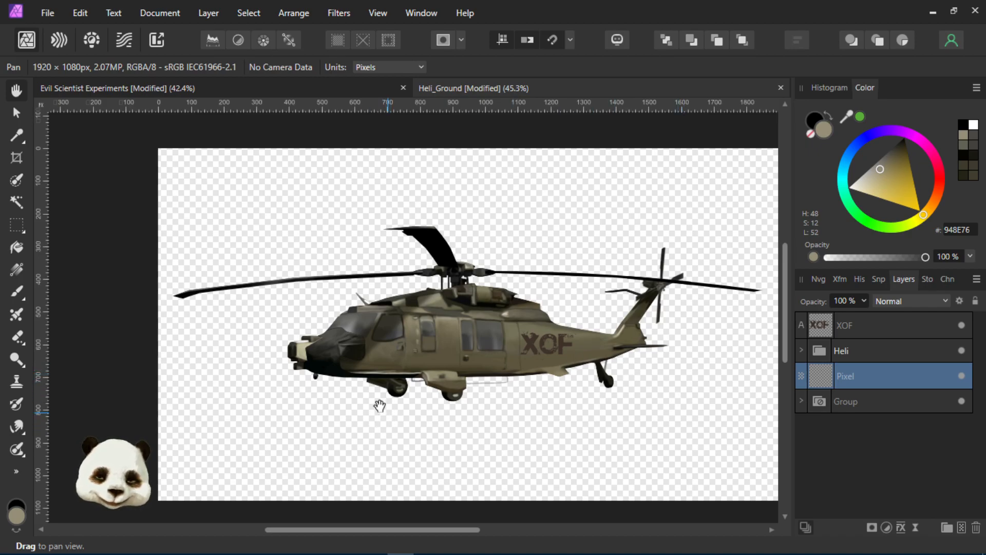
Fill the new pixel layer with a solid light off-white as the background behind the helicopter
click(16, 269)
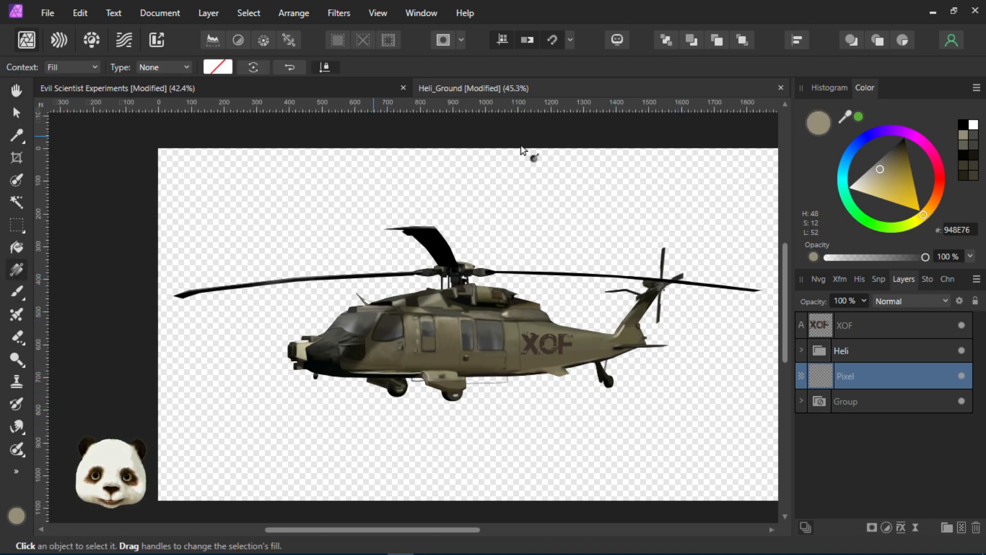
mouse_move(892, 176)
mouse_down()
mouse_move(859, 181)
mouse_move(859, 189)
mouse_up()
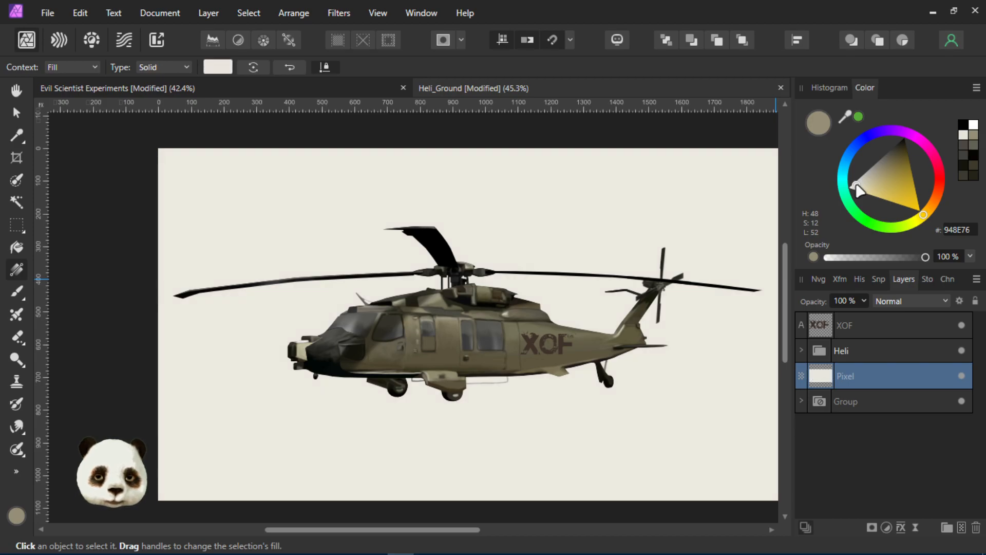
scroll(560, 378, up, 2)
scroll(514, 367, down, 2)
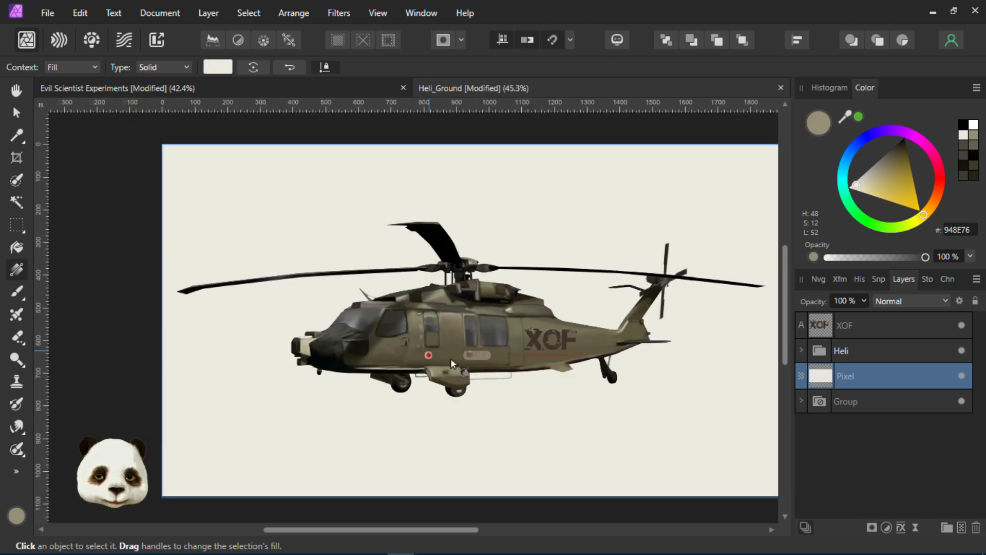
Expand the Heli group and toggle the Back Propellar and Main Propellar subgroups off and on to check their contents
click(802, 351)
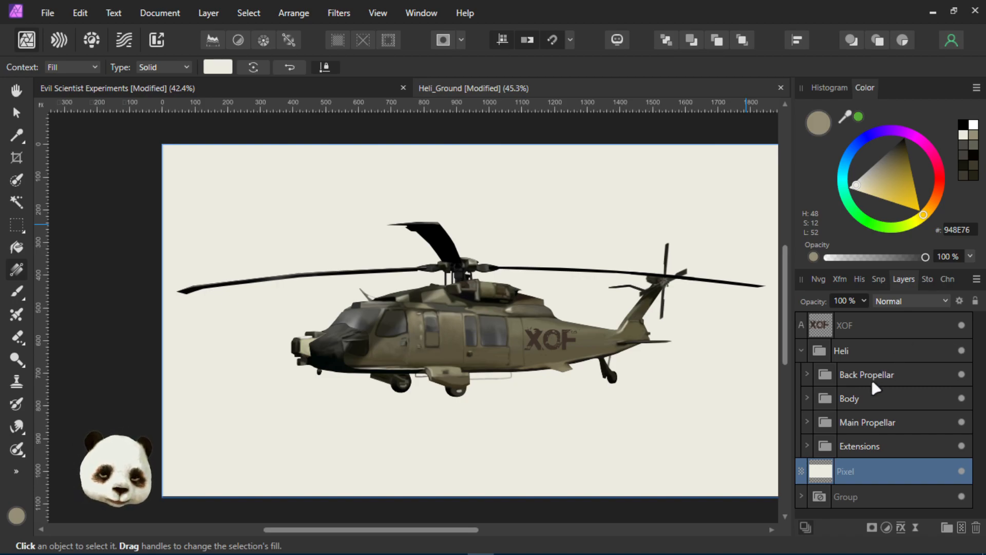
click(961, 376)
click(961, 374)
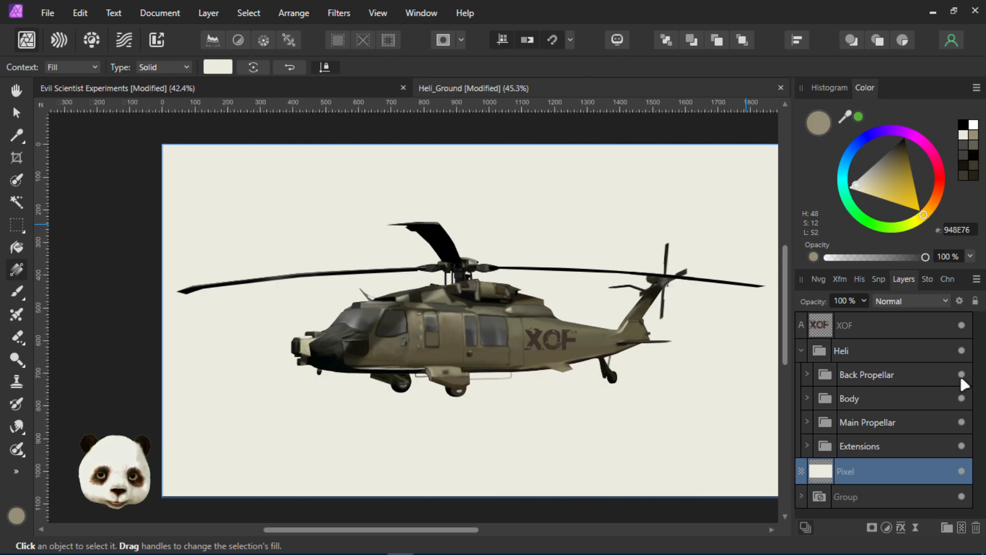
click(960, 415)
click(961, 415)
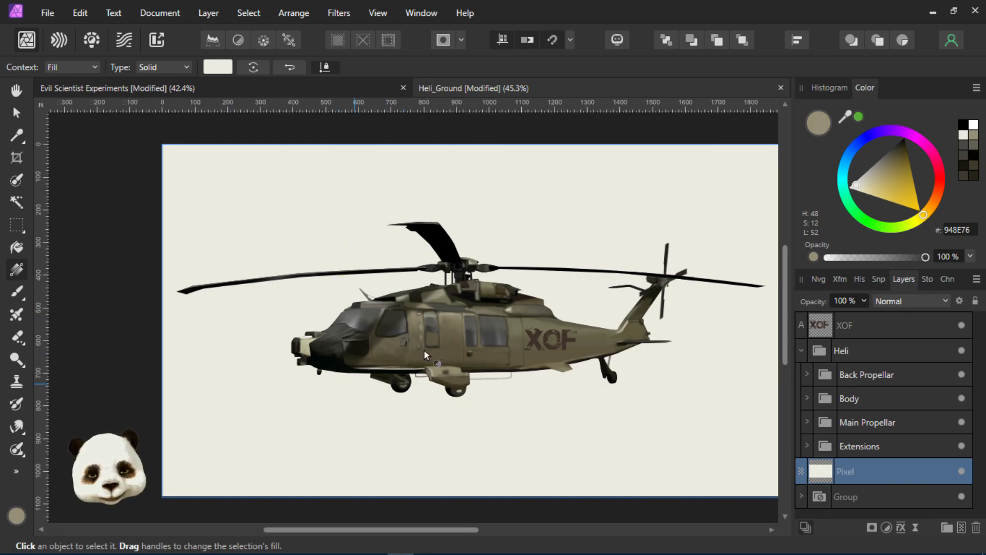
Expand the Body group and its Curve layer down to the nested Pixel layers at the base
scroll(387, 362, up, 5)
scroll(528, 322, down, 4)
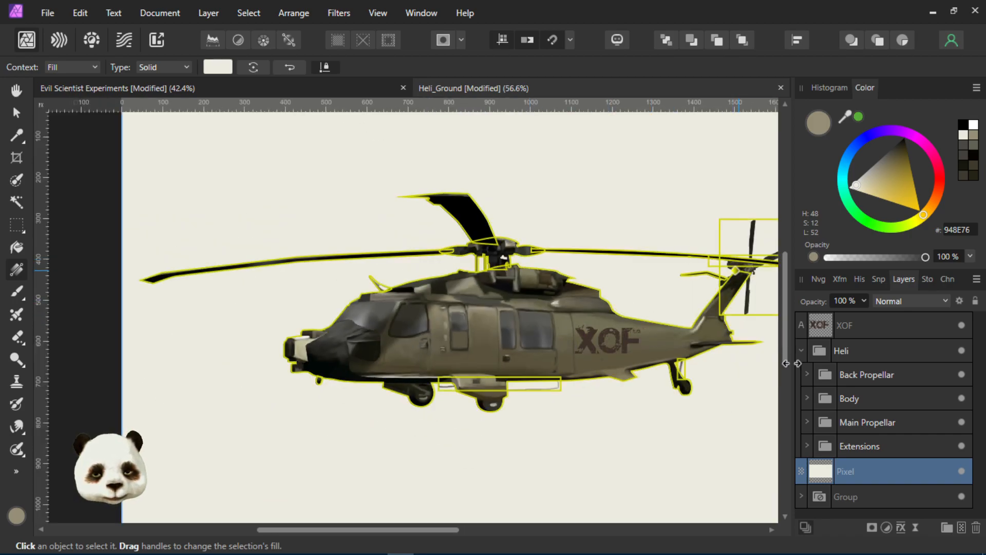
scroll(631, 431, right, 2)
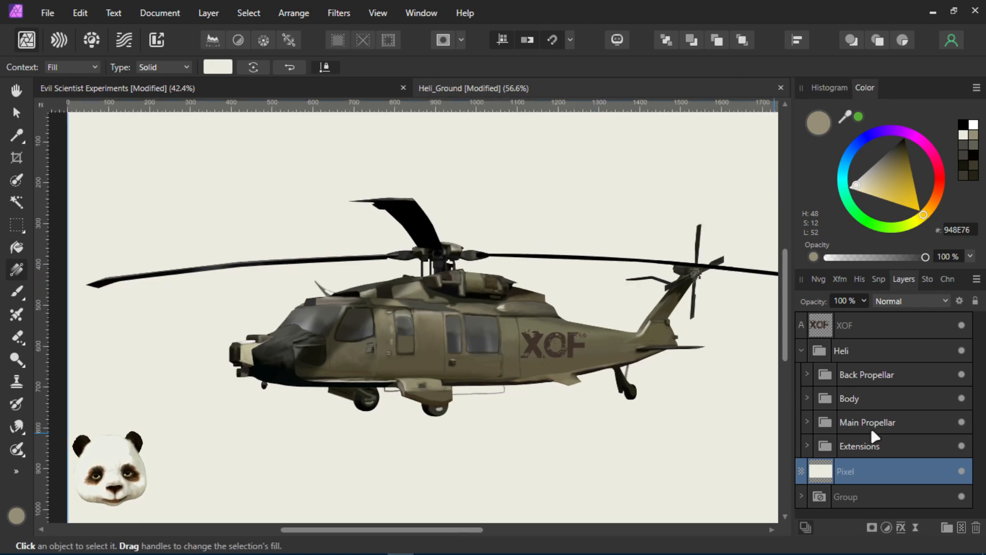
click(806, 398)
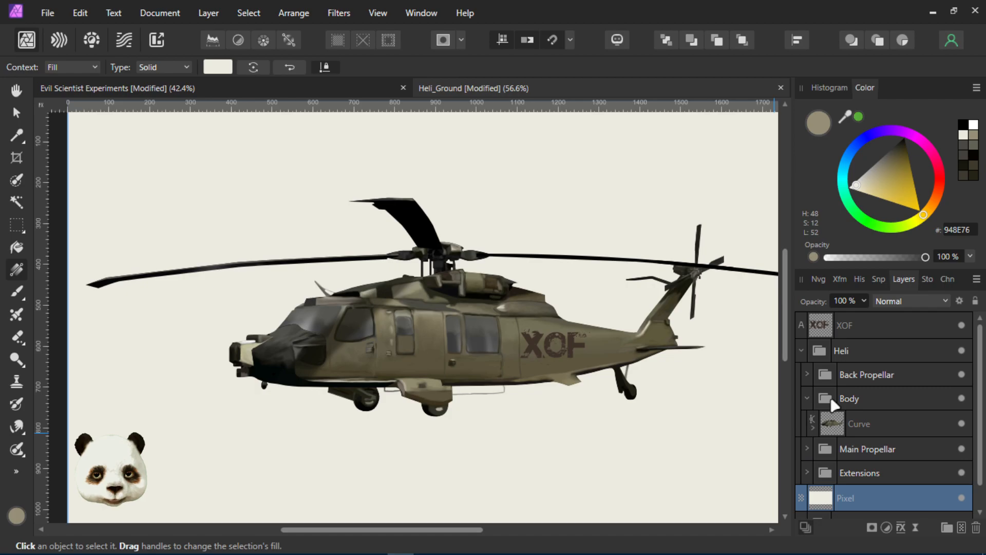
click(812, 428)
scroll(925, 434, down, 3)
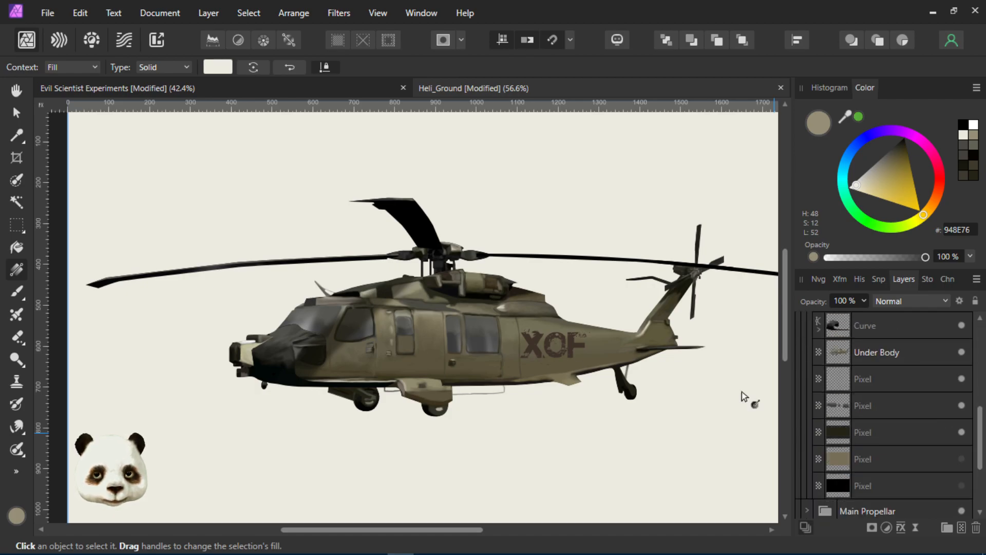
Hide the dark brown base Pixel layer in the body Curve, examine the helicopter without it, and show it again
click(961, 432)
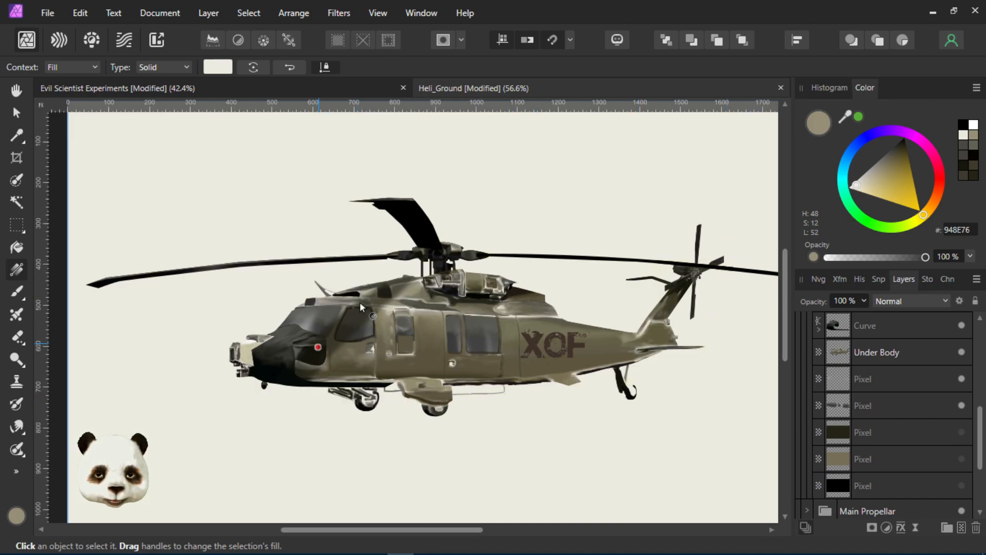
scroll(580, 403, down, 3)
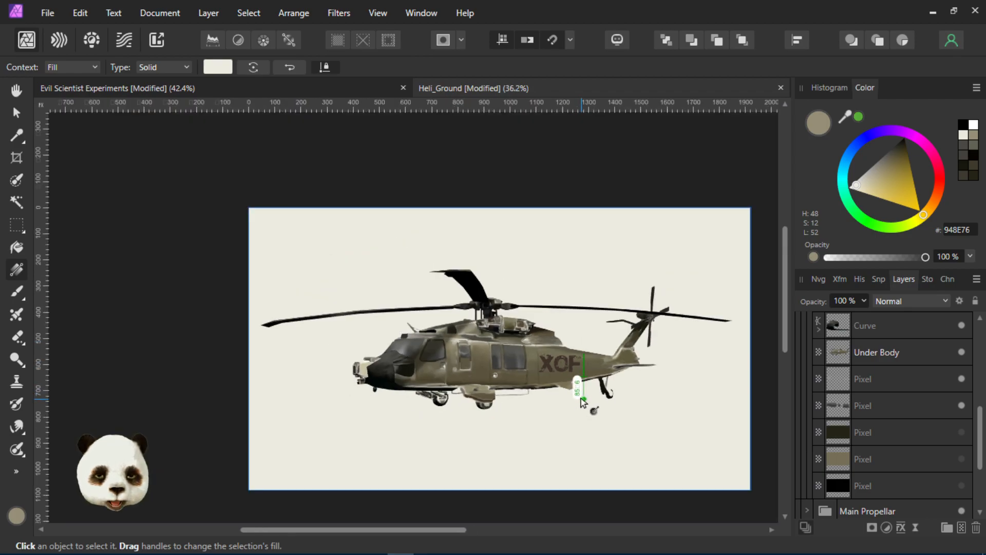
scroll(584, 401, up, 3)
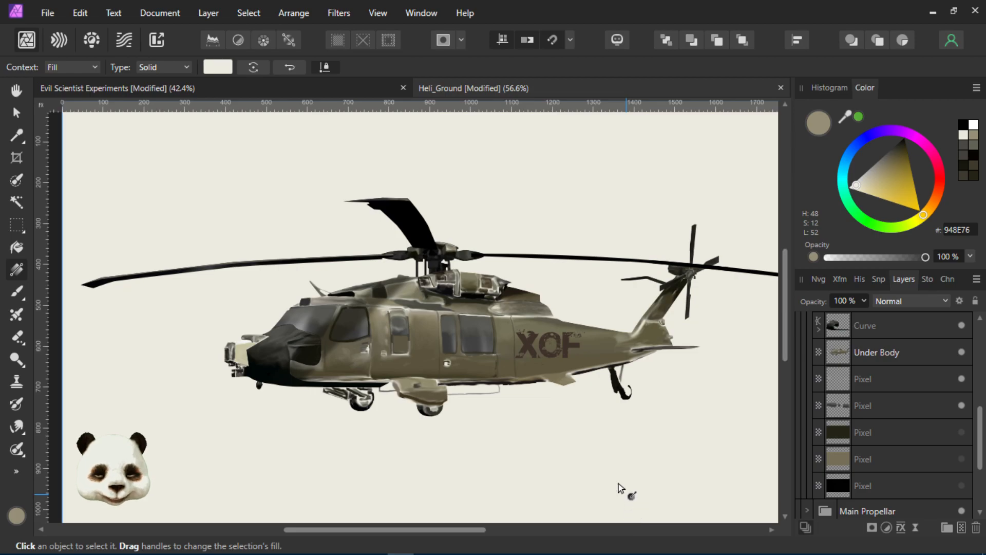
scroll(557, 425, down, 3)
drag(553, 368, 553, 427)
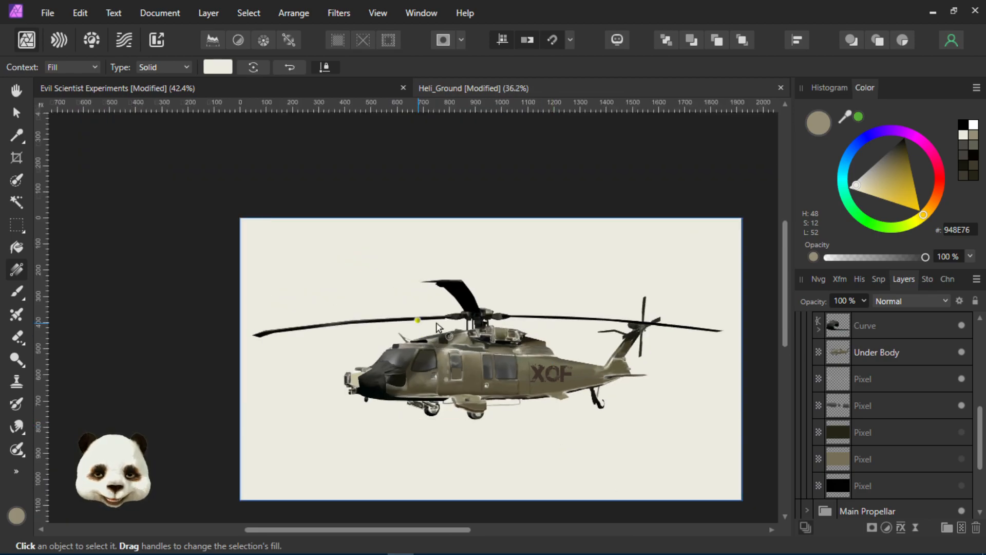
click(960, 430)
scroll(510, 370, up, 3)
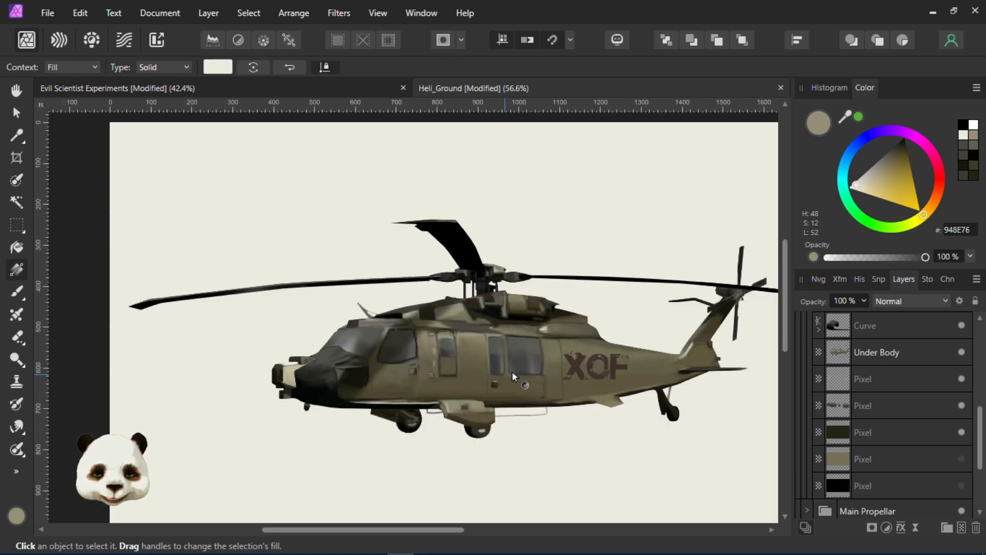
Examine the helicopter body up close and briefly toggle the hidden topmost Curve nested inside the body Curve
scroll(573, 406, up, 3)
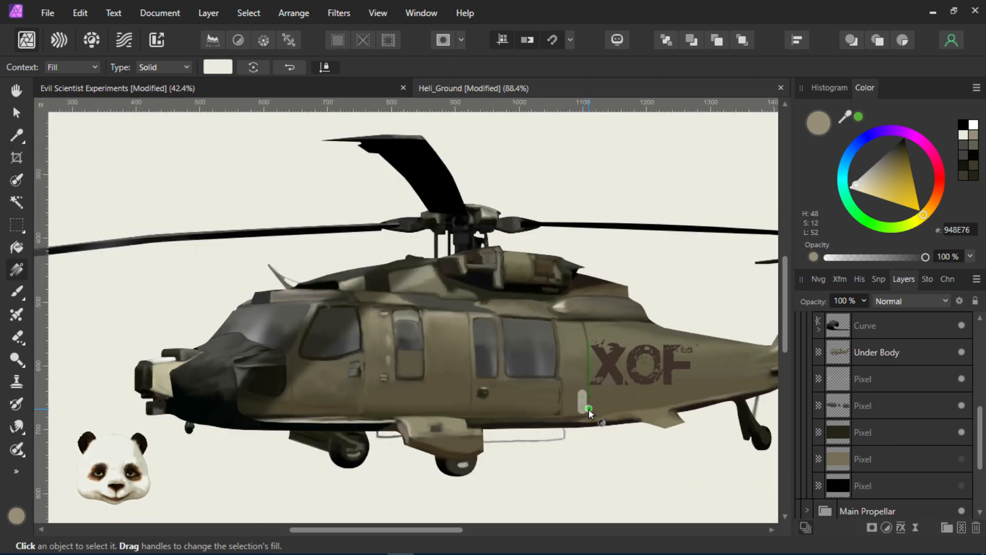
drag(589, 408, 589, 409)
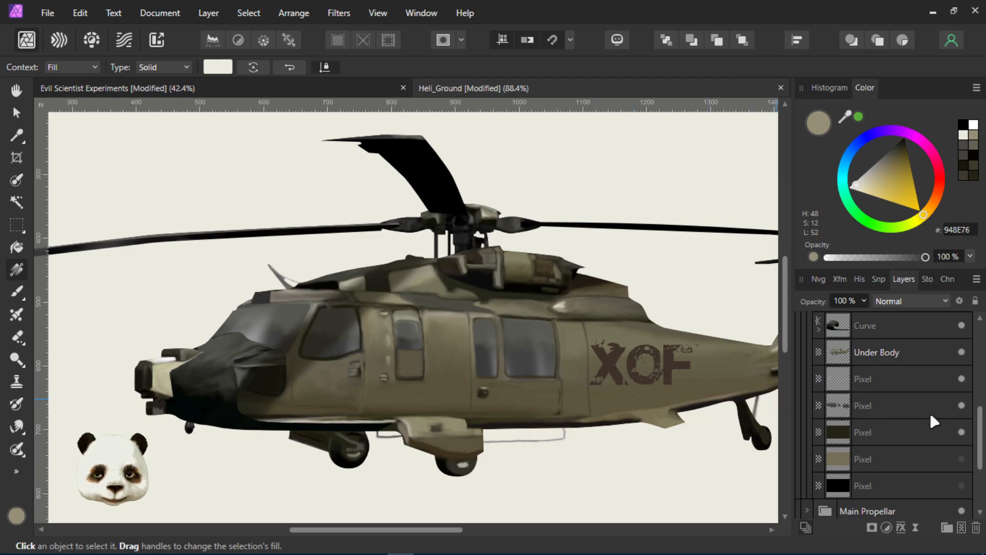
scroll(947, 414, up, 3)
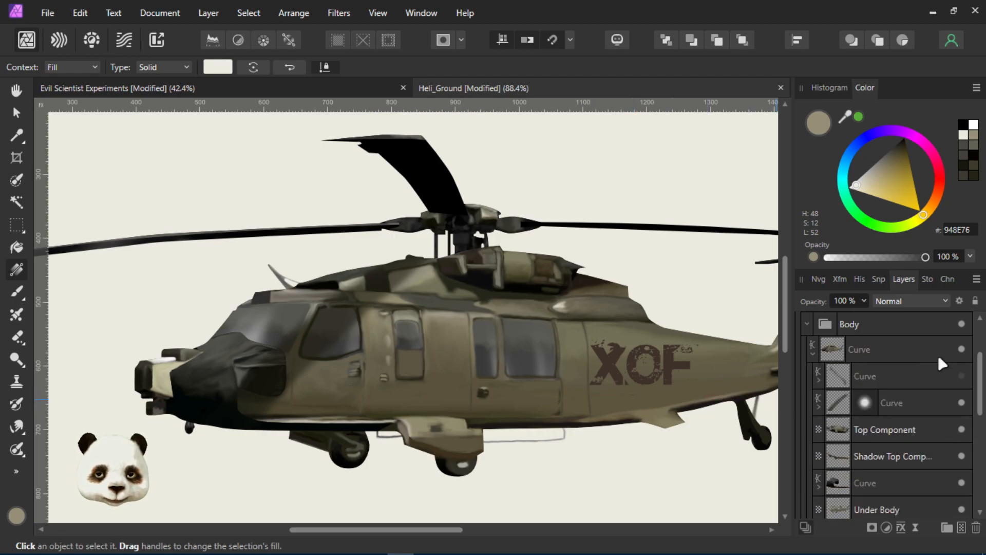
click(961, 375)
click(961, 375)
Select the nested body layers from the masked Curve down to the Pixel layer above the dark brown base, and hide them
click(904, 373)
click(920, 409)
scroll(920, 438, down, 3)
scroll(920, 437, down, 3)
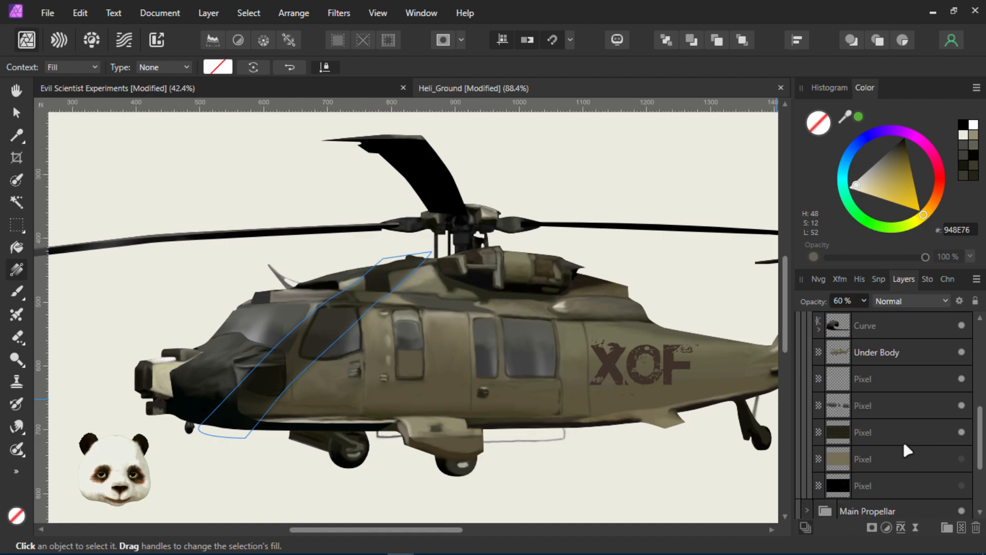
shift+click(905, 434)
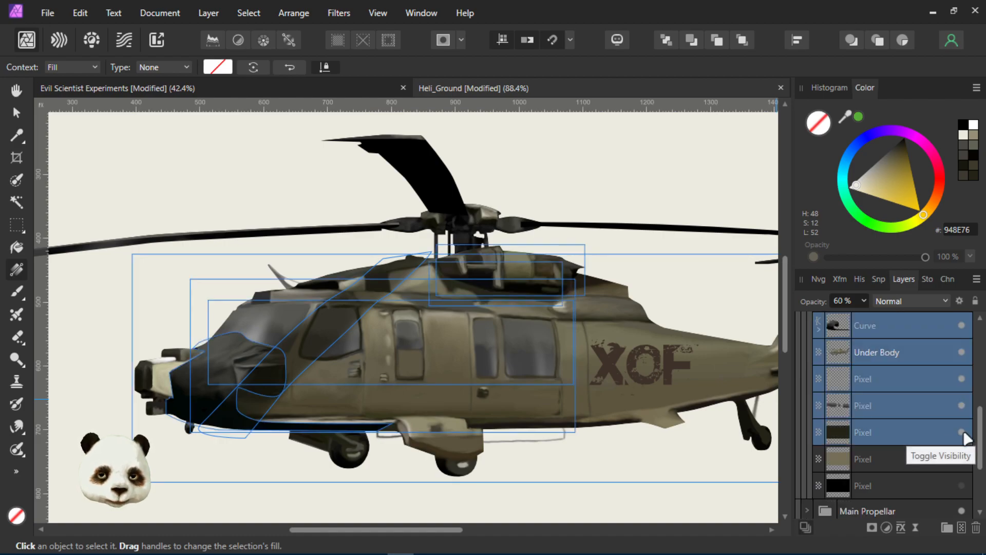
shift+click(931, 408)
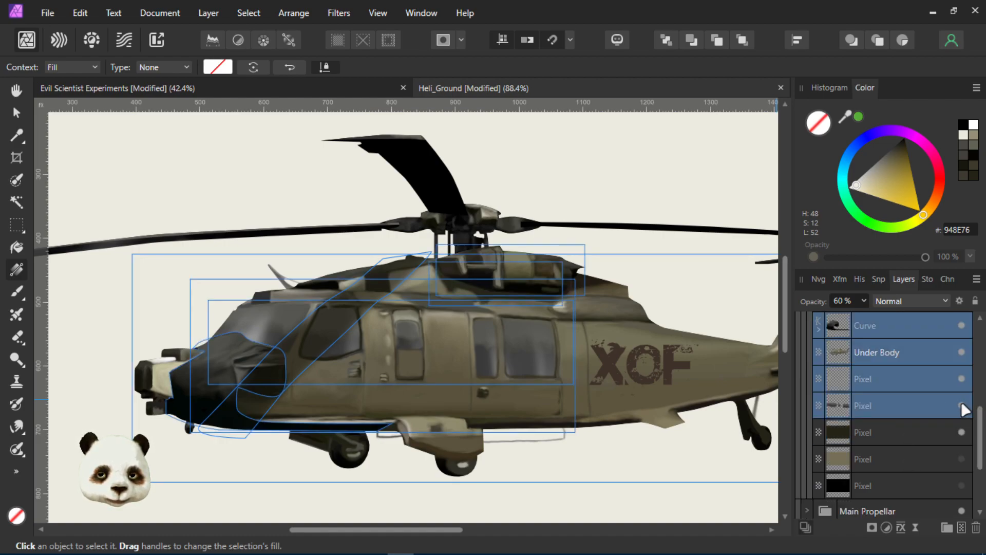
click(963, 408)
scroll(930, 369, up, 5)
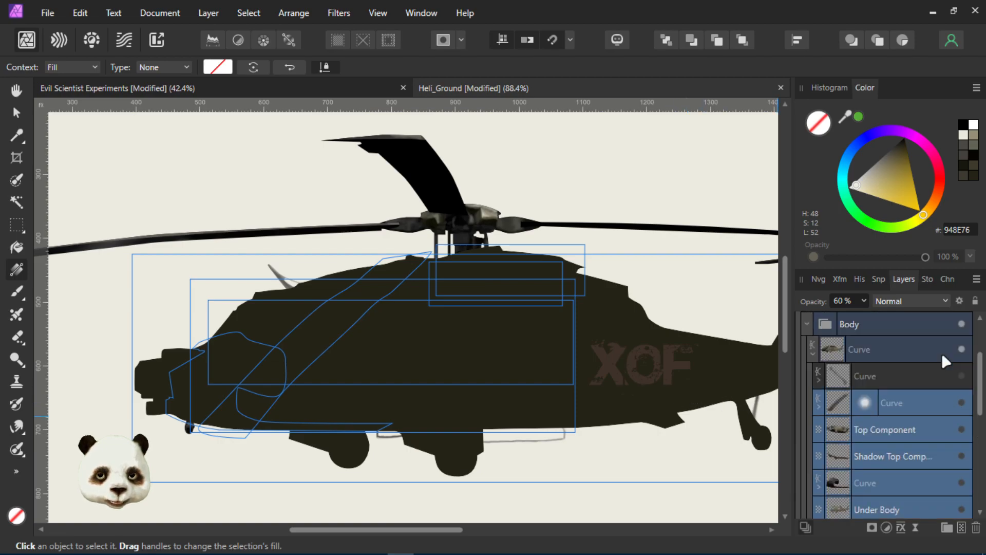
Hide the XOF layer and drop the multi-layer selection to view the bare dark body silhouette
click(962, 325)
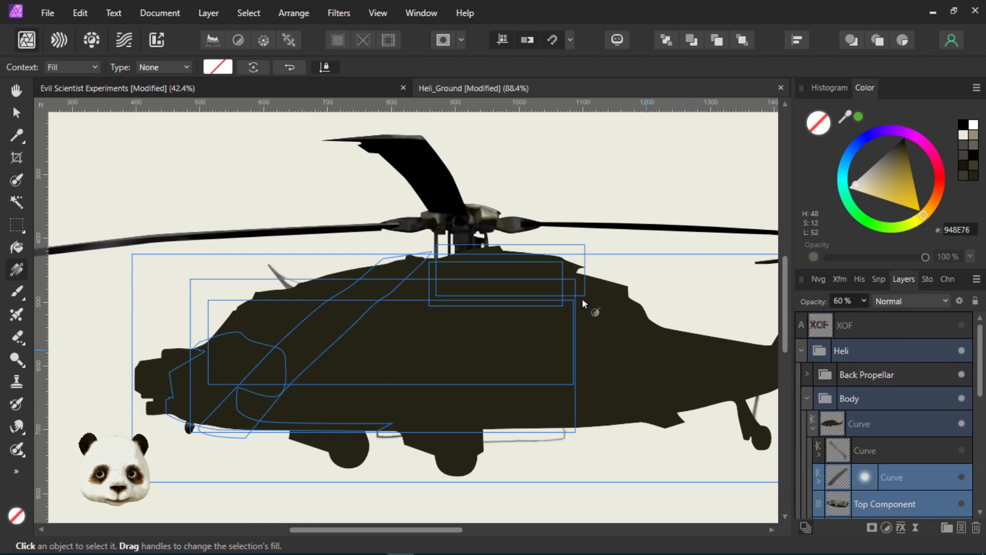
click(16, 112)
click(293, 214)
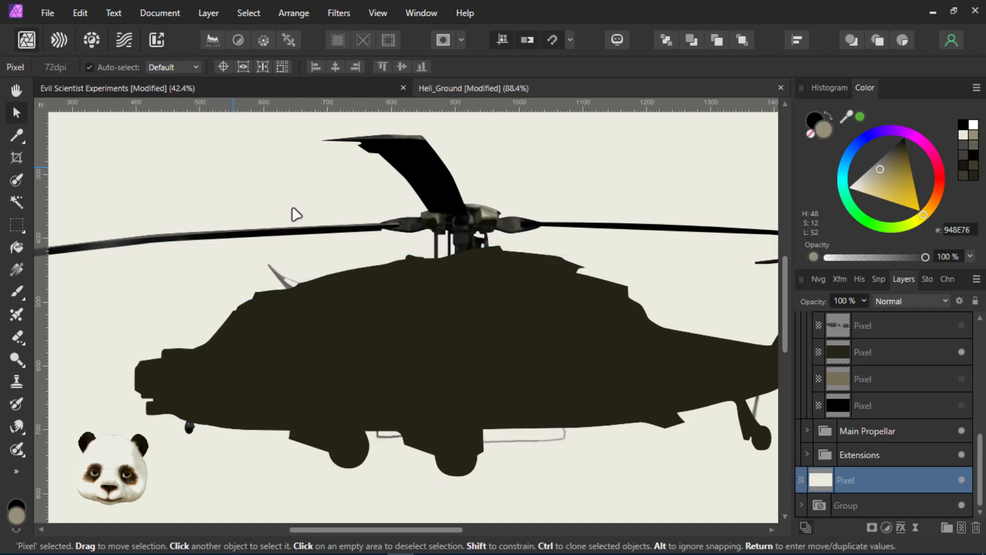
scroll(327, 230, down, 3)
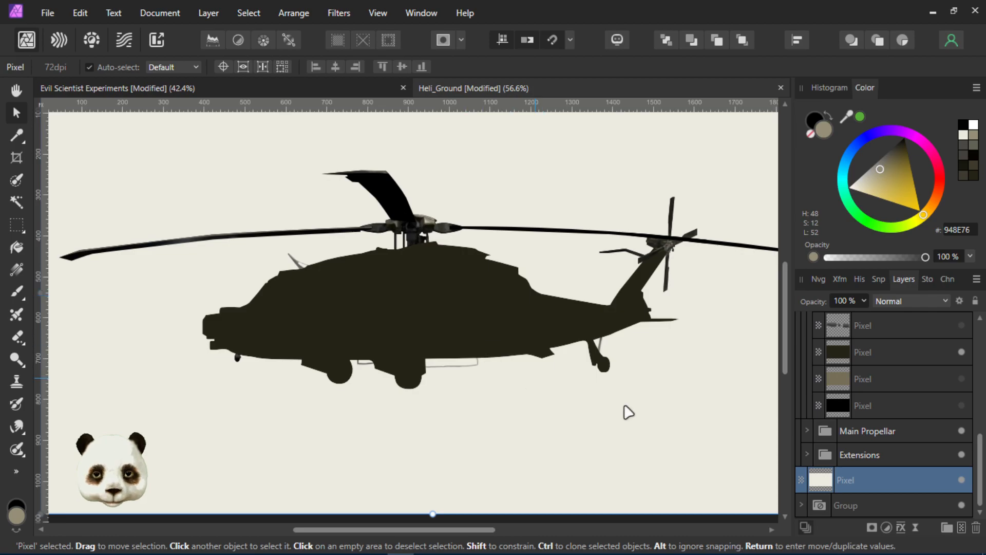
Select the dark brown base layer, undo the hiding of the XOF and body detail layers, and select the off-white background
click(879, 353)
scroll(875, 408, up, 3)
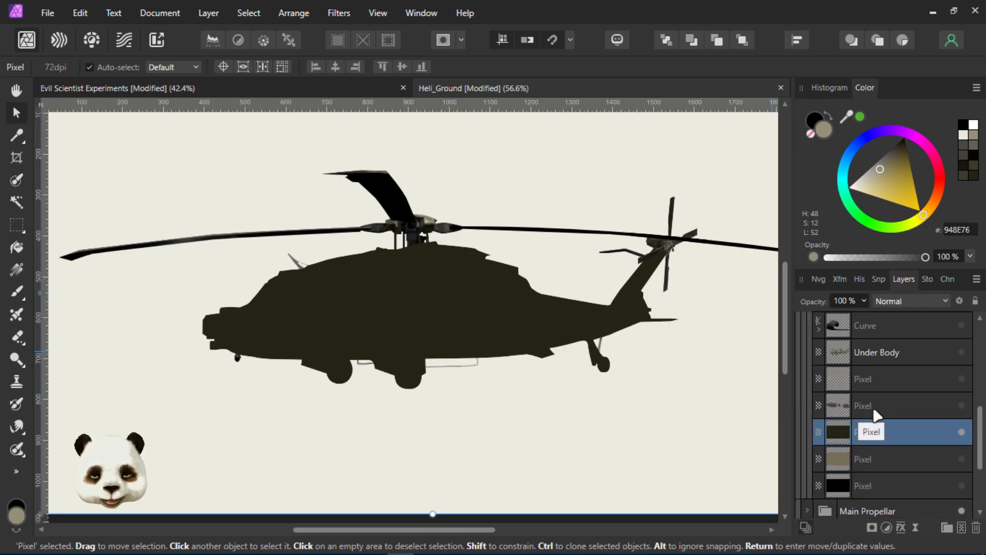
click(574, 354)
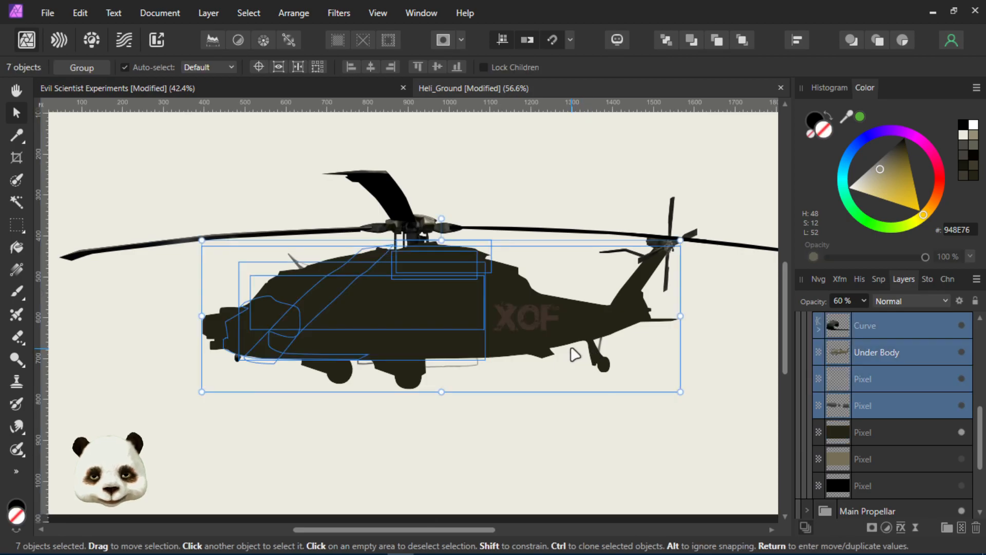
click(646, 214)
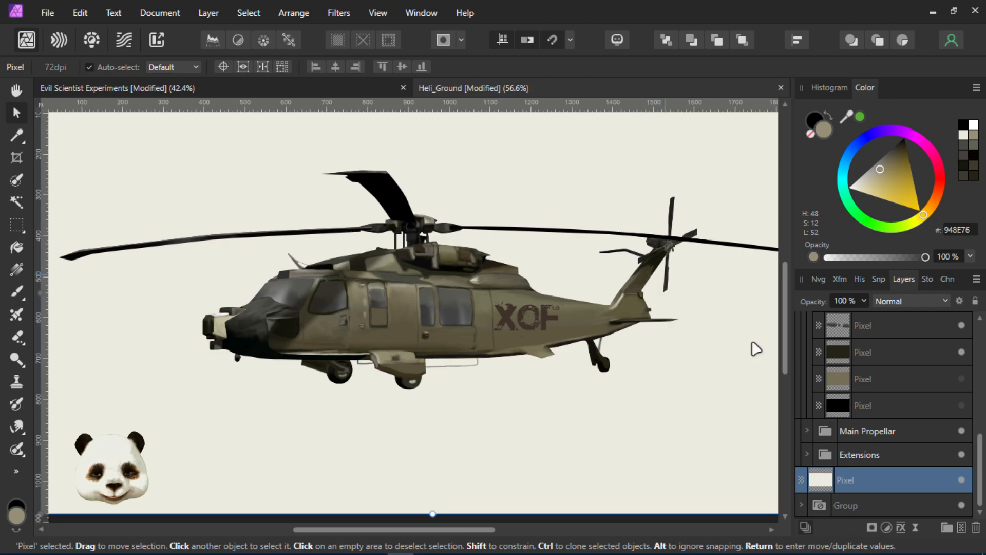
scroll(856, 410, up, 3)
scroll(856, 409, up, 3)
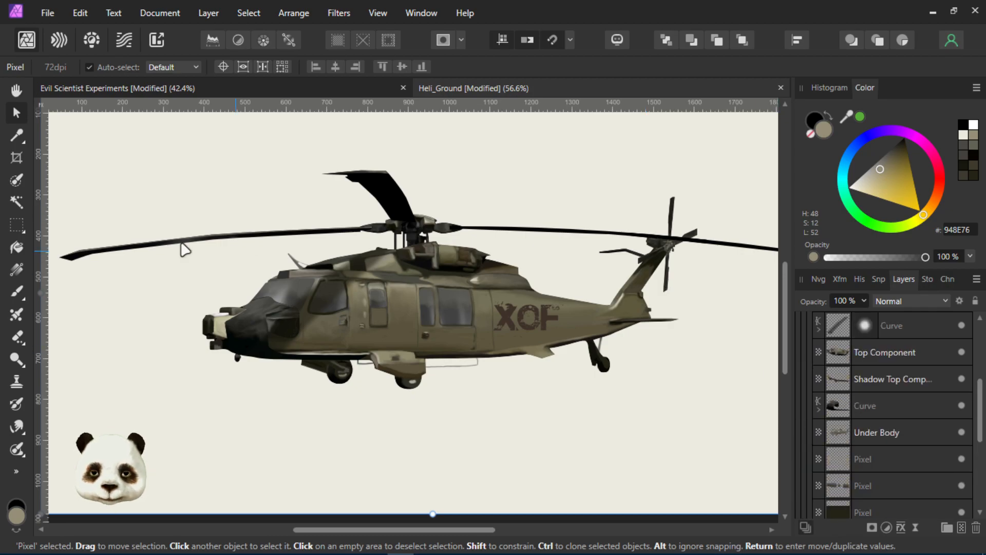
scroll(460, 296, down, 1)
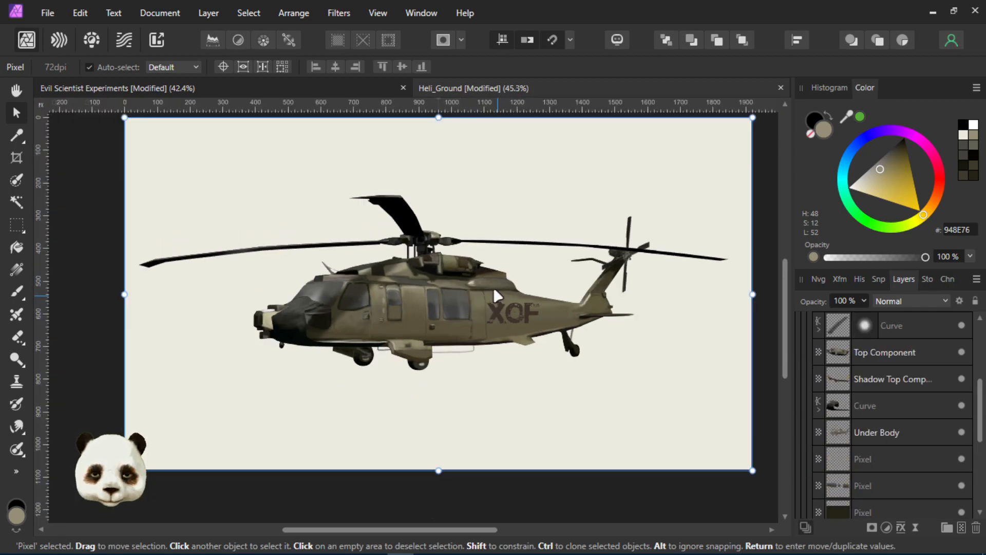
drag(566, 193, 533, 216)
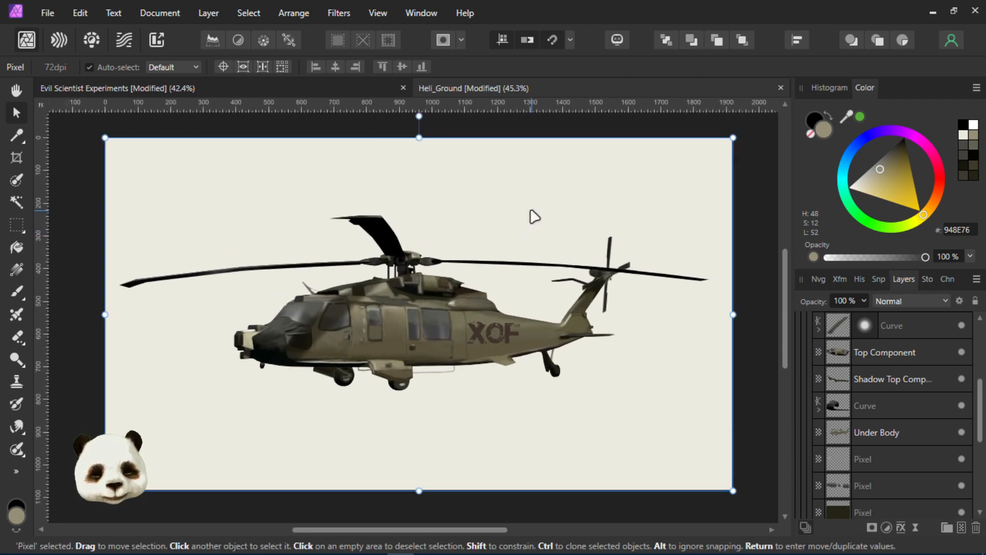
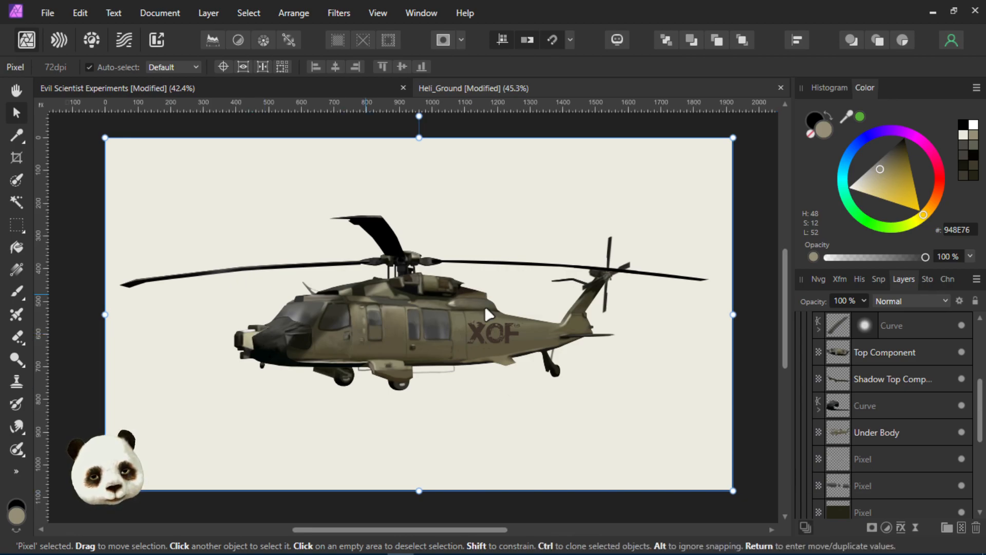
scroll(881, 425, up, 3)
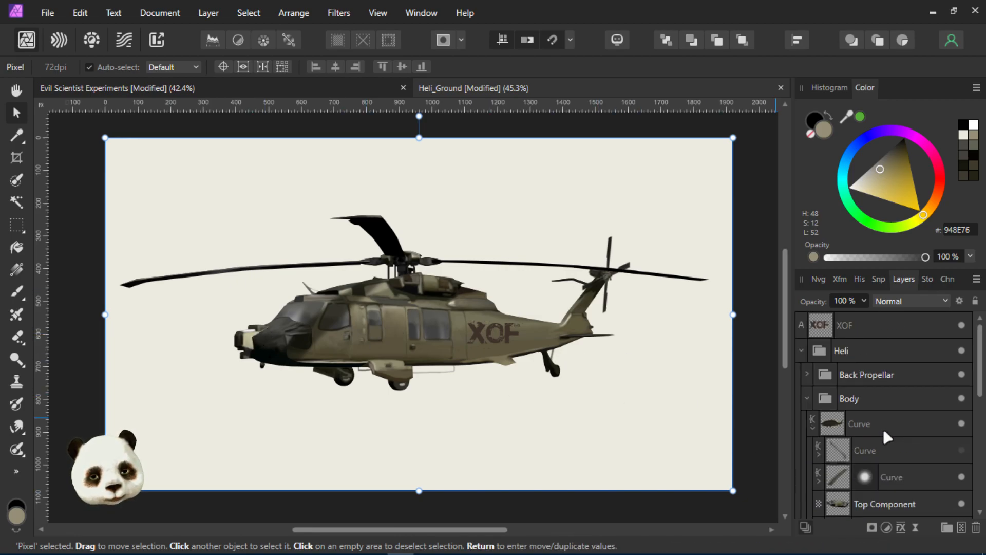
scroll(891, 421, down, 3)
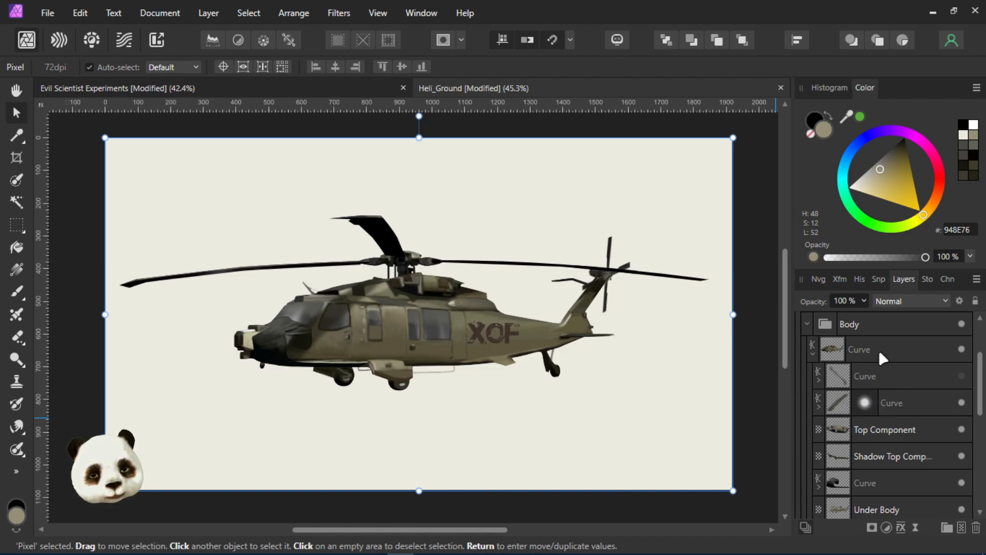
scroll(870, 354, up, 3)
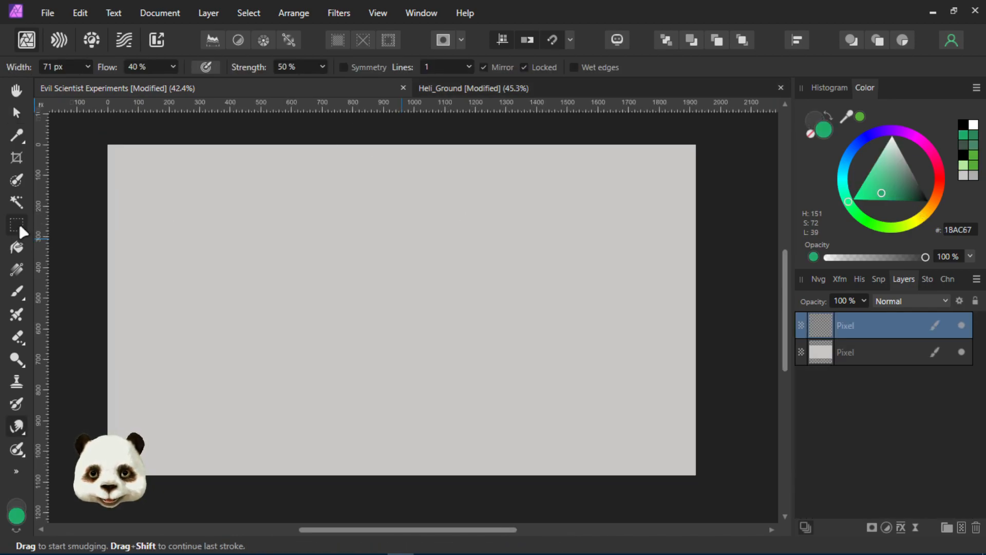
In the Evil Scientist Experiments document, select a square area about 580 px wide mid-canvas and fill it with light green
click(18, 222)
drag(294, 227, 471, 404)
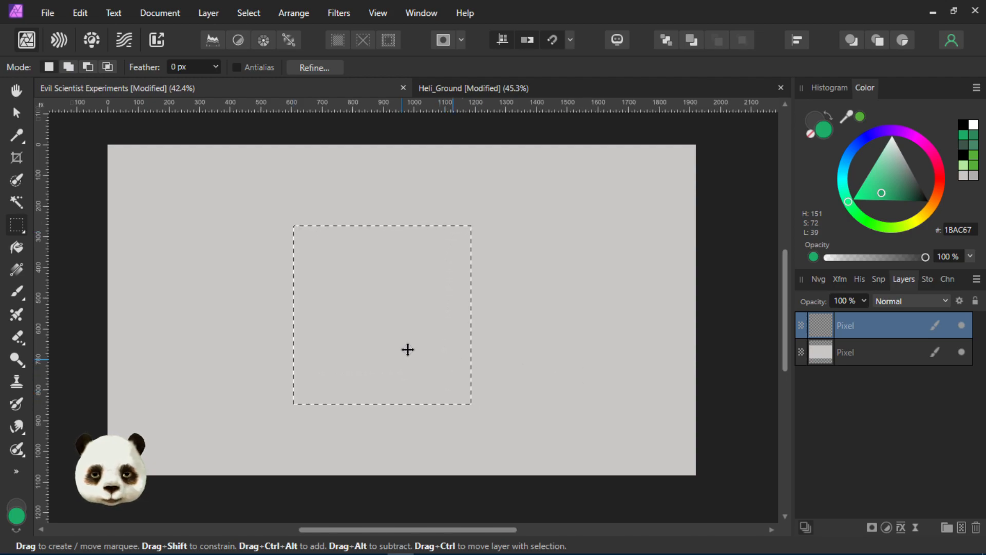
click(16, 269)
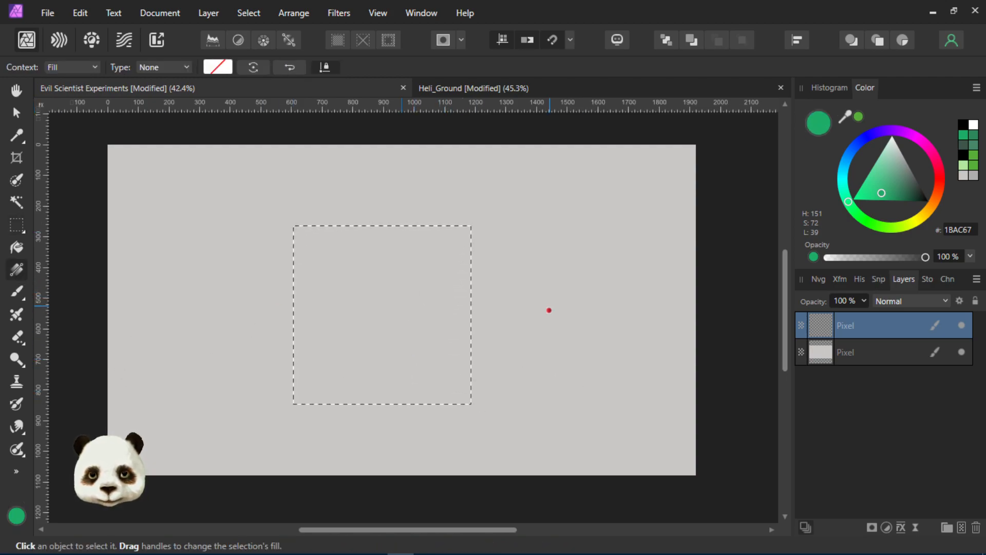
click(879, 181)
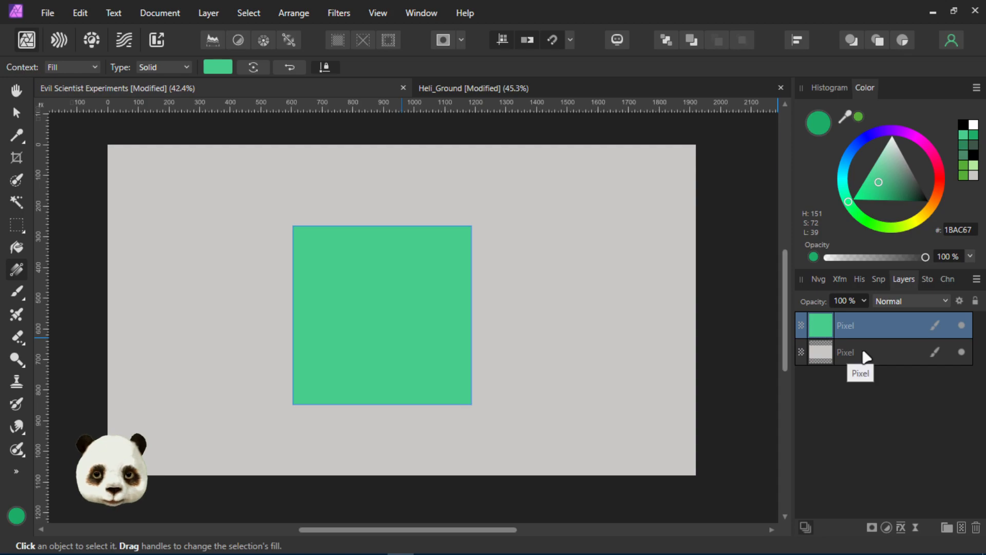
Add an empty pixel layer, clip it inside the green square's layer, and expand that layer to show it
click(961, 528)
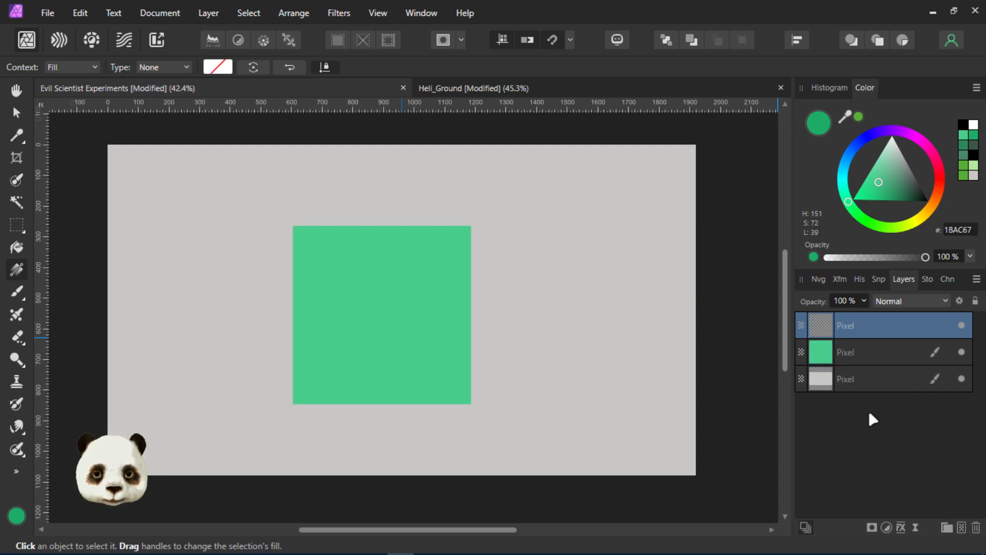
drag(874, 328, 871, 348)
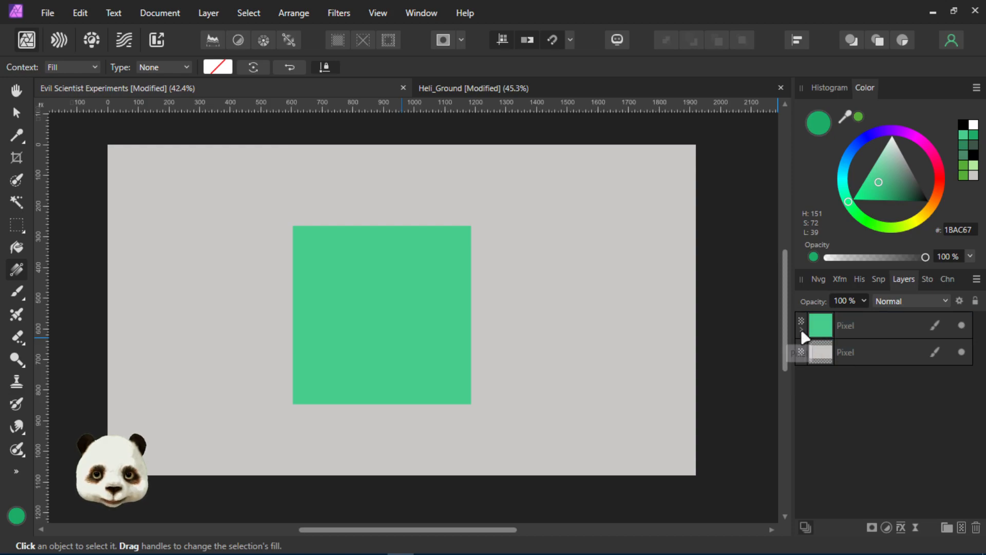
click(802, 330)
drag(630, 312, 629, 309)
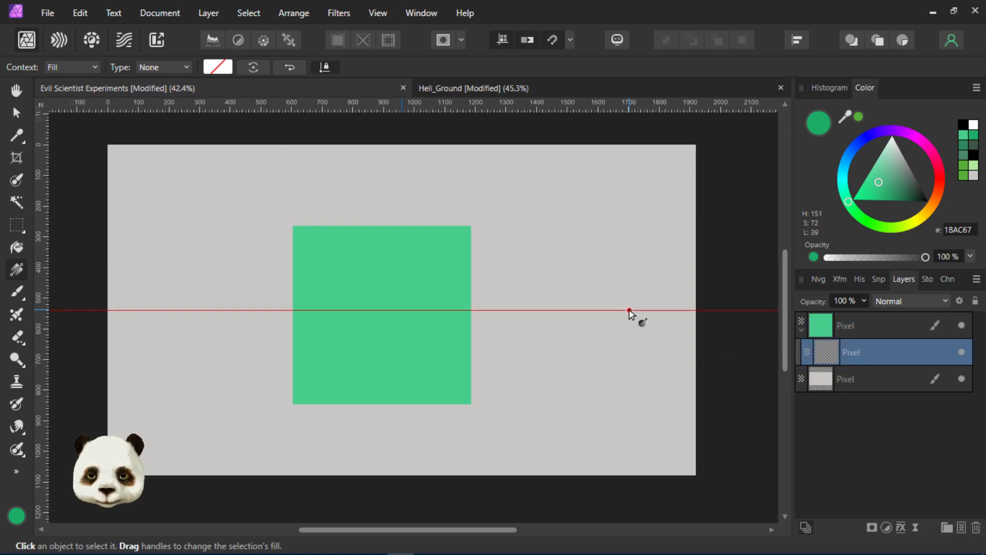
Paint loose dark green (1C402F) strokes across the square on the clipped layer and smudge them into a soft texture
drag(908, 184, 916, 191)
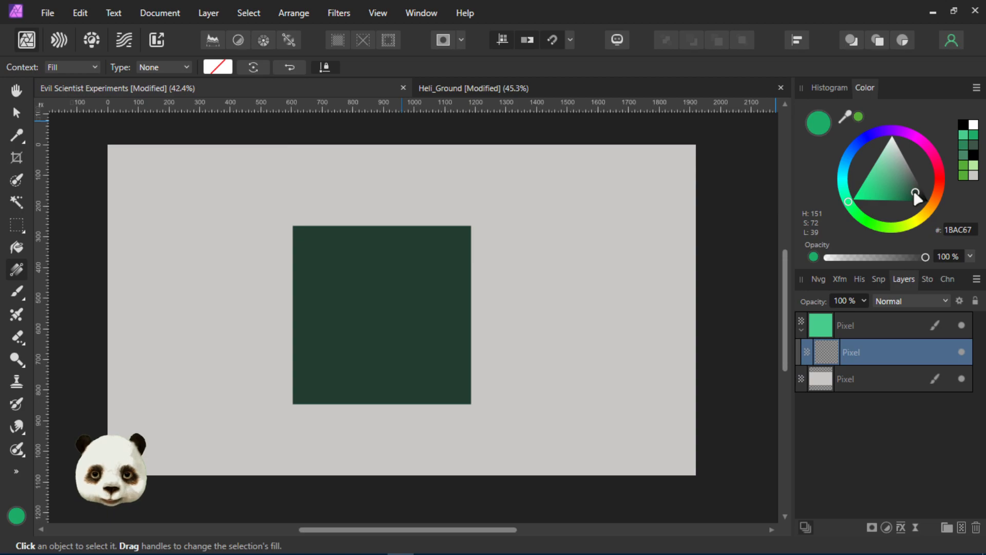
key(b)
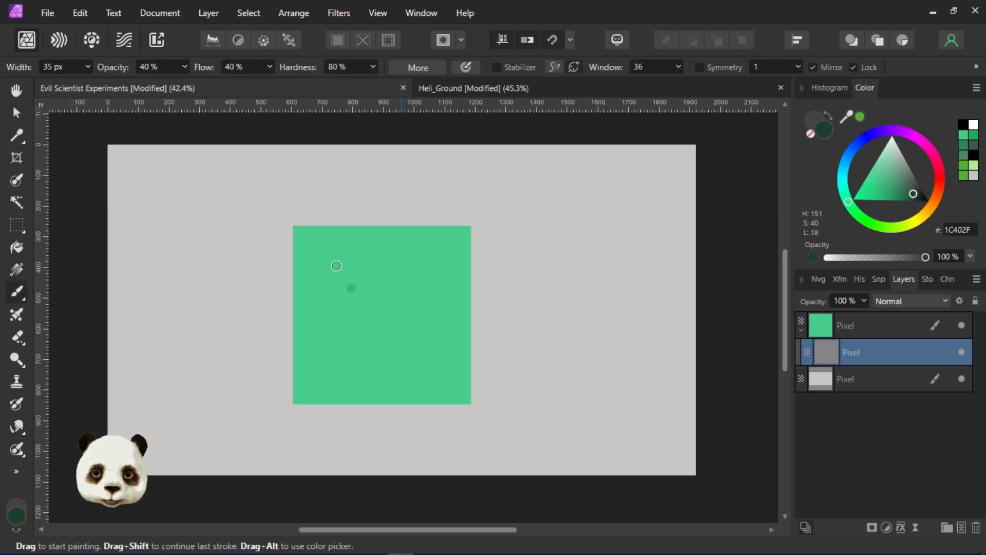
mouse_move(389, 229)
mouse_down()
mouse_move(403, 284)
mouse_move(464, 302)
mouse_move(466, 341)
mouse_move(407, 416)
mouse_move(289, 378)
mouse_move(299, 295)
mouse_move(330, 277)
mouse_move(341, 245)
mouse_move(393, 392)
mouse_up()
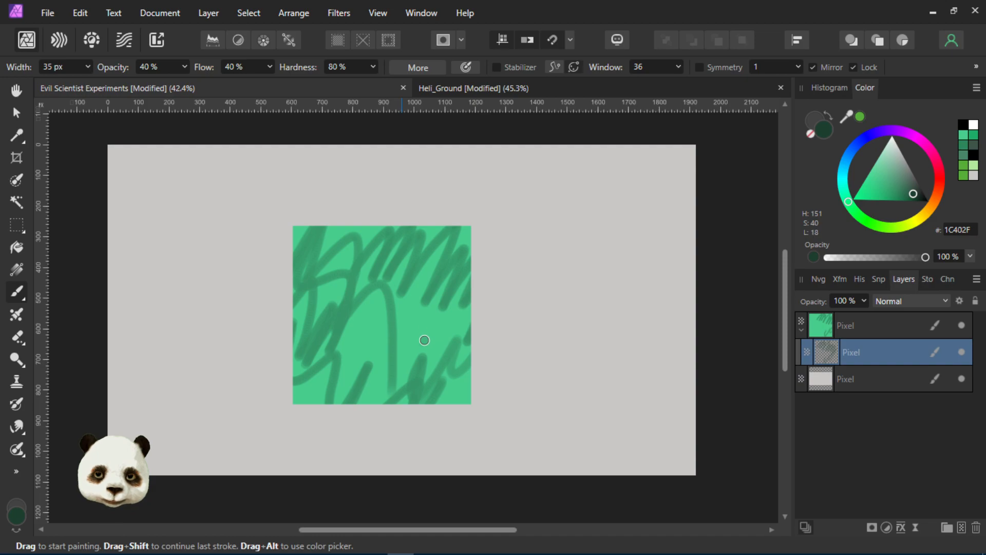
key(r)
mouse_move(410, 302)
mouse_down()
mouse_move(374, 286)
mouse_move(354, 305)
mouse_move(421, 257)
mouse_move(378, 267)
mouse_move(386, 280)
mouse_move(348, 230)
mouse_move(315, 234)
mouse_move(336, 359)
mouse_move(336, 307)
mouse_move(395, 331)
mouse_move(400, 404)
mouse_move(460, 377)
mouse_move(467, 272)
mouse_move(375, 312)
mouse_move(444, 267)
mouse_move(444, 221)
mouse_move(451, 248)
mouse_move(370, 353)
mouse_move(313, 369)
mouse_move(335, 306)
mouse_move(393, 377)
mouse_move(358, 335)
mouse_move(385, 353)
mouse_move(376, 388)
mouse_move(359, 395)
mouse_move(370, 361)
mouse_move(359, 373)
mouse_move(353, 326)
mouse_move(470, 254)
mouse_move(350, 283)
mouse_move(304, 321)
mouse_move(330, 293)
mouse_move(297, 288)
mouse_move(302, 247)
mouse_move(351, 249)
mouse_move(411, 224)
mouse_move(393, 243)
mouse_move(371, 213)
mouse_move(376, 298)
mouse_move(466, 267)
mouse_move(480, 250)
mouse_move(429, 250)
mouse_up()
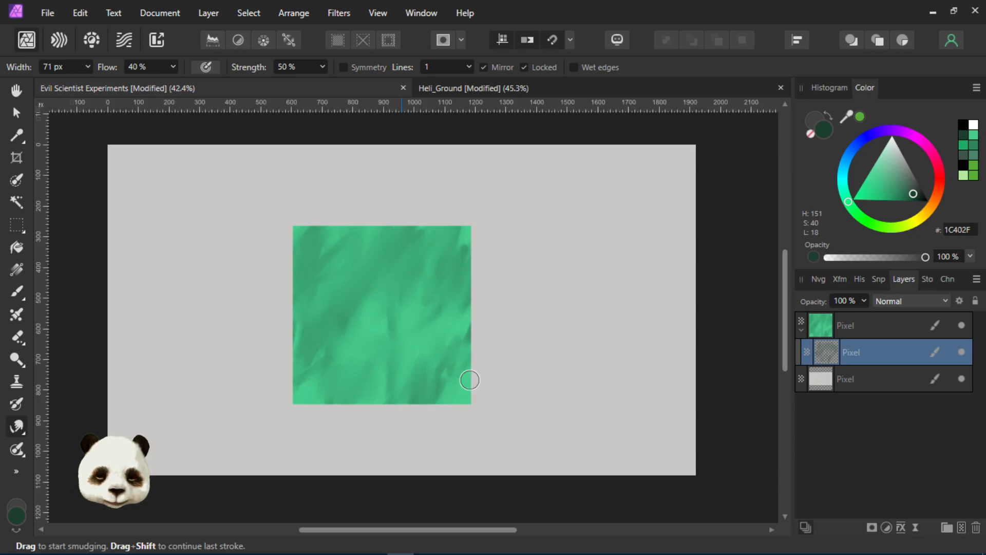
Add a pixel layer above the green square's layer and set the paint brush to 6 px with 100% opacity, flow and hardness
scroll(508, 355, up, 3)
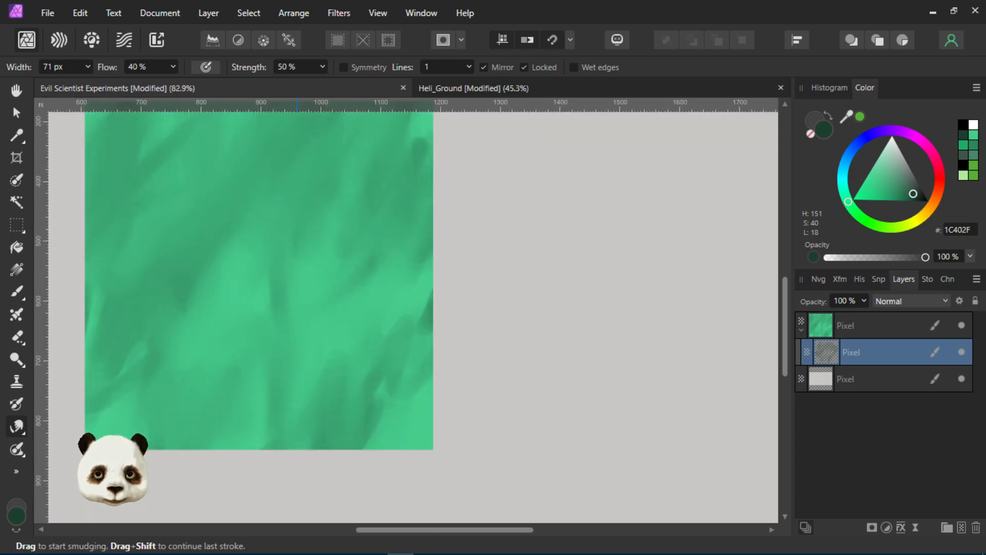
click(908, 332)
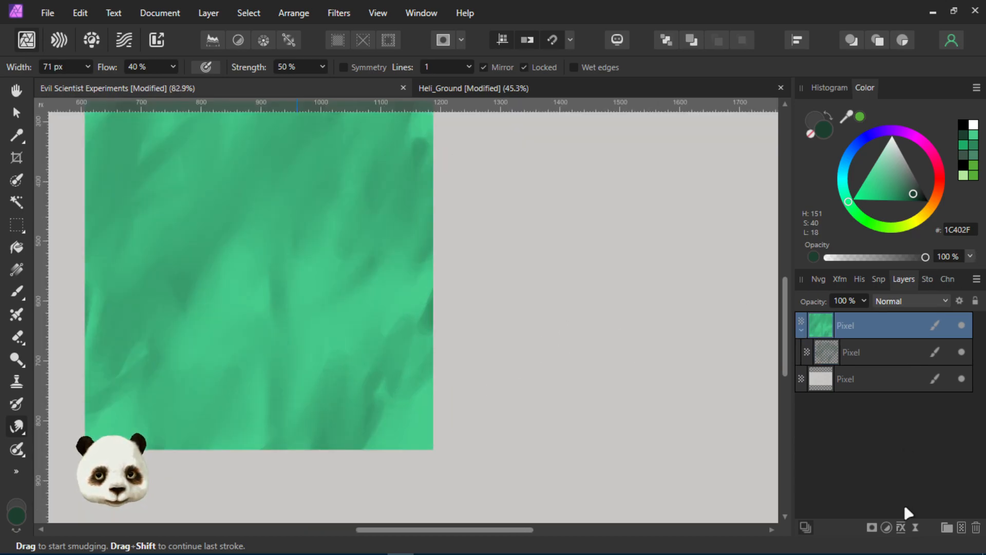
click(960, 527)
drag(655, 295, 398, 348)
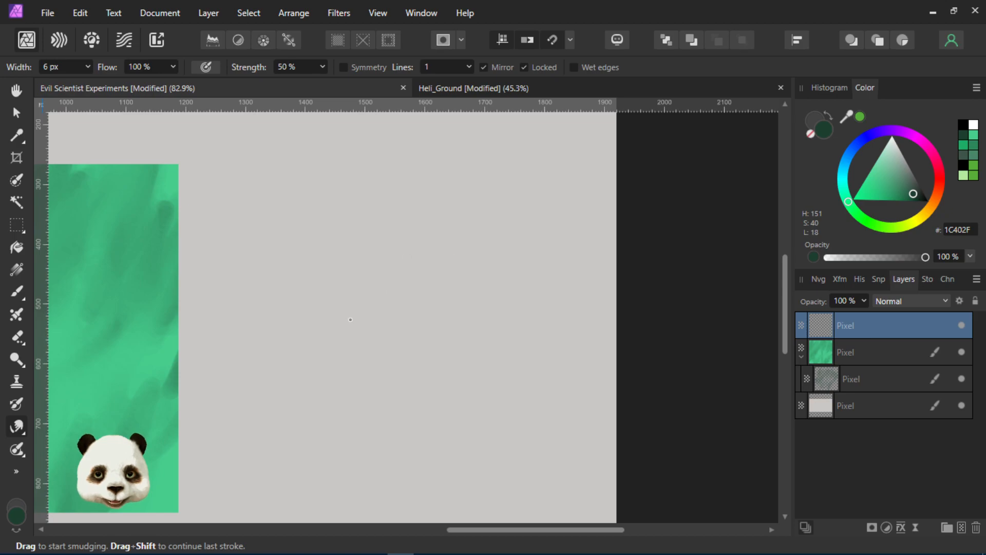
scroll(351, 319, up, 2)
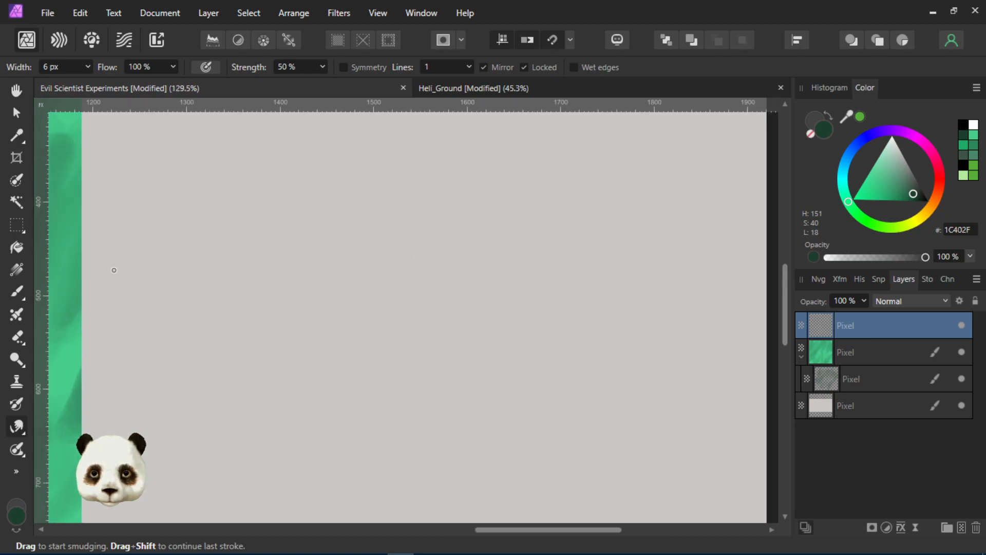
key(b)
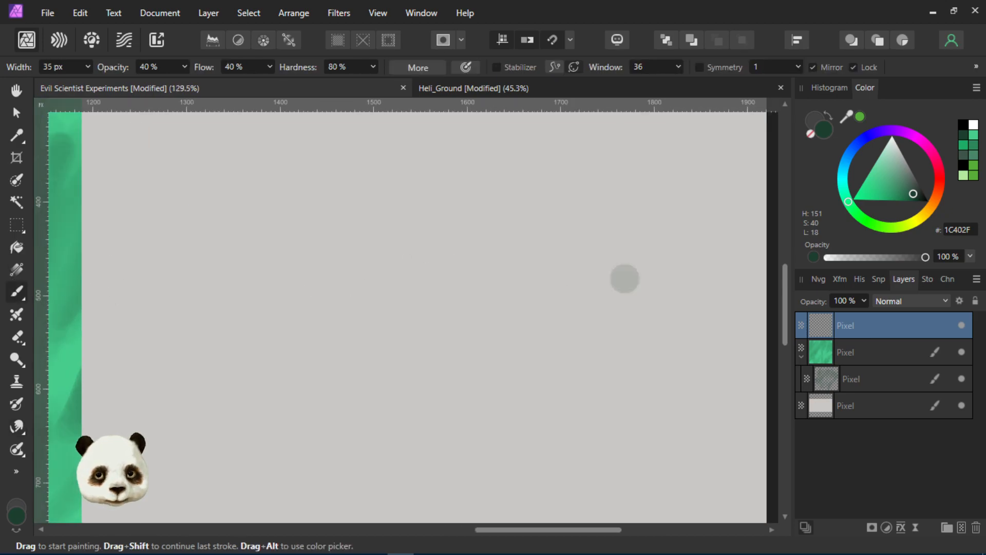
key(b)
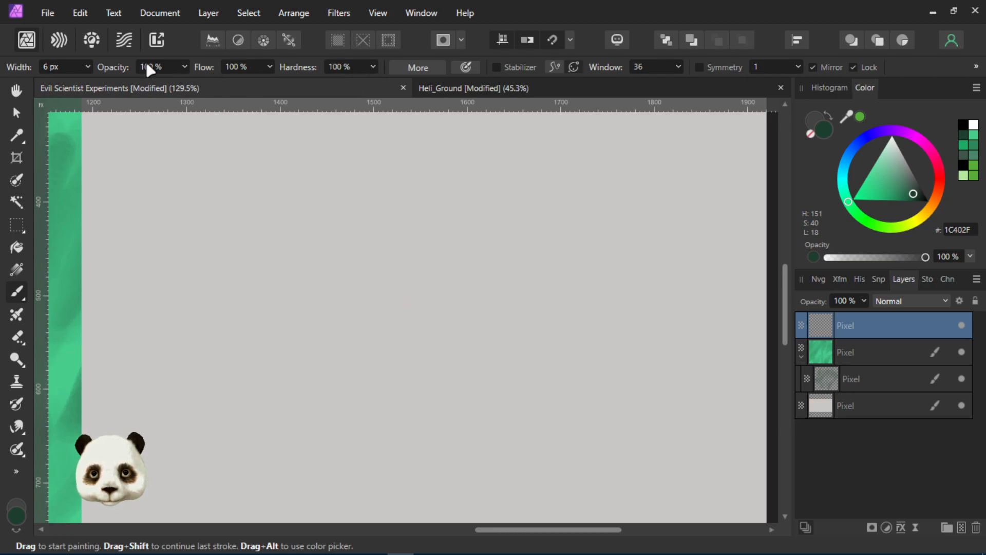
scroll(320, 318, up, 1)
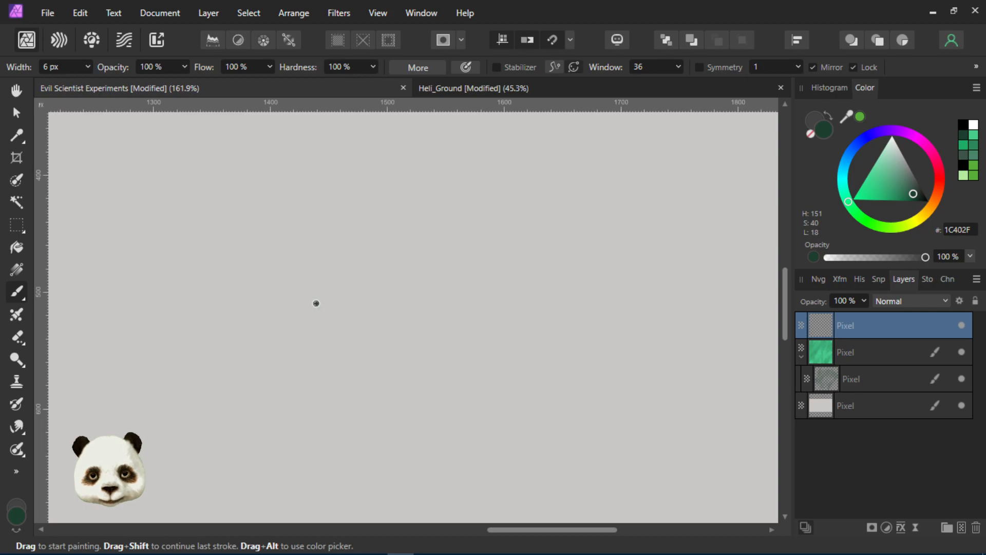
Try outlining an angular five-sided shape with thin dark green strokes on the empty canvas, and undo the strokes
mouse_move(303, 338)
mouse_down()
mouse_move(432, 168)
mouse_move(516, 194)
mouse_up()
mouse_move(304, 342)
mouse_down()
mouse_move(315, 414)
mouse_move(498, 335)
mouse_up()
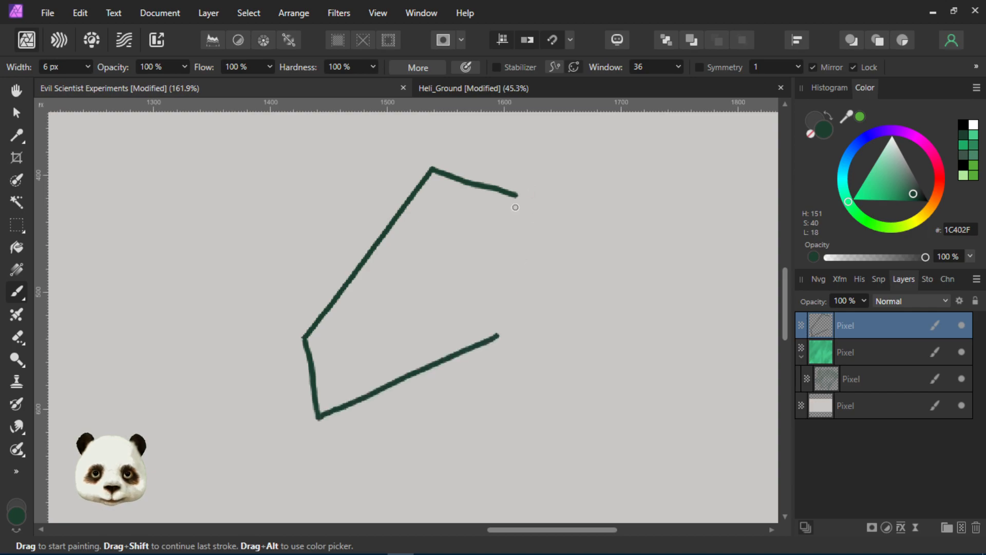
drag(516, 195, 506, 333)
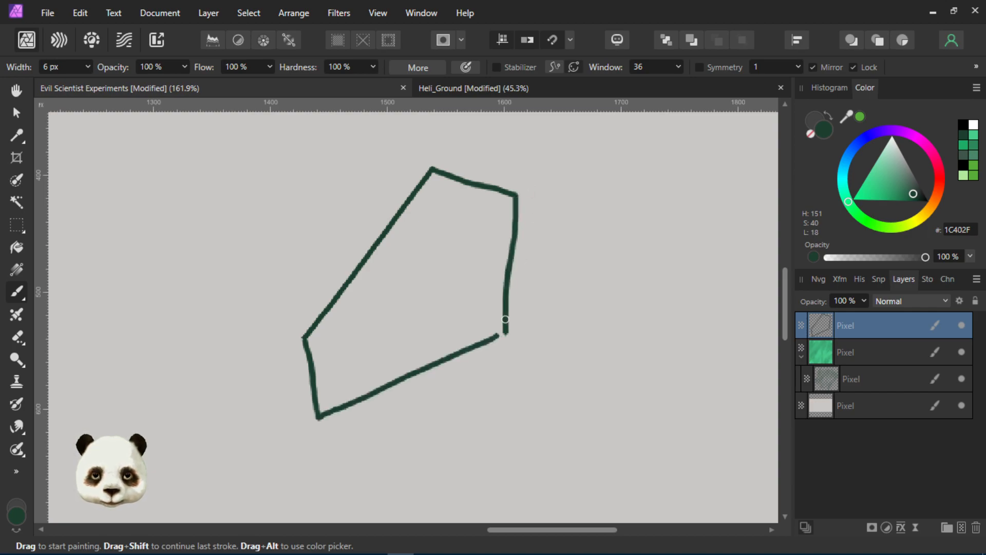
key(ctrl+z)
key(ctrl+z)
key(ctrl+z)
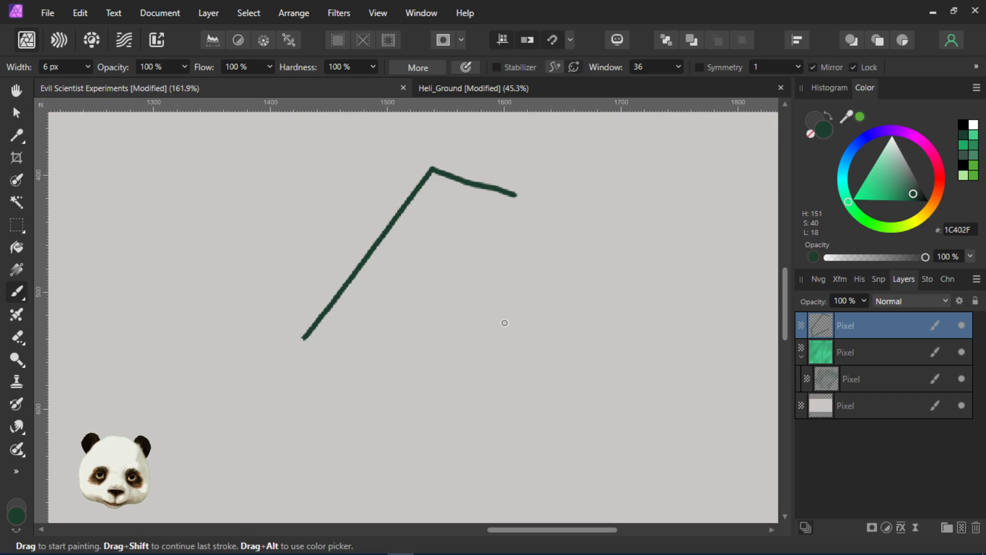
Block in a solid dark green parallelogram about 155 px wide and 325 px high beside the green square
click(508, 323)
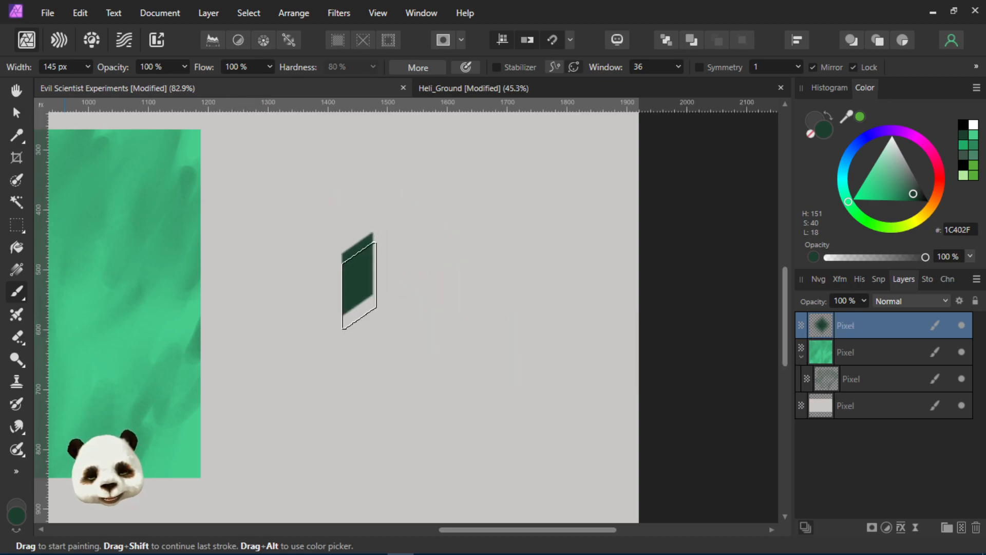
mouse_move(349, 269)
mouse_down()
mouse_move(342, 349)
mouse_move(343, 318)
mouse_move(386, 268)
mouse_move(347, 350)
mouse_move(394, 317)
mouse_move(387, 283)
mouse_move(358, 260)
mouse_move(393, 251)
mouse_move(389, 284)
mouse_move(395, 237)
mouse_move(394, 280)
mouse_move(383, 268)
mouse_move(344, 350)
mouse_move(370, 326)
mouse_move(344, 348)
mouse_move(389, 327)
mouse_move(384, 293)
mouse_move(398, 239)
mouse_move(390, 322)
mouse_up()
click(234, 196)
mouse_move(144, 234)
mouse_down()
mouse_move(271, 315)
mouse_move(455, 412)
mouse_move(467, 410)
mouse_move(484, 341)
mouse_move(409, 303)
mouse_move(398, 286)
mouse_move(275, 379)
mouse_move(460, 365)
mouse_move(550, 267)
mouse_move(657, 236)
mouse_up()
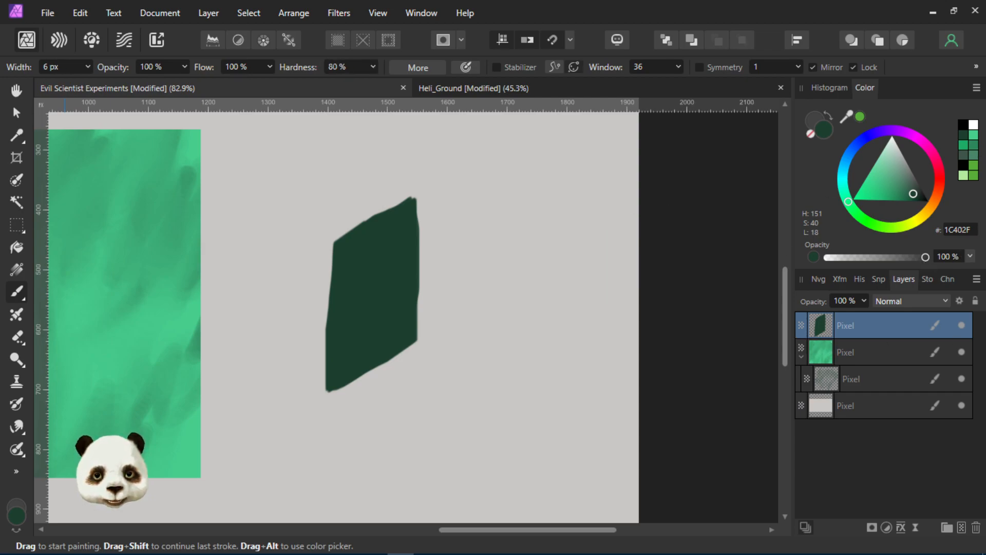
Enlarge the brush to 105 px and block in a larger solid slanted shape beside the parallelogram, undoing the stray last stroke
key(bracketright)
key(bracketright)
key(bracketright)
key(bracketright)
key(bracketright)
key(bracketright)
key(bracketright)
key(bracketright)
click(399, 297)
drag(476, 286, 529, 380)
mouse_move(510, 275)
mouse_down()
mouse_move(479, 272)
mouse_move(583, 219)
mouse_move(567, 248)
mouse_move(571, 342)
mouse_move(551, 367)
mouse_move(487, 299)
mouse_move(478, 405)
mouse_move(494, 420)
mouse_move(483, 426)
mouse_move(568, 372)
mouse_move(507, 420)
mouse_move(539, 391)
mouse_move(535, 307)
mouse_move(522, 298)
mouse_move(507, 347)
mouse_move(478, 379)
mouse_move(502, 409)
mouse_up()
drag(595, 433, 645, 436)
key(ctrl+z)
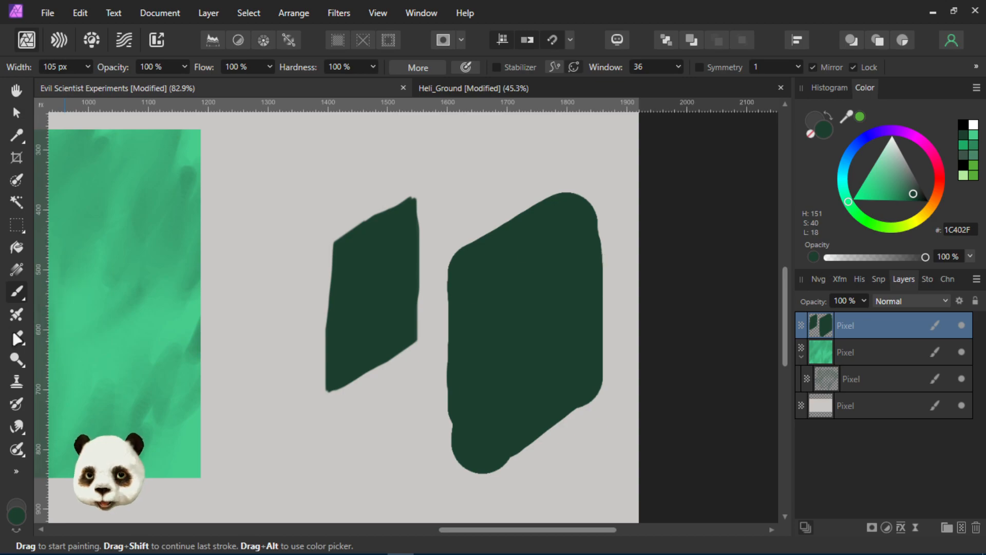
Switch to the eraser, enlarge it to 46 px, and trim the upper-right corner of the smaller parallelogram
key(e)
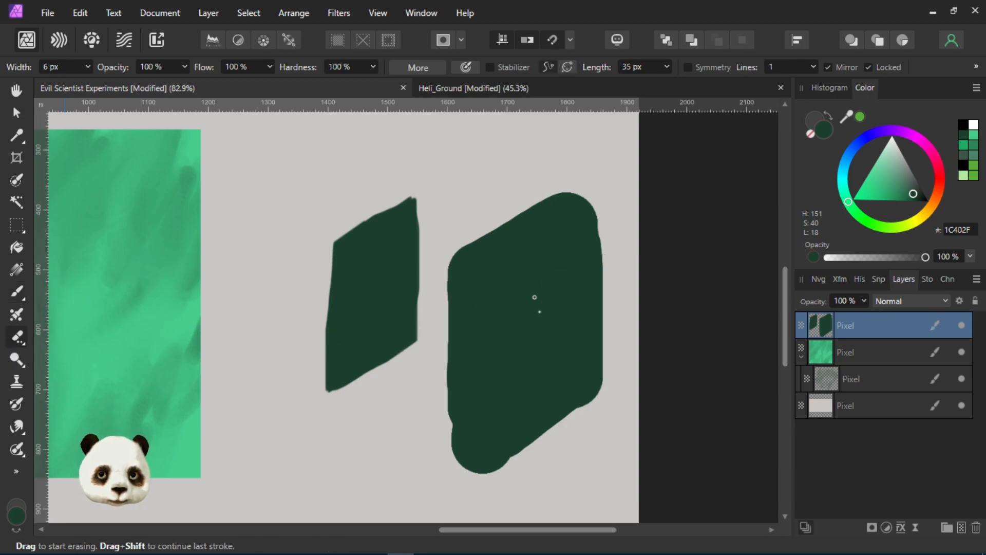
key(bracketright)
key(bracketright)
key(bracketright)
key(bracketright)
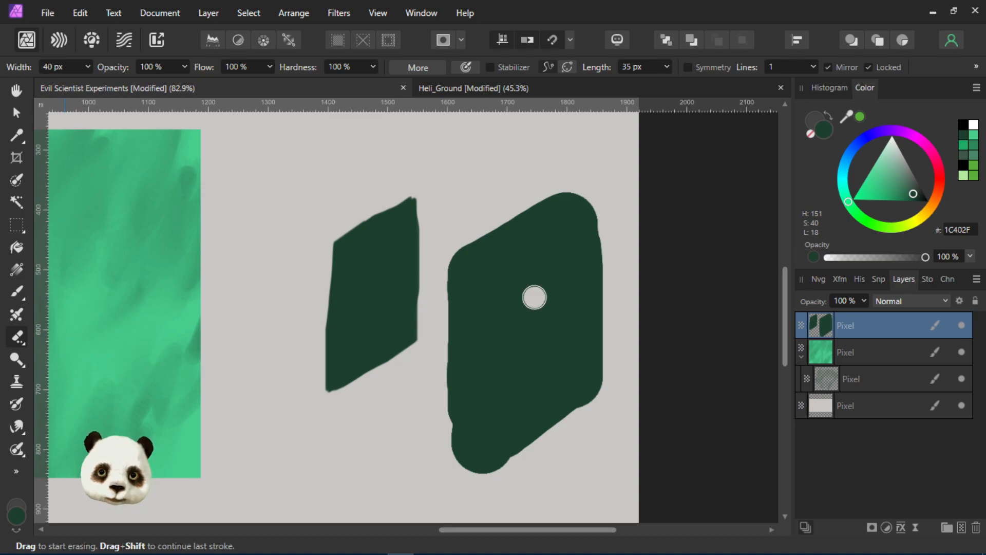
key(bracketright)
mouse_move(425, 216)
mouse_down()
mouse_move(421, 200)
mouse_move(427, 212)
mouse_up()
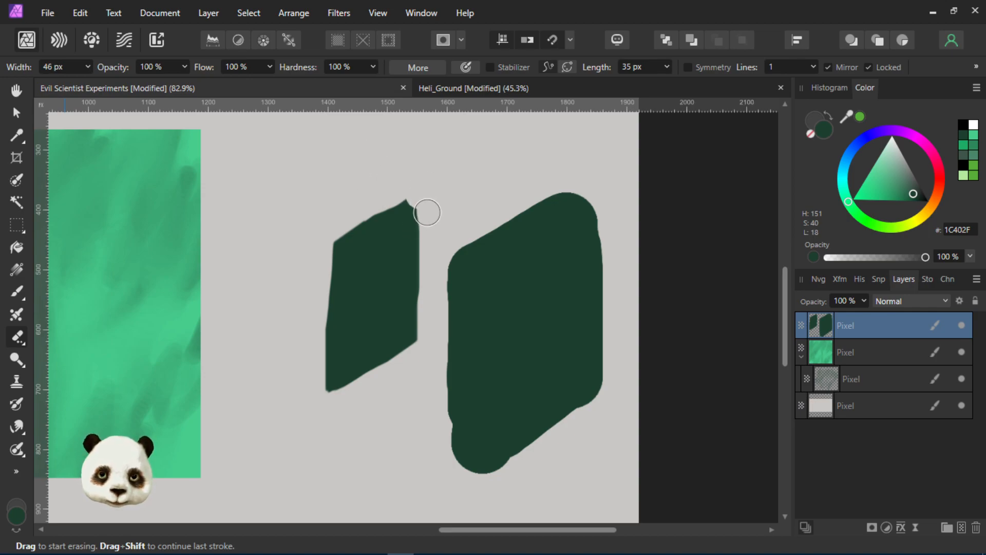
Enlarge the eraser to 184 px, carve away the smaller parallelogram's right side, and straighten the larger shape's left edge
key(bracketright)
key(bracketright)
key(bracketright)
key(bracketright)
key(bracketright)
key(bracketright)
key(bracketright)
key(bracketright)
key(bracketright)
key(bracketright)
click(416, 203)
mouse_move(430, 495)
mouse_down()
mouse_move(418, 488)
mouse_move(498, 400)
mouse_move(534, 426)
mouse_up()
drag(413, 287, 334, 146)
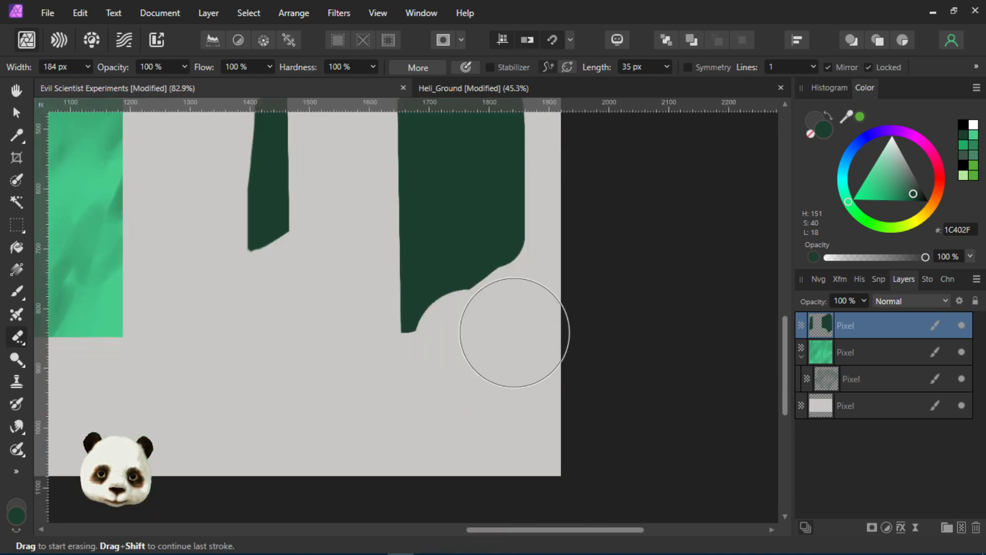
Undo the uneven cuts on the larger shape's lower edge and erase along it to leave a straight diagonal
shift+click(531, 275)
key(ctrl+z)
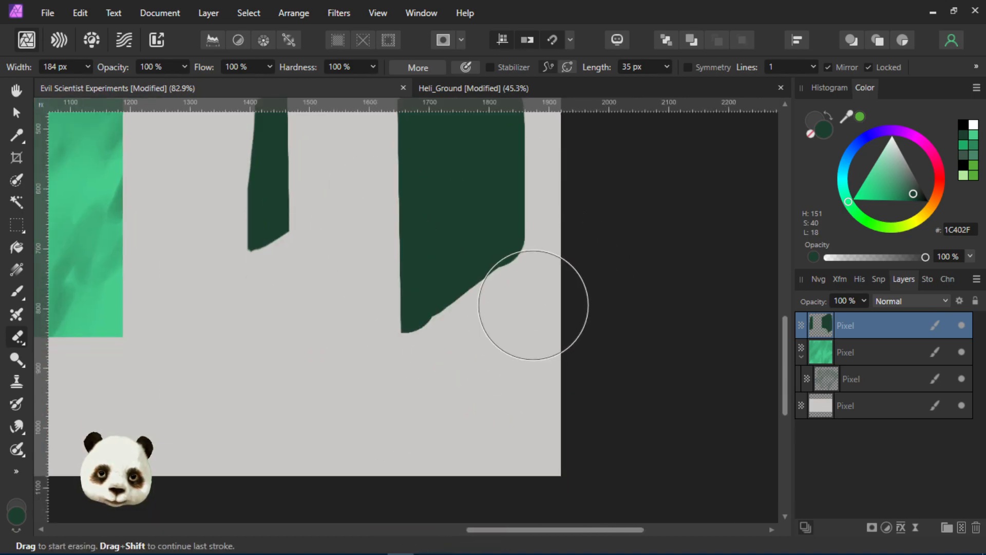
key(ctrl+z)
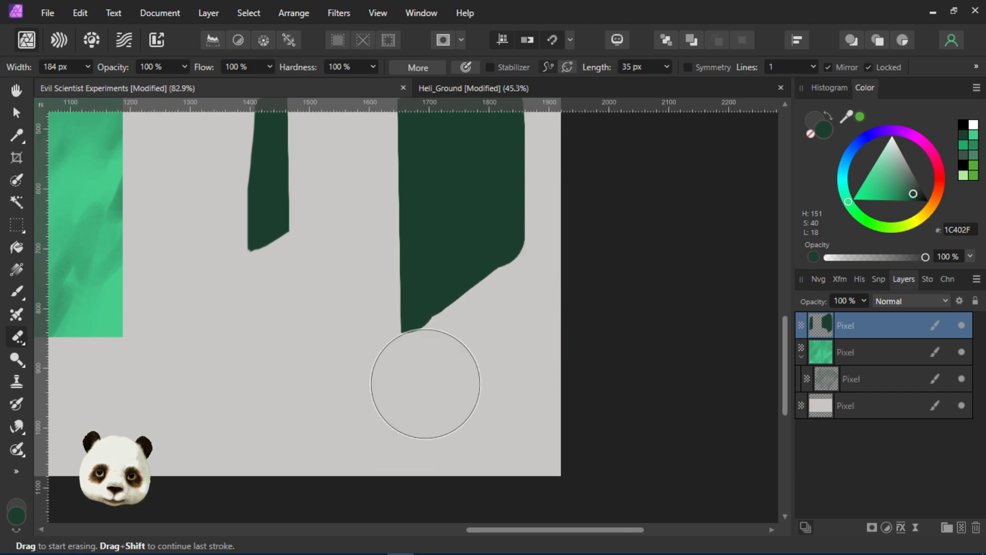
drag(444, 396, 377, 542)
click(399, 255)
key(ctrl+z)
Erase straight cuts along the larger shape's upper and right edges to form a clean parallelogram, undoing the scooped cuts
click(248, 246)
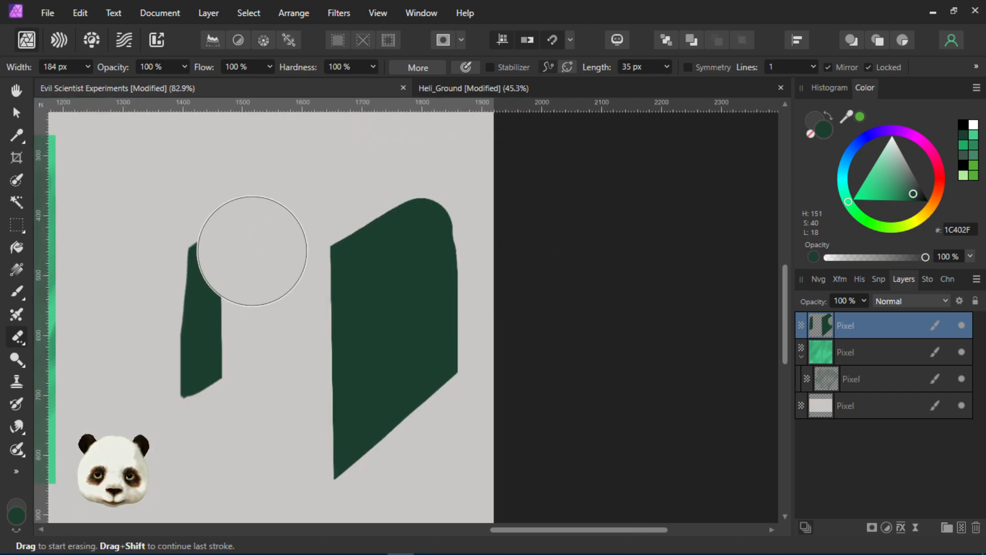
shift+click(447, 124)
drag(480, 171, 485, 441)
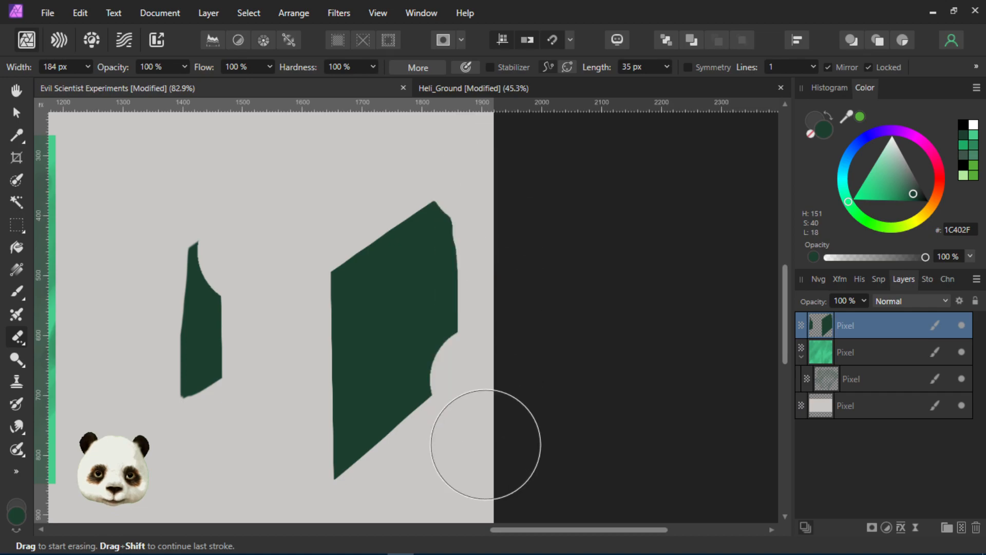
click(455, 301)
key(ctrl+z)
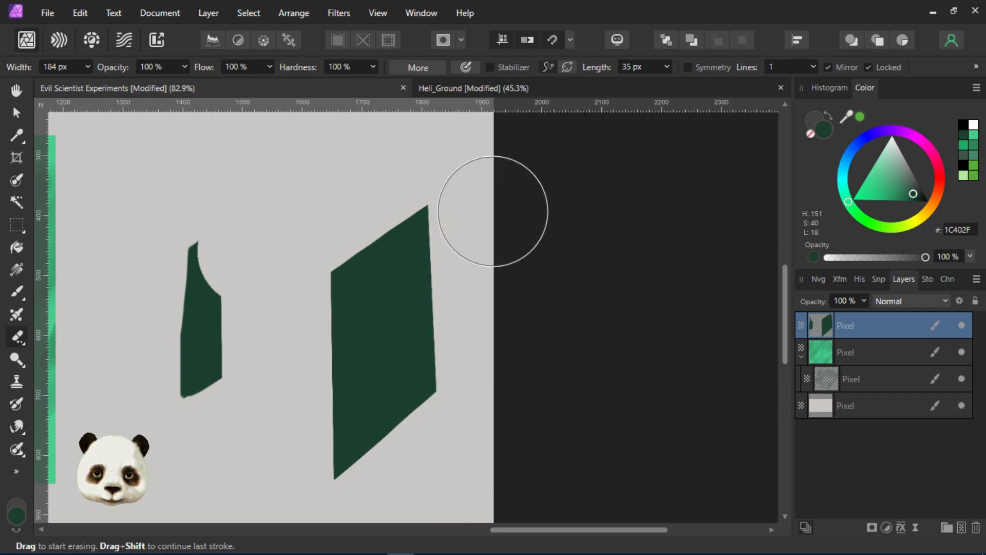
key(ctrl+shift+z)
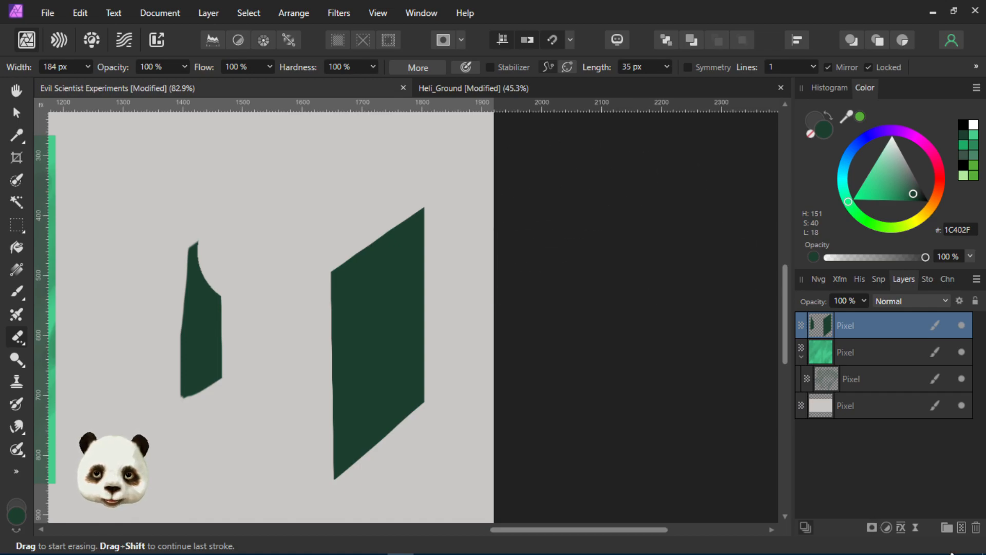
Add a new pixel layer, clip it inside the dark parallelogram layer, and switch to the paint brush
click(950, 515)
drag(886, 328, 852, 346)
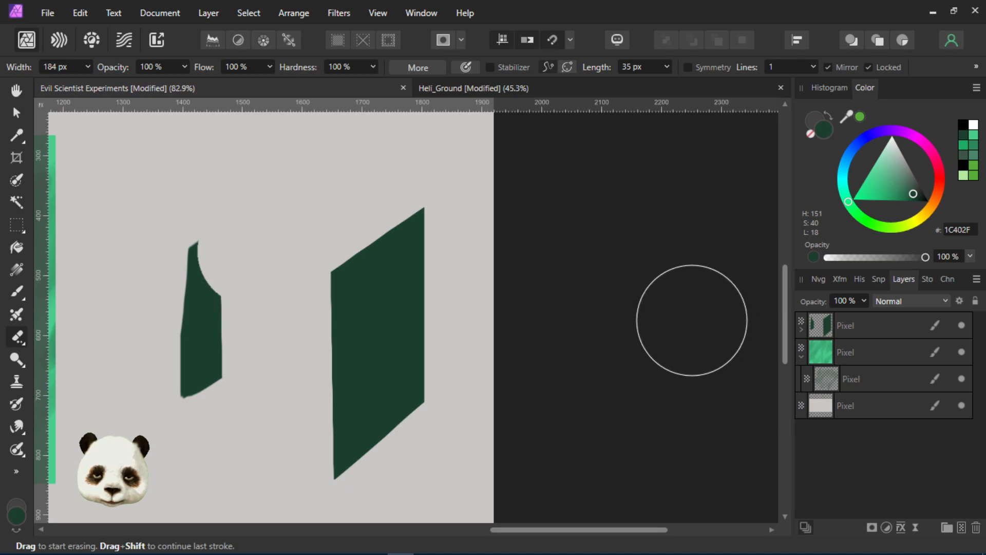
key(b)
click(801, 330)
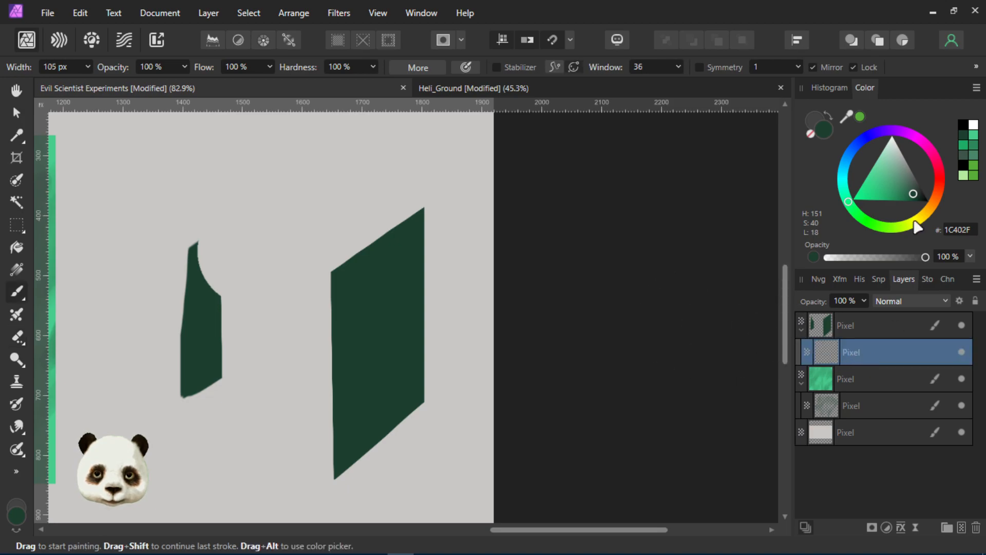
Choose light green 4ED393 and paint over the upper-right part of the larger parallelogram on the clipped layer with the 105 px brush
drag(895, 183, 878, 179)
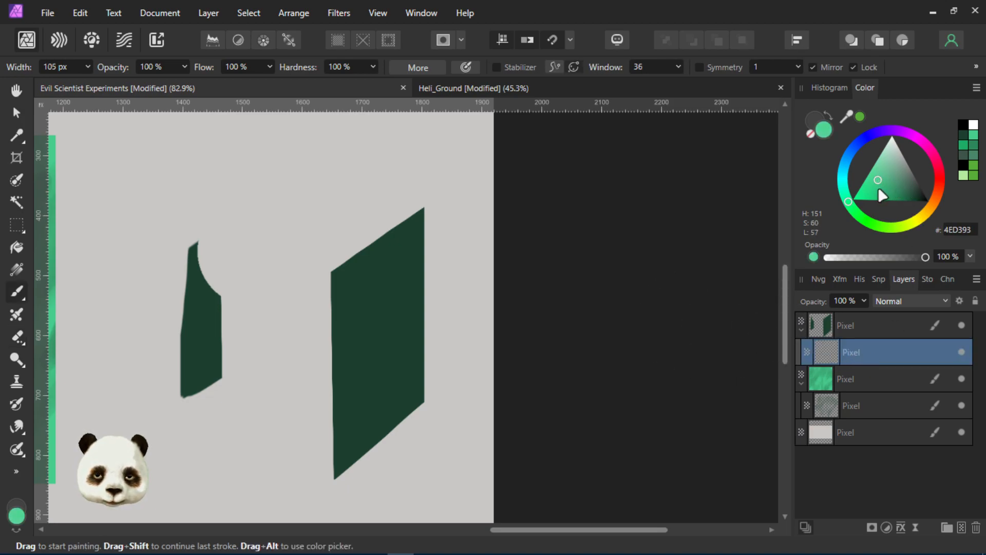
mouse_move(395, 216)
mouse_down()
mouse_move(387, 211)
mouse_move(378, 282)
mouse_move(414, 304)
mouse_move(403, 349)
mouse_up()
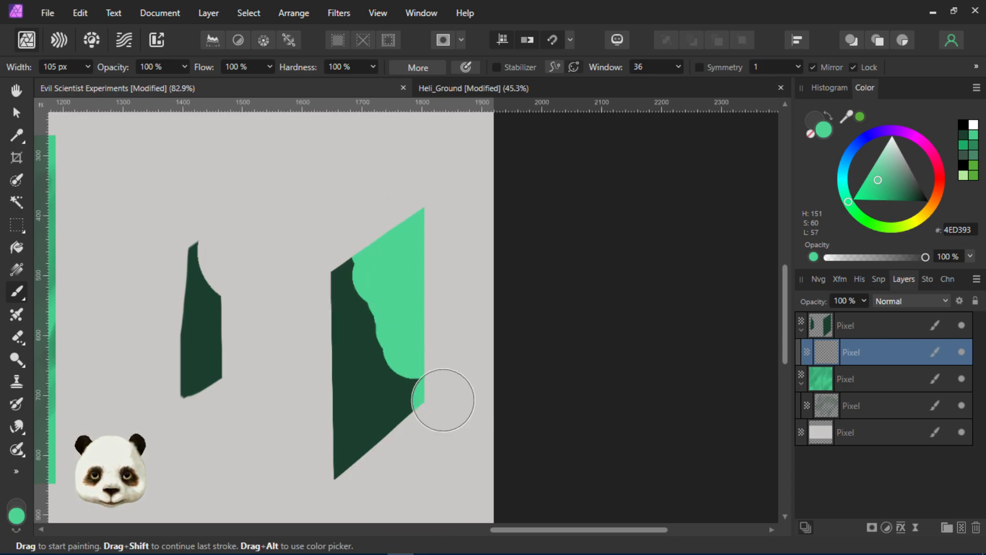
scroll(435, 343, down, 5)
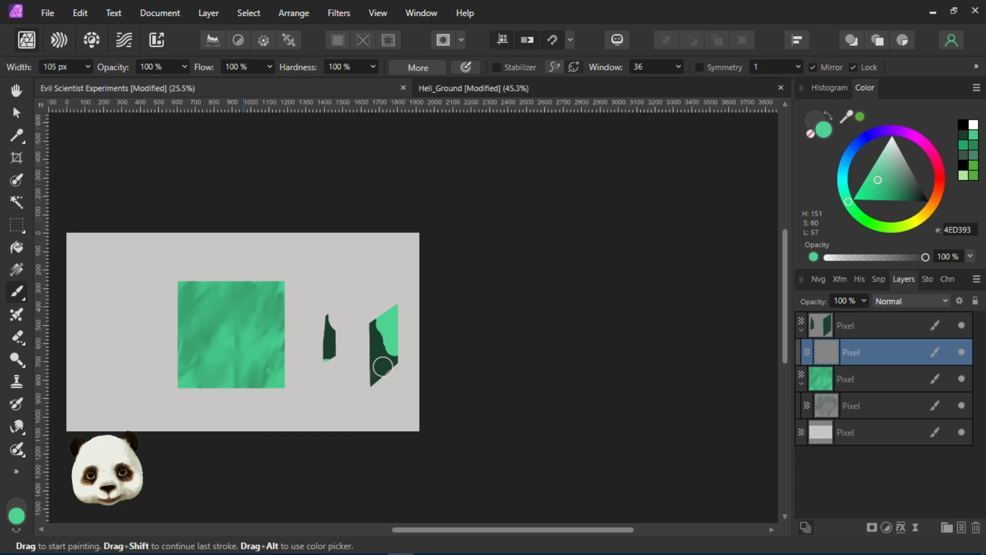
Delete the parallelogram layer and the green square layer together with their clipped layers, keeping only the grey background
click(876, 327)
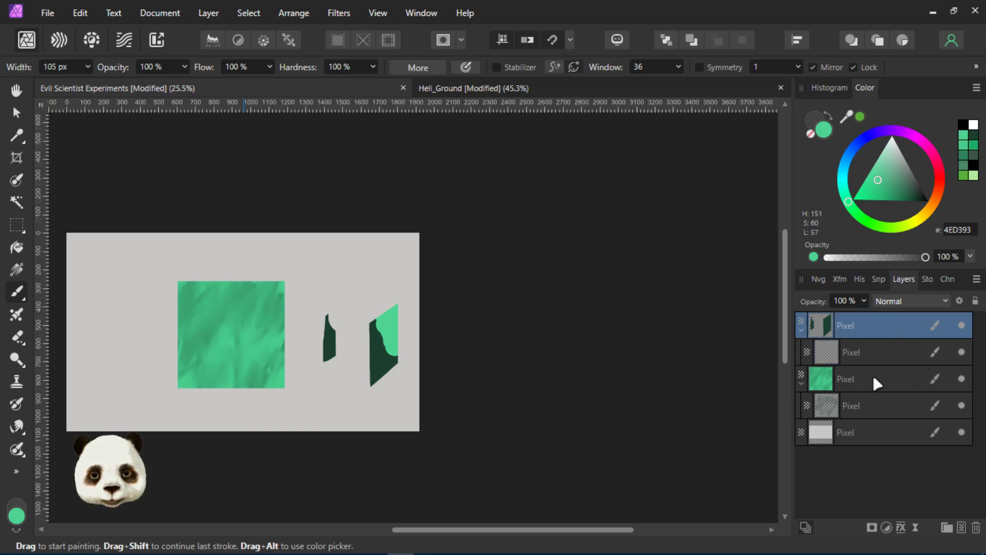
ctrl+click(874, 379)
key(Delete)
scroll(83, 319, up, 2)
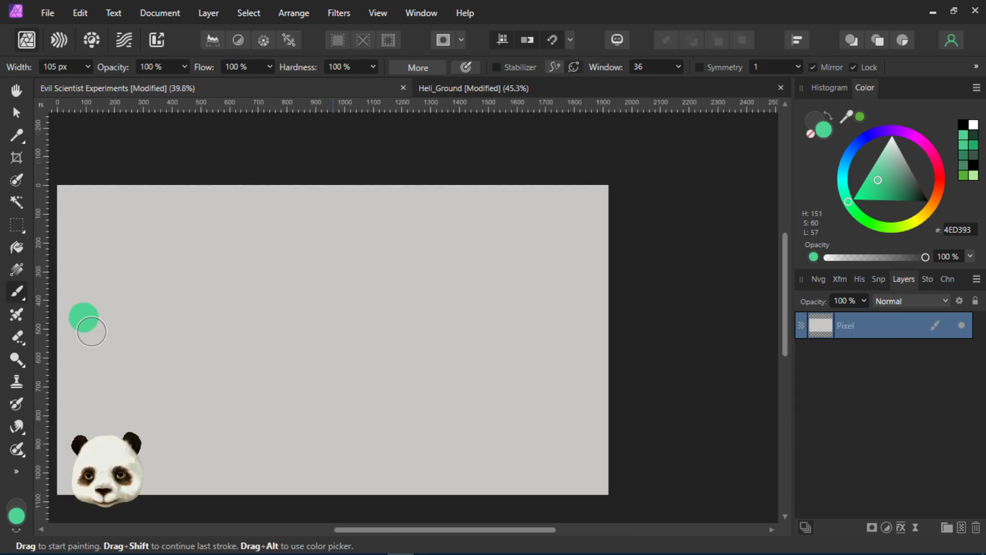
Draw a closed seven-node curve about 890 px wide and 470 px high with the Pen tool, pointed at its left end
key(p)
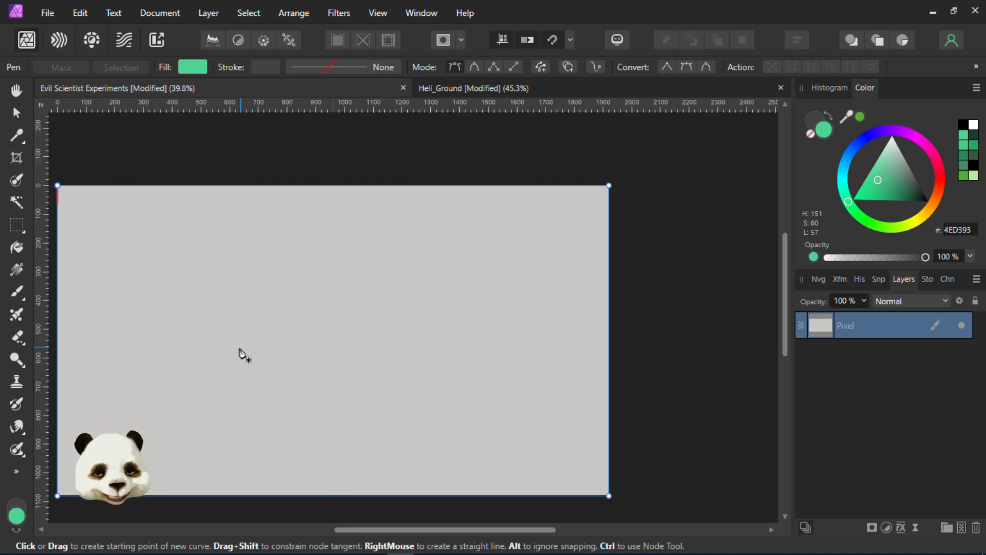
click(187, 322)
drag(289, 267, 319, 271)
drag(385, 270, 417, 271)
drag(442, 302, 454, 325)
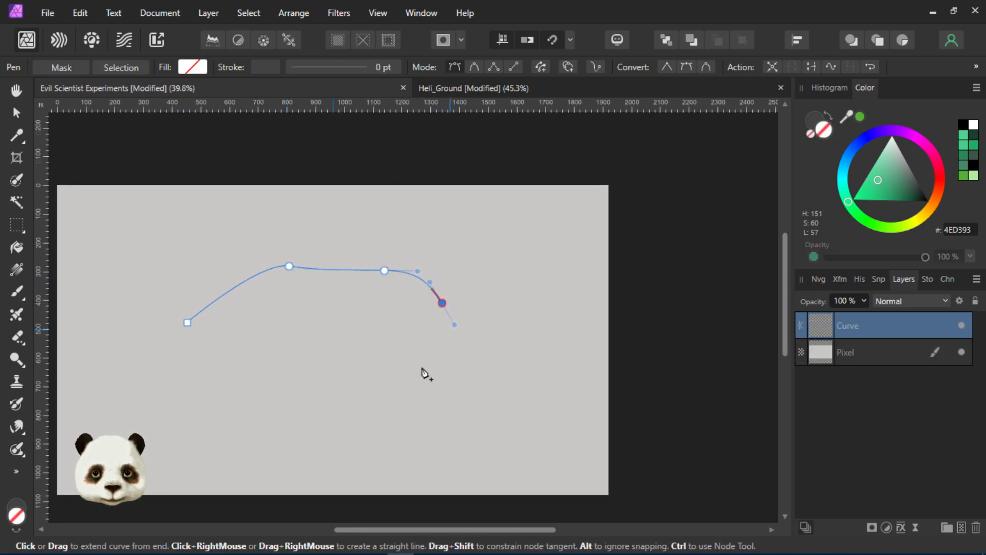
drag(402, 382, 395, 398)
drag(278, 400, 262, 397)
drag(247, 358, 224, 343)
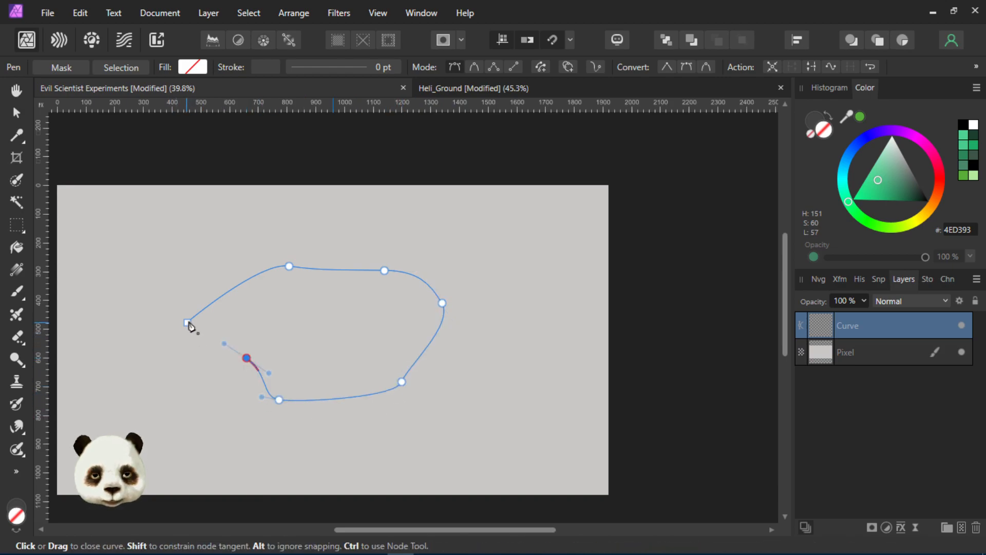
click(187, 323)
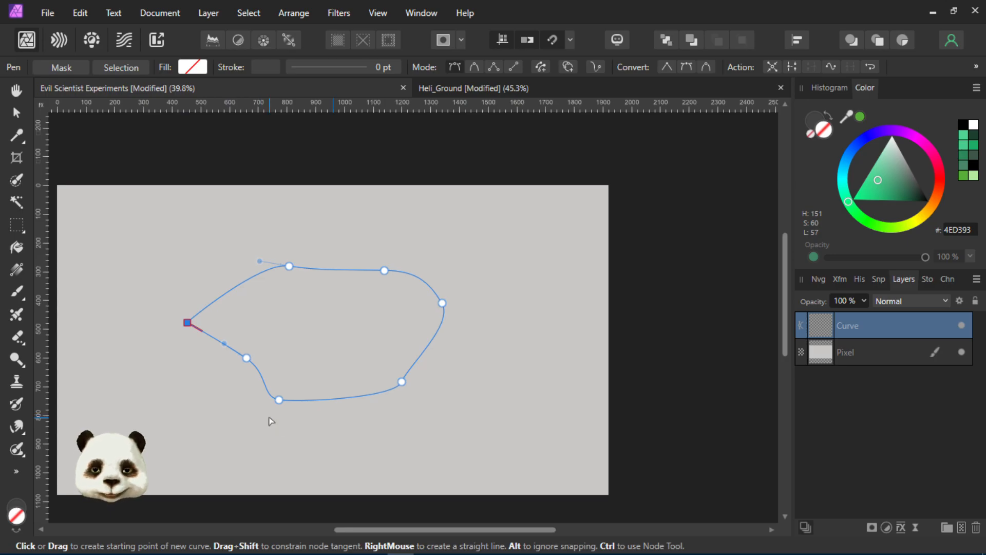
Add a new pixel layer clipped inside the closed curve and flood it with flat dark green using the Gradient tool
scroll(255, 418, up, 2)
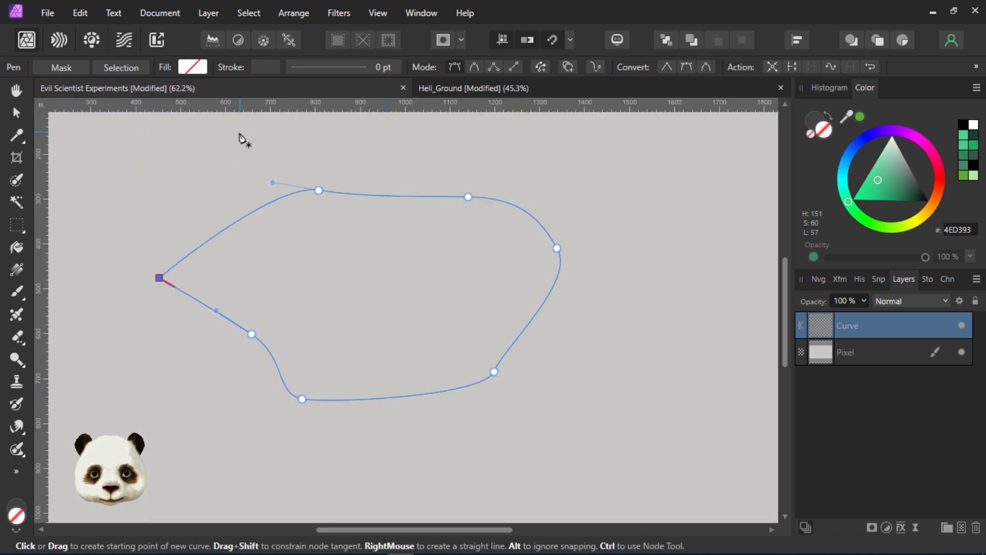
click(962, 527)
drag(890, 339, 810, 332)
click(801, 329)
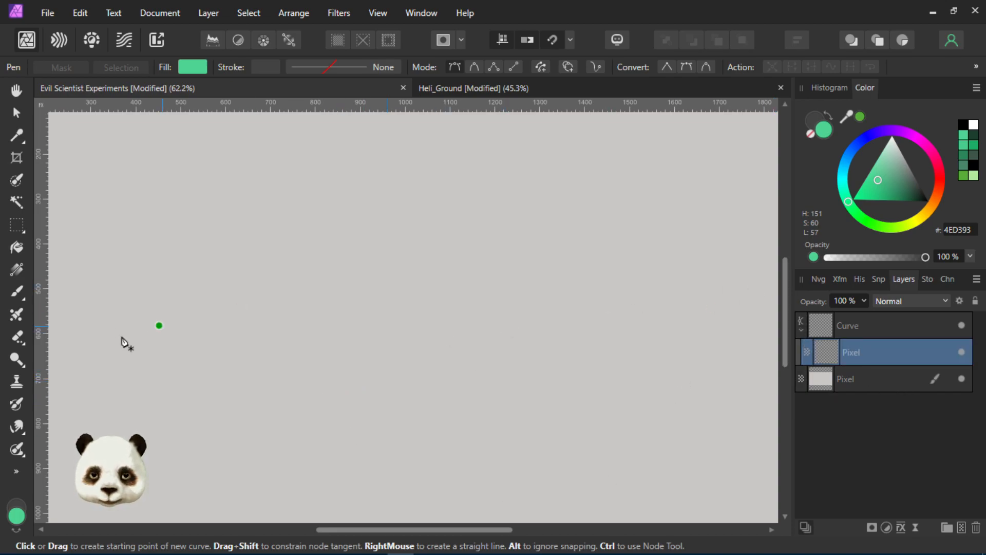
click(16, 269)
click(905, 187)
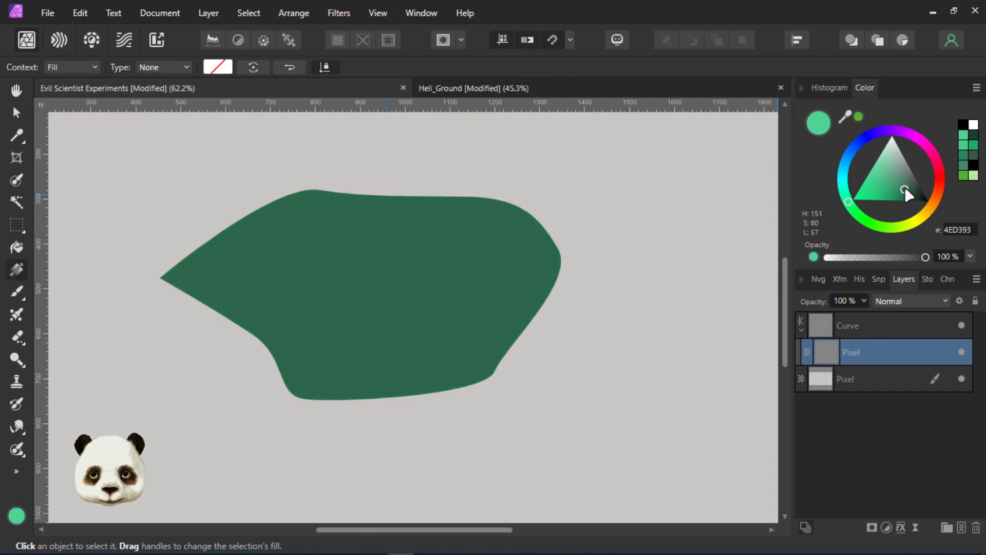
Reshape the upper-left edge of the green curve by moving its top-left node outward and pulling its handles into a rounder bulge
click(870, 322)
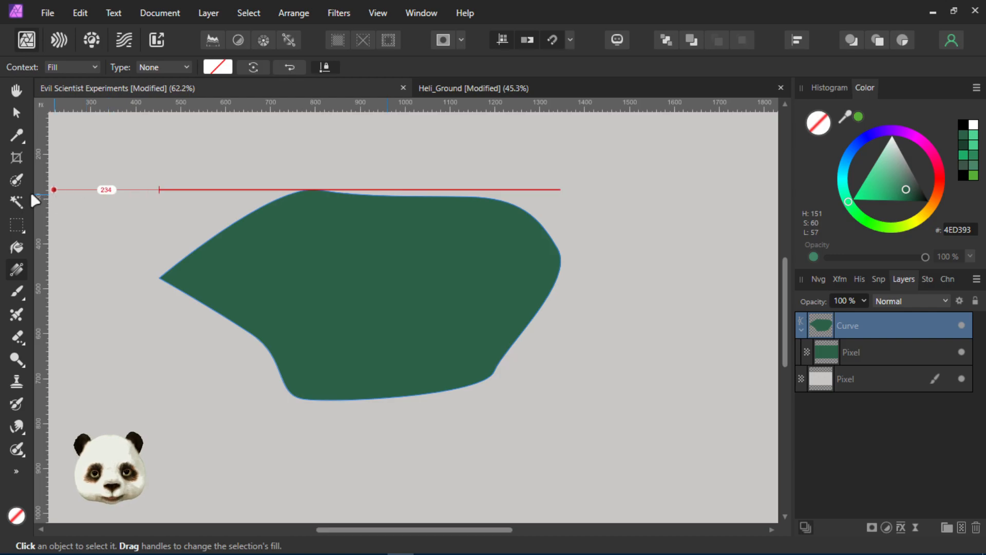
click(21, 467)
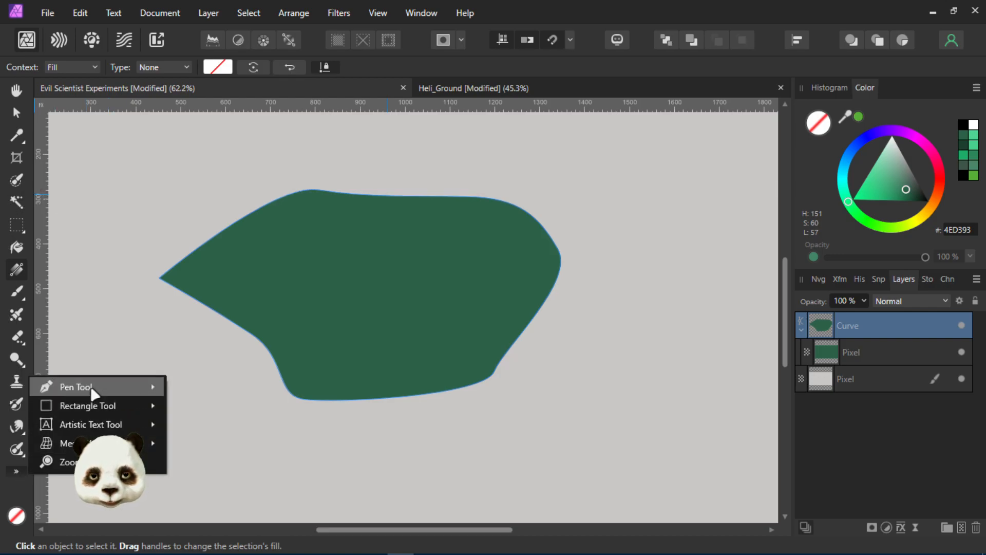
key(a)
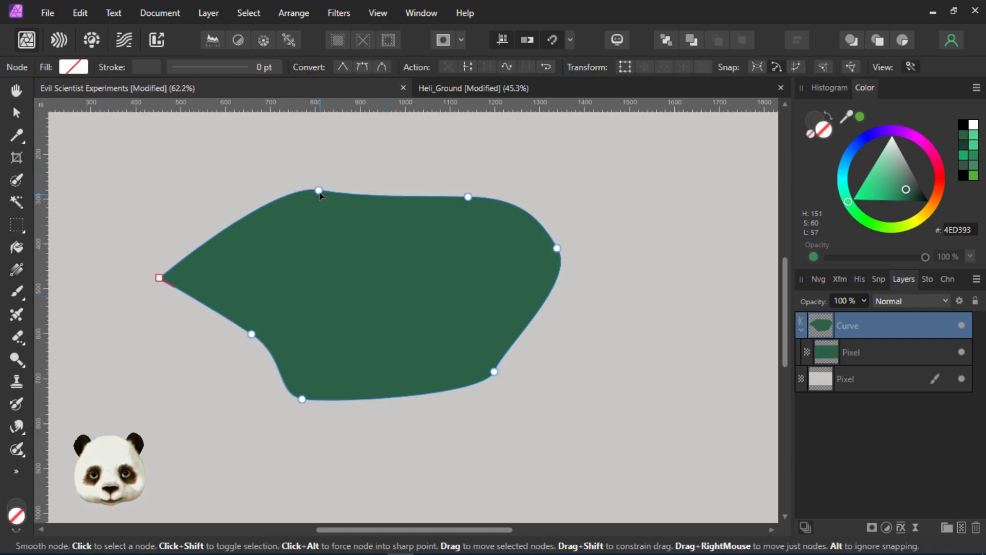
click(312, 190)
drag(314, 191, 377, 232)
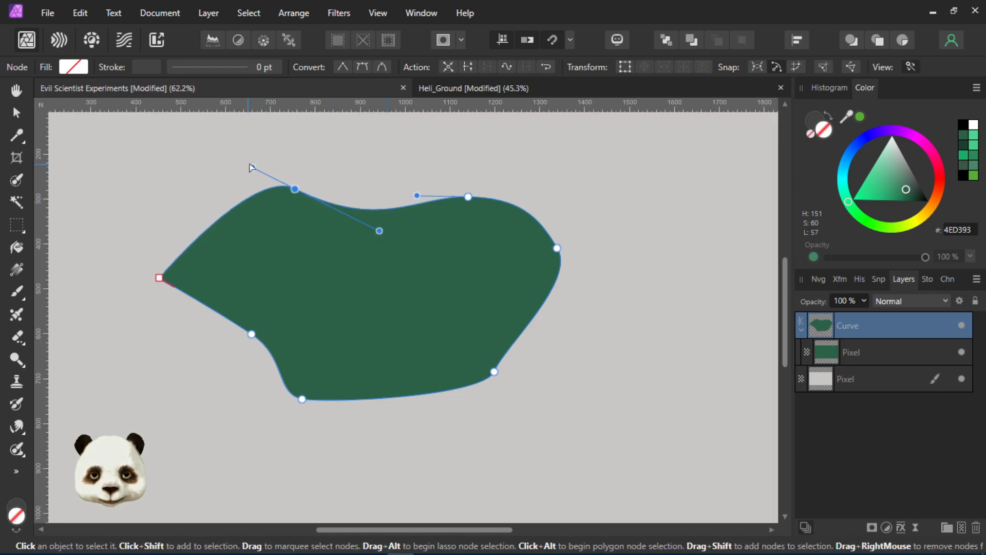
drag(254, 166, 205, 164)
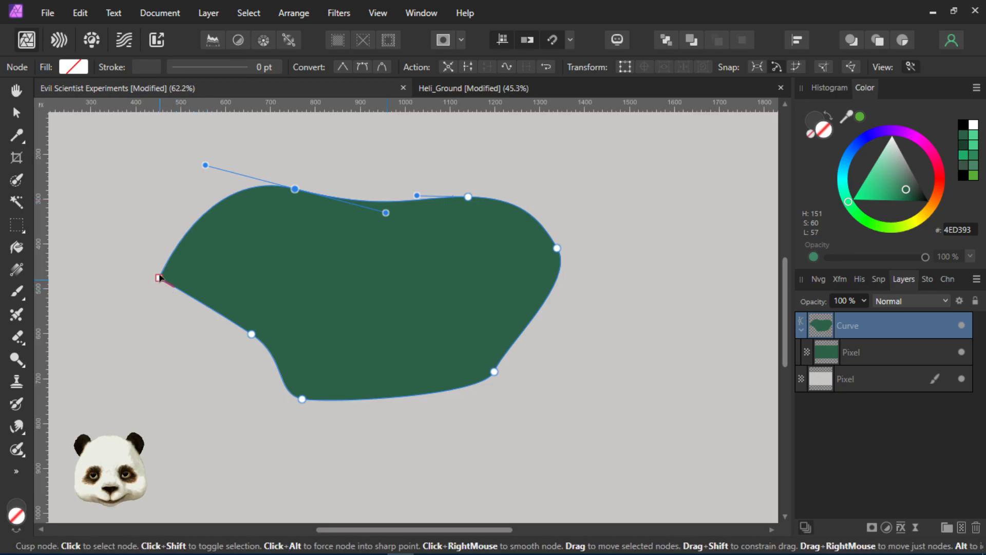
Extend the green curve's pointed left end outward, round its lower-left edge and underside into smooth bulges, and deselect the shape
drag(159, 278, 130, 243)
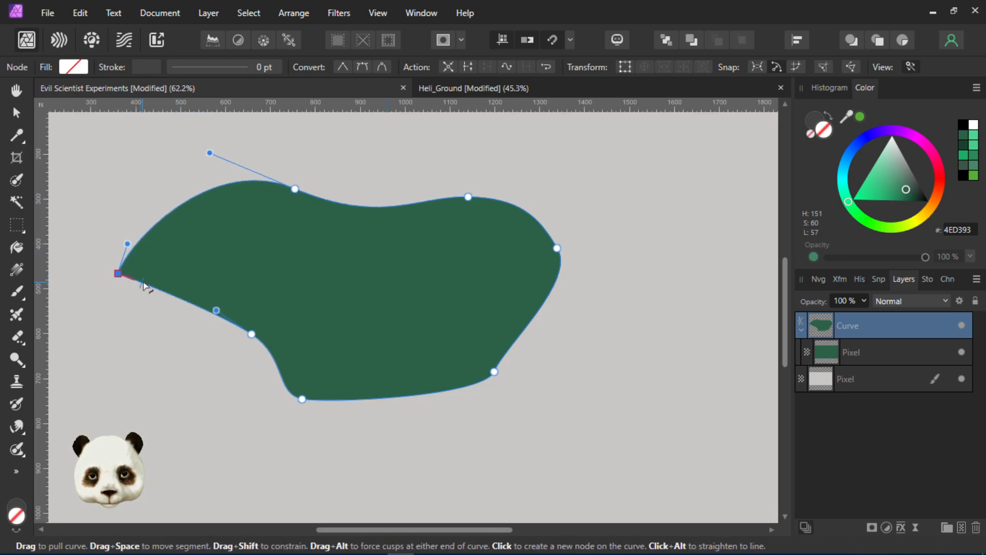
drag(148, 286, 145, 306)
mouse_move(217, 331)
mouse_down()
mouse_move(209, 341)
mouse_move(225, 341)
mouse_move(217, 341)
mouse_up()
drag(276, 394, 250, 389)
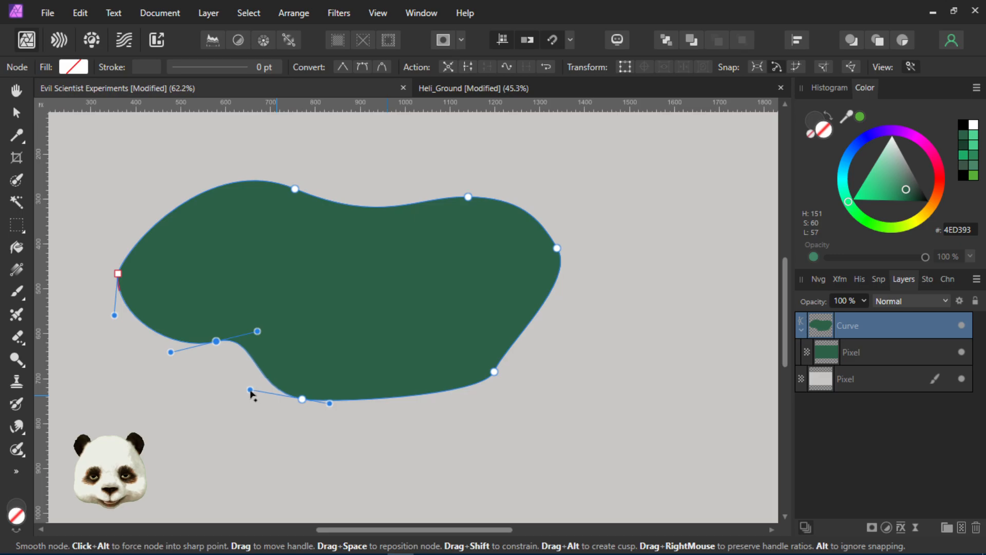
drag(323, 402, 355, 416)
scroll(539, 309, down, 3)
scroll(475, 283, up, 3)
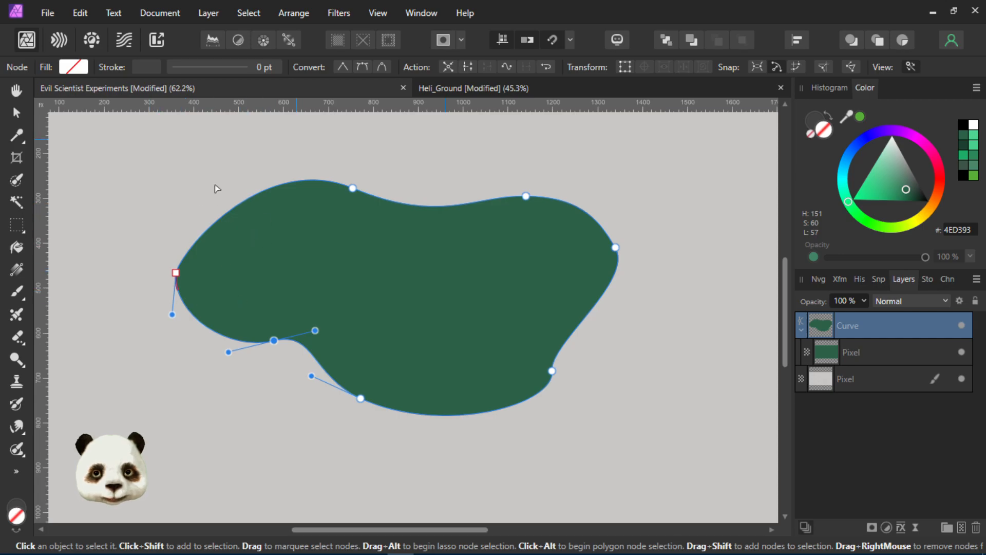
click(696, 338)
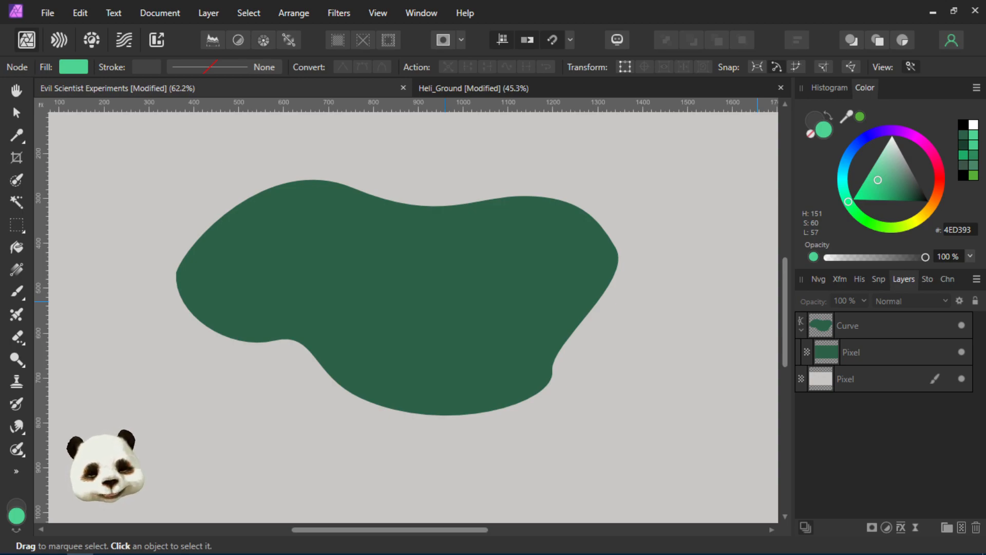
Flip the document horizontally to check the silhouette mirrored, and flip it back
scroll(522, 224, down, 2)
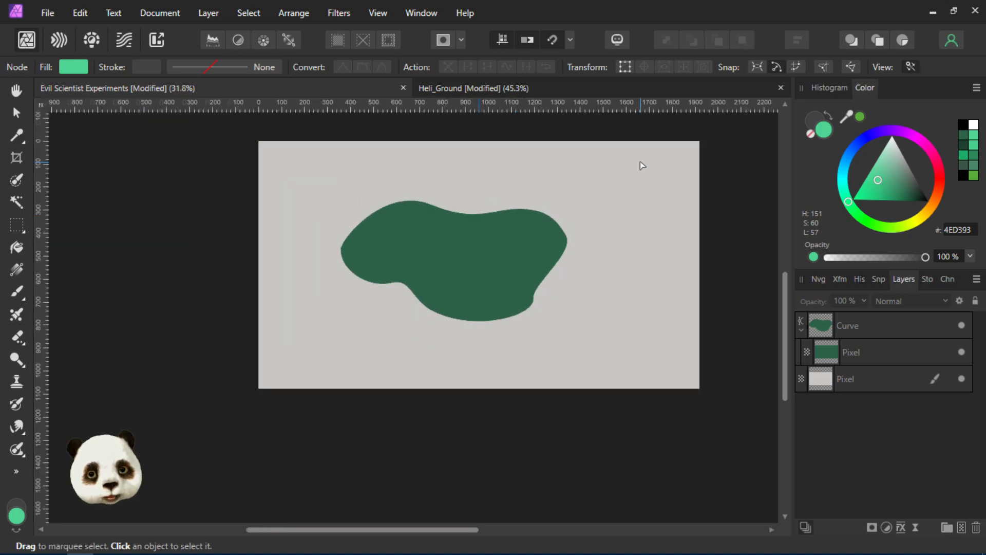
scroll(641, 166, up, 1)
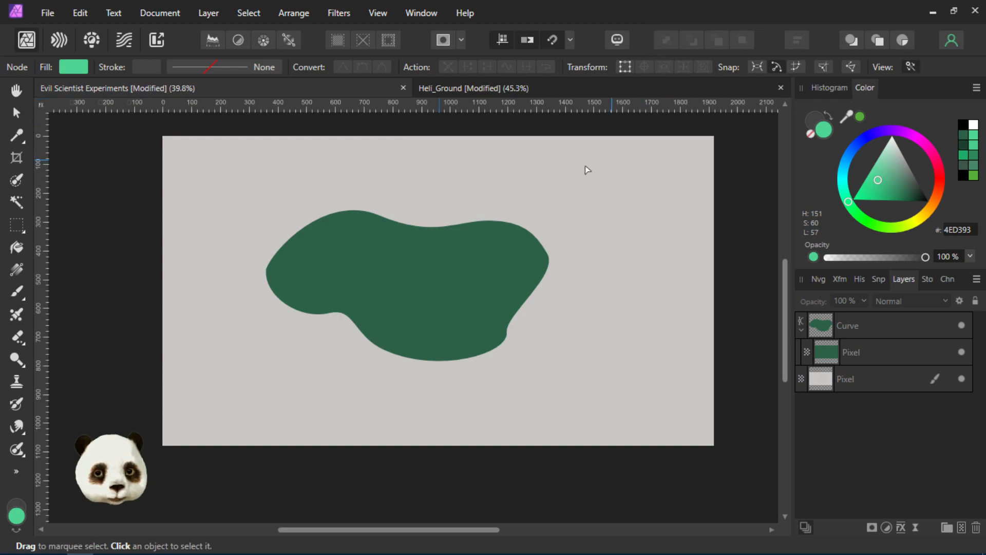
scroll(550, 190, right, 2)
scroll(549, 190, up, 1)
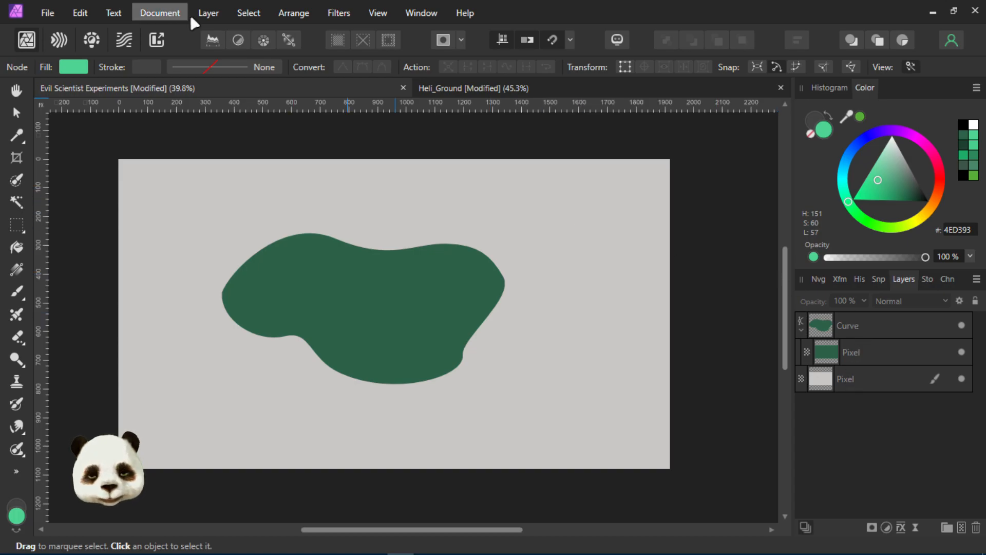
click(167, 15)
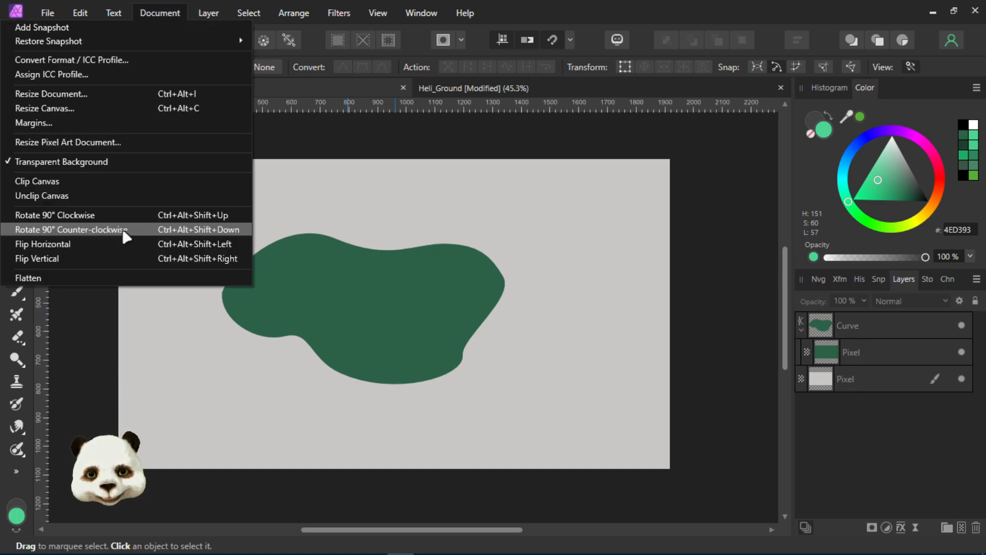
click(113, 245)
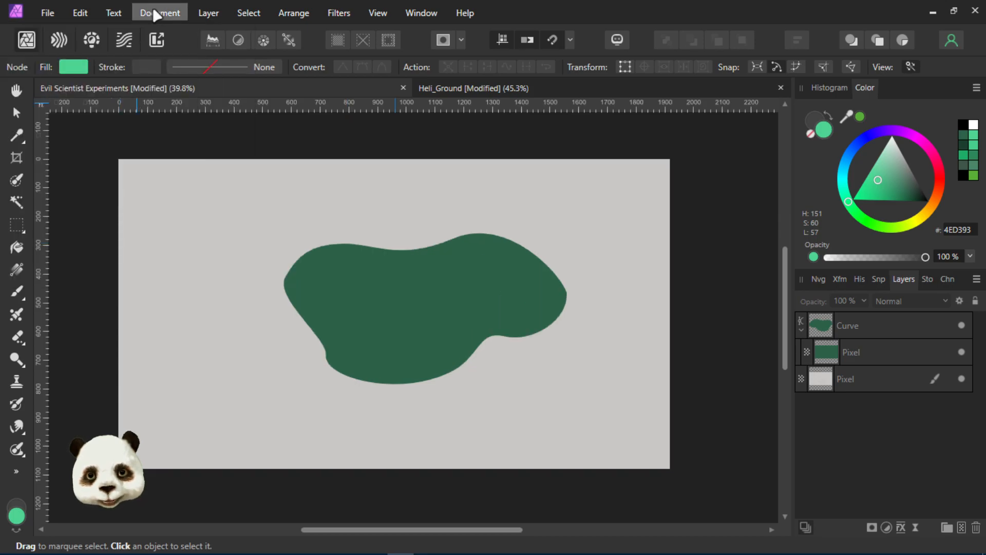
click(157, 13)
click(132, 244)
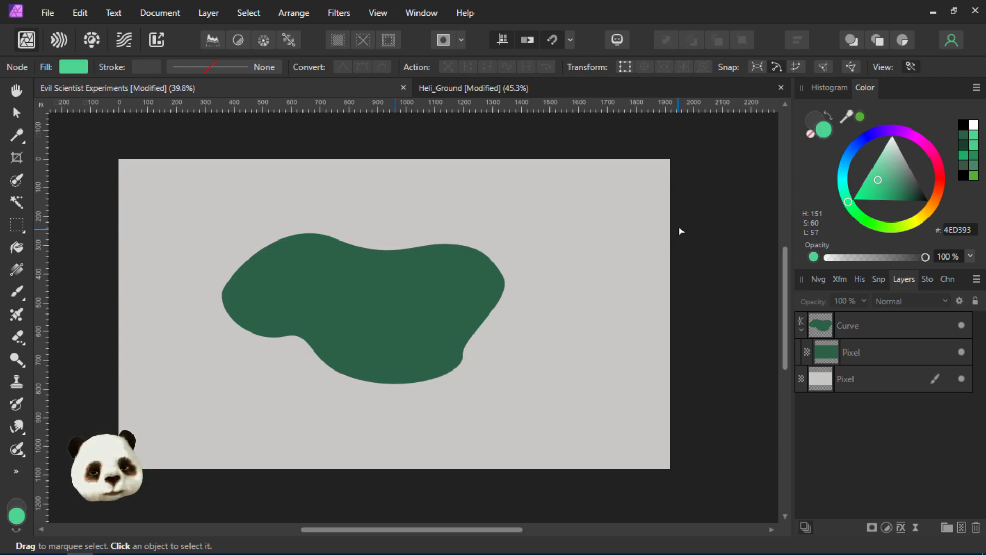
Switch to the browser's astronaut helmet image results and copy the STS-103 Reflection on astronaut's visor image from its preview
key(super)
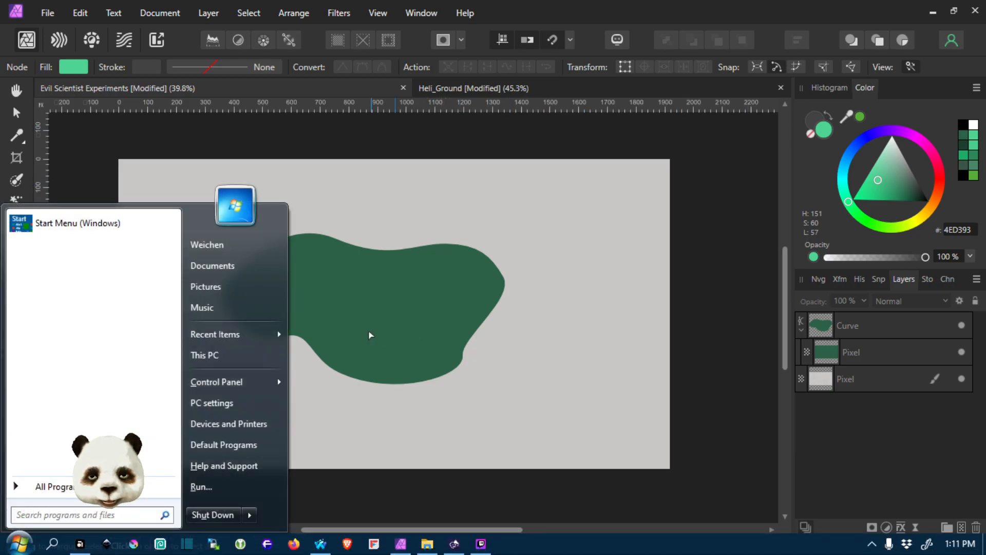
click(326, 486)
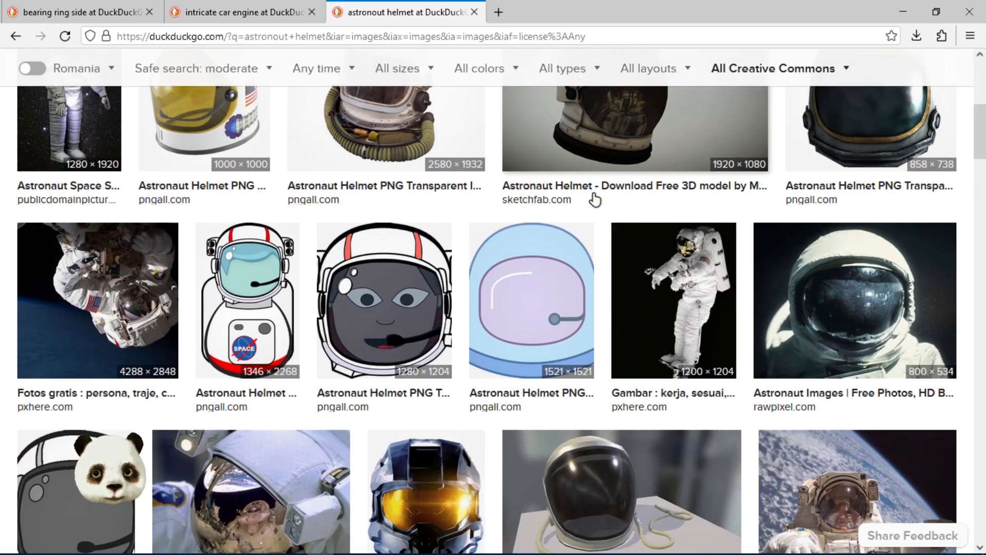
scroll(586, 216, down, 2)
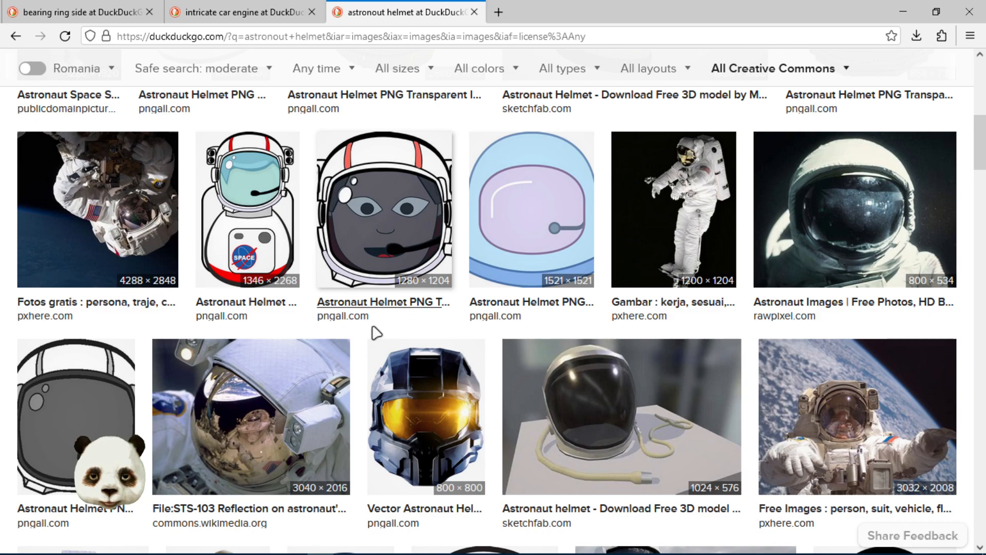
scroll(377, 333, down, 2)
click(298, 341)
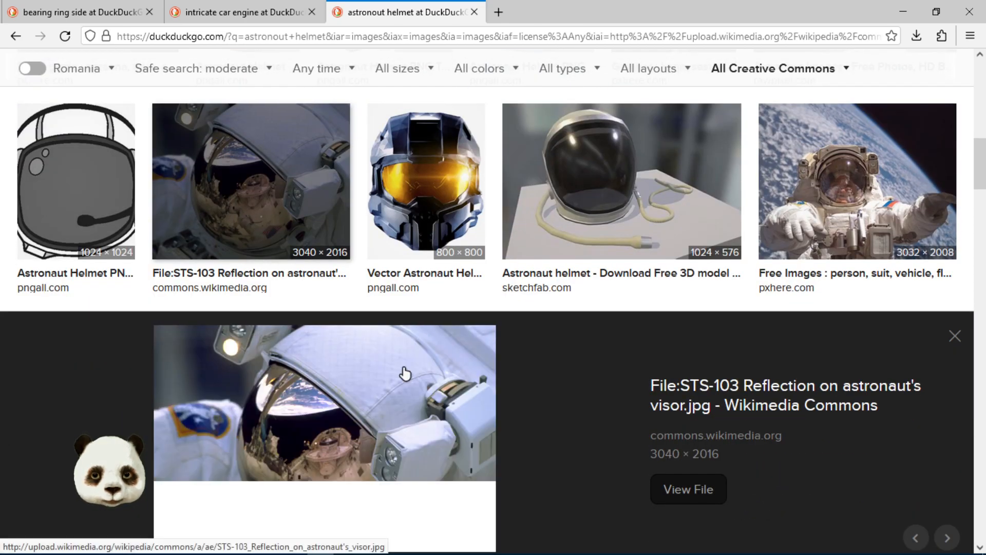
right_click(341, 369)
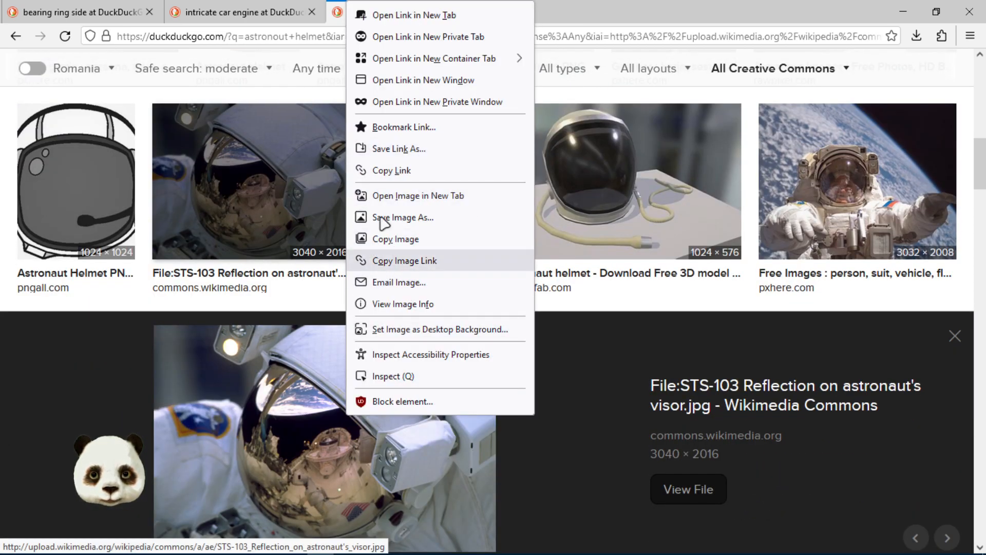
click(362, 260)
Return to Affinity Photo, create a new FHD 1080p document of 1920 x 1080 px, and paste the copied astronaut image
drag(568, 18, 985, 16)
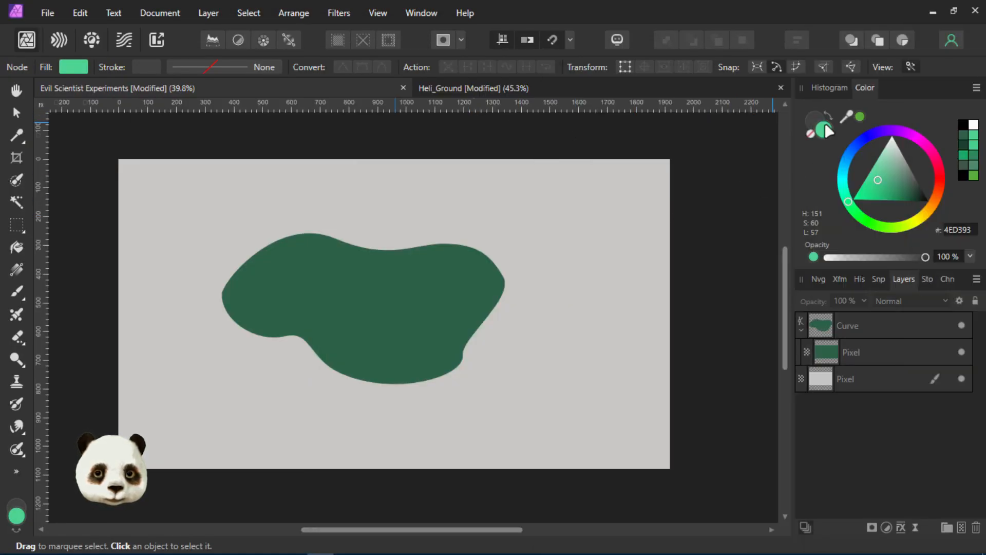
click(48, 12)
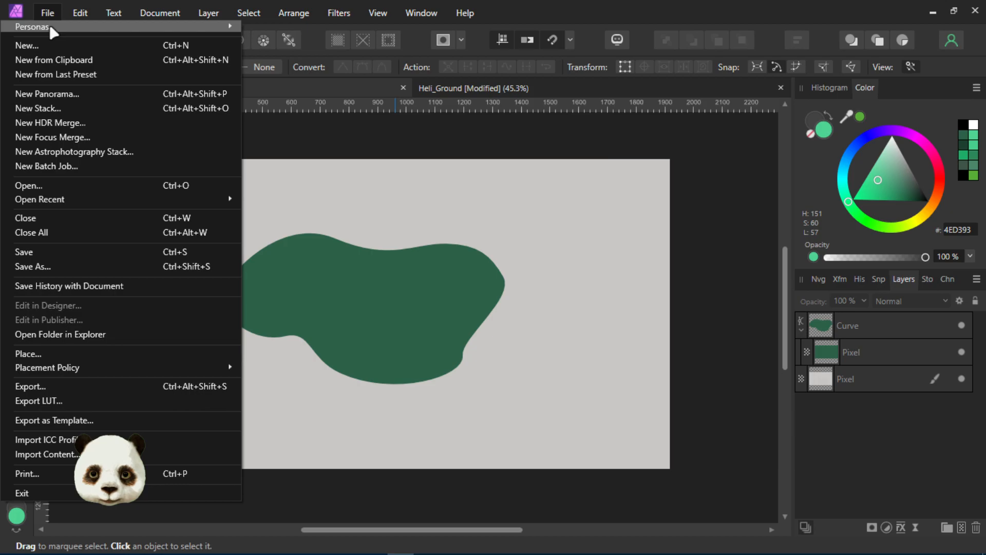
click(42, 44)
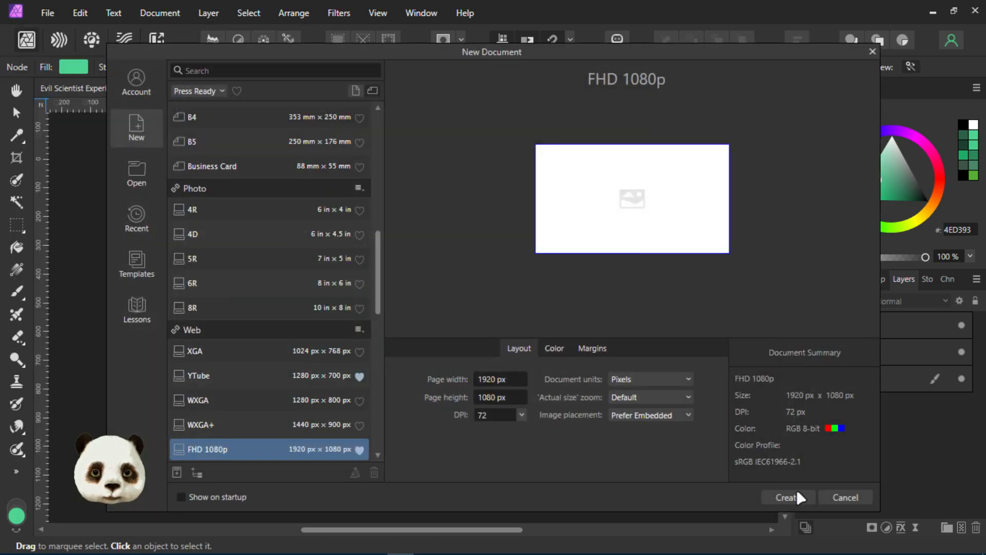
click(791, 496)
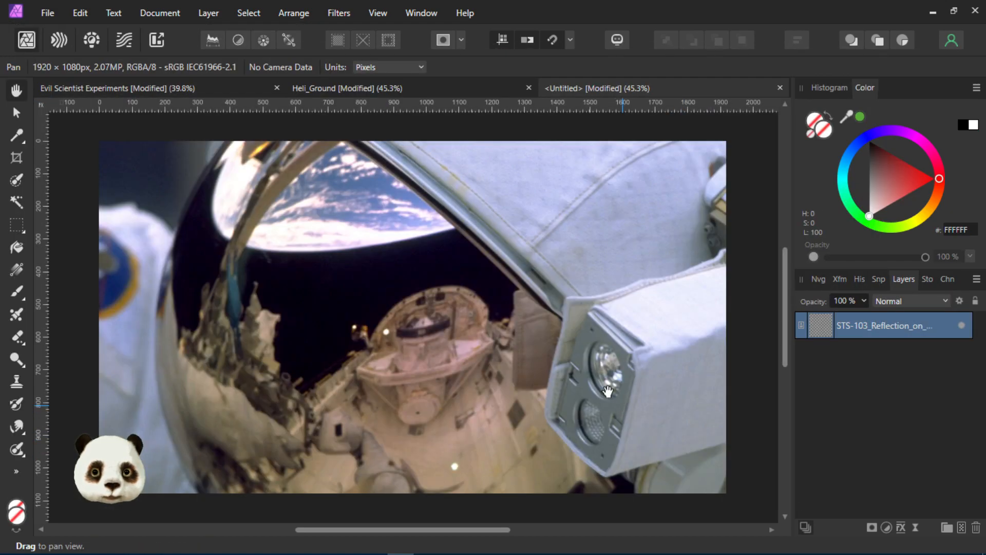
Scale the astronaut image down around its centre to about 1410 x 935 px so it fits inside the canvas
scroll(521, 323, down, 3)
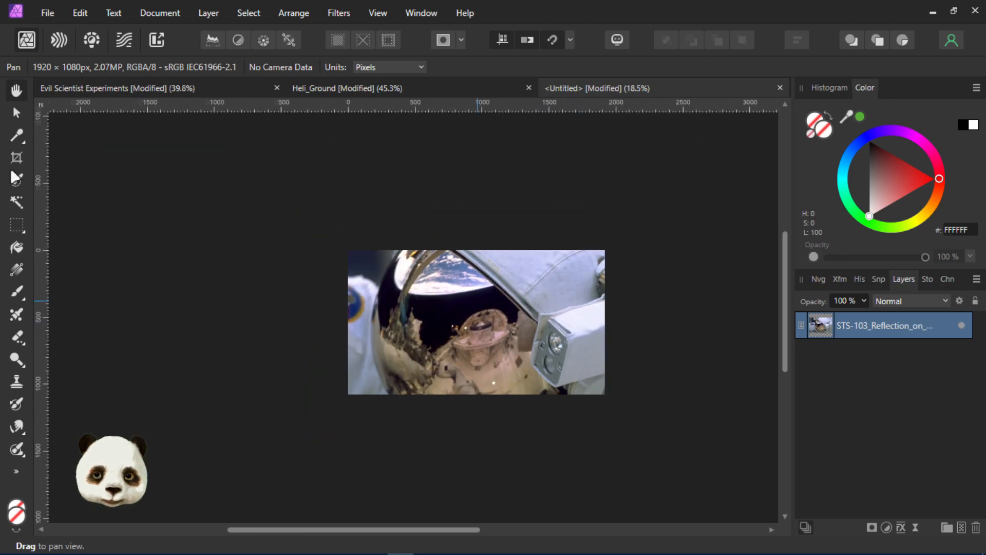
click(17, 118)
drag(679, 188, 579, 269)
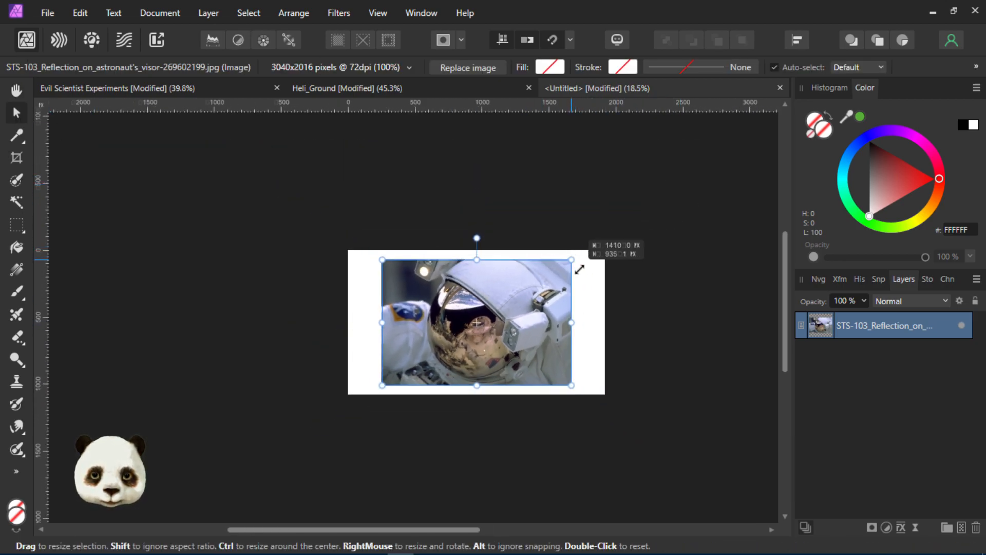
scroll(556, 304, up, 3)
scroll(661, 363, down, 1)
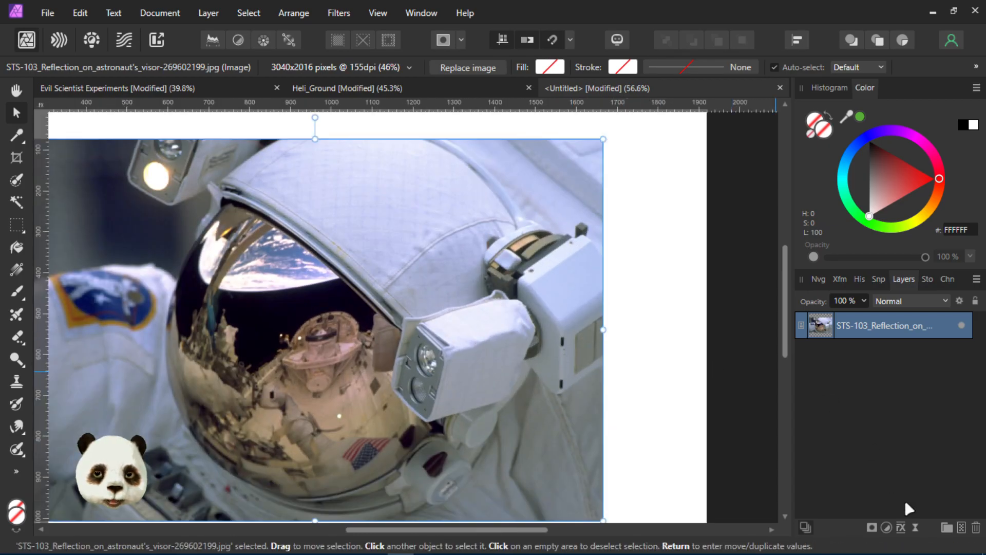
Add a pixel layer above the astronaut image and set the paint brush colour to red D05C5C at 33% opacity
click(961, 527)
scroll(430, 365, down, 2)
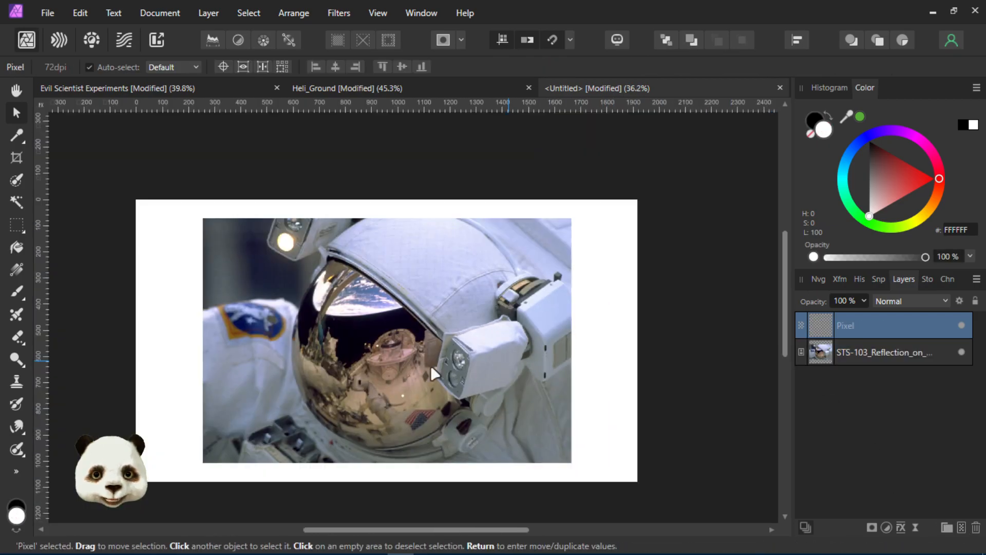
scroll(478, 353, up, 1)
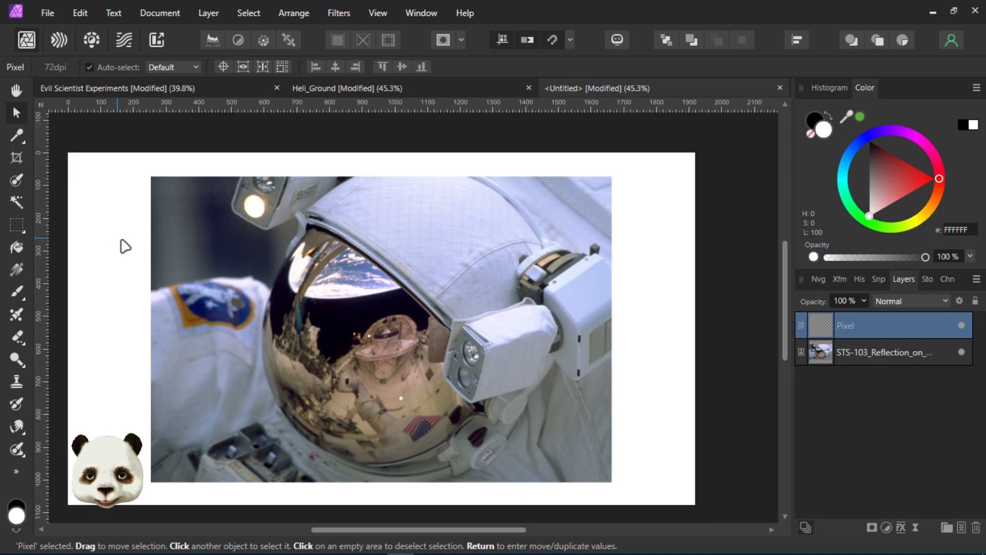
key(b)
key(x)
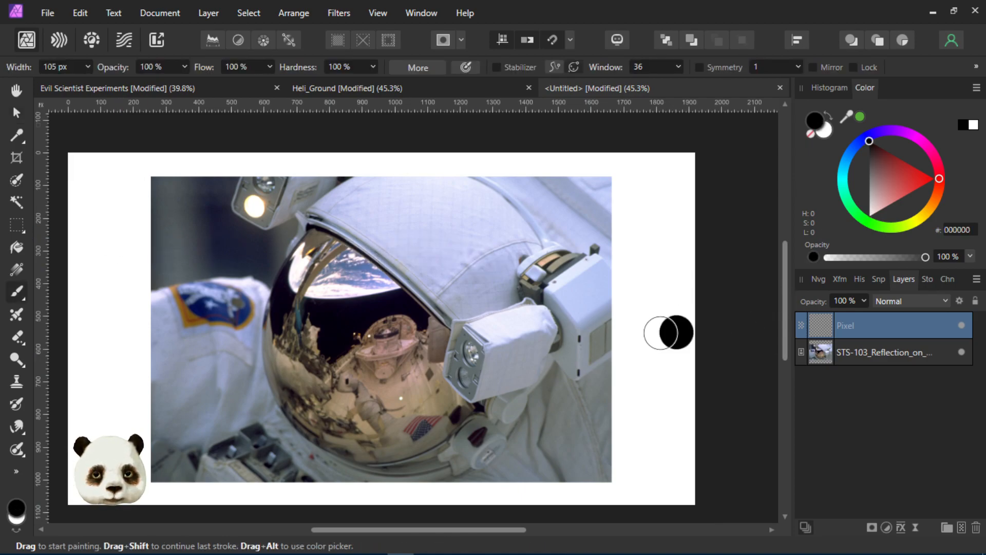
click(899, 184)
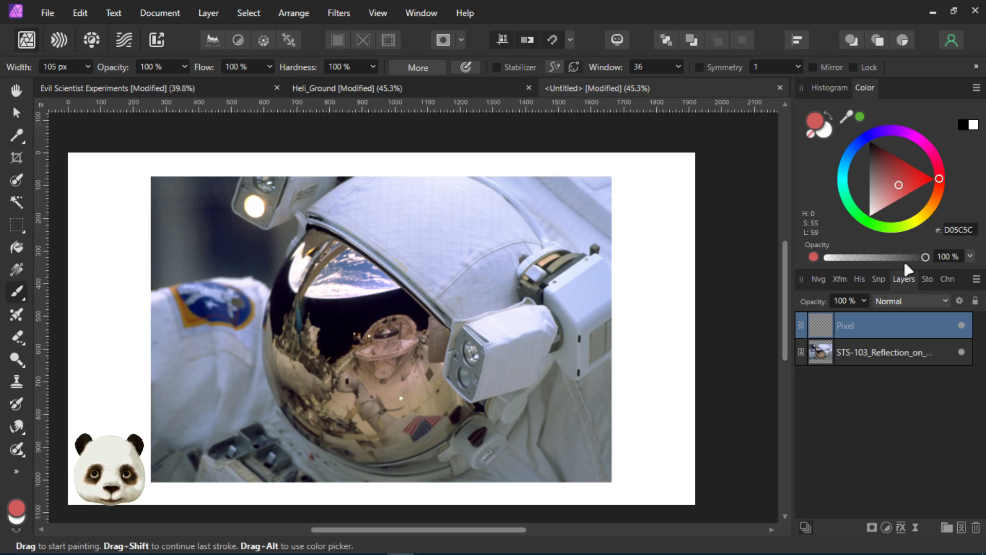
drag(872, 264, 859, 261)
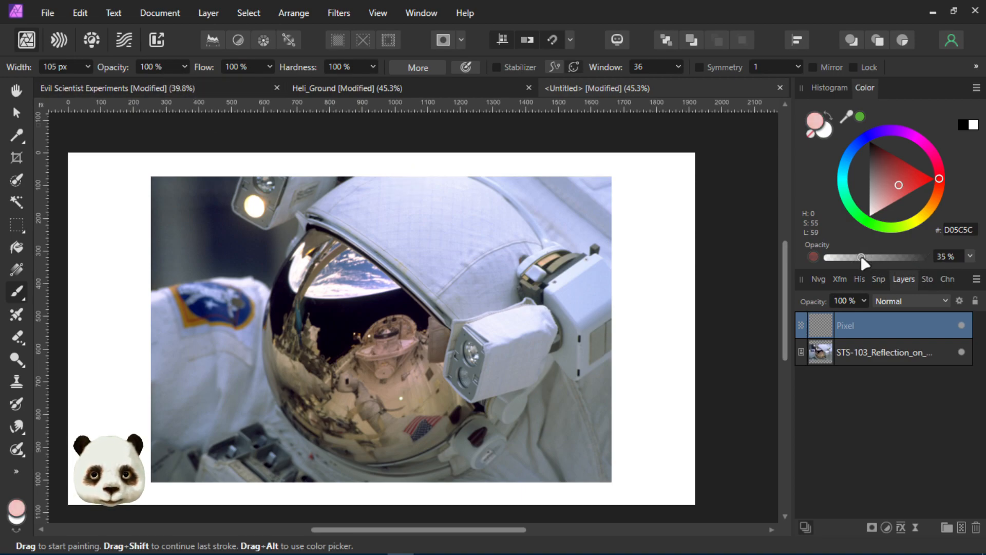
Reduce the brush width to 47 px and paint translucent red over the helmet's whole white shell above the visor
key(bracketleft)
key(bracketleft)
key(bracketleft)
key(bracketleft)
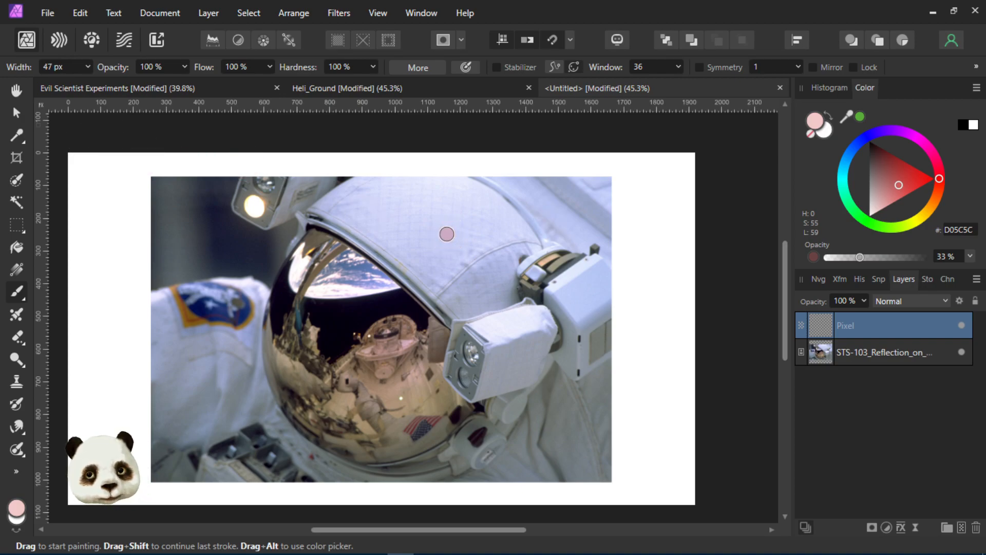
drag(378, 177, 309, 222)
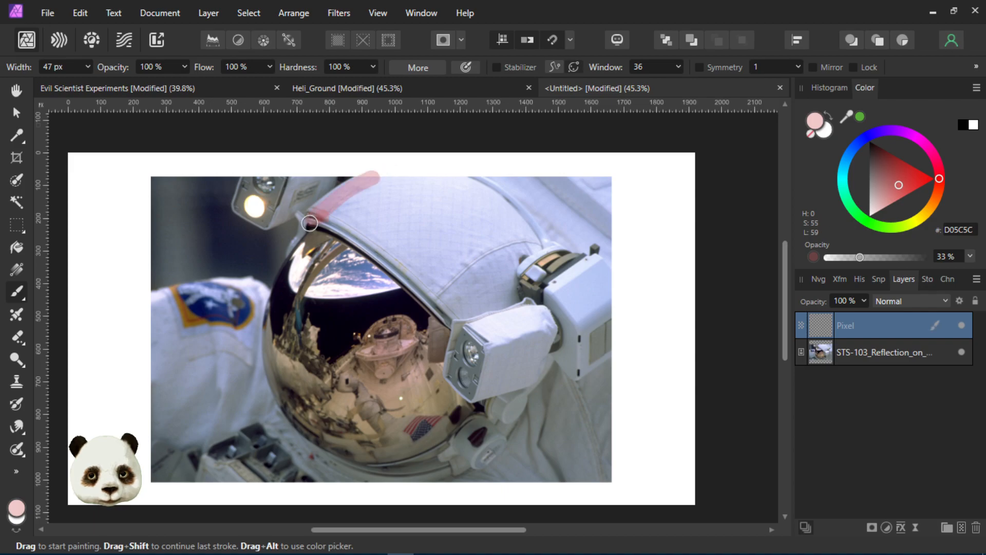
mouse_move(371, 178)
mouse_down()
mouse_move(455, 170)
mouse_move(405, 174)
mouse_move(485, 191)
mouse_move(465, 181)
mouse_move(533, 261)
mouse_move(521, 241)
mouse_move(531, 245)
mouse_move(512, 260)
mouse_move(510, 293)
mouse_move(451, 302)
mouse_move(456, 310)
mouse_move(488, 300)
mouse_move(445, 299)
mouse_up()
mouse_move(357, 228)
mouse_down()
mouse_move(391, 257)
mouse_move(324, 221)
mouse_move(443, 295)
mouse_move(382, 258)
mouse_move(447, 310)
mouse_move(429, 294)
mouse_move(452, 309)
mouse_move(493, 293)
mouse_move(501, 270)
mouse_up()
mouse_move(330, 208)
mouse_down()
mouse_move(379, 192)
mouse_move(369, 233)
mouse_move(438, 193)
mouse_move(441, 205)
mouse_move(405, 215)
mouse_move(388, 237)
mouse_move(462, 300)
mouse_move(485, 290)
mouse_move(508, 257)
mouse_move(504, 226)
mouse_move(474, 200)
mouse_move(429, 212)
mouse_move(474, 192)
mouse_move(494, 233)
mouse_move(480, 252)
mouse_move(489, 271)
mouse_move(479, 278)
mouse_move(460, 252)
mouse_move(452, 219)
mouse_move(417, 254)
mouse_move(465, 257)
mouse_up()
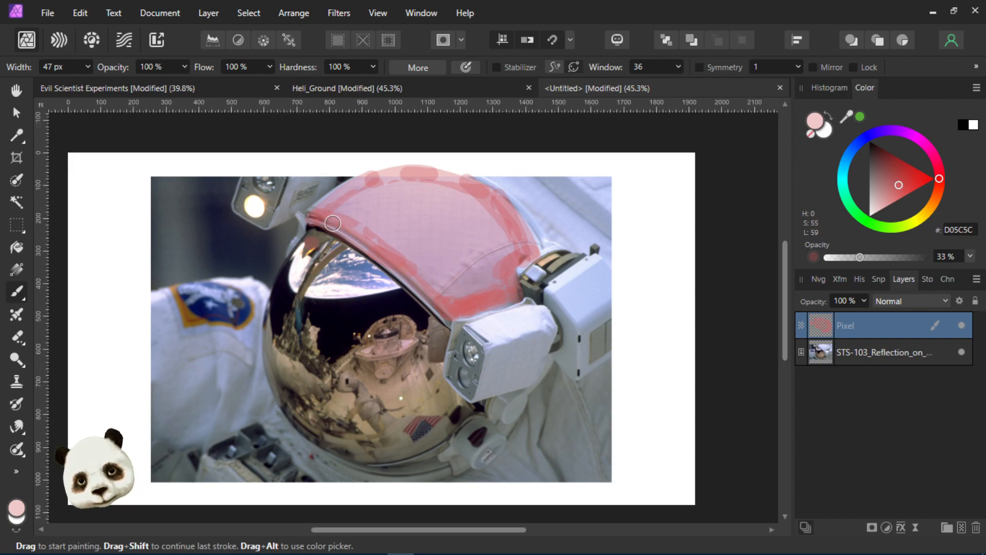
Paint translucent red over the helmet's entire reflective visor, filling it from its outer rim inward, and undo the stray strokes
mouse_move(310, 237)
mouse_down()
mouse_move(284, 270)
mouse_move(270, 337)
mouse_move(273, 381)
mouse_move(297, 420)
mouse_move(342, 452)
mouse_move(411, 460)
mouse_move(447, 410)
mouse_move(452, 434)
mouse_move(418, 453)
mouse_move(478, 408)
mouse_move(459, 411)
mouse_move(443, 334)
mouse_move(437, 385)
mouse_move(463, 410)
mouse_move(476, 408)
mouse_move(457, 406)
mouse_move(451, 360)
mouse_move(461, 344)
mouse_move(450, 335)
mouse_move(459, 368)
mouse_up()
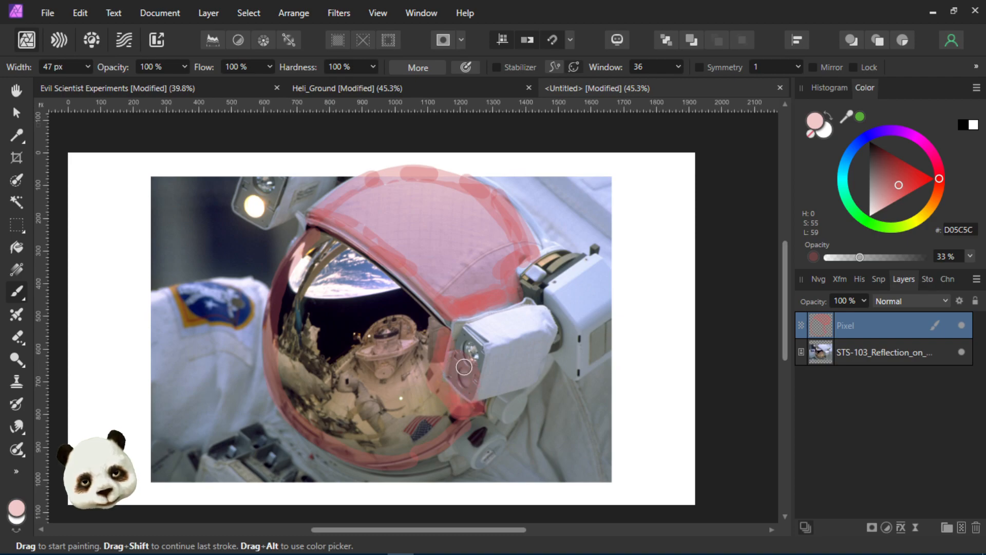
drag(471, 394, 455, 379)
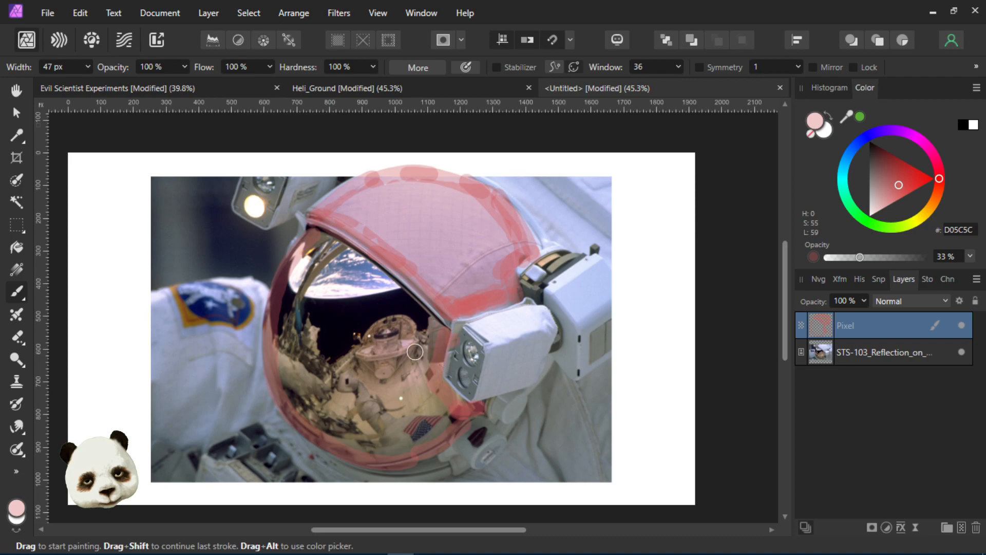
mouse_move(329, 243)
mouse_down()
mouse_move(428, 314)
mouse_move(332, 257)
mouse_move(420, 330)
mouse_move(427, 366)
mouse_up()
mouse_move(430, 332)
mouse_down()
mouse_move(441, 426)
mouse_move(366, 444)
mouse_move(280, 407)
mouse_move(302, 386)
mouse_move(293, 315)
mouse_move(289, 359)
mouse_move(322, 285)
mouse_move(319, 294)
mouse_move(390, 332)
mouse_move(332, 304)
mouse_move(413, 372)
mouse_move(410, 359)
mouse_move(416, 417)
mouse_move(406, 432)
mouse_move(286, 393)
mouse_move(300, 401)
mouse_move(322, 389)
mouse_move(313, 359)
mouse_move(314, 371)
mouse_move(349, 368)
mouse_move(346, 332)
mouse_move(345, 408)
mouse_move(410, 423)
mouse_move(365, 373)
mouse_move(369, 397)
mouse_up()
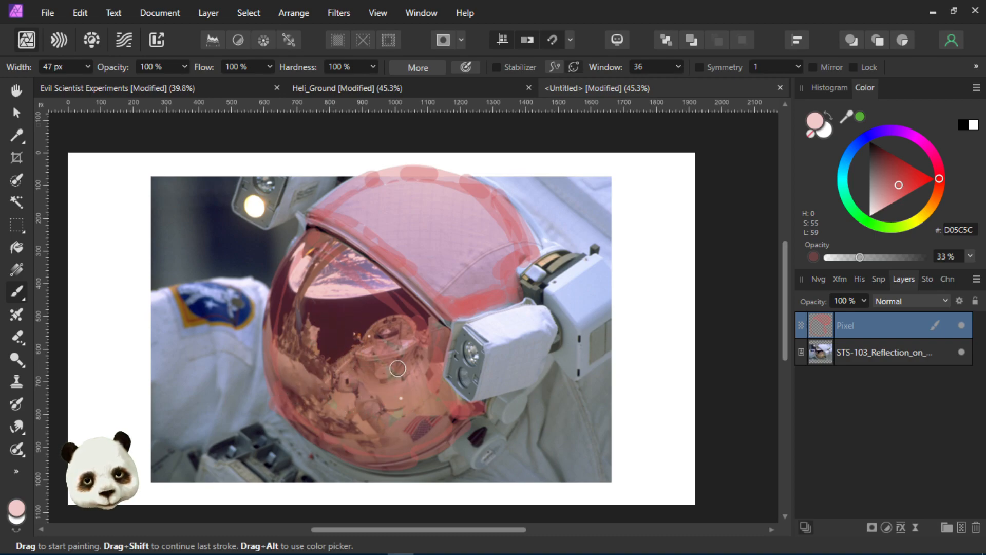
mouse_move(394, 279)
mouse_down()
mouse_move(381, 318)
mouse_move(385, 362)
mouse_up()
mouse_move(380, 328)
mouse_down()
mouse_move(339, 354)
mouse_move(437, 201)
mouse_move(323, 353)
mouse_move(400, 250)
mouse_move(345, 331)
mouse_move(313, 297)
mouse_move(290, 292)
mouse_move(313, 326)
mouse_move(365, 332)
mouse_move(321, 338)
mouse_up()
key(ctrl+z)
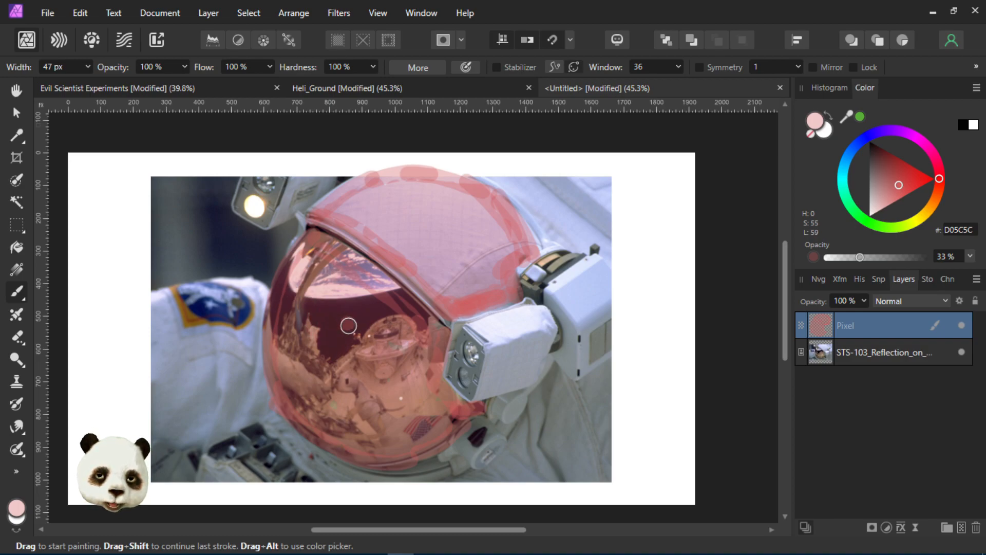
click(337, 309)
key(ctrl+z)
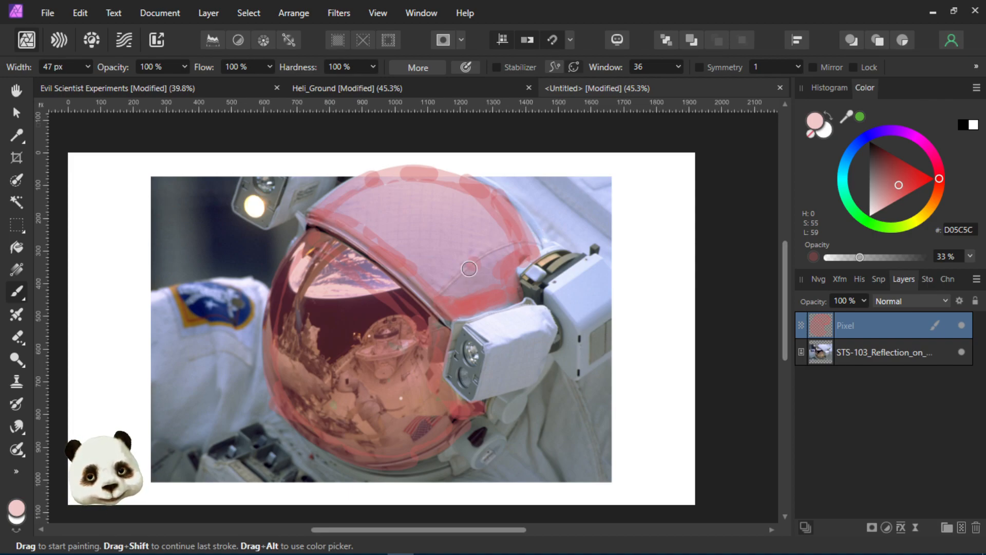
click(407, 219)
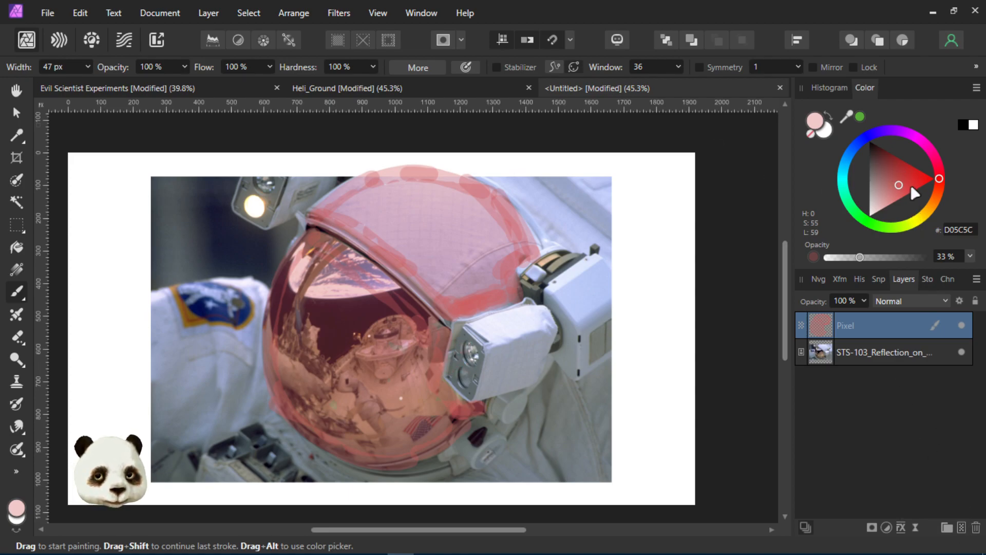
Set the brush colour to green 69D05C and paint it over the boxy lamp housing beside the visor
drag(891, 232, 872, 224)
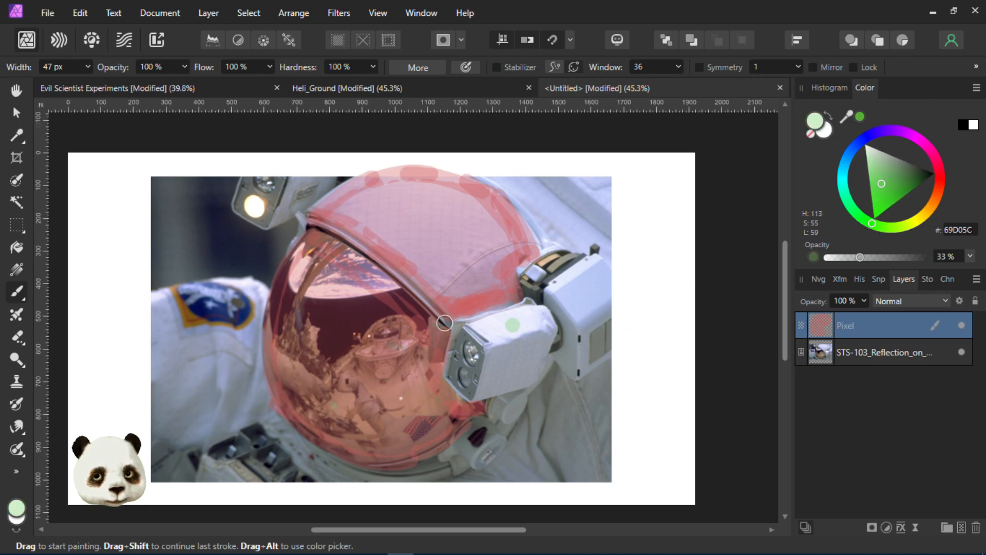
mouse_move(465, 330)
mouse_down()
mouse_move(450, 371)
mouse_move(464, 392)
mouse_move(486, 347)
mouse_move(469, 336)
mouse_move(464, 380)
mouse_move(478, 340)
mouse_move(505, 314)
mouse_move(546, 311)
mouse_move(520, 312)
mouse_move(547, 323)
mouse_move(507, 350)
mouse_move(505, 326)
mouse_up()
mouse_move(532, 325)
mouse_down()
mouse_move(497, 354)
mouse_move(477, 395)
mouse_move(533, 372)
mouse_move(547, 334)
mouse_move(490, 380)
mouse_up()
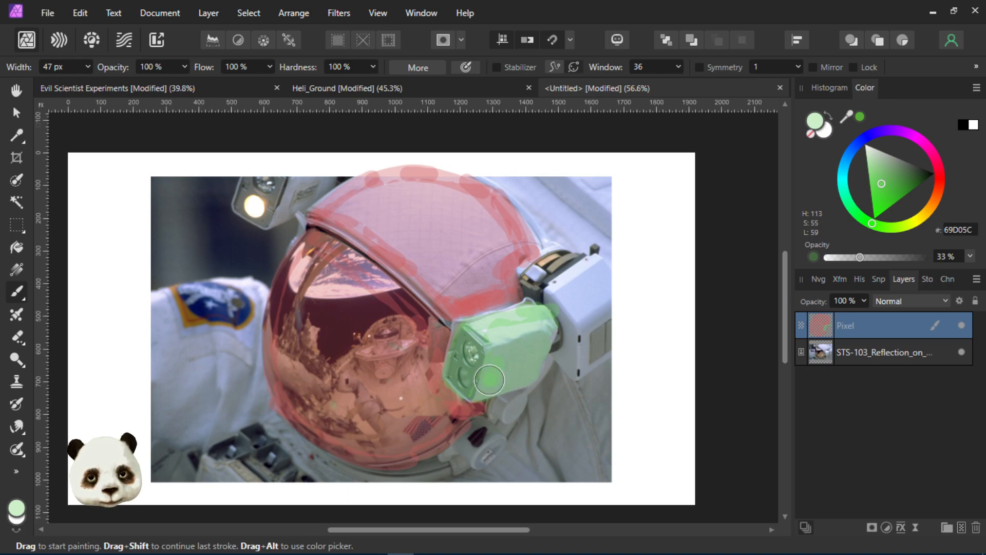
scroll(490, 380, up, 5)
mouse_move(434, 213)
mouse_down()
mouse_move(526, 197)
mouse_move(507, 258)
mouse_move(487, 250)
mouse_move(449, 342)
mouse_move(426, 301)
mouse_move(442, 300)
mouse_move(405, 382)
mouse_move(418, 418)
mouse_move(410, 388)
mouse_move(436, 387)
mouse_move(427, 379)
mouse_move(442, 372)
mouse_move(465, 396)
mouse_move(408, 371)
mouse_move(422, 370)
mouse_move(422, 387)
mouse_move(407, 368)
mouse_move(407, 390)
mouse_move(414, 394)
mouse_move(425, 351)
mouse_move(421, 366)
mouse_move(436, 388)
mouse_move(438, 346)
mouse_up()
scroll(501, 367, down, 5)
scroll(641, 359, up, 1)
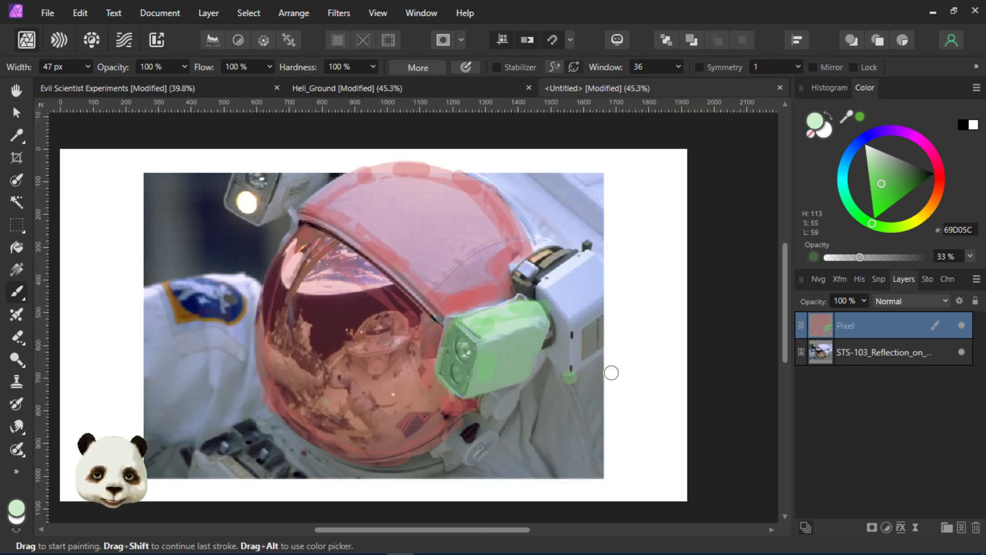
scroll(636, 355, up, 2)
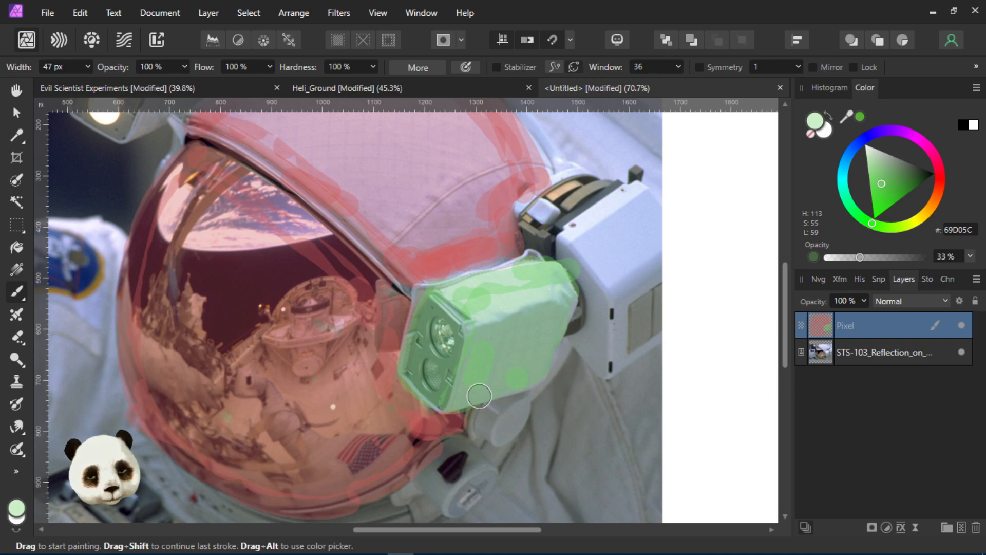
Reduce the brush to 3 px width and 80% hardness, and set its colour to dark green 2B3929 at 99% opacity
scroll(446, 392, up, 3)
scroll(438, 370, up, 2)
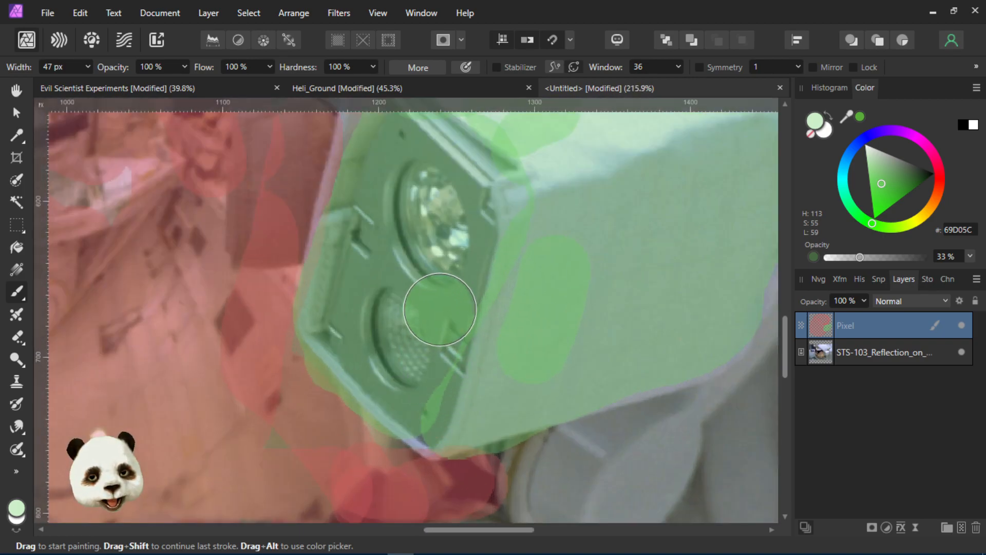
mouse_move(431, 319)
mouse_down()
mouse_move(433, 359)
mouse_move(425, 311)
mouse_move(404, 346)
mouse_move(418, 360)
mouse_move(427, 319)
mouse_move(443, 359)
mouse_move(468, 370)
mouse_up()
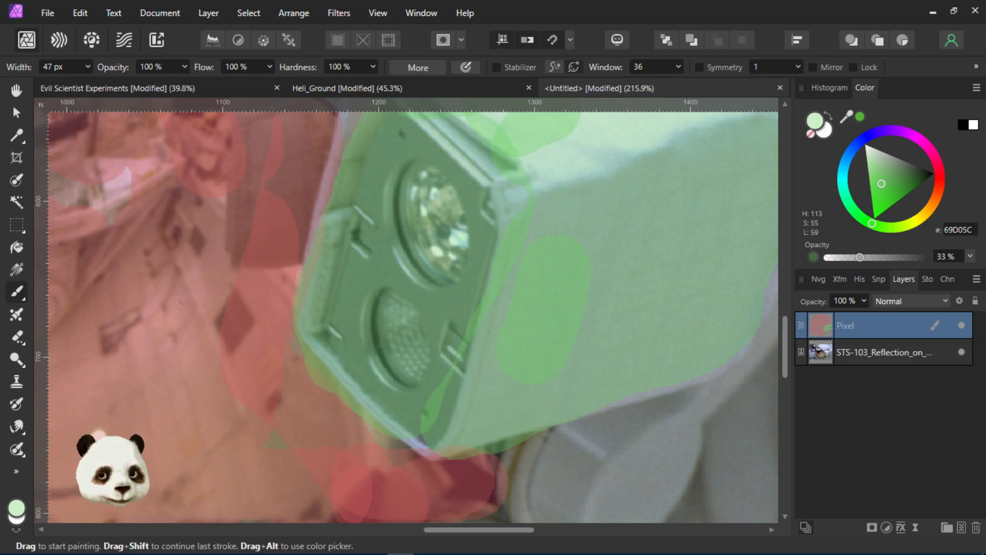
key(bracketleft)
key(bracketleft)
key(bracketleft)
key(bracketleft)
key(bracketleft)
key(shift+bracketleft)
key(shift+bracketleft)
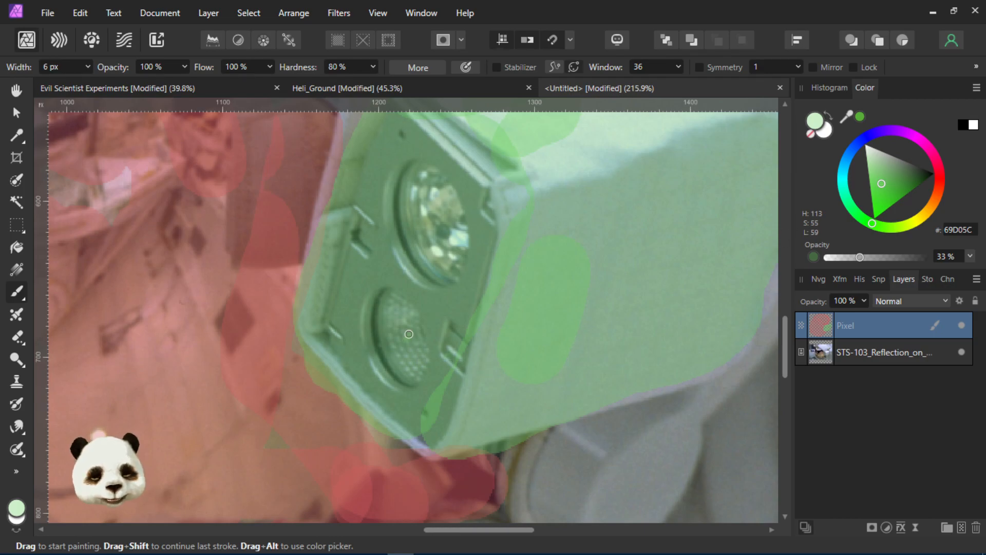
key(bracketleft)
drag(859, 257, 925, 257)
click(919, 171)
Dab small dark green dots across the lamp housing's lower round lens to mark its fine surface detail
click(341, 315)
click(390, 296)
click(387, 304)
click(385, 316)
click(385, 331)
click(388, 343)
click(395, 354)
click(405, 366)
click(411, 373)
click(407, 313)
click(395, 305)
click(395, 327)
click(408, 353)
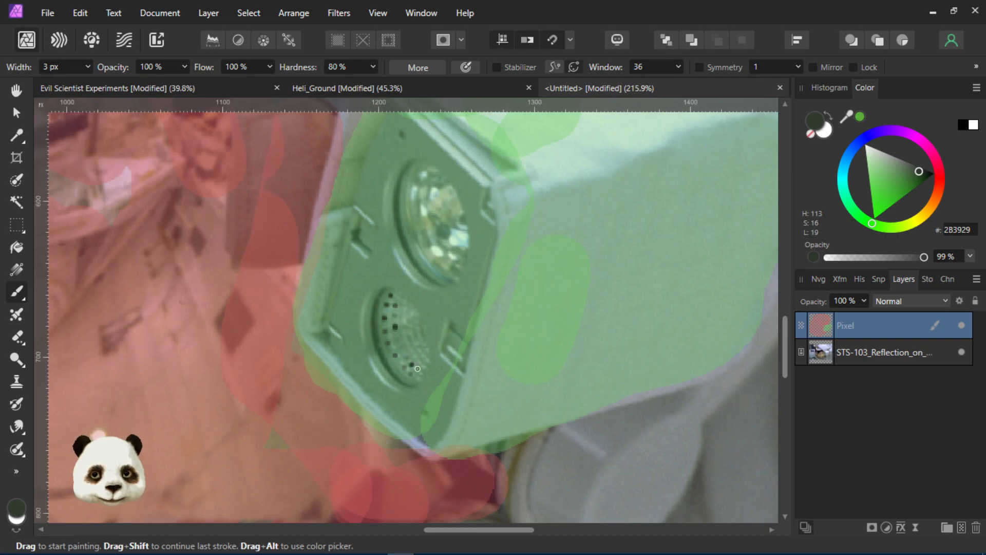
click(402, 333)
click(398, 329)
click(406, 339)
click(415, 356)
click(421, 365)
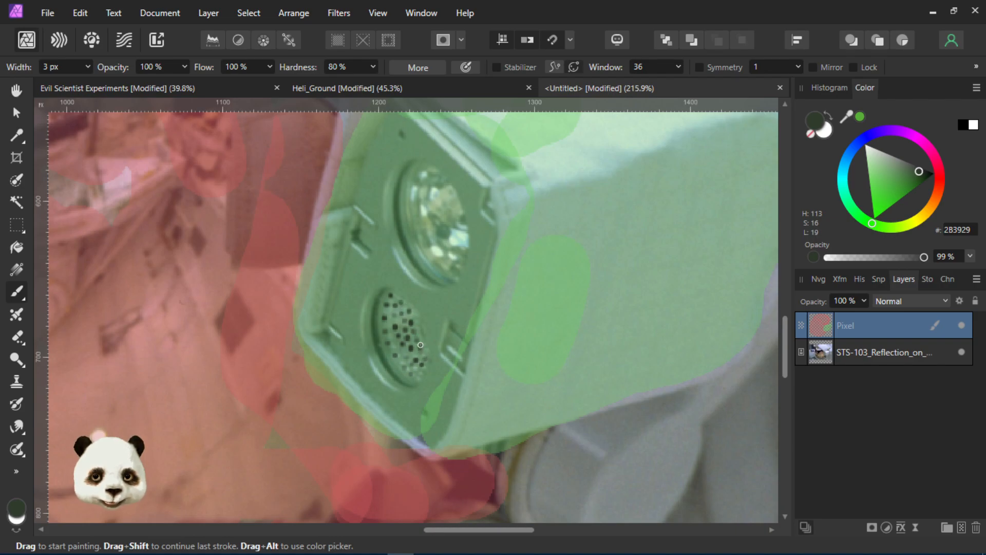
click(417, 320)
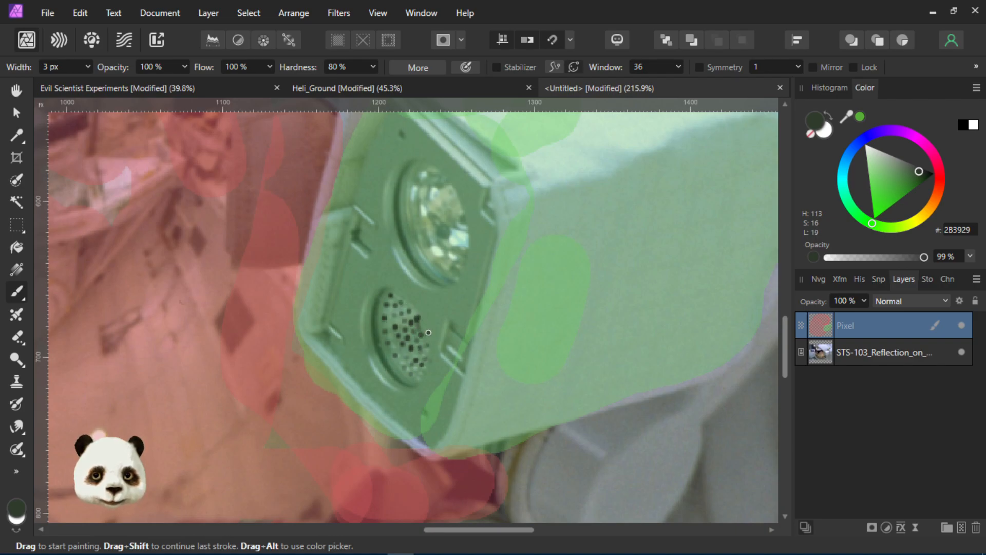
Compare the dotted lens detail with the helmet's large forms, both close up and at full-image scale
scroll(424, 322, down, 10)
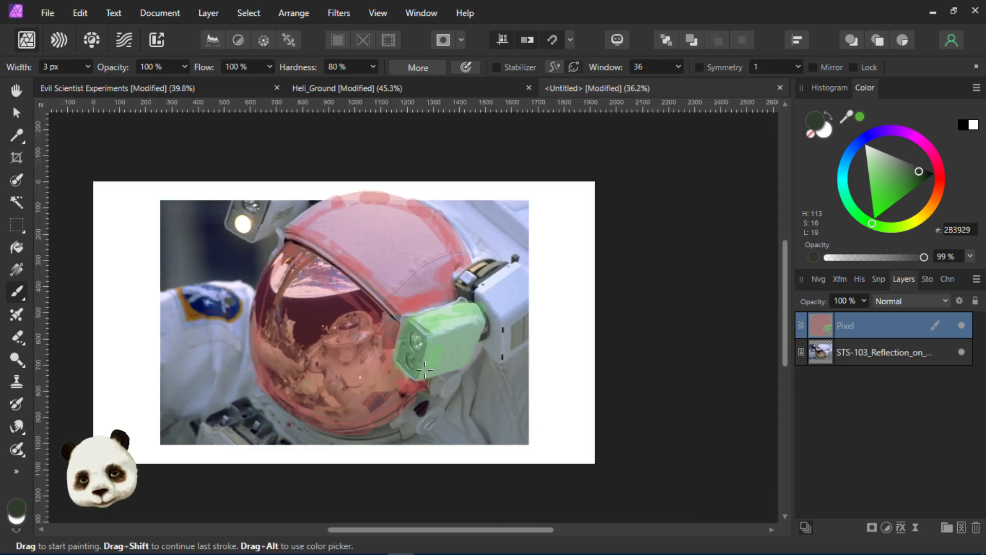
scroll(413, 383, up, 3)
scroll(412, 382, down, 3)
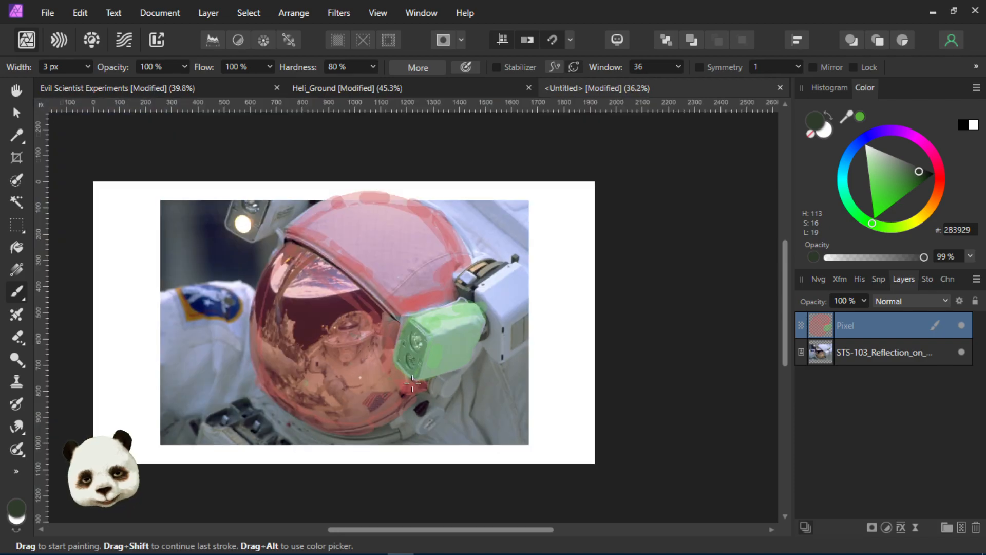
scroll(413, 382, up, 2)
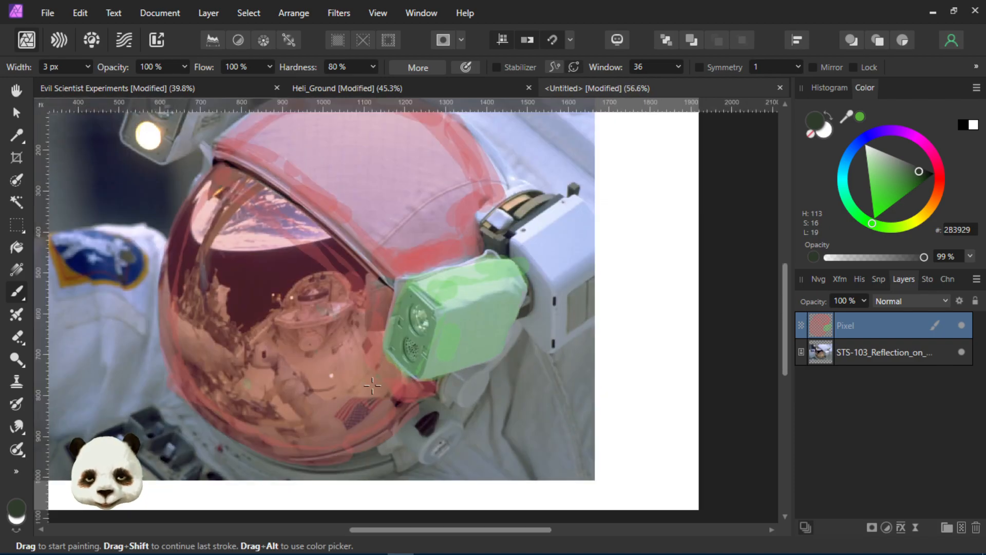
scroll(363, 391, down, 1)
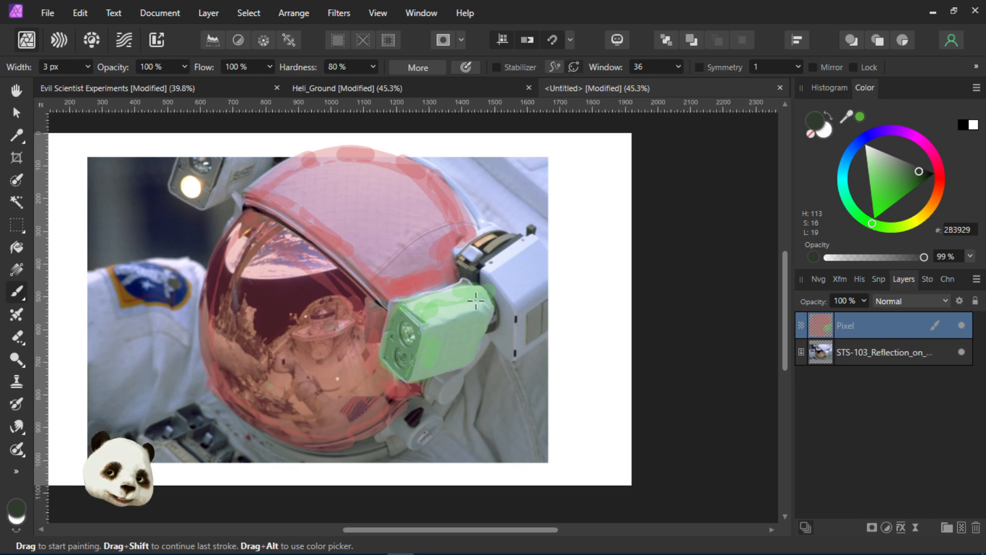
scroll(478, 308, up, 4)
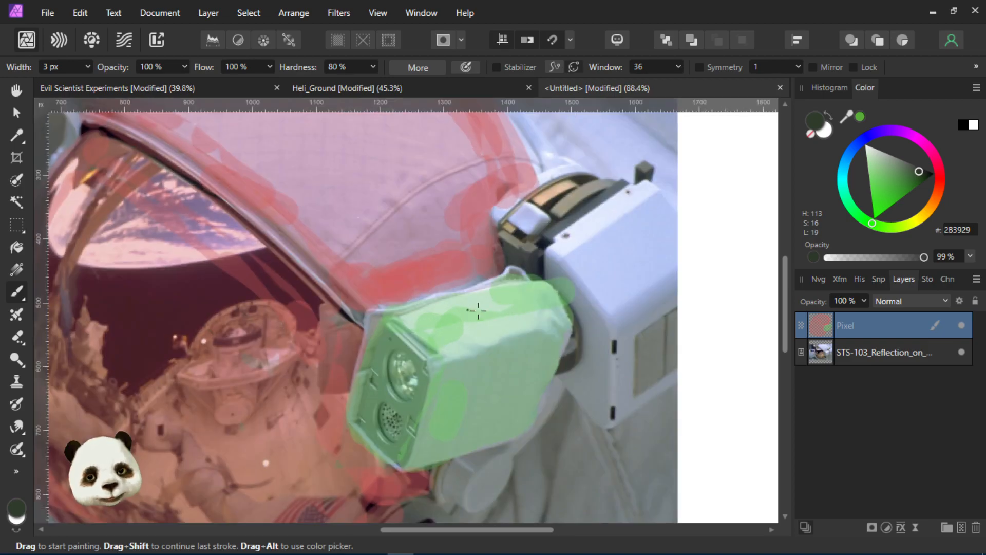
scroll(478, 310, down, 2)
scroll(477, 310, down, 2)
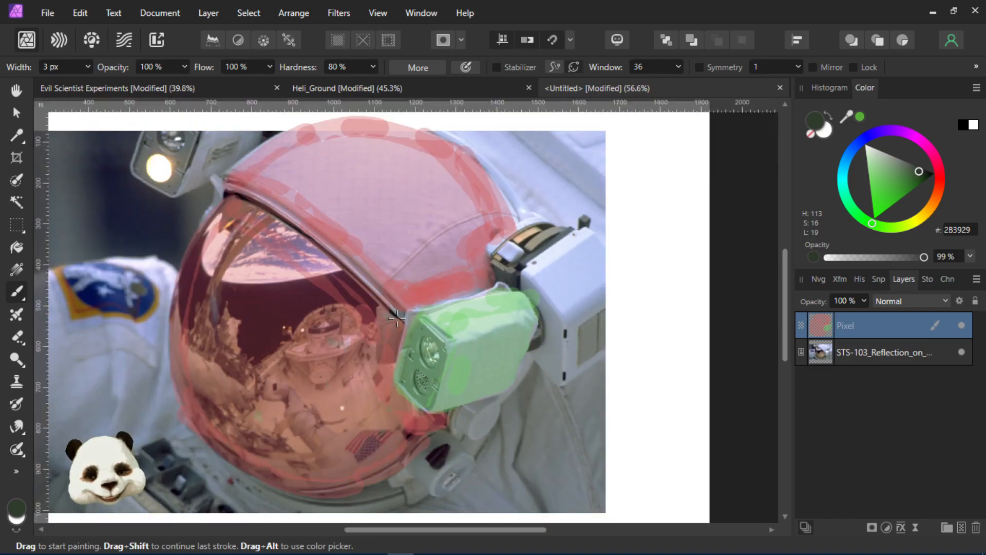
scroll(483, 328, up, 8)
scroll(488, 352, down, 8)
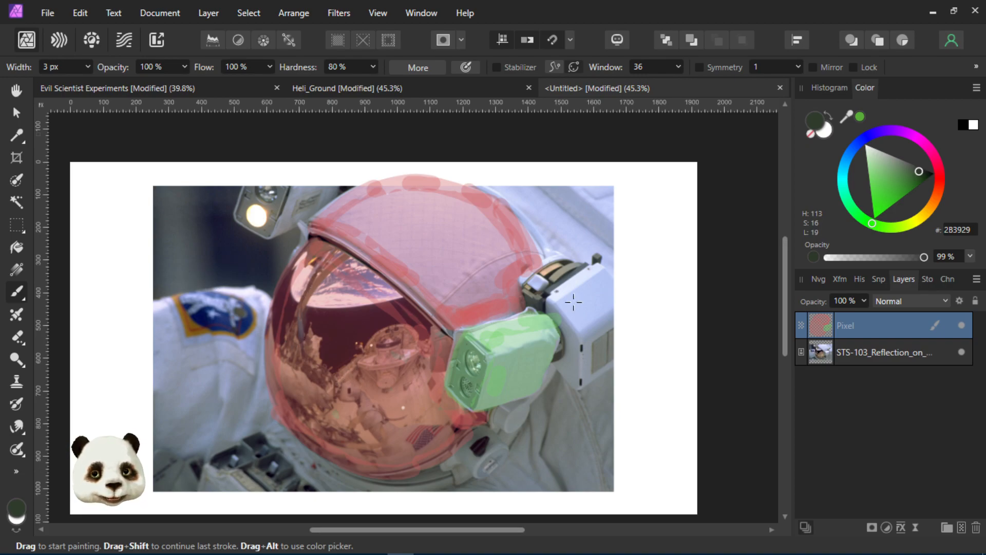
Switch to the web browser and open the preview of the sketchfab.com astronaut helmet 3D model from the image results
key(super)
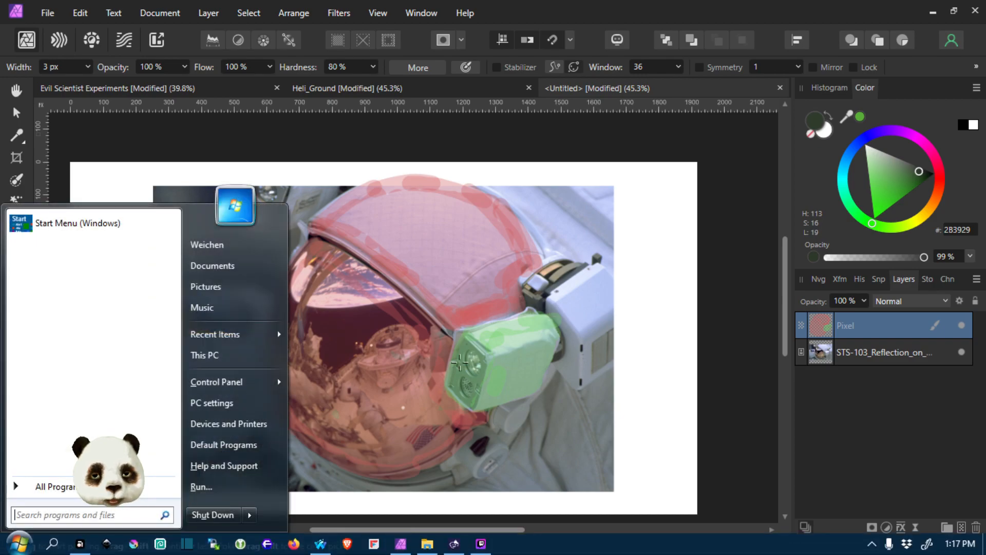
key(super)
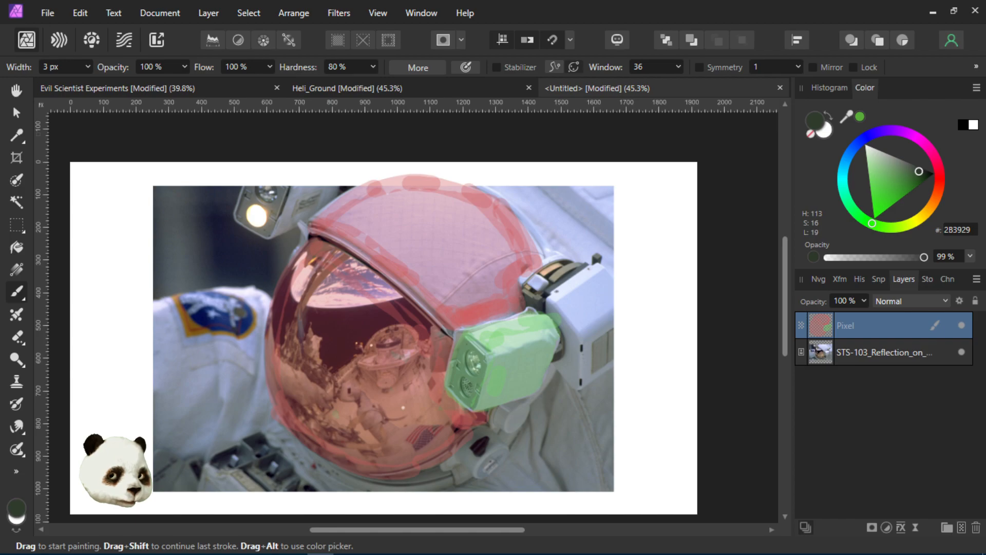
key(alt+Tab)
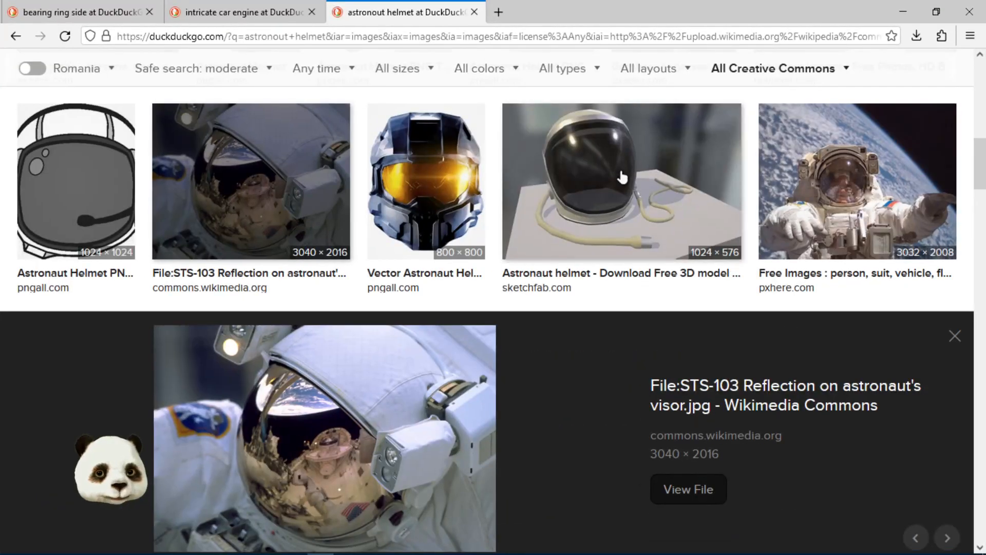
click(621, 176)
scroll(557, 375, down, 3)
scroll(534, 349, up, 2)
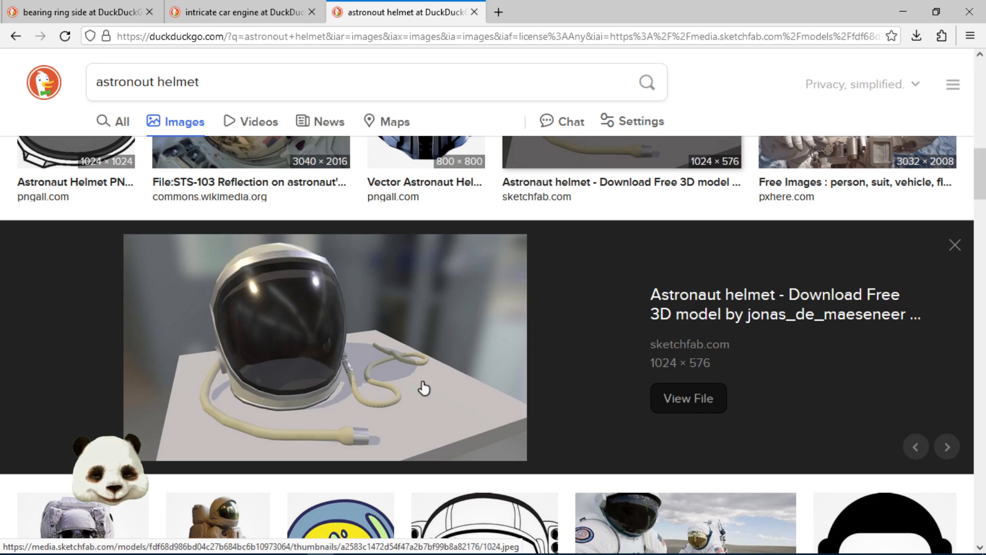
Browse the astronaut helmet image results and open the preview of the "Veggie Archives - Universe Today" spacesuit photo
scroll(439, 375, up, 5)
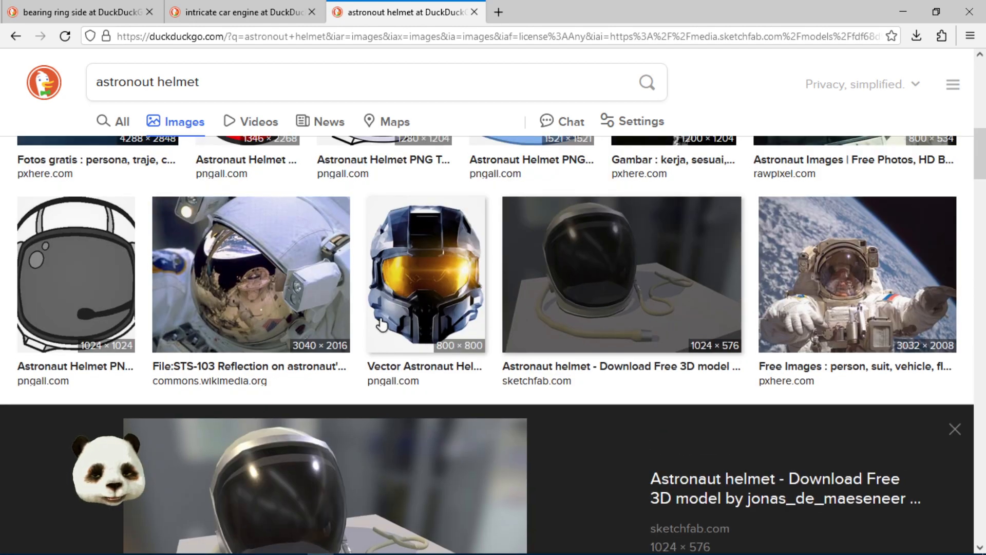
scroll(424, 340, up, 4)
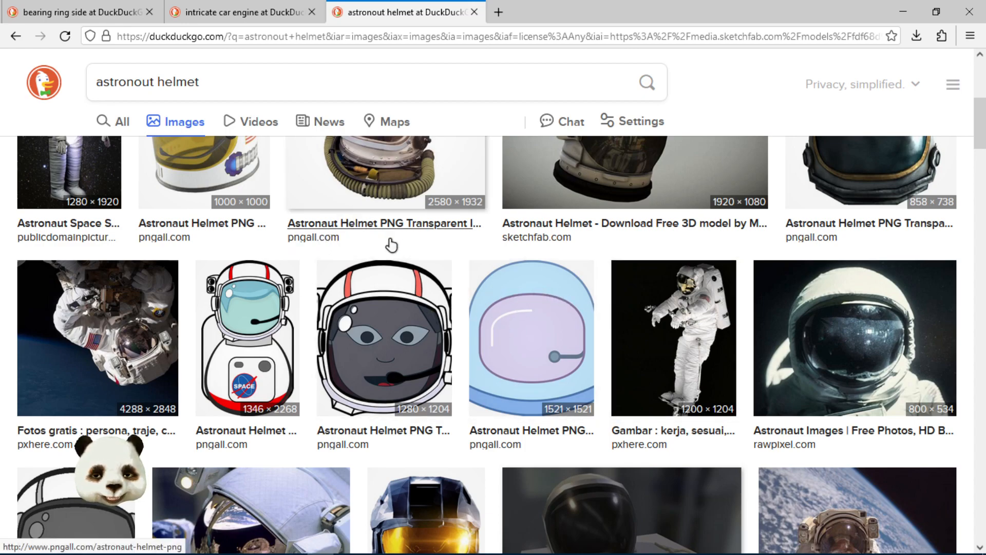
scroll(417, 313, up, 5)
scroll(418, 308, down, 15)
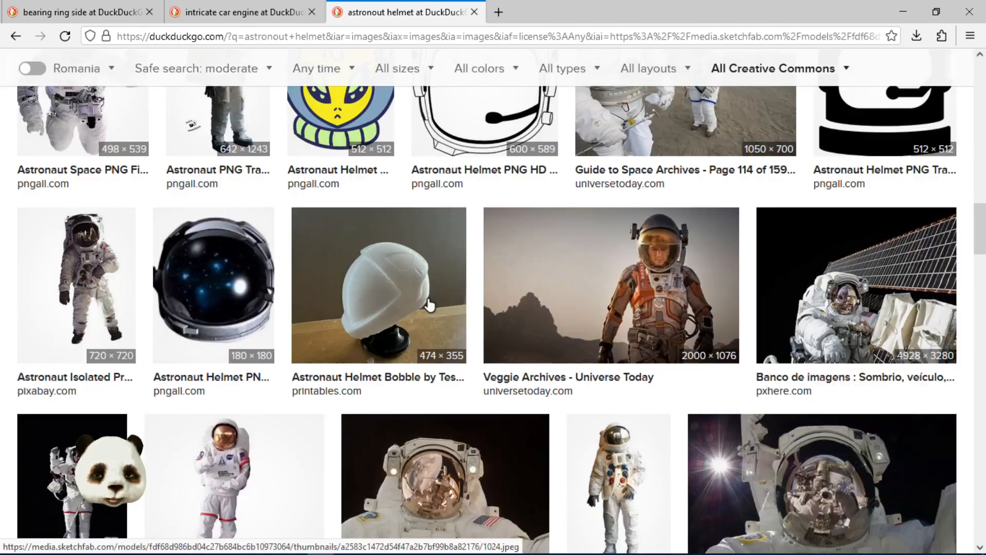
scroll(429, 304, up, 20)
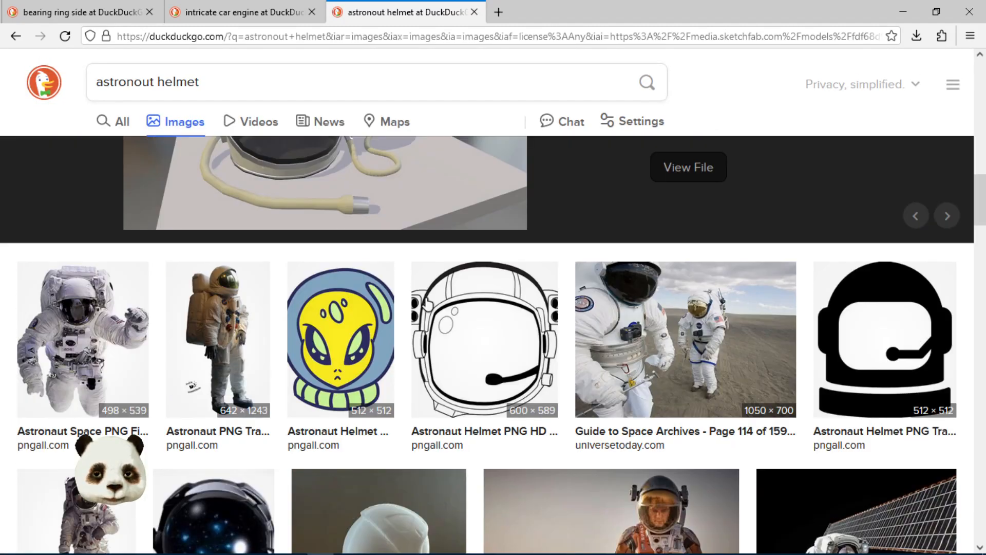
scroll(427, 304, down, 8)
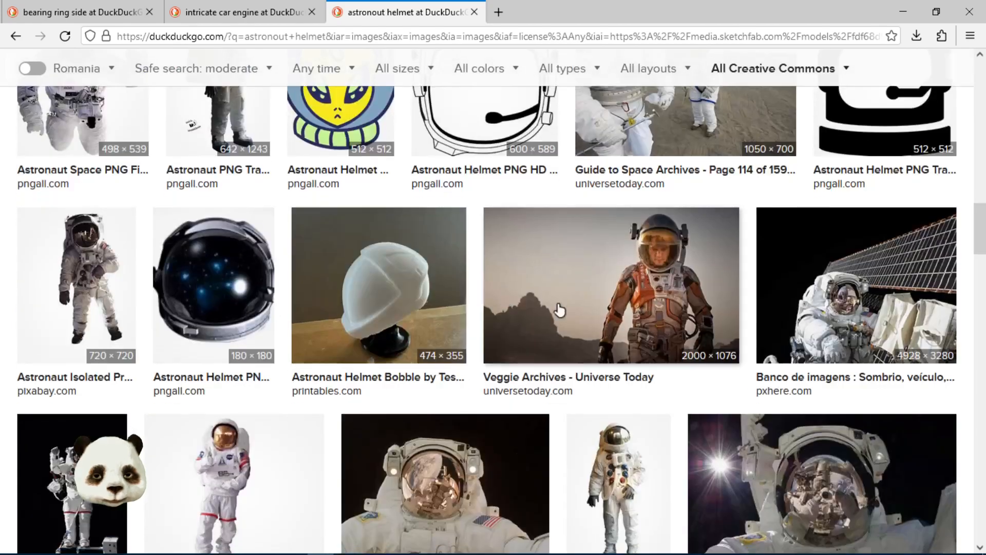
click(586, 284)
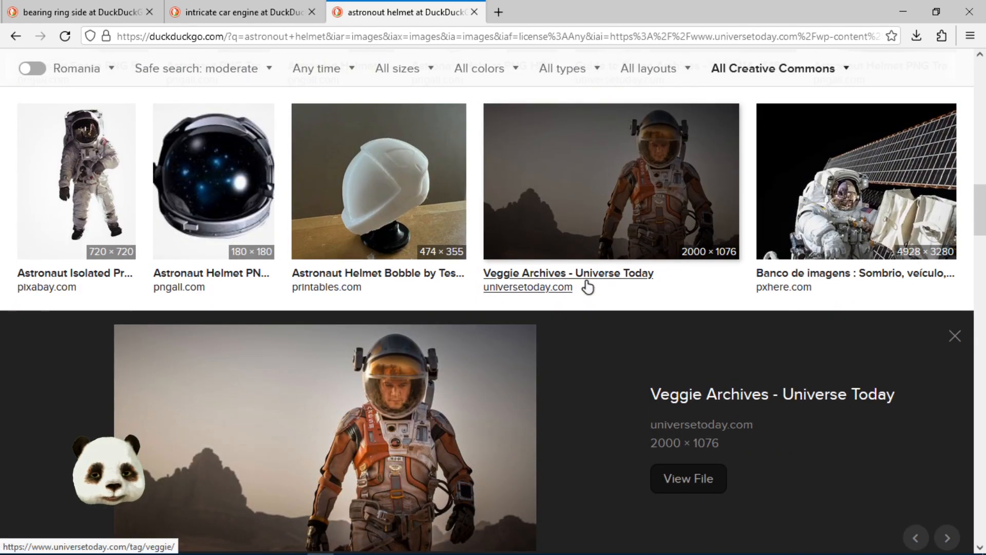
scroll(587, 287, down, 3)
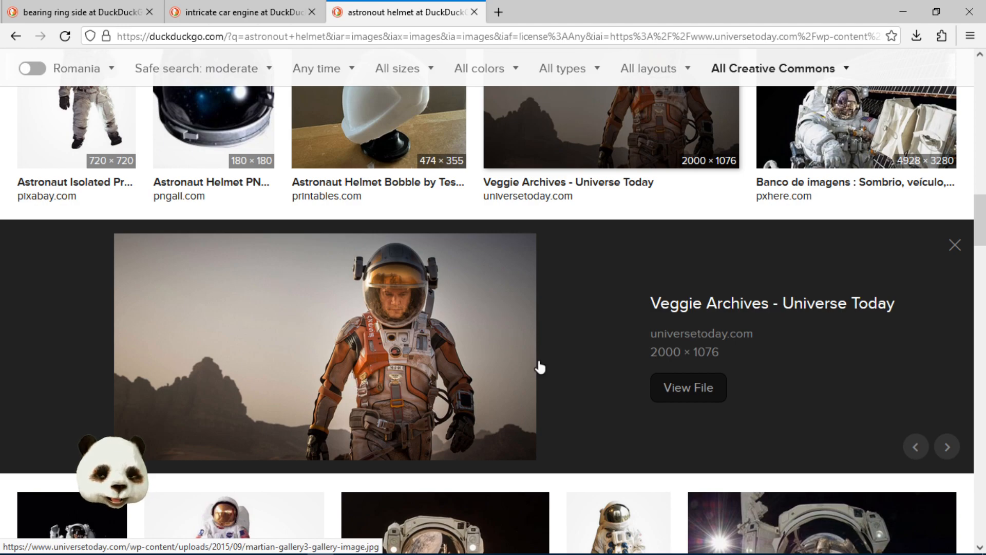
scroll(636, 394, up, 3)
scroll(623, 395, down, 3)
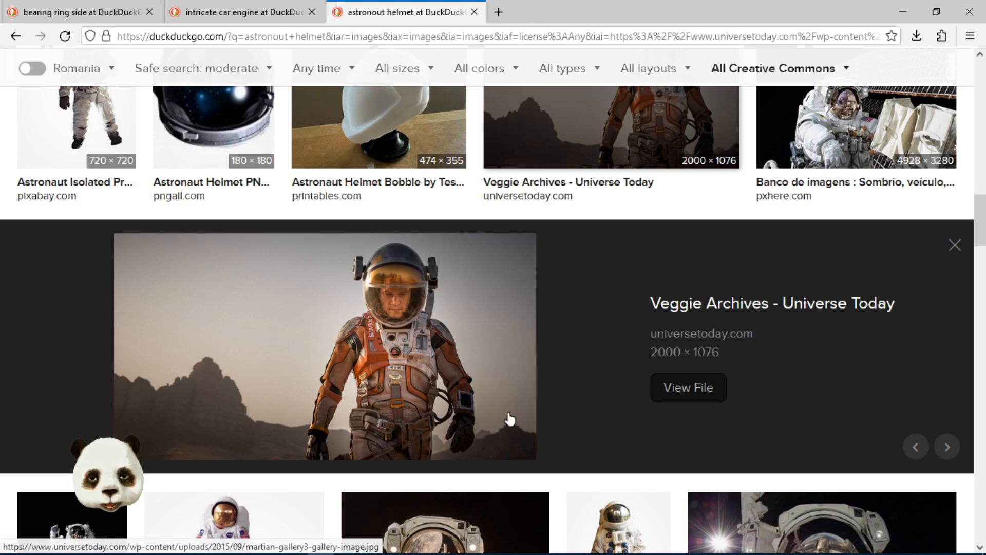
Open the Martian spacesuit photo at full size, study its helmet, chest plate and belt forms, and close it
scroll(545, 406, down, 2)
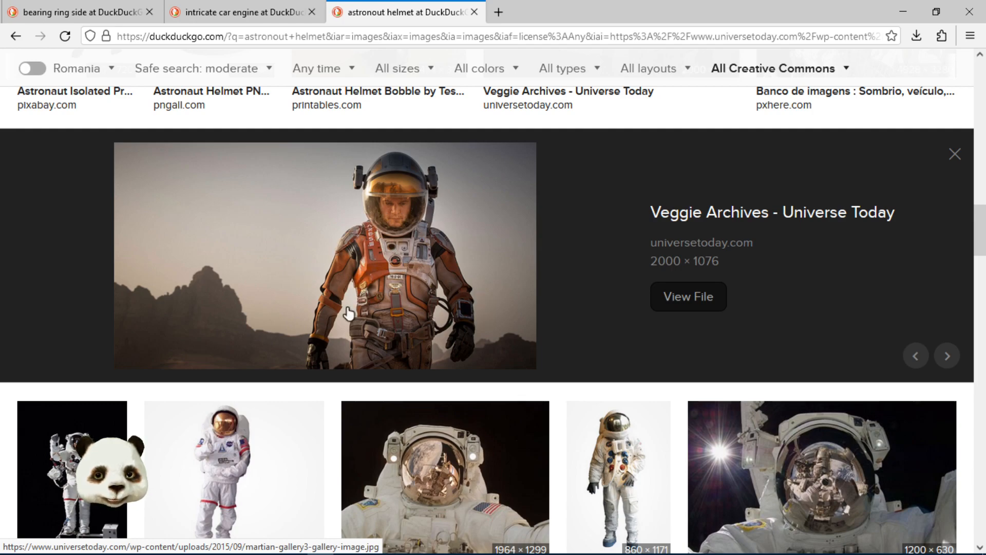
click(415, 253)
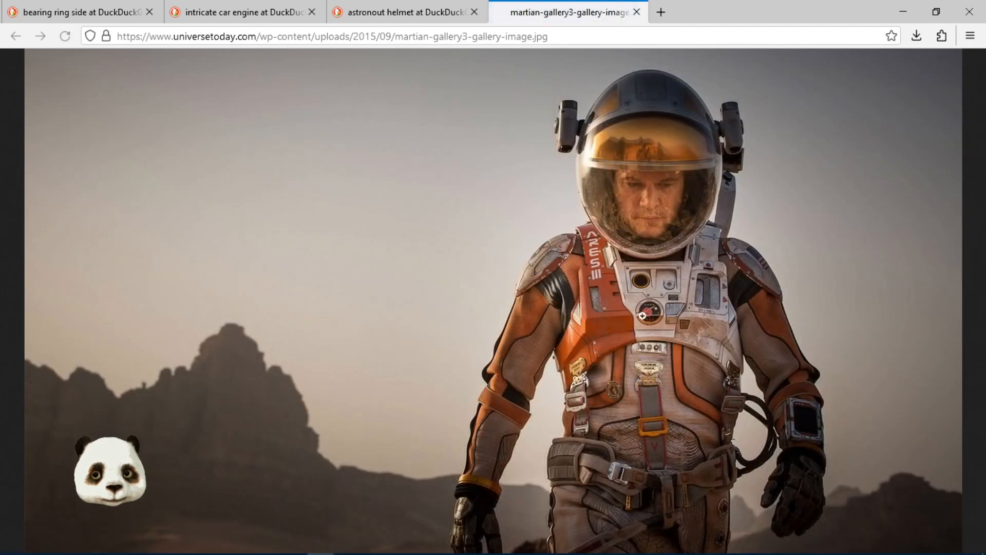
click(648, 310)
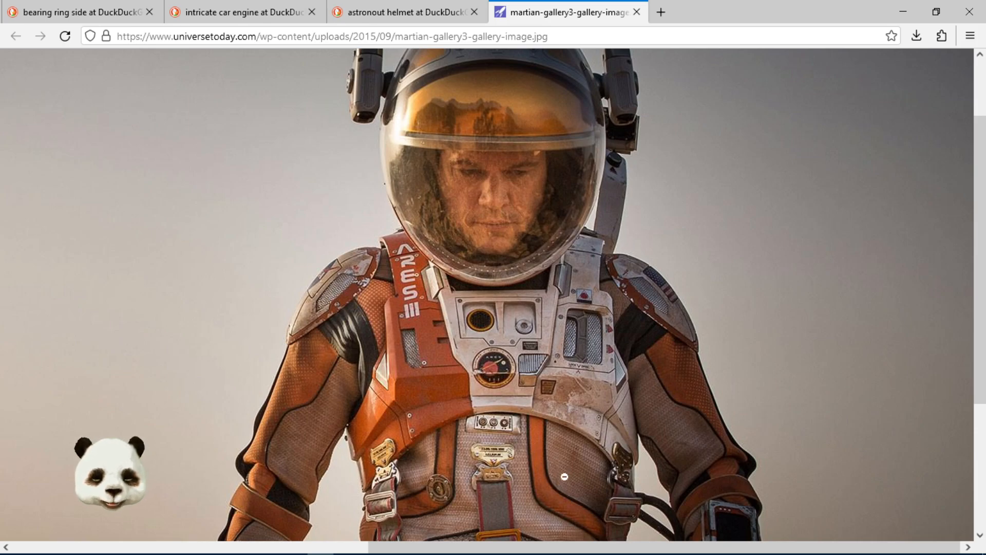
scroll(529, 508, down, 4)
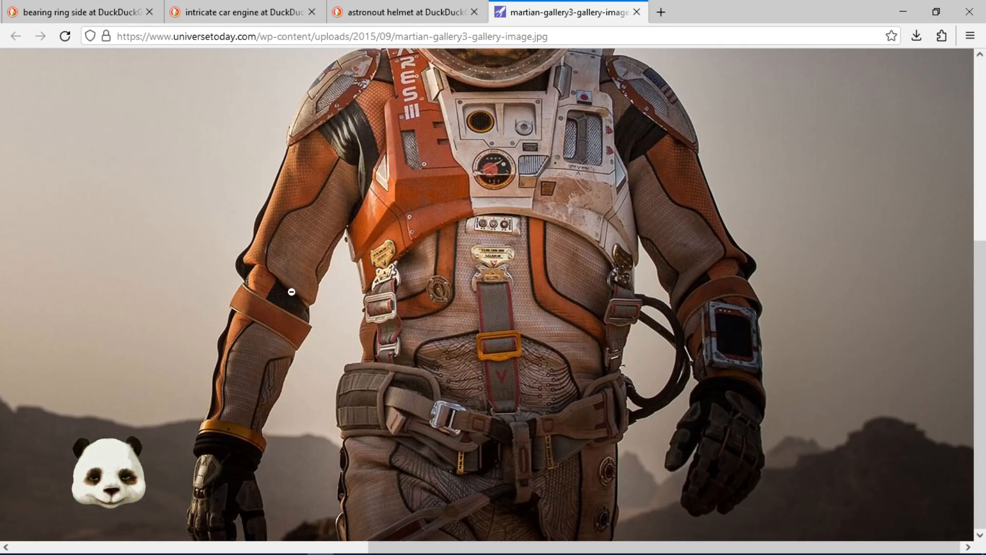
scroll(345, 224, up, 4)
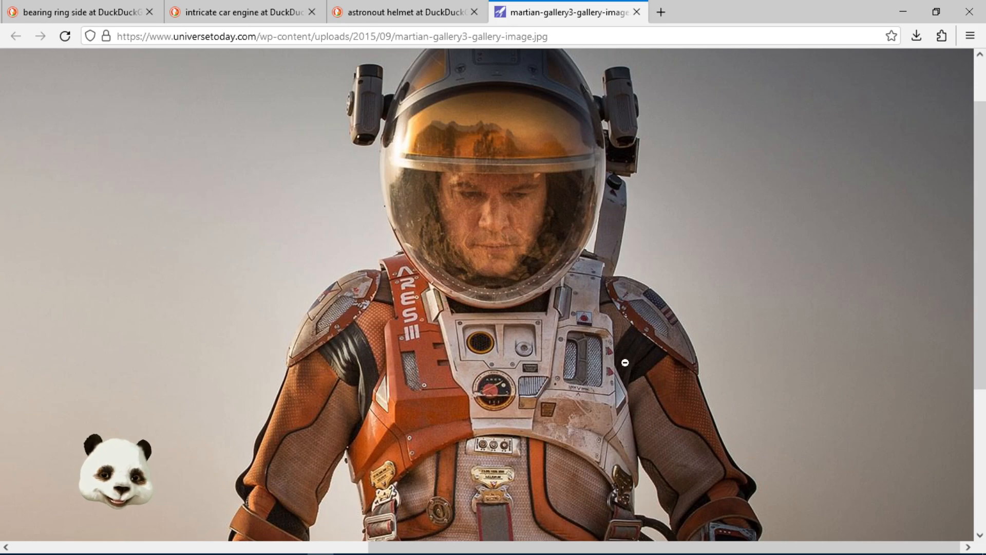
scroll(582, 430, down, 4)
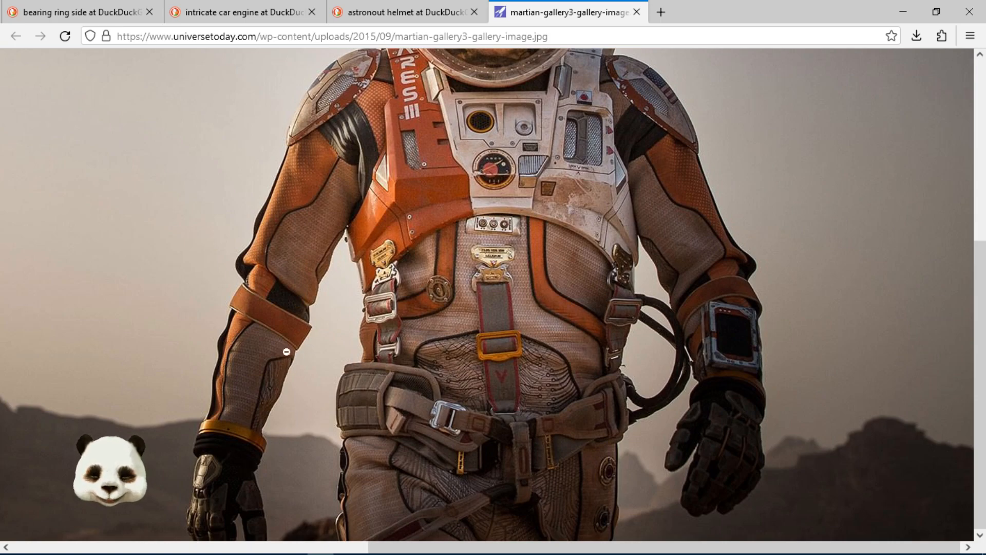
scroll(543, 334, up, 5)
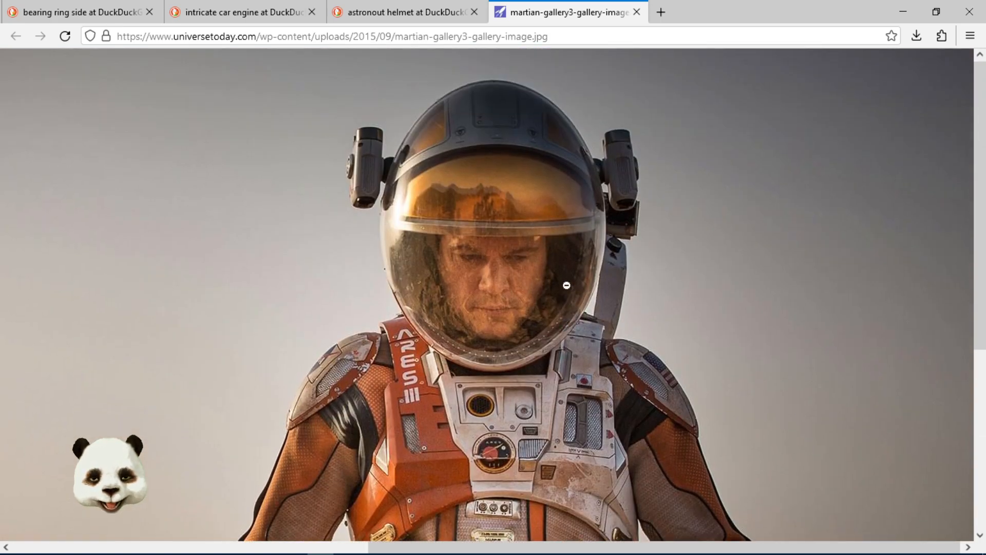
scroll(547, 303, down, 4)
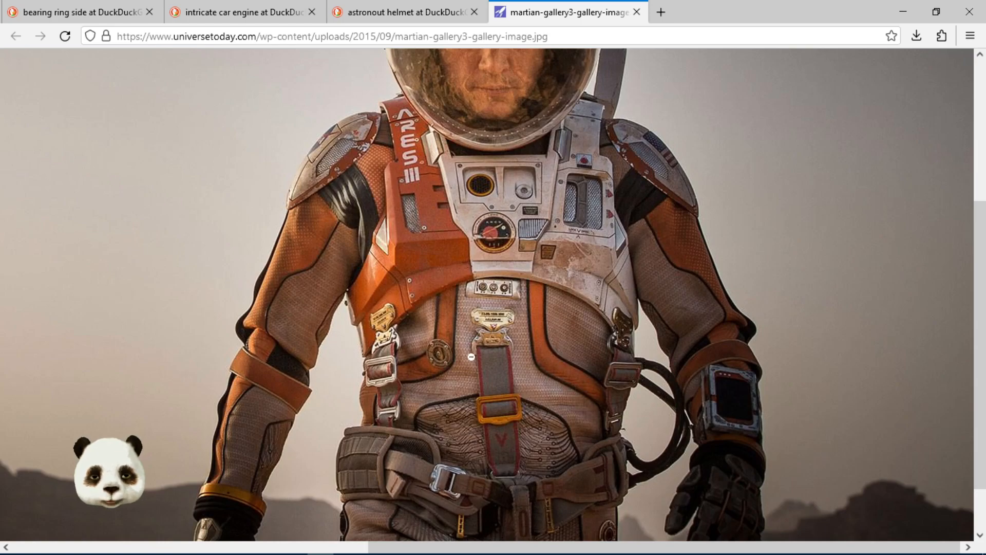
scroll(472, 359, down, 1)
scroll(472, 359, down, 1)
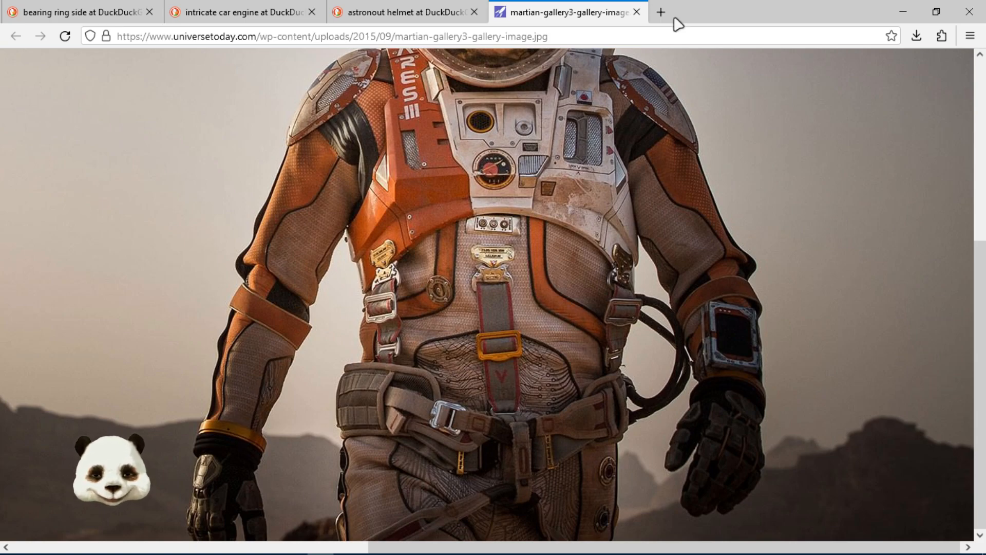
click(637, 12)
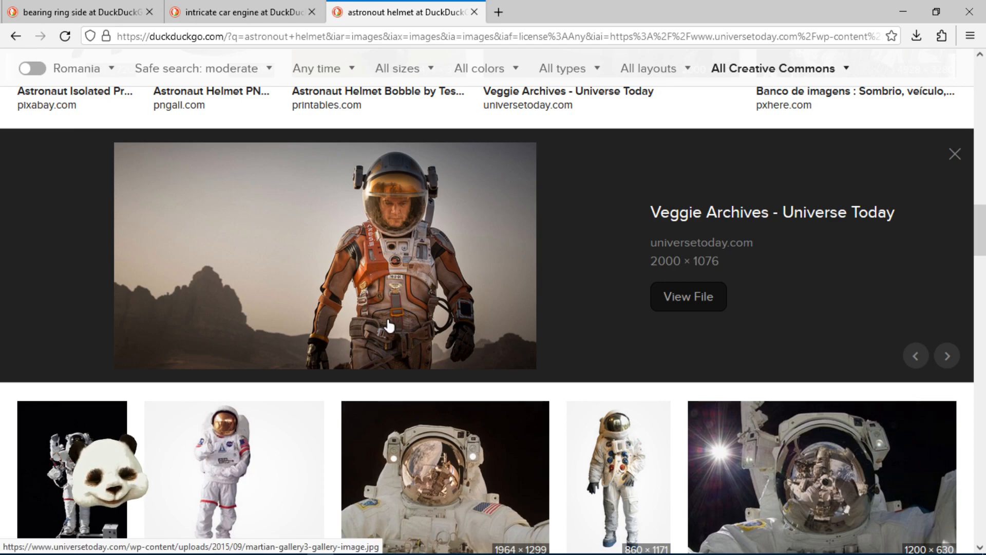
Reopen the full-size Martian spacesuit photo and zoom in closely on the suit's chest plate and strap buckles
click(377, 284)
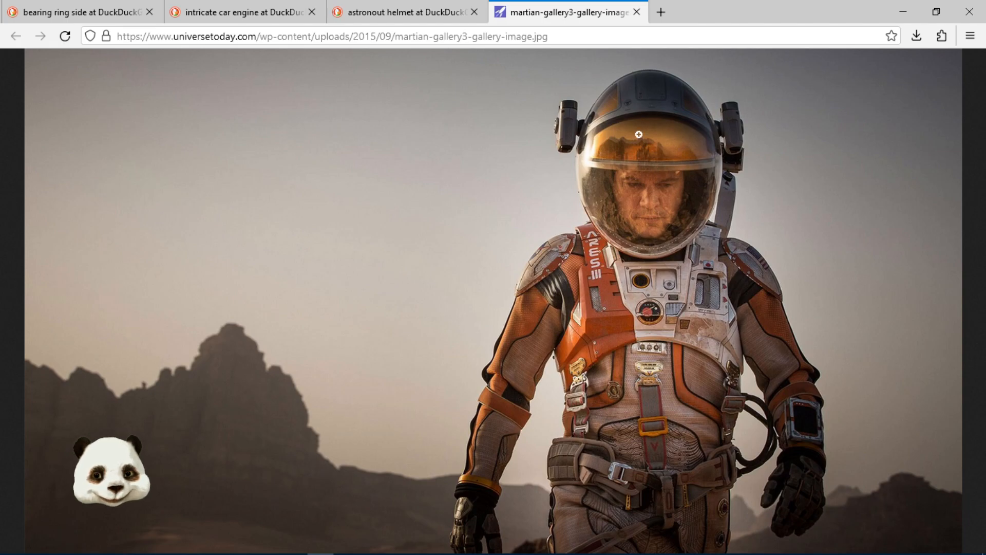
click(642, 141)
scroll(665, 412, down, 4)
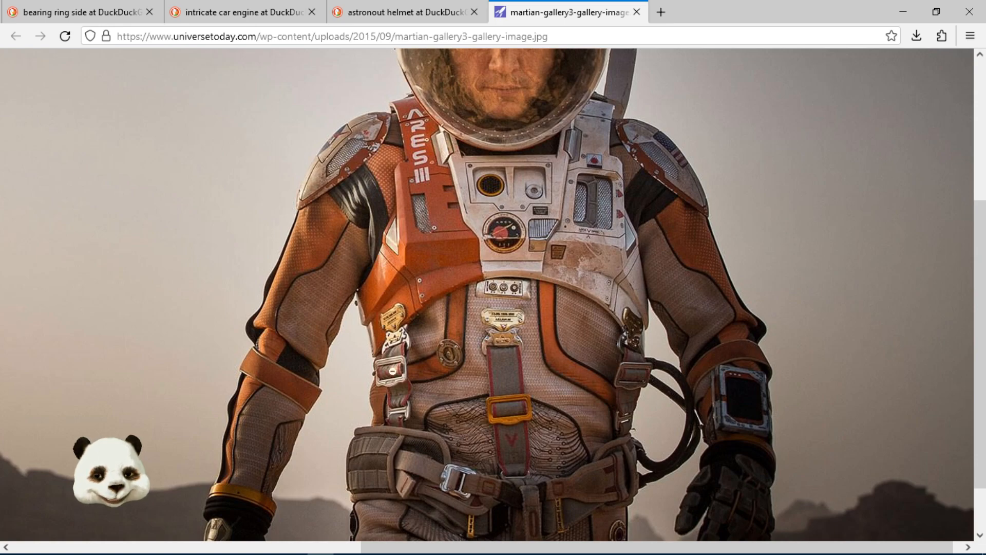
click(389, 362)
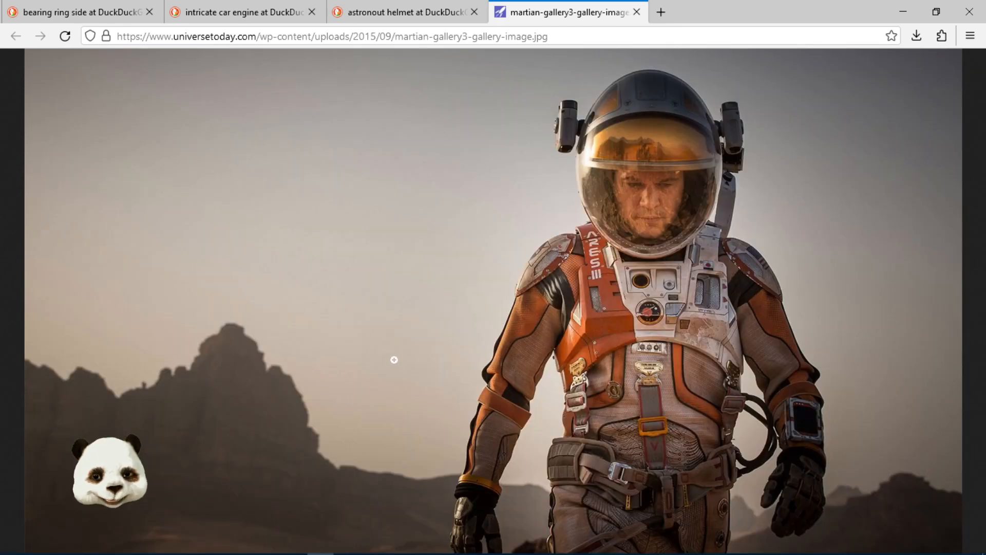
click(574, 411)
scroll(526, 348, up, 2)
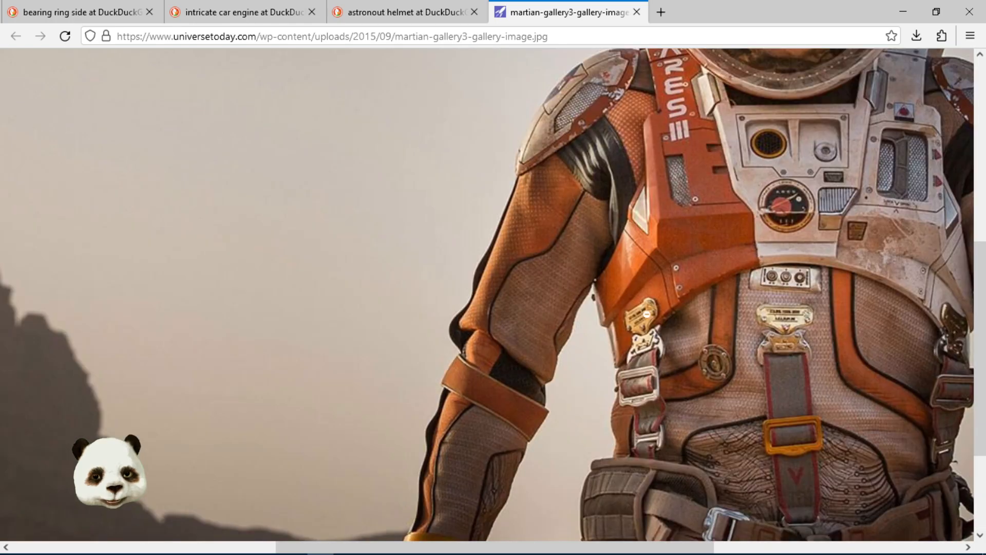
middle_click(789, 415)
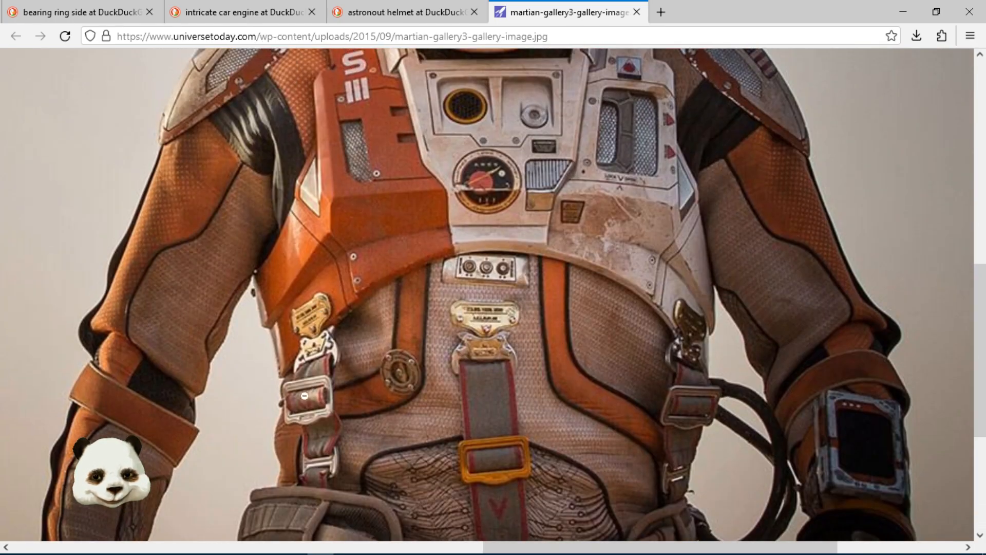
click(473, 462)
scroll(473, 463, up, 2)
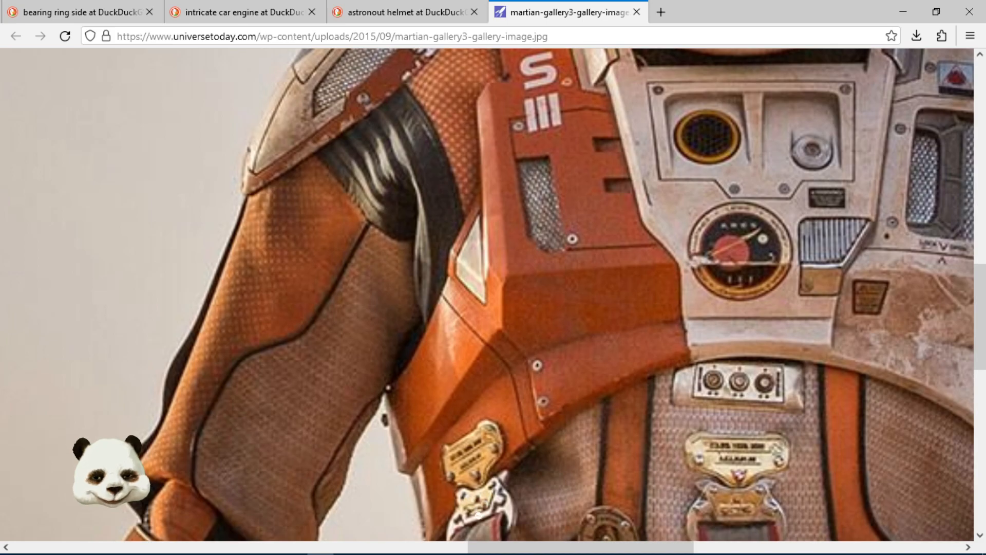
Compare the close-up details of the chest plate, sleeve and buckles with the whole figure, and close the photo
scroll(483, 514, down, 5)
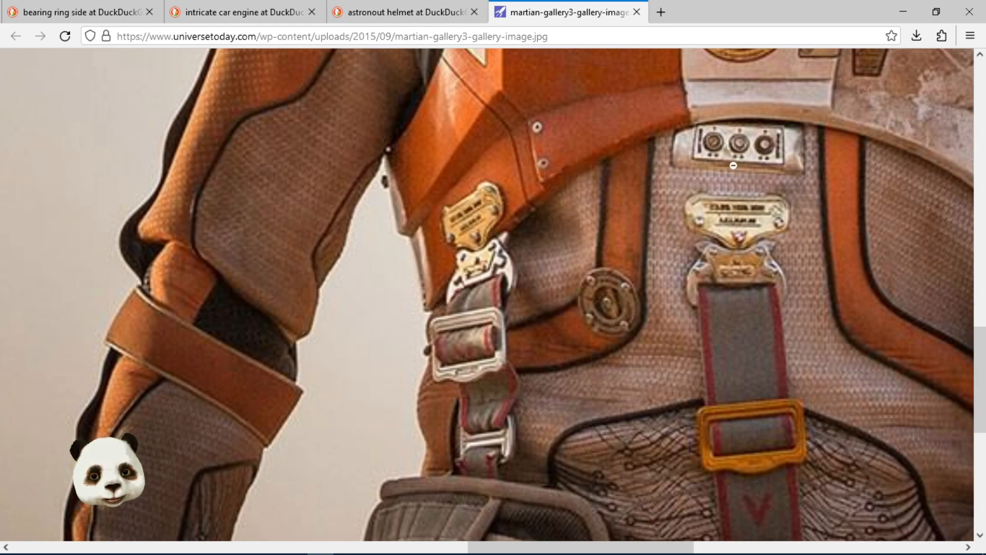
scroll(823, 169, up, 6)
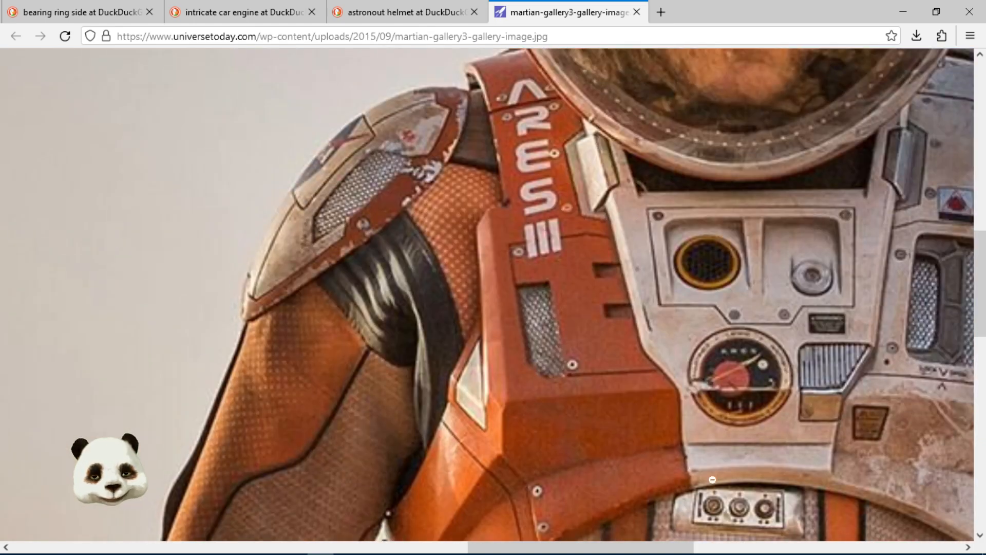
scroll(801, 358, down, 3)
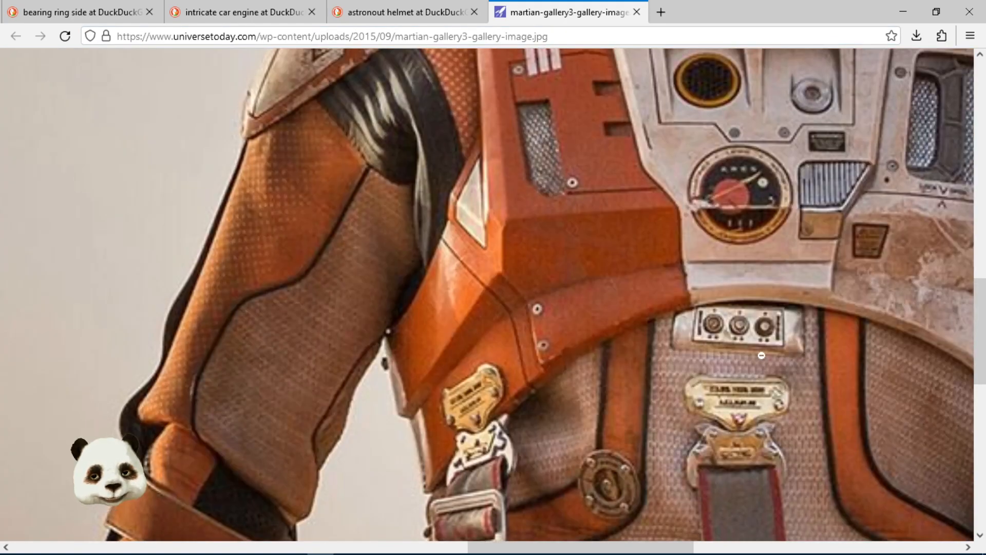
scroll(770, 277, down, 3)
scroll(764, 286, down, 5)
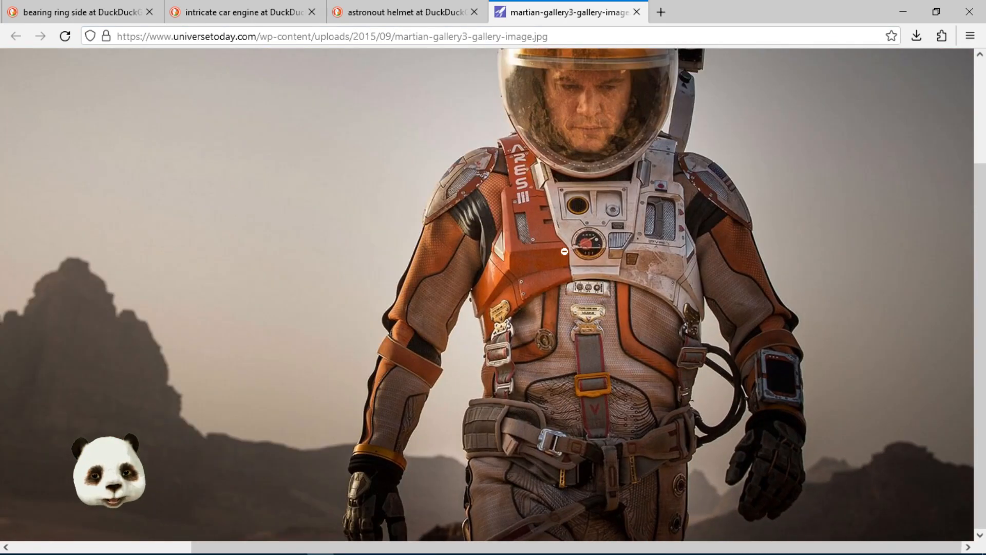
click(564, 251)
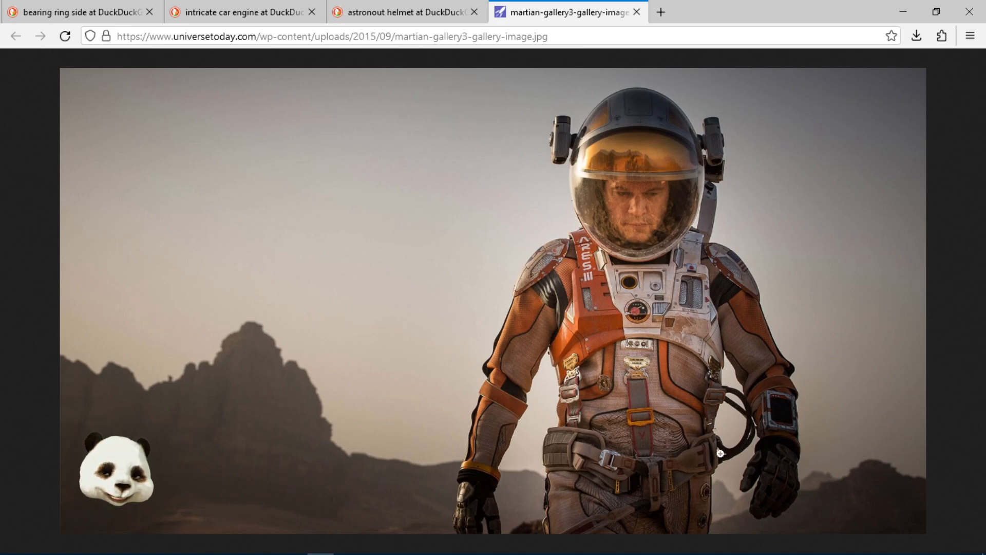
middle_click(571, 16)
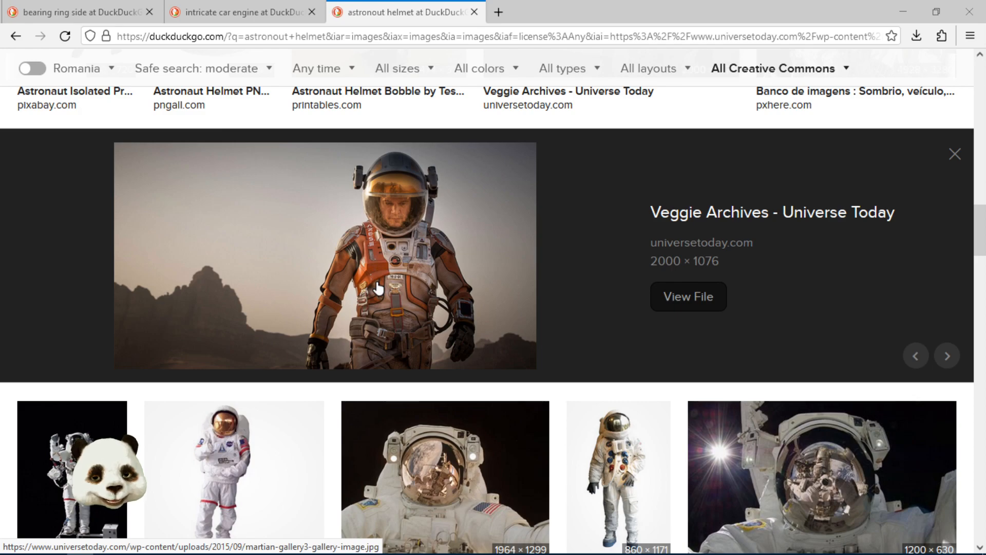
Browse further astronaut helmet image results and open the preview of the cartoon "Vector Astronaut Helmet PNG Clipart" with stars on its visor
scroll(405, 288, down, 5)
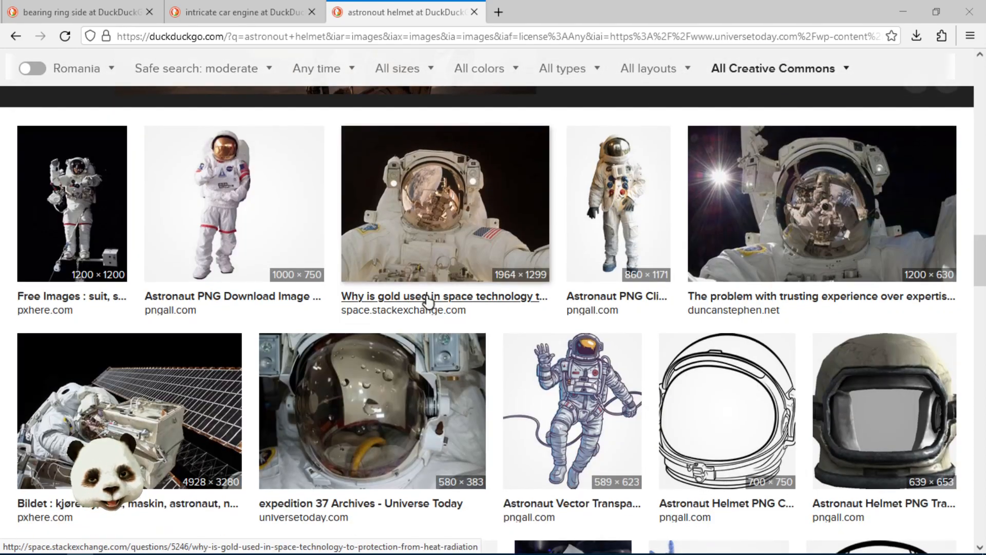
scroll(428, 302, down, 10)
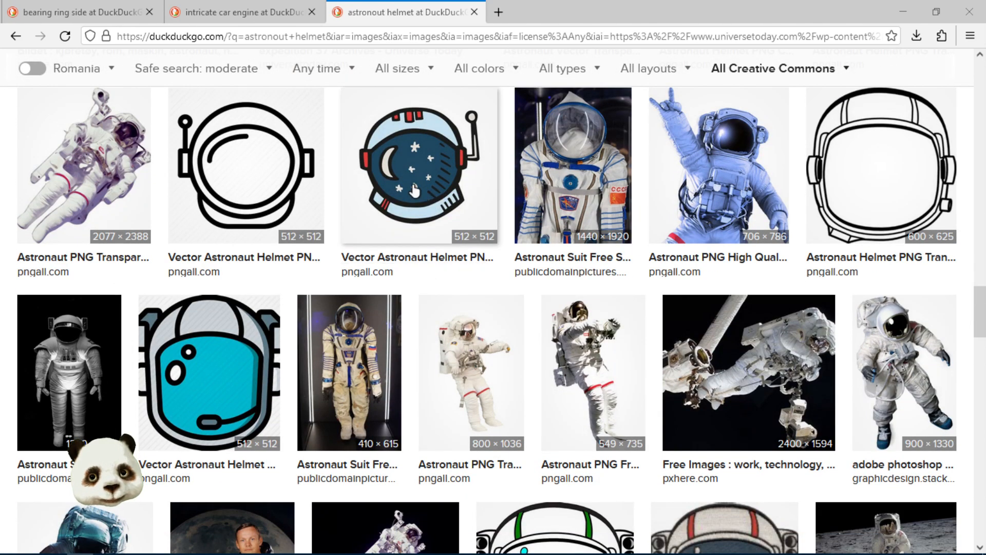
click(419, 205)
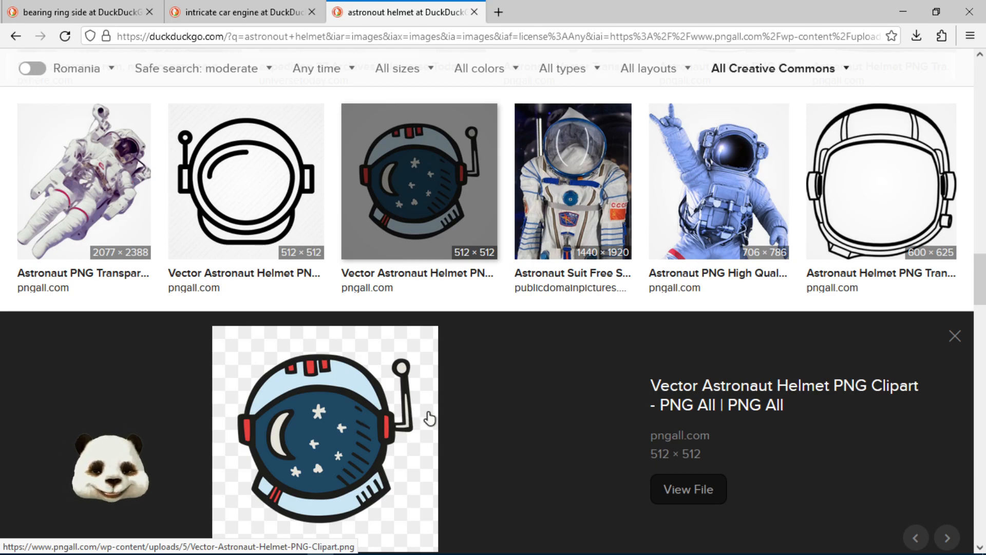
scroll(425, 426, down, 6)
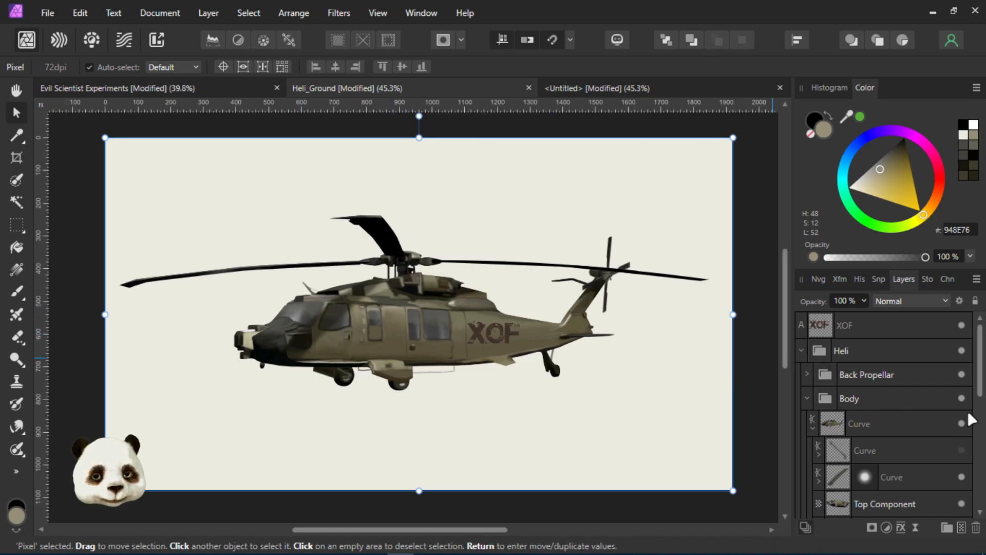
In Affinity Photo's Heli_Ground document, hide the seven body layers from the masked Curve down to the Pixel layer above the dark base
scroll(958, 442, down, 6)
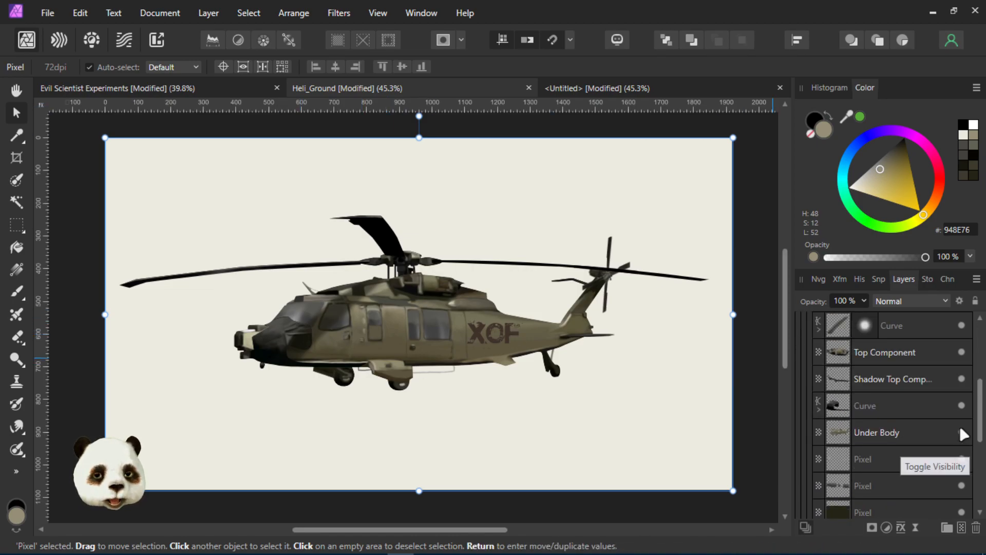
scroll(959, 405, up, 3)
click(961, 349)
click(961, 349)
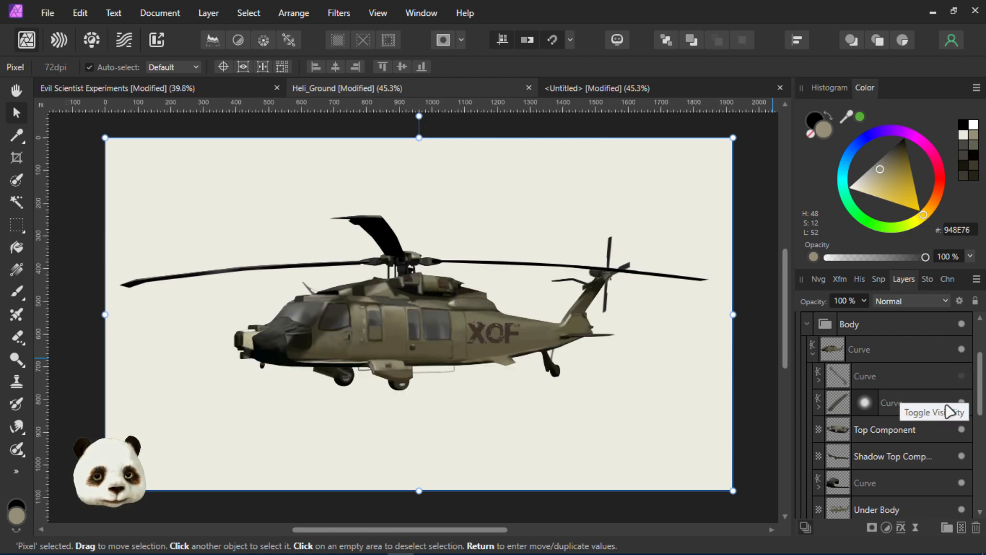
click(915, 408)
scroll(914, 416, down, 3)
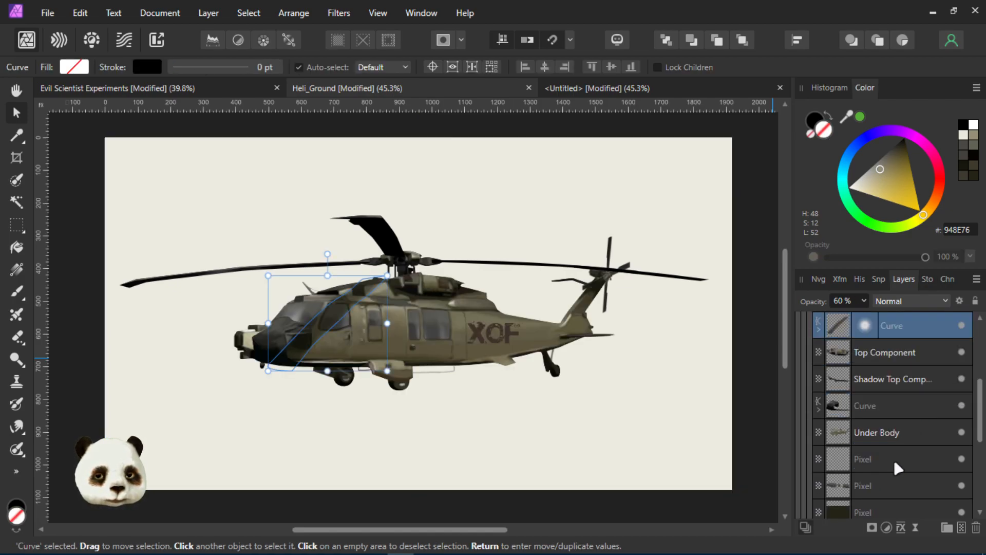
scroll(900, 450, down, 3)
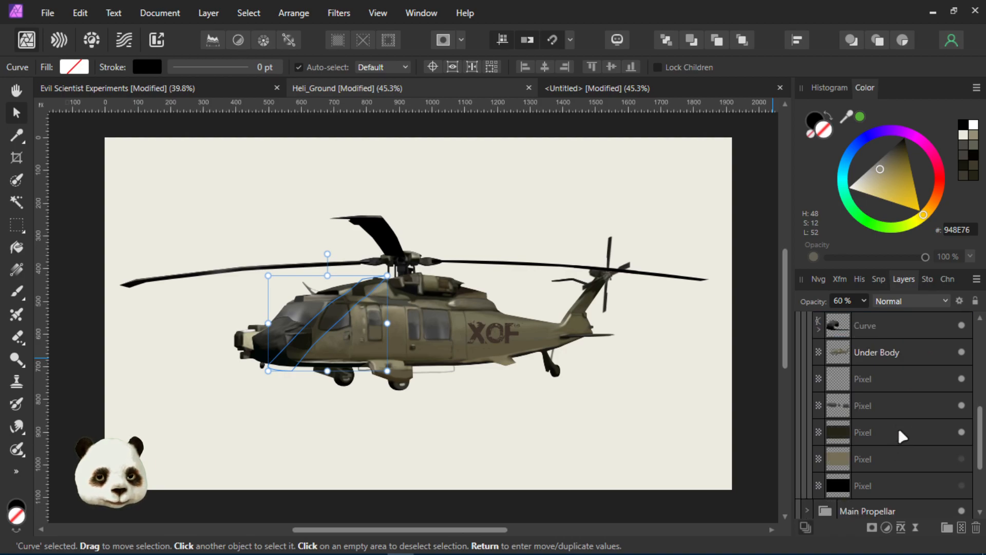
shift+click(927, 406)
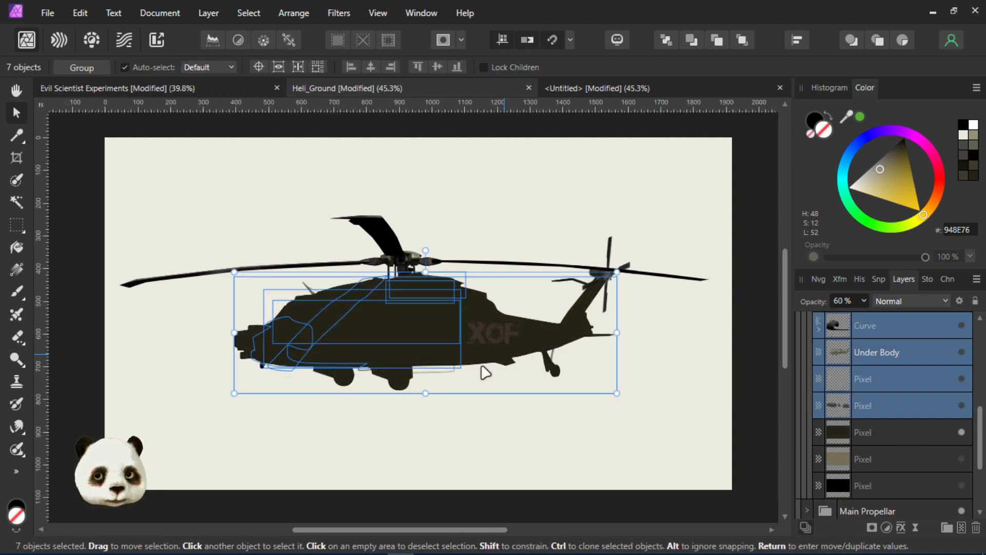
Examine the dark silhouette of the helicopter body close up, from the tail to the nose
scroll(432, 252, up, 3)
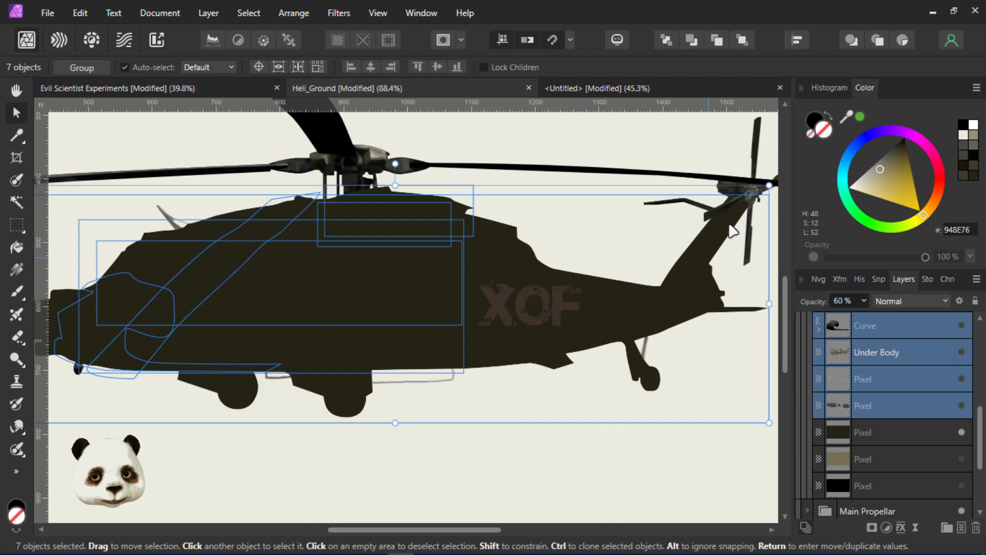
scroll(252, 382, down, 1)
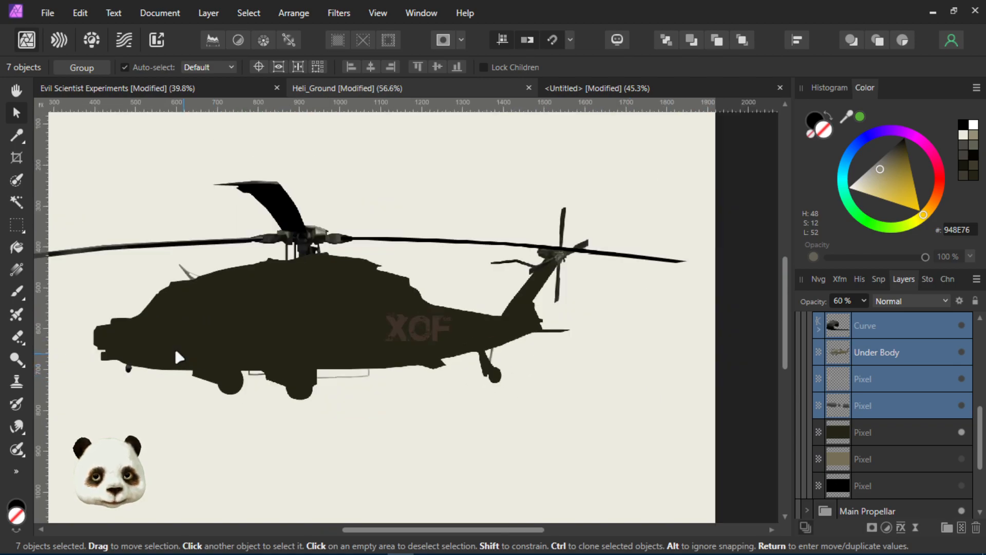
scroll(110, 333, up, 4)
scroll(362, 279, down, 3)
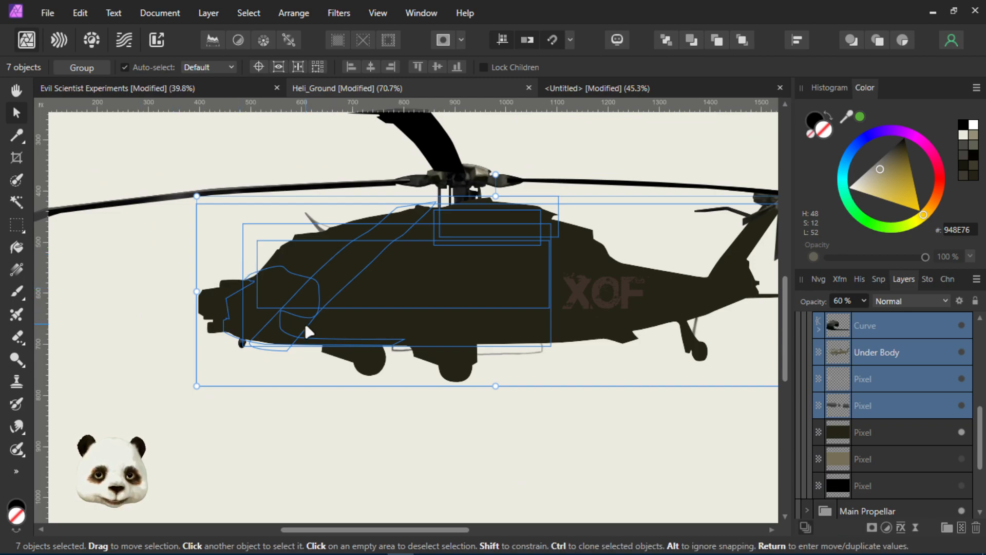
scroll(280, 236, up, 2)
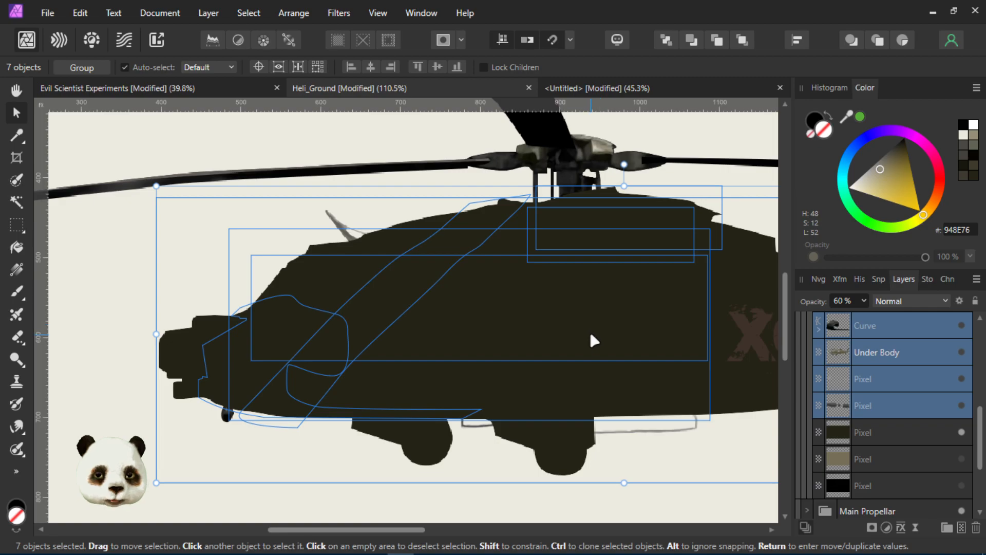
Make the seven selected body layers of the helicopter visible again over the dark base
scroll(590, 334, down, 4)
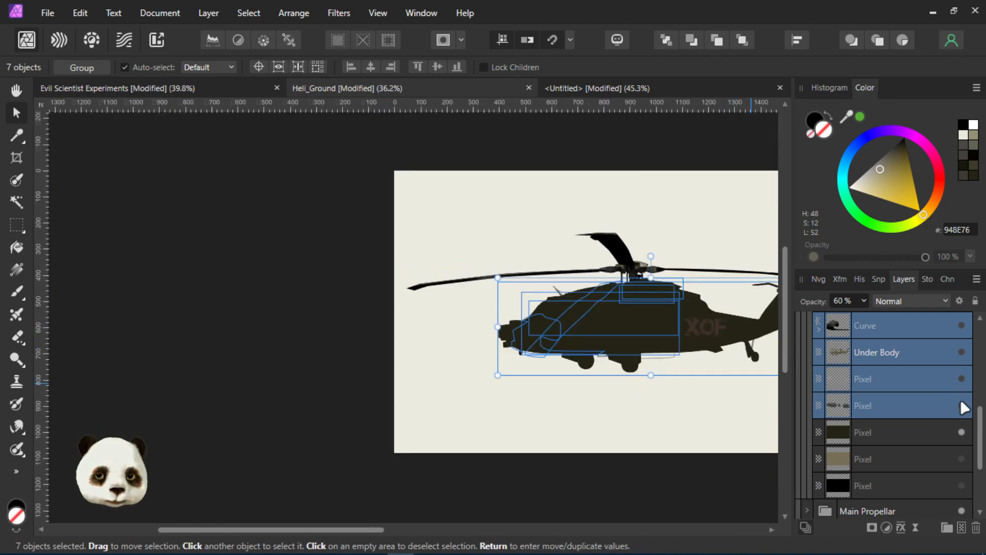
key(space)
drag(707, 385, 552, 396)
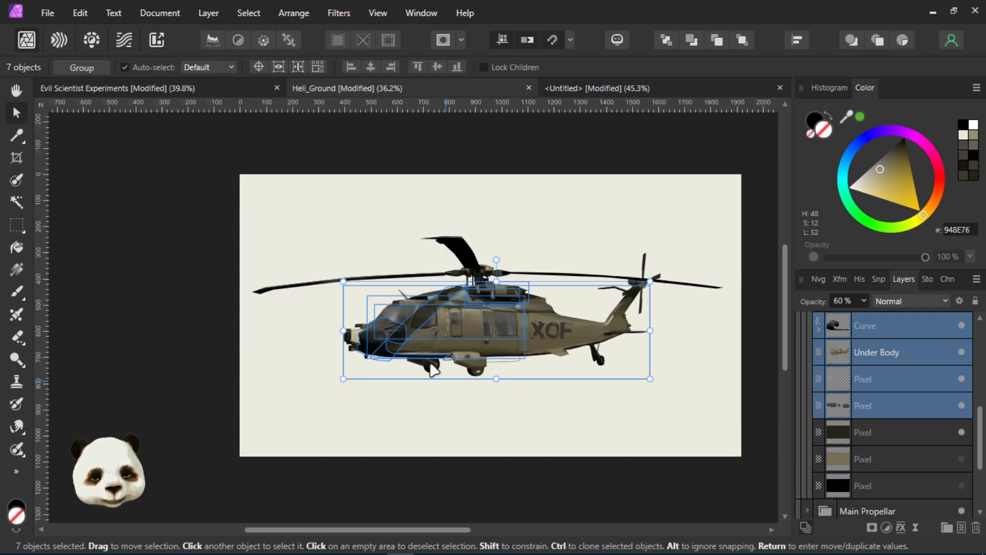
Examine the painted helicopter's wheels, fuselage and overall shape, with the dark base Pixel layer selected
scroll(414, 356, up, 2)
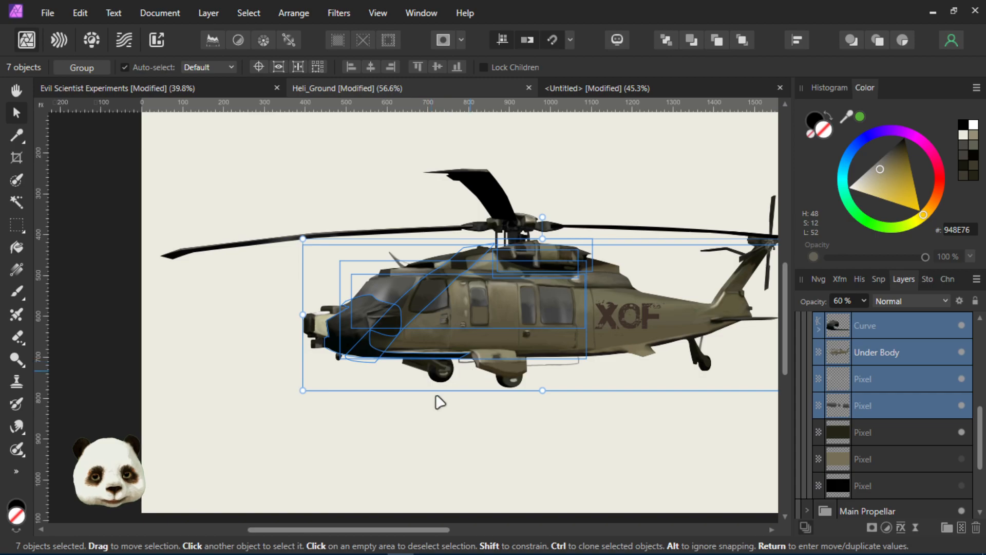
scroll(436, 401, up, 3)
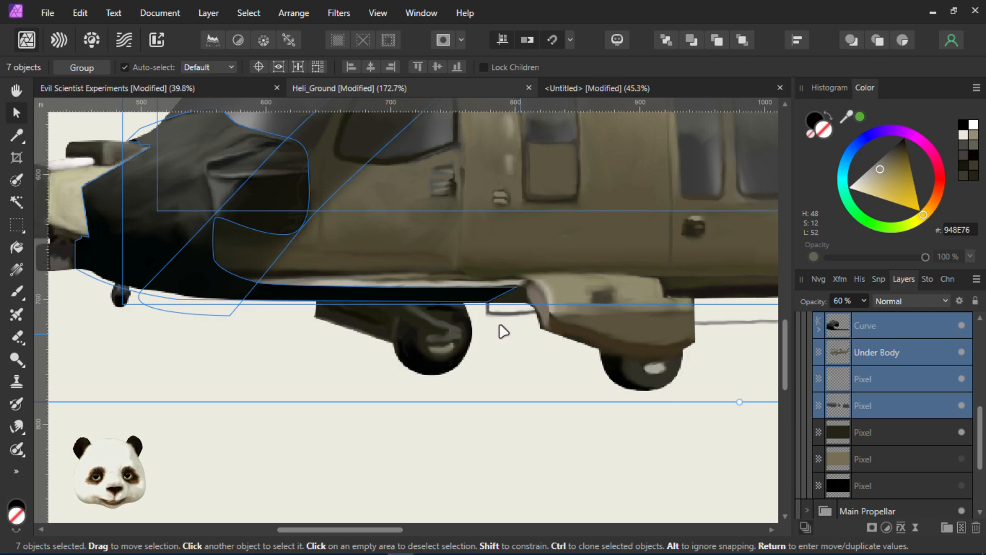
scroll(502, 330, down, 2)
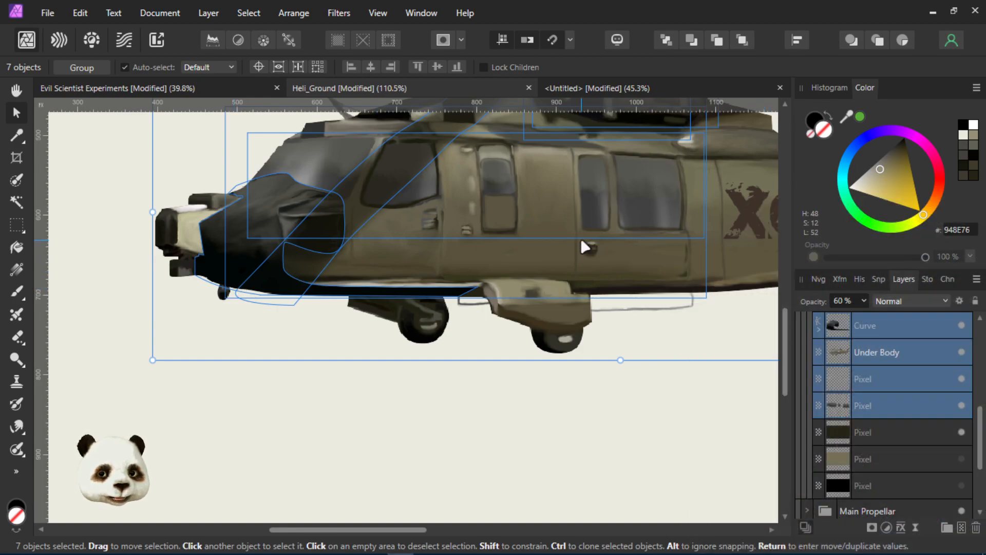
scroll(586, 247, down, 5)
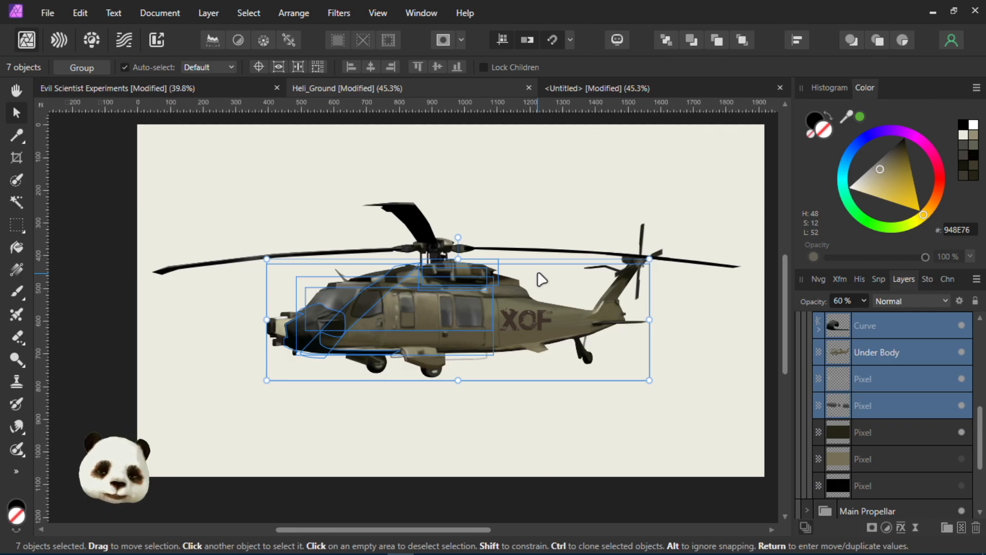
click(893, 432)
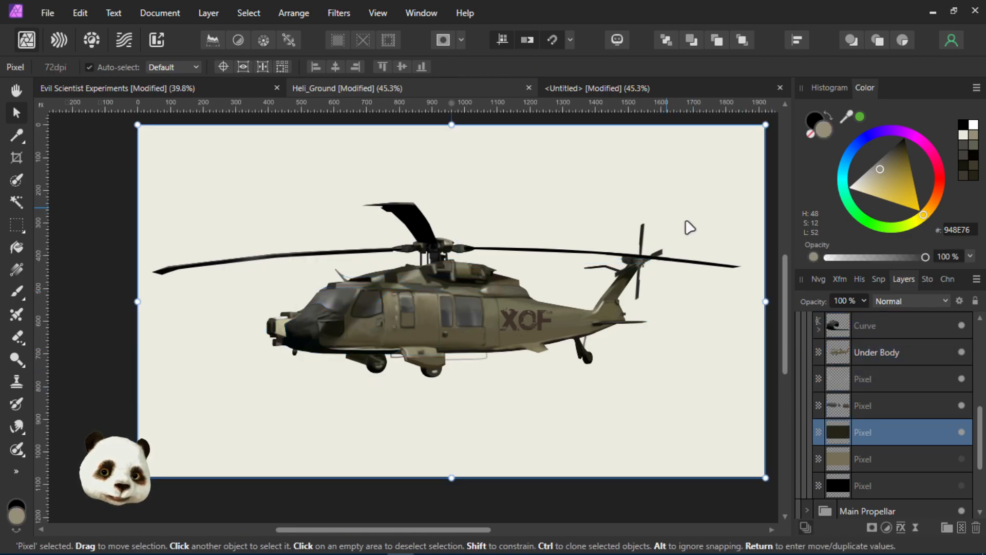
drag(649, 191, 596, 214)
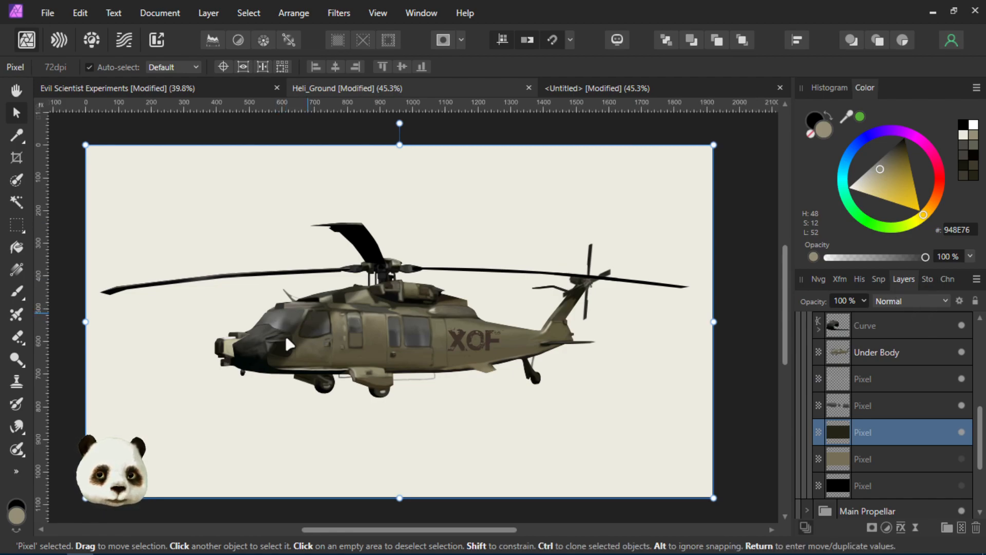
scroll(936, 372, up, 5)
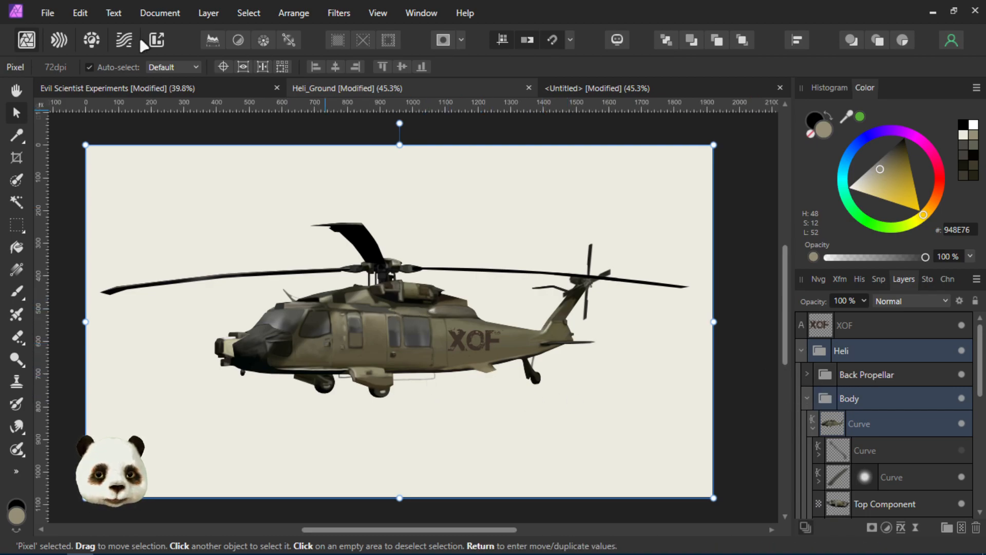
Open the Heli_Chinhook document and bring the Chinook's body into close view
key(super)
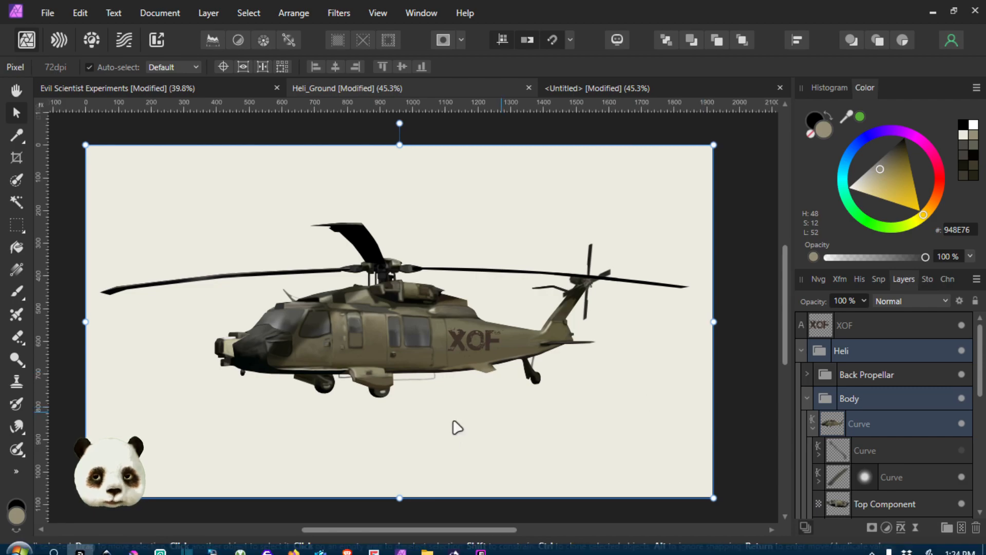
key(Escape)
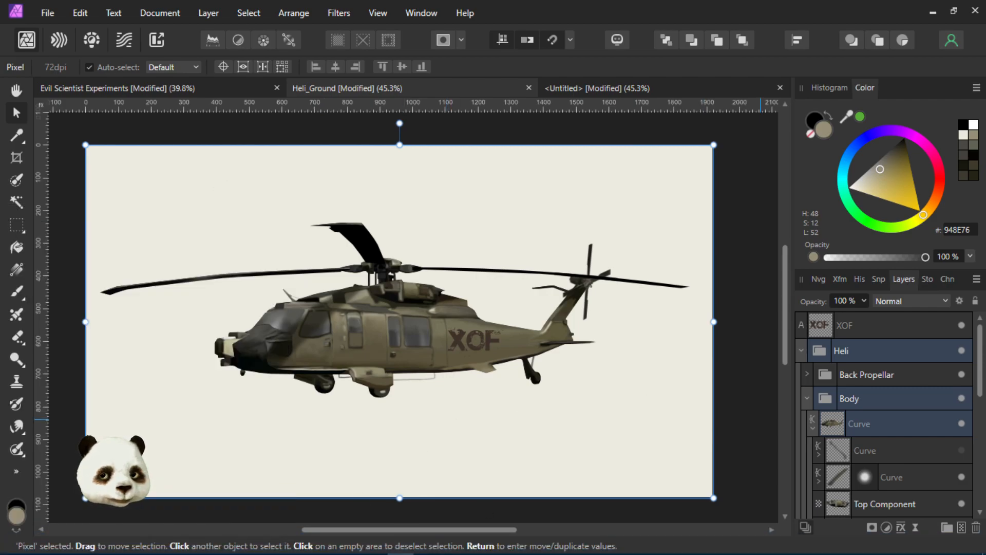
scroll(493, 410, up, 6)
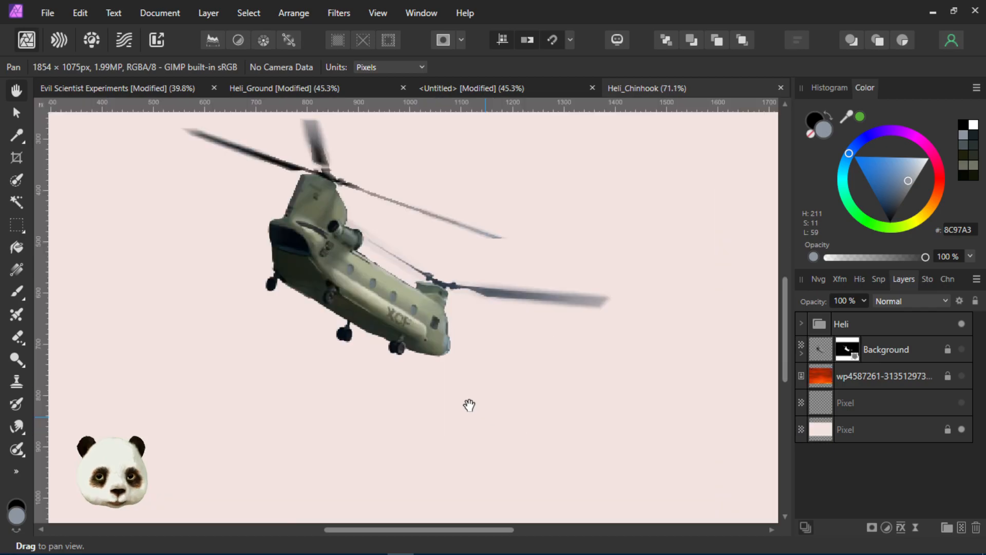
scroll(335, 242, up, 1)
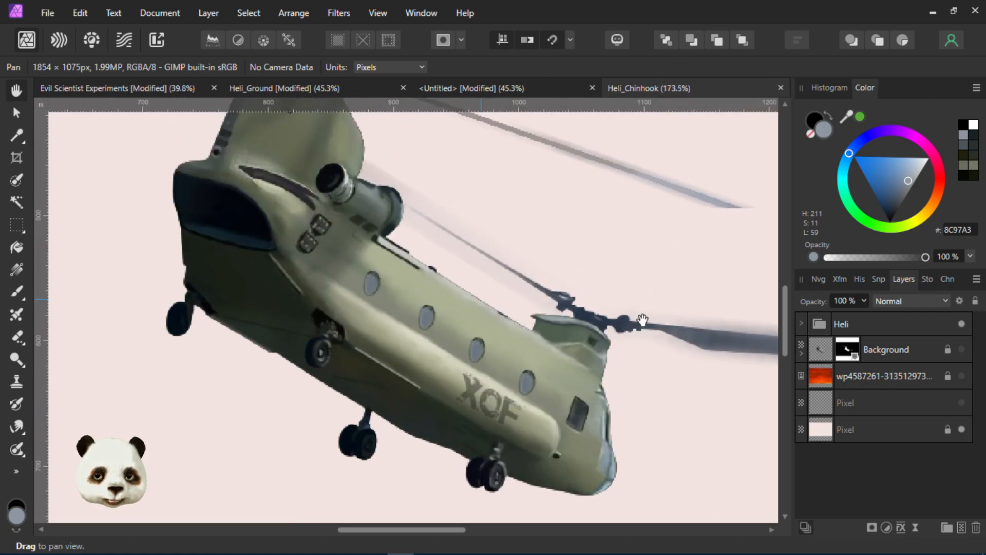
Group the four layers below the Heli group, from Background down to the bottom Pixel layer
click(801, 354)
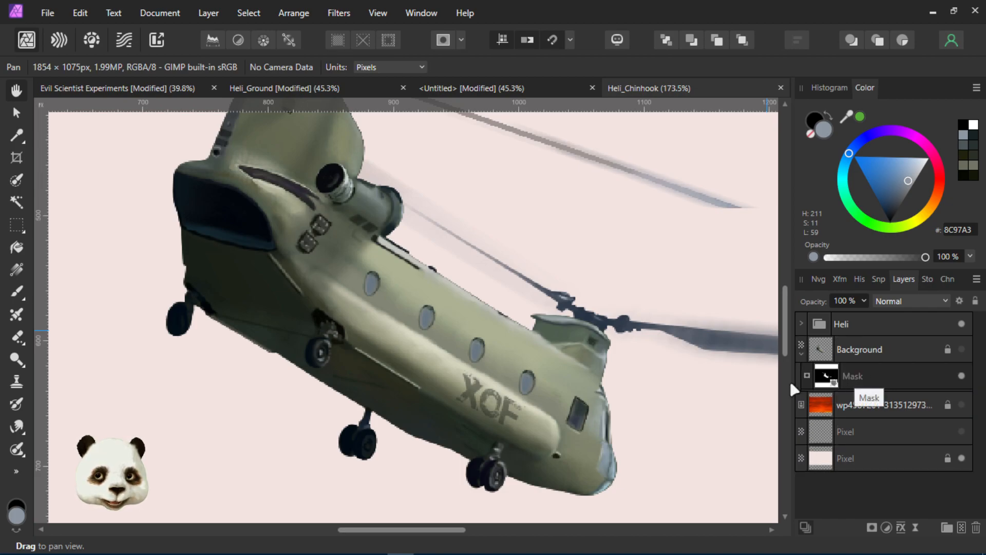
click(801, 354)
click(801, 354)
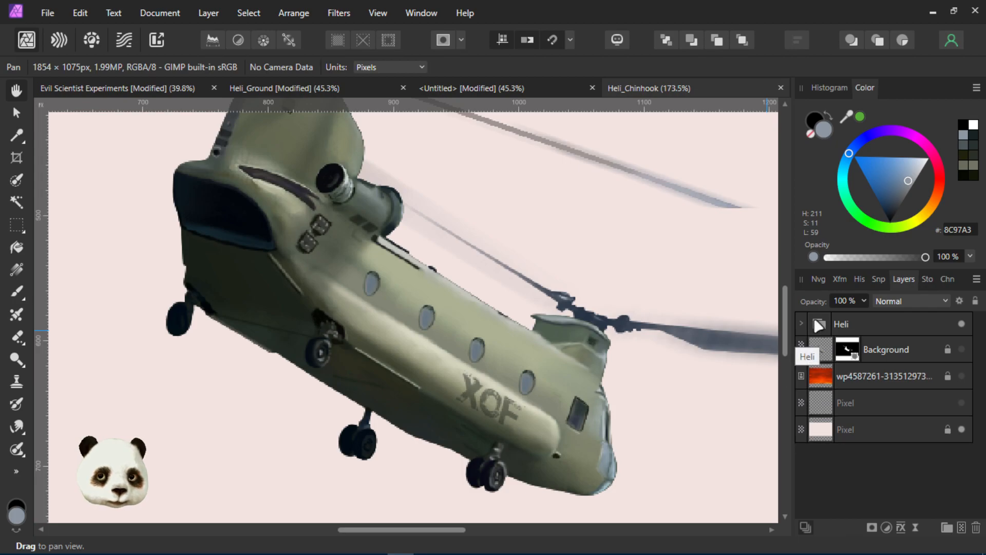
shift+click(896, 431)
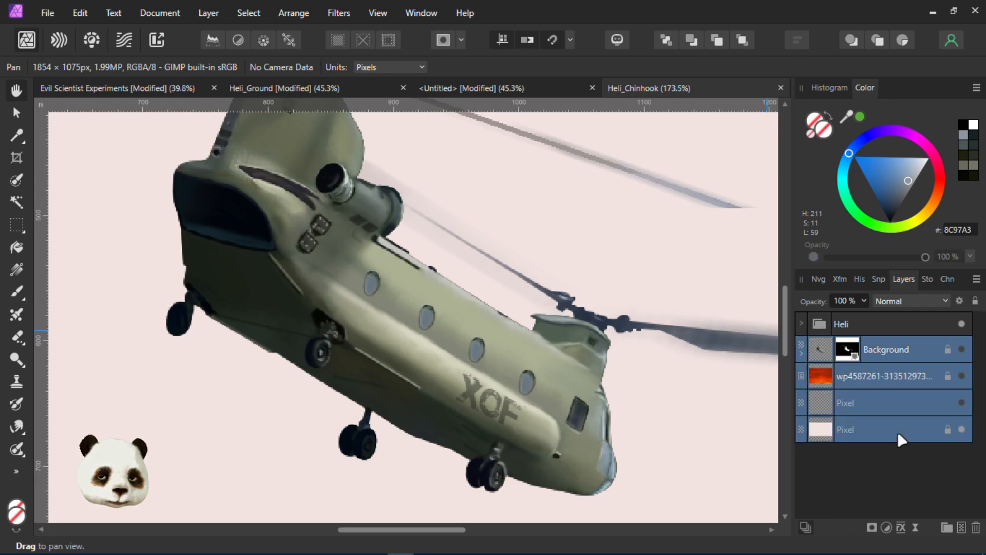
key(ctrl+g)
Inside the Heli group's Body layer, hide the Elements, Windows & Extras, Shadows, XOF and Wheels layers
click(828, 329)
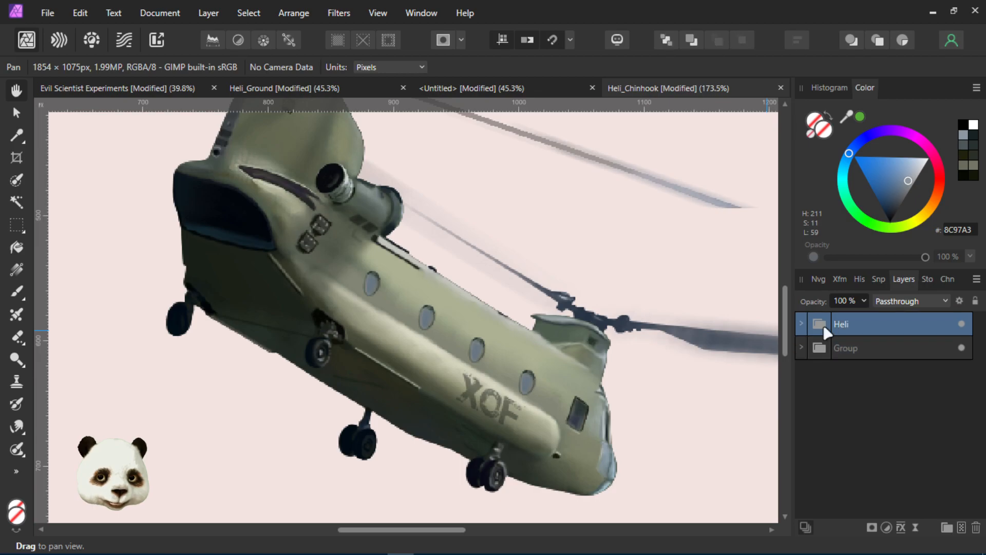
click(802, 324)
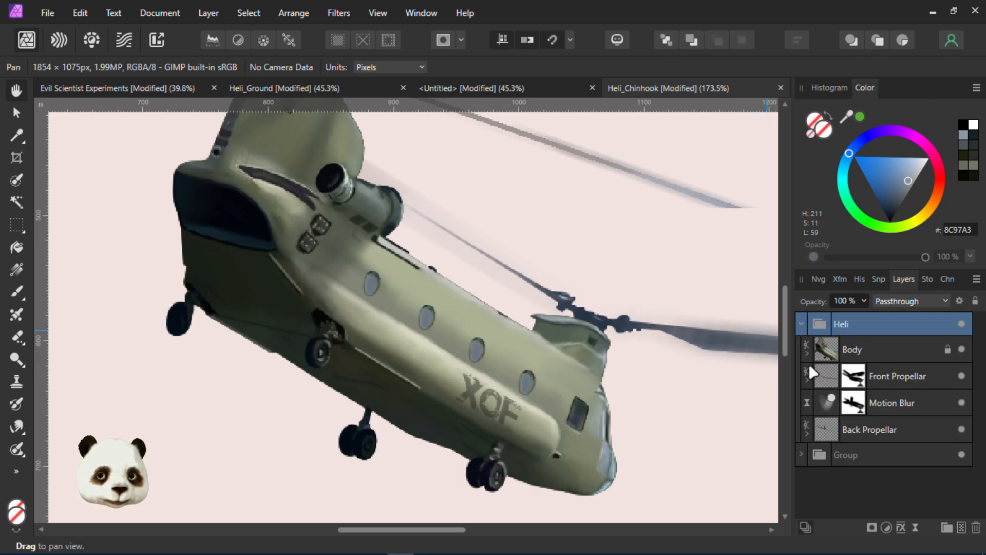
click(808, 352)
scroll(873, 381, down, 3)
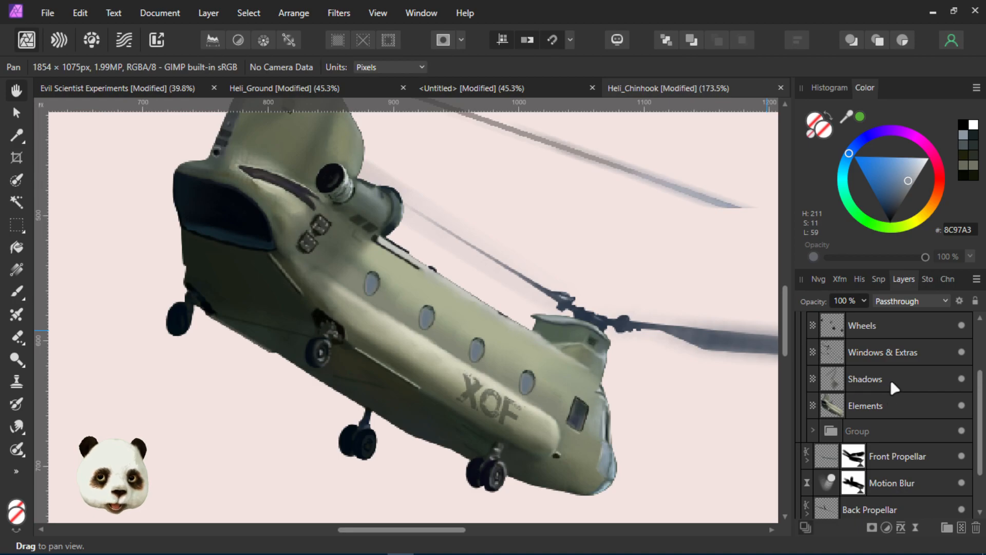
click(961, 406)
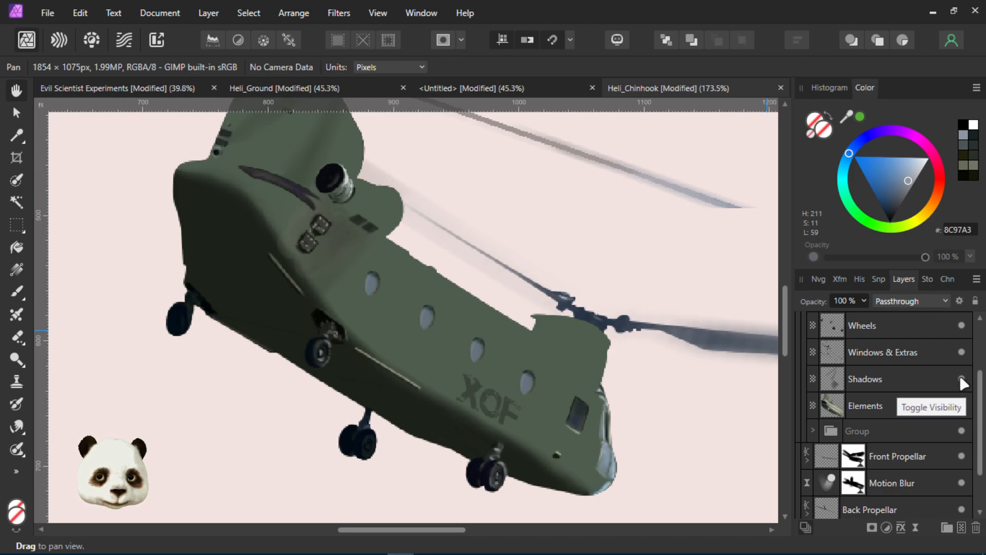
click(961, 352)
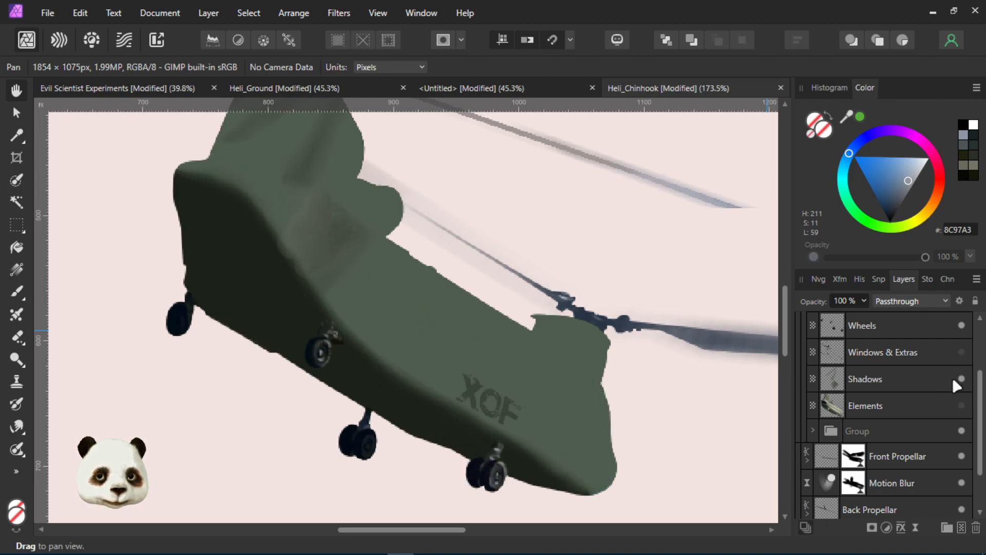
click(960, 377)
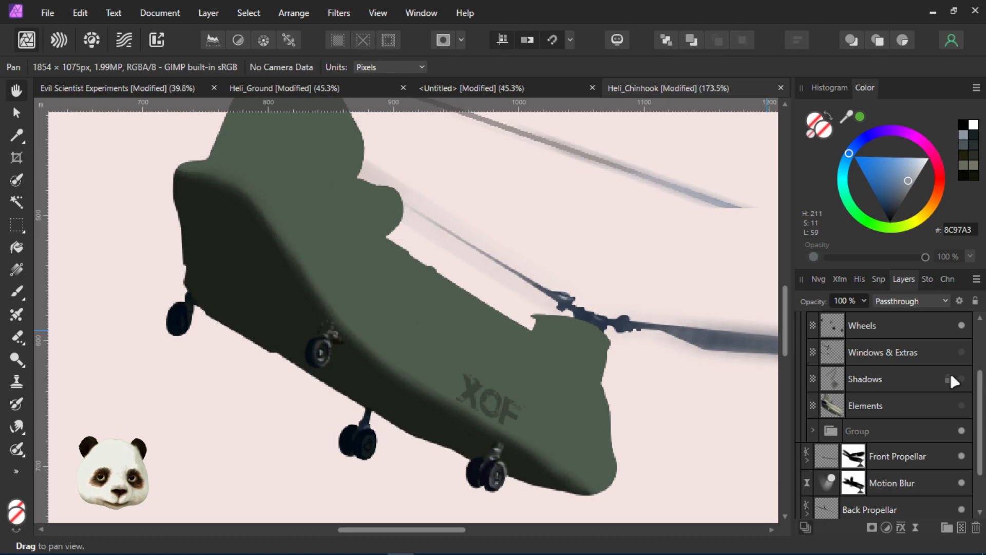
scroll(950, 372, up, 3)
click(962, 375)
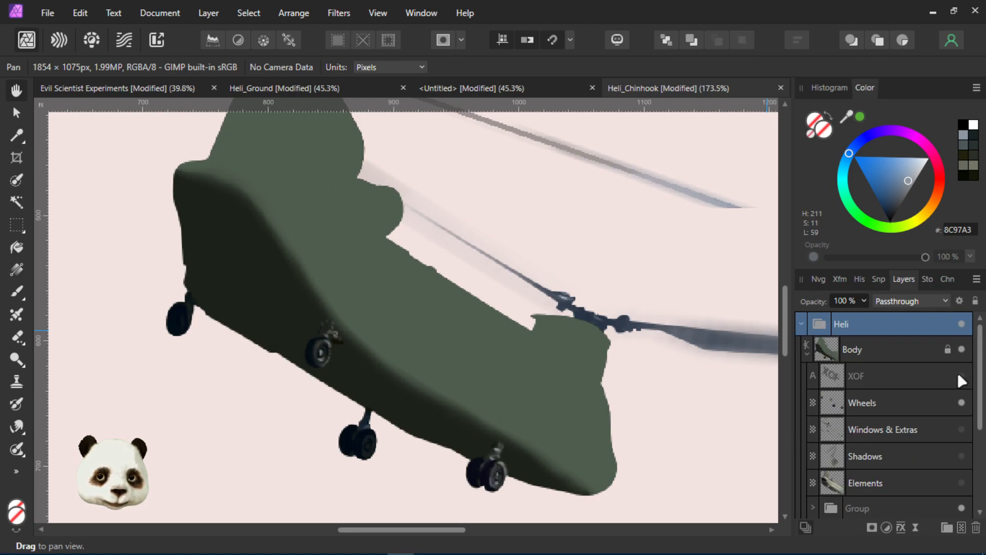
click(961, 402)
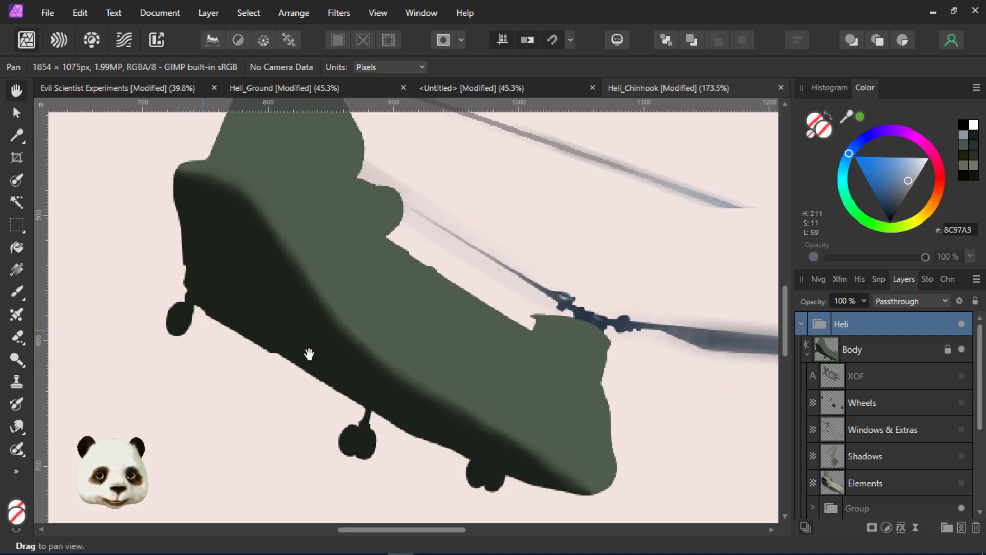
Compare the Chinook's dark silhouette with and without the green Pixel layer in the group nested in Body
scroll(595, 450, down, 1)
scroll(950, 406, down, 3)
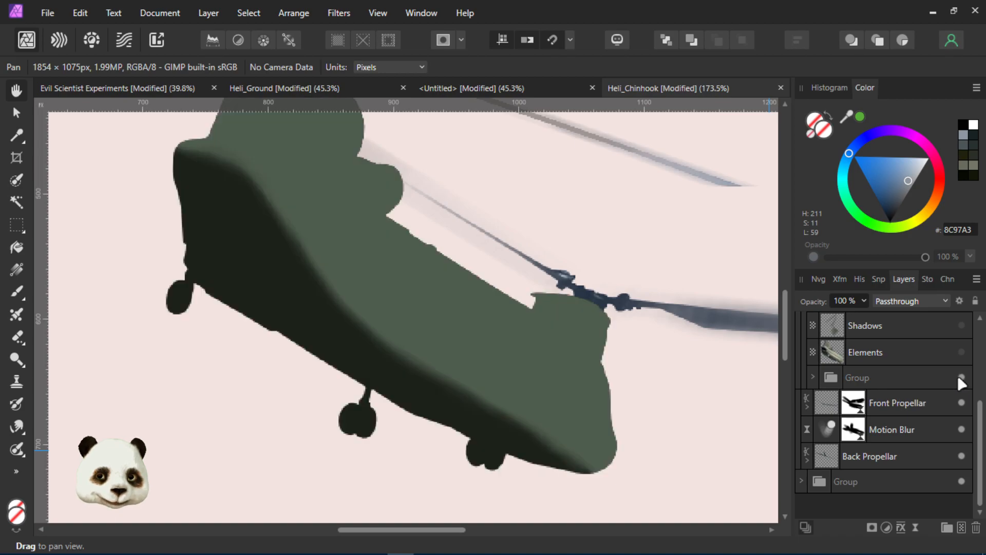
click(813, 377)
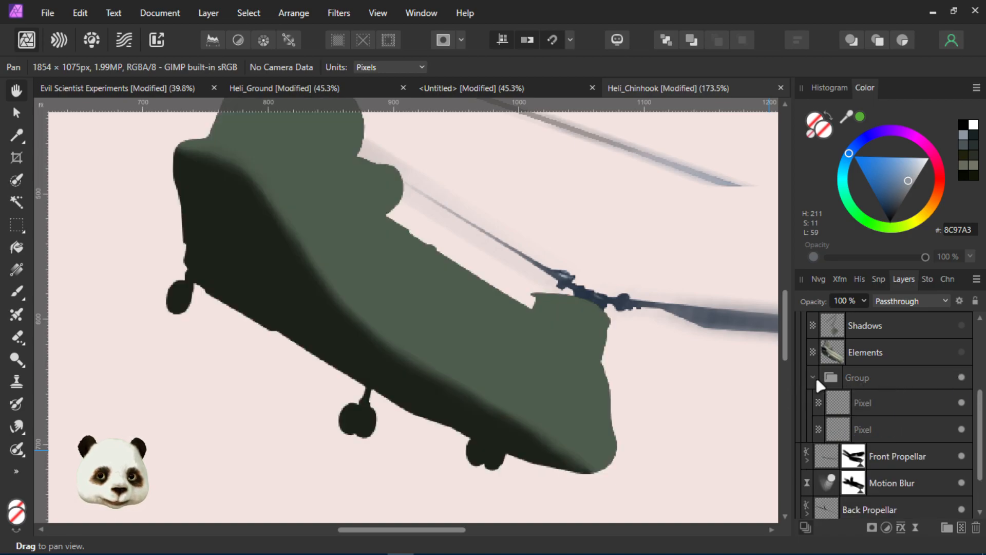
click(962, 402)
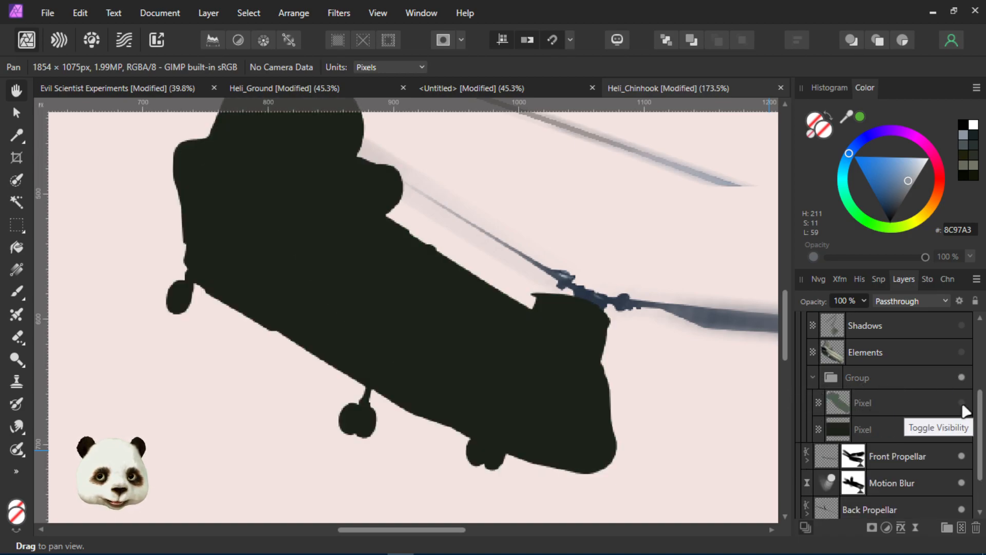
scroll(592, 345, down, 2)
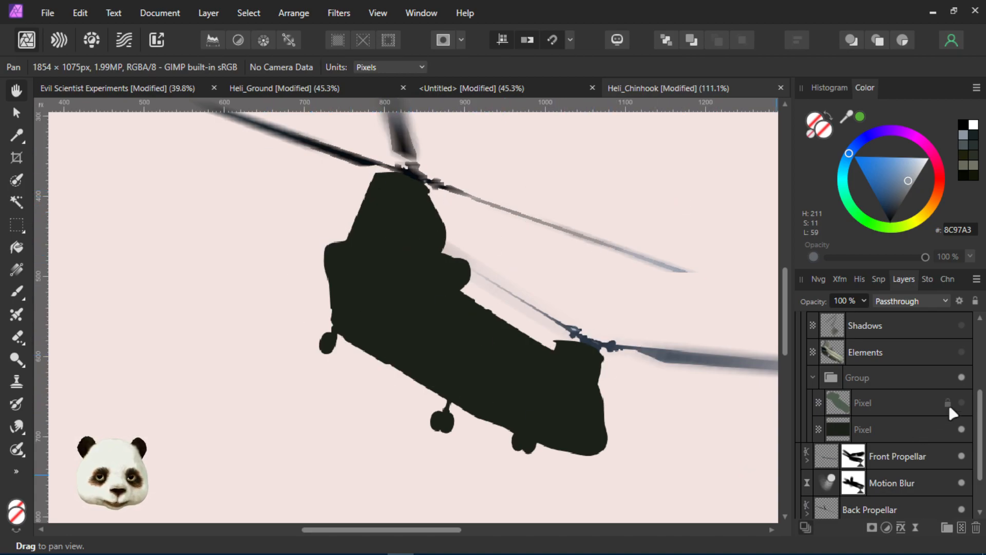
click(961, 403)
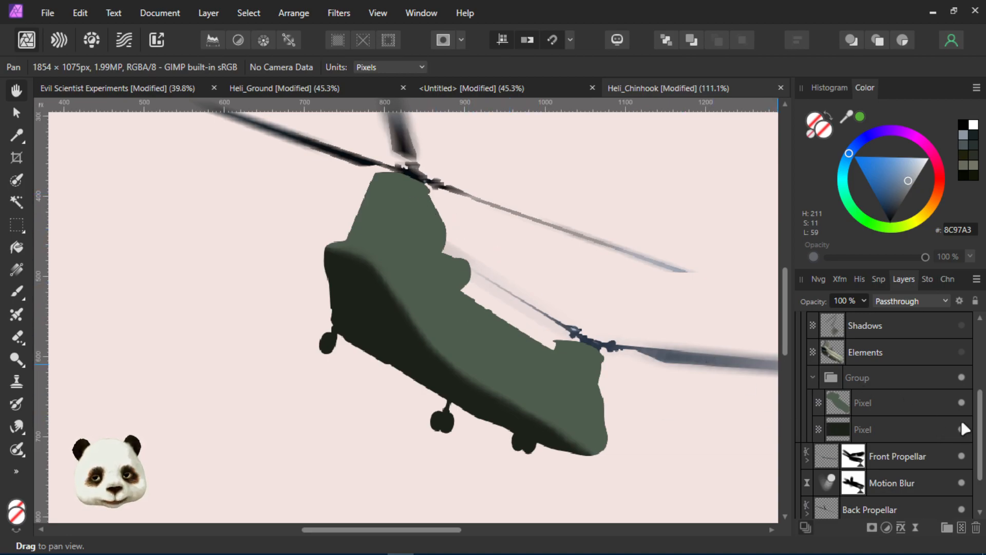
click(962, 403)
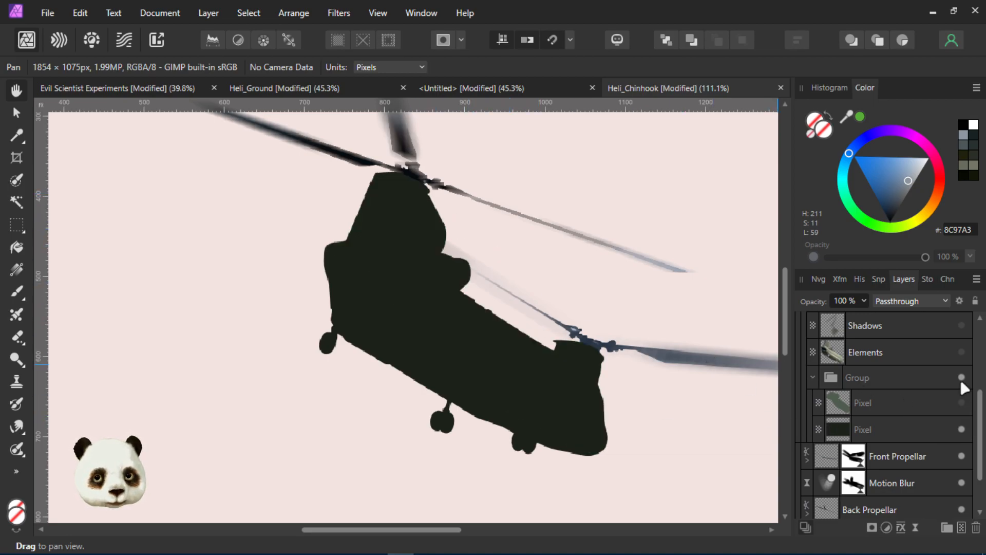
Show the Elements layer and the green Pixel layer again, and view the whole Chinook
click(961, 352)
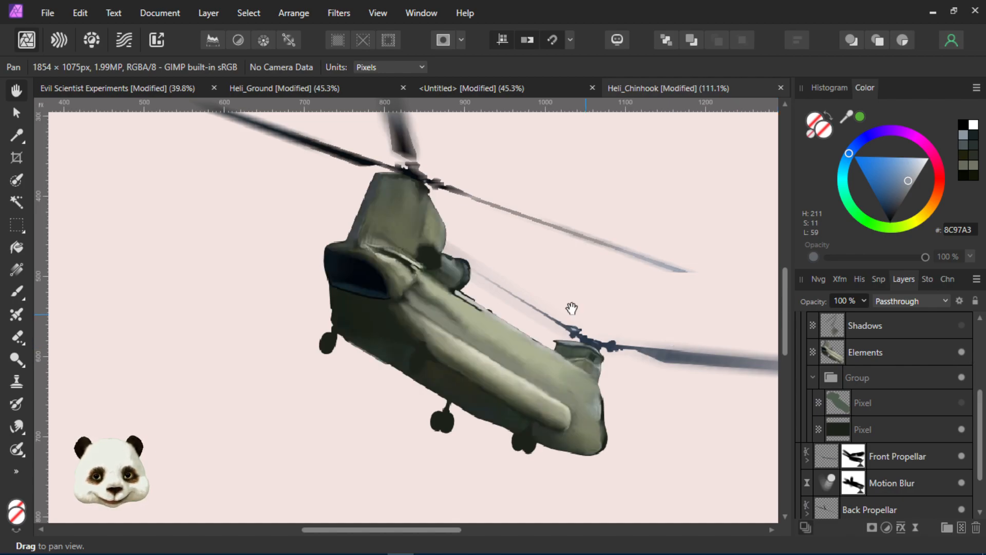
scroll(573, 314, down, 1)
scroll(580, 319, up, 1)
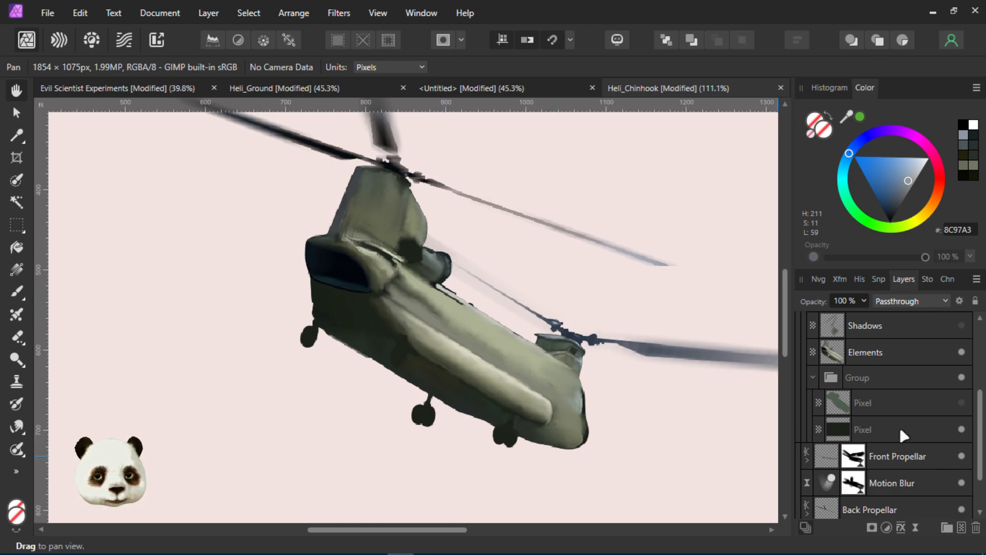
click(961, 403)
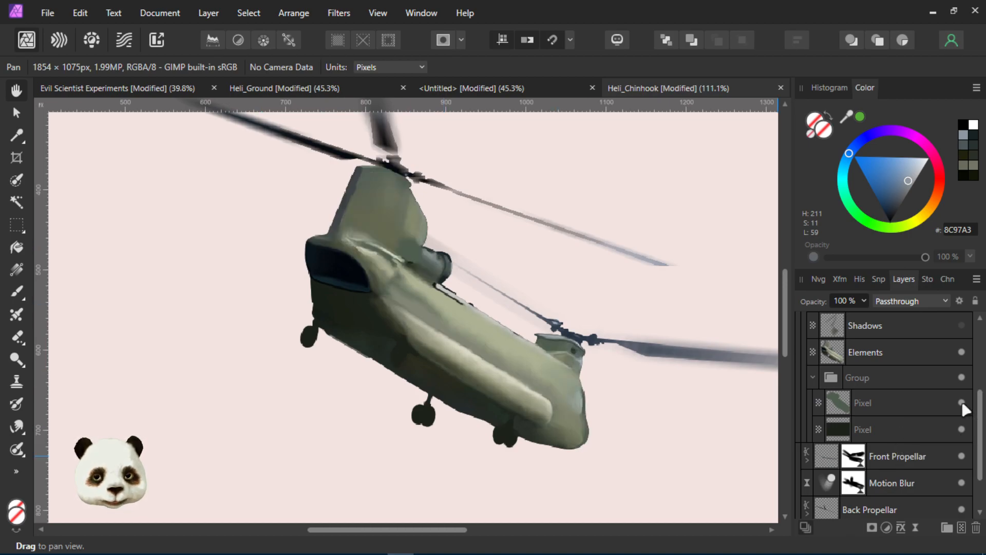
scroll(706, 340, down, 5)
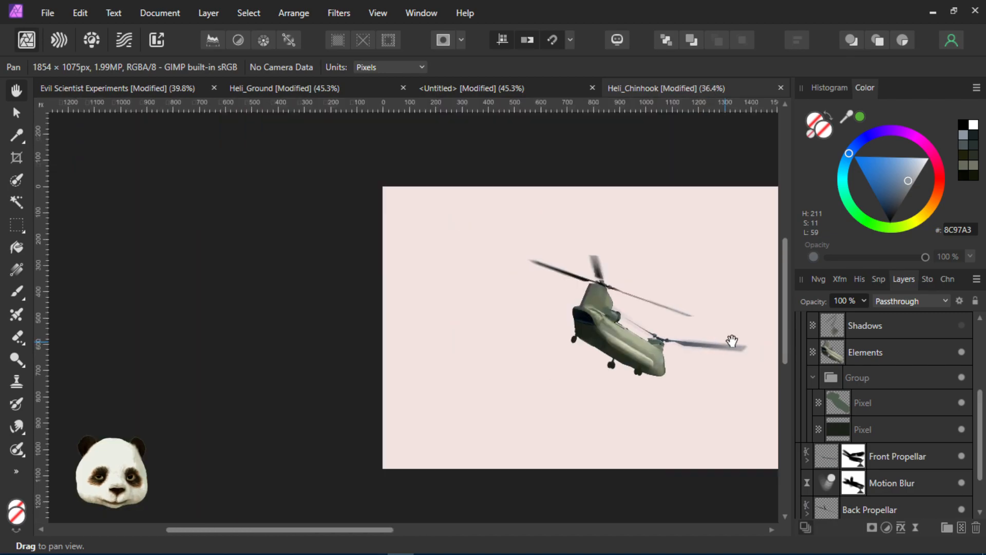
scroll(560, 324, up, 4)
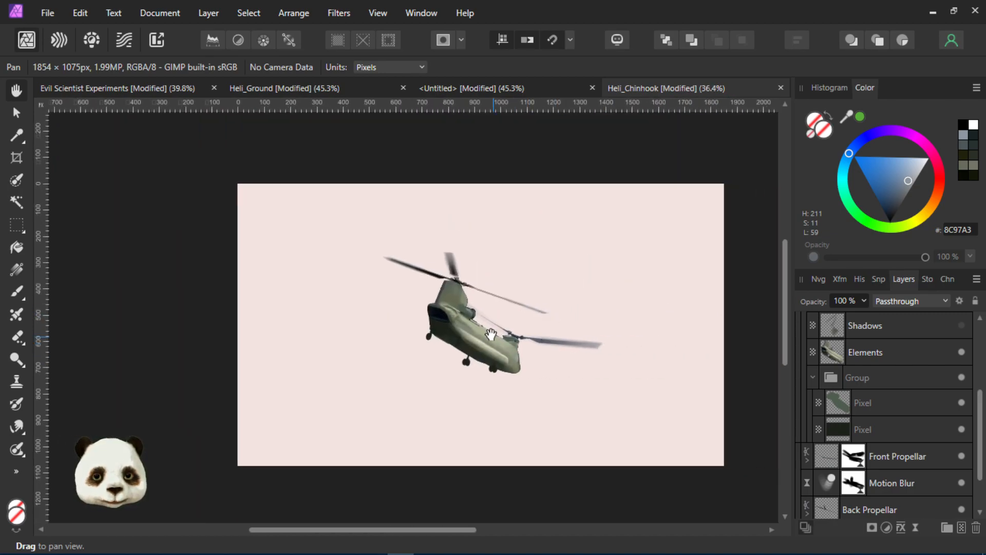
Show the Wheels and Windows & Extras layers again inside the Heli group's Body layer
scroll(900, 386, up, 2)
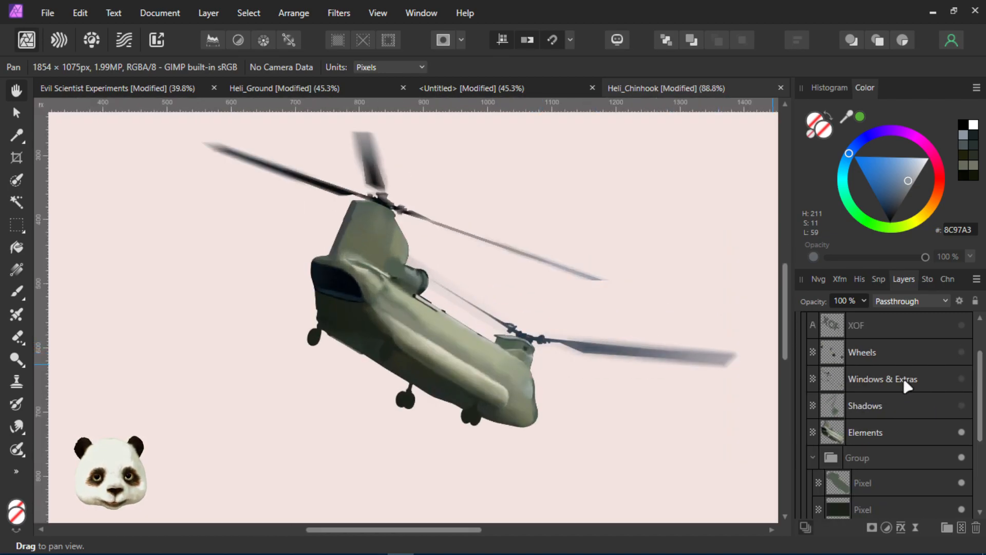
scroll(441, 448, up, 3)
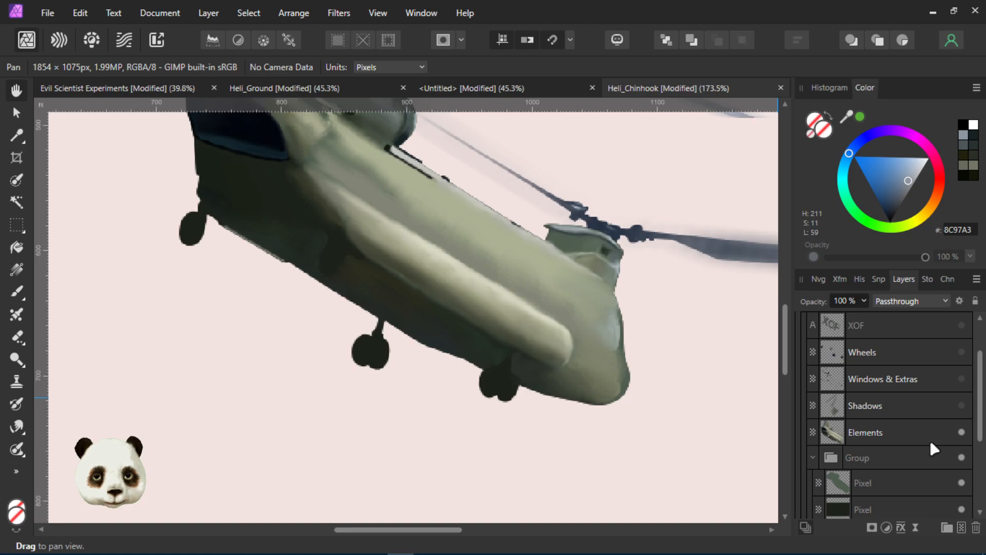
scroll(929, 438, up, 2)
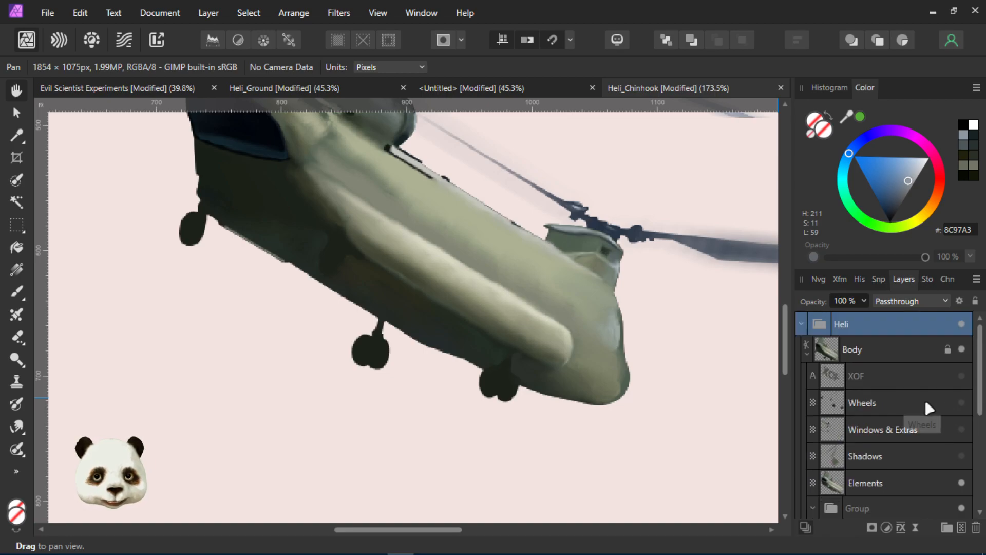
click(970, 404)
click(960, 403)
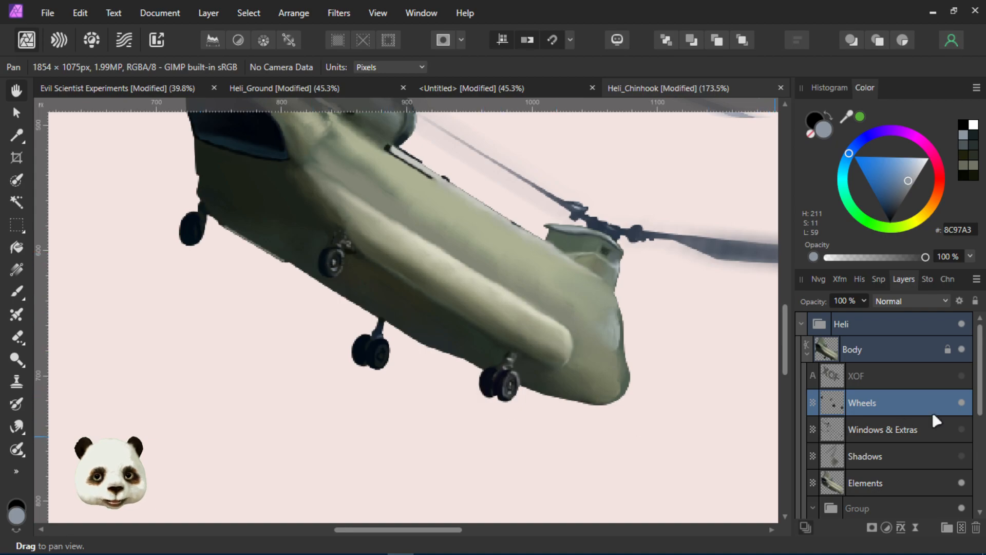
click(972, 433)
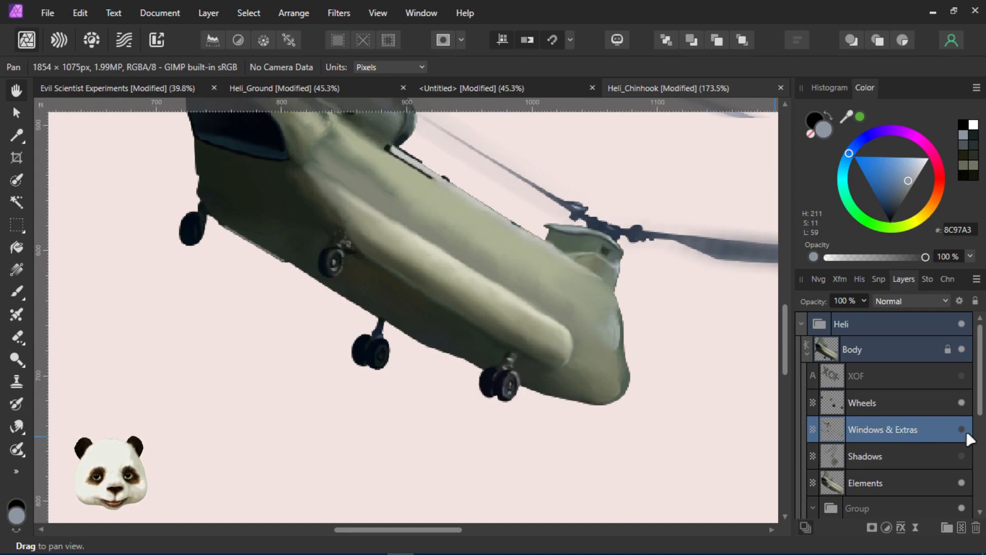
click(961, 430)
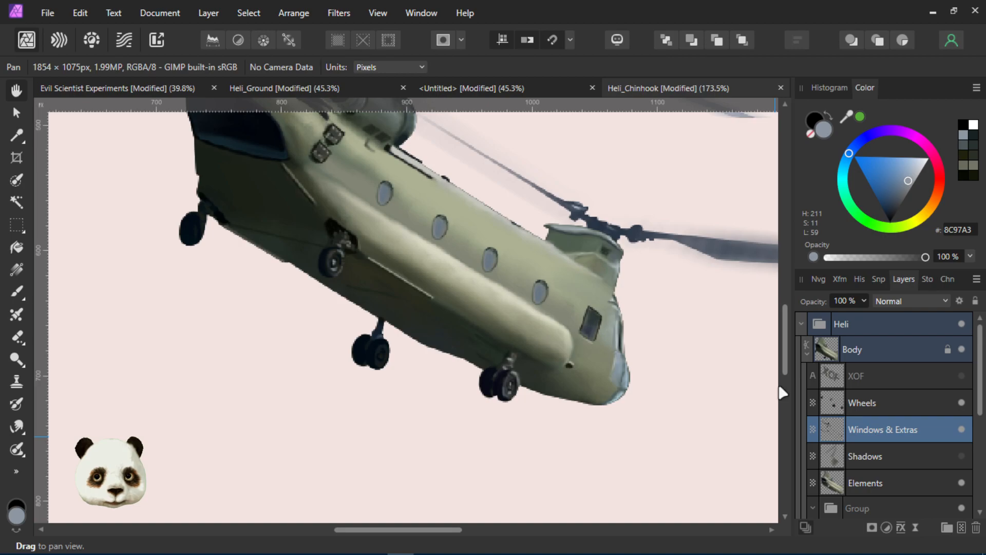
Collapse the contents of the Body layer in the Heli group
scroll(645, 314, down, 3)
scroll(698, 328, up, 2)
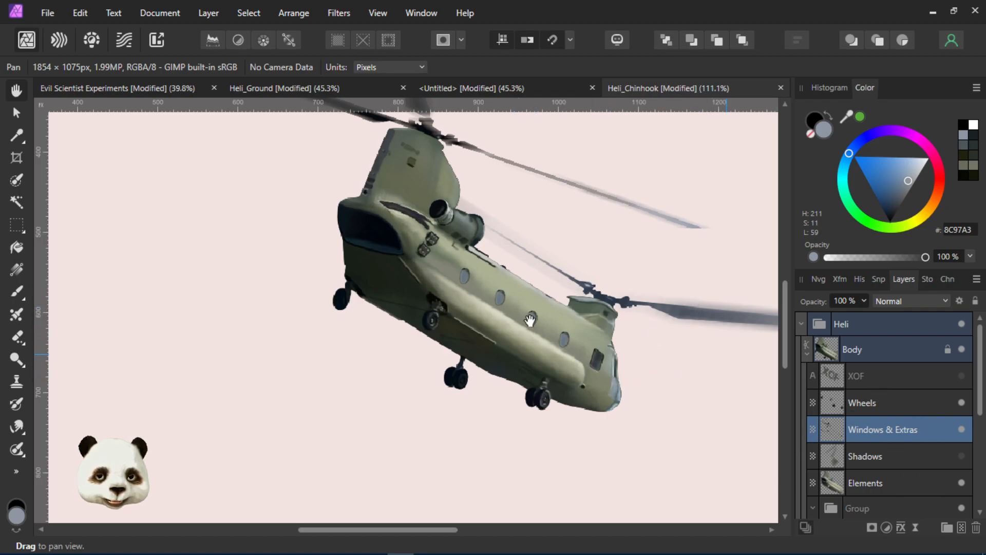
scroll(661, 348, down, 3)
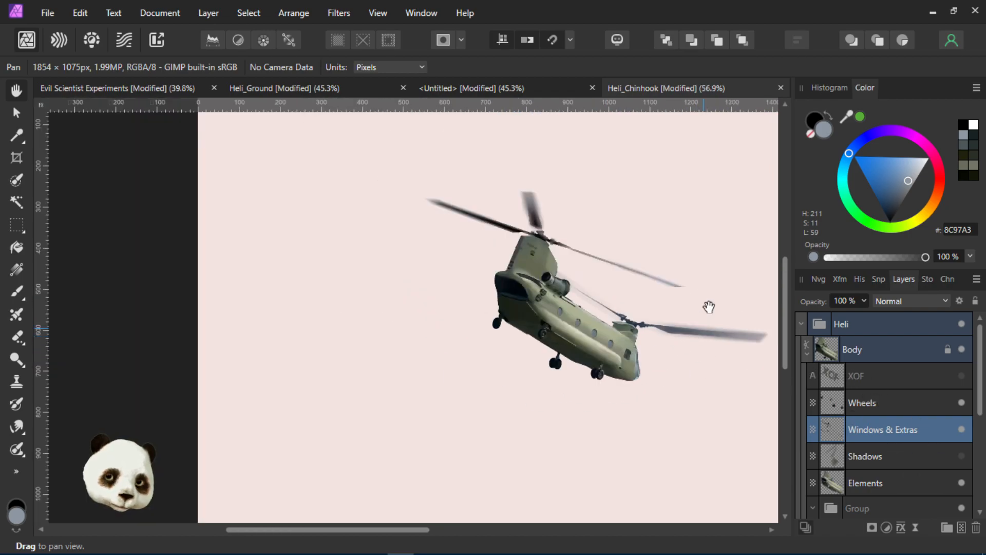
drag(686, 252, 551, 260)
scroll(552, 260, up, 2)
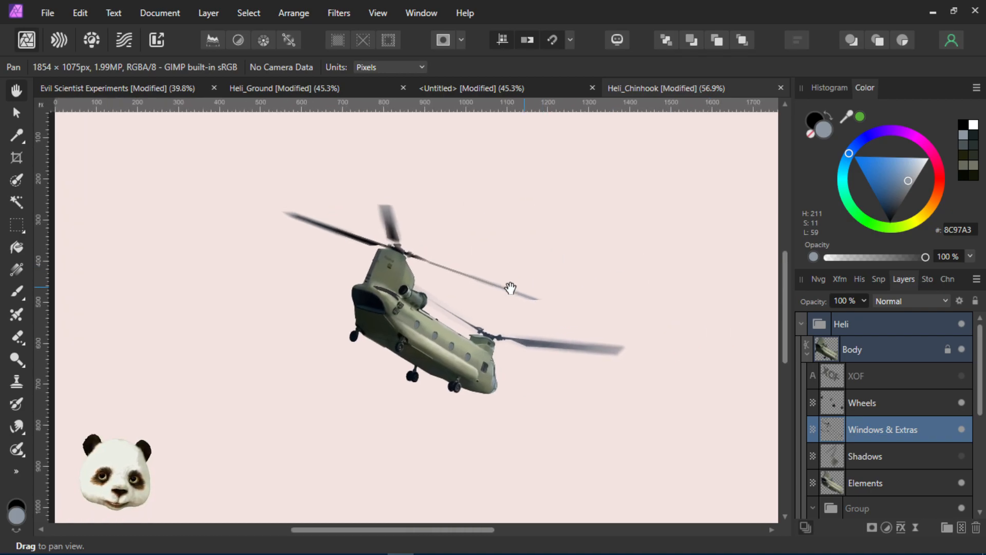
click(806, 352)
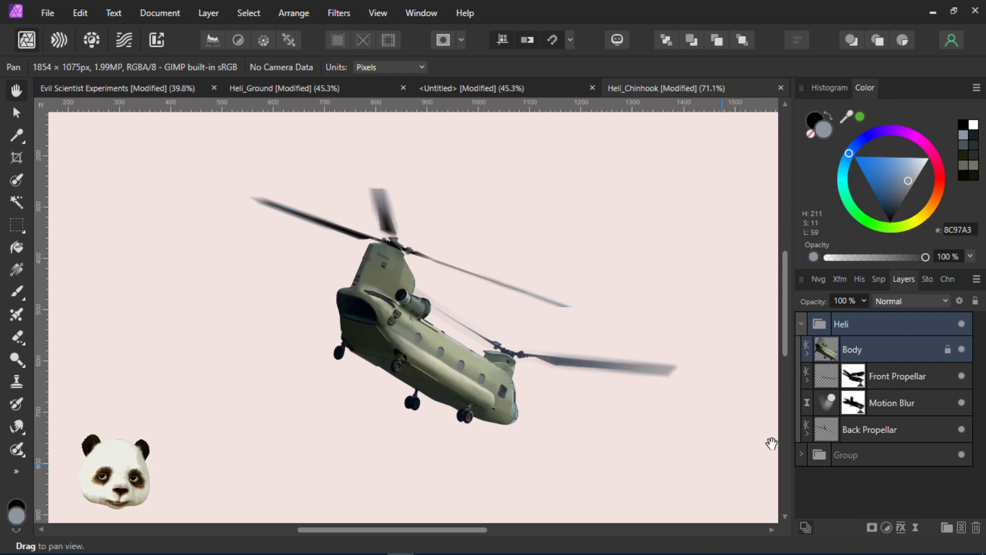
Compare the Chinook with and without the Front Propellar, Motion Blur and Back Propellar layers, leaving all three shown
click(962, 376)
click(962, 376)
click(962, 402)
click(961, 402)
click(962, 429)
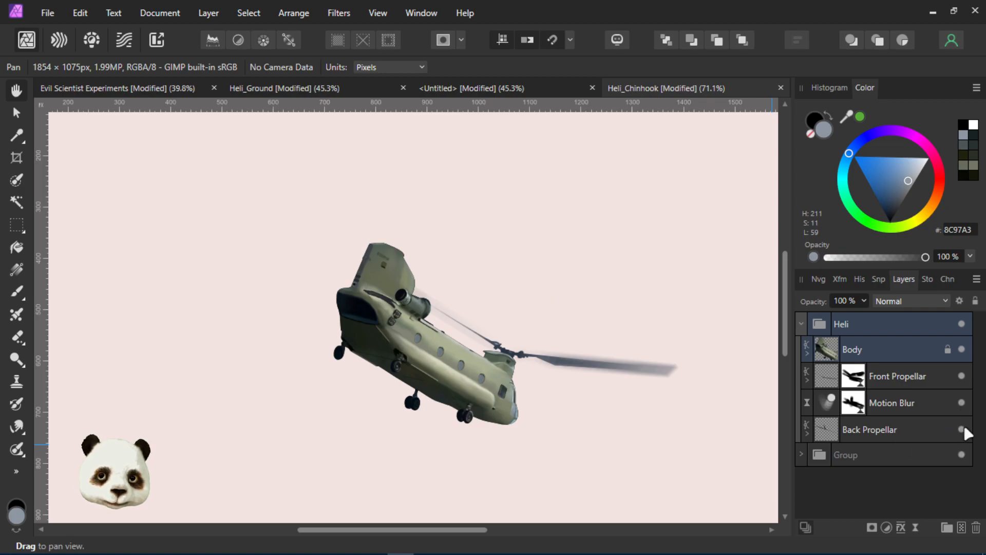
click(962, 430)
Examine the Chinook's rear engine, vents, windows and wheels up close and against the whole silhouette
scroll(453, 387, up, 3)
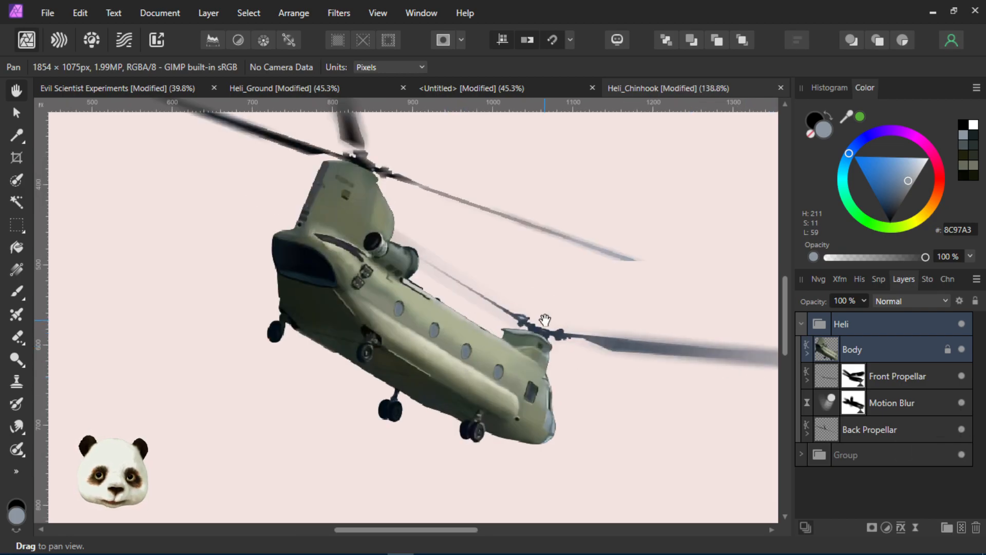
scroll(545, 320, up, 1)
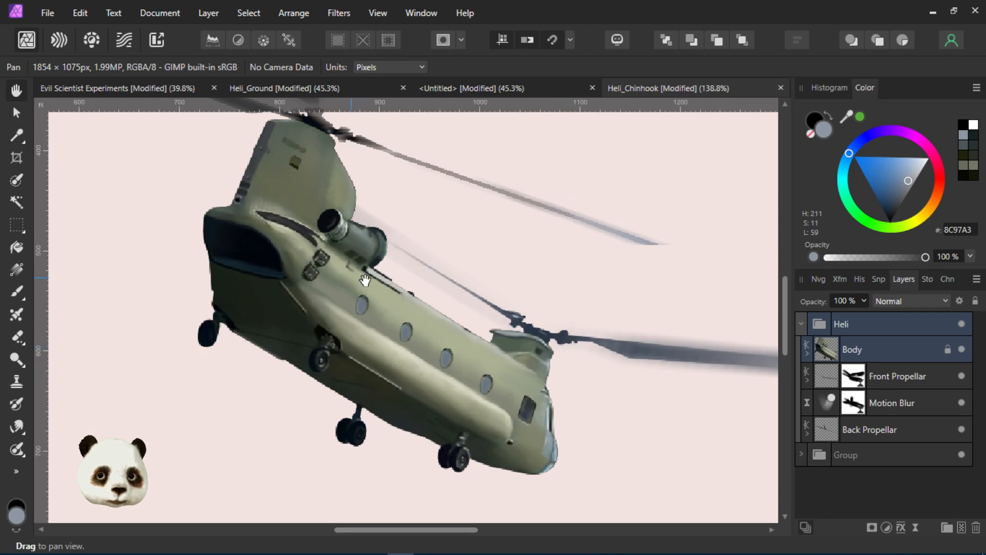
scroll(254, 242, up, 3)
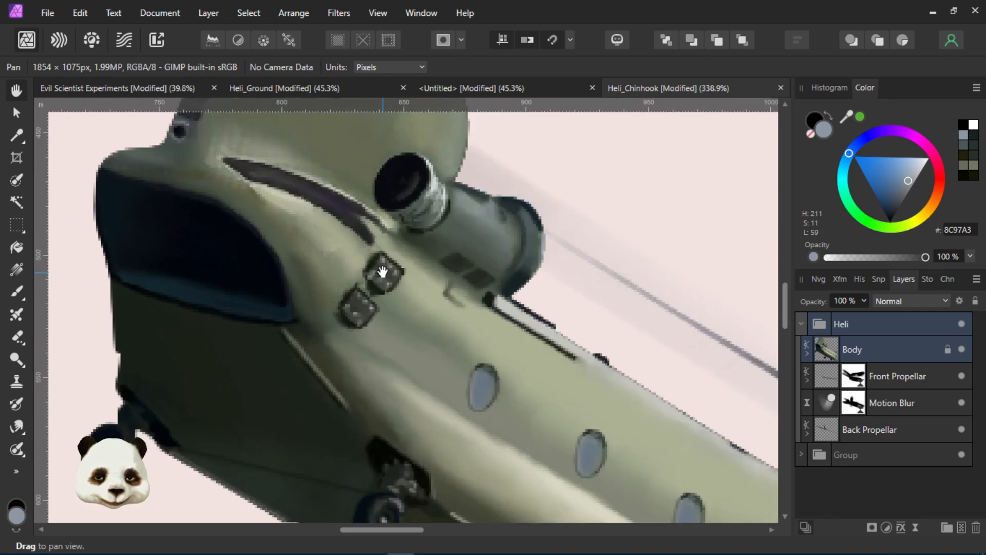
scroll(602, 378, down, 4)
scroll(602, 378, down, 3)
scroll(645, 363, up, 2)
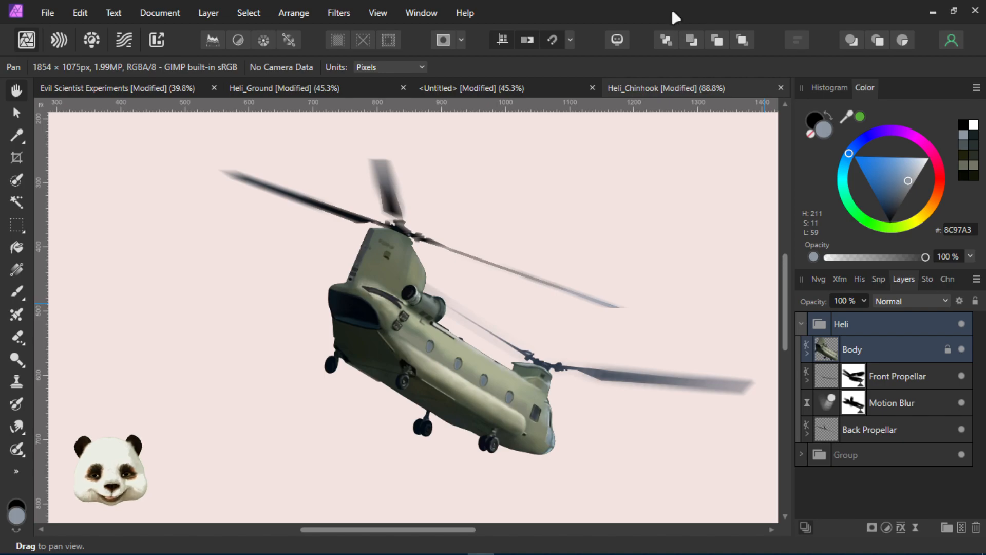
scroll(699, 303, down, 6)
drag(718, 272, 532, 293)
scroll(480, 332, up, 3)
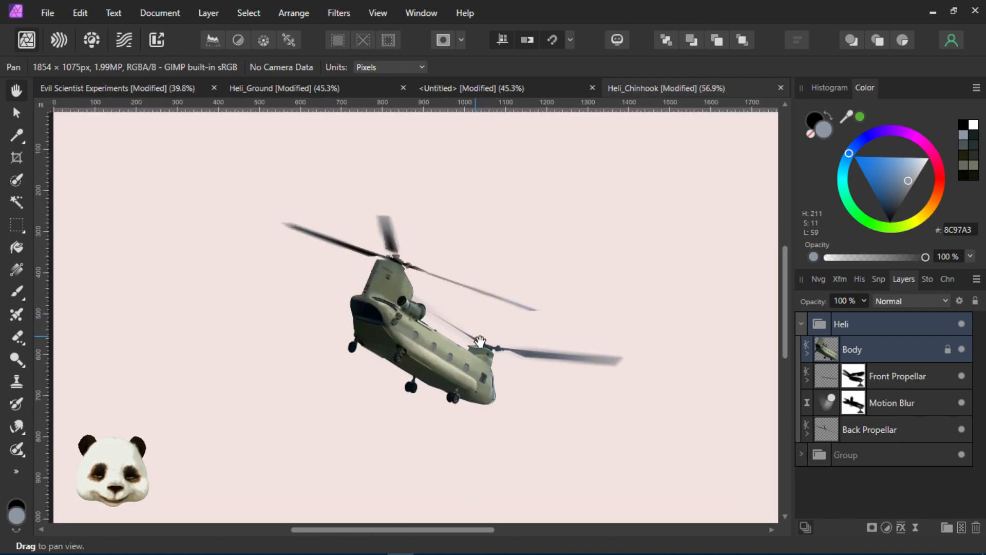
scroll(479, 341, up, 2)
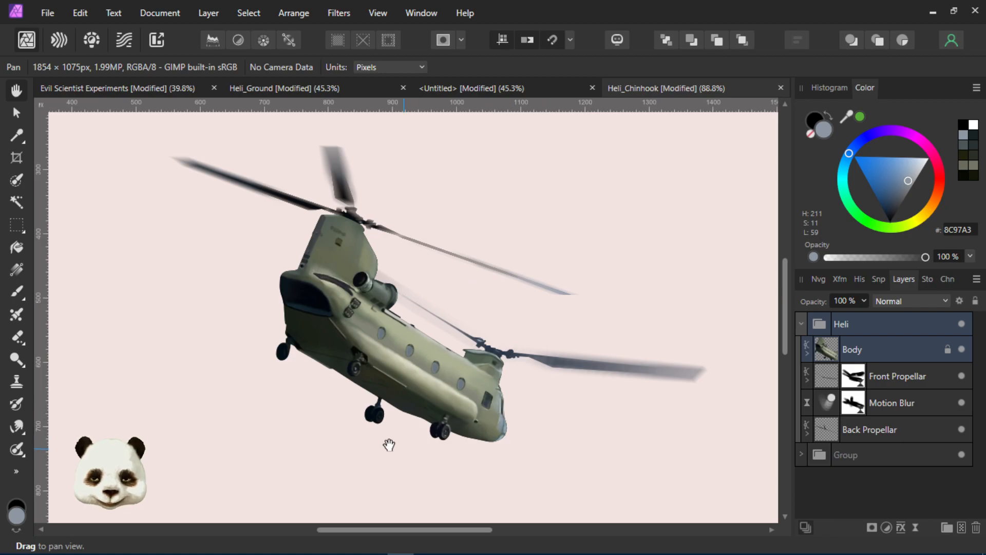
scroll(387, 442, up, 3)
scroll(506, 211, down, 3)
scroll(501, 190, up, 2)
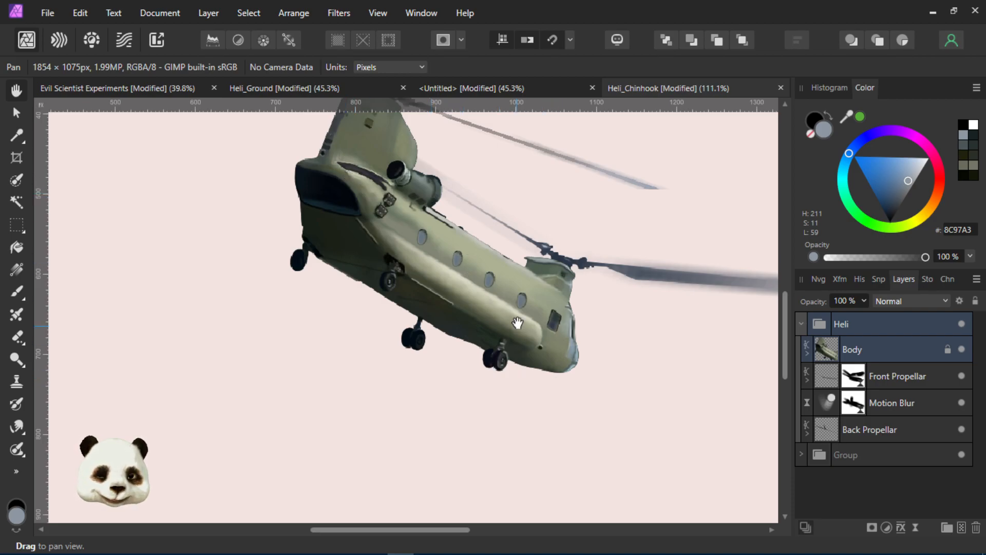
scroll(683, 324, down, 7)
scroll(678, 290, up, 2)
scroll(678, 290, up, 2)
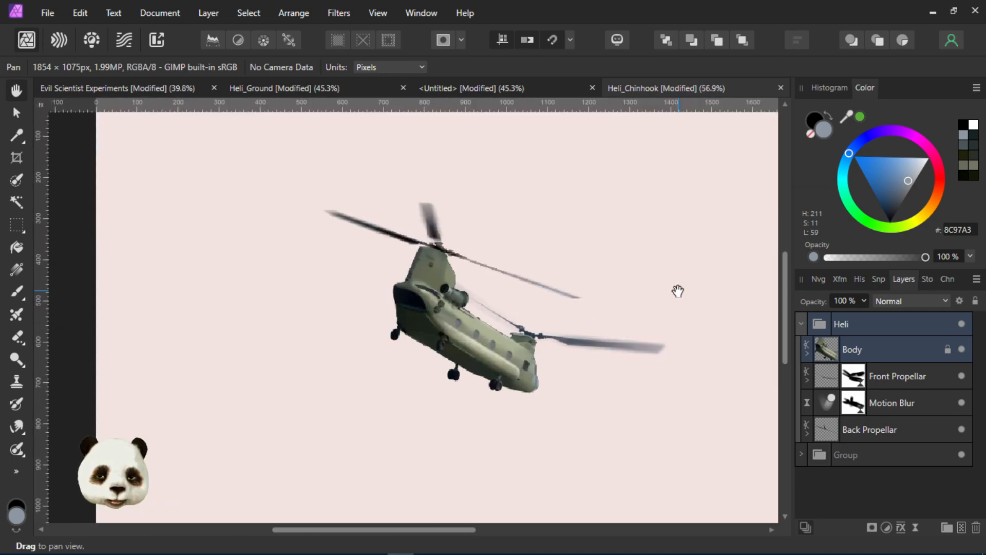
Inspect the fuselage windows, square vents and panel lines at high magnification, and compare them with the complete helicopter
scroll(520, 347, up, 11)
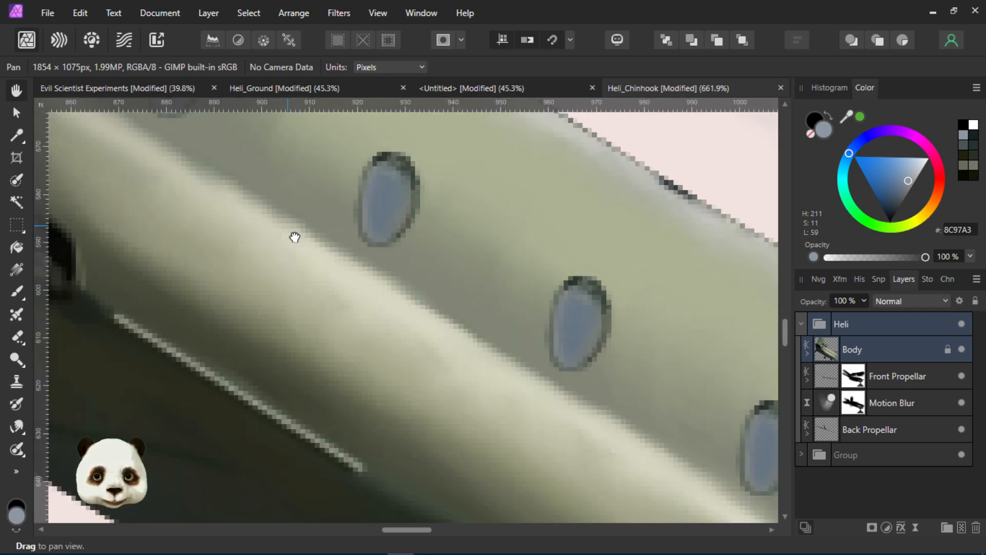
drag(294, 237, 537, 363)
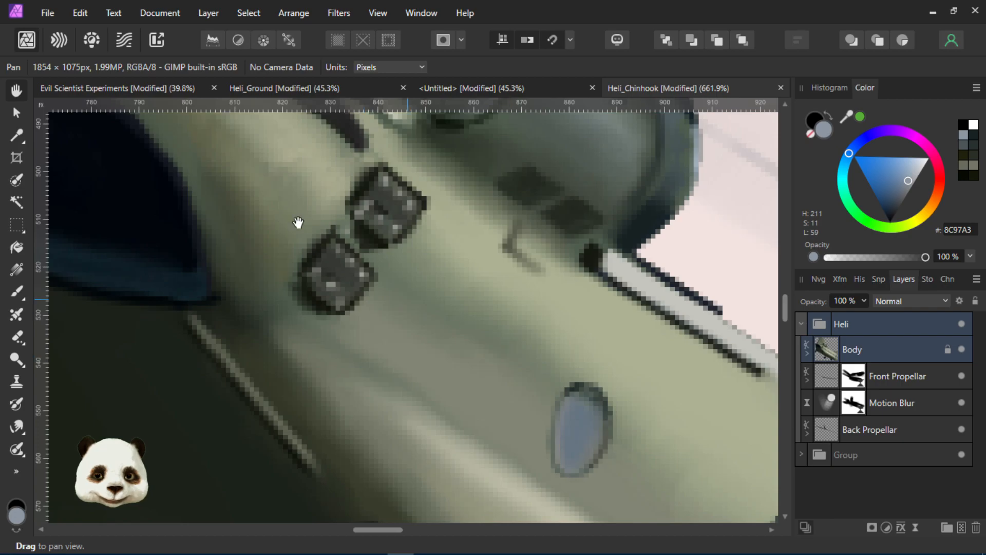
scroll(472, 402, down, 4)
drag(596, 458, 388, 289)
scroll(388, 289, down, 2)
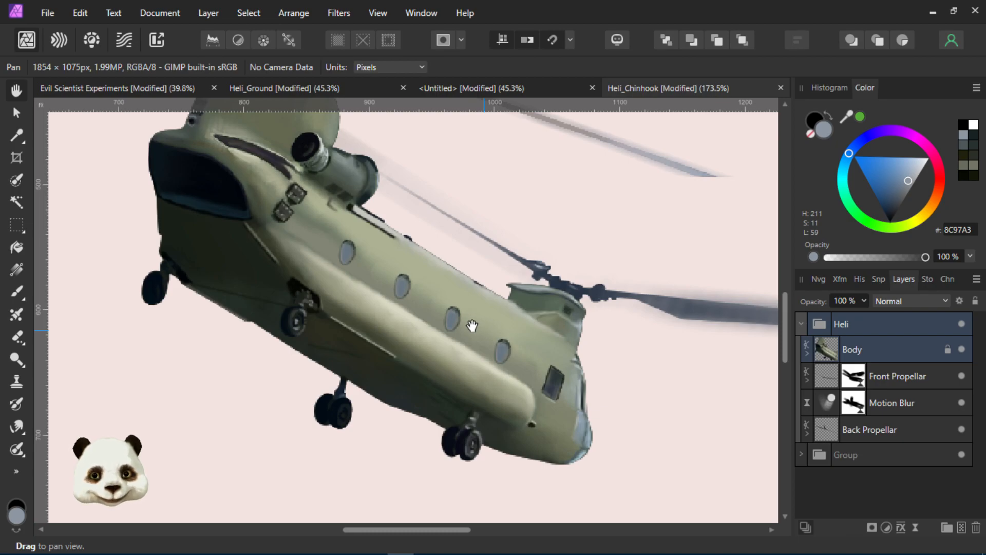
scroll(565, 260, down, 2)
scroll(567, 252, up, 1)
drag(653, 262, 614, 299)
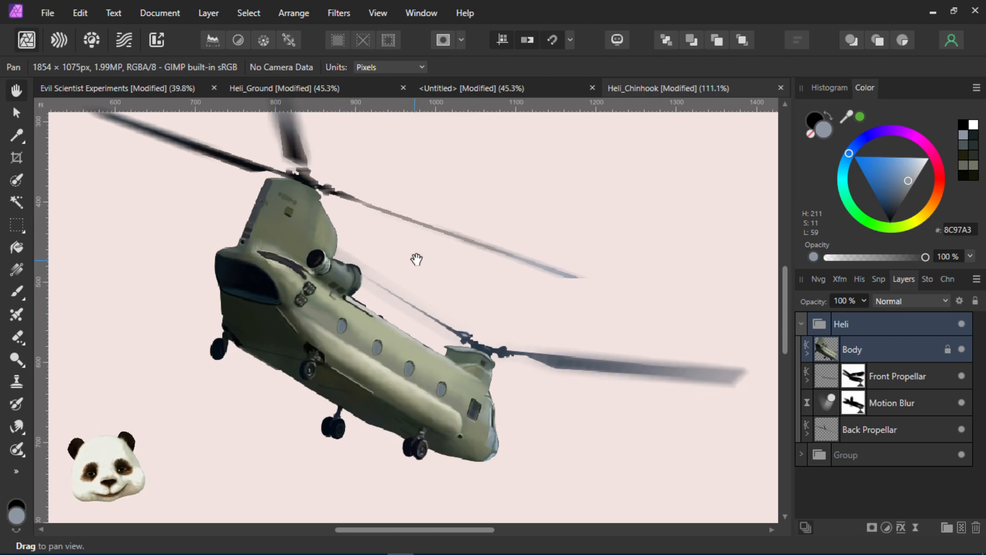
scroll(431, 262, down, 5)
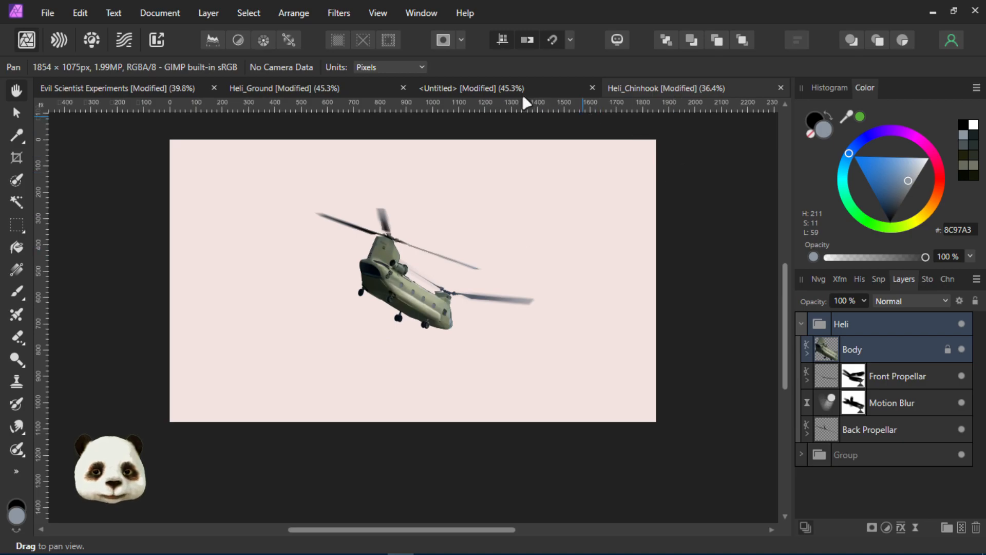
In the Evil Scientist Experiments document, add a pixel layer above the green Pixel layer inside Curve, ready for brush painting
click(101, 88)
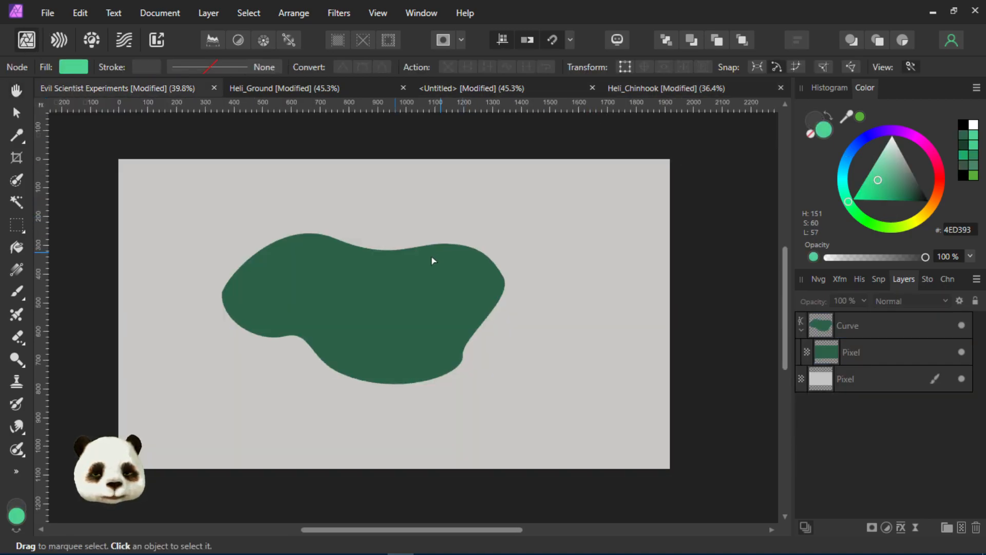
click(894, 352)
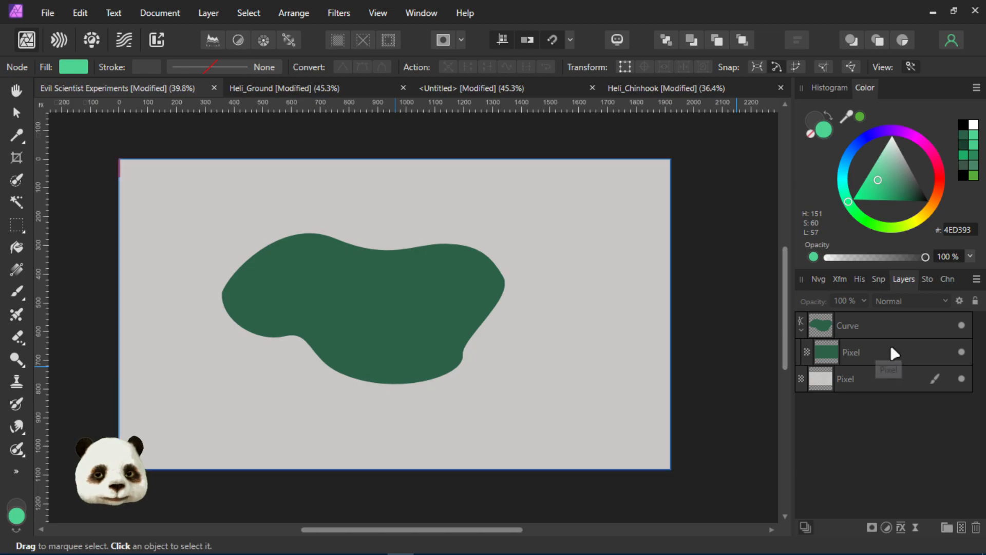
click(962, 526)
key(b)
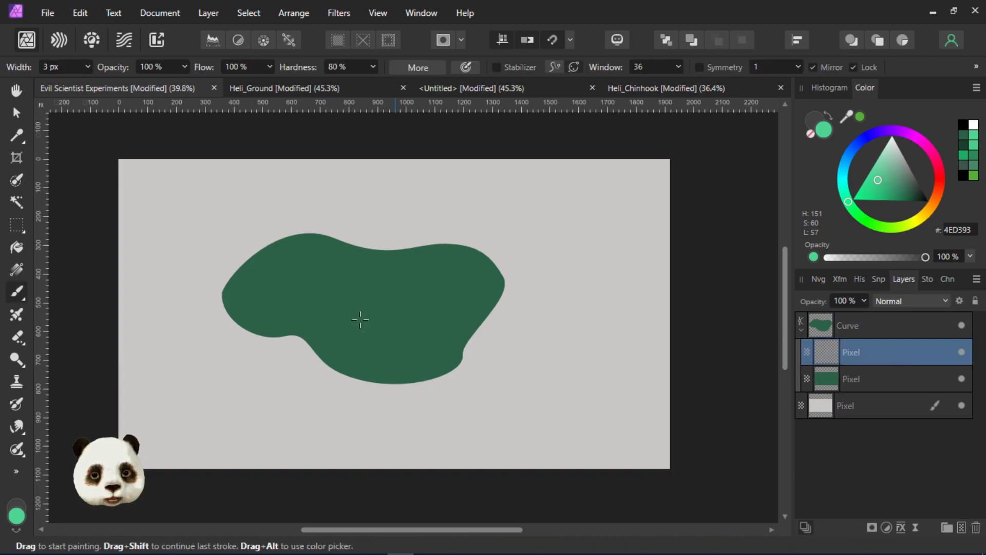
key(bracketright)
key(bracketright)
key(bracketright)
key(bracketright)
key(bracketright)
key(bracketright)
key(bracketright)
key(bracketright)
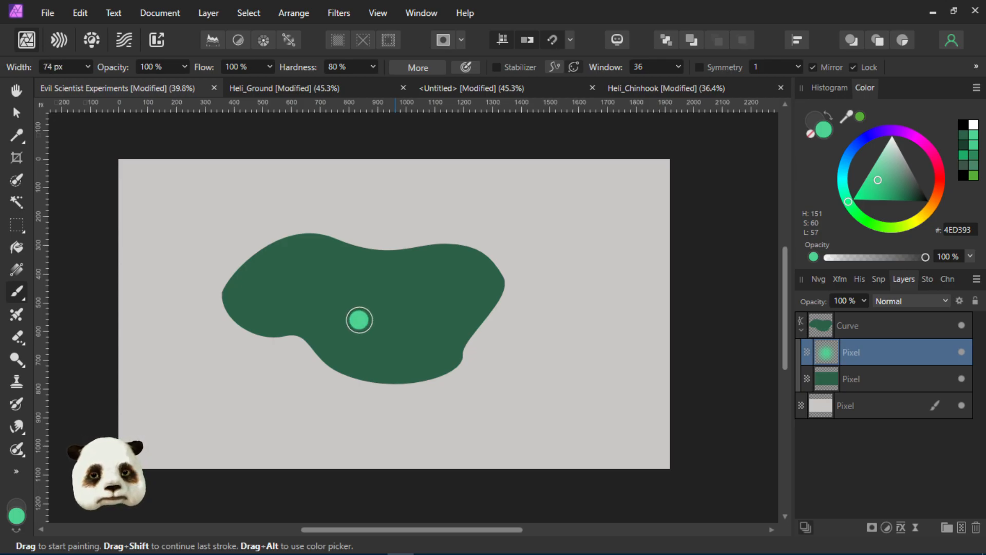
key(bracketright)
Choose the muted green 385849 and enlarge the 40% opacity paint brush to 212 px
click(909, 187)
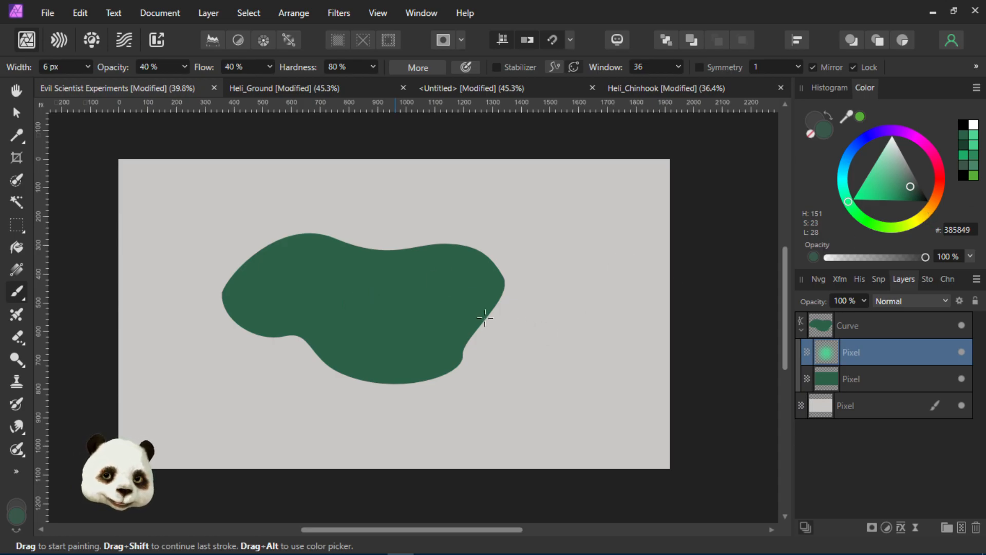
key(])
key(])
key(])
key(])
key(])
key(])
key(])
key(])
key(])
key(])
key(])
key(])
key(])
key(])
key(])
key(])
key(])
key(])
key(])
key(])
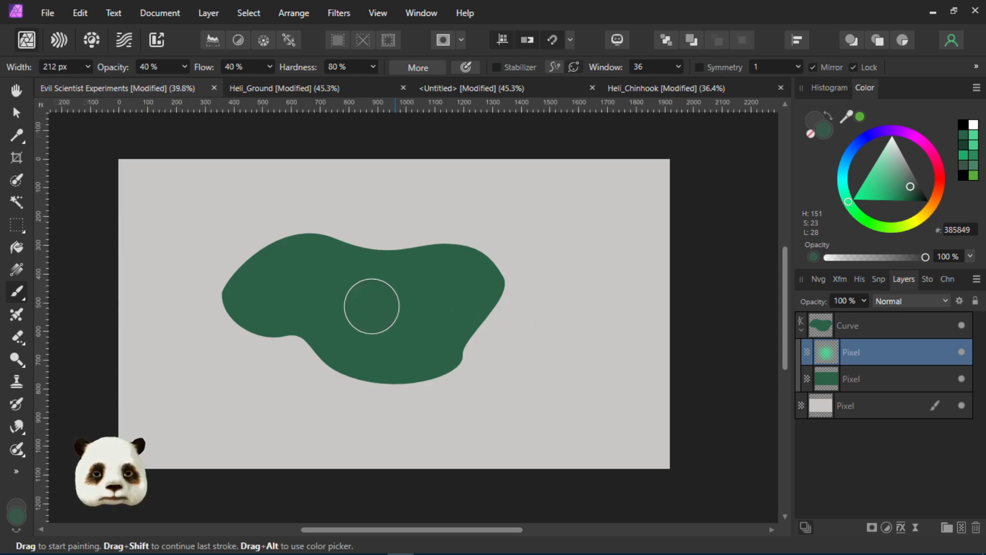
Paint a shadow in dark green 142B20 along the lower edge of the green shape
drag(919, 202, 927, 197)
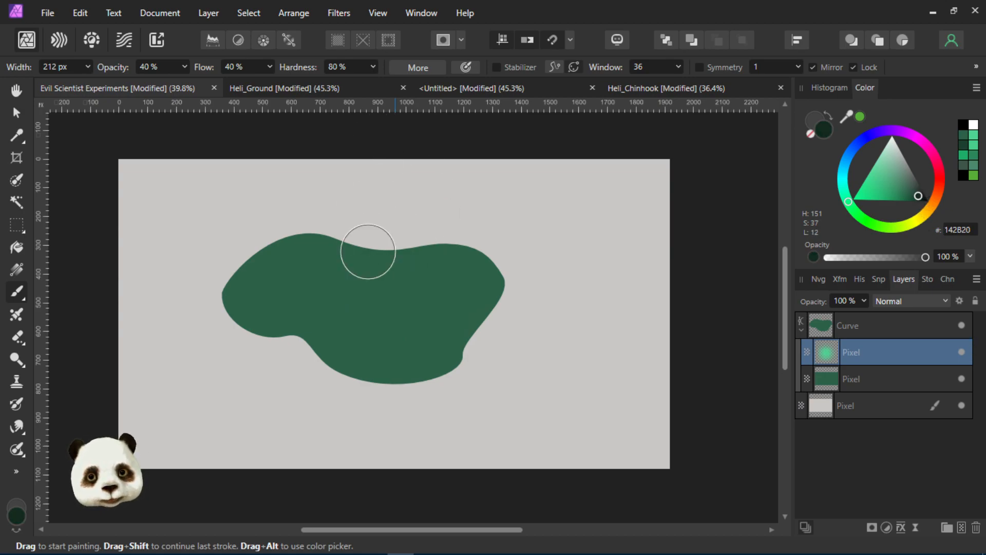
click(229, 293)
mouse_move(231, 297)
mouse_down()
mouse_move(270, 340)
mouse_move(311, 350)
mouse_move(313, 362)
mouse_move(292, 343)
mouse_move(383, 409)
mouse_move(324, 367)
mouse_move(448, 391)
mouse_move(345, 388)
mouse_move(455, 369)
mouse_up()
Smudge the dark shading up into the green form, starting at 80 px and refining at 69 px with 40% flow, and return to the Paint Brush
key(r)
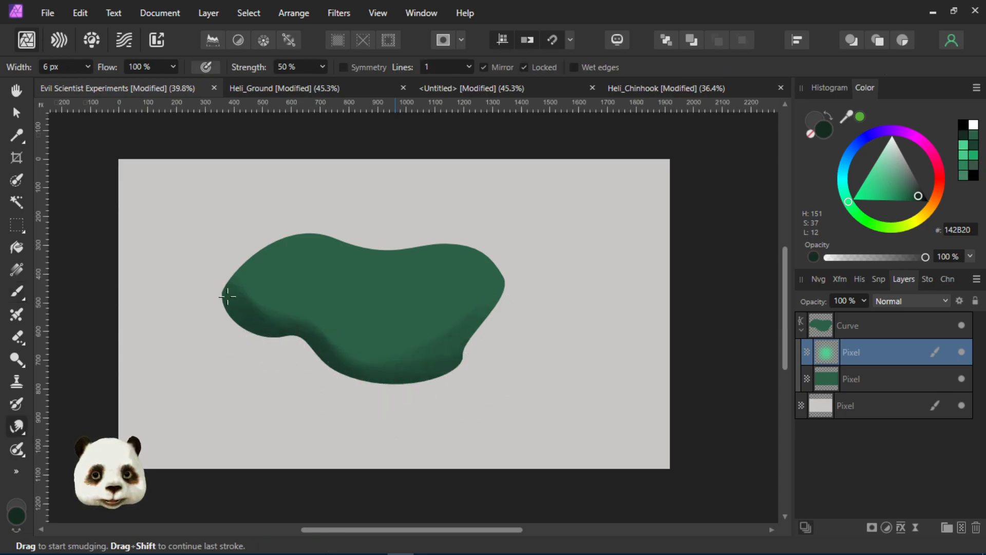
key(bracketright)
key(bracketright)
key(bracketright)
key(bracketright)
key(bracketright)
key(bracketright)
key(bracketright)
key(bracketright)
key(bracketright)
key(bracketright)
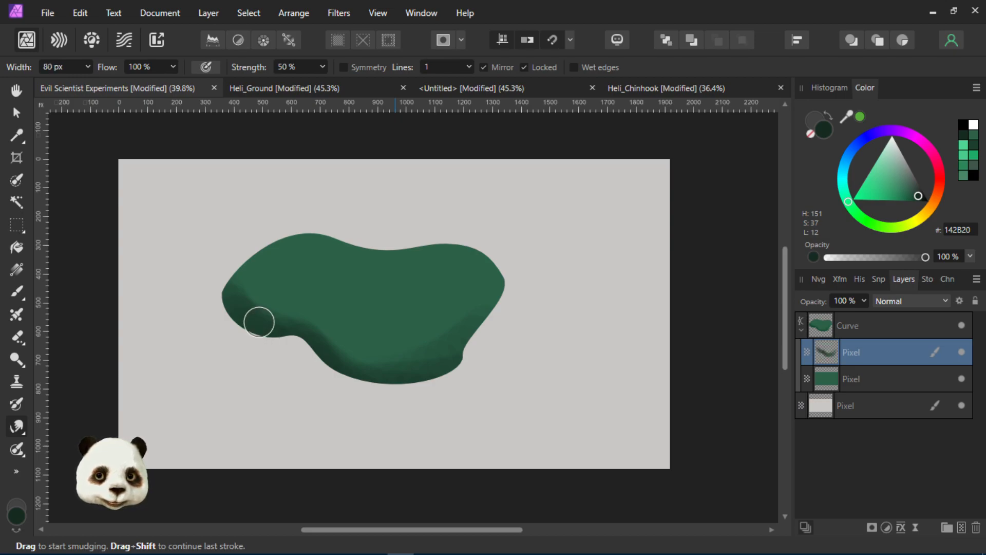
mouse_move(229, 294)
mouse_down()
mouse_move(263, 324)
mouse_move(321, 349)
mouse_move(330, 343)
mouse_move(404, 368)
mouse_move(368, 358)
mouse_move(334, 315)
mouse_move(405, 348)
mouse_move(383, 338)
mouse_move(420, 334)
mouse_move(372, 369)
mouse_move(482, 347)
mouse_move(408, 363)
mouse_move(530, 294)
mouse_move(397, 336)
mouse_move(496, 294)
mouse_move(464, 327)
mouse_move(403, 342)
mouse_move(453, 344)
mouse_move(401, 347)
mouse_move(435, 342)
mouse_move(380, 365)
mouse_move(451, 367)
mouse_move(377, 377)
mouse_move(298, 327)
mouse_move(316, 343)
mouse_move(429, 355)
mouse_move(386, 333)
mouse_move(414, 352)
mouse_move(418, 336)
mouse_move(375, 314)
mouse_move(337, 320)
mouse_move(379, 333)
mouse_move(410, 306)
mouse_move(420, 280)
mouse_move(408, 317)
mouse_move(439, 261)
mouse_move(370, 312)
mouse_move(456, 323)
mouse_move(452, 284)
mouse_move(364, 337)
mouse_move(480, 305)
mouse_move(416, 331)
mouse_move(408, 349)
mouse_move(391, 346)
mouse_move(453, 315)
mouse_move(367, 336)
mouse_move(438, 317)
mouse_move(364, 314)
mouse_move(447, 316)
mouse_move(400, 318)
mouse_move(388, 304)
mouse_move(403, 288)
mouse_move(437, 285)
mouse_move(447, 316)
mouse_move(398, 317)
mouse_move(403, 287)
mouse_move(396, 312)
mouse_move(447, 288)
mouse_move(460, 262)
mouse_up()
key(bracketleft)
key(bracketleft)
key(bracketleft)
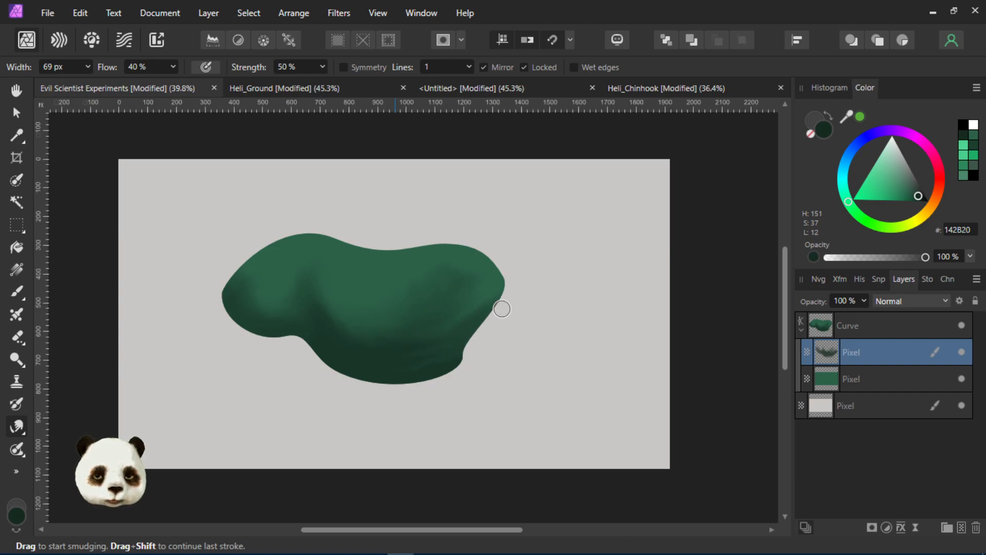
key(b)
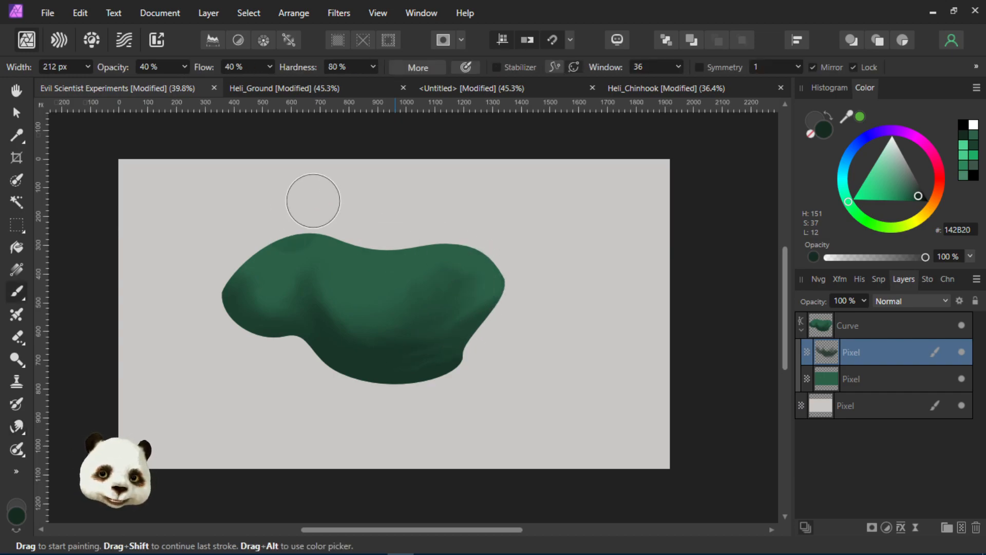
Paint dark green 142B20 shading along the upper edge of the green shape with the 212 px brush, and smudge it into the form
mouse_move(264, 236)
mouse_down()
mouse_move(319, 222)
mouse_move(476, 289)
mouse_move(468, 285)
mouse_move(476, 306)
mouse_up()
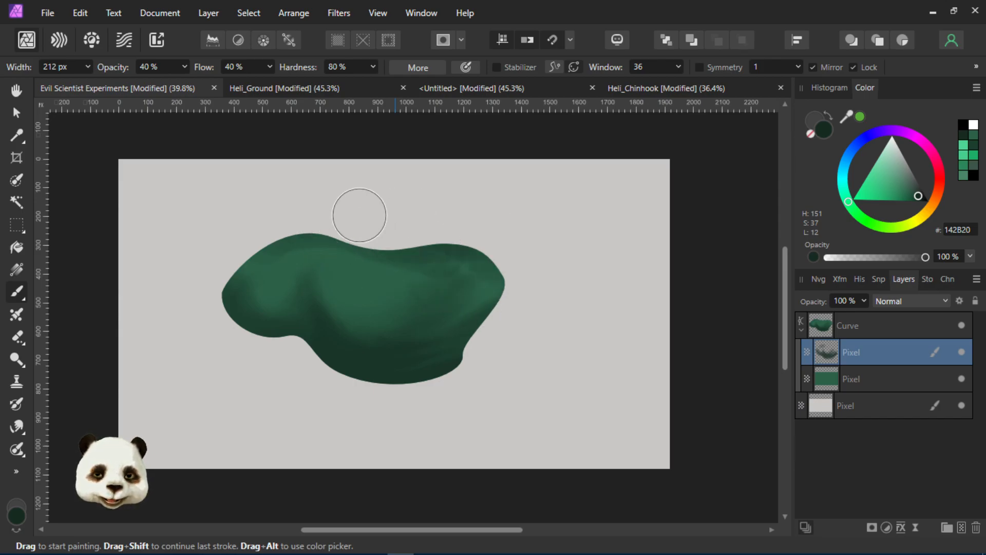
key(r)
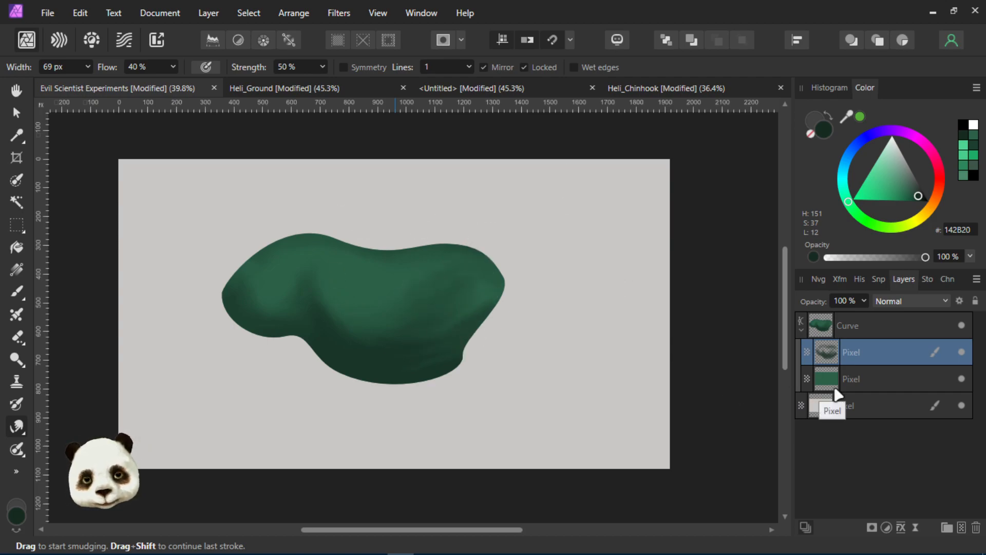
Add a pixel layer above the dark shading inside Curve and choose bright green 14E682 for the Paint Brush
click(959, 525)
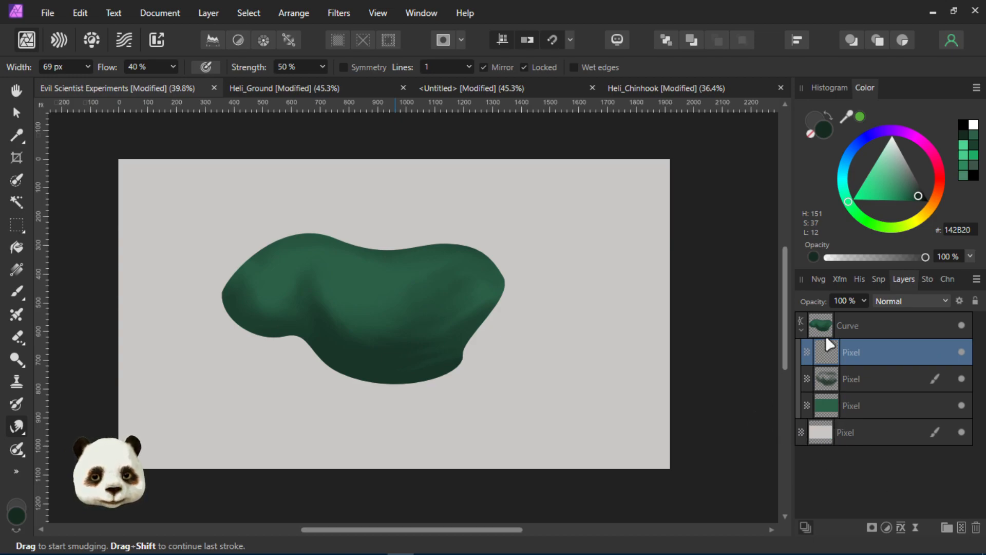
drag(894, 189, 863, 194)
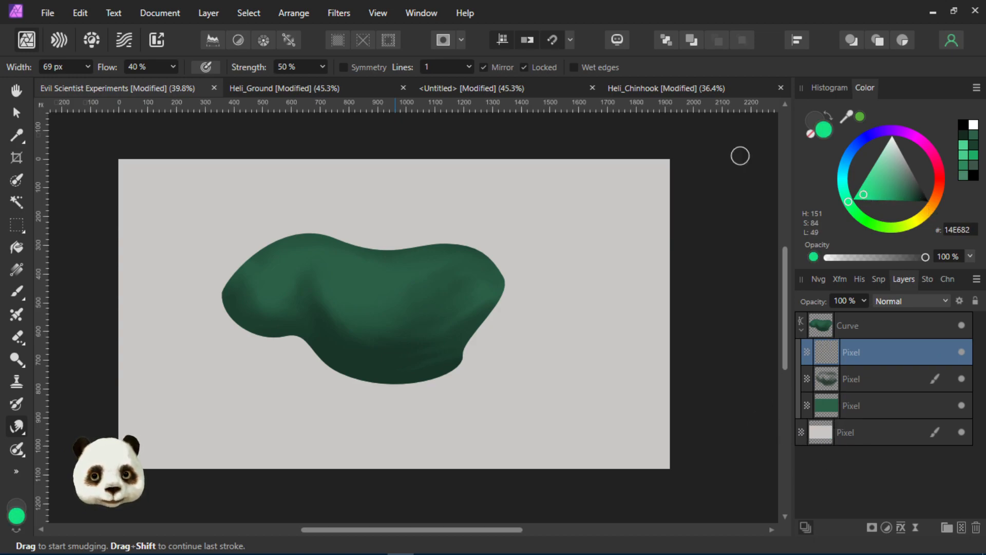
key(b)
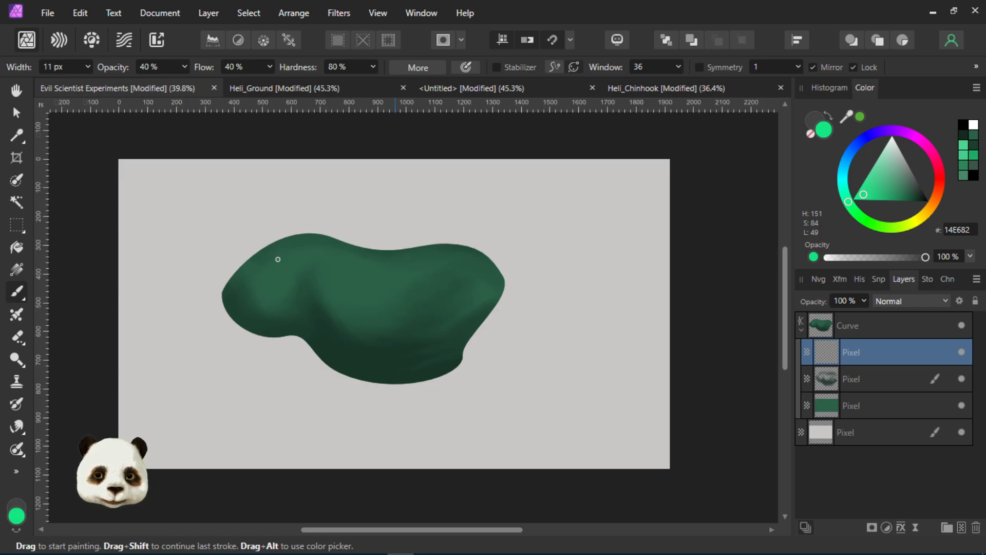
Paint a bright green highlight along the upper edge of the shape's right hump and smudge it at 69 px
drag(408, 252, 488, 260)
key(ctrl+z)
mouse_move(419, 251)
mouse_down()
mouse_move(454, 247)
mouse_move(457, 262)
mouse_move(503, 274)
mouse_move(404, 249)
mouse_move(445, 253)
mouse_up()
key(r)
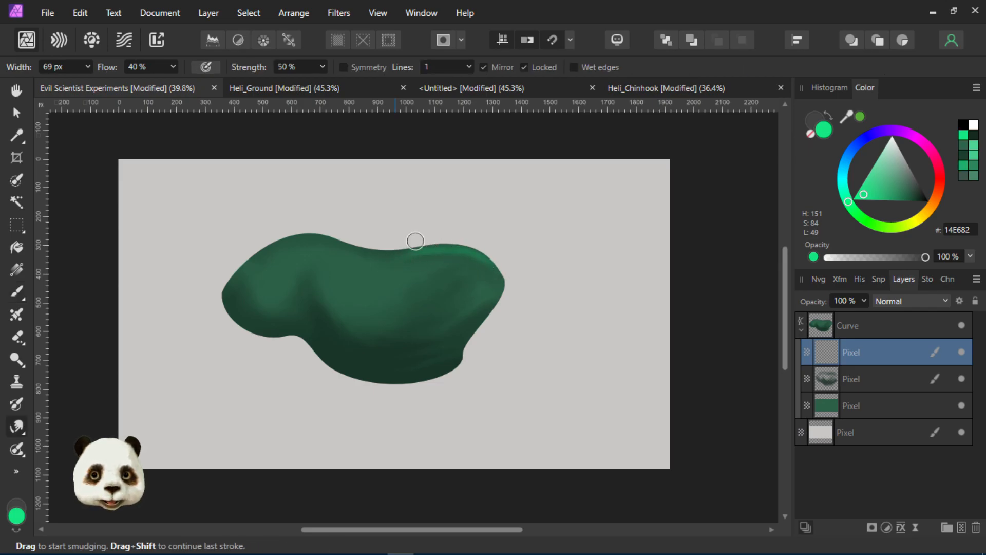
Extend the highlight over the upper left and middle with a 26 px brush, softening it by smudging and erasing at 92 px, 20% opacity
key(b)
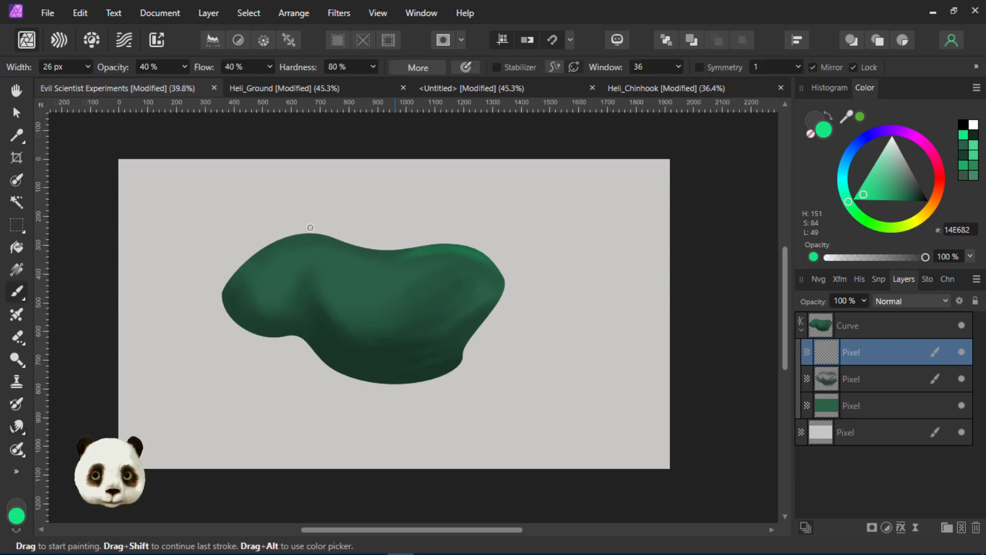
key(r)
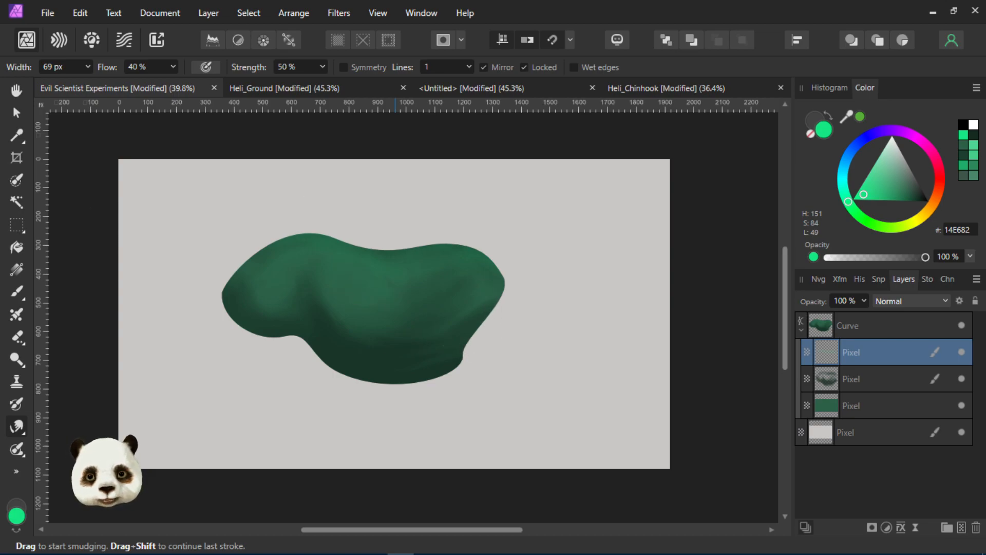
key(e)
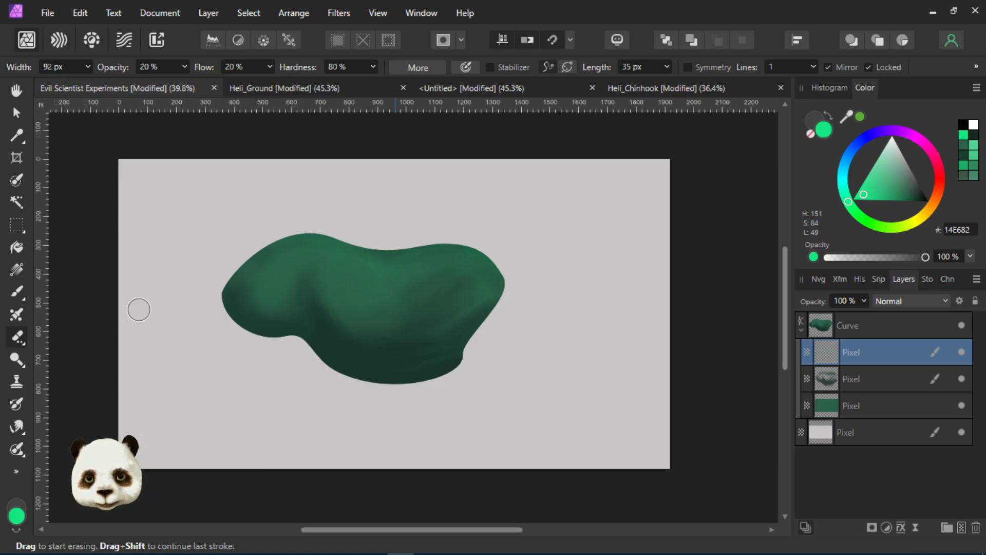
key(bracketright)
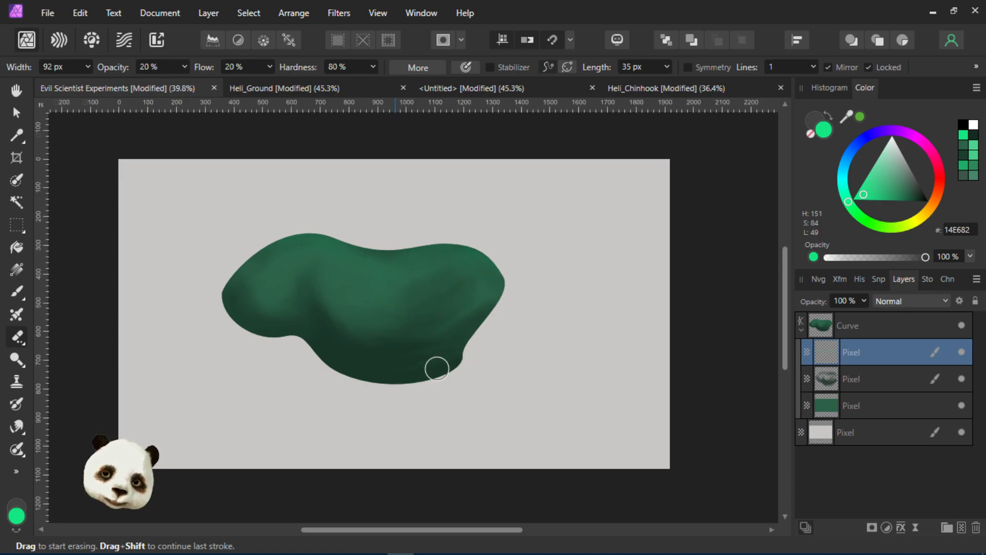
Examine how the shaded volume of the green shape reads at several viewing sizes
scroll(436, 368, down, 5)
scroll(469, 341, up, 2)
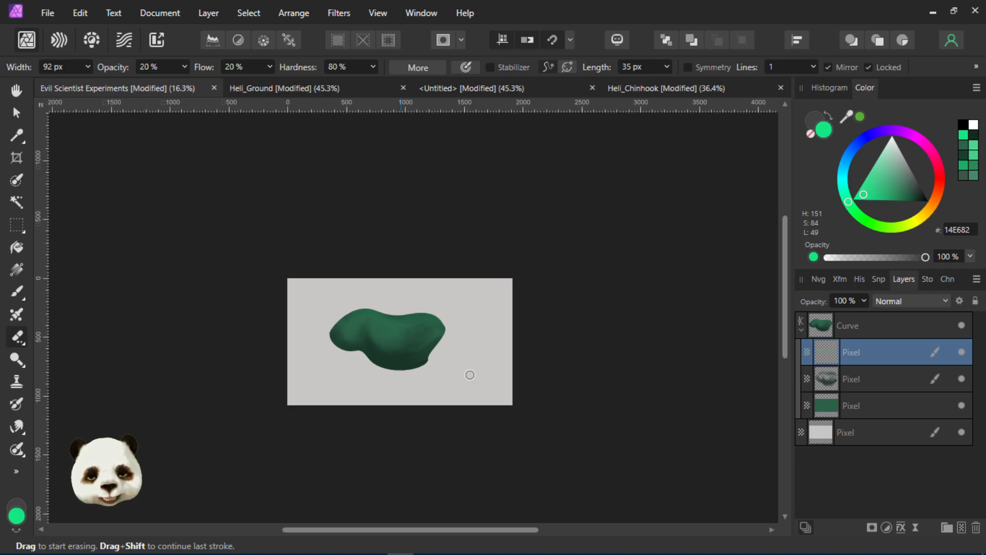
scroll(390, 366, up, 2)
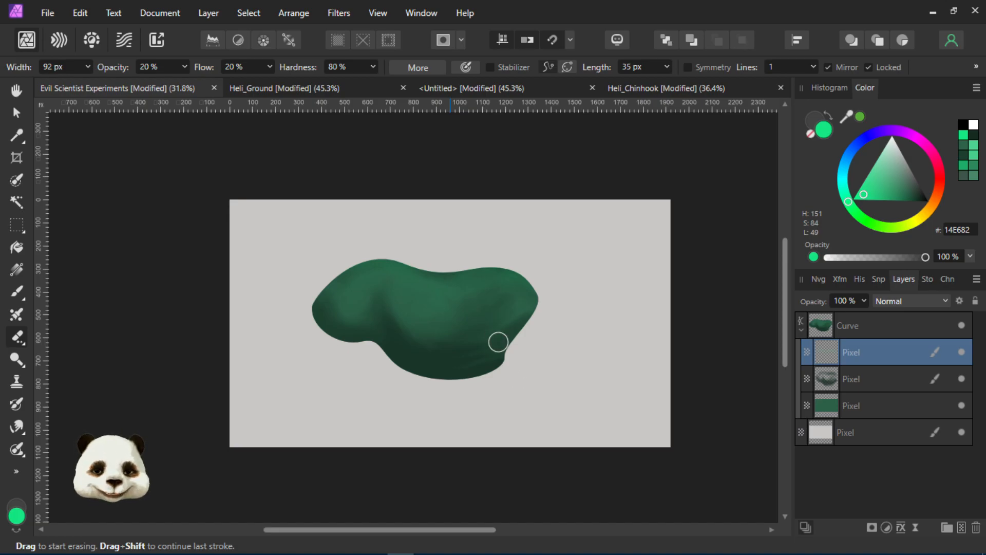
scroll(489, 320, down, 2)
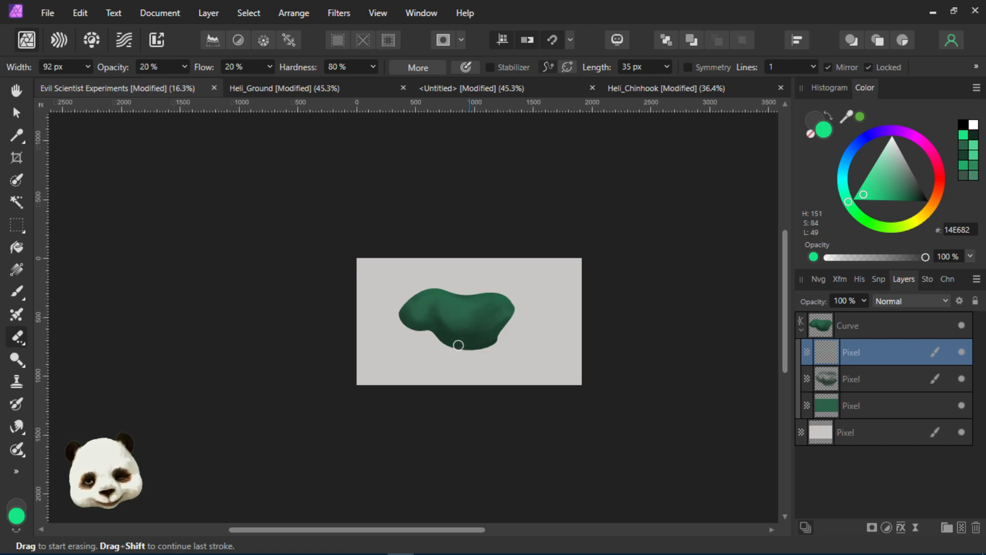
scroll(432, 310, up, 2)
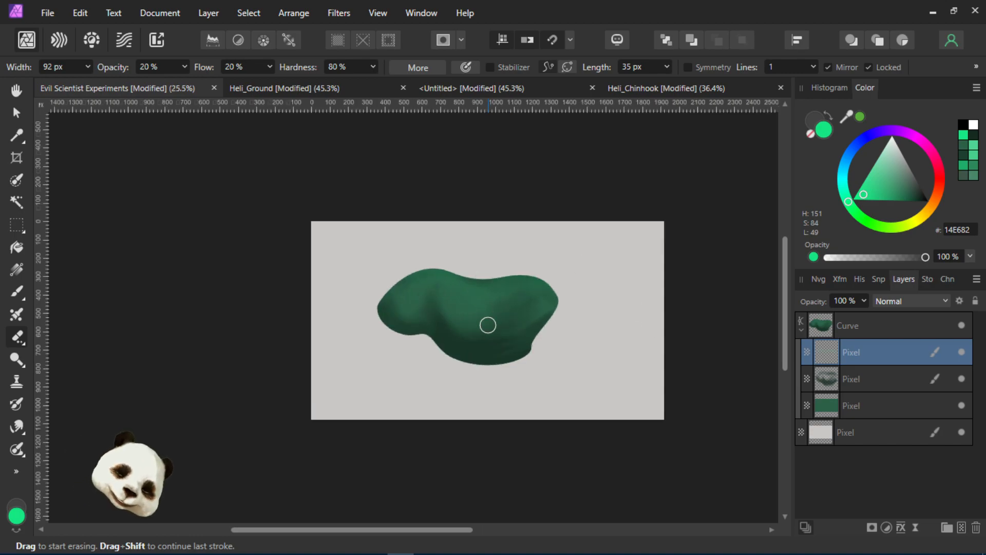
scroll(565, 348, down, 1)
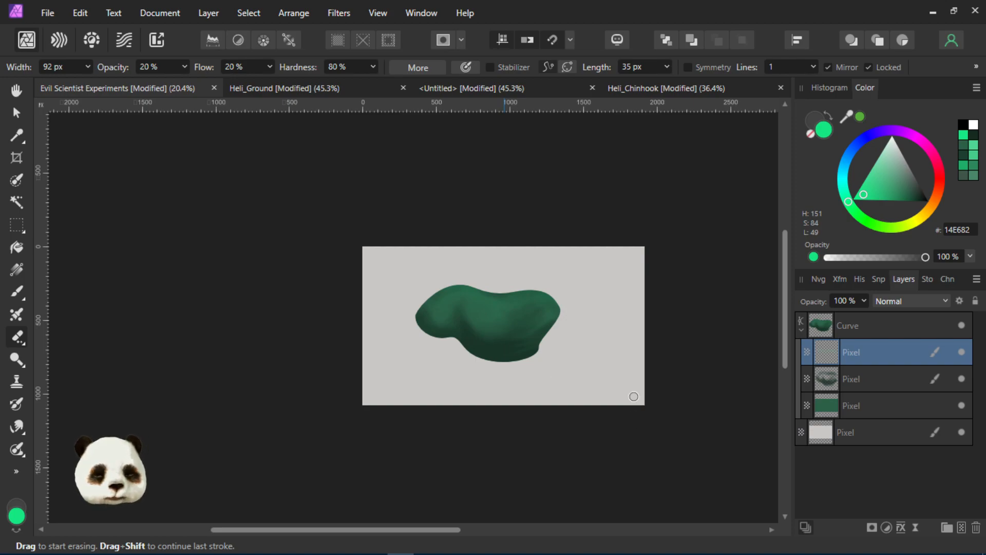
scroll(612, 358, up, 1)
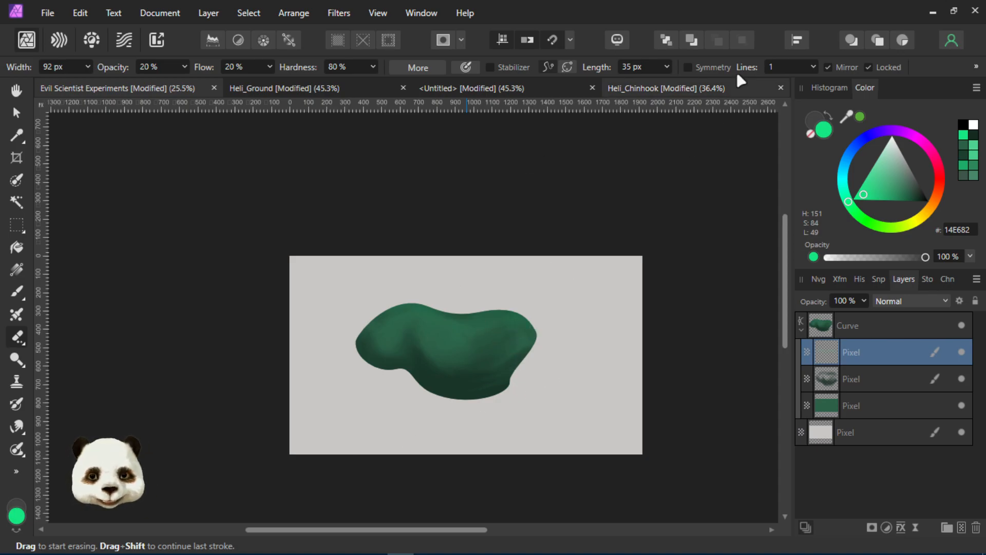
Switch to the Heli_Chinhook document and examine the Chinook's large body forms, medium parts and small details around the rotors
click(698, 92)
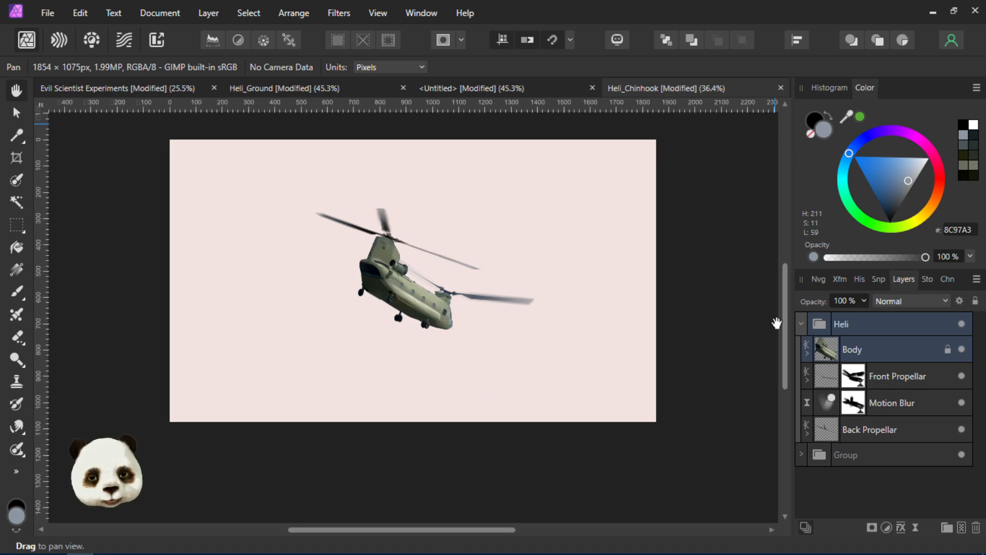
scroll(436, 258, up, 5)
scroll(436, 257, down, 3)
scroll(472, 230, up, 3)
scroll(472, 231, down, 2)
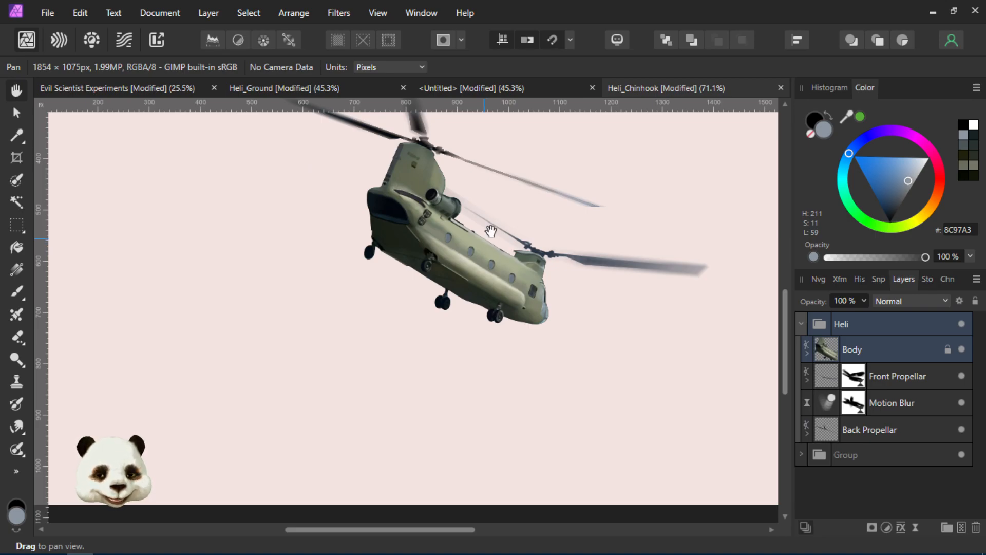
scroll(590, 264, up, 2)
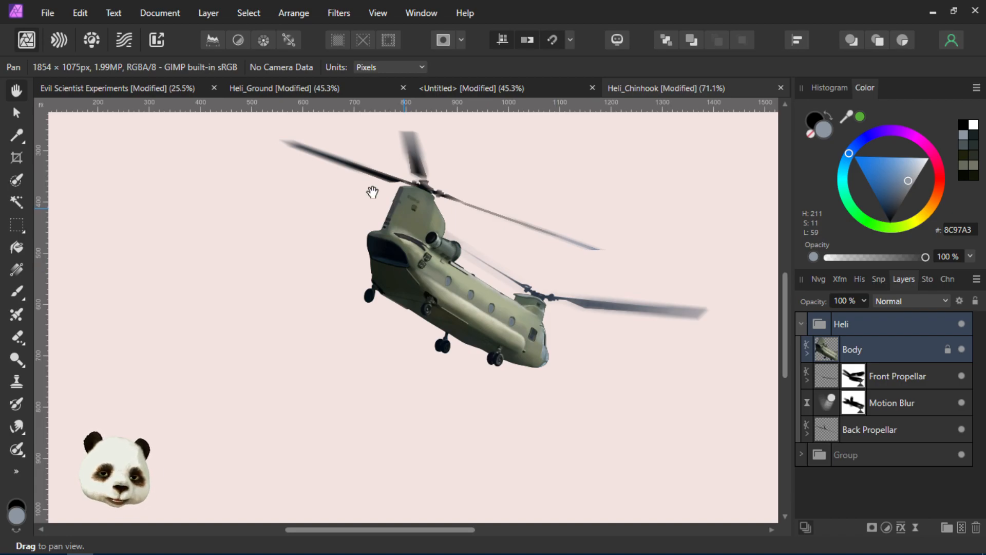
scroll(441, 221, up, 5)
scroll(427, 205, down, 3)
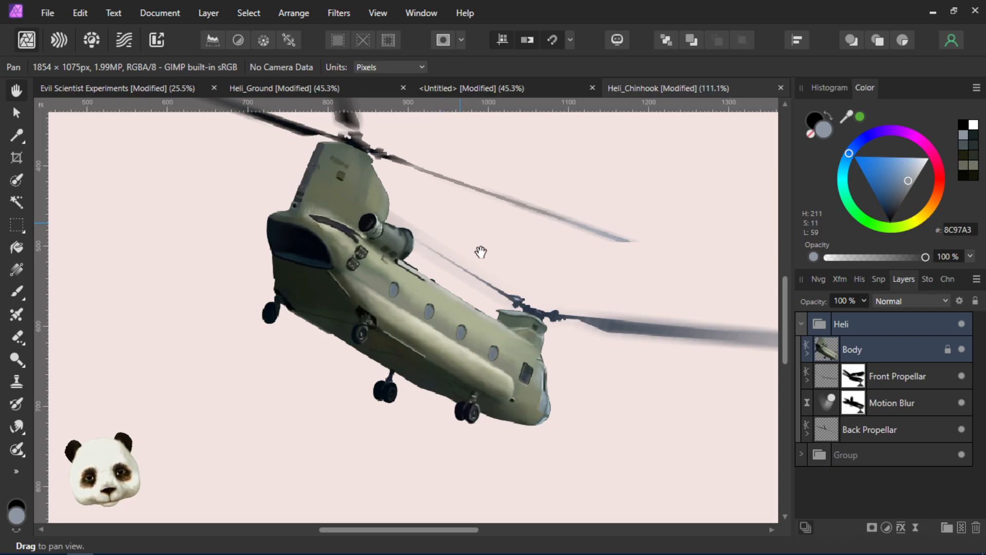
scroll(506, 290, up, 5)
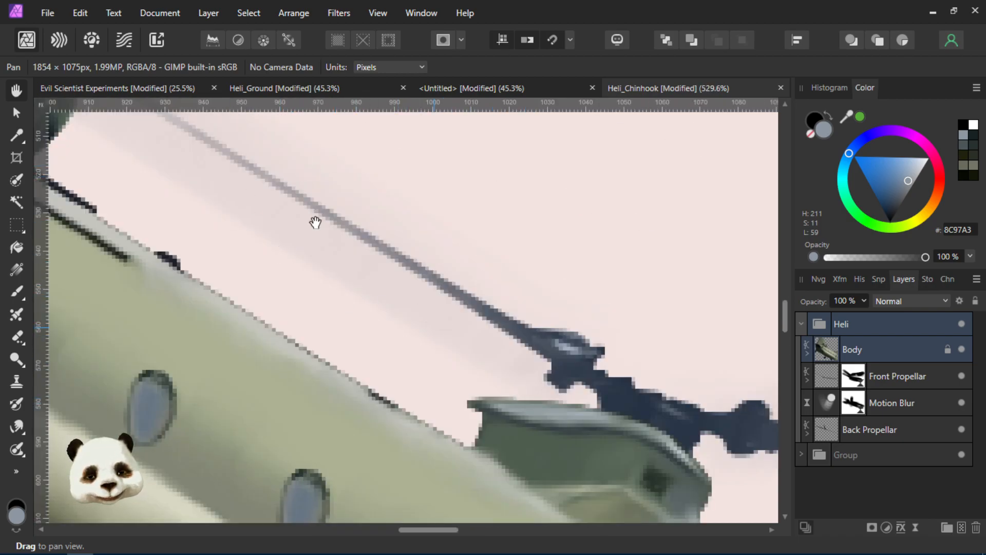
scroll(377, 283, down, 2)
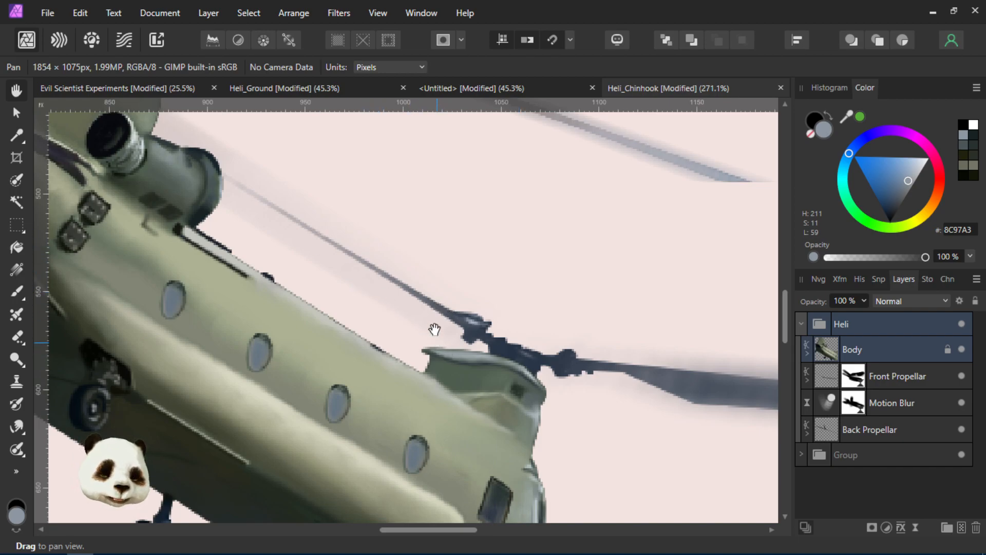
scroll(507, 311, down, 5)
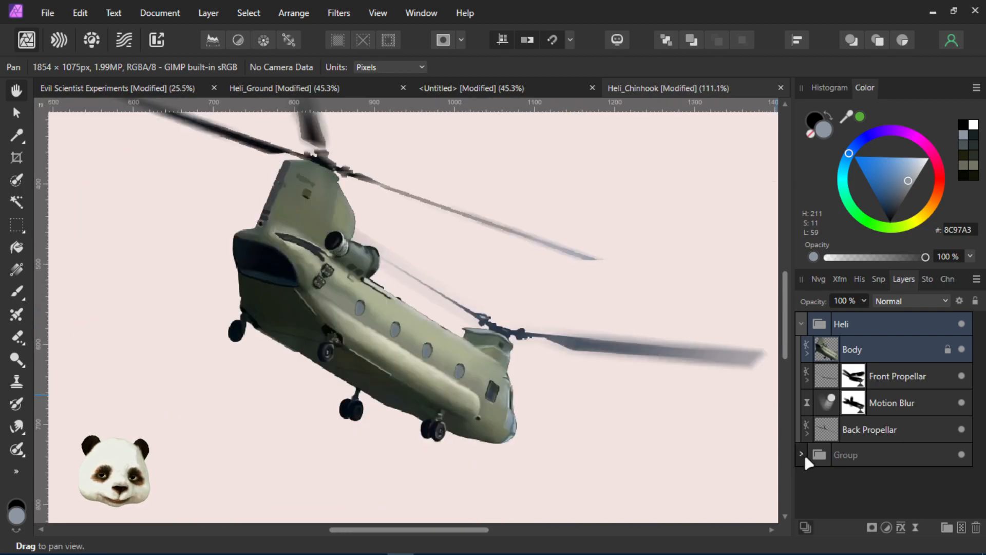
Show the red sky image layer wp4587261 in the bottom Group behind the helicopter, and leave the group collapsed
click(803, 454)
scroll(803, 452, down, 1)
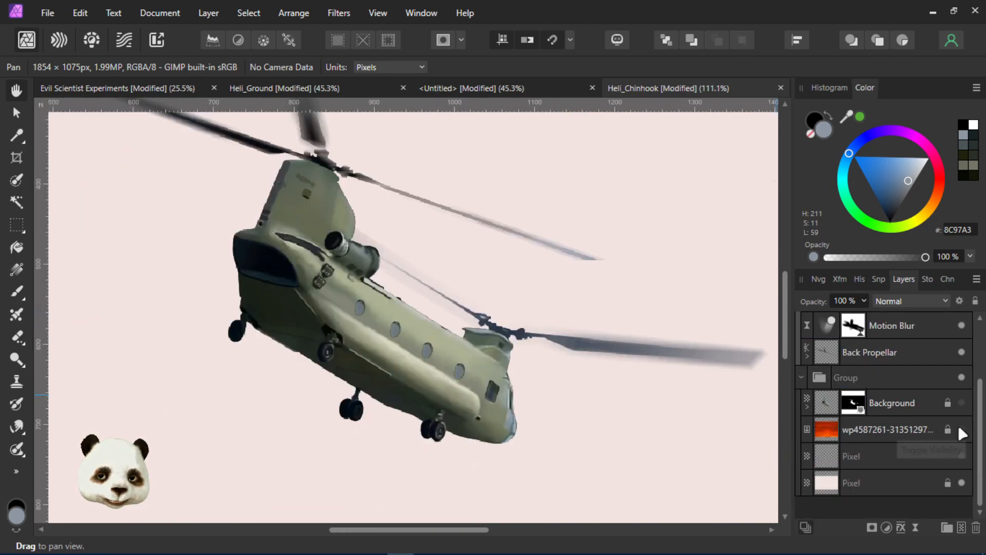
click(960, 429)
scroll(485, 310, down, 4)
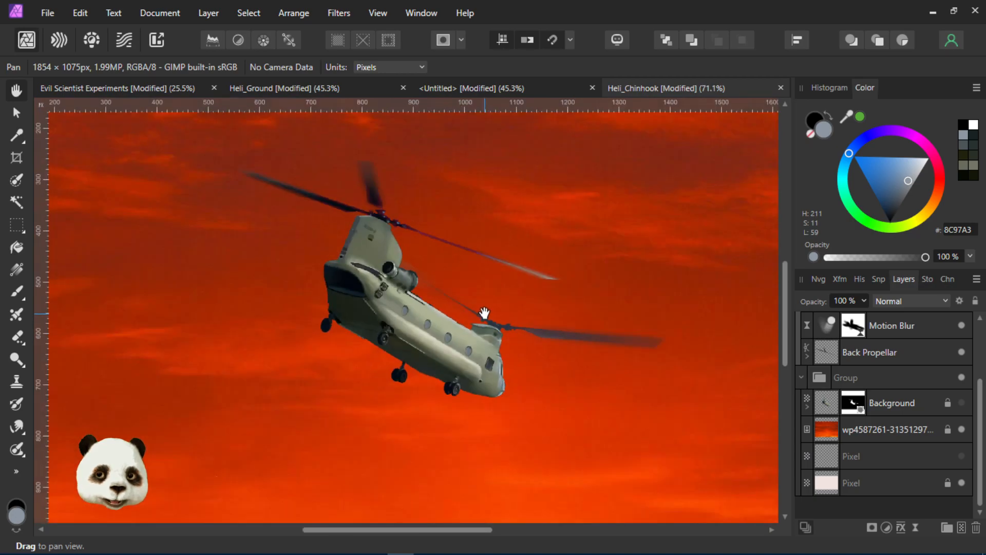
scroll(485, 310, up, 1)
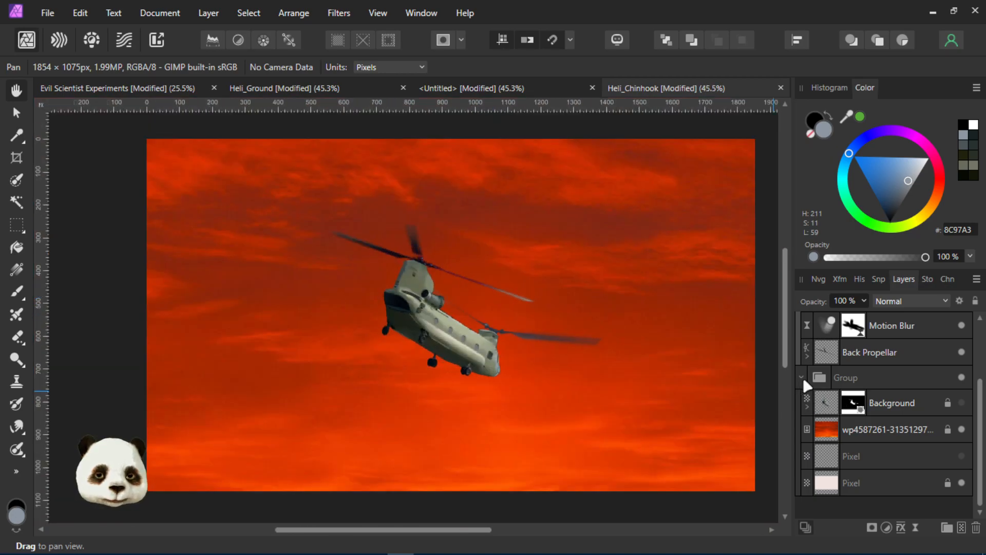
click(802, 376)
Examine the Chinook's silhouette, body shading and rotor blades against the red sky, both up close and as a whole
scroll(493, 282, up, 2)
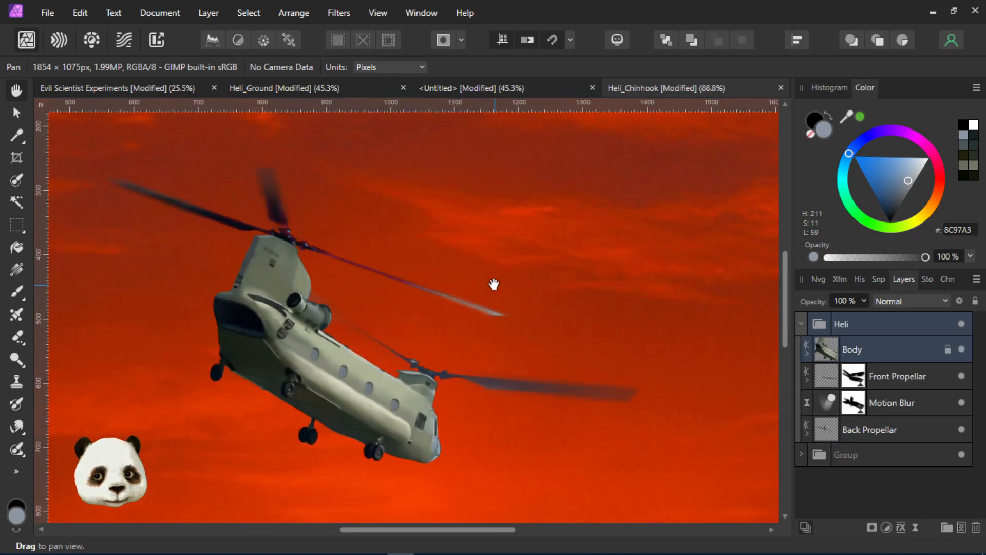
scroll(402, 315, up, 1)
scroll(308, 334, down, 1)
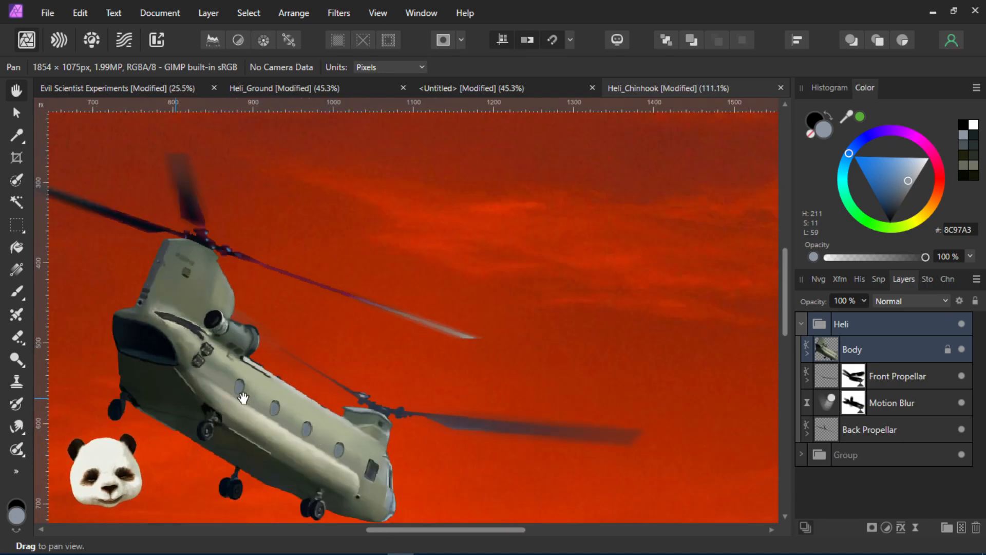
scroll(237, 435, up, 3)
scroll(405, 341, down, 2)
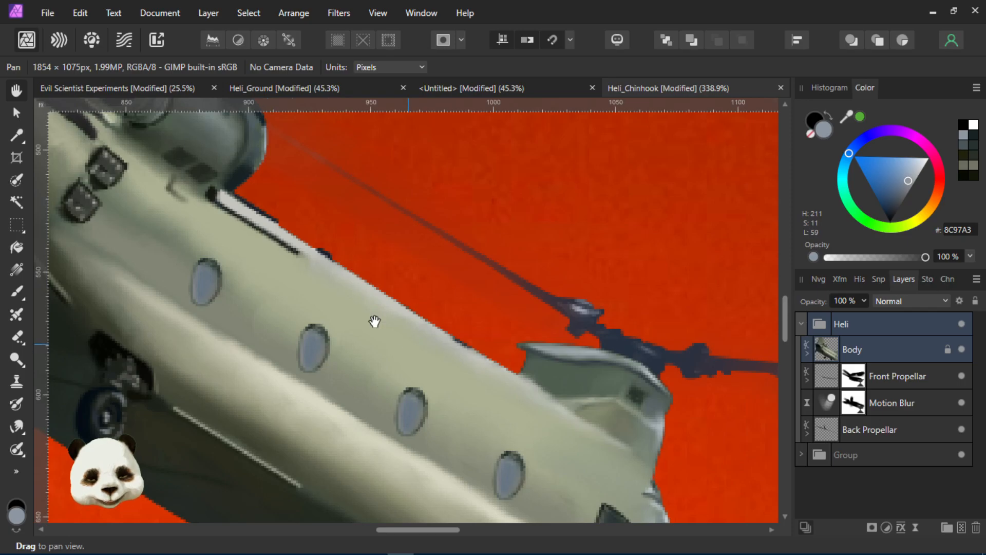
scroll(381, 326, down, 1)
scroll(448, 376, down, 2)
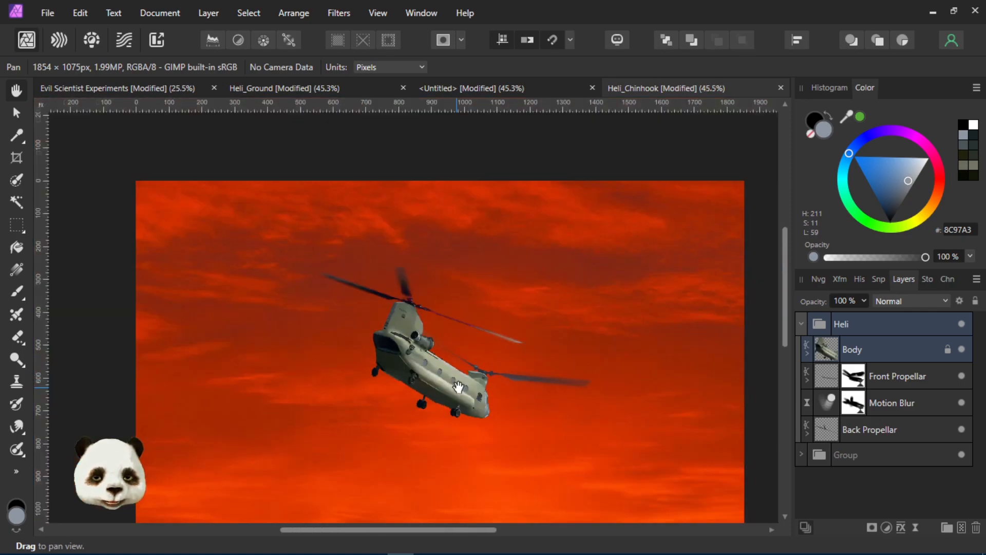
scroll(442, 371, up, 1)
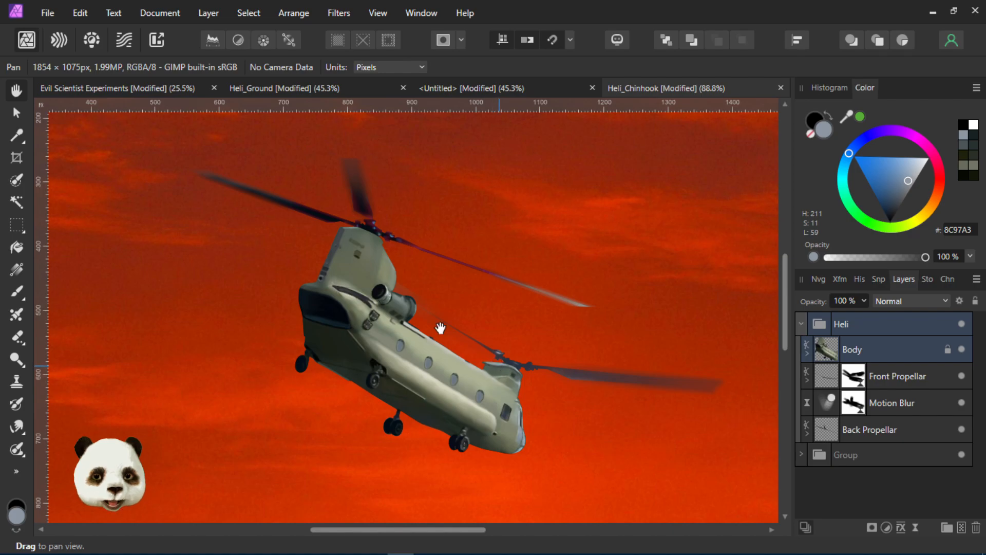
scroll(606, 402, down, 2)
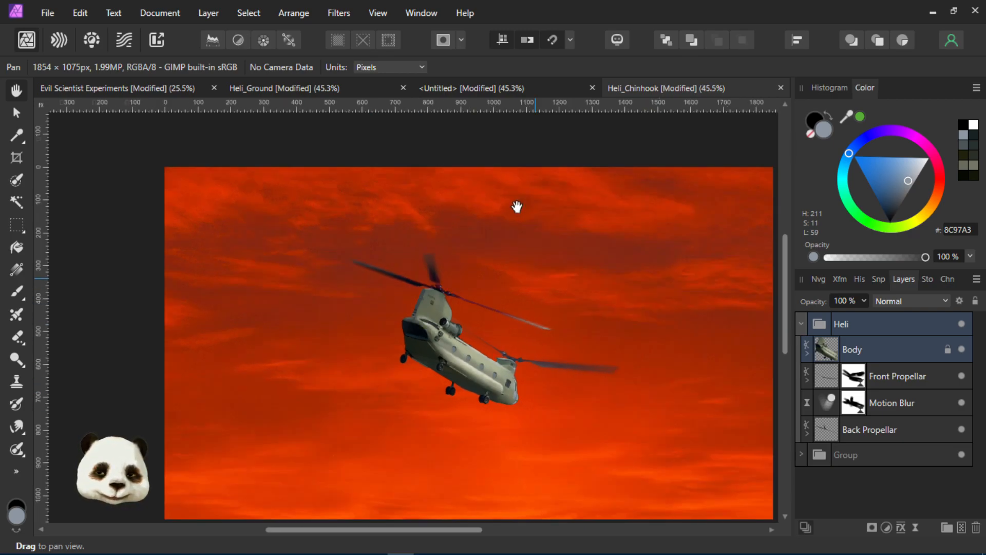
Return to the Evil Scientist Experiments document and examine the shaded green shape up close
click(109, 90)
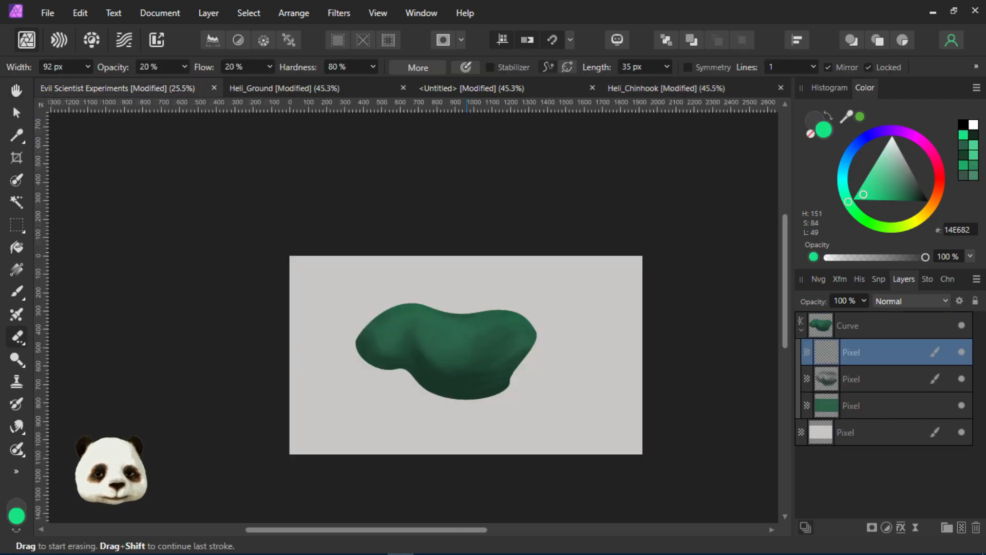
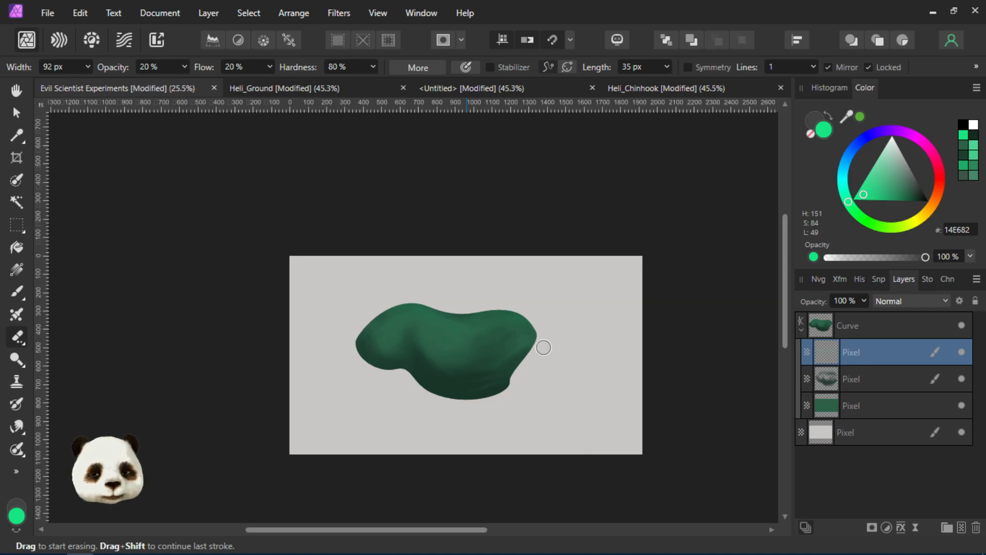
scroll(504, 379, up, 3)
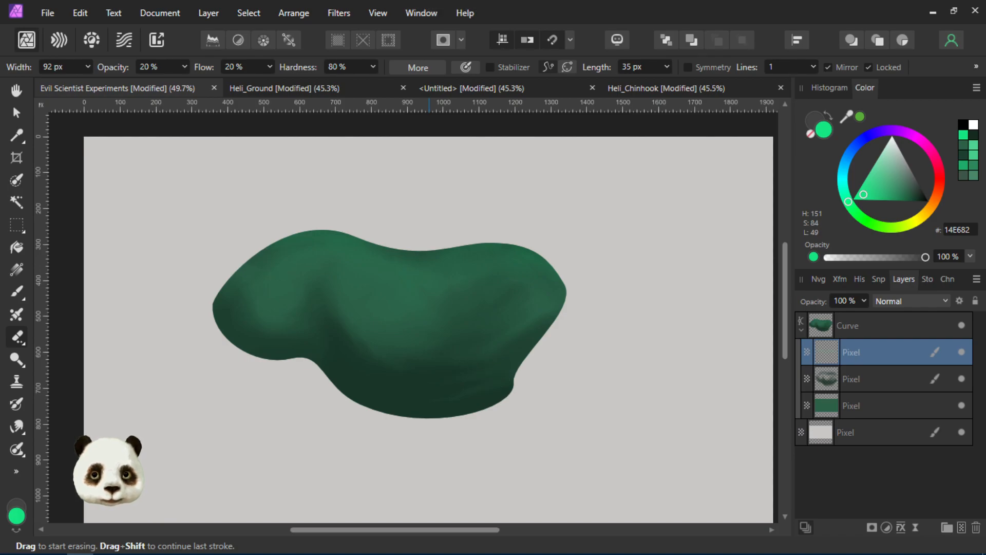
Try painting a small bright green detail on the dark lower part of the shape
key(b)
key(0)
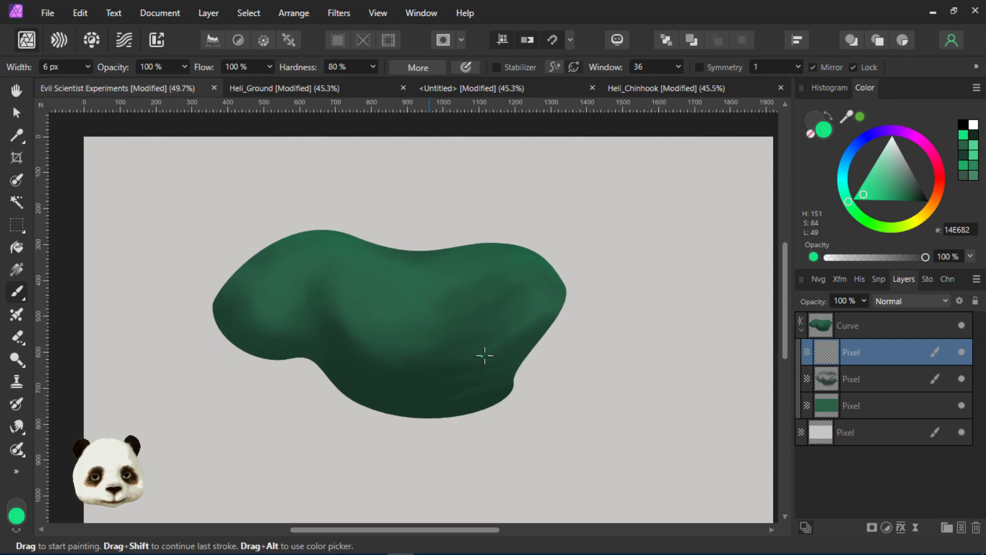
drag(453, 390, 456, 391)
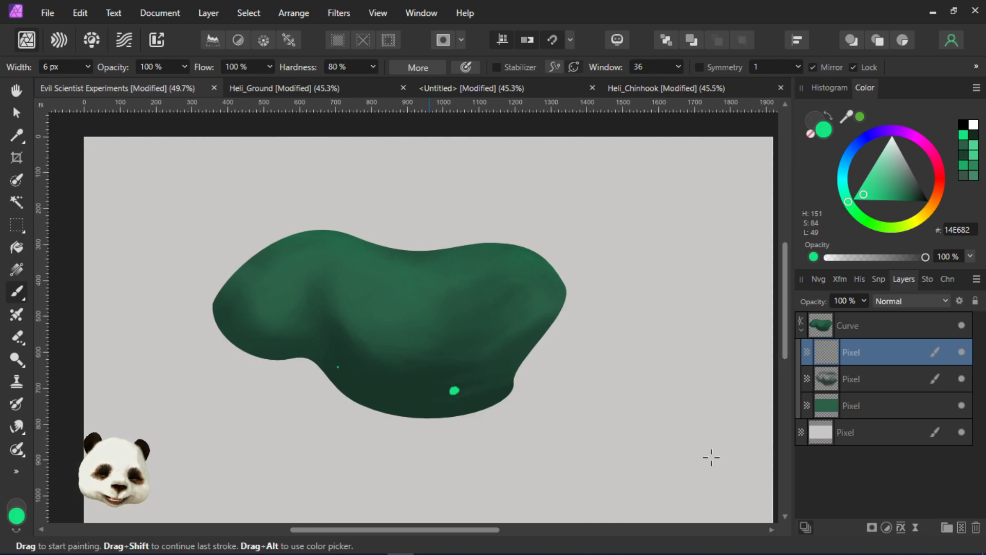
scroll(712, 457, down, 4)
scroll(617, 445, up, 6)
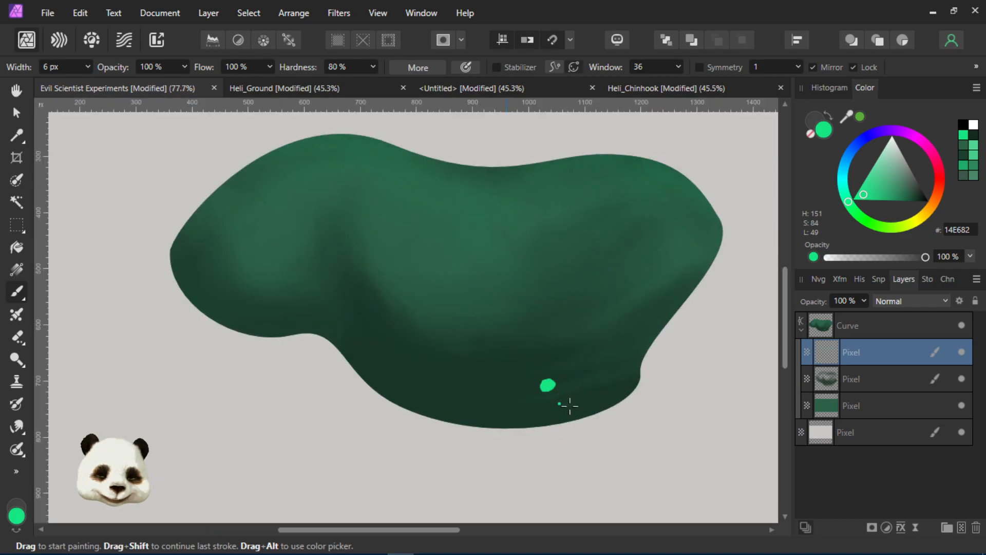
click(16, 112)
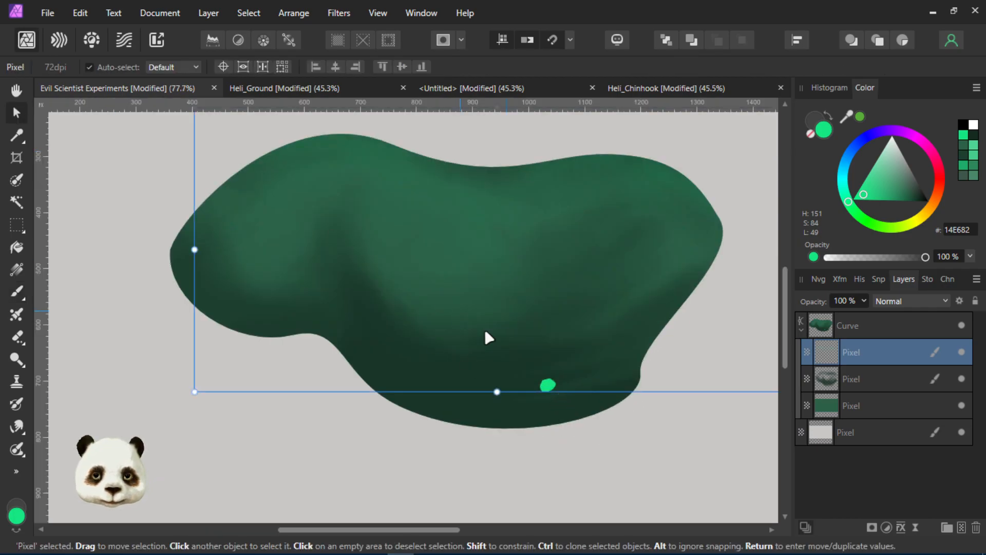
key(ctrl+z)
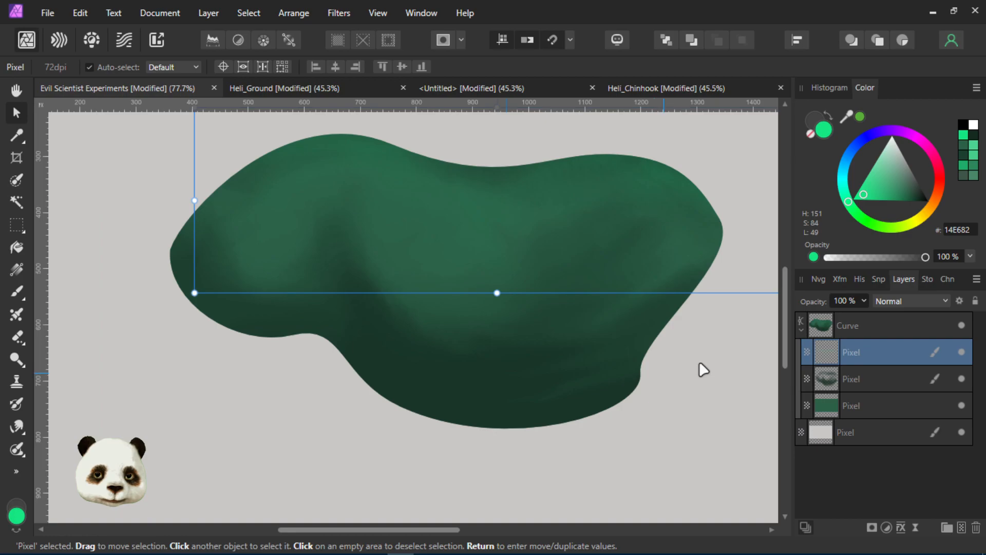
Paint a small bright green highlight near the upper edge of the shape's right-hand bump and smudge it softly
key(b)
drag(609, 177, 608, 202)
key(r)
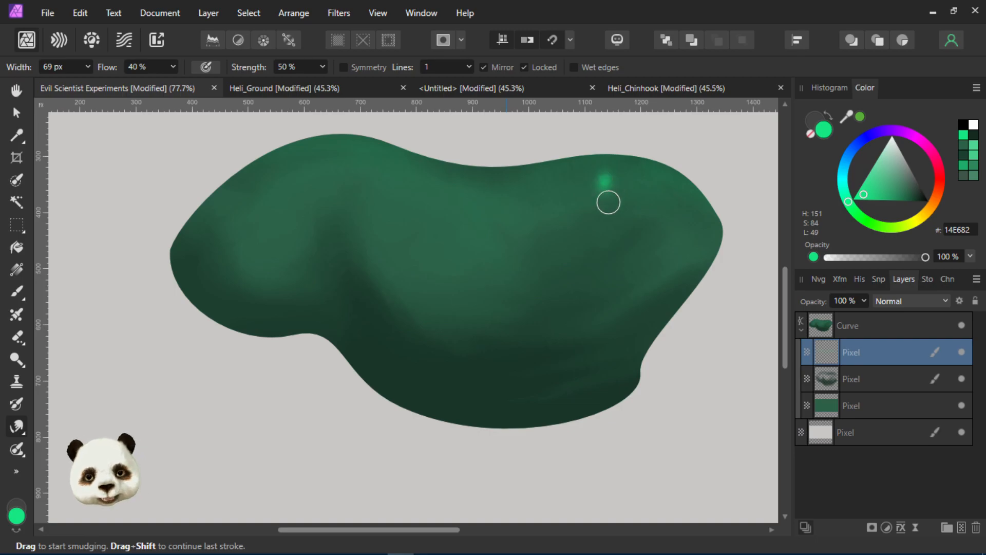
scroll(608, 202, down, 3)
scroll(624, 245, down, 1)
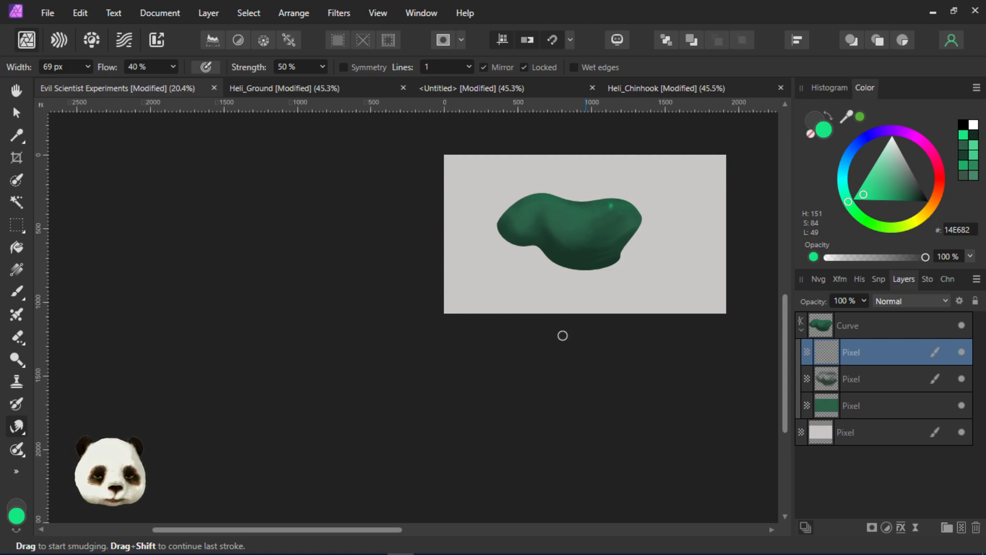
Try a short bright green stroke along the dark underside of the shape
key(b)
mouse_move(585, 262)
mouse_down()
mouse_move(596, 262)
mouse_move(561, 255)
mouse_move(571, 263)
mouse_up()
key(b)
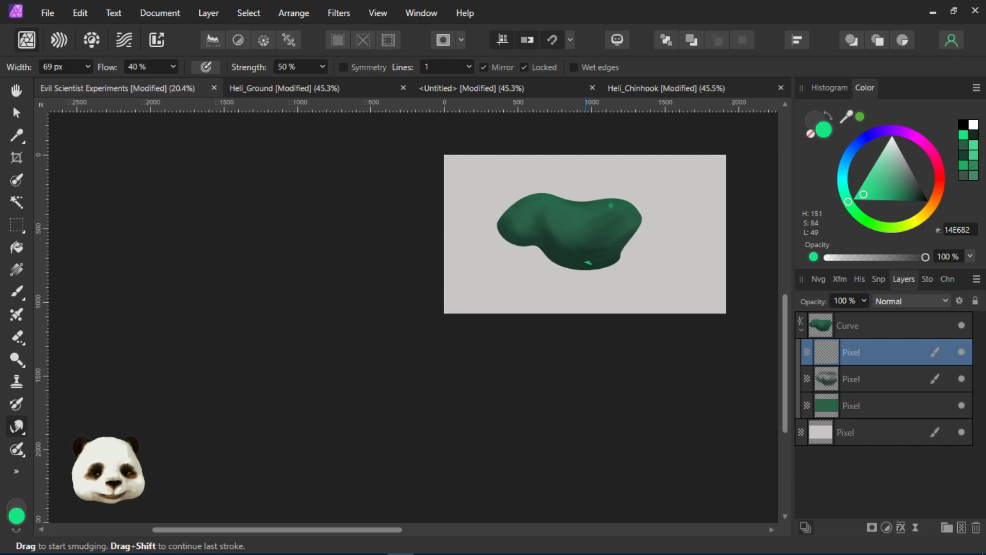
scroll(572, 280, up, 3)
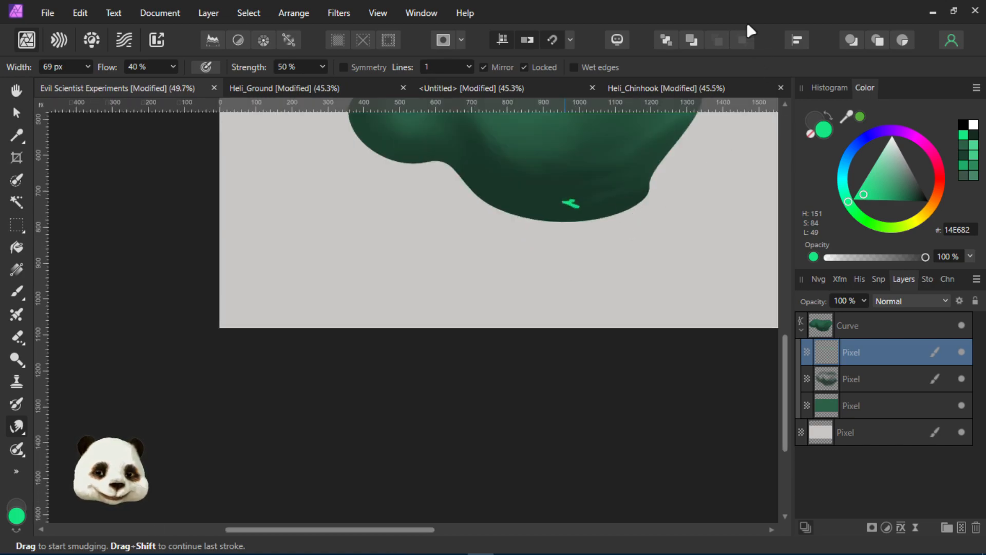
key(ctrl+z)
scroll(685, 191, down, 3)
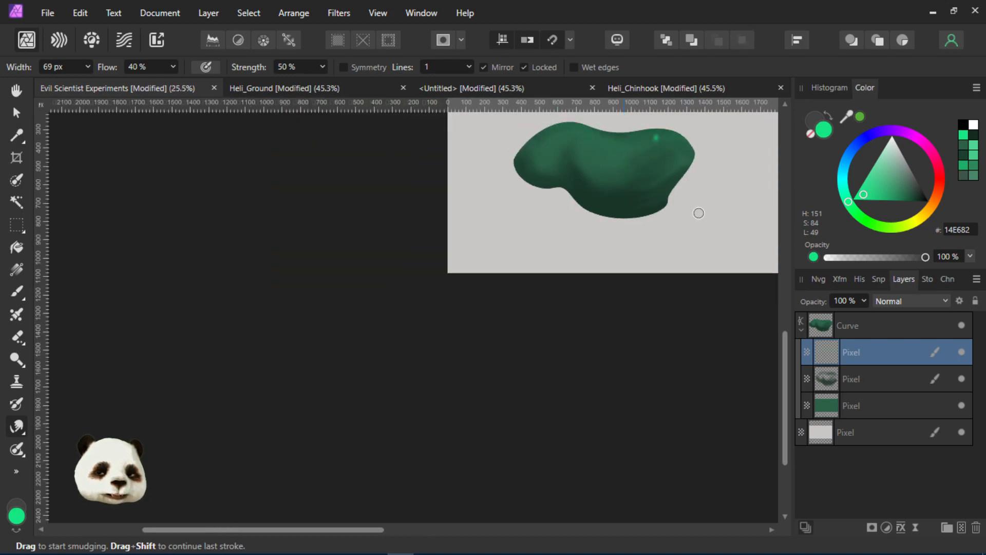
mouse_move(700, 200)
mouse_down()
mouse_move(565, 257)
mouse_move(556, 271)
mouse_up()
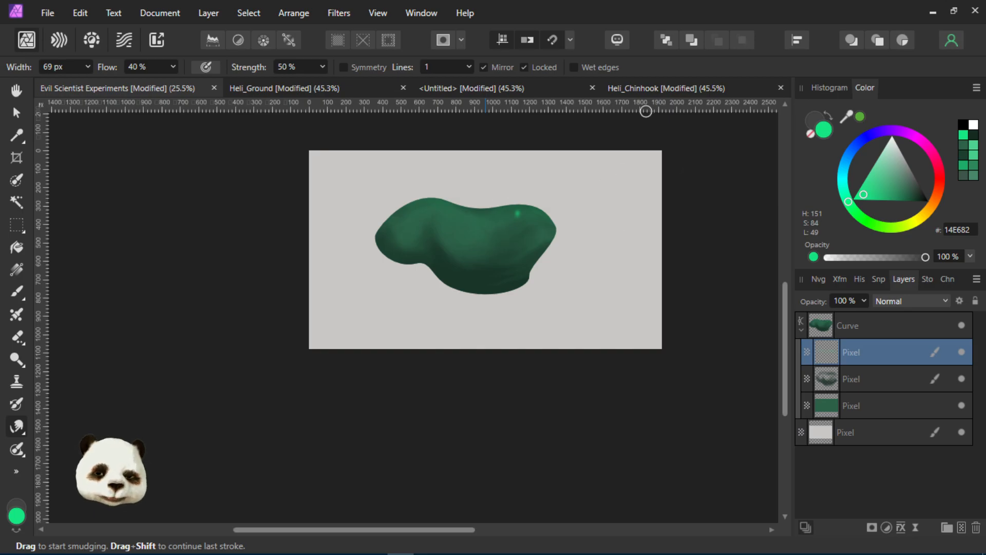
Review the untitled astronaut helmet study, the Heli_Ground document and the Heli_Chinhook document in turn
click(509, 88)
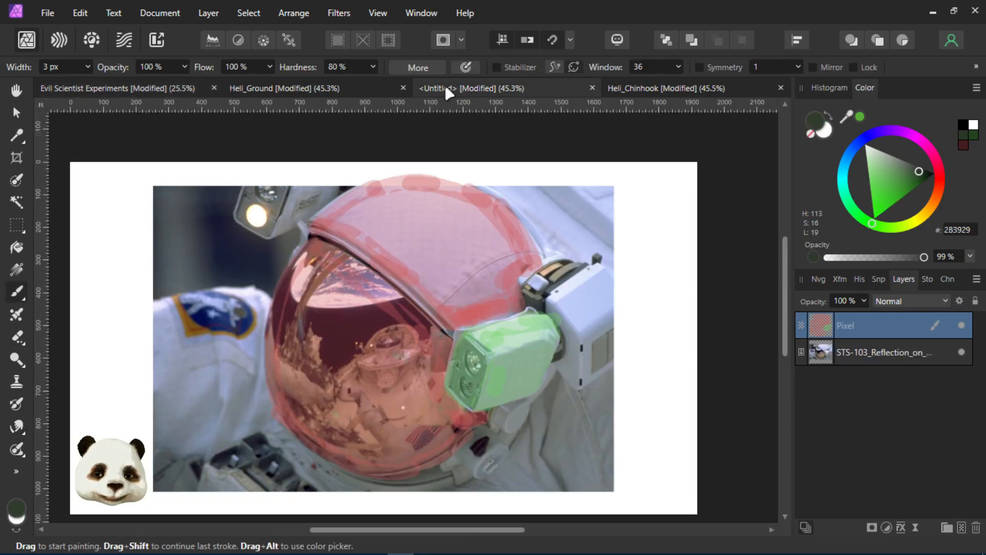
click(261, 82)
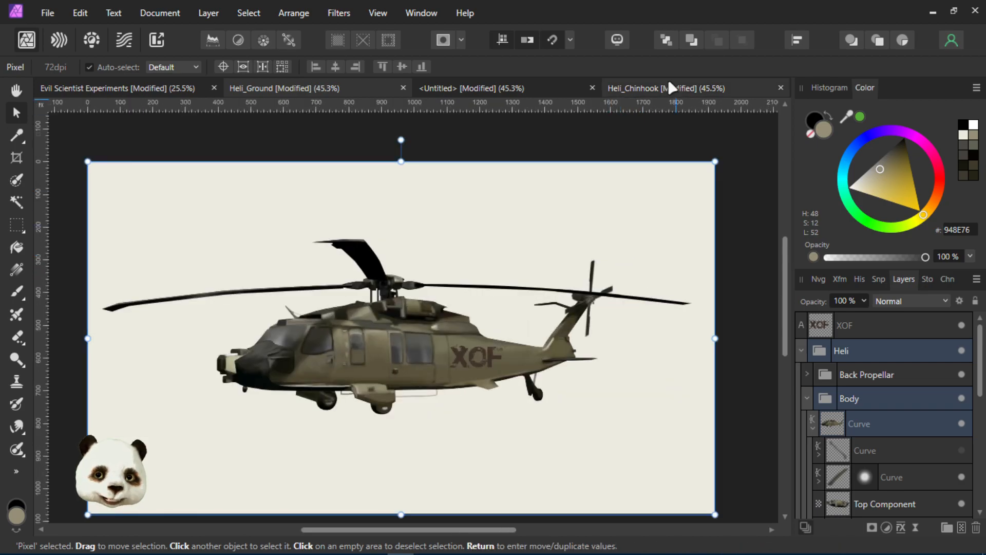
click(669, 84)
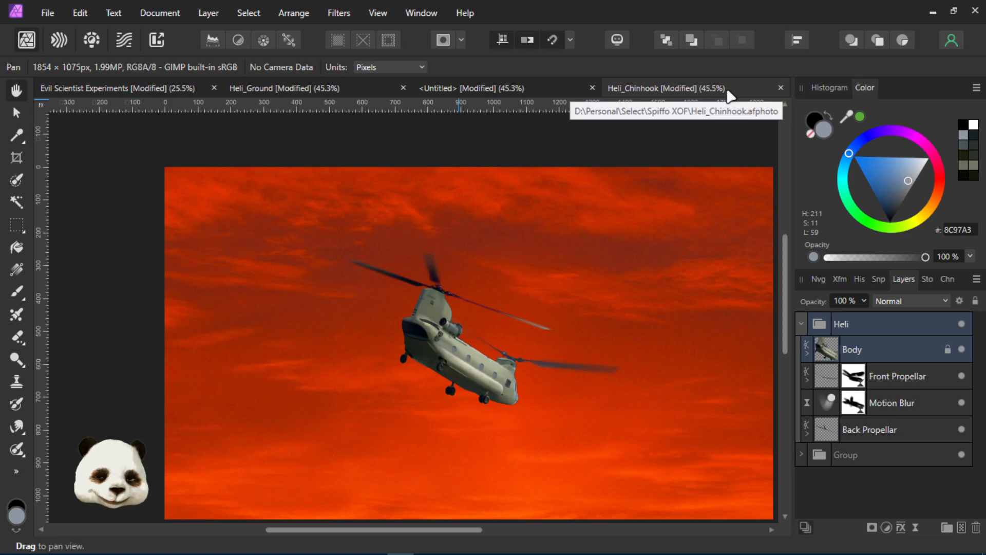
Create an FHD 1080p document of 1920 x 1080 px with an empty pixel layer and a transparent background
key(ctrl+n)
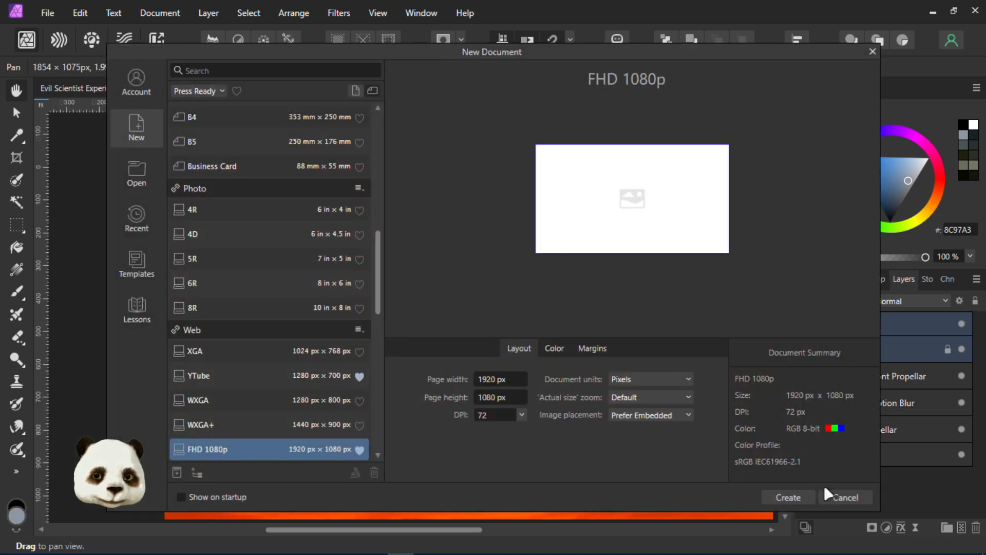
click(773, 497)
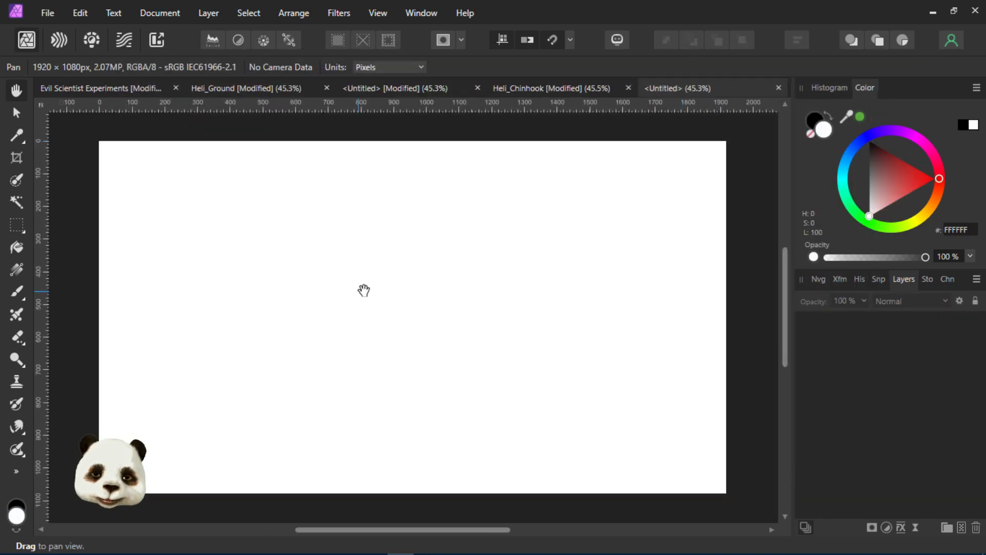
key(b)
key(x)
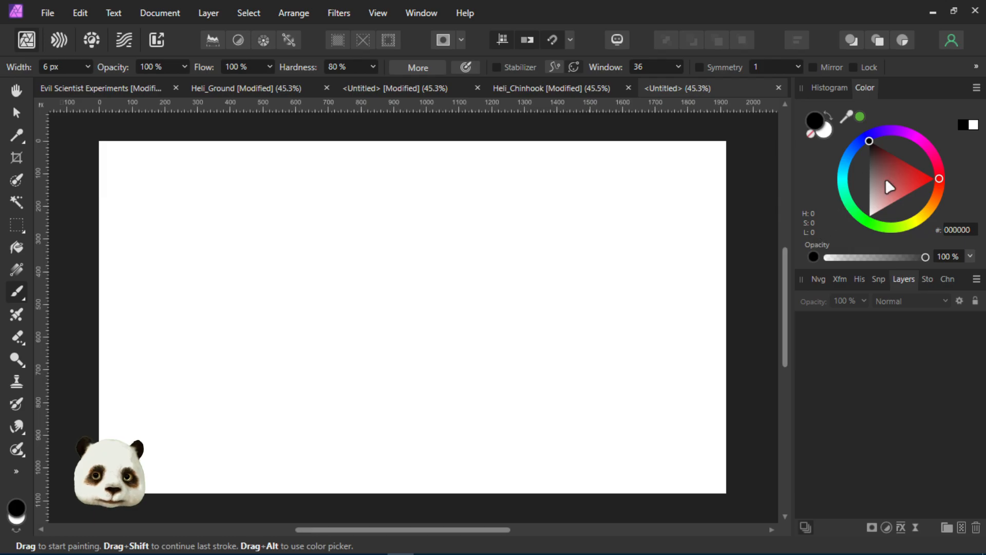
click(961, 528)
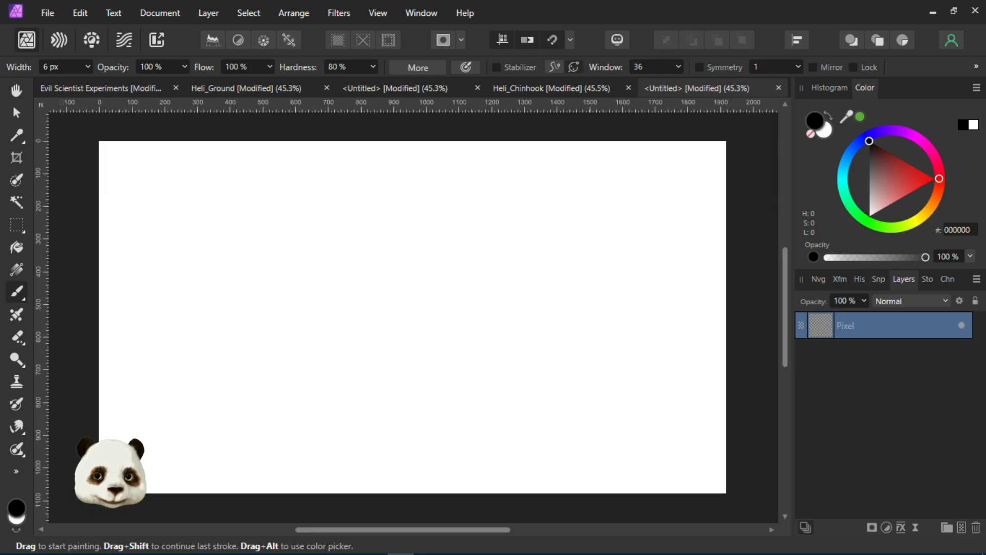
click(170, 12)
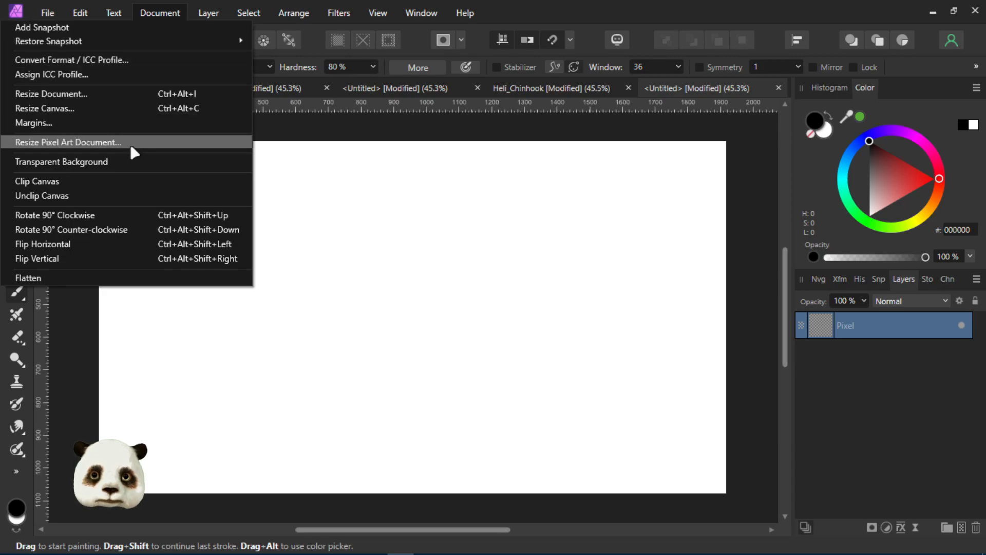
click(129, 162)
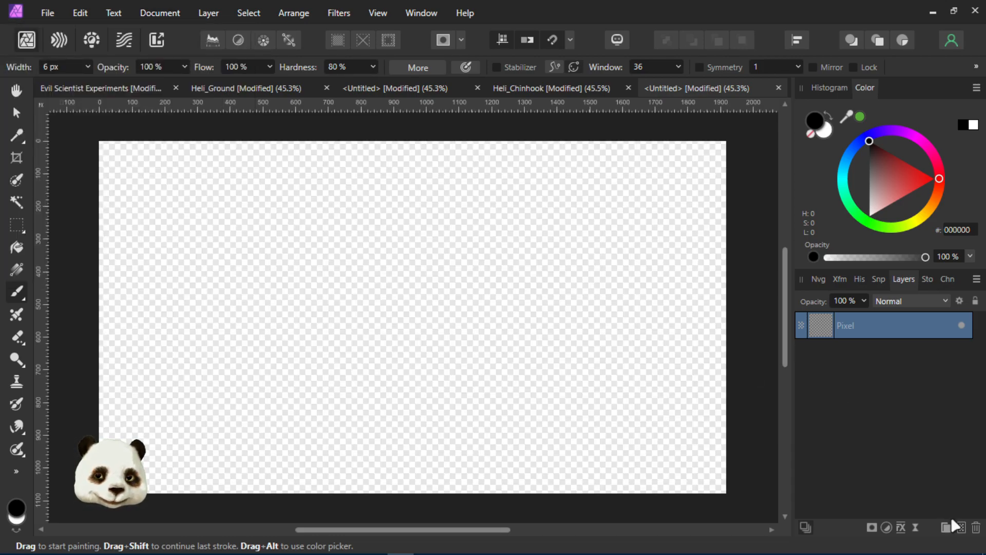
Fill the pixel layer with a solid pale pinkish cream and lock it beneath a new empty pixel layer
click(16, 270)
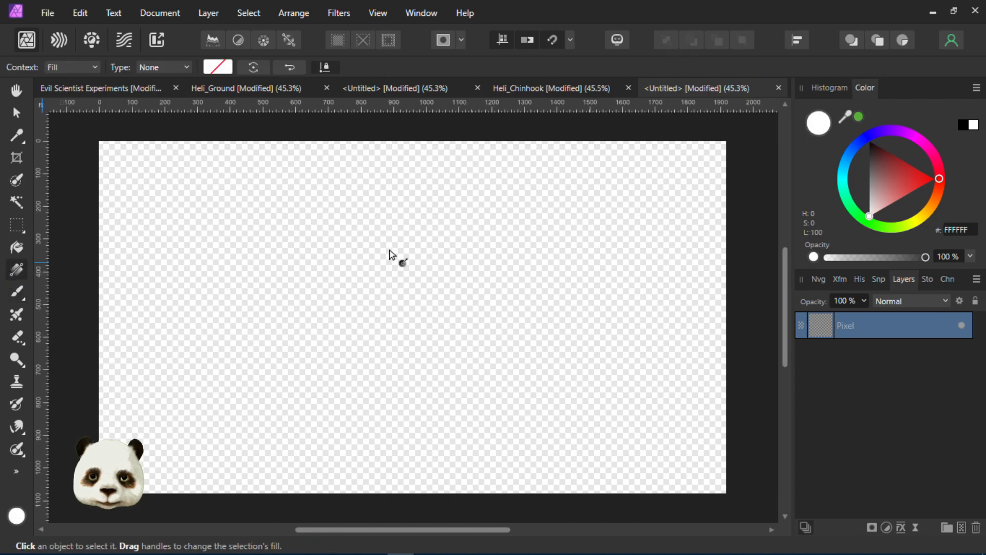
click(936, 199)
click(861, 201)
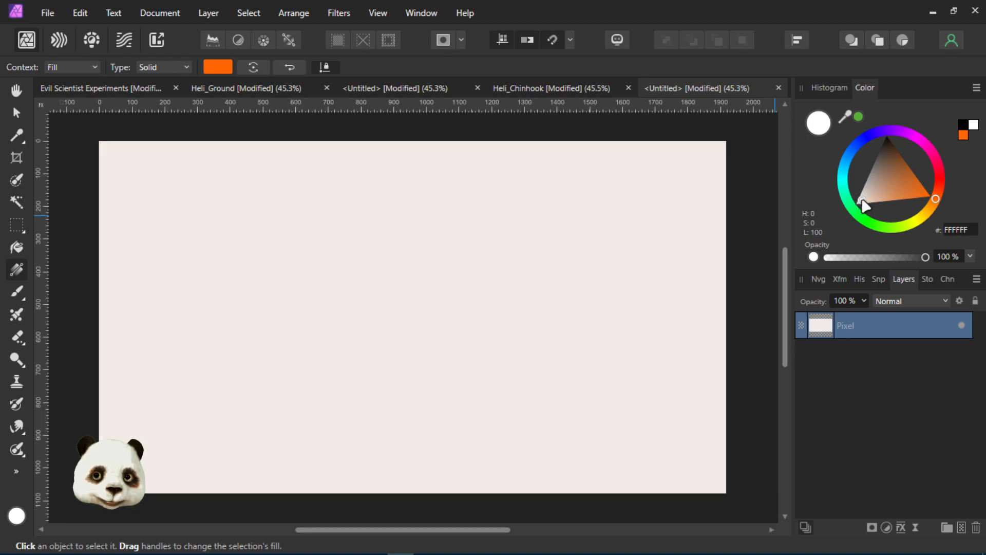
click(562, 406)
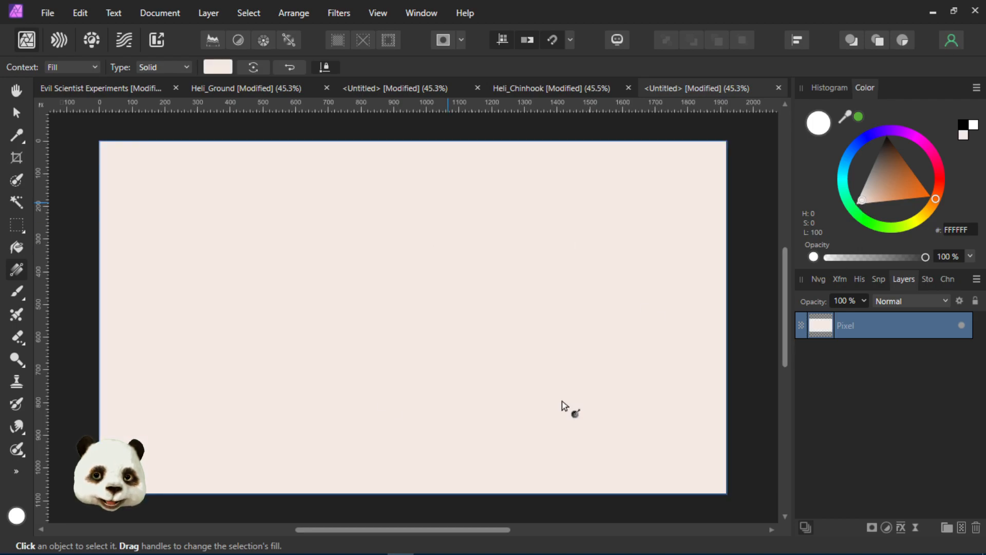
click(960, 527)
click(947, 353)
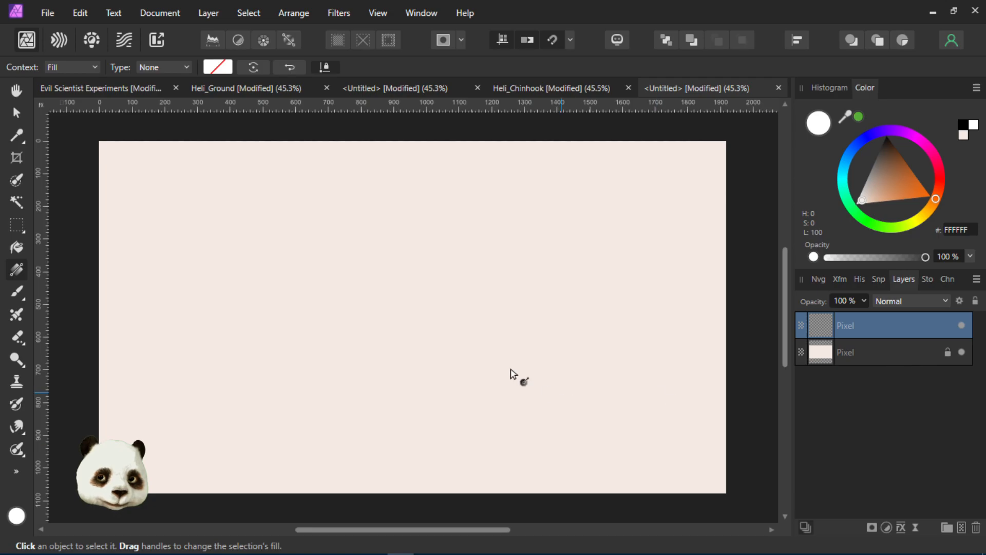
Save the new document in the Ship Painting folder as Evil Scientist Experiments 2
key(ctrl+s)
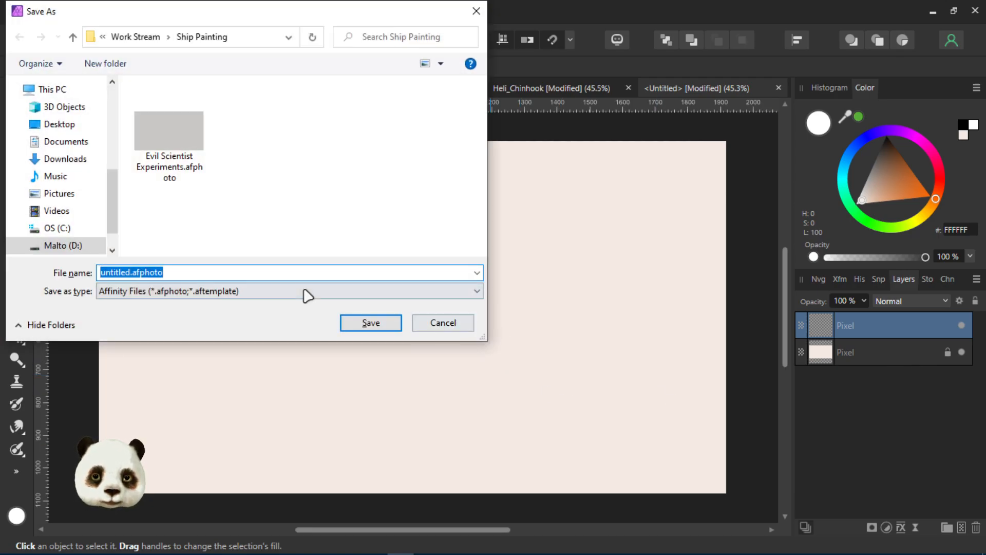
click(162, 112)
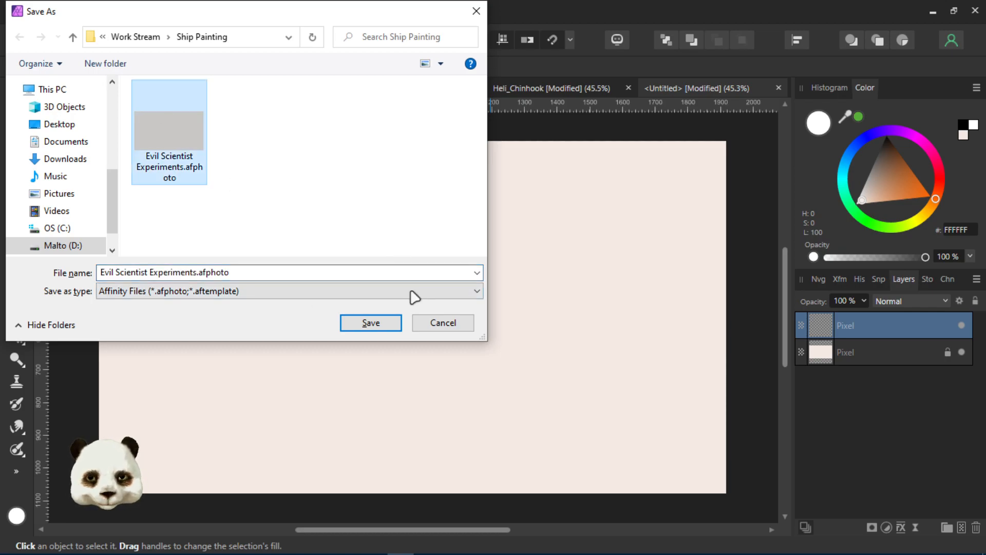
click(193, 274)
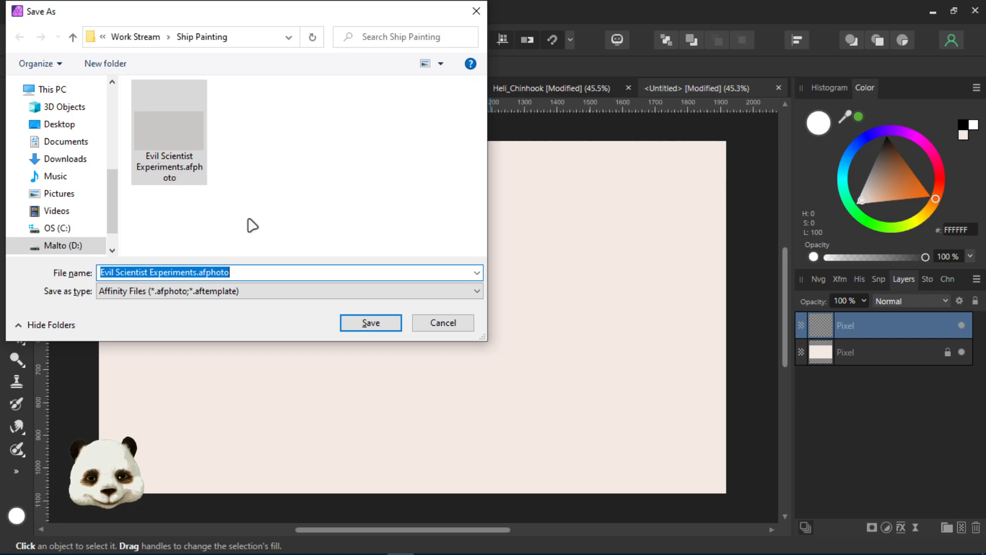
key(Right)
key(Left)
key(Left)
key(Left)
key(Left)
key(Left)
key(Left)
key(Left)
key(Left)
text(2)
key(Return)
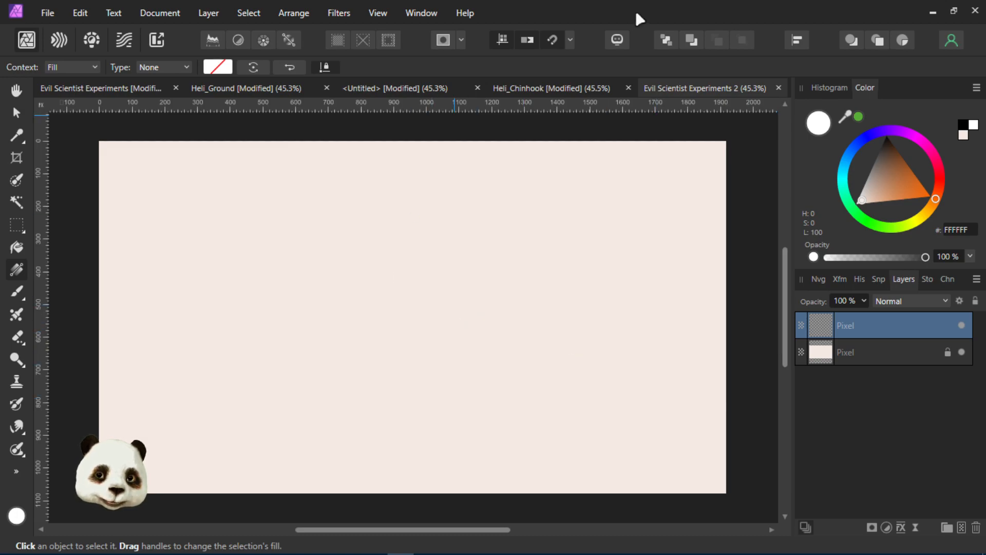
Set the Paint Brush colour to the neutral dark grey 474747
key(b)
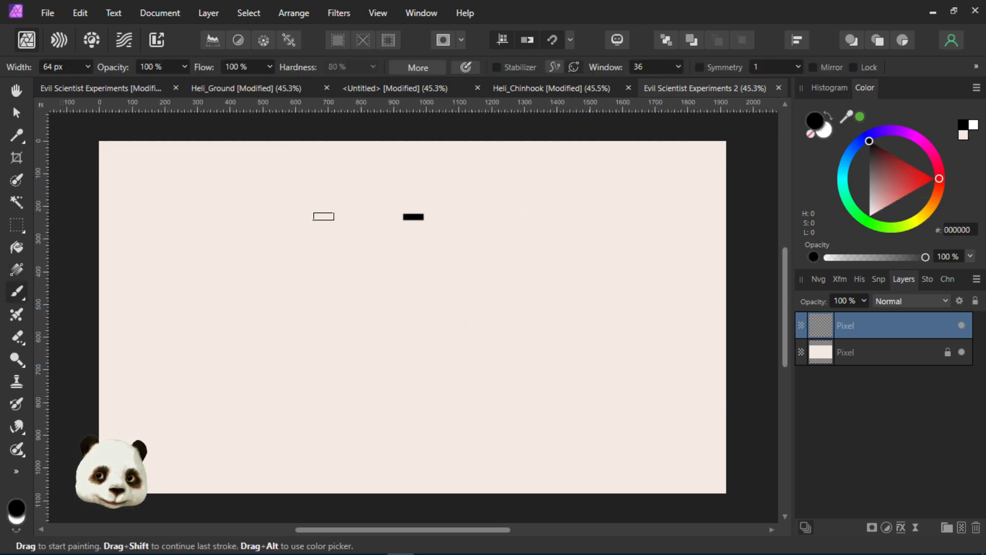
click(872, 160)
click(870, 159)
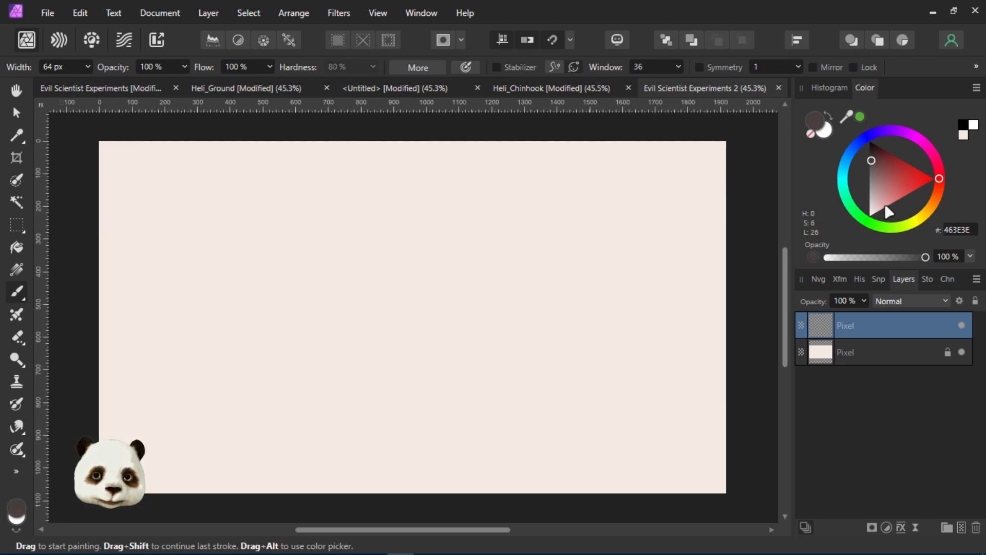
click(865, 158)
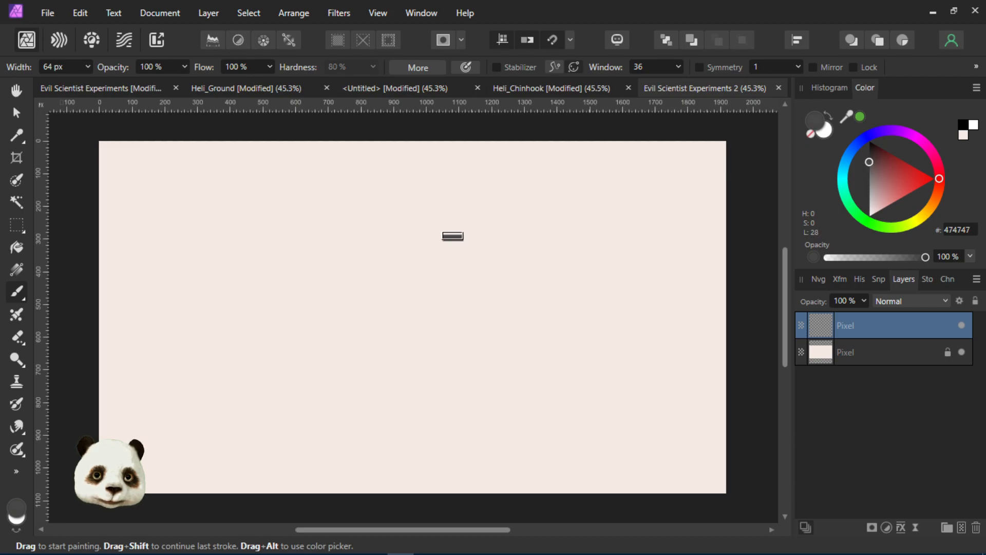
Turn on mirrored brush symmetry about a vertical axis through the canvas centre and lock that axis
scroll(329, 279, left, 1)
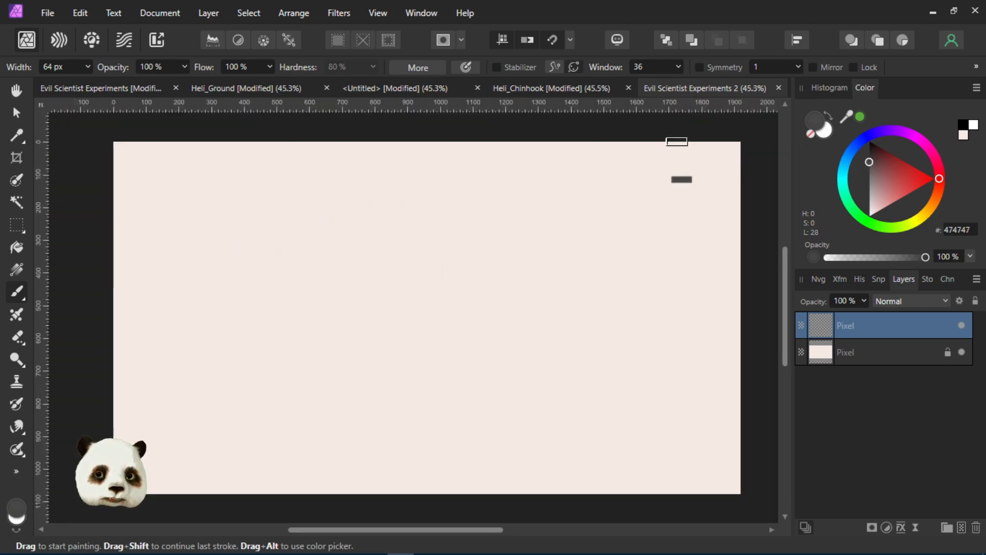
click(698, 67)
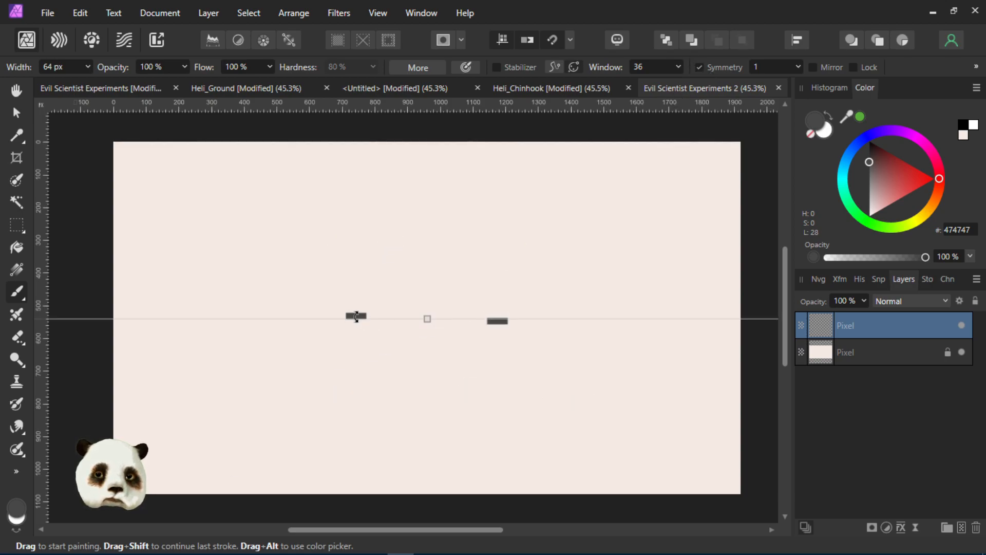
drag(355, 315, 429, 258)
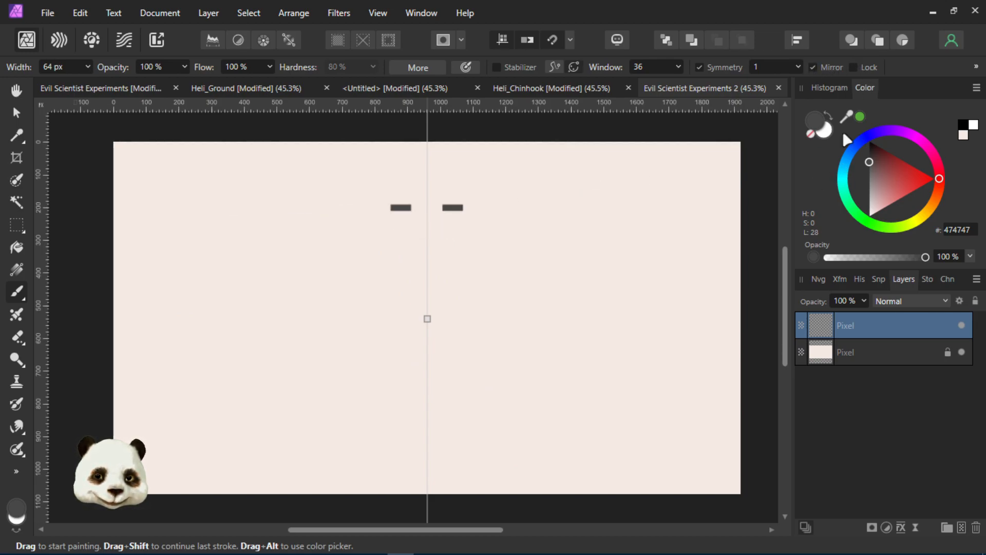
click(853, 67)
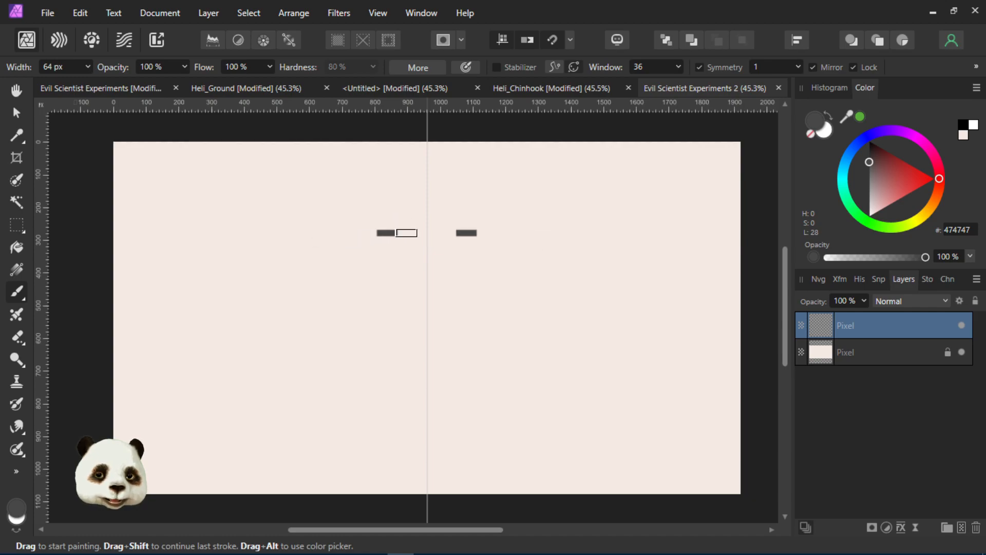
Paint a mirrored dark grey mechanical body with shoulders, a central opening and two long legs, using a 46 px brush
scroll(381, 212, up, 1)
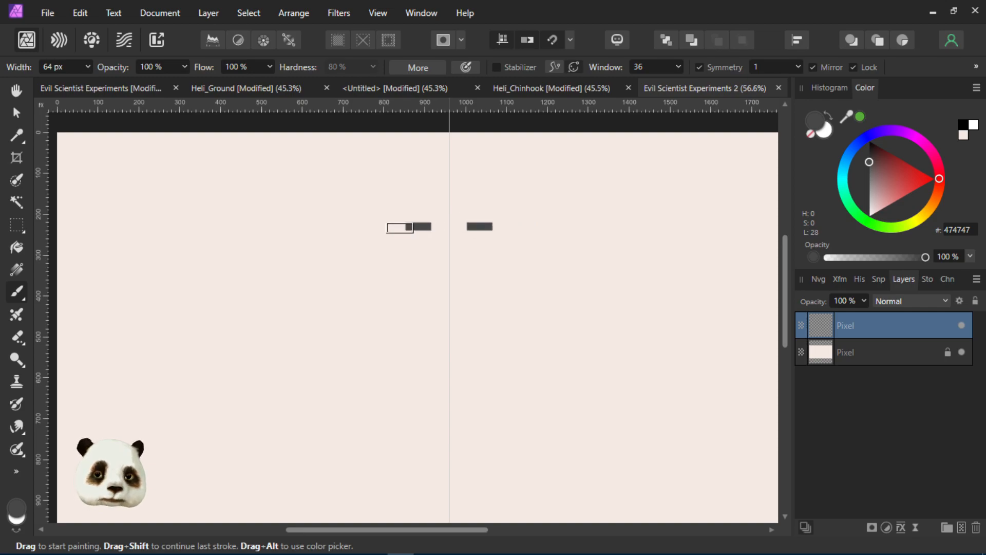
mouse_move(419, 221)
mouse_down()
mouse_move(443, 244)
mouse_move(419, 233)
mouse_move(410, 240)
mouse_move(424, 246)
mouse_move(417, 255)
mouse_move(449, 249)
mouse_move(423, 251)
mouse_move(432, 261)
mouse_move(423, 262)
mouse_move(404, 251)
mouse_move(374, 271)
mouse_move(396, 279)
mouse_move(412, 268)
mouse_move(397, 284)
mouse_move(384, 281)
mouse_move(392, 299)
mouse_move(386, 270)
mouse_move(401, 358)
mouse_move(376, 301)
mouse_move(406, 298)
mouse_move(418, 311)
mouse_move(403, 268)
mouse_move(427, 340)
mouse_move(419, 314)
mouse_move(406, 312)
mouse_move(419, 332)
mouse_move(409, 311)
mouse_move(404, 327)
mouse_move(418, 312)
mouse_move(428, 322)
mouse_move(437, 315)
mouse_move(418, 294)
mouse_move(432, 319)
mouse_move(440, 321)
mouse_move(433, 308)
mouse_move(442, 310)
mouse_move(407, 319)
mouse_move(421, 333)
mouse_move(398, 329)
mouse_move(411, 361)
mouse_up()
key(ctrl+z)
key(bracketleft)
key(ctrl+z)
key(bracketleft)
mouse_move(413, 399)
mouse_down()
mouse_move(402, 339)
mouse_move(409, 384)
mouse_move(435, 398)
mouse_up()
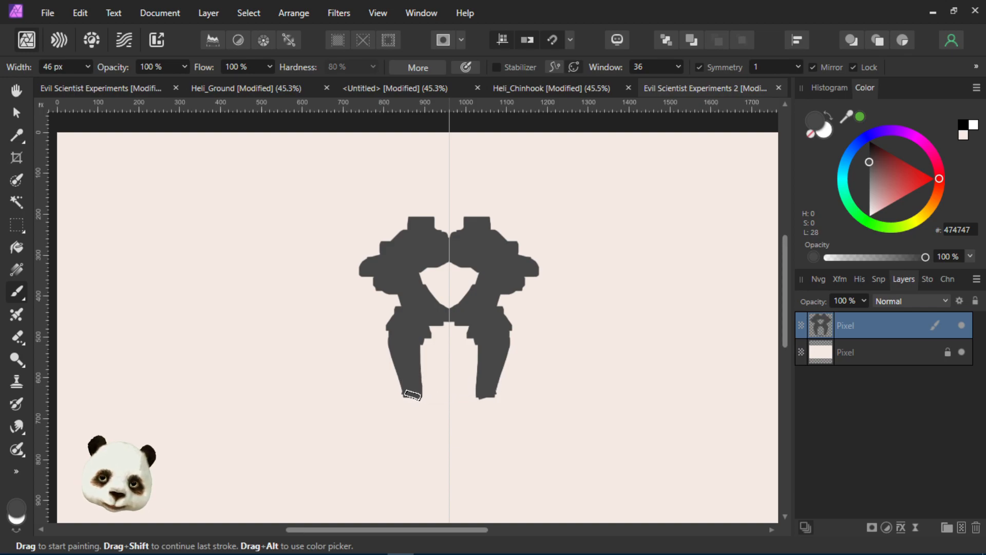
Extend the lower legs with angled feet and smooth the legs' inner edges
drag(412, 394, 423, 413)
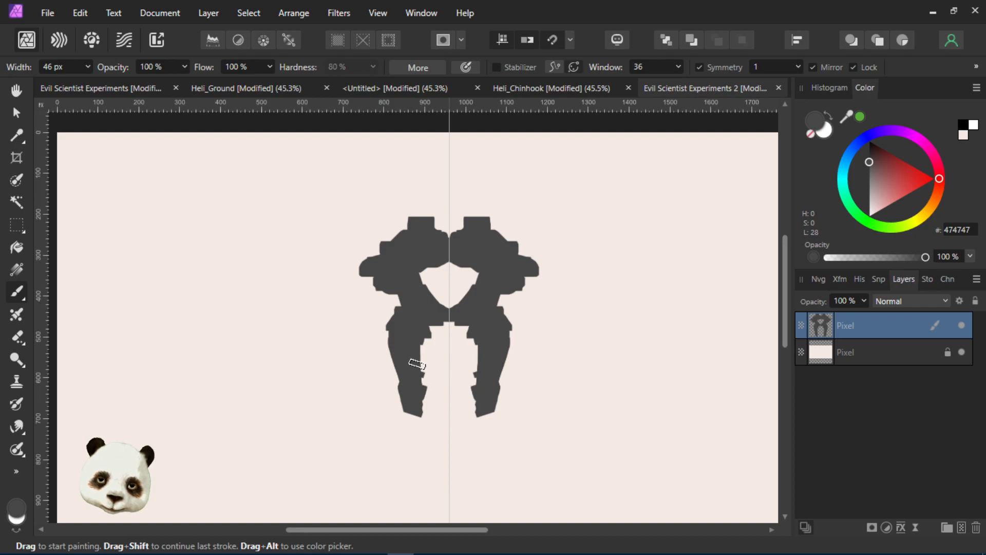
drag(411, 340, 419, 381)
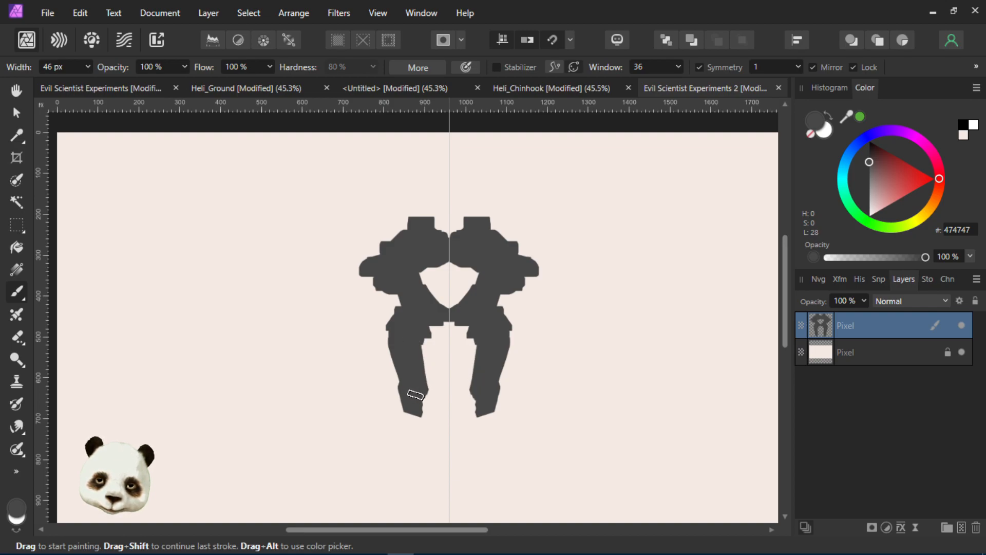
mouse_move(416, 420)
mouse_down()
mouse_move(418, 436)
mouse_move(409, 401)
mouse_up()
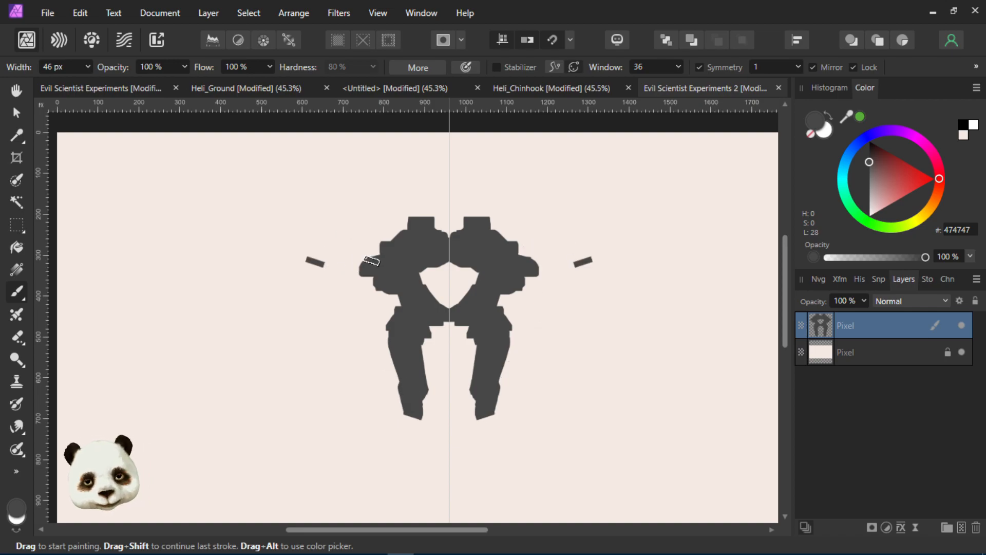
Paint thin angled barrels projecting outward from both shoulders and roughen the tops of the two upper blocks
key(ctrl+z)
drag(380, 243, 369, 265)
key(ctrl+z)
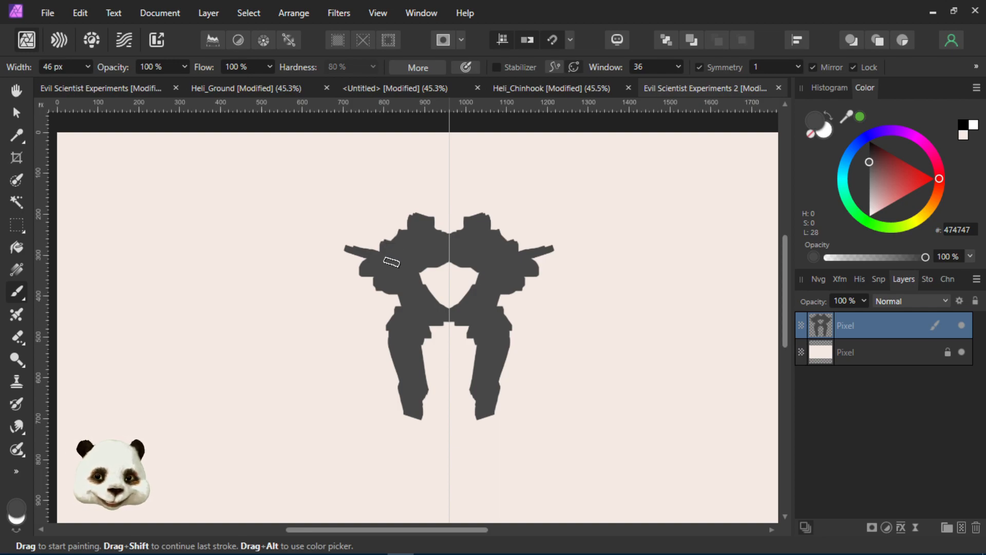
drag(378, 309, 377, 274)
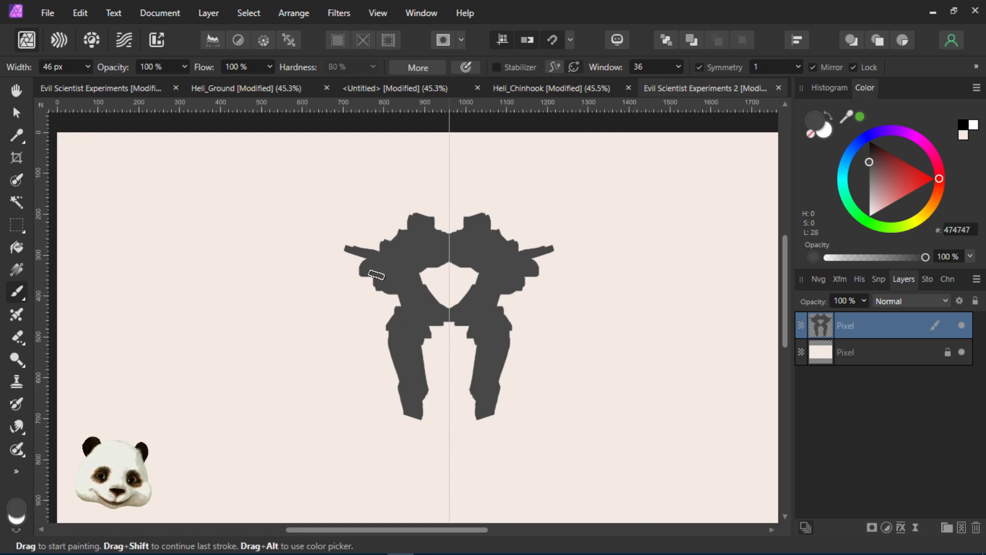
mouse_move(388, 322)
mouse_down()
mouse_move(375, 276)
mouse_move(393, 265)
mouse_move(396, 345)
mouse_up()
drag(430, 414, 400, 380)
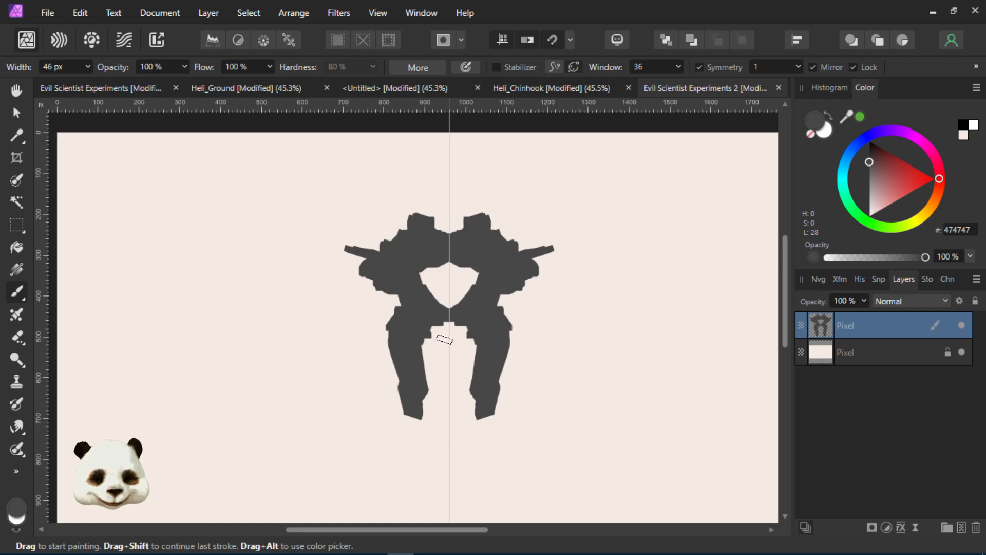
key(ctrl+z)
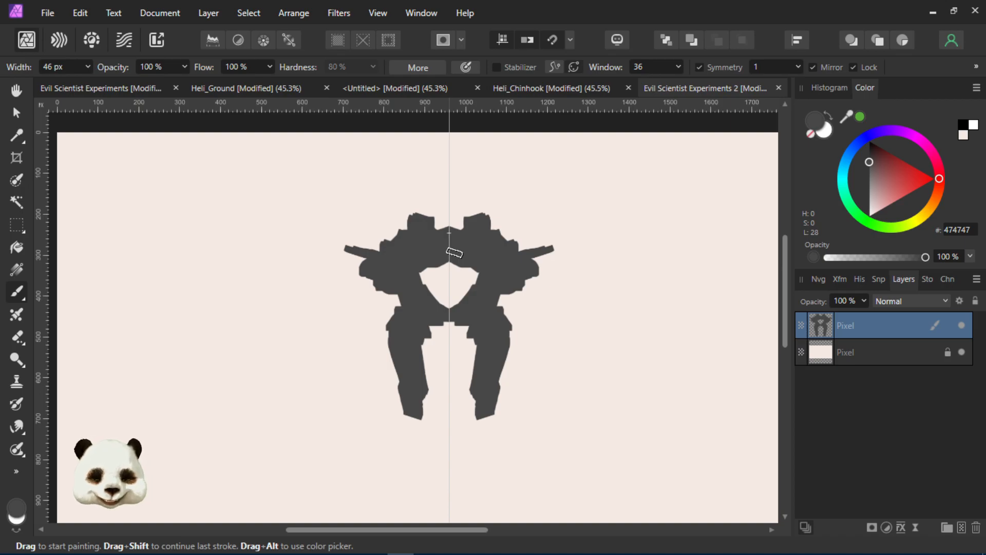
scroll(441, 253, down, 3)
scroll(479, 251, up, 3)
click(619, 306)
scroll(507, 319, up, 2)
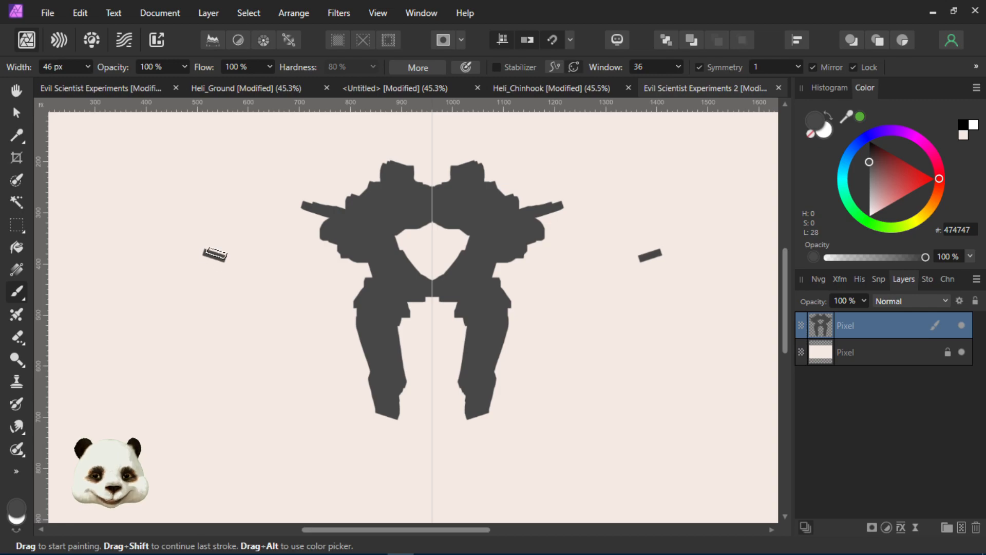
mouse_move(360, 242)
mouse_down()
mouse_move(339, 308)
mouse_move(355, 313)
mouse_up()
key(ctrl+z)
Erase a column of three rounded triangular holes down each leg with a 21 px Erase Brush at 100% opacity
key(e)
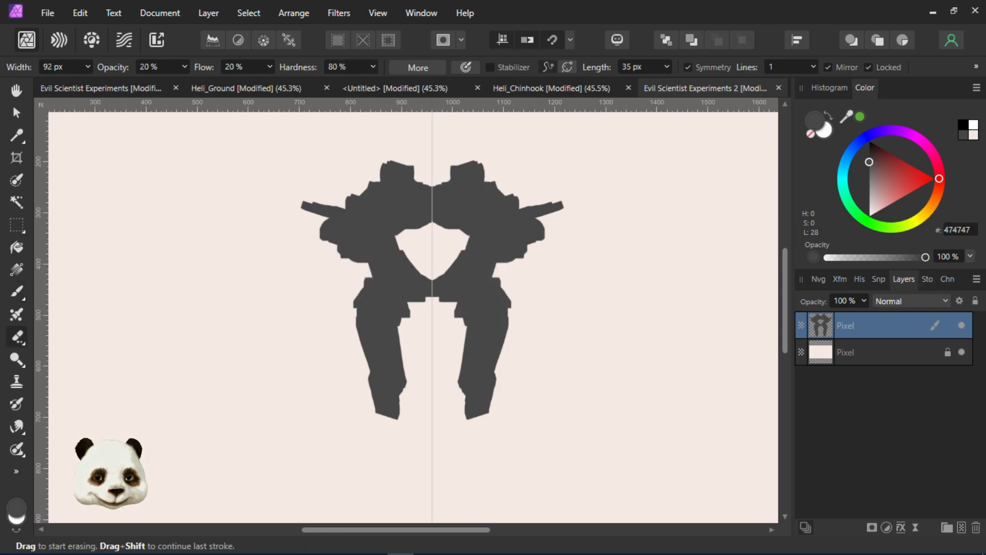
mouse_move(434, 319)
mouse_down()
mouse_move(369, 331)
mouse_move(378, 311)
mouse_up()
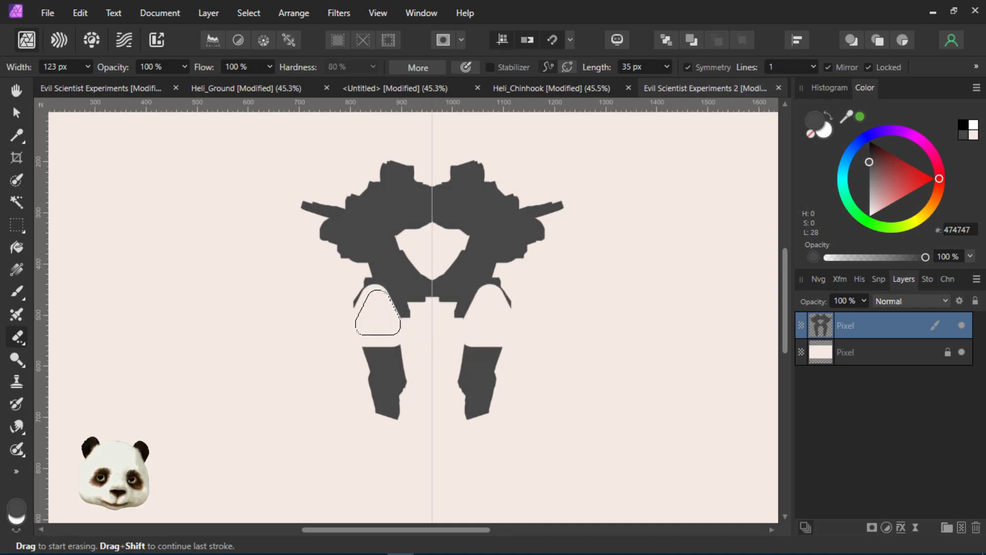
key(ctrl+z)
key(bracketleft)
key(bracketleft)
key(bracketleft)
key(bracketleft)
scroll(383, 323, up, 1)
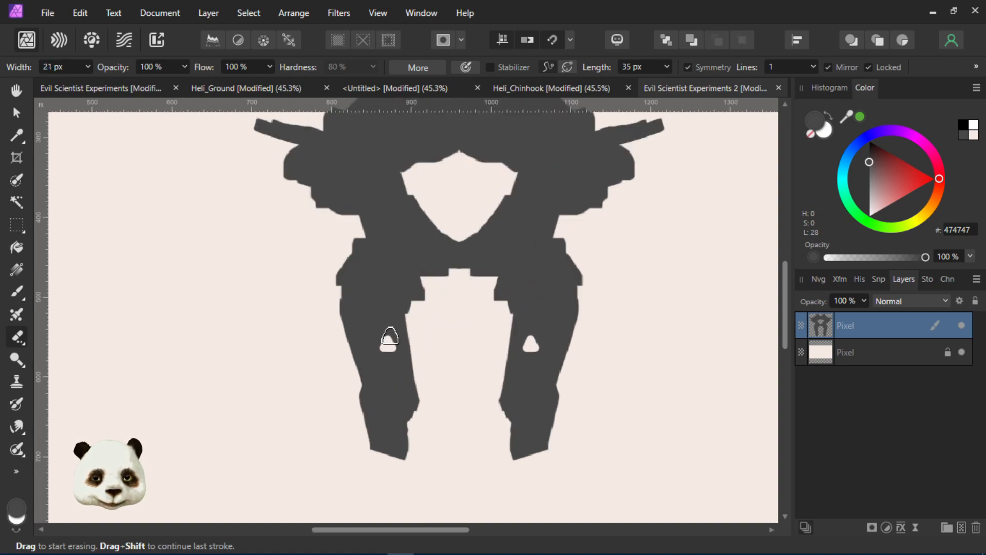
scroll(385, 324, up, 1)
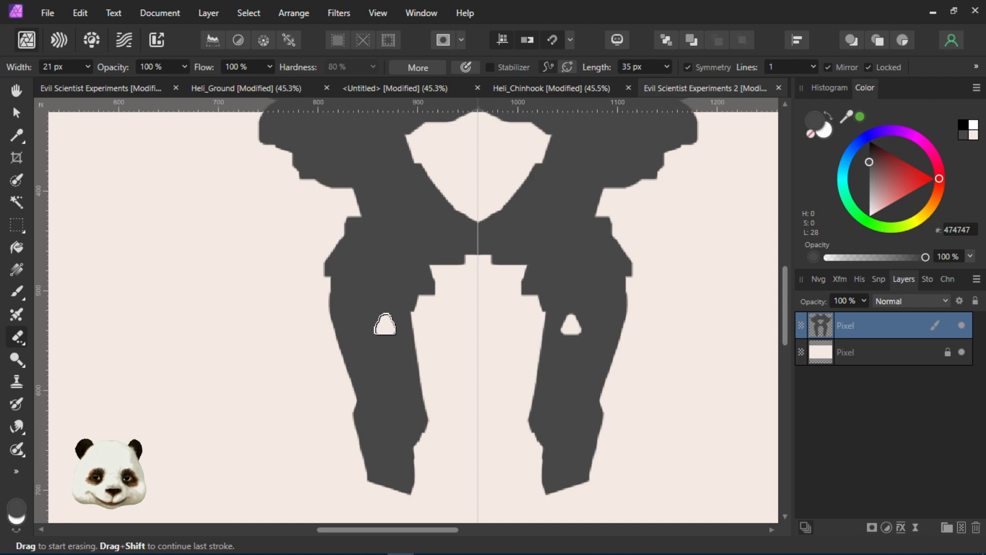
drag(386, 333, 393, 340)
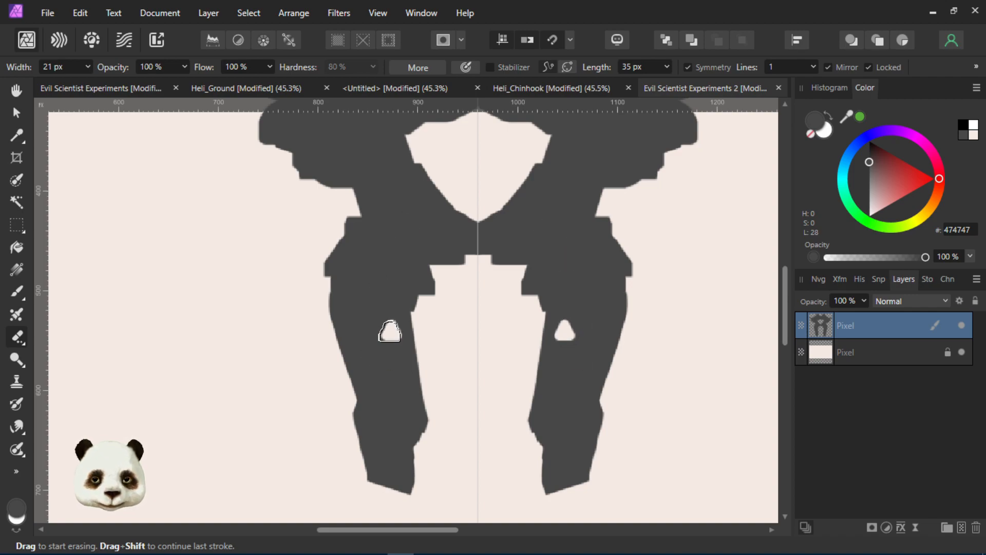
click(398, 364)
click(406, 400)
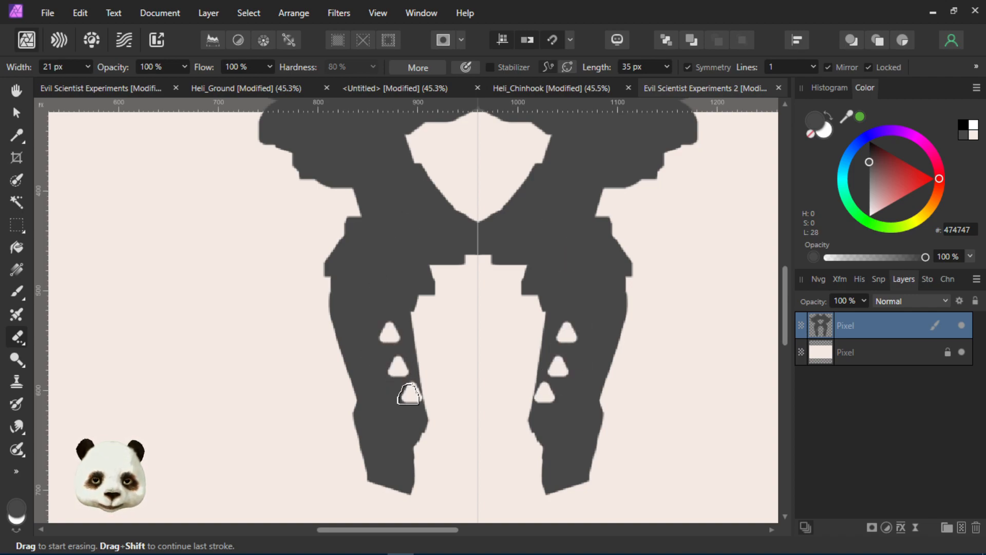
click(411, 458)
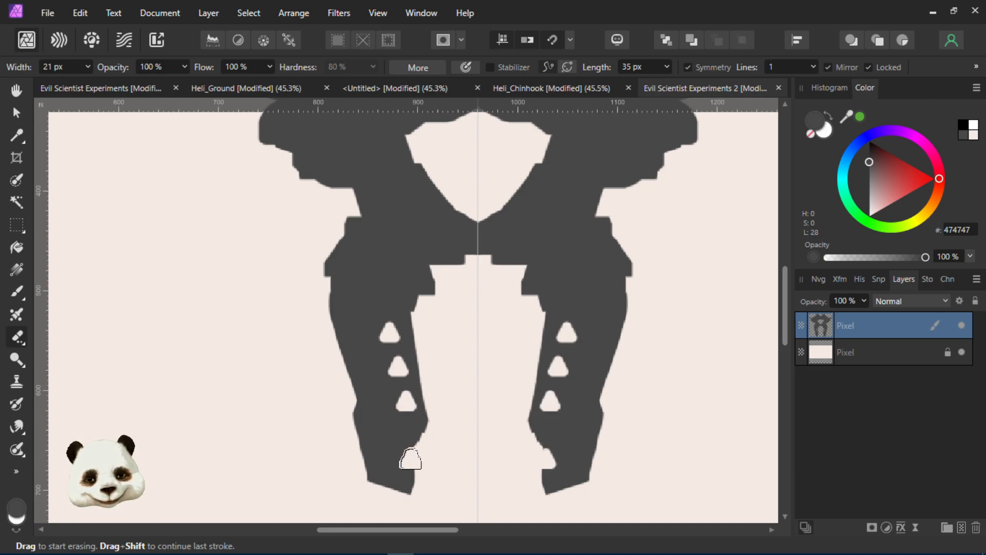
Erase a tapered diagonal notch between each shoulder and upper block, using a curved 145 px Erase Brush
scroll(410, 458, down, 2)
scroll(488, 341, down, 2)
scroll(464, 363, up, 4)
scroll(451, 403, down, 2)
scroll(508, 205, up, 2)
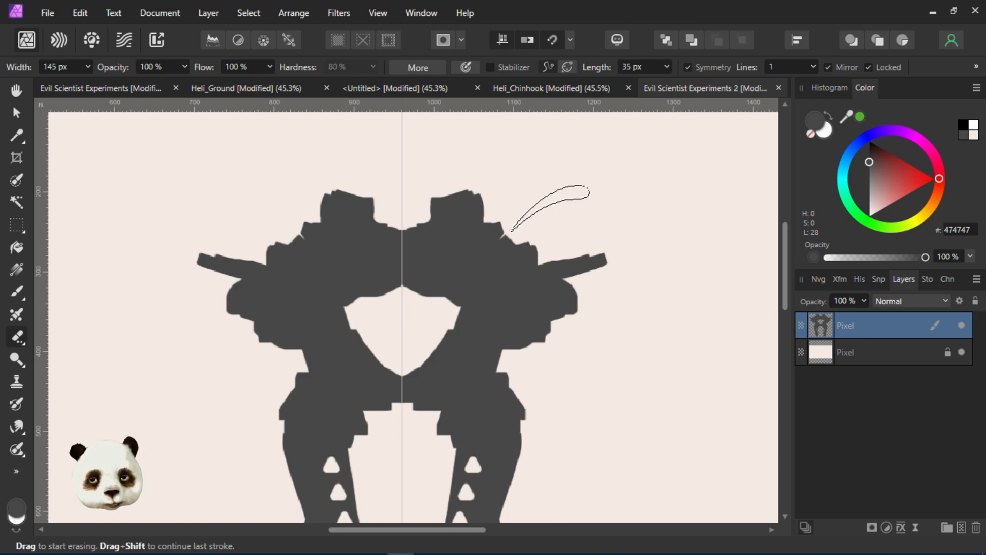
click(540, 233)
mouse_move(539, 232)
mouse_down()
mouse_move(541, 214)
mouse_move(541, 227)
mouse_move(617, 146)
mouse_up()
key(space)
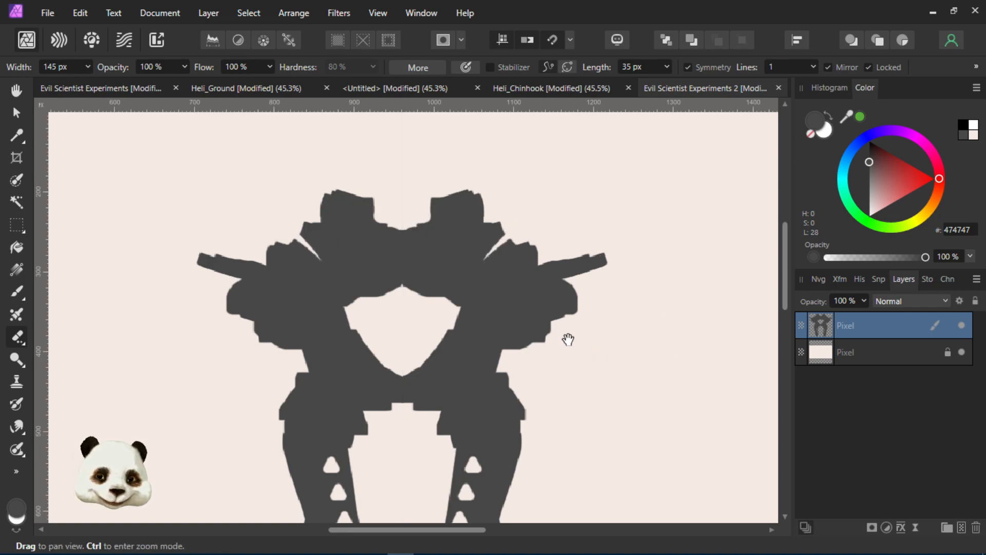
Try carving curved cuts into the outer edges of the legs with the tapered Erase Brush
drag(568, 339, 582, 211)
mouse_move(594, 306)
mouse_down()
mouse_move(583, 297)
mouse_move(586, 319)
mouse_move(575, 296)
mouse_move(583, 316)
mouse_up()
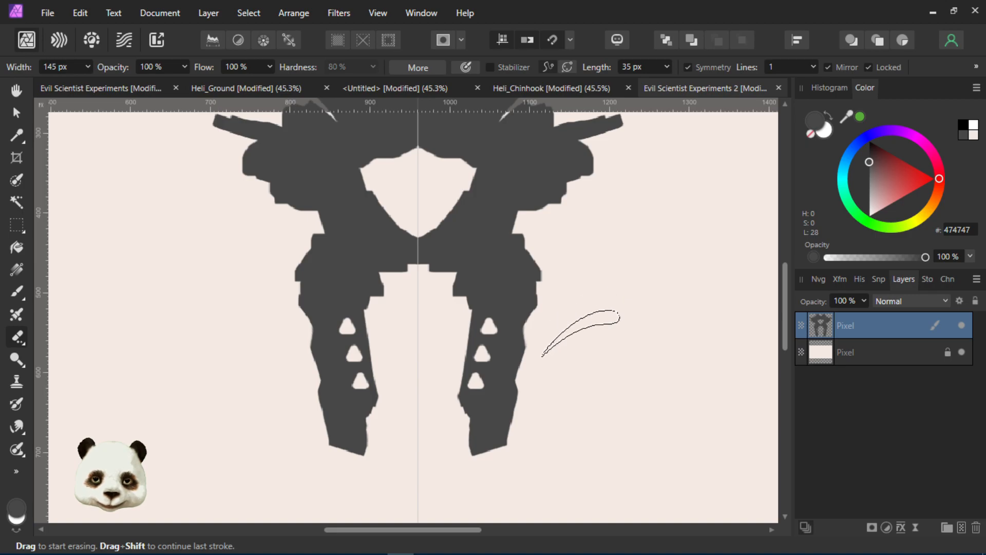
key(ctrl+0)
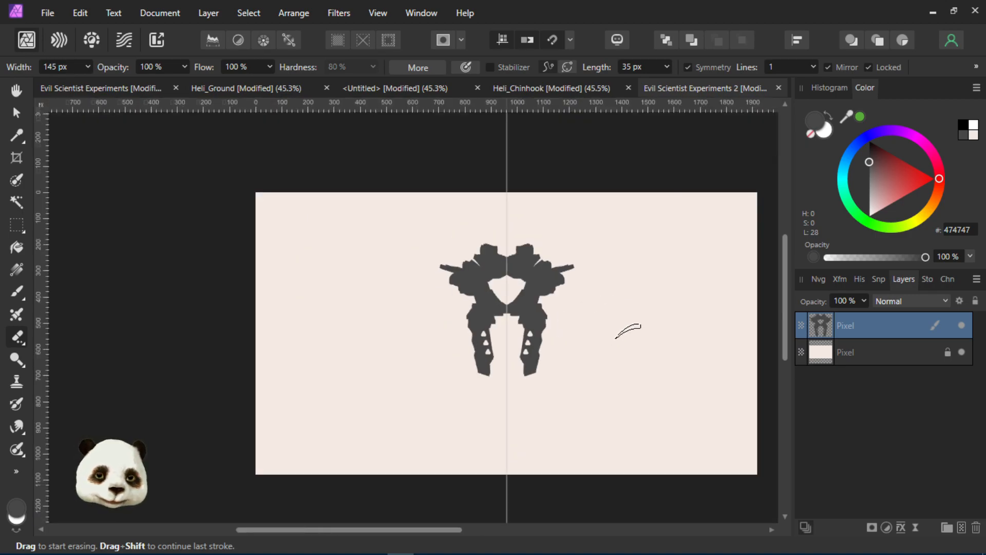
scroll(610, 321, up, 2)
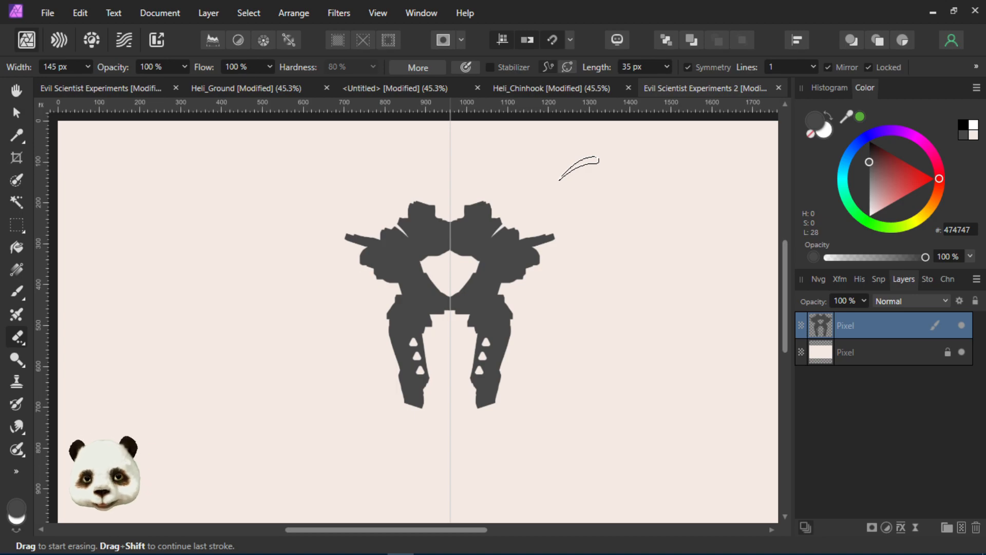
drag(386, 330, 396, 295)
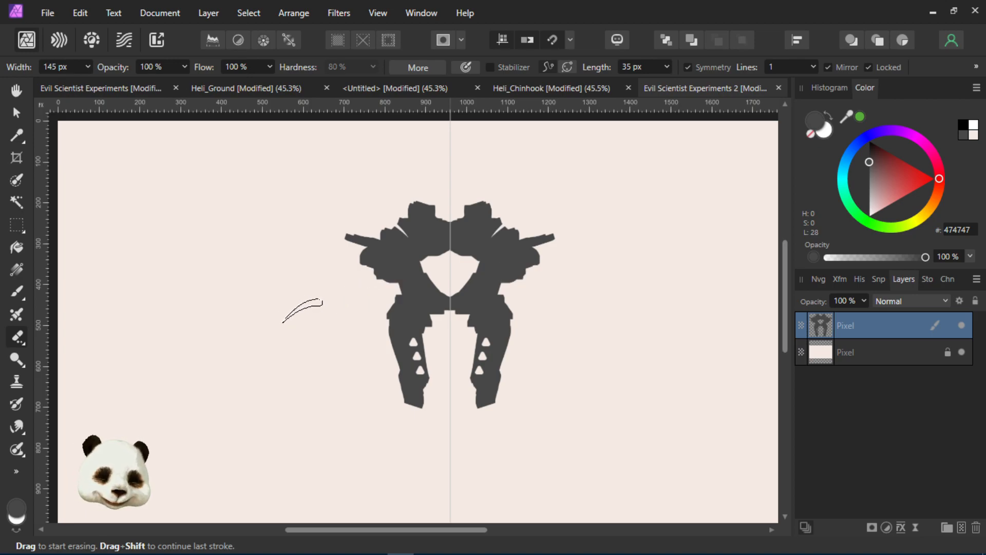
scroll(304, 310, down, 2)
scroll(308, 319, up, 4)
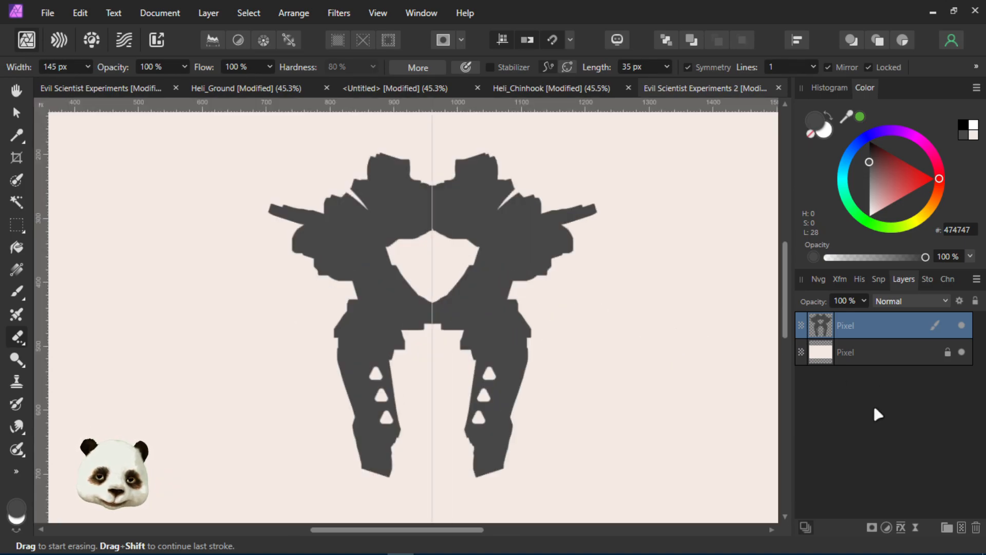
Add a pixel layer beneath the dark body and fill the central opening on it with lighter grey 696969
click(958, 525)
drag(890, 334, 879, 360)
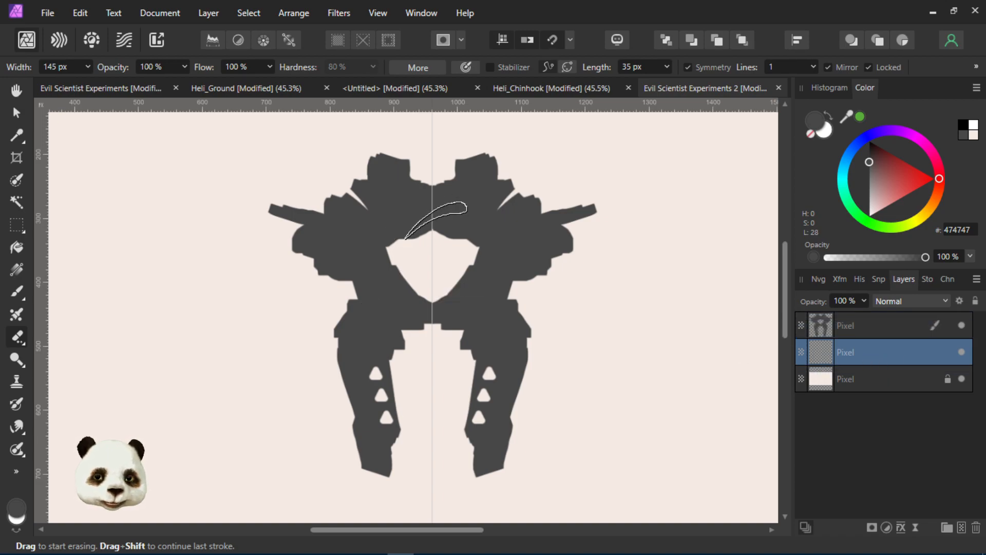
key(b)
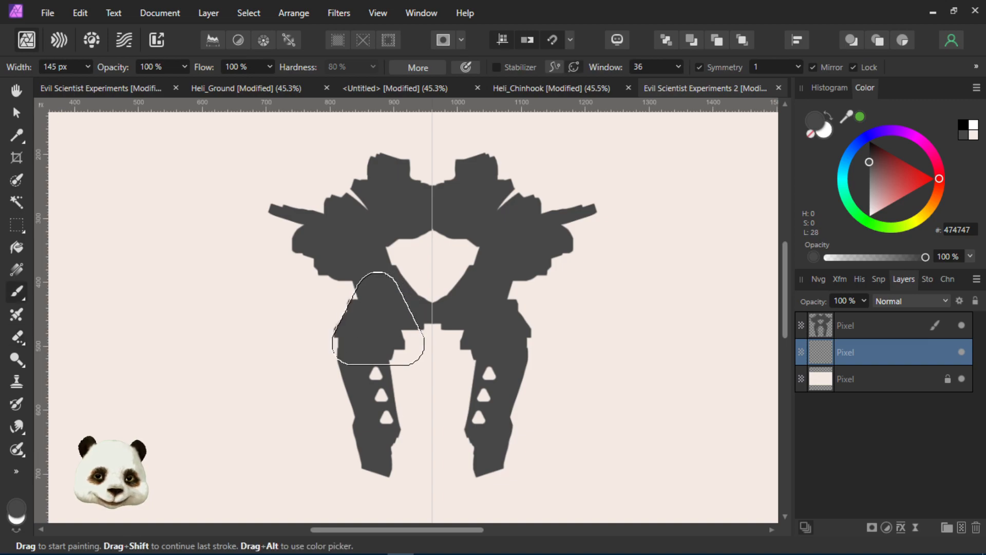
mouse_move(422, 249)
mouse_down()
mouse_move(493, 302)
mouse_move(458, 282)
mouse_move(463, 275)
mouse_move(422, 309)
mouse_move(418, 244)
mouse_move(433, 251)
mouse_move(416, 246)
mouse_move(428, 266)
mouse_move(400, 250)
mouse_move(411, 259)
mouse_move(431, 236)
mouse_move(433, 275)
mouse_up()
key(ctrl+z)
click(869, 172)
key(bracketleft)
key(bracketleft)
key(bracketleft)
Try stamping lighter grey rounded triangles between and on the legs, and undo them
key(ctrl+z)
mouse_move(454, 337)
mouse_down()
mouse_move(463, 363)
mouse_move(485, 223)
mouse_move(445, 230)
mouse_move(450, 358)
mouse_up()
key(ctrl+z)
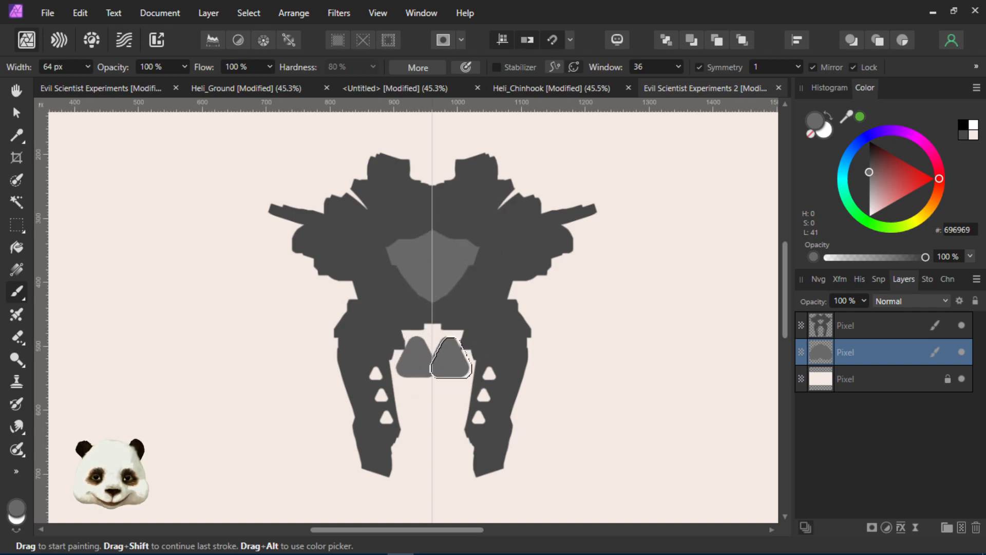
key(ctrl+z)
click(471, 414)
key(ctrl+z)
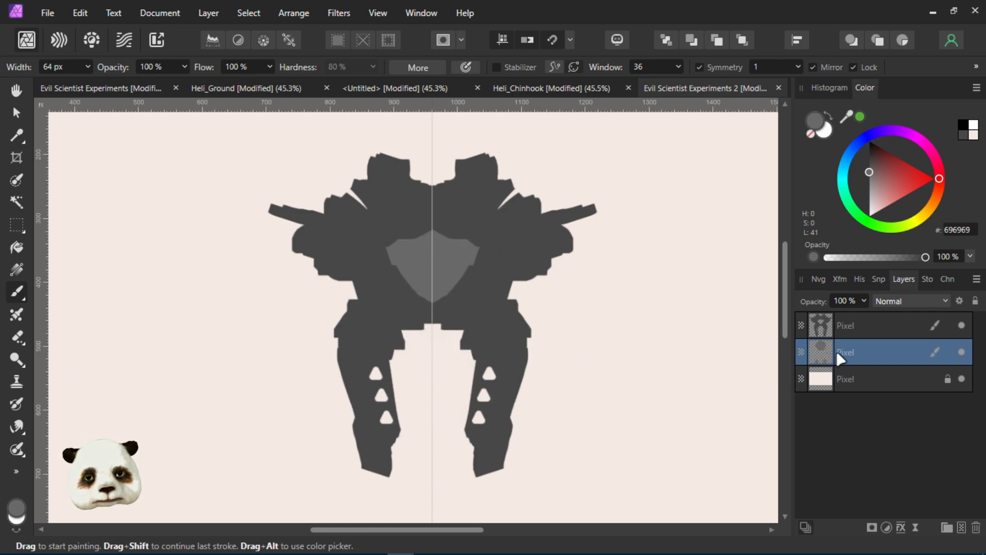
Add a new pixel layer and nest it inside the dark body layer so painting is clipped to the silhouette
click(867, 325)
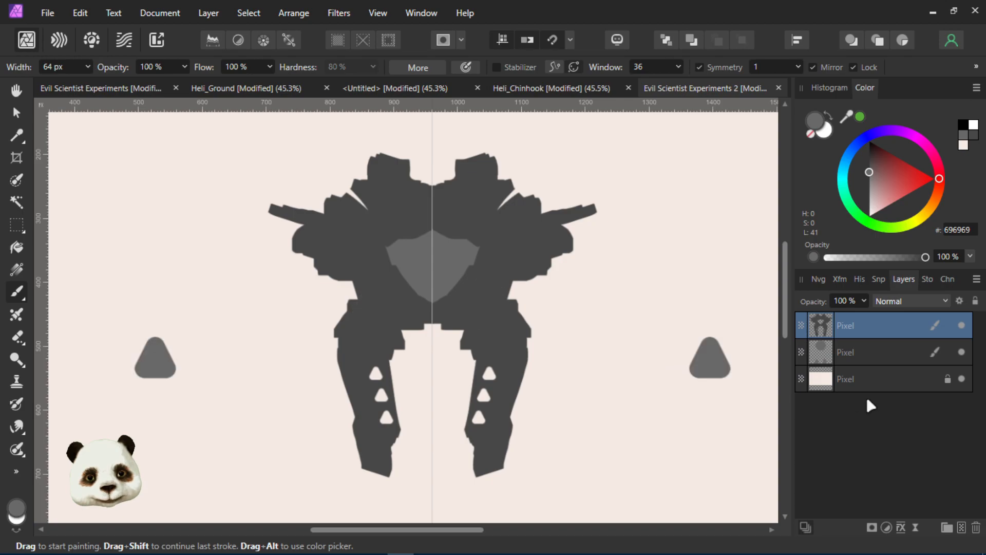
click(961, 524)
drag(883, 332, 877, 352)
click(802, 329)
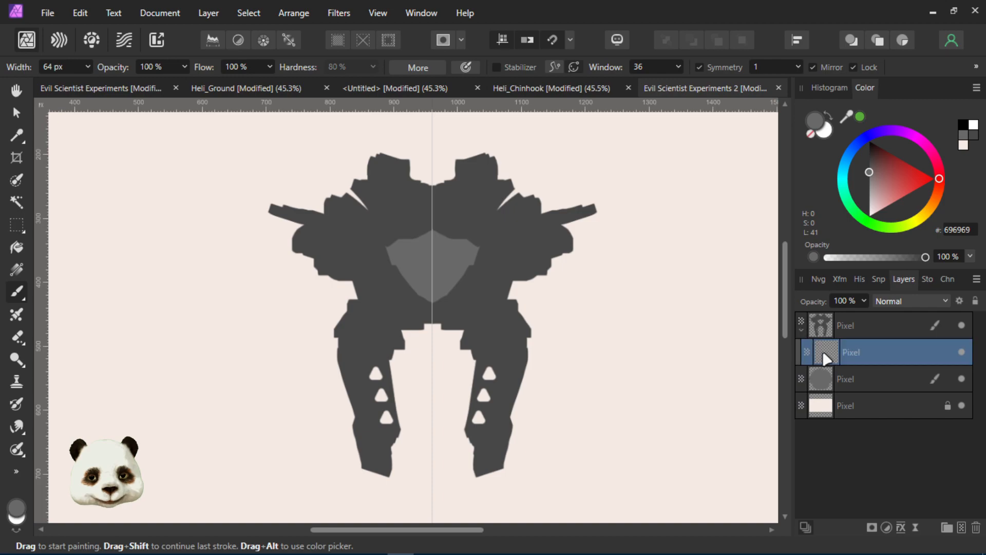
Try stamping a lighter grey triangle over each shoulder on the clipped layer, and undo it
click(331, 257)
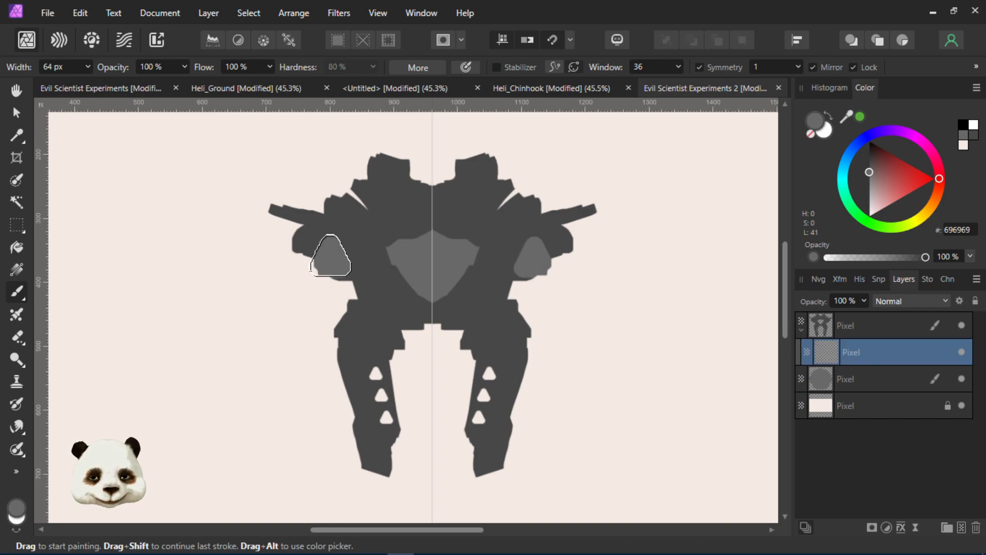
key(ctrl+z)
click(304, 257)
key(ctrl+z)
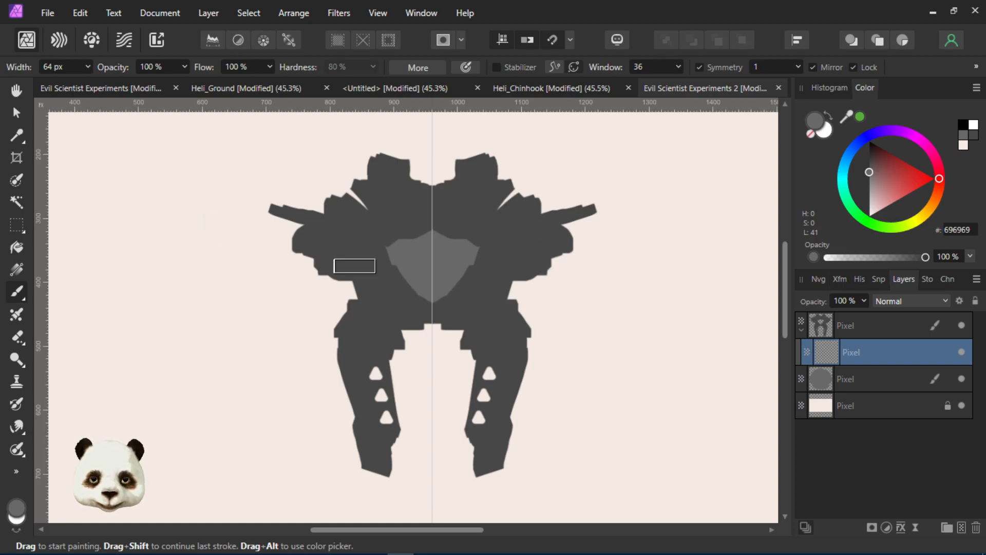
Paint lighter grey panels along the shoulders' lower edges and the outer sides of the legs, using a 64 px rectangular brush
mouse_move(293, 238)
mouse_down()
mouse_move(345, 304)
mouse_move(331, 314)
mouse_move(333, 361)
mouse_move(339, 277)
mouse_move(333, 326)
mouse_move(319, 255)
mouse_move(334, 275)
mouse_move(381, 271)
mouse_move(330, 314)
mouse_move(356, 346)
mouse_move(329, 309)
mouse_move(293, 179)
mouse_up()
key(space)
mouse_move(302, 264)
mouse_down()
mouse_move(299, 235)
mouse_move(313, 393)
mouse_move(308, 278)
mouse_move(326, 366)
mouse_move(328, 334)
mouse_move(367, 367)
mouse_move(315, 317)
mouse_move(325, 347)
mouse_up()
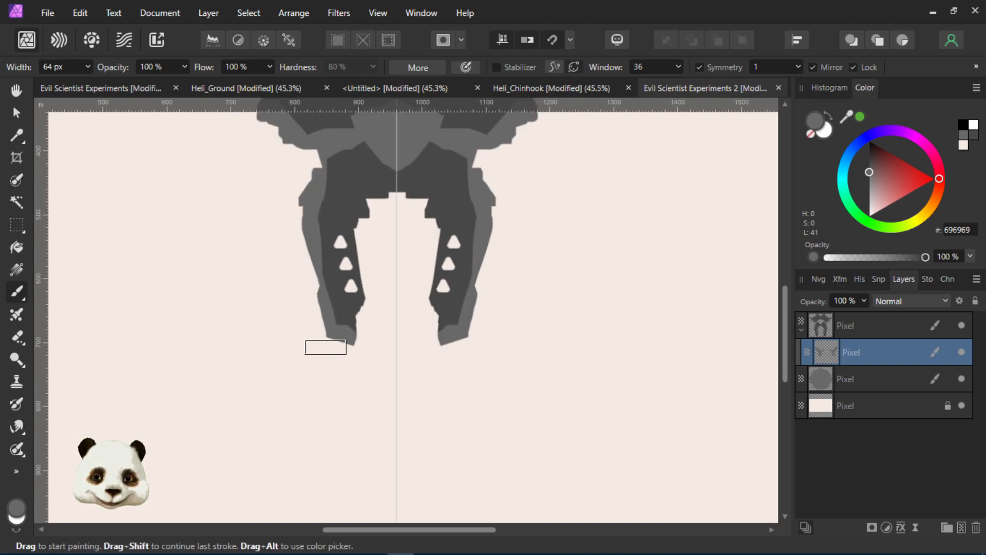
Paint lighter grey angular panels over the hips, chest, shoulders, barrels and upper blocks, leaving dark gaps as panel lines
key(space)
drag(279, 378, 280, 411)
drag(298, 216, 280, 365)
mouse_move(347, 363)
mouse_down()
mouse_move(360, 360)
mouse_move(369, 376)
mouse_up()
mouse_move(375, 410)
mouse_down()
mouse_move(357, 373)
mouse_move(364, 401)
mouse_move(365, 381)
mouse_move(376, 368)
mouse_move(377, 384)
mouse_move(381, 352)
mouse_up()
mouse_move(366, 262)
mouse_down()
mouse_move(331, 224)
mouse_move(338, 195)
mouse_move(320, 215)
mouse_move(319, 203)
mouse_move(320, 217)
mouse_move(352, 202)
mouse_move(341, 220)
mouse_move(354, 219)
mouse_move(346, 219)
mouse_move(348, 282)
mouse_move(348, 235)
mouse_move(373, 284)
mouse_move(377, 312)
mouse_move(349, 250)
mouse_move(358, 250)
mouse_move(377, 322)
mouse_move(374, 300)
mouse_move(351, 308)
mouse_move(331, 264)
mouse_move(338, 283)
mouse_move(308, 301)
mouse_move(278, 270)
mouse_up()
mouse_move(212, 233)
mouse_down()
mouse_move(253, 248)
mouse_move(275, 271)
mouse_move(259, 244)
mouse_move(213, 239)
mouse_move(259, 250)
mouse_move(283, 276)
mouse_move(282, 261)
mouse_move(287, 286)
mouse_move(277, 261)
mouse_move(296, 283)
mouse_move(311, 280)
mouse_move(288, 287)
mouse_move(315, 278)
mouse_move(310, 320)
mouse_move(298, 285)
mouse_move(309, 272)
mouse_move(322, 279)
mouse_move(290, 265)
mouse_move(305, 272)
mouse_move(291, 266)
mouse_move(306, 237)
mouse_move(311, 263)
mouse_move(312, 249)
mouse_move(326, 271)
mouse_up()
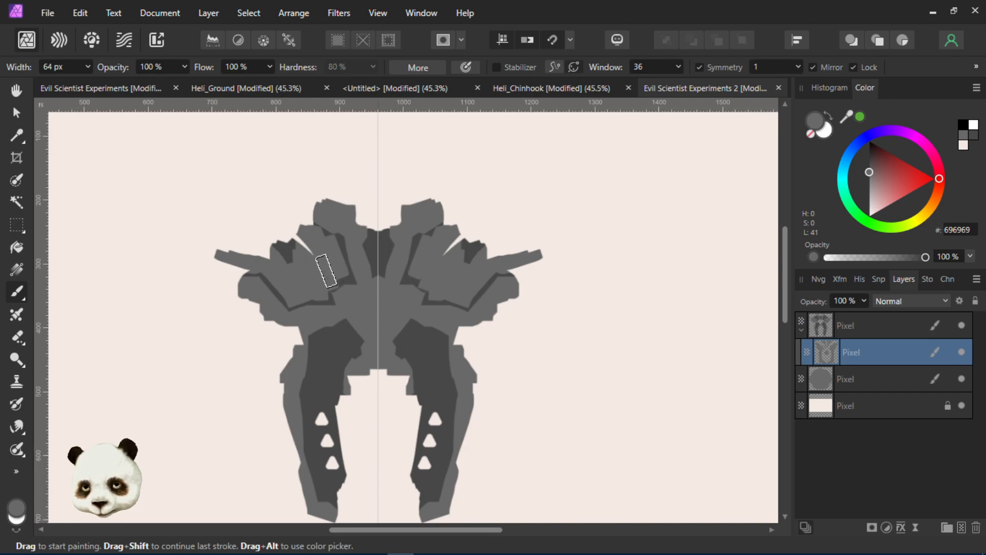
scroll(326, 270, up, 5)
scroll(360, 272, down, 5)
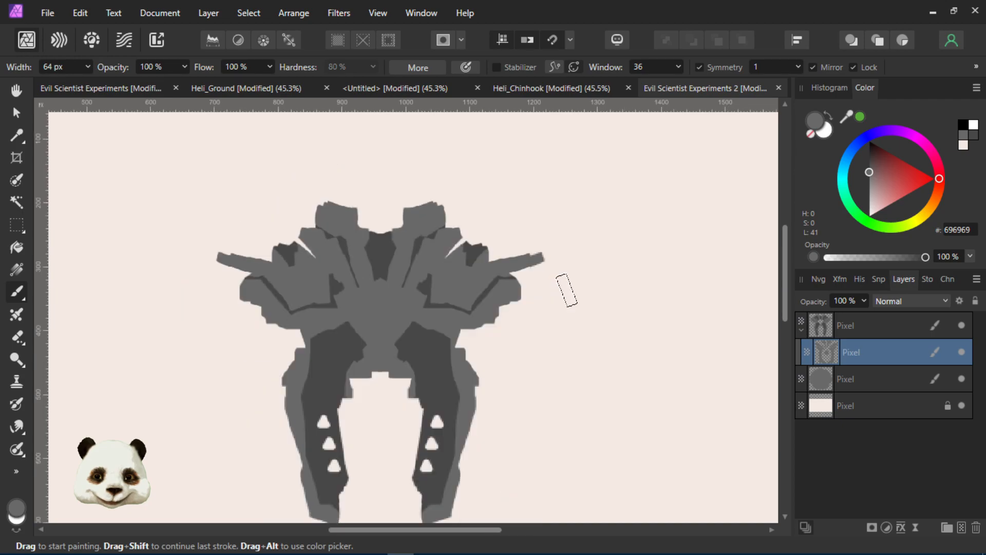
Move the lighter grey panel layer out of the dark body layer and above it so it is no longer clipped
scroll(566, 291, down, 2)
scroll(540, 314, up, 2)
drag(480, 293, 531, 323)
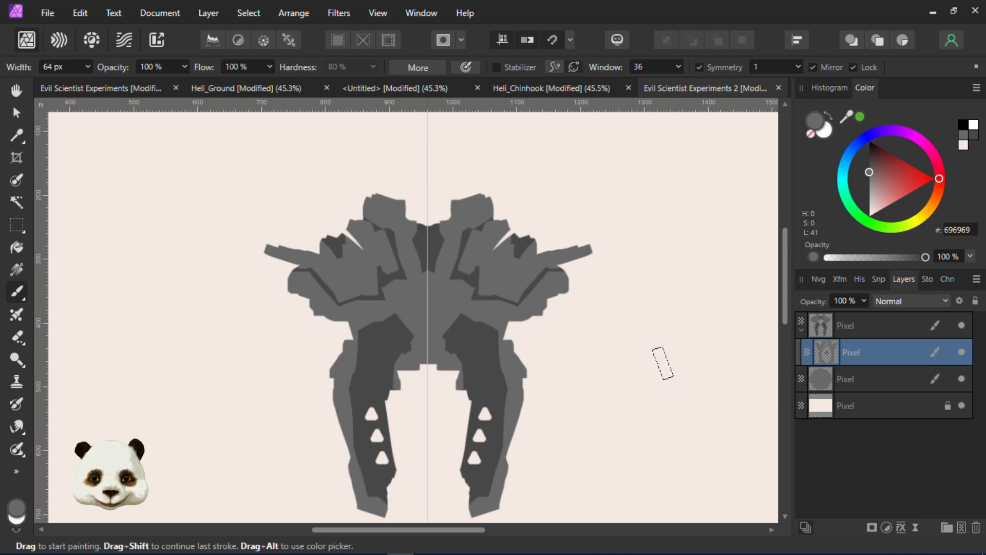
click(874, 378)
click(850, 352)
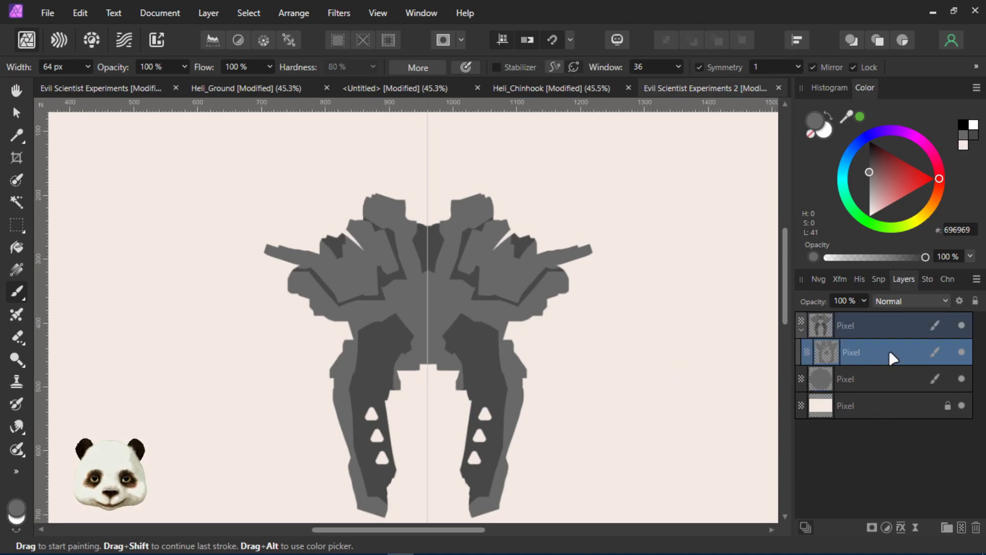
drag(868, 357, 864, 312)
click(860, 361)
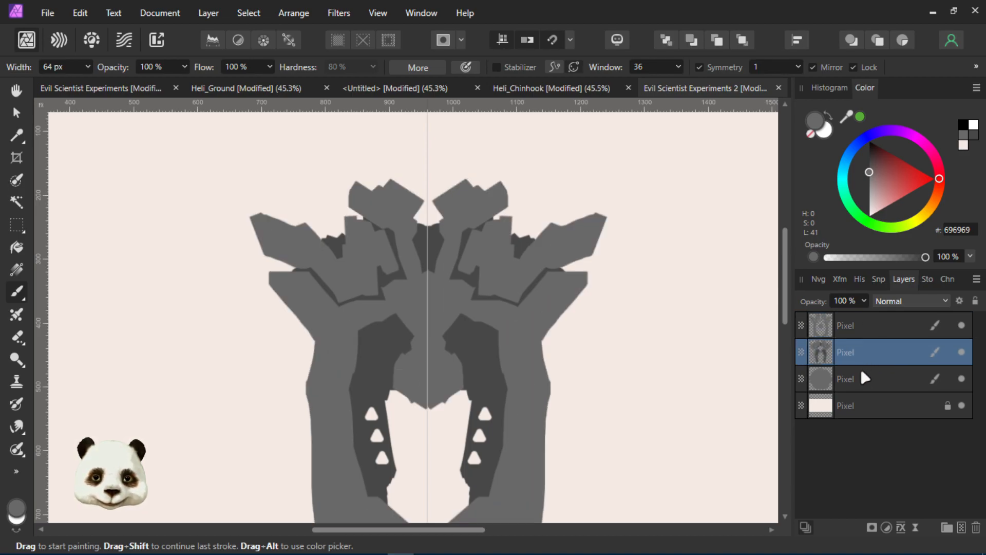
scroll(521, 369, down, 3)
scroll(522, 369, up, 2)
mouse_move(518, 360)
mouse_down()
mouse_move(578, 385)
mouse_move(557, 376)
mouse_up()
scroll(578, 385, down, 1)
scroll(574, 384, down, 2)
scroll(521, 379, up, 3)
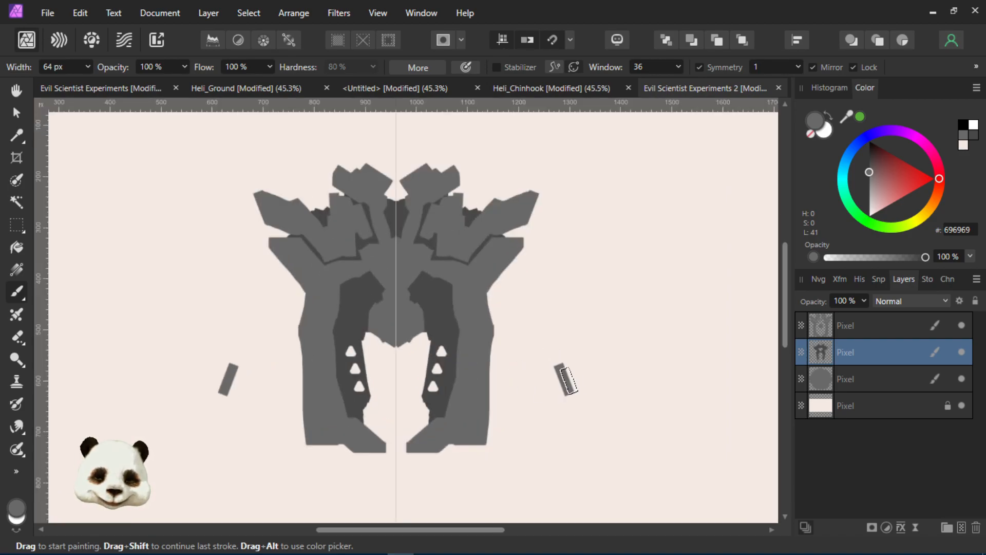
scroll(569, 379, down, 2)
scroll(568, 379, up, 2)
Duplicate the three figure layers together and place the copy beside the original, on its left
scroll(572, 311, down, 4)
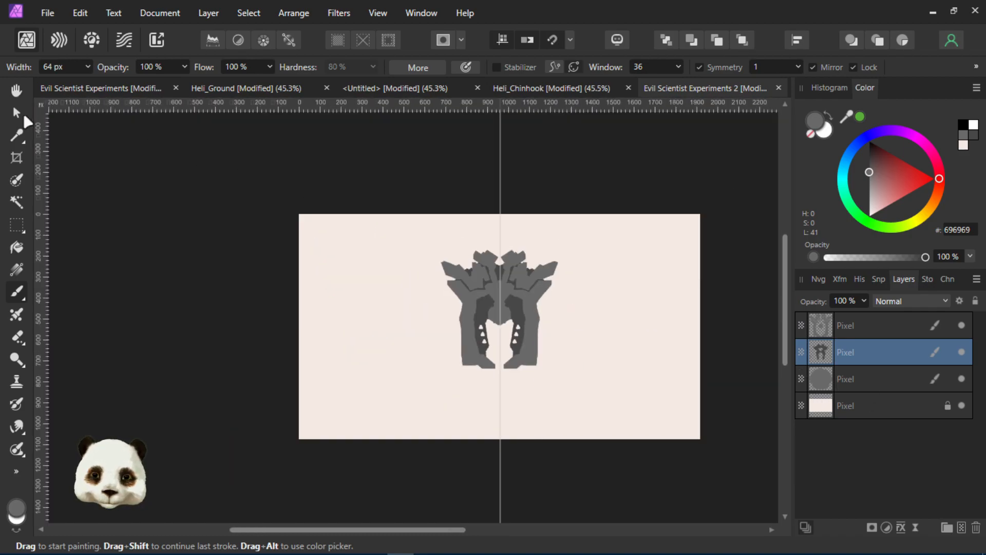
click(20, 114)
drag(379, 159, 649, 477)
key(alt)
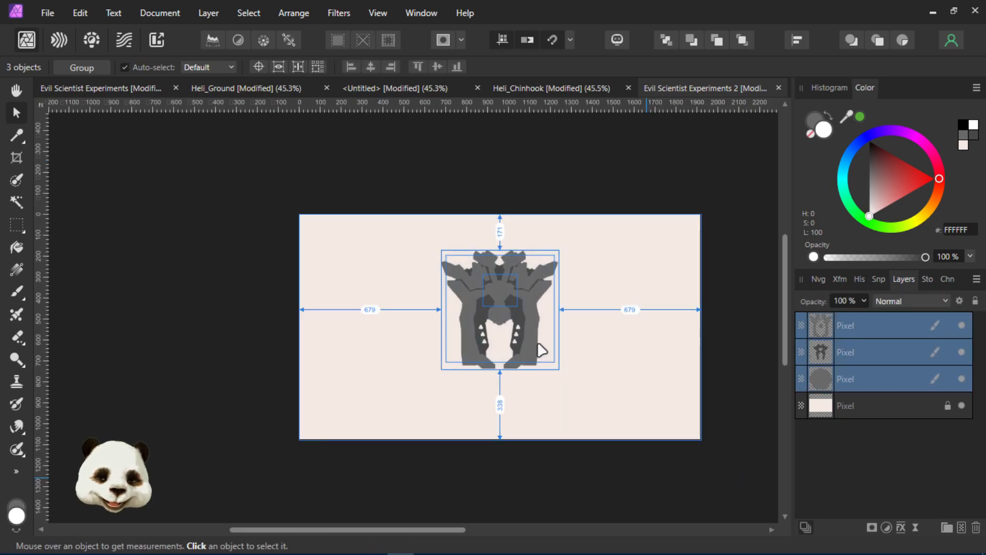
key(ctrl+j)
drag(512, 340, 390, 344)
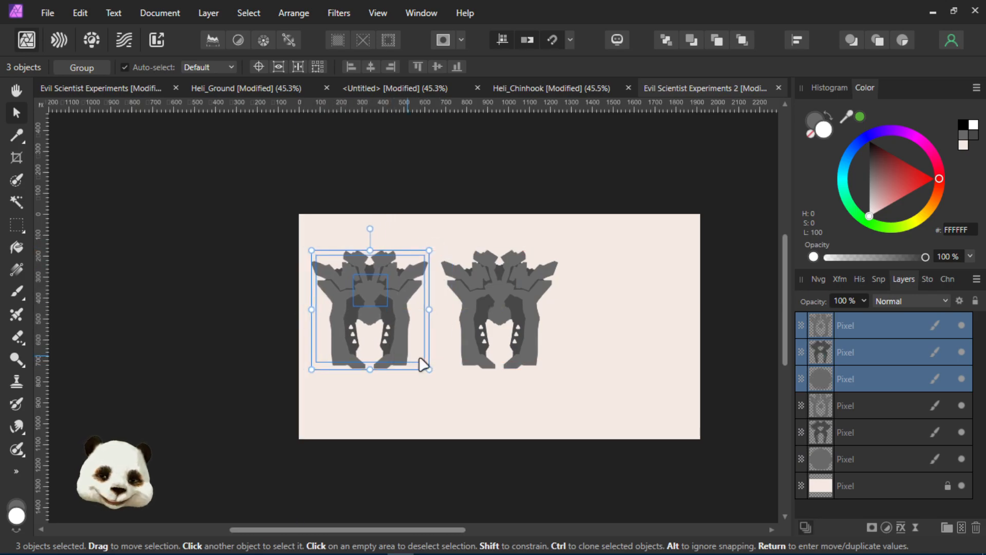
Merge the left copy's lighter grey panel layer with its grey circle layer
click(854, 382)
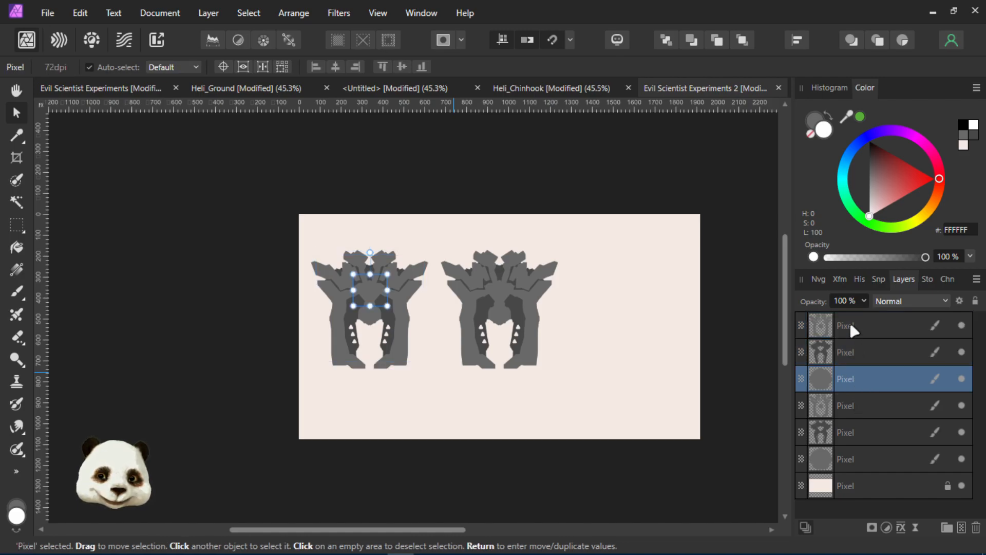
ctrl+click(849, 322)
key(ctrl+e)
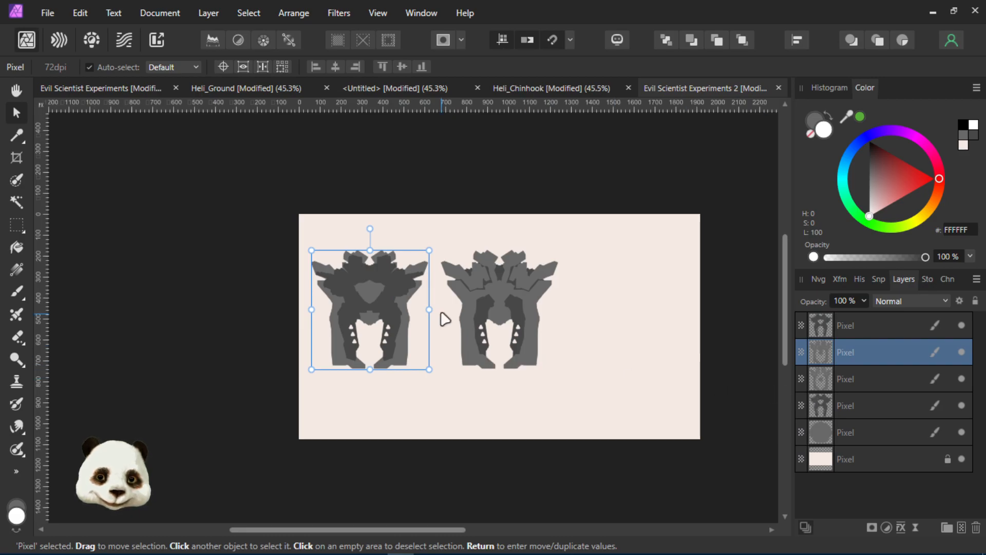
scroll(198, 286, up, 3)
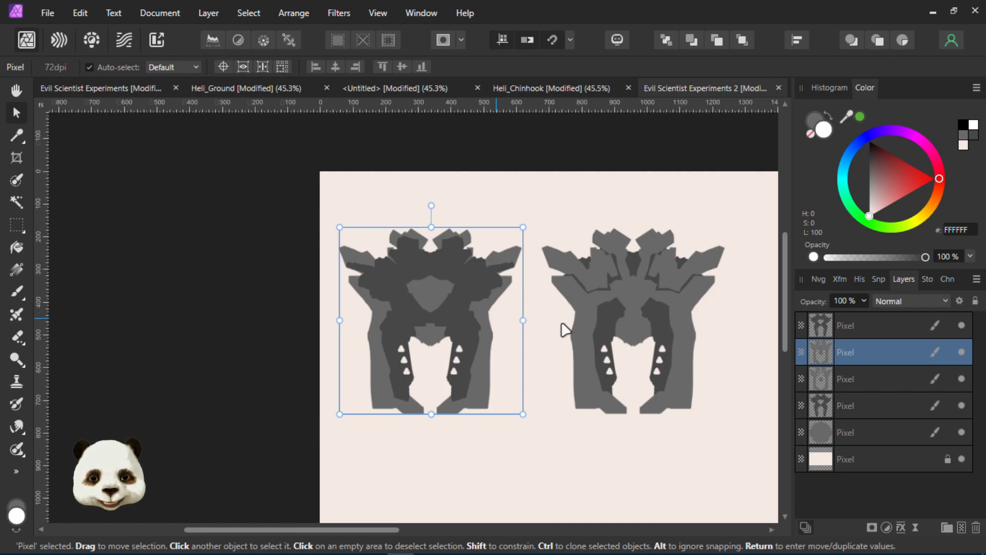
Select the original figure's dark body layer together with its grey circle layer
click(859, 405)
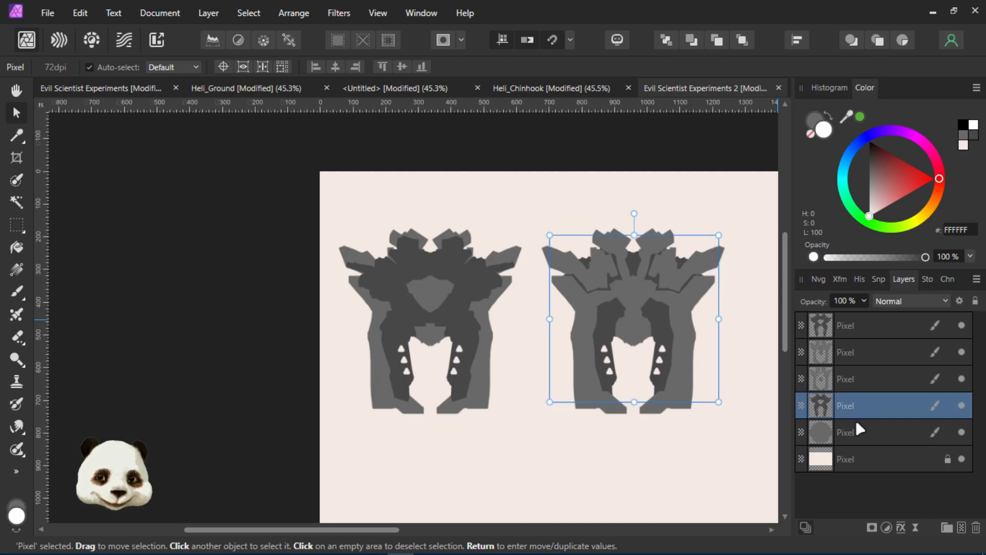
click(857, 383)
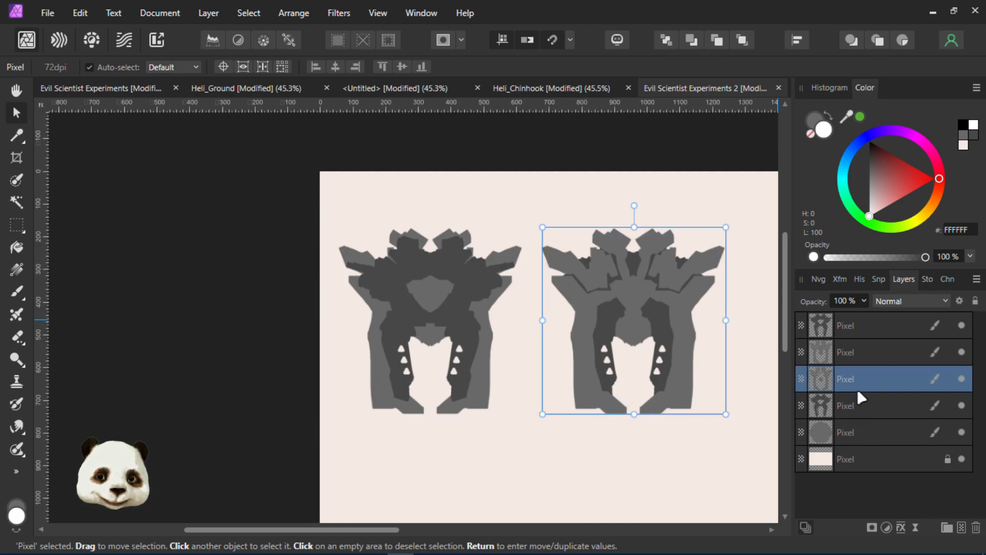
ctrl+click(848, 428)
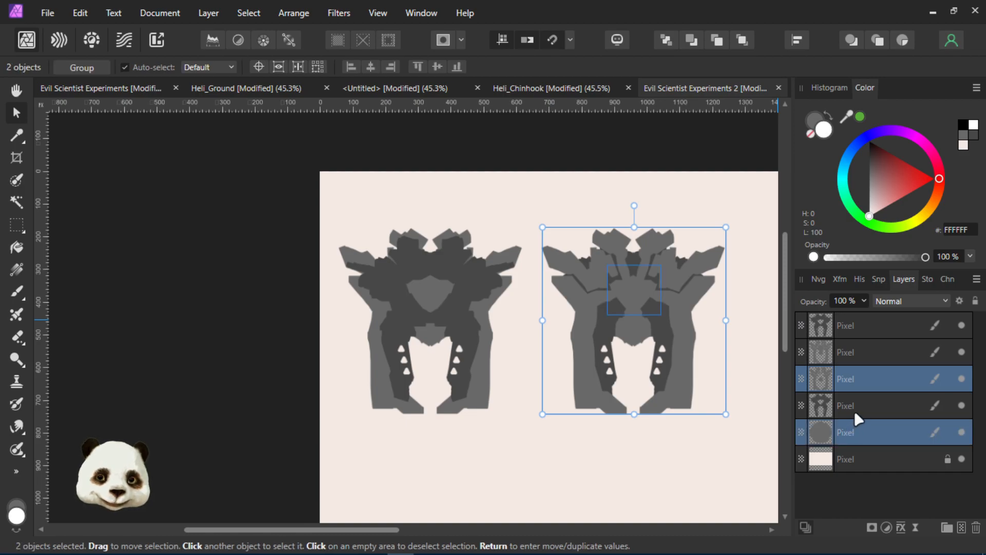
click(852, 407)
ctrl+click(850, 425)
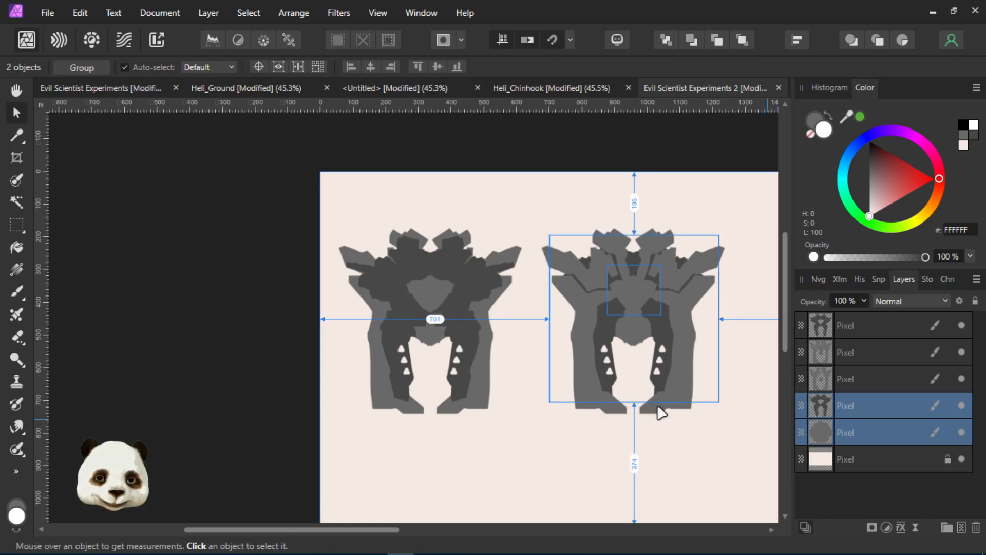
Merge the two selected pixel layers and clip the merged layer inside the pixel layer directly above it
key(ctrl+e)
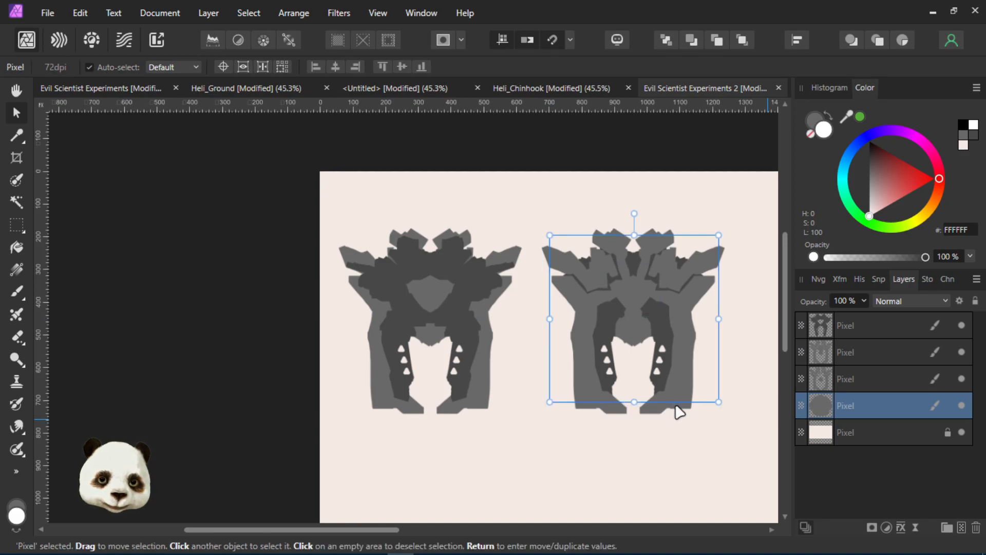
drag(834, 404, 846, 377)
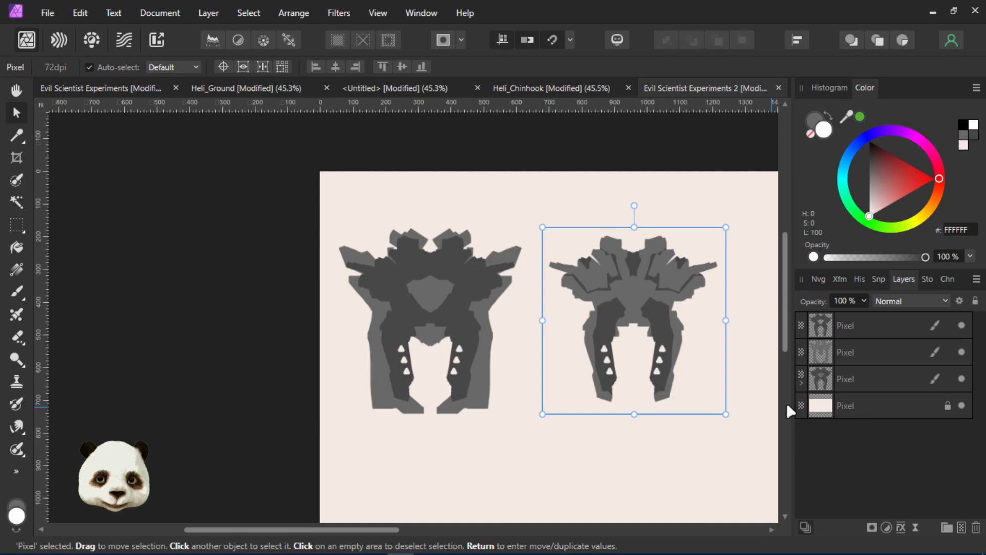
drag(645, 402, 533, 434)
scroll(599, 437, down, 2)
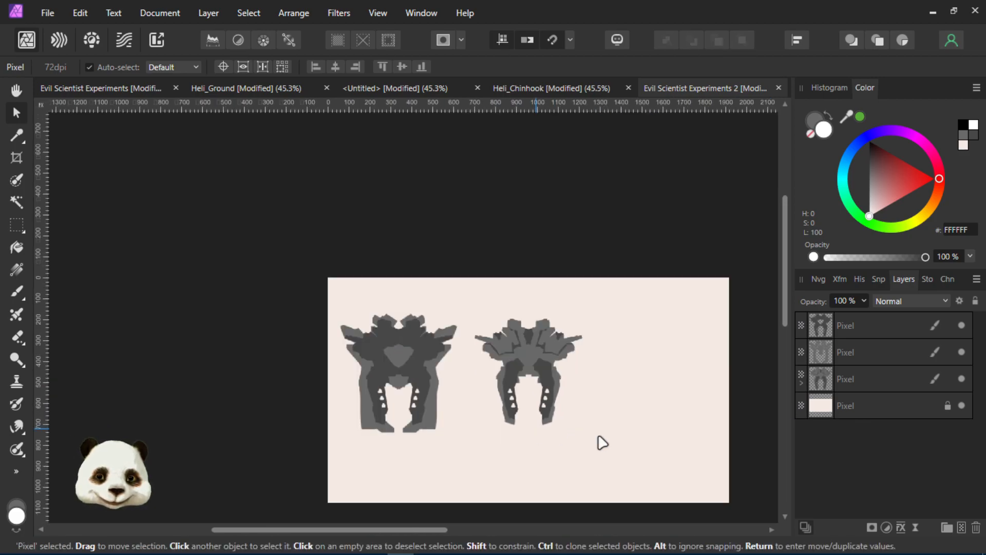
scroll(489, 468, up, 1)
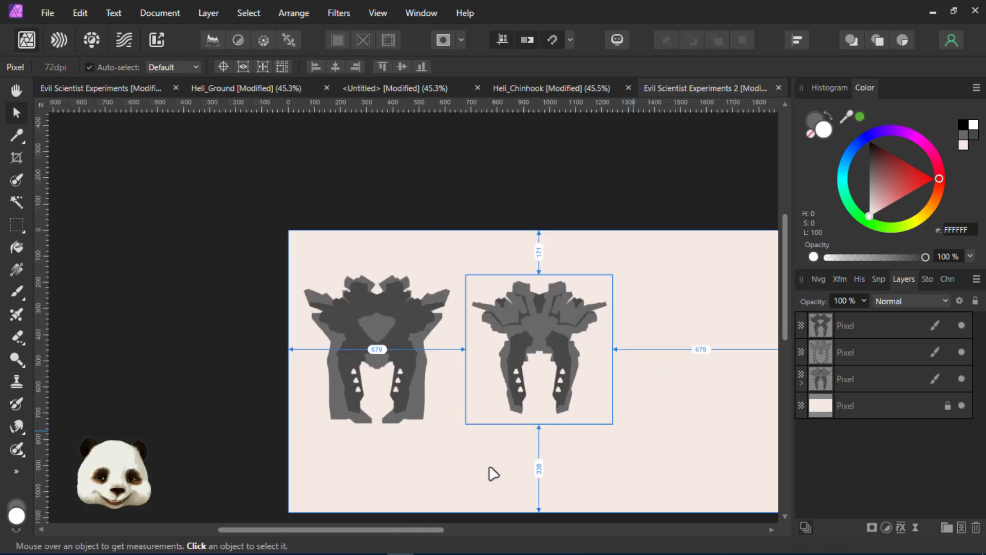
scroll(493, 473, up, 1)
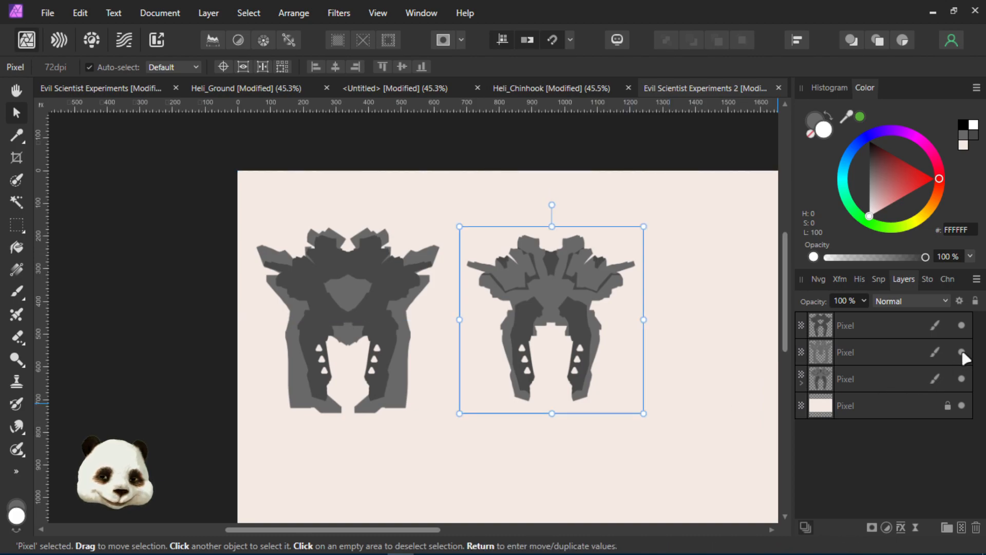
Group the two pixel layers that form the left-hand figure and hide the group
click(871, 346)
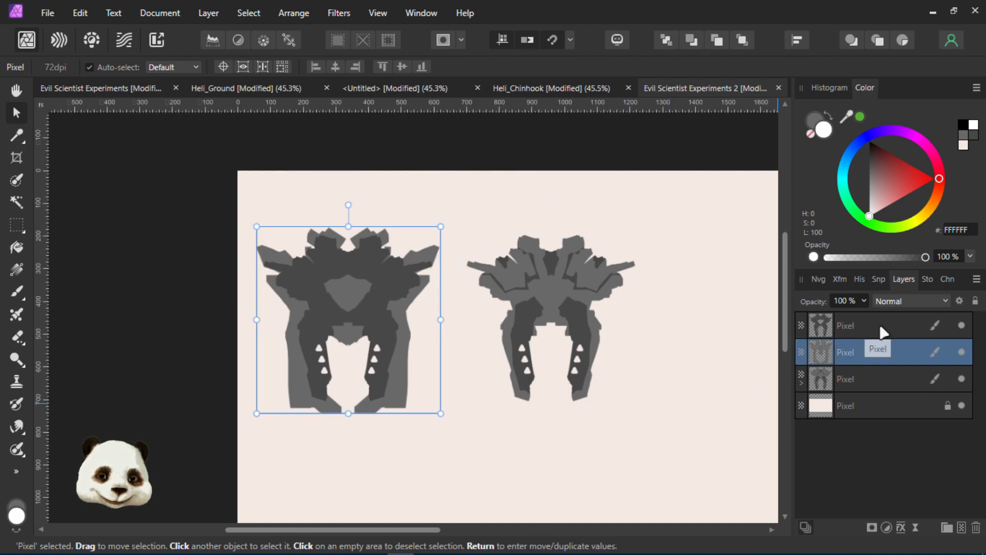
shift+click(879, 326)
key(ctrl+g)
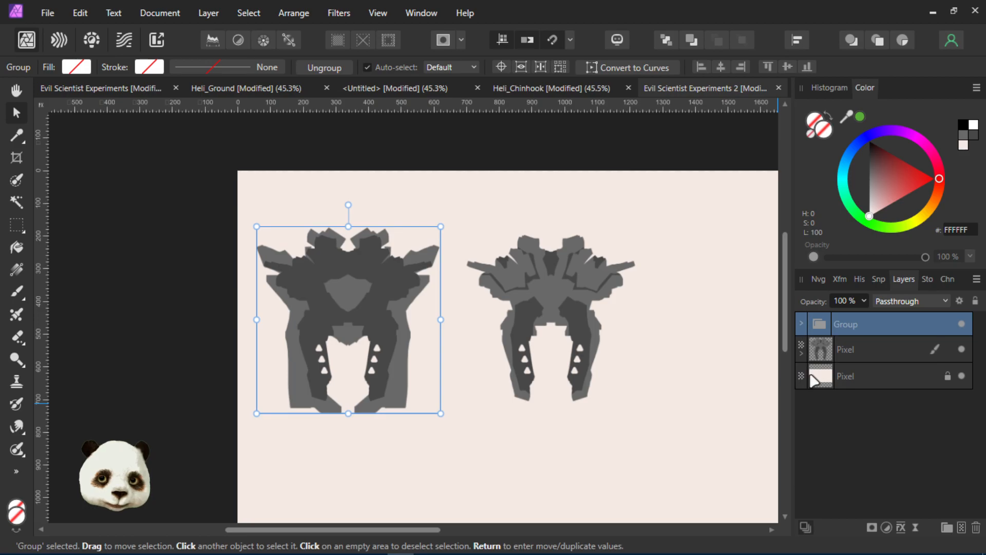
click(961, 324)
Select the pixel layer clipped inside the remaining figure's layer and set the Paint Brush colour to light gray A7A7A7
scroll(652, 367, up, 2)
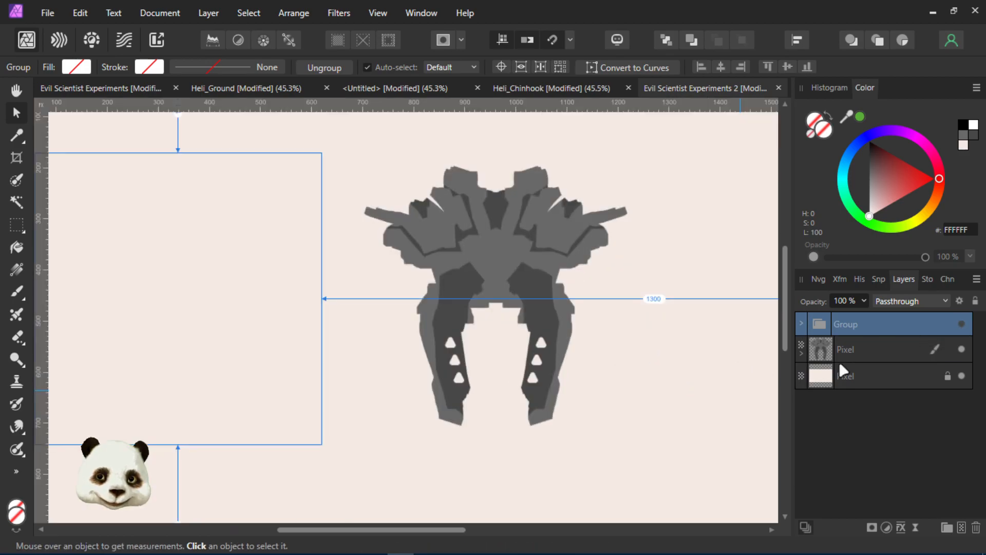
click(843, 355)
scroll(574, 266, up, 2)
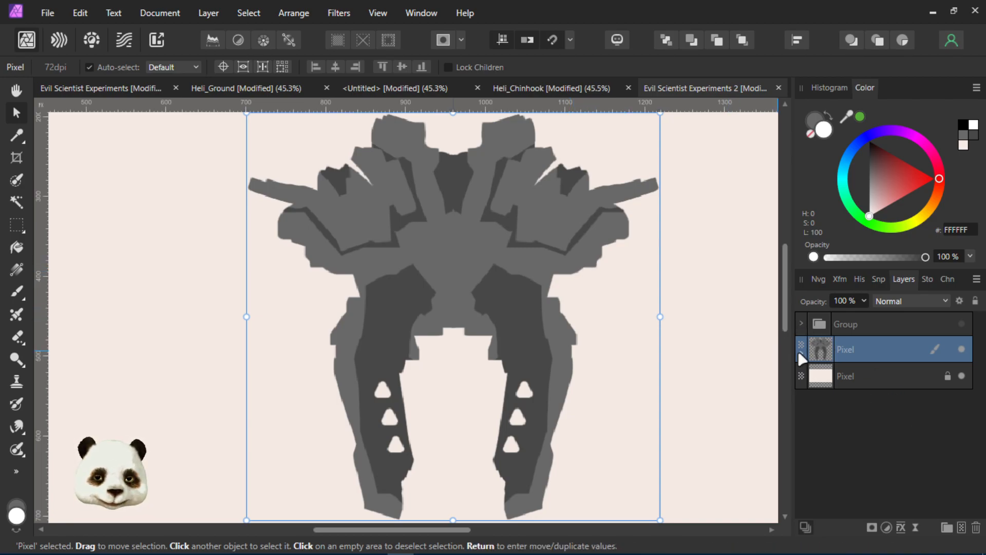
key(ctrl+j)
click(879, 372)
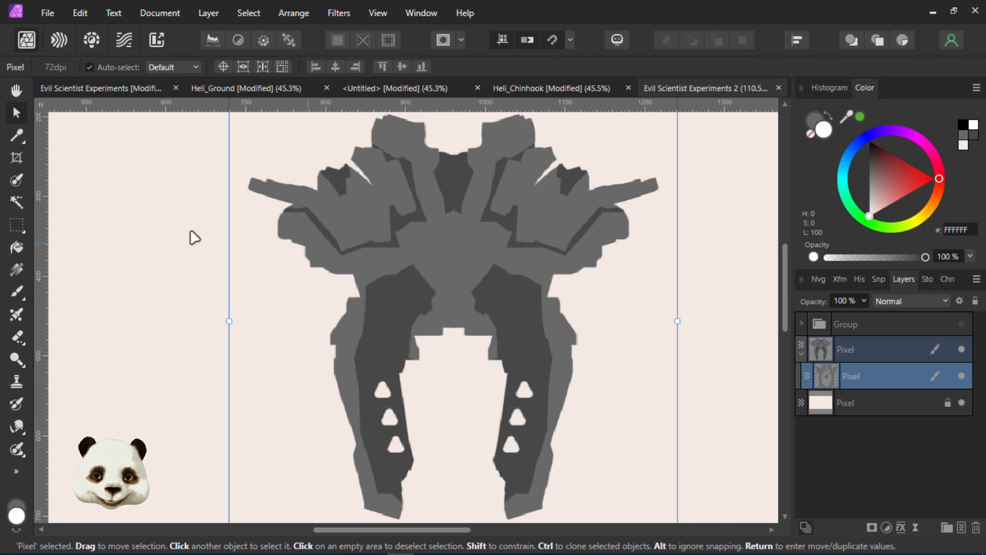
click(872, 202)
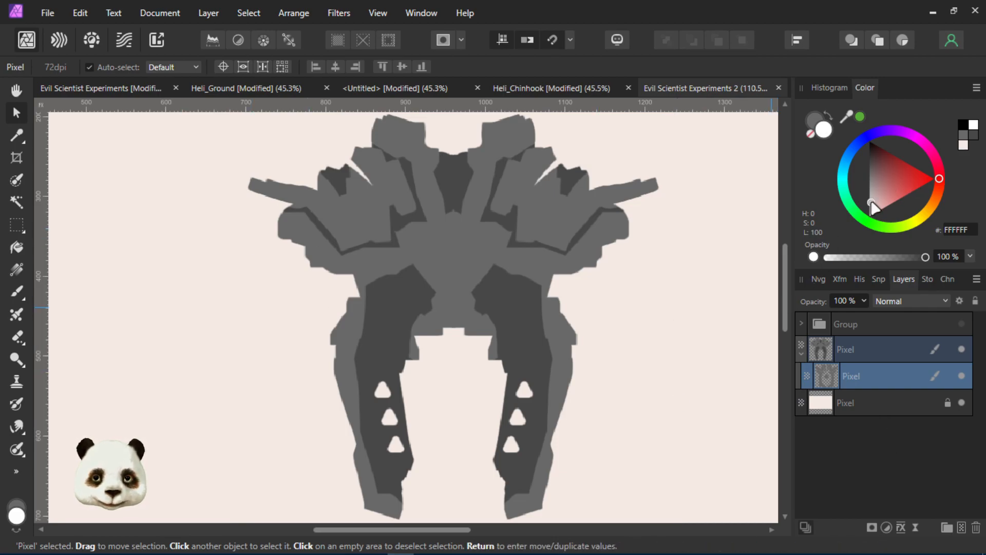
drag(872, 202, 874, 205)
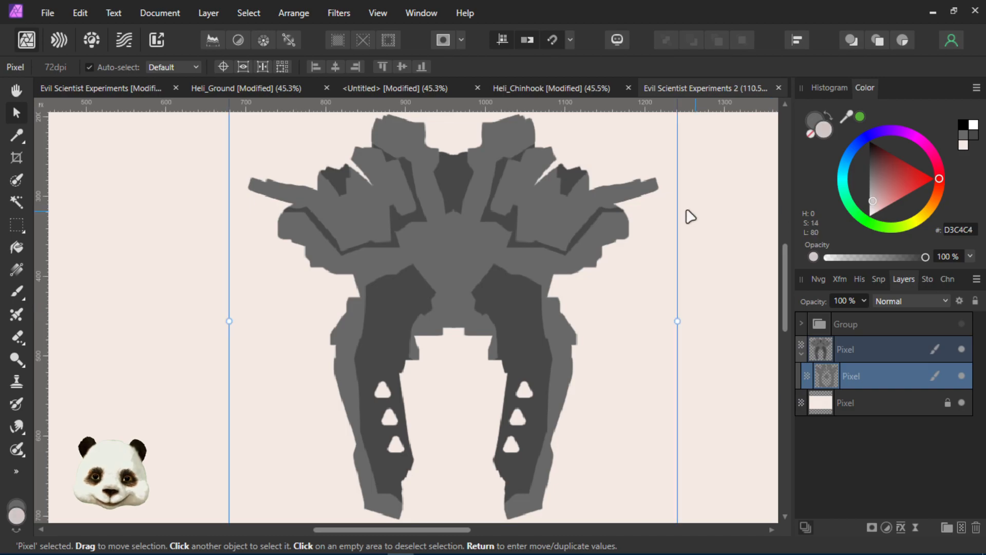
key(b)
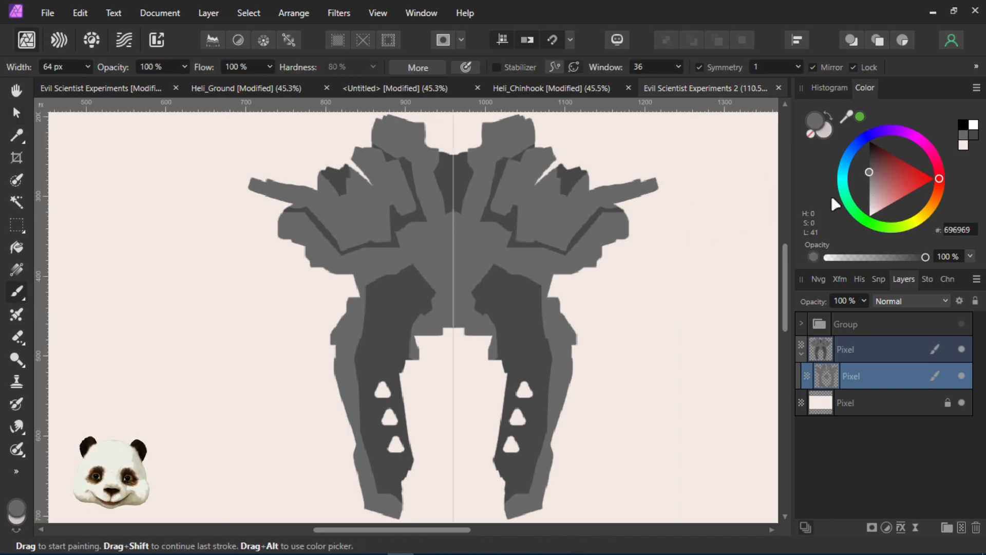
drag(868, 184, 863, 195)
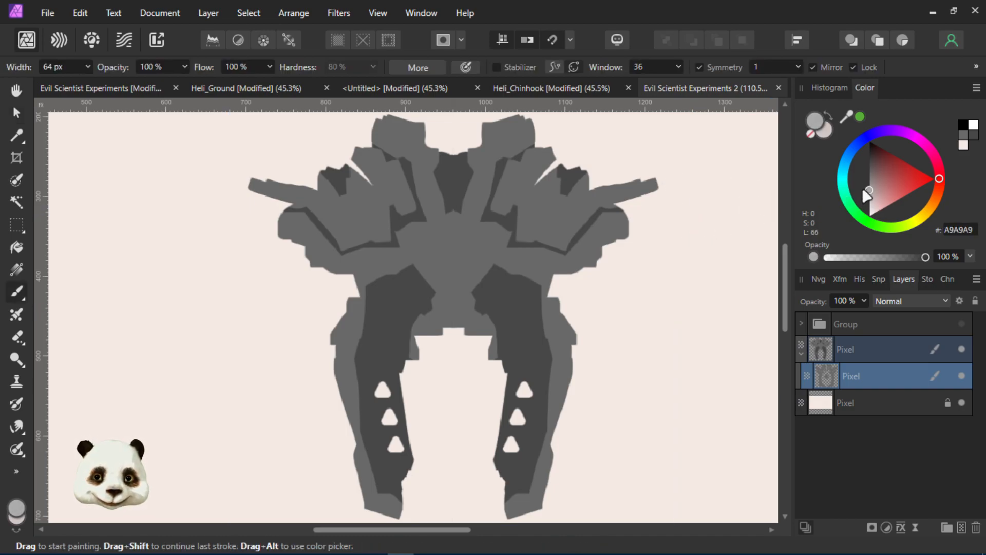
Try single light gray brush marks on the figure's torso and shoulders, undoing each one
click(481, 250)
key(ctrl+z)
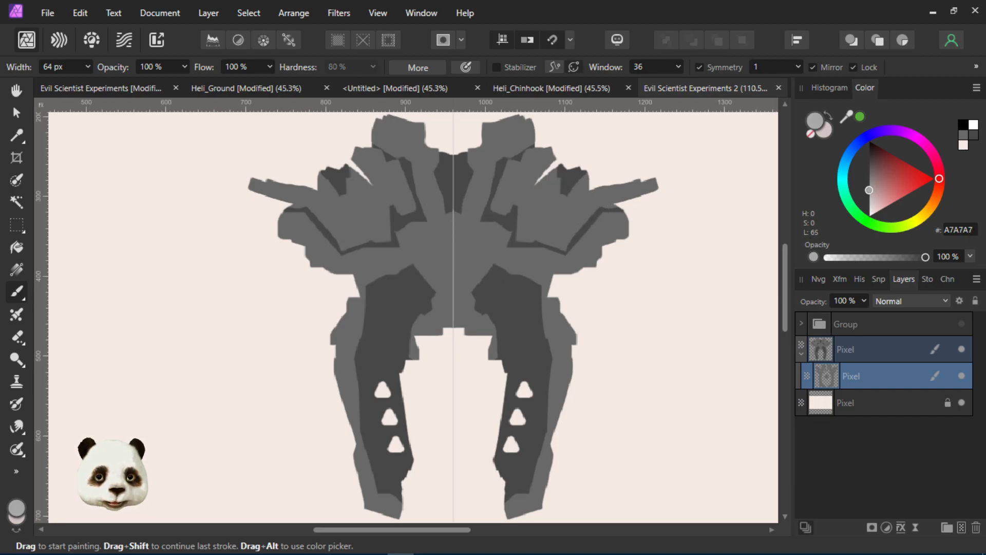
click(493, 267)
key(ctrl+z)
click(516, 266)
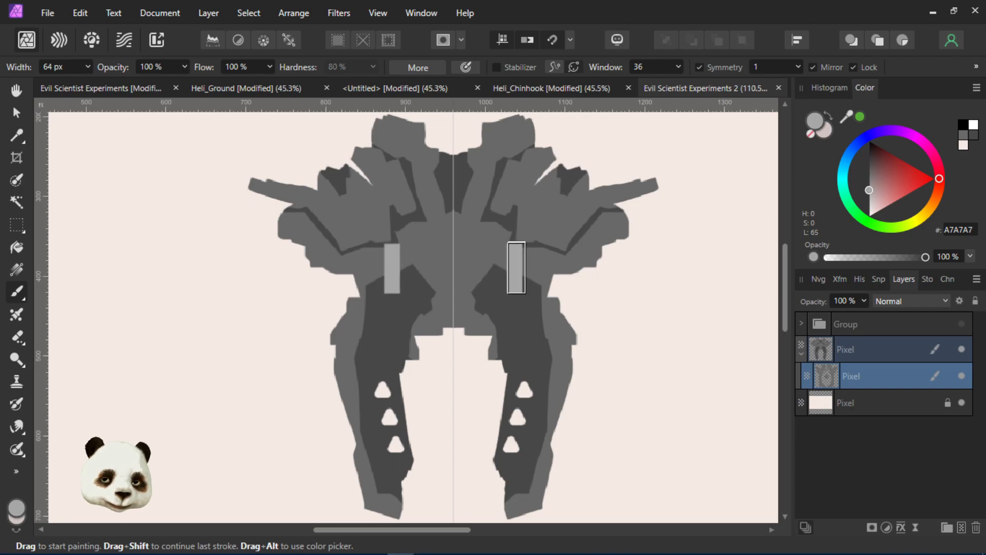
key(ctrl+z)
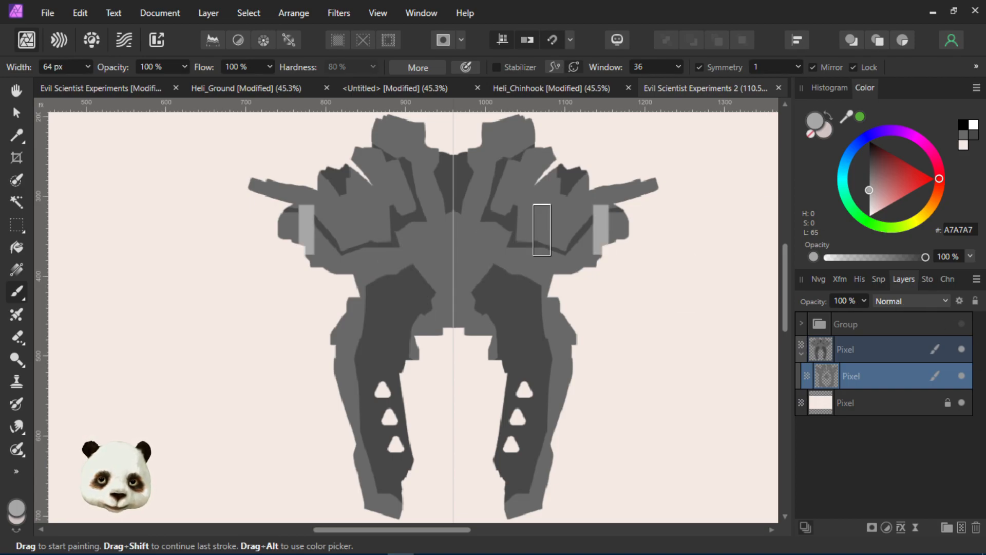
Try large mirrored light gray brush marks, up to 145 px wide, across the figure's chest and undo them
key(bracketright)
key(bracketright)
key(bracketright)
key(bracketright)
click(391, 227)
key(ctrl+z)
click(452, 247)
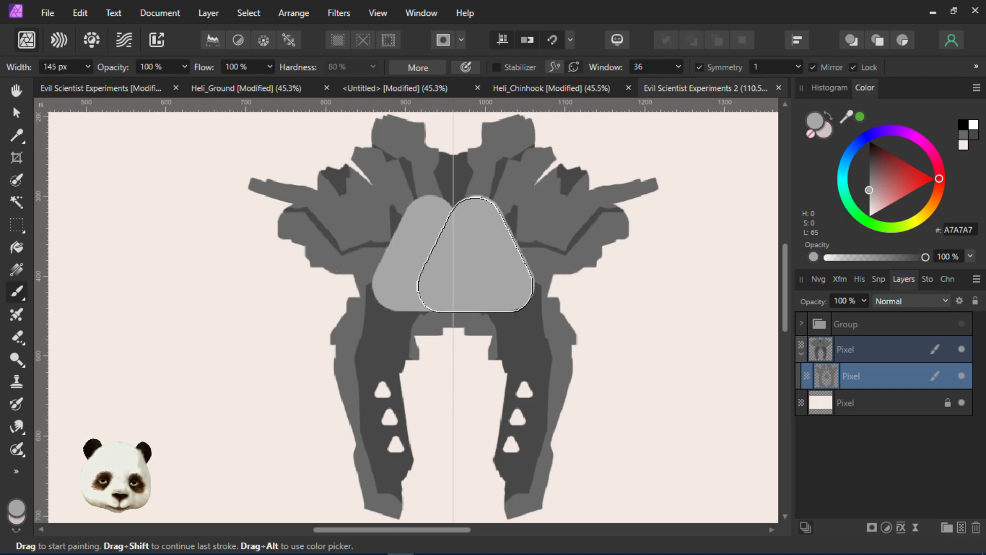
key(ctrl+z)
key(bracketleft)
click(464, 263)
key(ctrl+z)
Reduce the brush to 28 px and paint a light gray oval at the centre of the figure's chest
key(bracketleft)
key(bracketleft)
key(bracketleft)
key(bracketleft)
key(bracketleft)
key(bracketleft)
key(bracketleft)
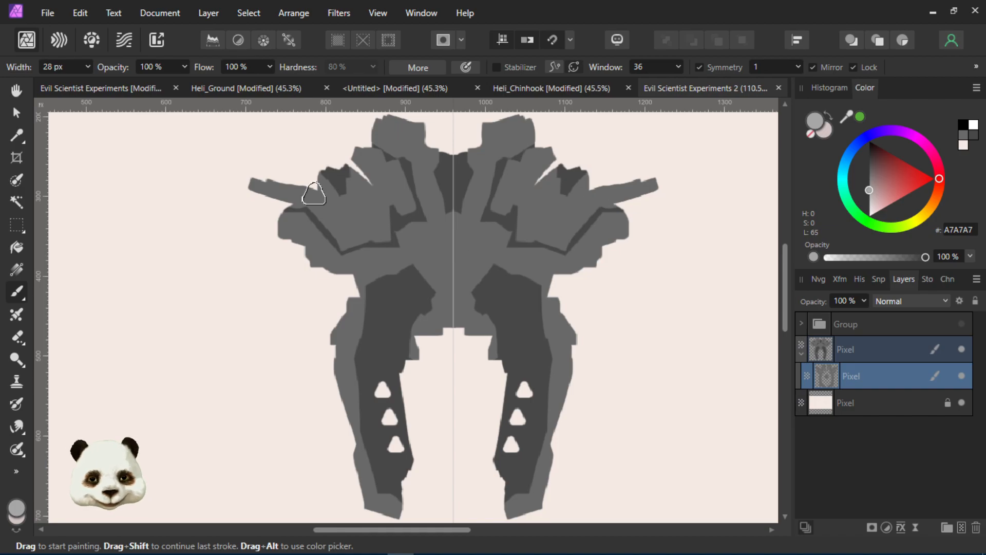
click(451, 243)
mouse_move(439, 250)
mouse_down()
mouse_move(432, 276)
mouse_move(440, 261)
mouse_move(443, 284)
mouse_move(445, 260)
mouse_move(452, 279)
mouse_move(449, 254)
mouse_move(466, 307)
mouse_move(467, 276)
mouse_move(491, 276)
mouse_move(443, 270)
mouse_move(456, 285)
mouse_move(449, 262)
mouse_move(443, 276)
mouse_move(451, 231)
mouse_move(418, 246)
mouse_up()
key(ctrl+z)
key(ctrl+z)
key(ctrl+z)
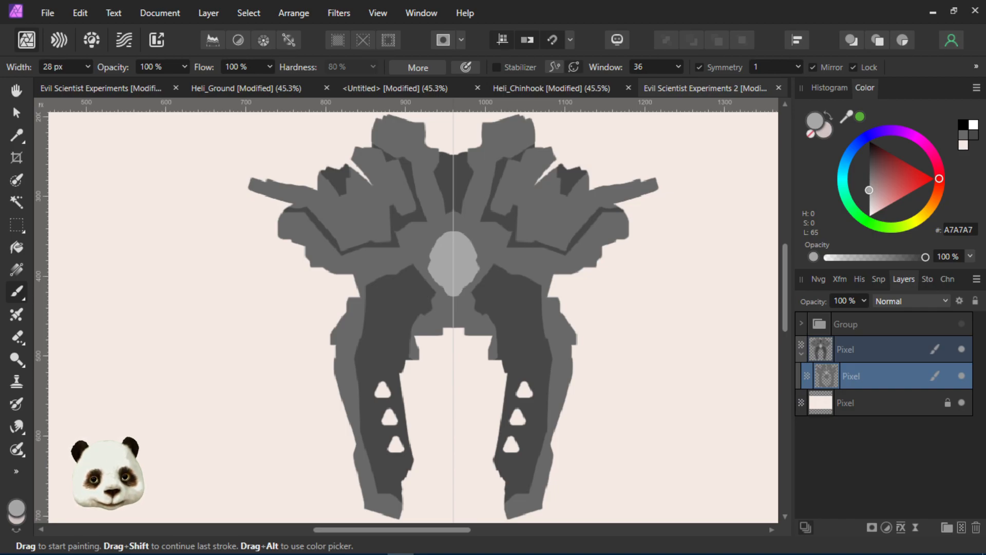
Add mirrored light gray wing shapes to the chest oval, ending with a 24 px brush
key(bracketright)
key(bracketright)
key(bracketright)
key(bracketright)
drag(421, 265, 415, 253)
key(ctrl+z)
key(bracketleft)
key(bracketleft)
key(bracketleft)
key(bracketleft)
click(405, 287)
key(ctrl+z)
Try mirrored light gray strokes along the tops of the figure's legs and undo them
mouse_move(411, 246)
mouse_down()
mouse_move(439, 261)
mouse_move(445, 300)
mouse_move(400, 276)
mouse_move(413, 253)
mouse_move(427, 258)
mouse_move(422, 239)
mouse_move(444, 230)
mouse_move(364, 282)
mouse_move(372, 268)
mouse_move(365, 275)
mouse_move(411, 271)
mouse_move(375, 279)
mouse_up()
click(375, 269)
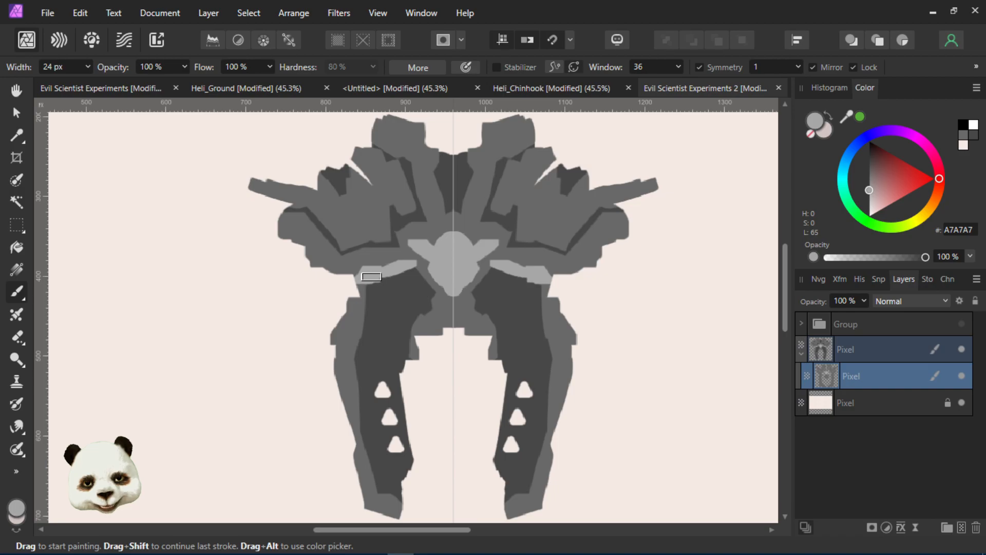
key(ctrl+z)
key(ctrl+z)
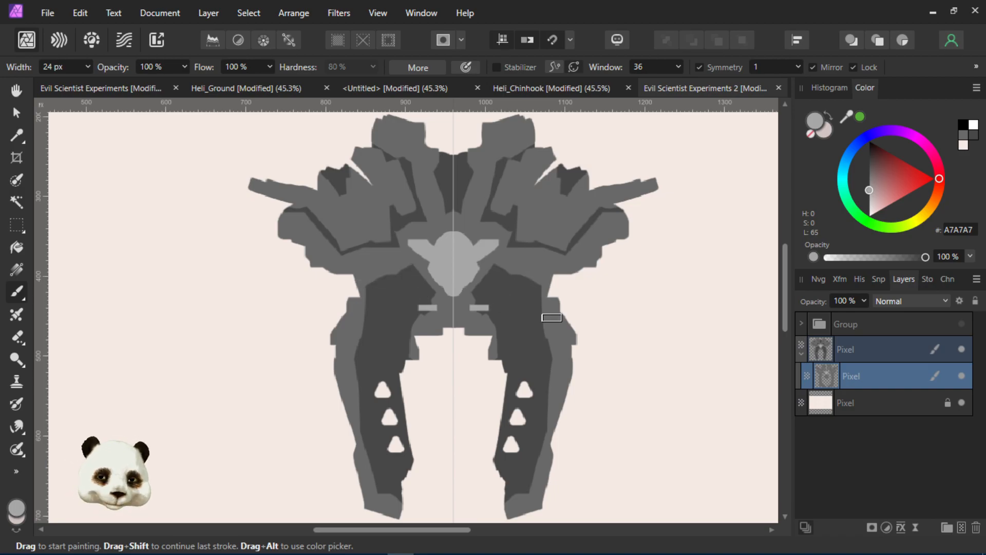
Undo all the light gray strokes that form the winged emblem on the figure's chest
scroll(419, 318, down, 2)
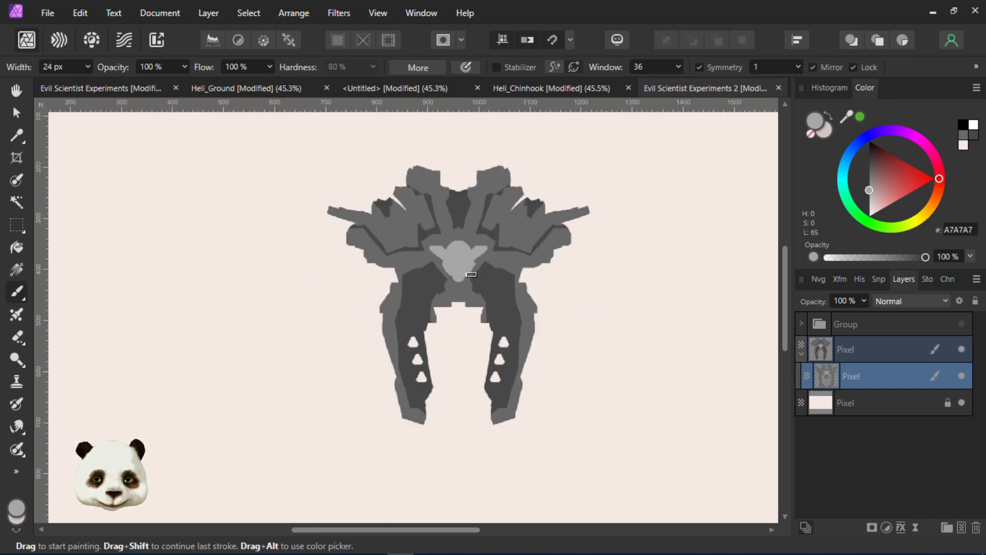
scroll(437, 279, up, 4)
click(420, 292)
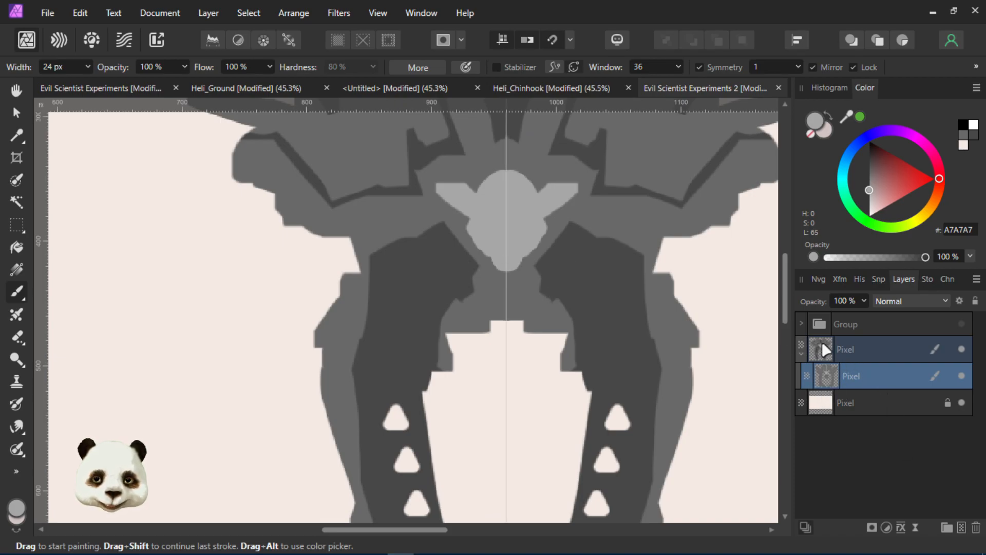
scroll(480, 301, down, 2)
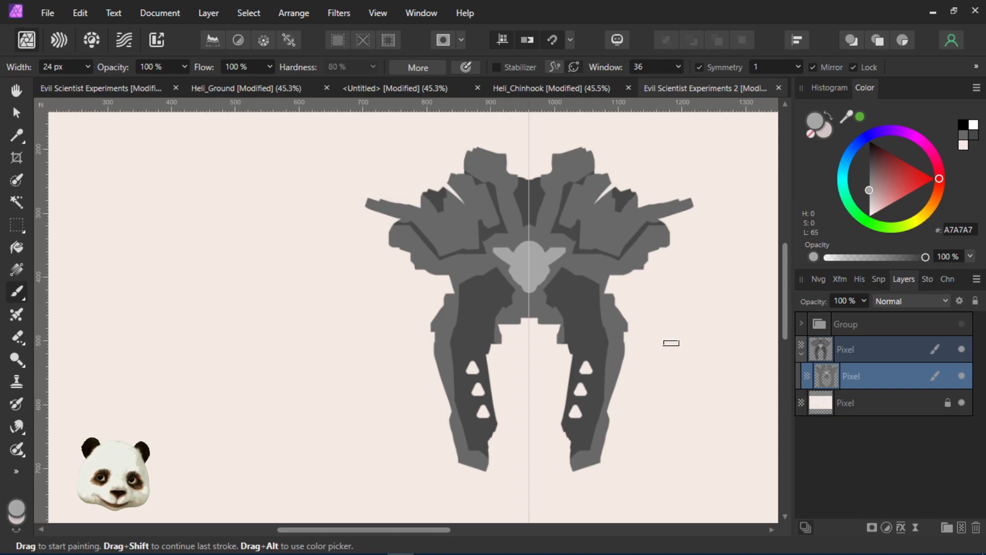
key(ctrl+z)
key(ctrl+z)
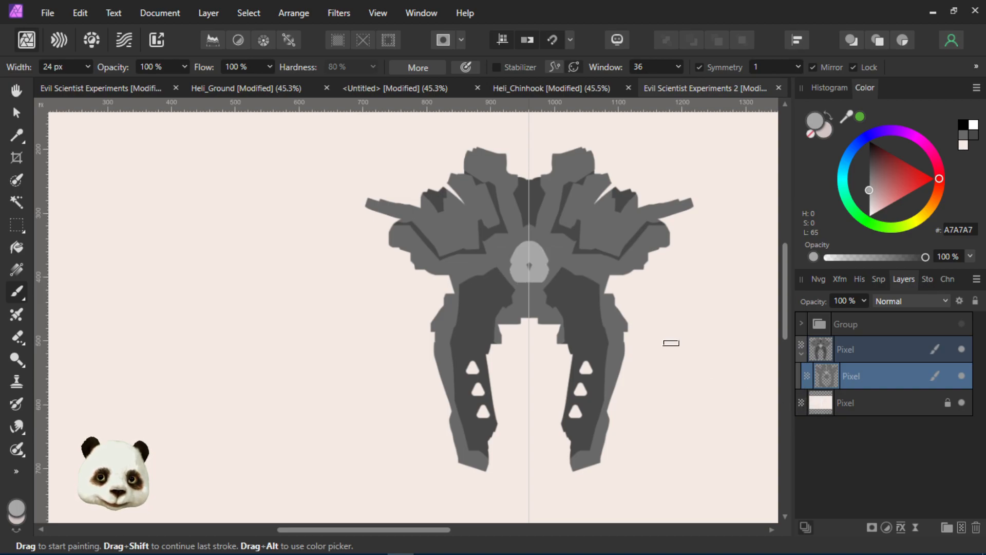
key(ctrl+z)
key(ctrl+z)
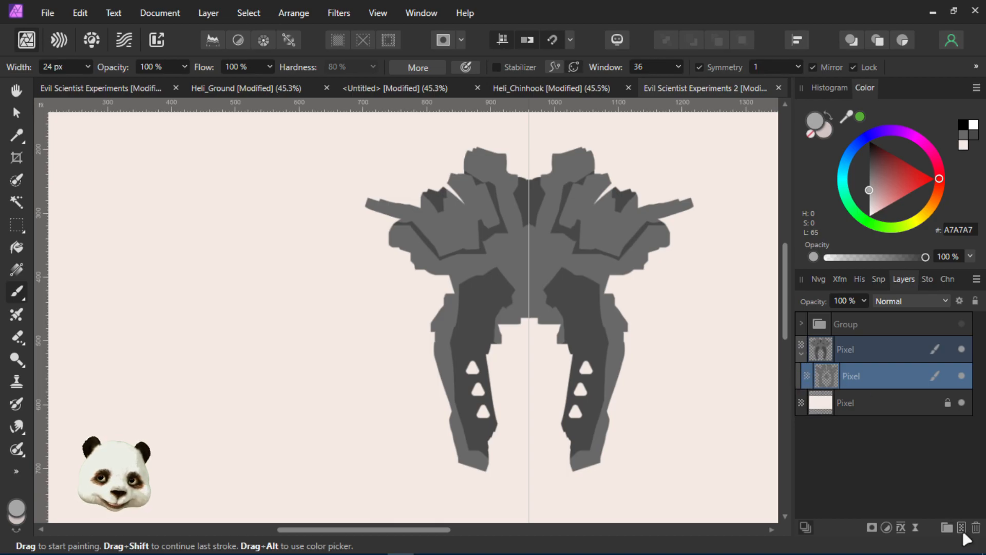
Add a new pixel layer clipped inside the nested layer and paint short mirrored light gray strokes on the figure's chest
click(959, 521)
drag(861, 388, 803, 398)
click(807, 380)
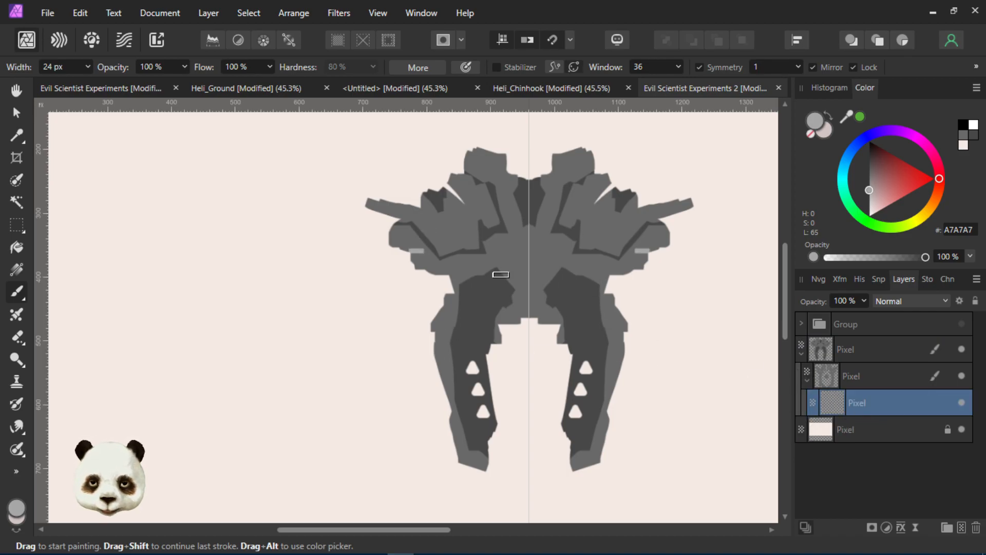
drag(527, 243, 515, 246)
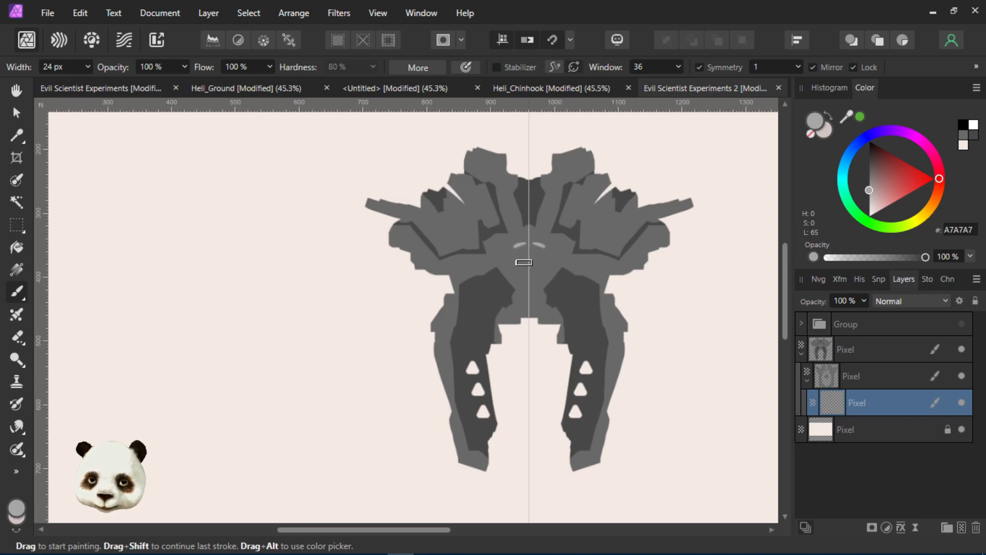
drag(502, 257, 511, 270)
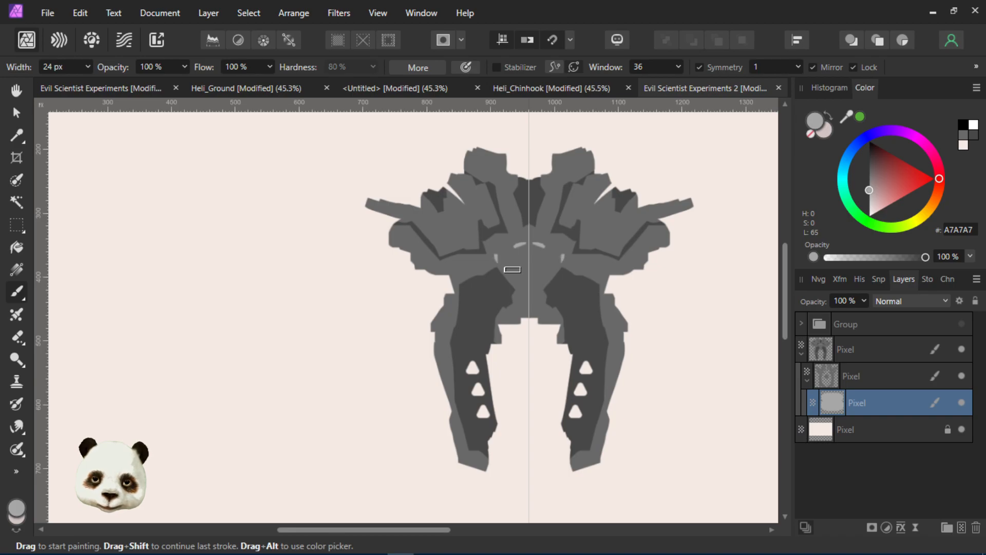
Toggle the figure's layers to compare them, leave the middle nested layer hidden, and select the figure's base layer
scroll(518, 261, up, 4)
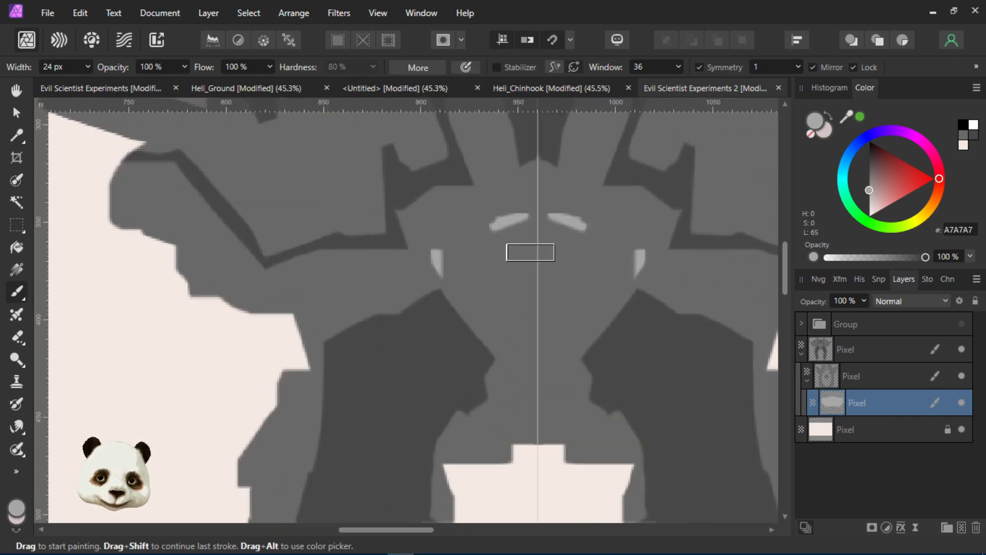
click(960, 348)
click(960, 348)
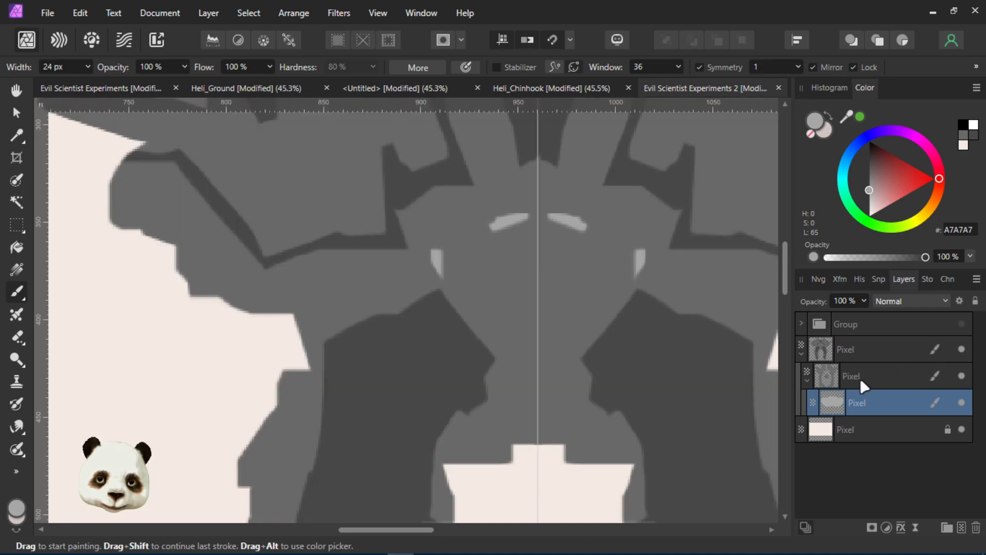
click(967, 378)
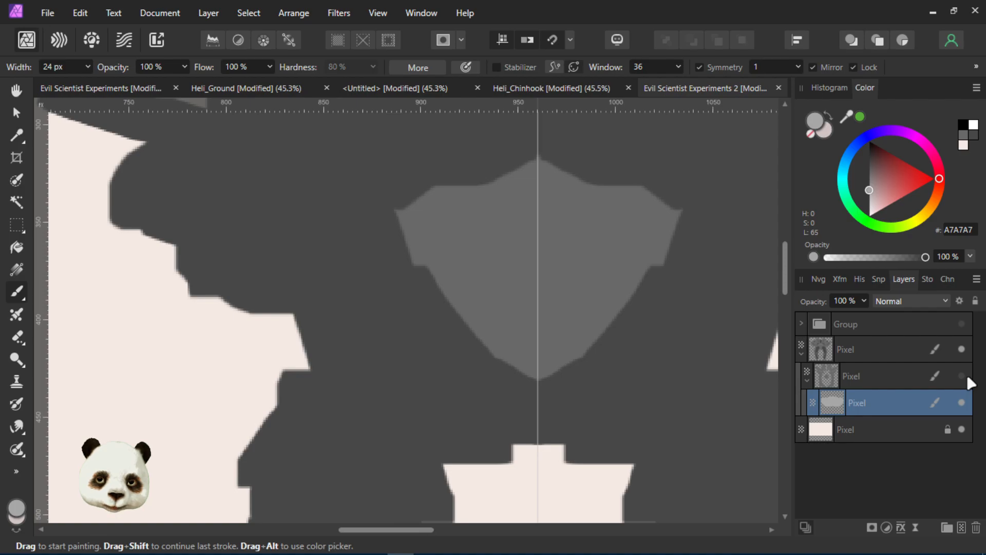
click(967, 378)
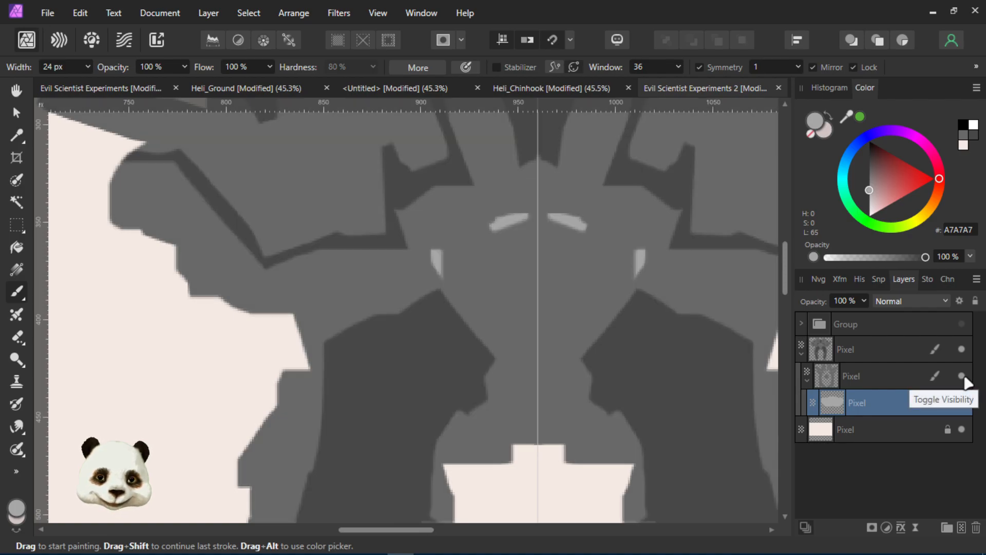
click(968, 378)
click(843, 352)
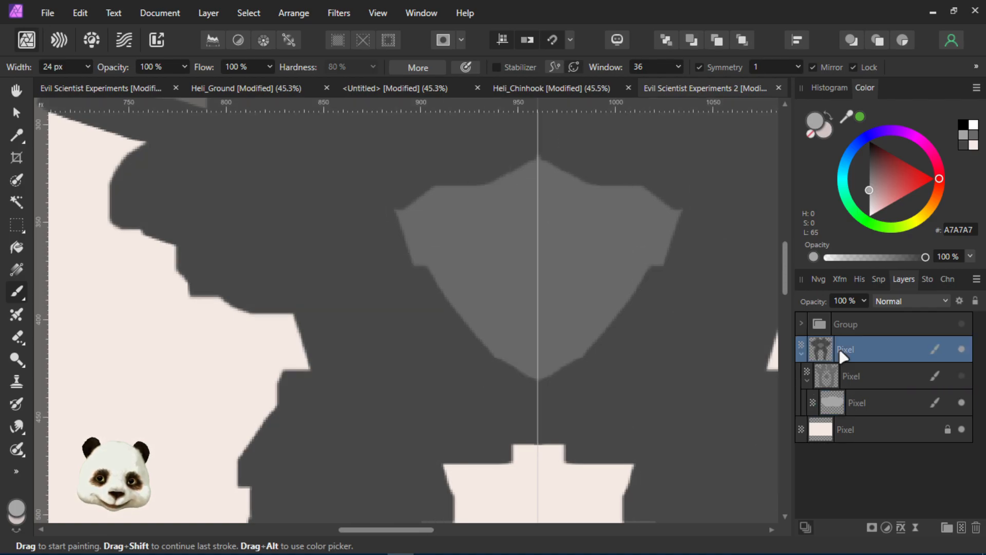
Try painting over the chest emblem on the base layer with sampled dark gray 474747, show the nested layer, and undo it
scroll(612, 288, down, 3)
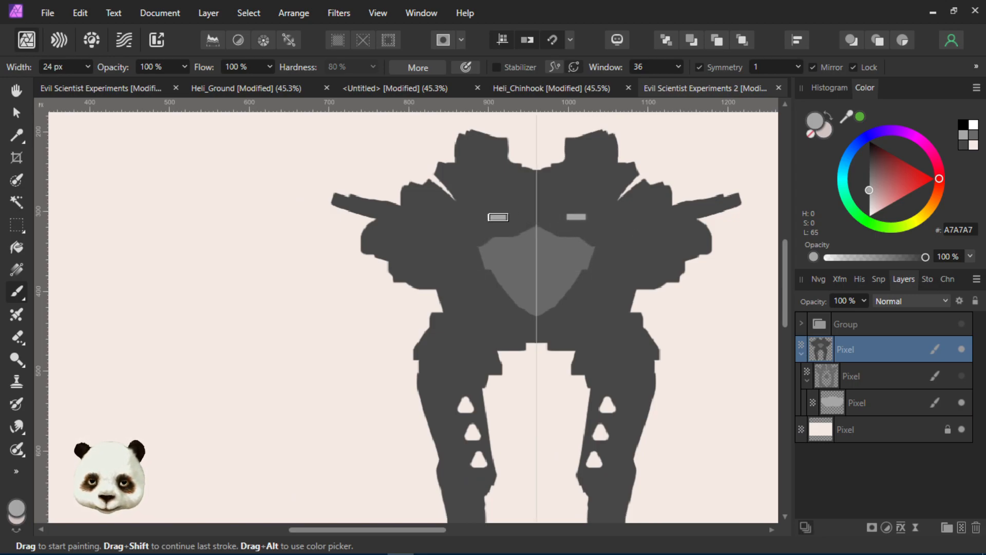
alt+click(483, 256)
mouse_move(483, 255)
mouse_down()
mouse_move(488, 233)
mouse_move(489, 263)
mouse_move(497, 245)
mouse_move(511, 262)
mouse_move(514, 308)
mouse_move(530, 257)
mouse_move(540, 316)
mouse_move(555, 310)
mouse_move(542, 306)
mouse_move(538, 267)
mouse_up()
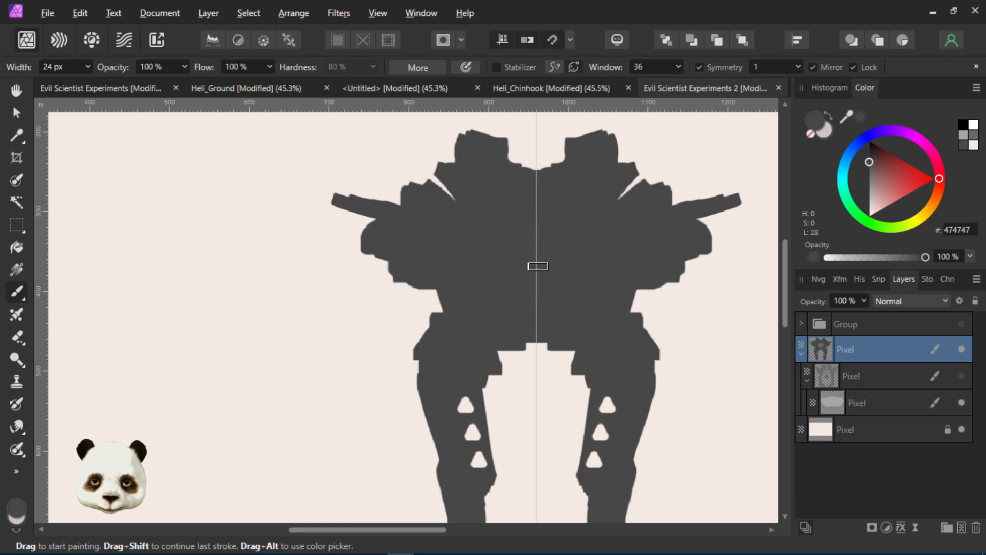
click(962, 376)
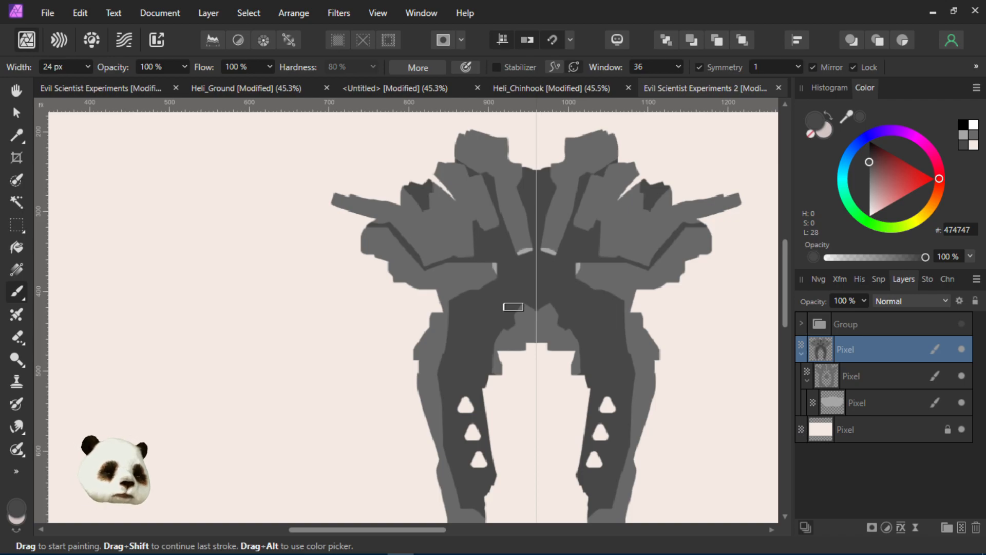
key(ctrl+z)
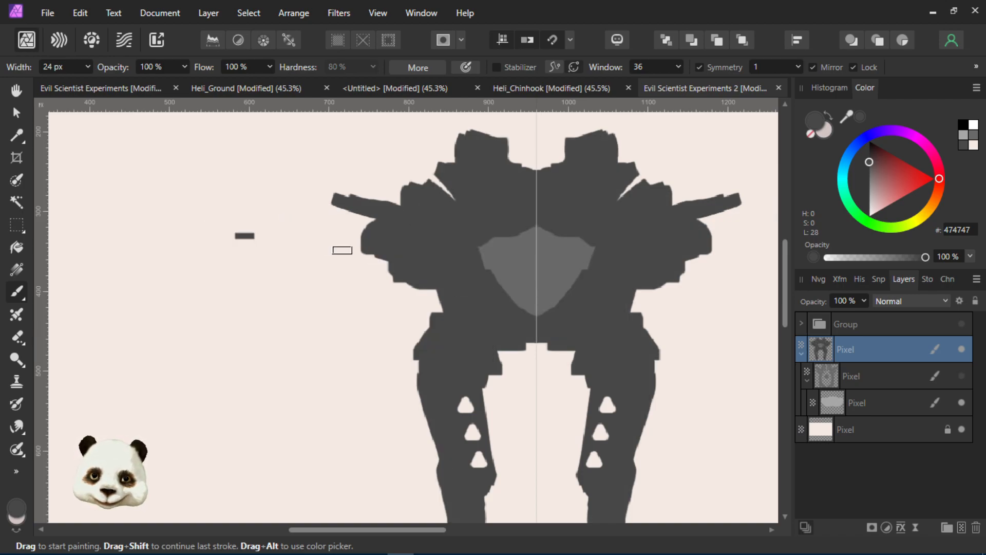
Flood select the chest emblem on the base layer and paint mid gray 696969 inside that selection on the middle nested layer
click(16, 202)
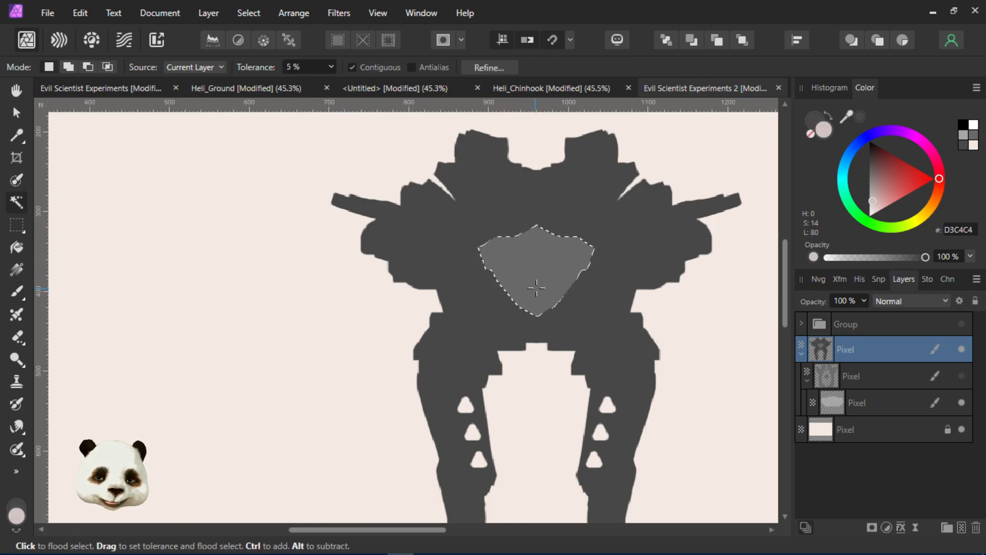
click(873, 379)
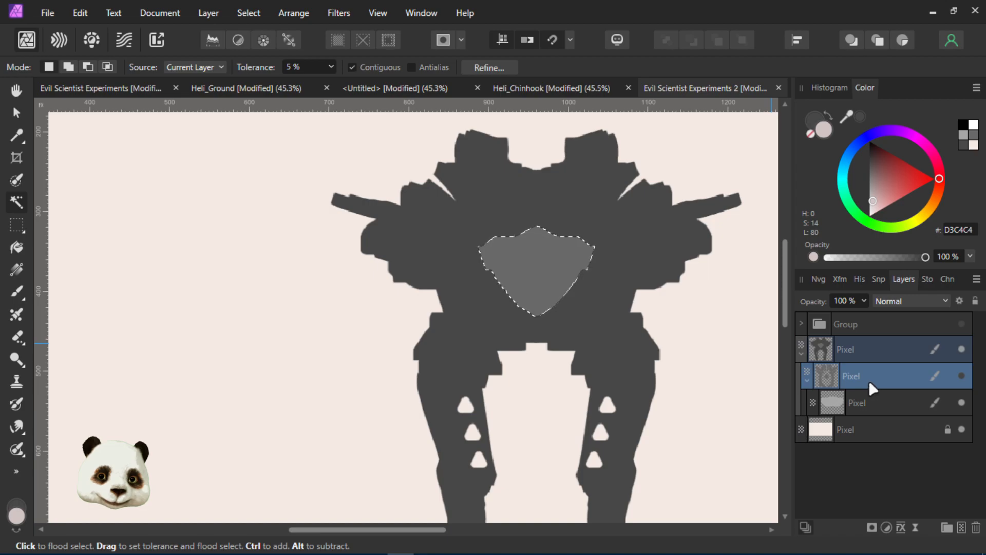
scroll(519, 265, up, 2)
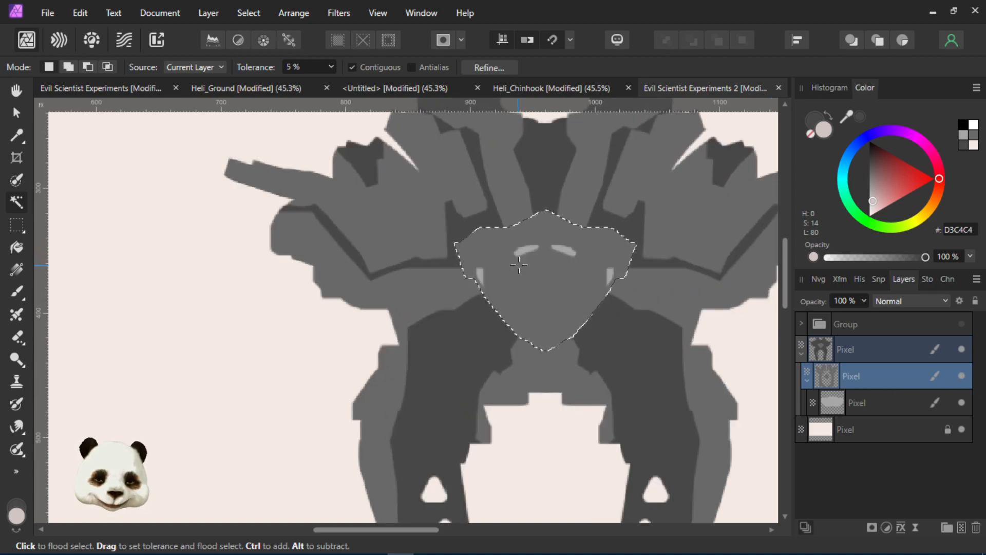
key(b)
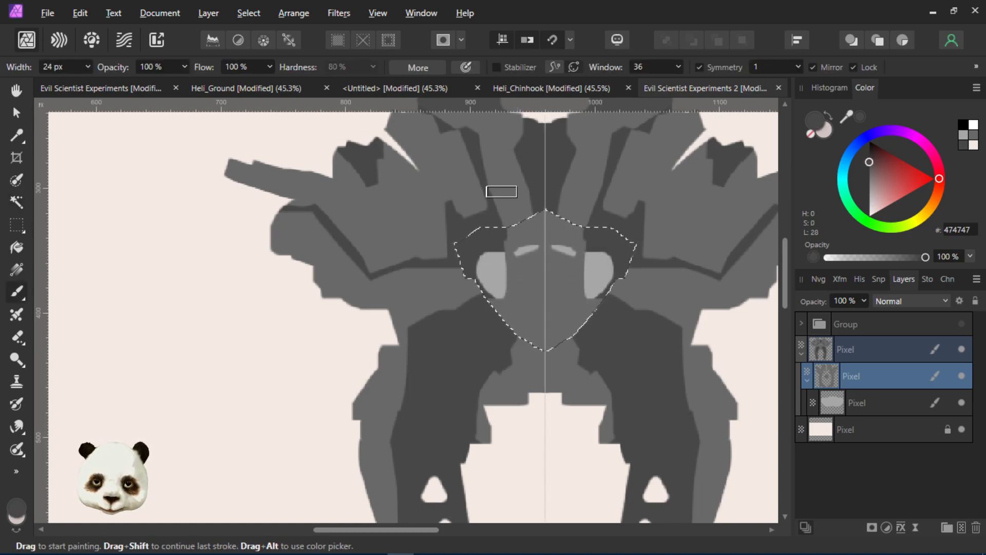
alt+click(502, 189)
drag(504, 272, 490, 258)
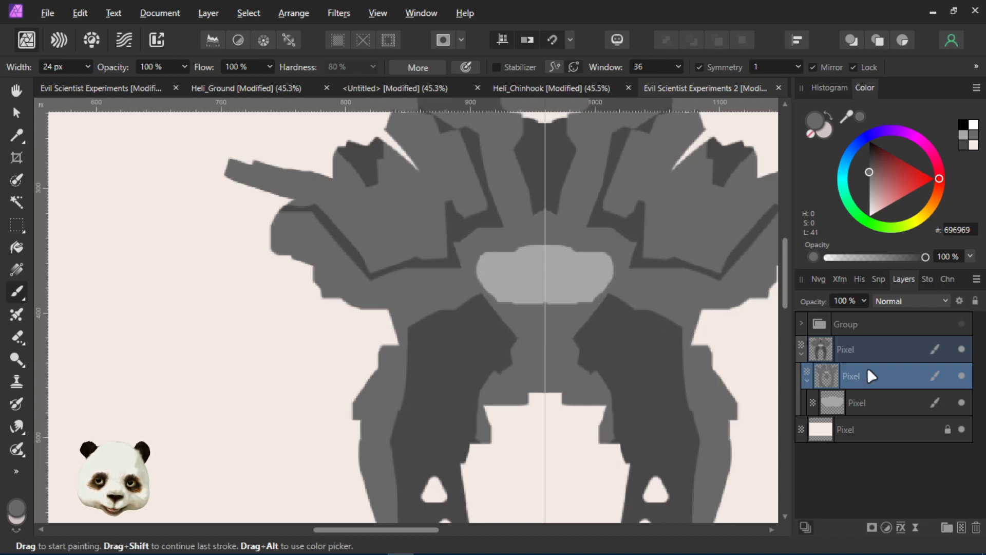
Extend the light gray chest plate downward into a point with mirrored A7A7A7 strokes on the innermost nested layer
click(885, 409)
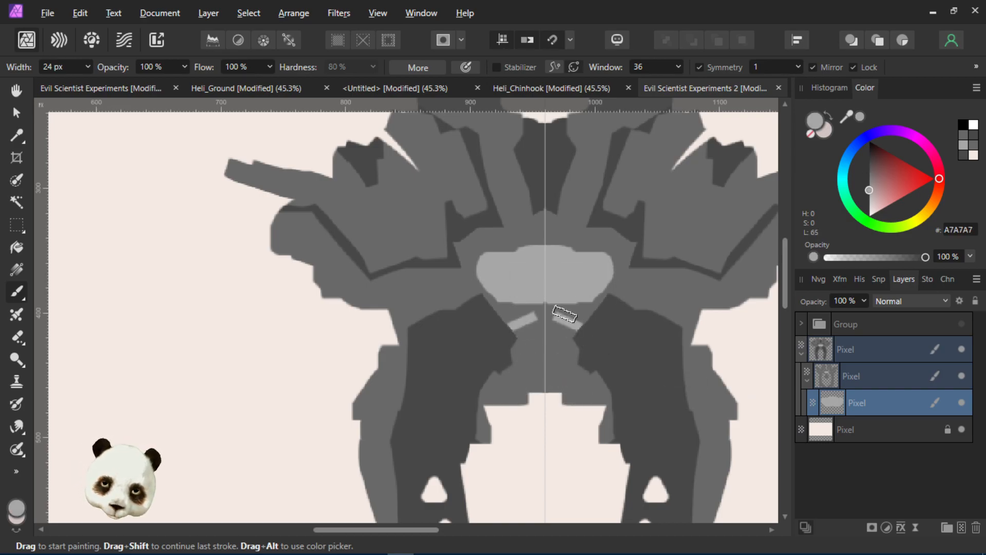
mouse_move(581, 294)
mouse_down()
mouse_move(578, 368)
mouse_move(578, 290)
mouse_move(529, 297)
mouse_move(536, 314)
mouse_move(542, 303)
mouse_move(531, 307)
mouse_move(539, 323)
mouse_move(530, 315)
mouse_move(525, 305)
mouse_move(547, 323)
mouse_move(525, 268)
mouse_move(492, 296)
mouse_move(515, 307)
mouse_move(483, 293)
mouse_up()
scroll(486, 279, left, 3)
scroll(486, 279, up, 1)
key(ctrl+z)
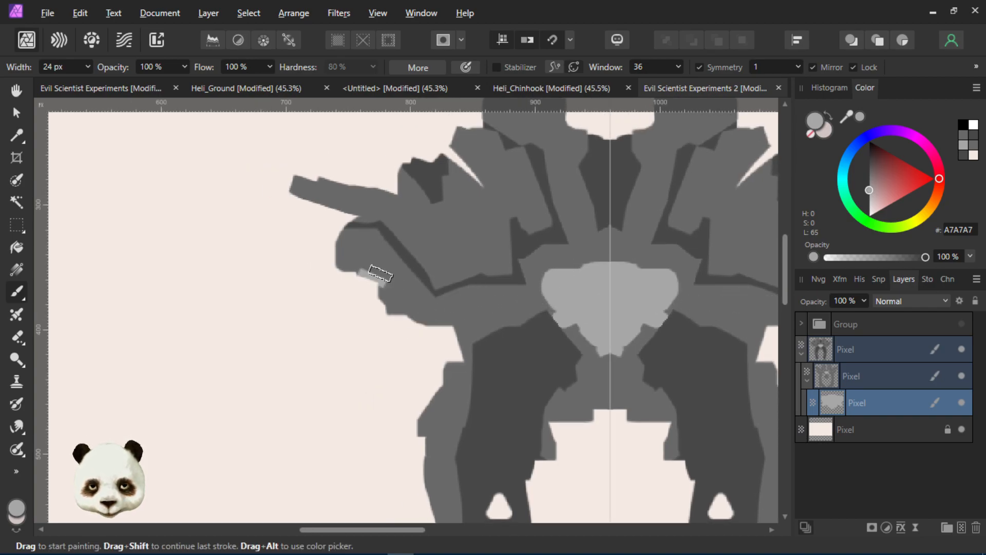
Paint mirrored light gray patches on the rounded pods below the arms and on the inner hip edges
mouse_move(397, 250)
mouse_down()
mouse_move(370, 282)
mouse_move(409, 229)
mouse_move(369, 287)
mouse_move(394, 261)
mouse_move(357, 286)
mouse_move(387, 244)
mouse_move(380, 275)
mouse_move(391, 280)
mouse_move(379, 293)
mouse_move(404, 298)
mouse_move(377, 260)
mouse_move(383, 242)
mouse_move(369, 265)
mouse_move(379, 273)
mouse_up()
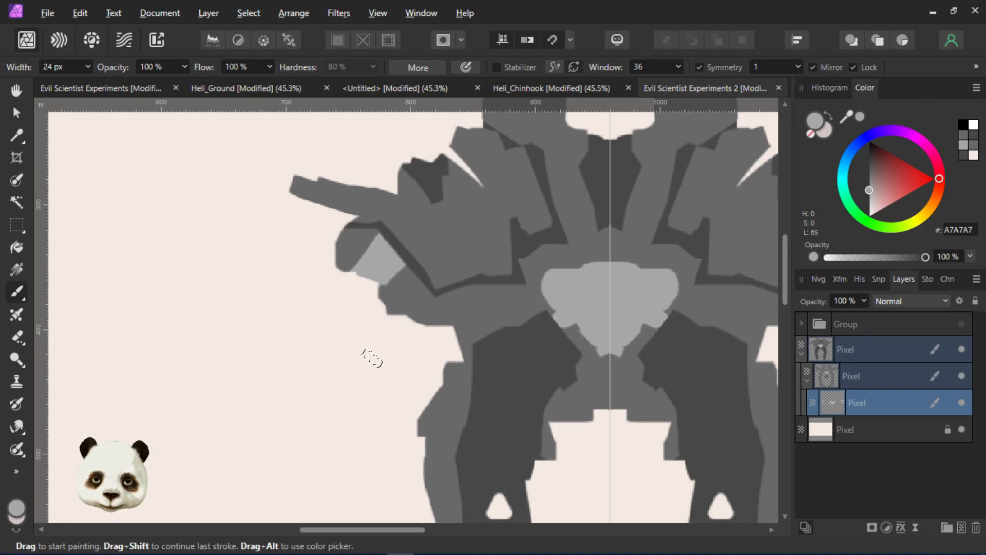
scroll(372, 358, down, 4)
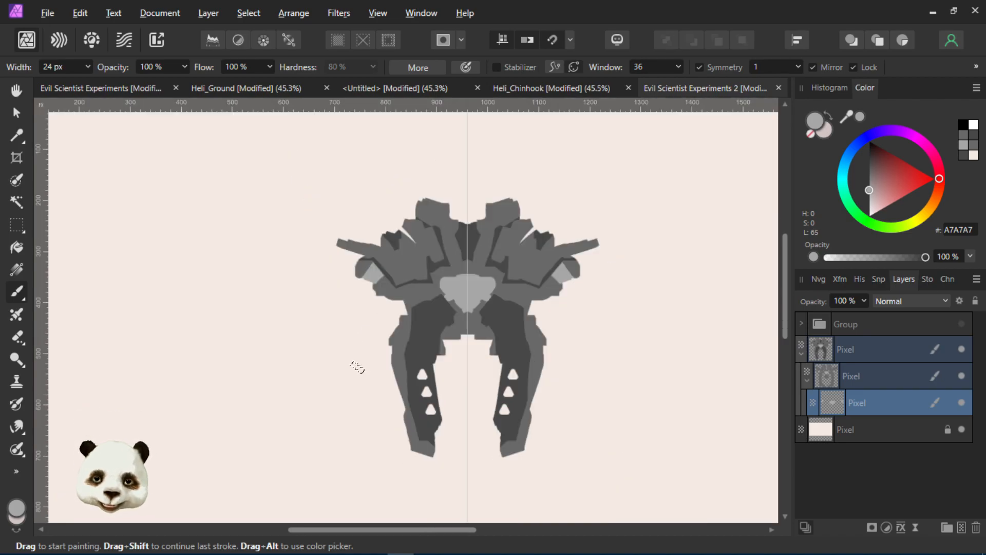
scroll(368, 373, up, 2)
mouse_move(560, 256)
mouse_down()
mouse_move(590, 292)
mouse_move(501, 320)
mouse_move(496, 336)
mouse_up()
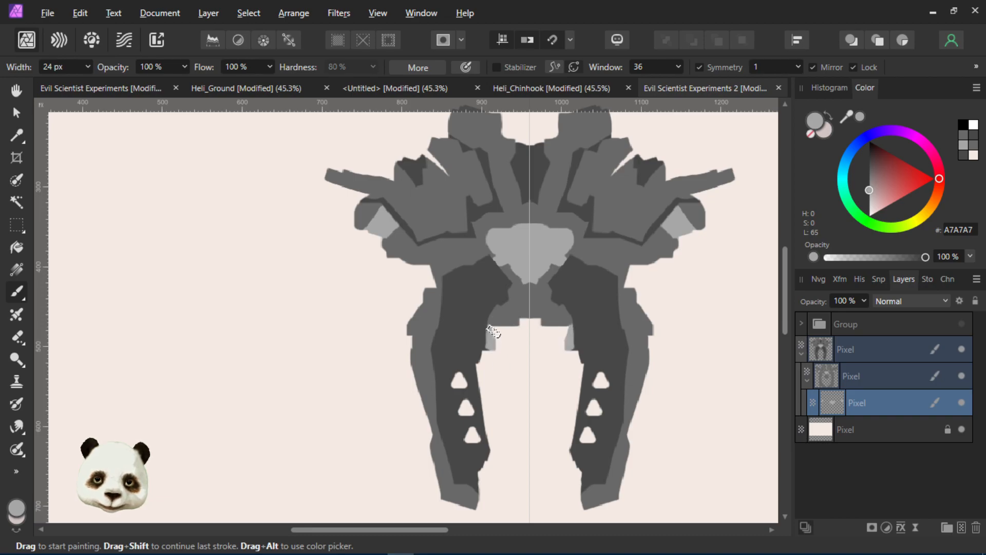
Paint mirrored light gray areas on the feet, hips and upper chest, undoing the stray strokes
mouse_move(432, 436)
mouse_down()
mouse_move(456, 467)
mouse_move(435, 447)
mouse_move(453, 515)
mouse_move(476, 505)
mouse_up()
drag(466, 364, 399, 480)
mouse_move(354, 371)
mouse_down()
mouse_move(409, 360)
mouse_move(362, 365)
mouse_move(380, 422)
mouse_move(365, 367)
mouse_move(380, 412)
mouse_move(378, 366)
mouse_move(367, 366)
mouse_move(389, 360)
mouse_move(394, 381)
mouse_move(404, 357)
mouse_move(415, 391)
mouse_move(413, 372)
mouse_move(429, 357)
mouse_move(407, 381)
mouse_move(400, 368)
mouse_move(413, 335)
mouse_move(426, 388)
mouse_move(422, 339)
mouse_move(448, 366)
mouse_move(441, 329)
mouse_move(465, 364)
mouse_move(436, 329)
mouse_up()
key(ctrl+z)
key(ctrl+z)
key(ctrl+z)
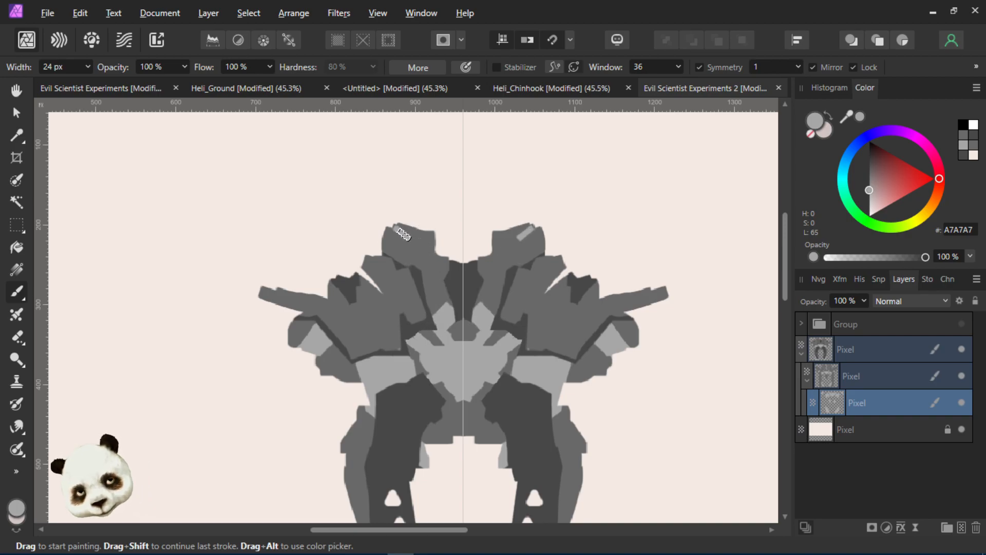
Paint mirrored light gray highlights over the two top blocks and inner neck edges, and along the outer edges of the legs
mouse_move(392, 232)
mouse_down()
mouse_move(447, 224)
mouse_move(382, 231)
mouse_move(438, 235)
mouse_move(400, 238)
mouse_move(419, 249)
mouse_move(416, 241)
mouse_move(426, 248)
mouse_move(443, 238)
mouse_move(428, 267)
mouse_move(455, 245)
mouse_move(429, 251)
mouse_move(439, 243)
mouse_move(429, 252)
mouse_move(445, 246)
mouse_move(441, 254)
mouse_move(445, 240)
mouse_move(439, 257)
mouse_move(447, 235)
mouse_move(432, 255)
mouse_move(455, 240)
mouse_move(440, 266)
mouse_move(451, 311)
mouse_move(457, 289)
mouse_move(448, 268)
mouse_move(454, 324)
mouse_move(457, 283)
mouse_move(458, 336)
mouse_move(471, 353)
mouse_move(452, 439)
mouse_move(478, 436)
mouse_move(503, 467)
mouse_move(472, 431)
mouse_move(444, 435)
mouse_move(475, 468)
mouse_up()
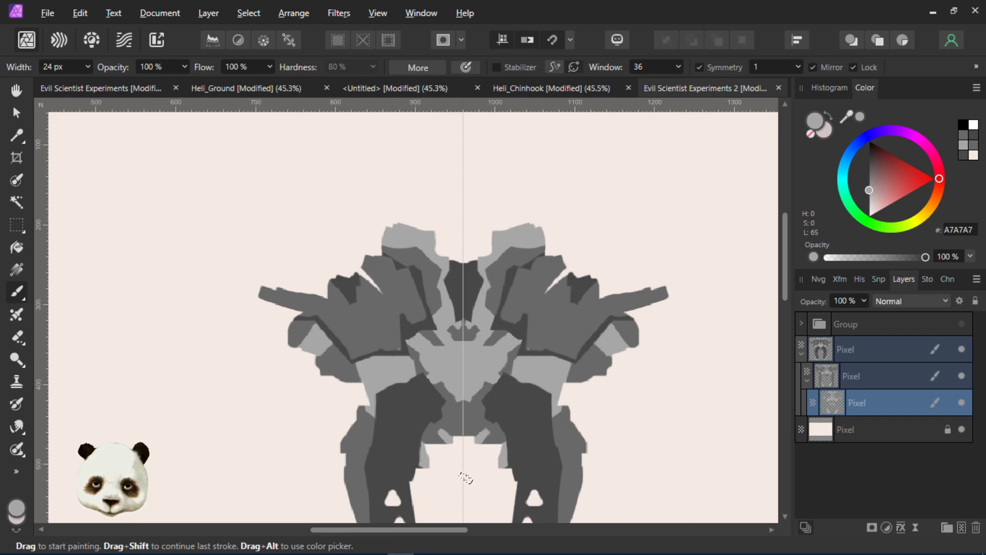
scroll(371, 453, down, 5)
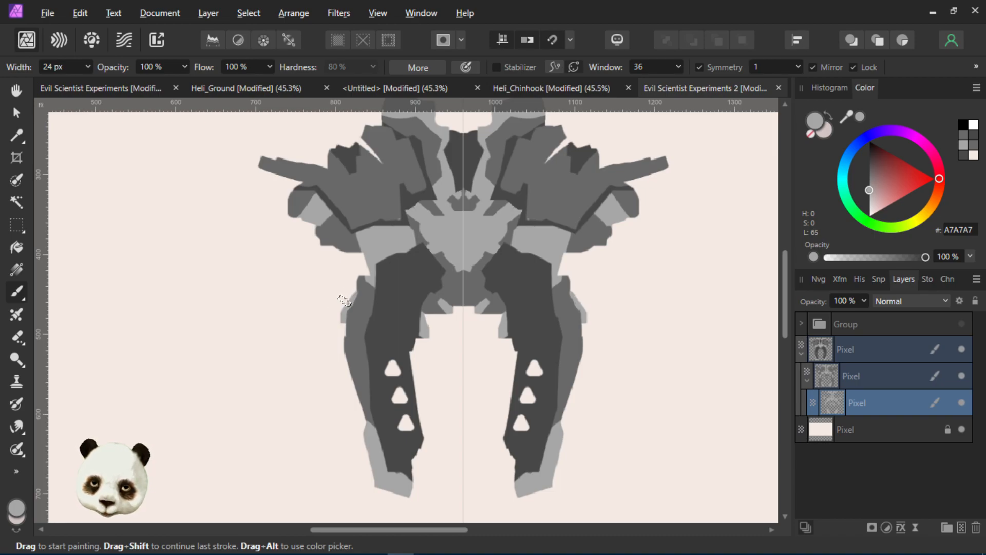
drag(345, 295, 344, 328)
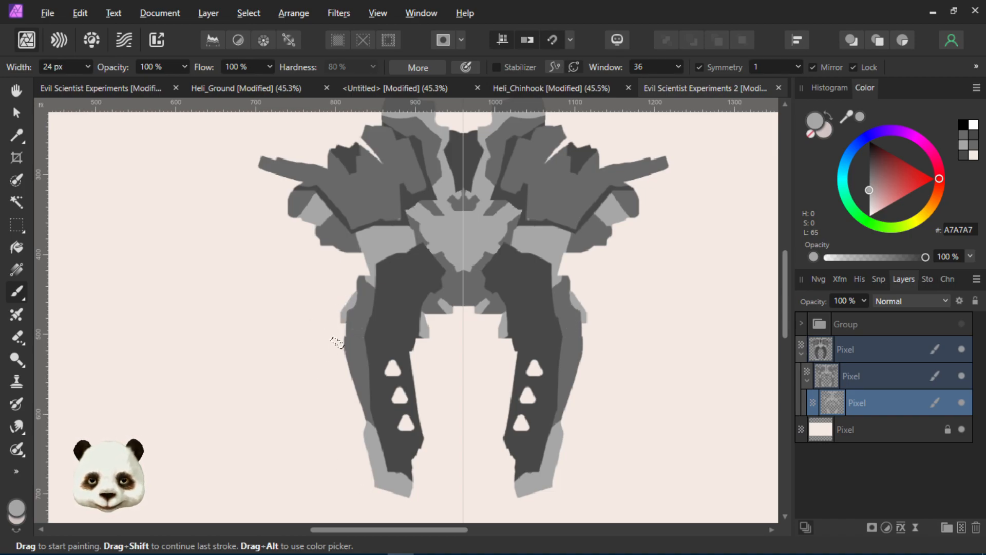
drag(336, 352, 343, 373)
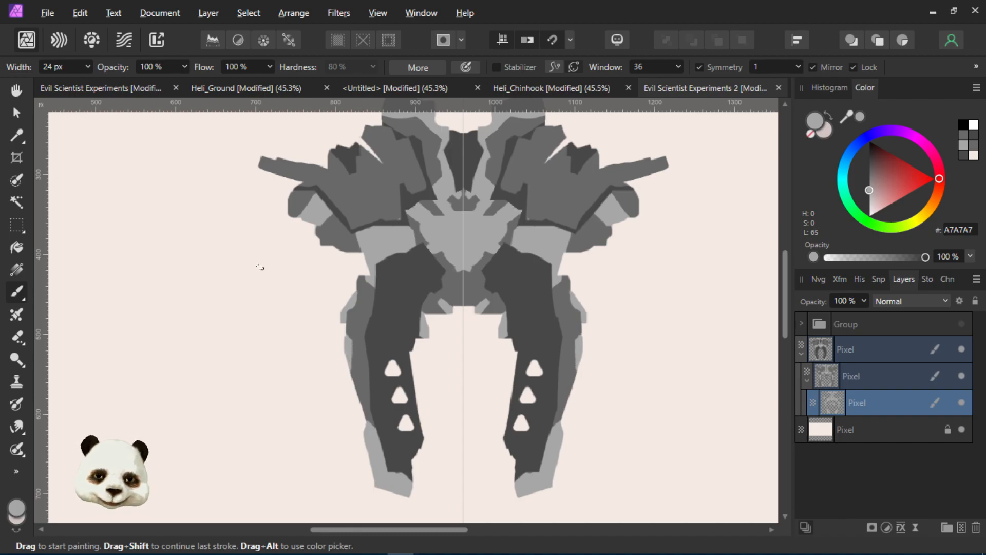
Paint mirrored light gray panels on the upper arms and on the torso plates beside the neck
scroll(293, 150, down, 1)
scroll(297, 152, up, 2)
mouse_move(380, 278)
mouse_down()
mouse_move(396, 275)
mouse_move(347, 260)
mouse_move(386, 300)
mouse_move(374, 304)
mouse_move(392, 297)
mouse_move(407, 315)
mouse_move(390, 305)
mouse_move(401, 282)
mouse_move(378, 244)
mouse_move(444, 251)
mouse_move(436, 209)
mouse_move(458, 265)
mouse_move(447, 257)
mouse_move(447, 271)
mouse_up()
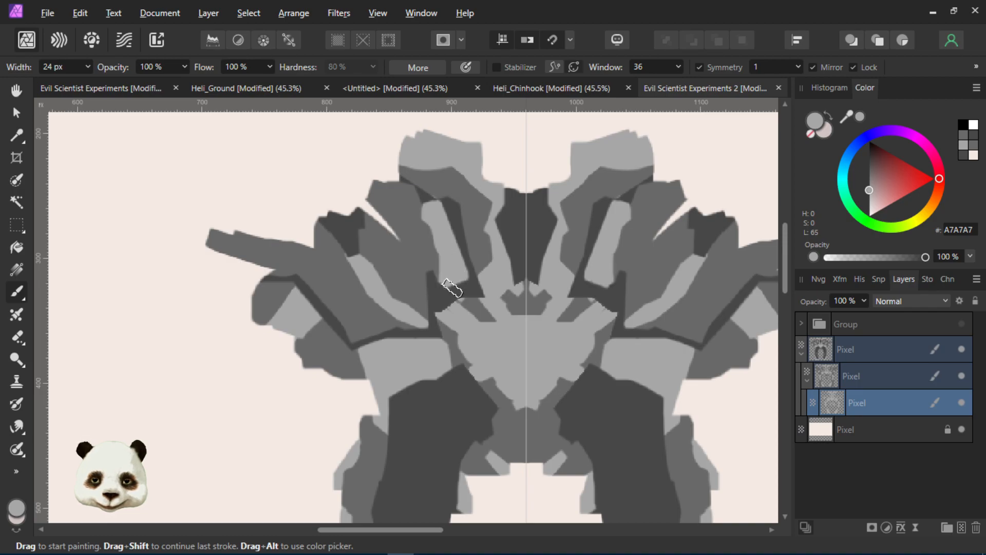
scroll(288, 272, down, 3)
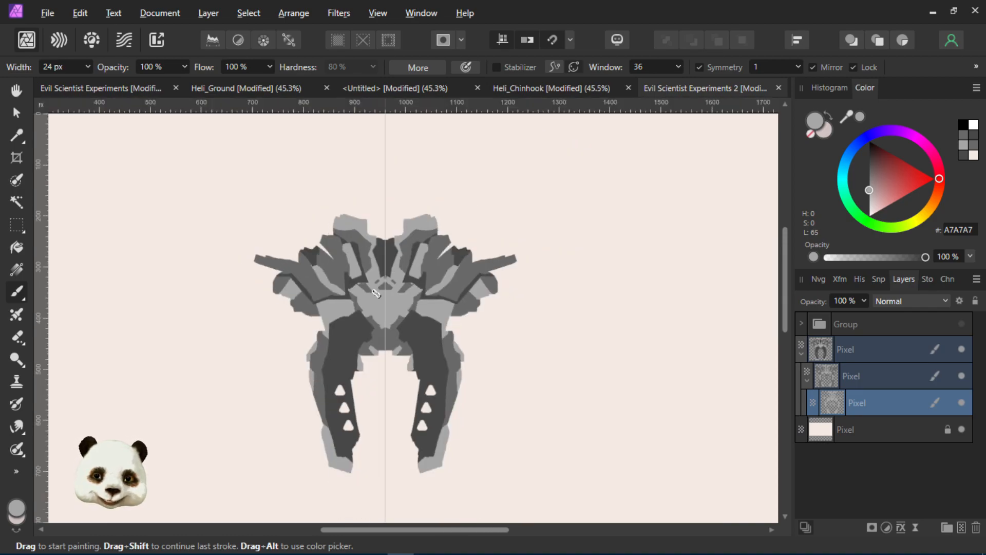
Erase small mirrored slits in the lower chest plate with a 13 px eraser, undoing the oversized and misplaced strokes
scroll(375, 293, up, 3)
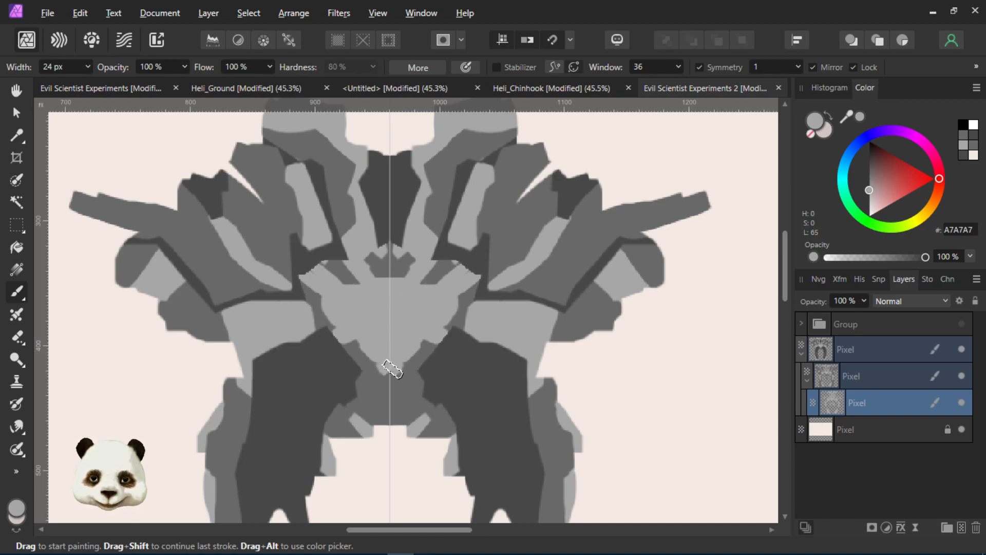
key(e)
mouse_move(375, 341)
mouse_down()
mouse_move(375, 331)
mouse_move(440, 334)
mouse_move(472, 303)
mouse_move(406, 354)
mouse_up()
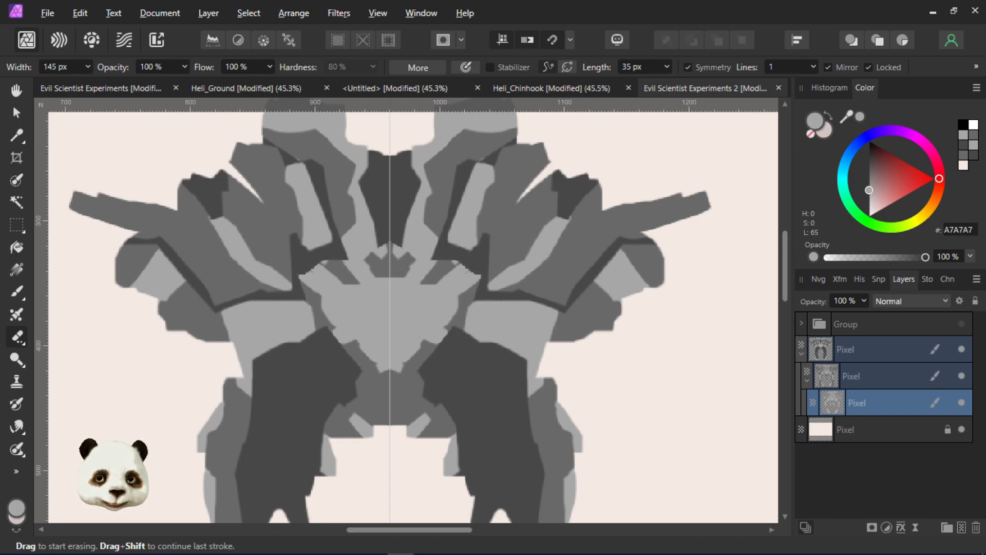
key(bracketleft)
key(bracketleft)
key(bracketleft)
key(bracketleft)
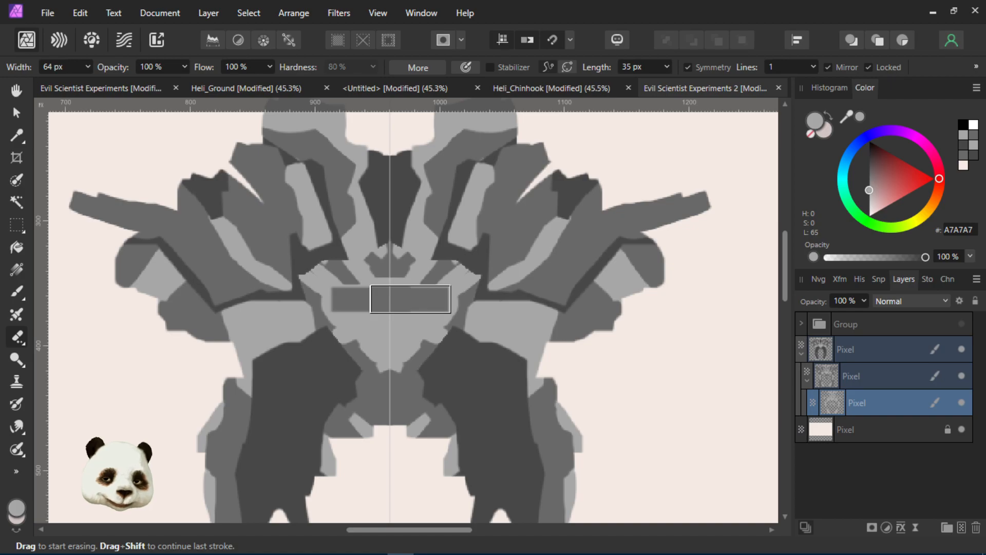
key(ctrl+z)
key(bracketleft)
key(bracketleft)
key(bracketleft)
key(bracketleft)
key(bracketleft)
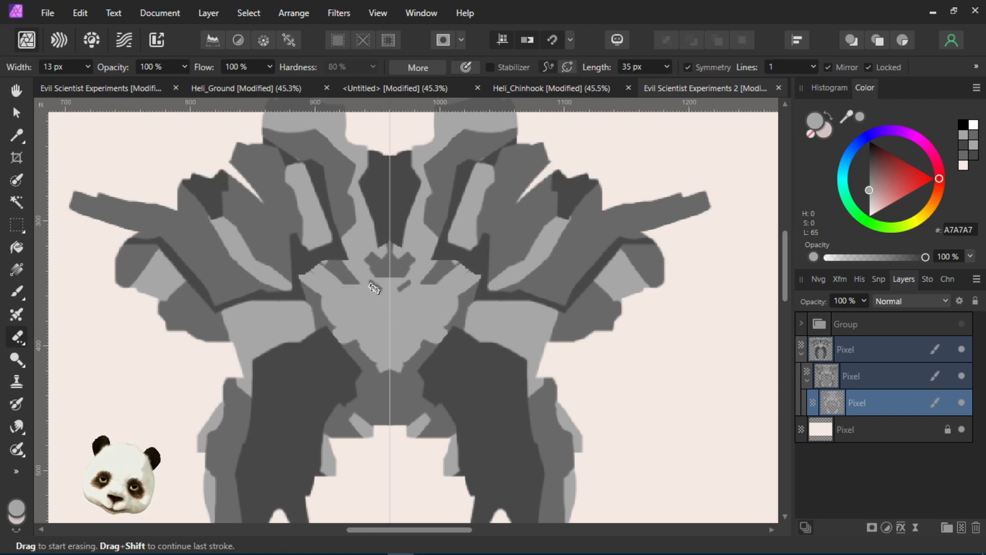
mouse_move(387, 314)
mouse_down()
mouse_move(367, 301)
mouse_move(361, 308)
mouse_move(389, 329)
mouse_move(410, 314)
mouse_move(418, 341)
mouse_move(408, 354)
mouse_move(403, 329)
mouse_move(409, 355)
mouse_up()
key(ctrl+z)
key(ctrl+z)
key(ctrl+z)
key(ctrl+z)
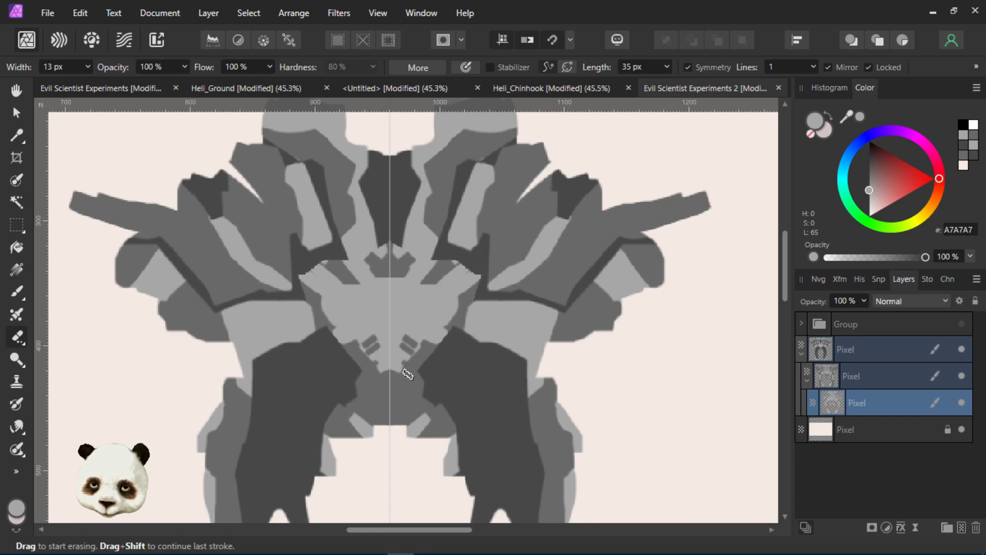
Erase mirrored notches along the tops of the two upper blocks and small cuts across the light gray arm panels
scroll(459, 380, down, 2)
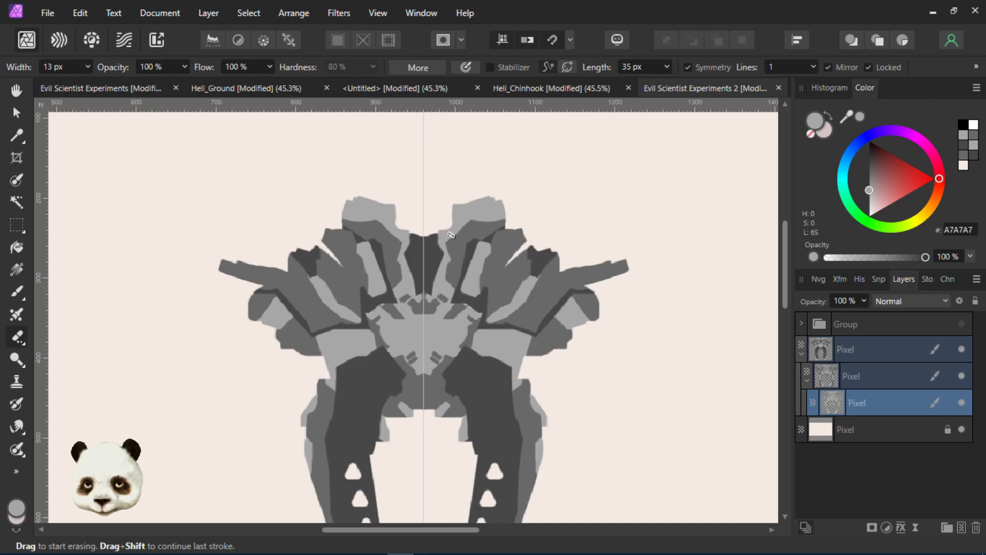
drag(472, 209, 474, 189)
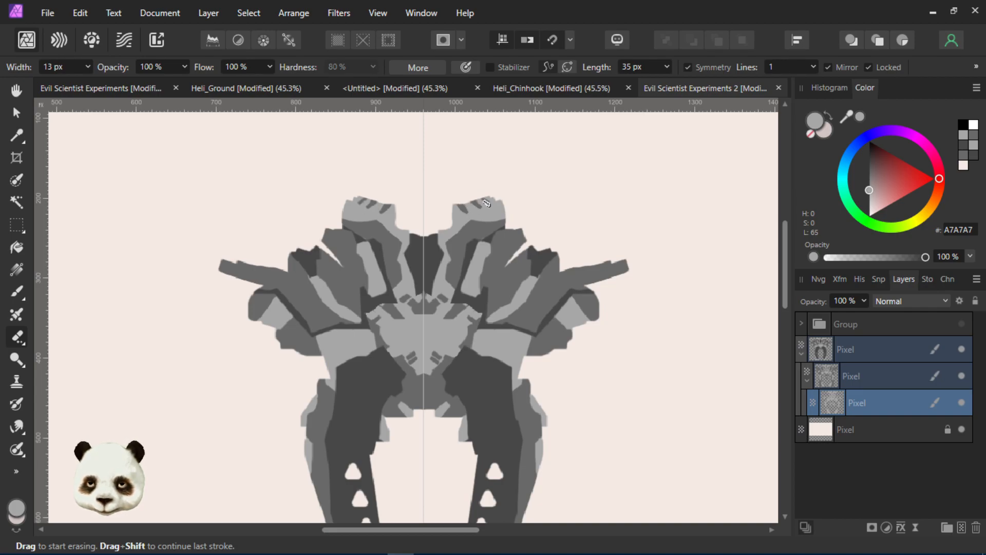
drag(475, 188, 472, 209)
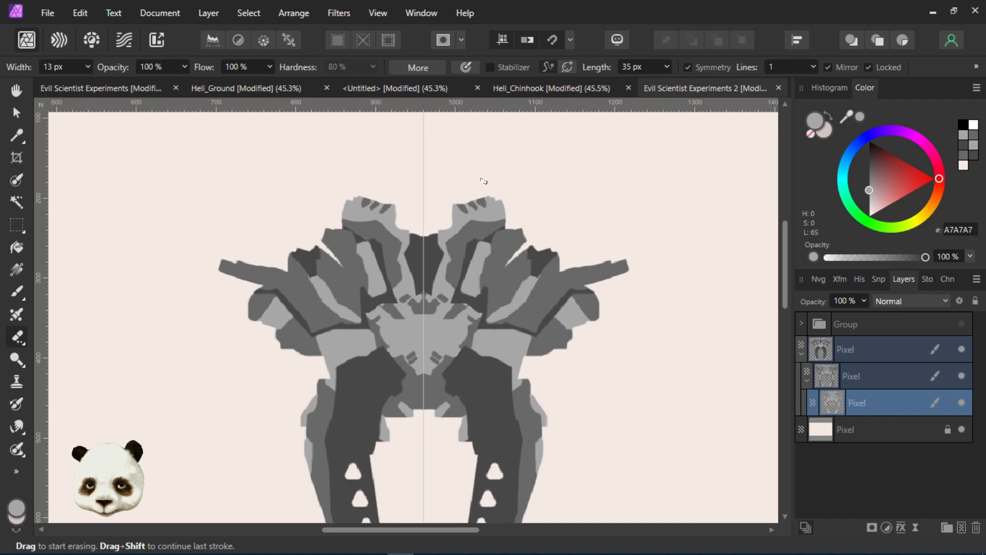
mouse_move(464, 199)
mouse_down()
mouse_move(473, 209)
mouse_move(492, 186)
mouse_up()
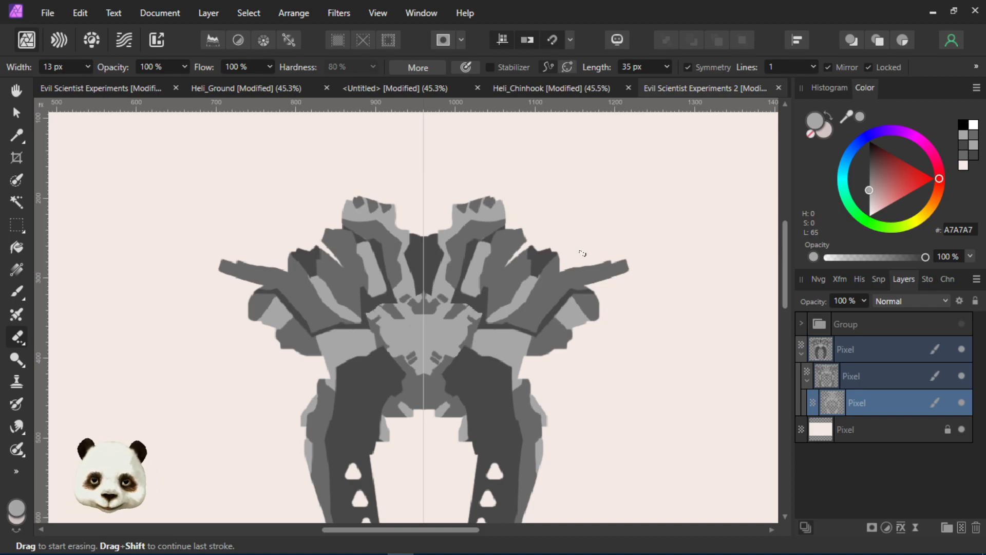
mouse_move(531, 293)
mouse_down()
mouse_move(523, 287)
mouse_move(525, 301)
mouse_up()
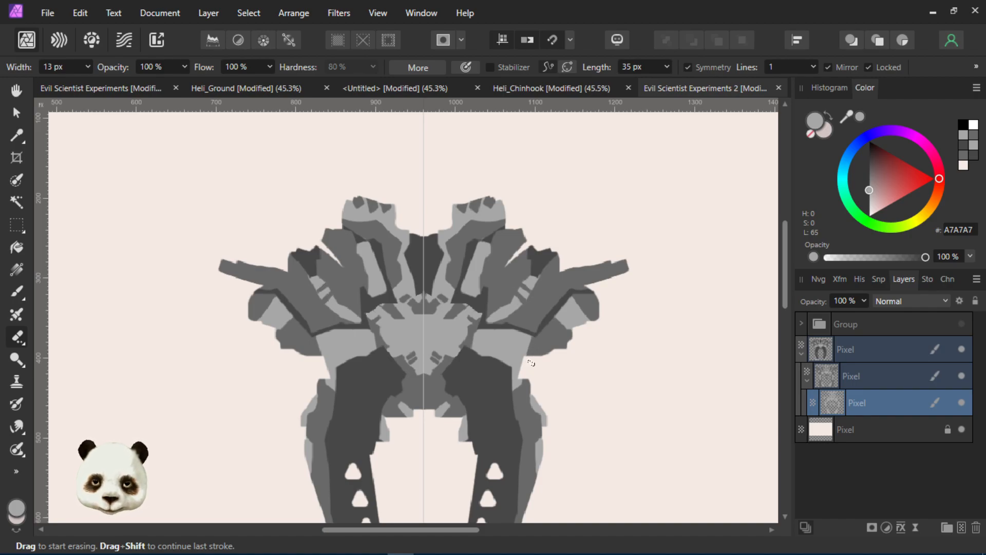
scroll(521, 390, down, 2)
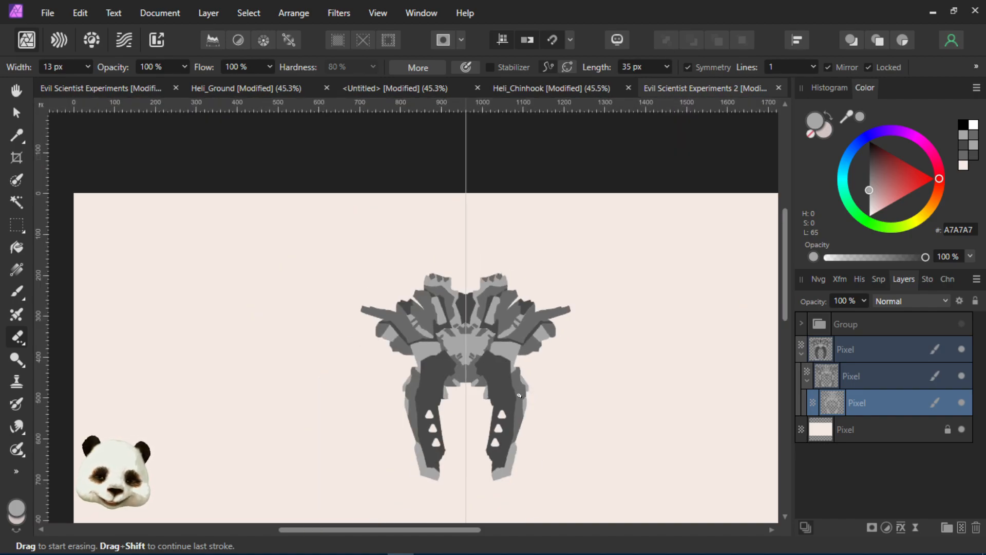
scroll(521, 388, up, 1)
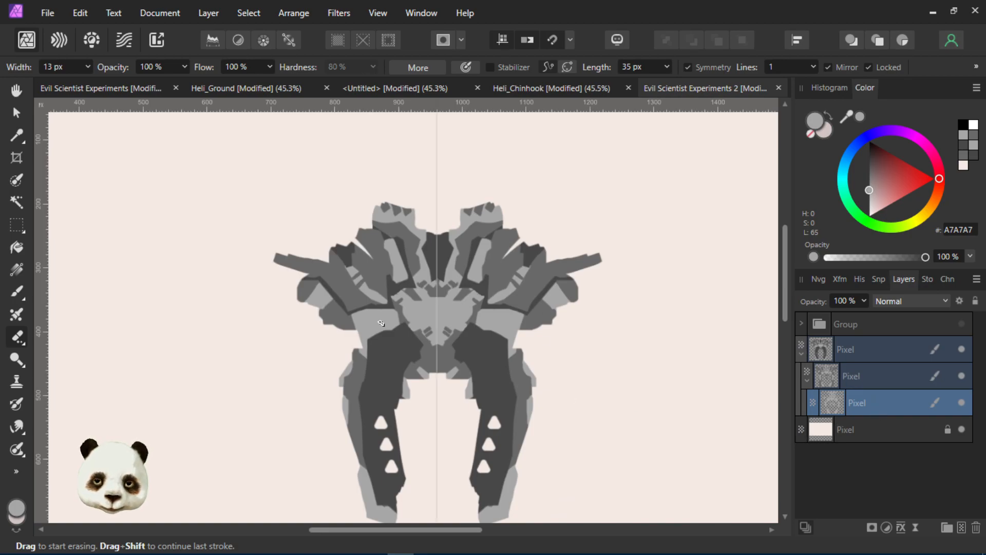
scroll(462, 385, down, 1)
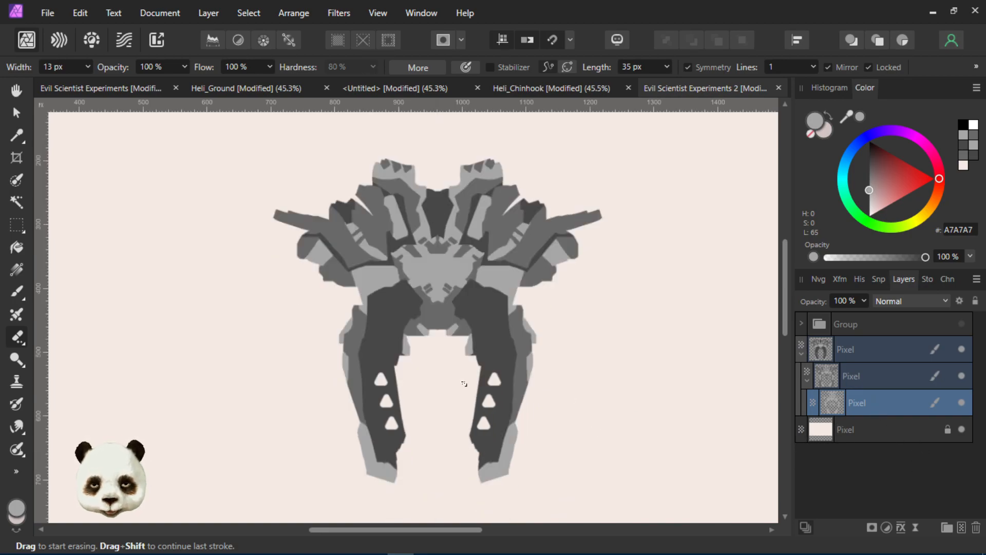
scroll(599, 376, down, 3)
scroll(579, 392, up, 2)
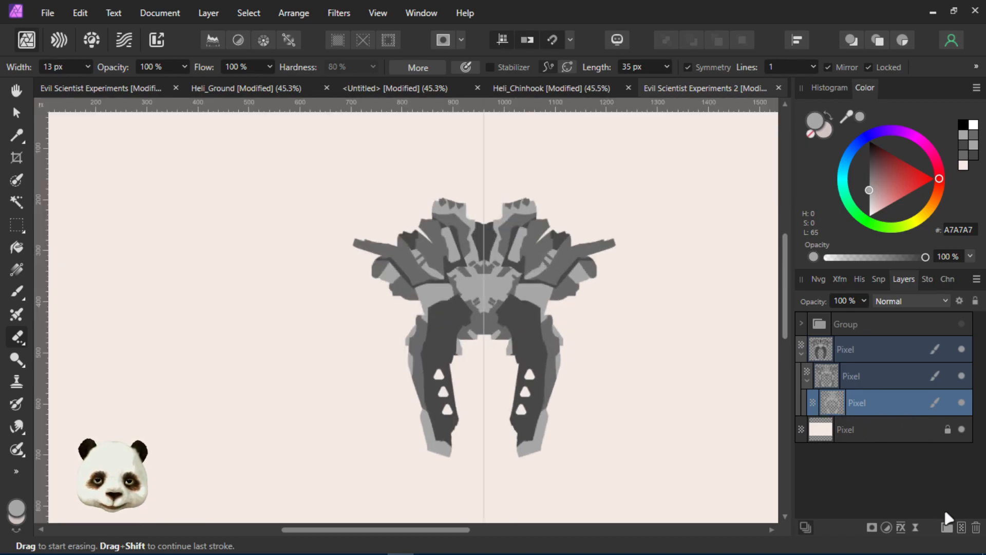
Add a new pixel layer clipped inside the light gray panel layer and turn off stroke symmetry
click(960, 527)
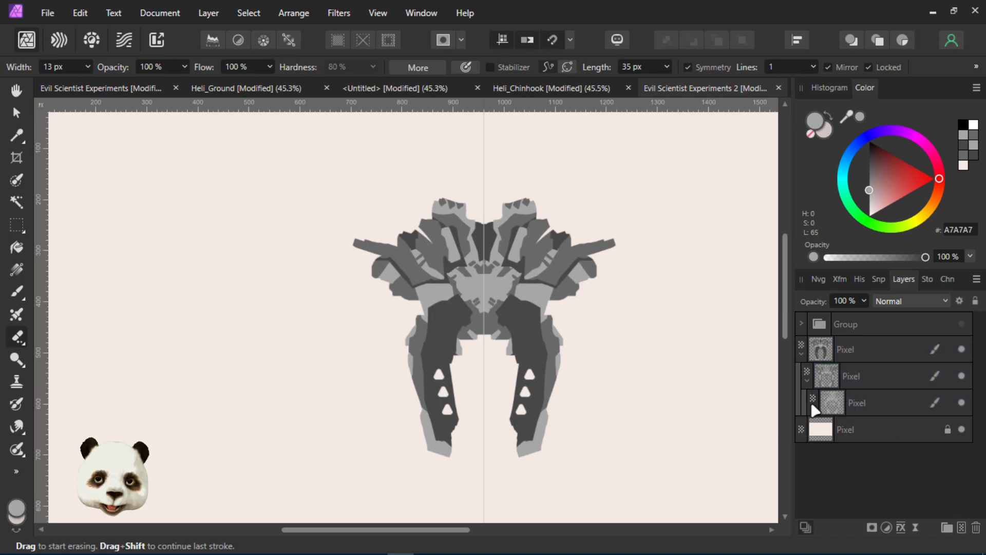
click(813, 406)
click(880, 427)
double_click(850, 428)
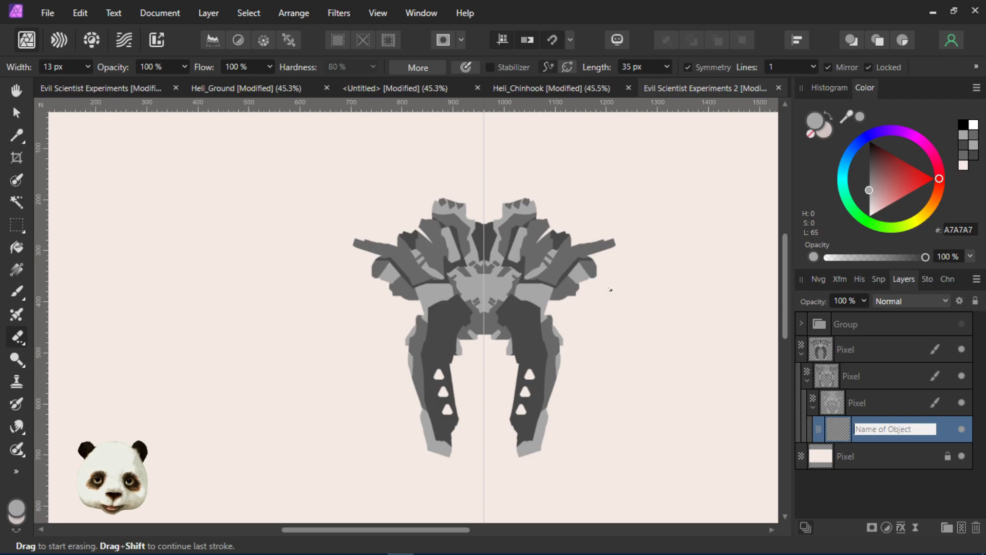
key(Escape)
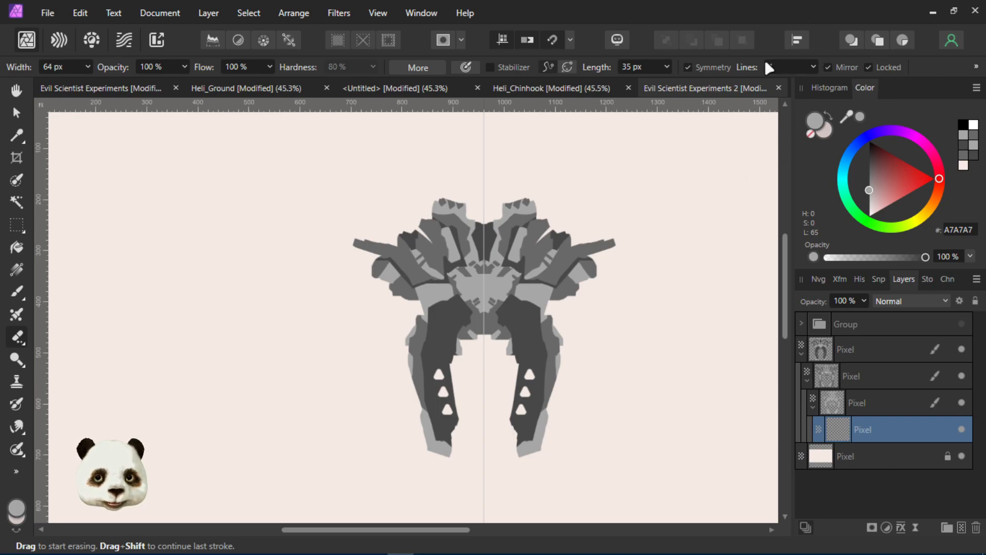
click(687, 67)
ctrl+scroll(540, 355, up, 2)
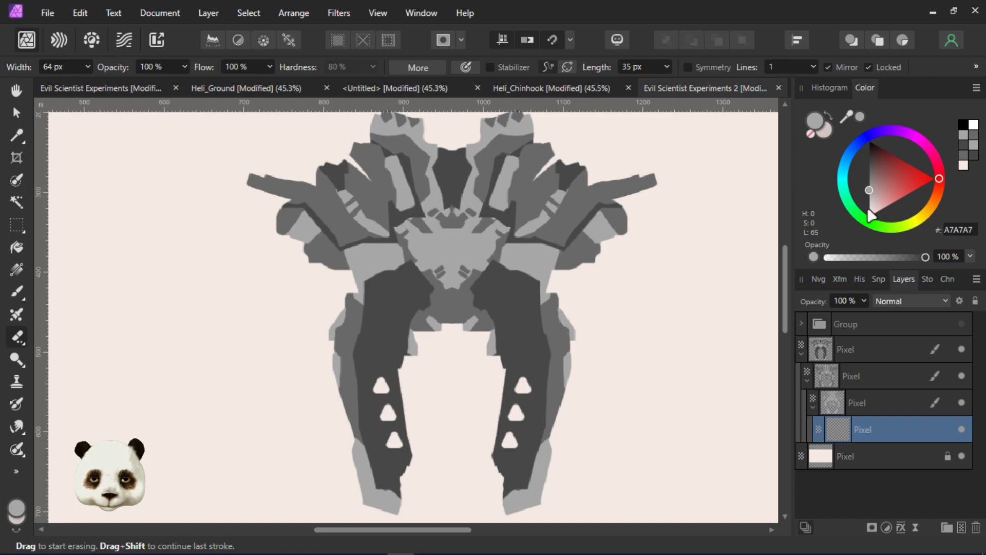
Paint dusty pink B49595 over the figure's right hip panel and right arm panel, undoing the trial strokes in lighter pink
drag(876, 189, 877, 198)
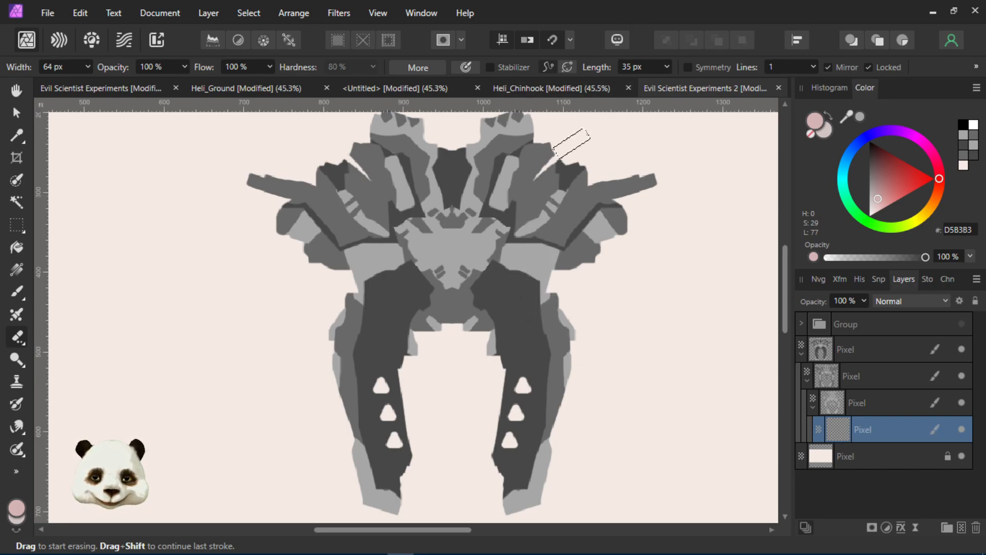
key(b)
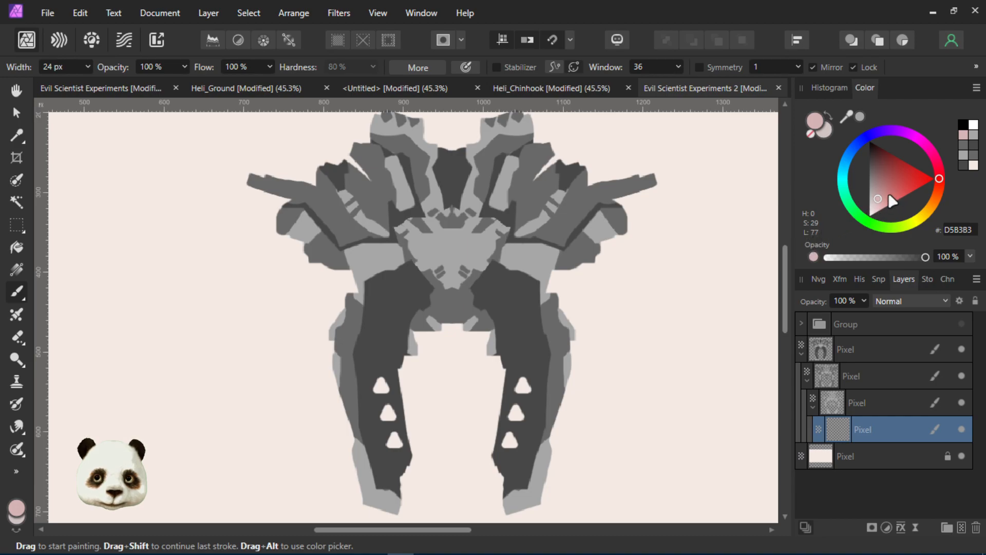
click(880, 200)
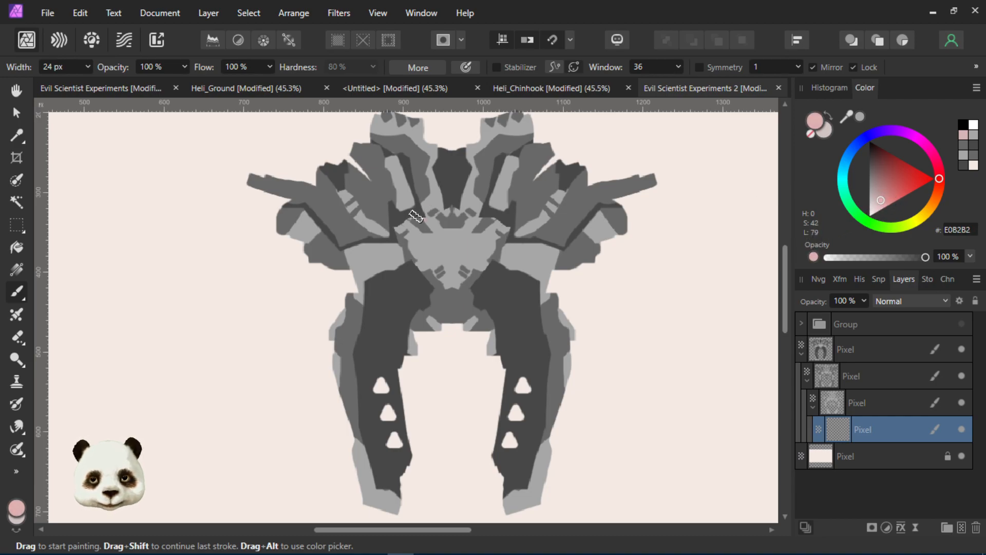
drag(526, 246, 523, 273)
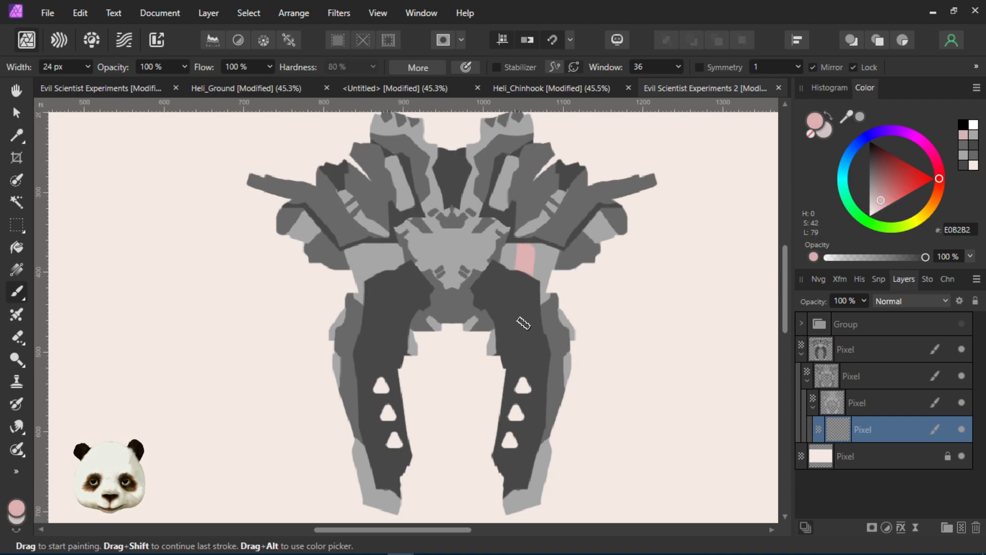
key(ctrl+z)
click(878, 189)
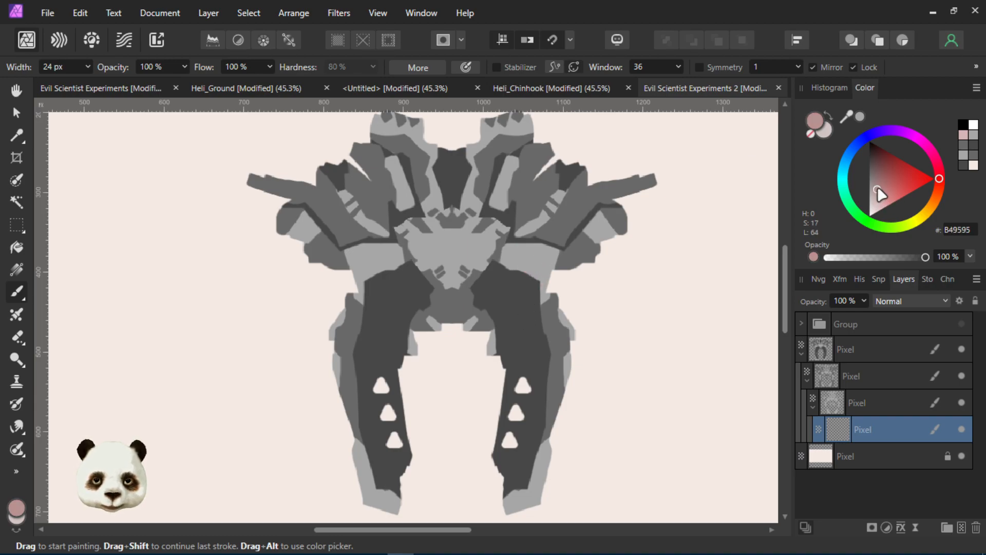
mouse_move(529, 246)
mouse_down()
mouse_move(538, 312)
mouse_move(522, 253)
mouse_move(532, 298)
mouse_move(534, 253)
mouse_move(523, 304)
mouse_move(543, 243)
mouse_move(547, 271)
mouse_move(553, 251)
mouse_up()
key(ctrl+z)
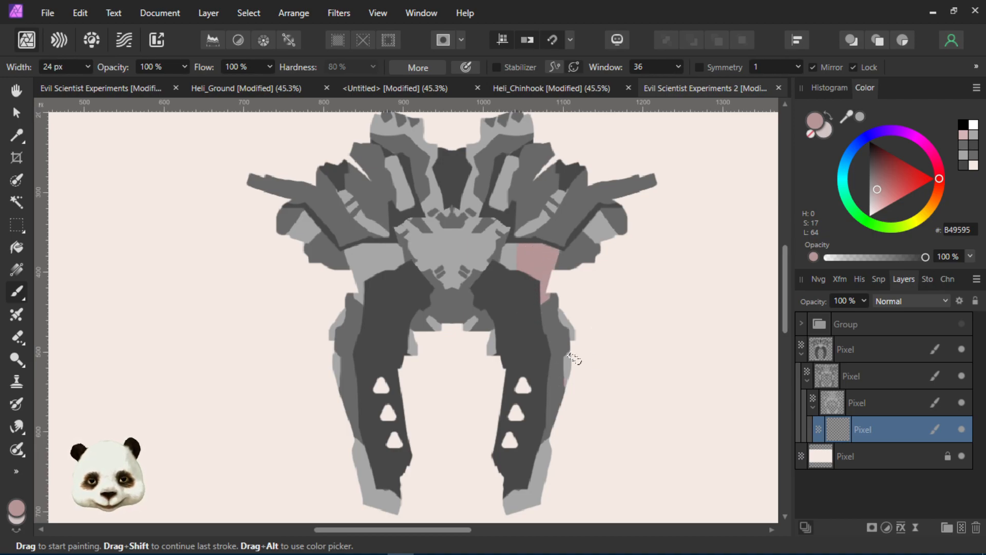
scroll(569, 373, down, 3)
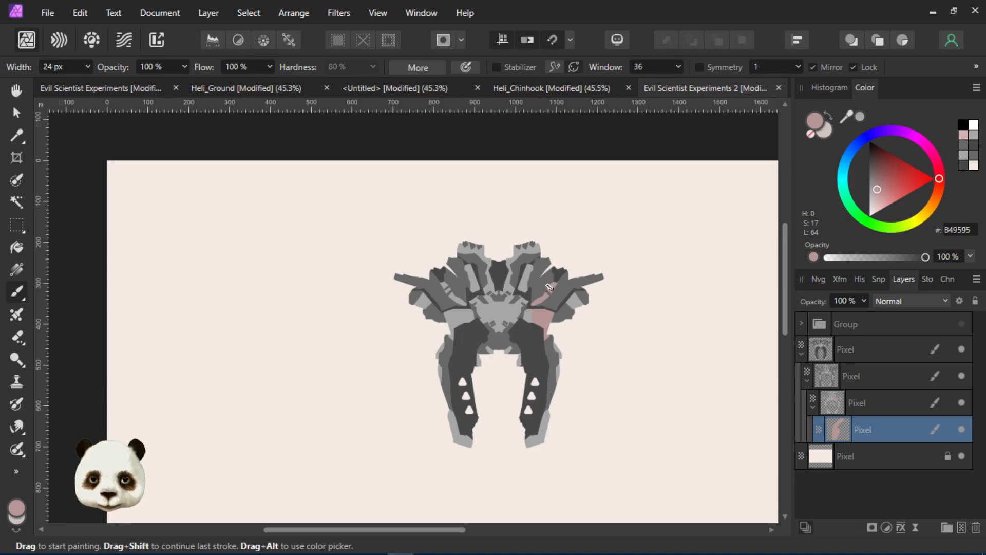
Add a new pixel layer above the light gray panel layer and set up a 601 px brush in reddish gray 837777
click(863, 398)
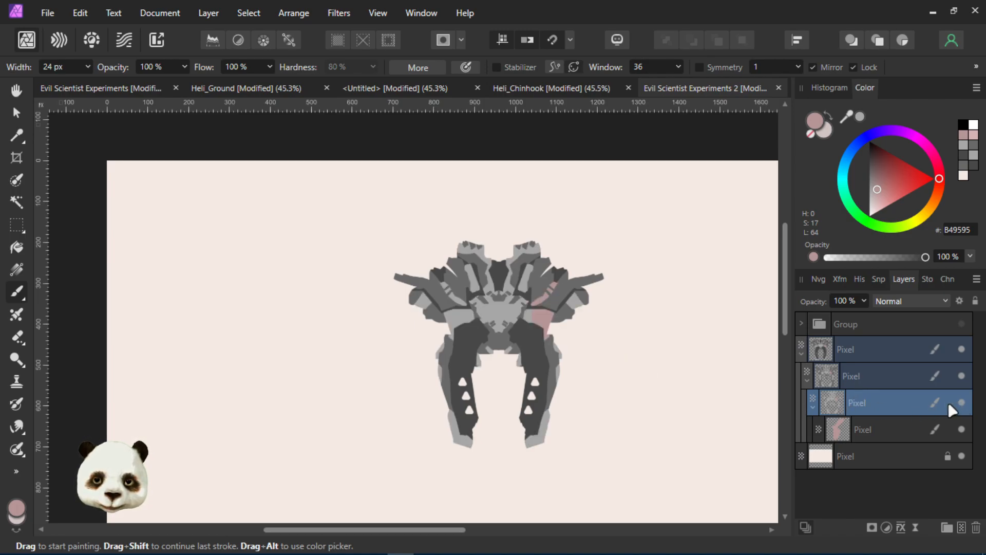
click(960, 526)
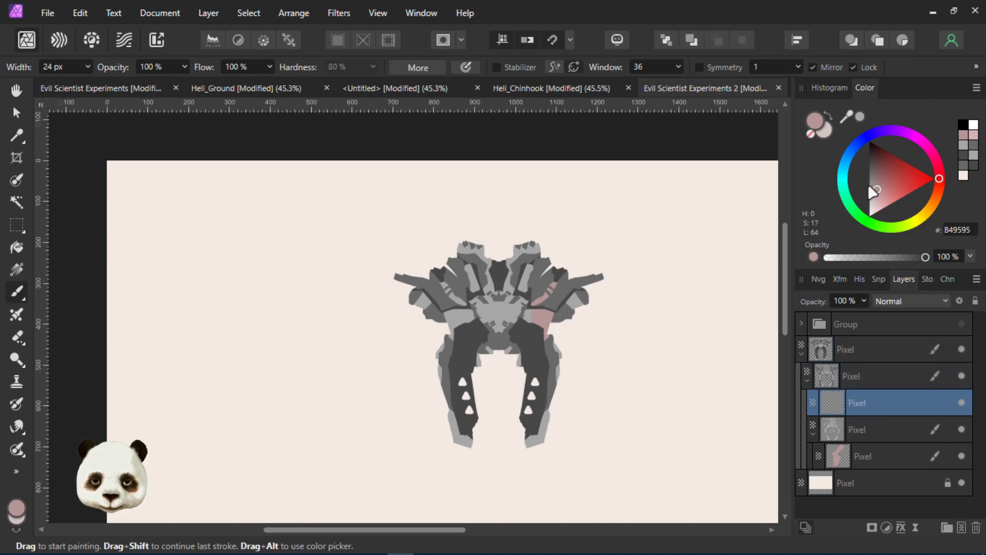
drag(876, 185, 871, 178)
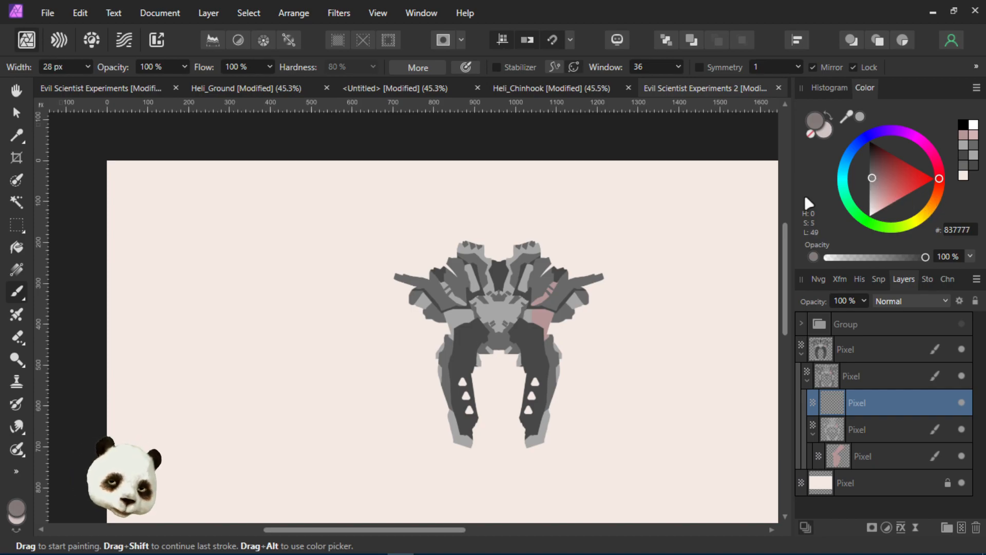
key(bracketright)
key(bracketright)
key(bracketright)
key(bracketright)
key(bracketright)
key(bracketright)
key(bracketright)
key(bracketright)
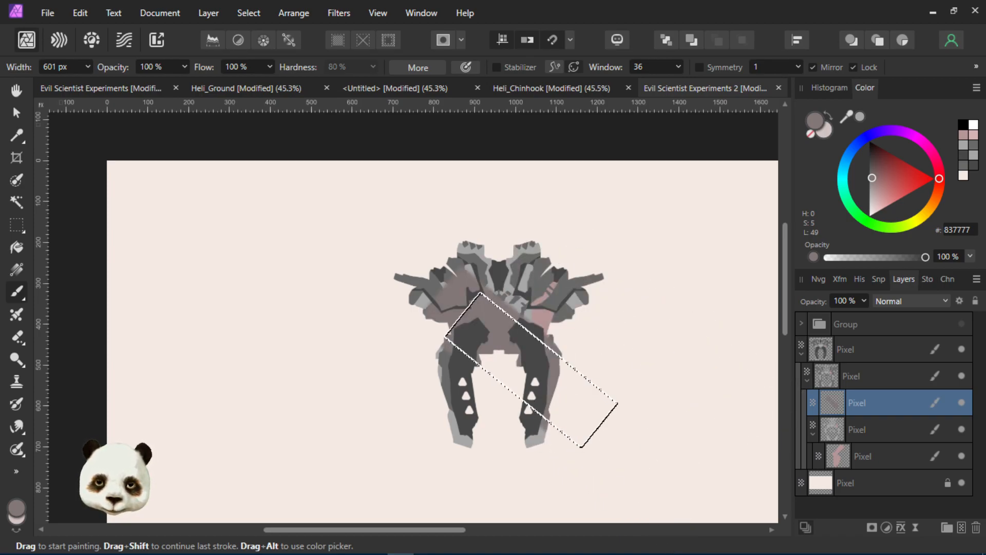
Move the new layer beneath the light gray panel layer and shade the figure's right half, undoing misplaced strokes and the one over the left half
mouse_move(873, 437)
mouse_down()
mouse_move(883, 403)
mouse_move(855, 399)
mouse_up()
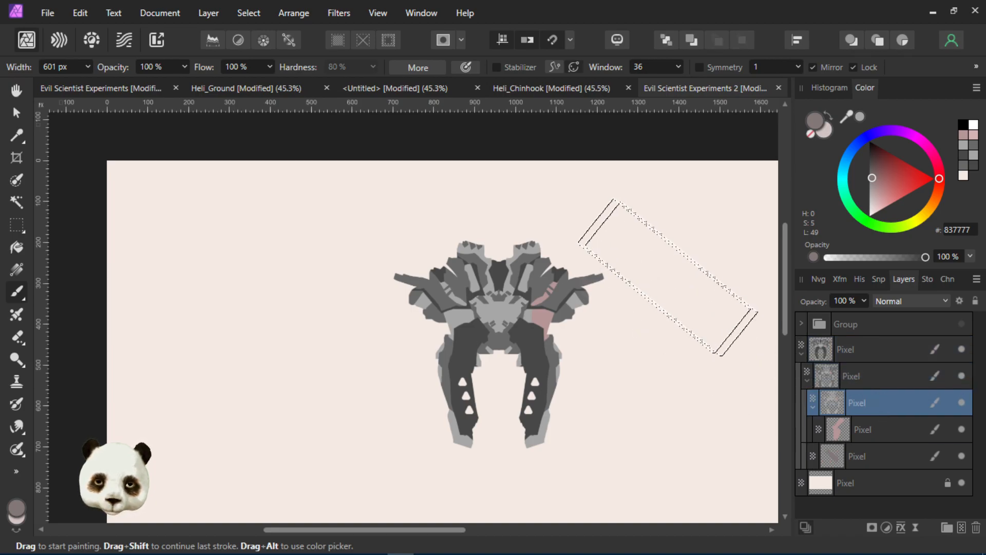
mouse_move(577, 275)
mouse_down()
mouse_move(617, 396)
mouse_move(628, 351)
mouse_up()
key(ctrl+z)
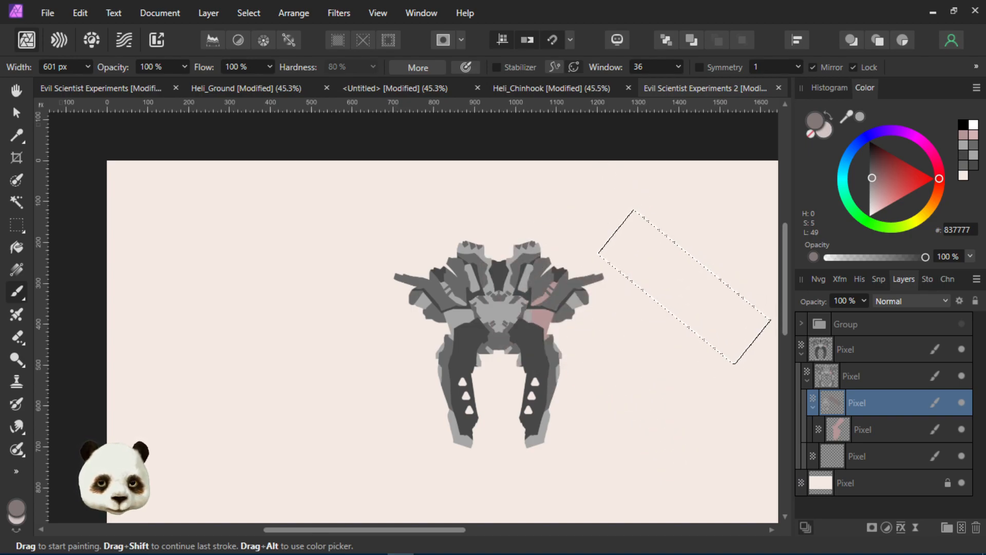
click(836, 462)
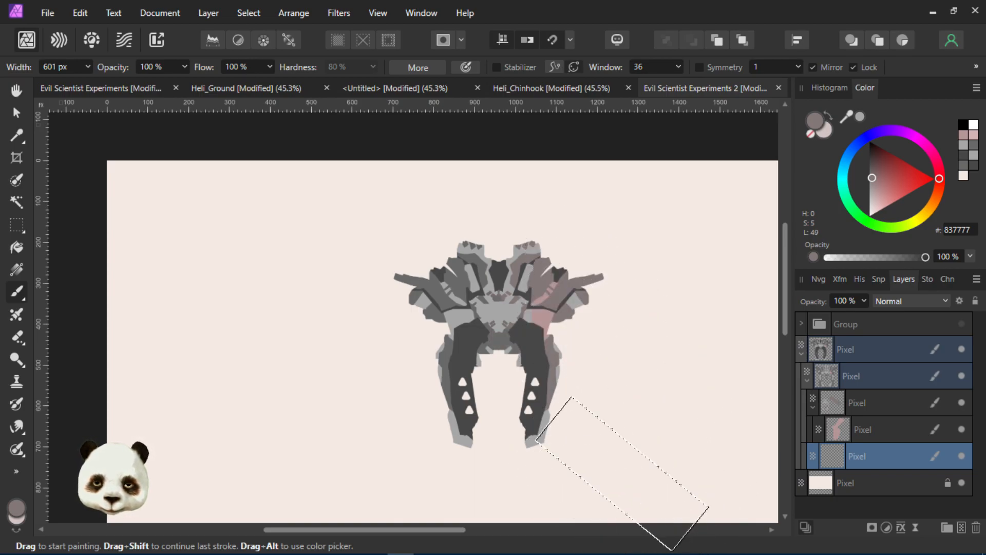
scroll(622, 473, up, 2)
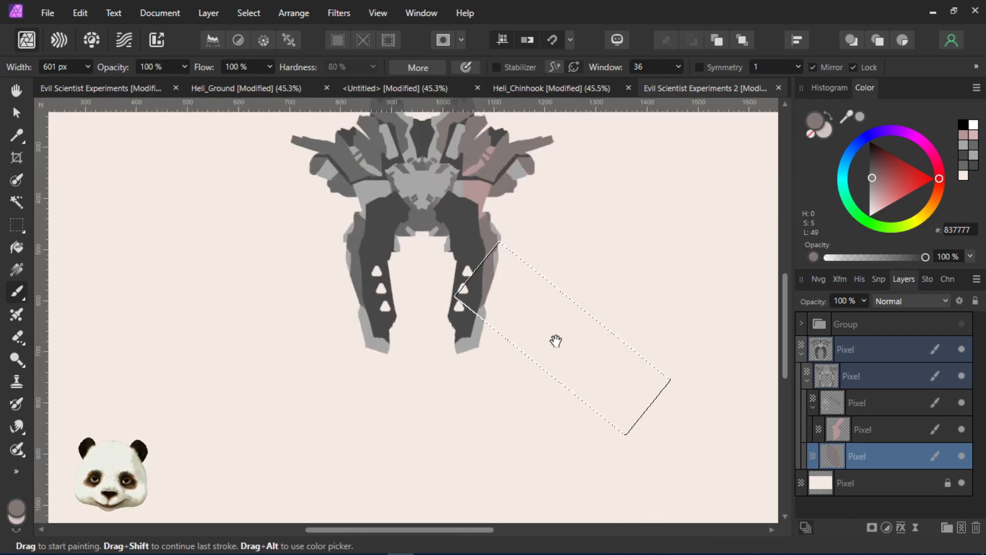
scroll(419, 401, up, 2)
scroll(406, 288, up, 2)
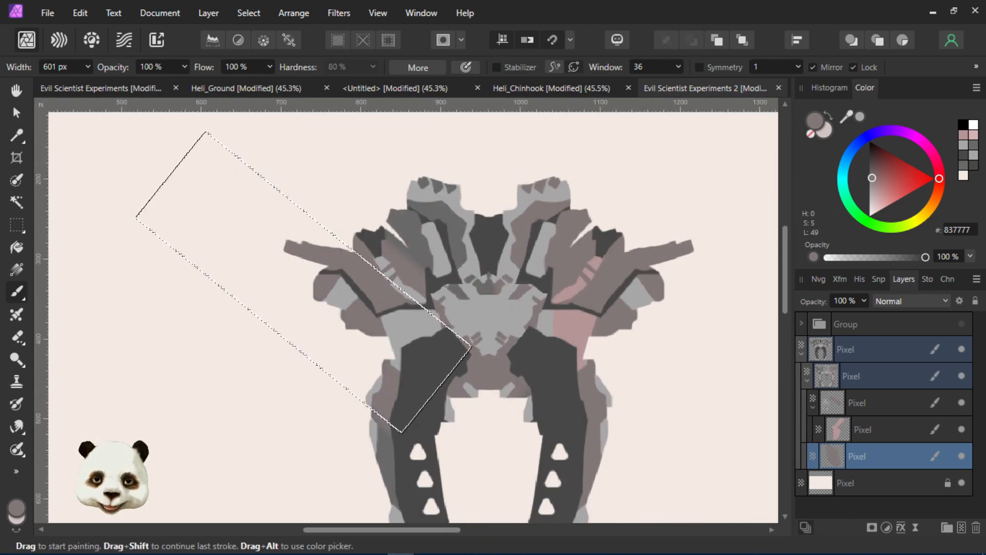
key(ctrl+z)
Erase the reddish shading from the lower plates of the figure's right arm with a 64 px eraser
key(e)
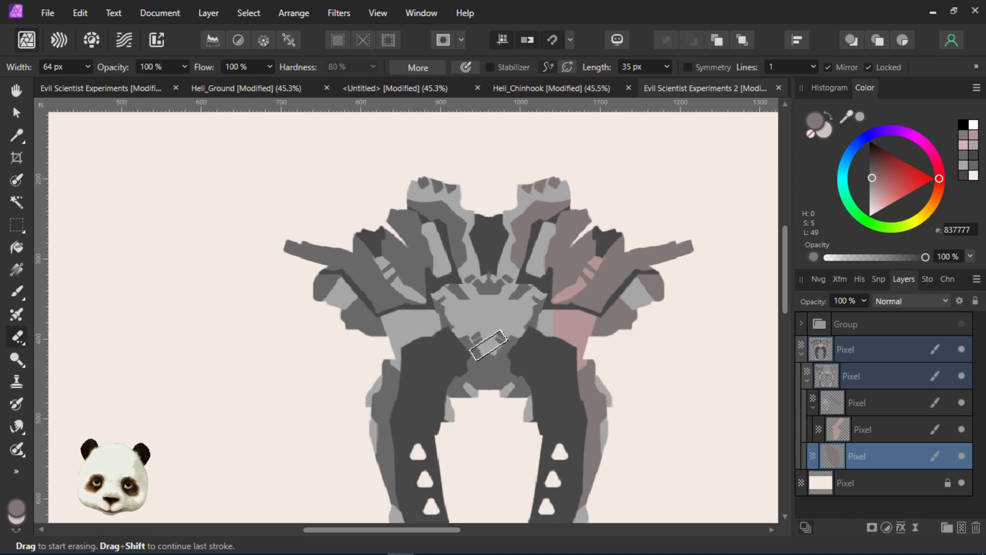
drag(516, 420, 428, 327)
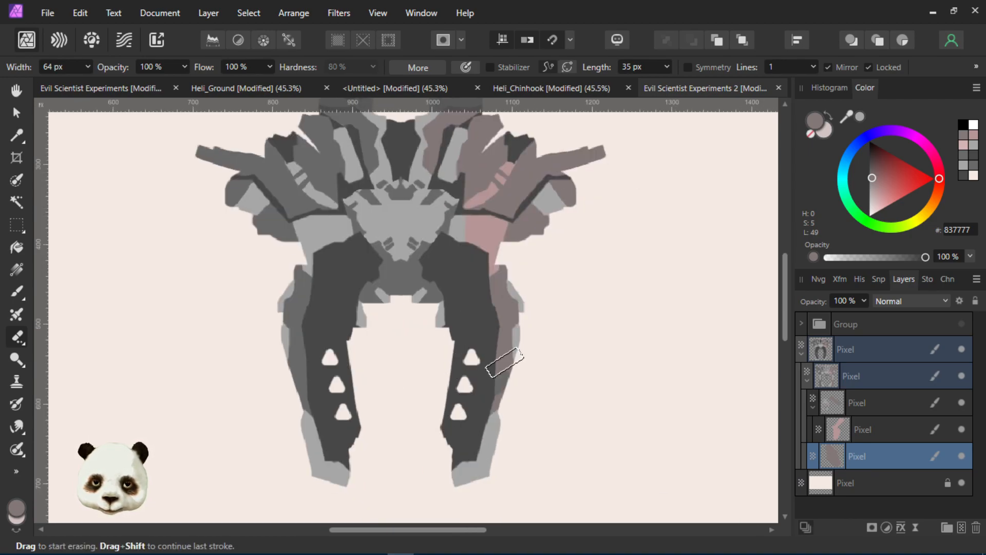
drag(586, 185, 548, 267)
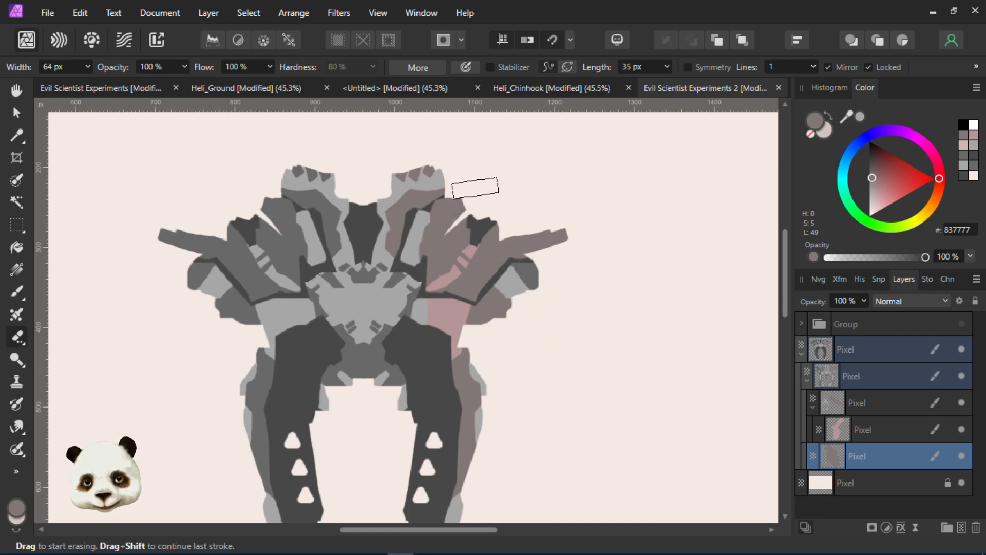
mouse_move(506, 302)
mouse_down()
mouse_move(521, 283)
mouse_move(496, 318)
mouse_up()
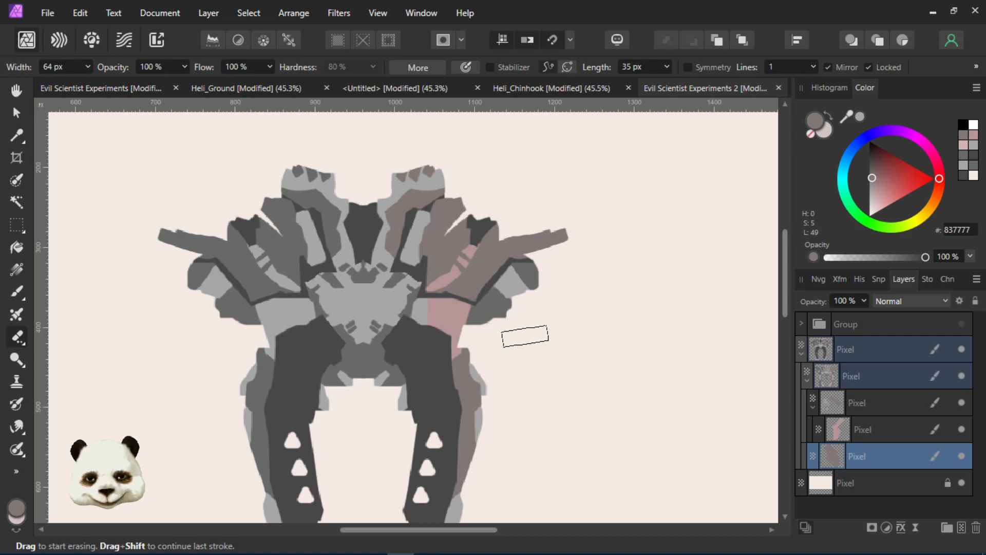
scroll(523, 324, down, 5)
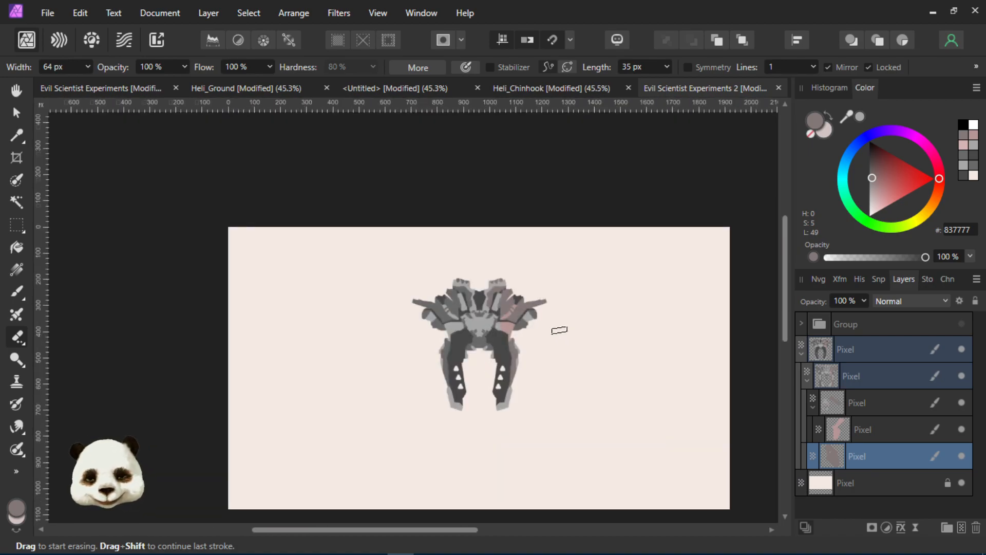
scroll(559, 330, up, 3)
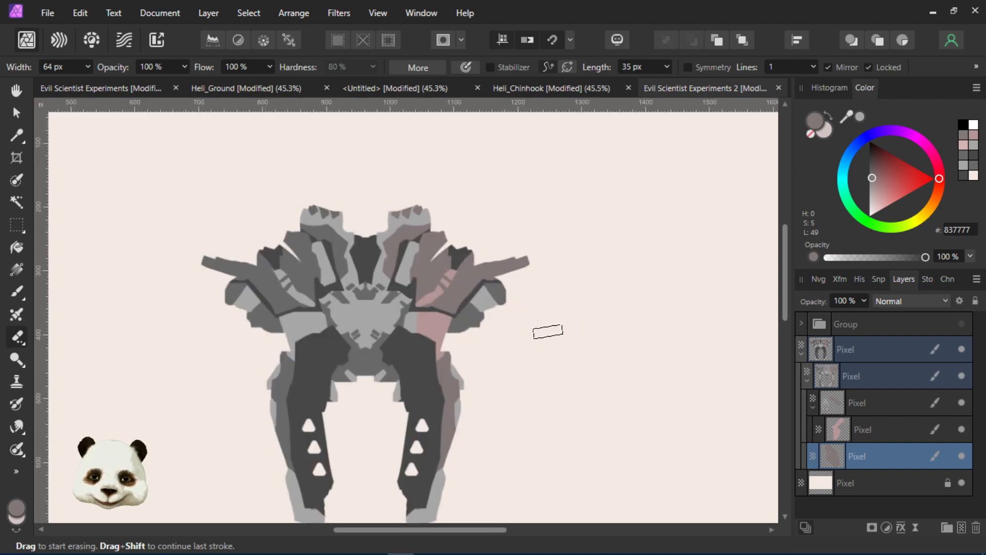
scroll(476, 375, up, 2)
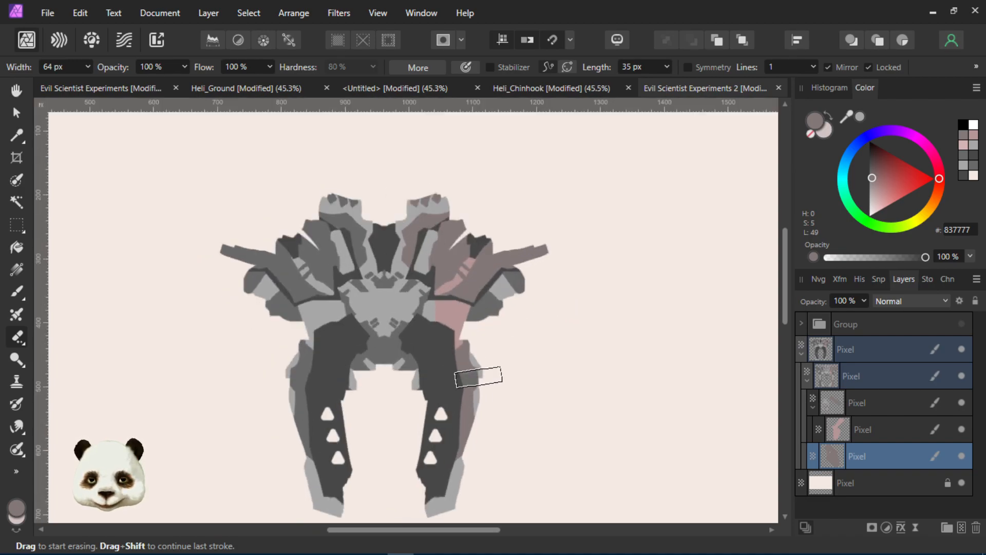
scroll(539, 385, down, 1)
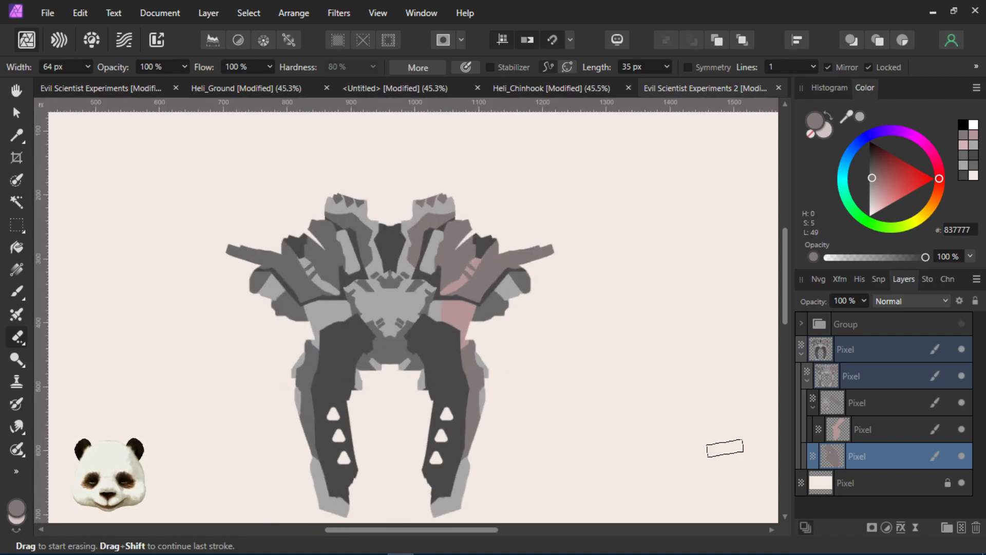
Add a new pixel layer above the mid-gray panel layer, undoing the oversized reddish stroke across the figure's upper right half
click(884, 371)
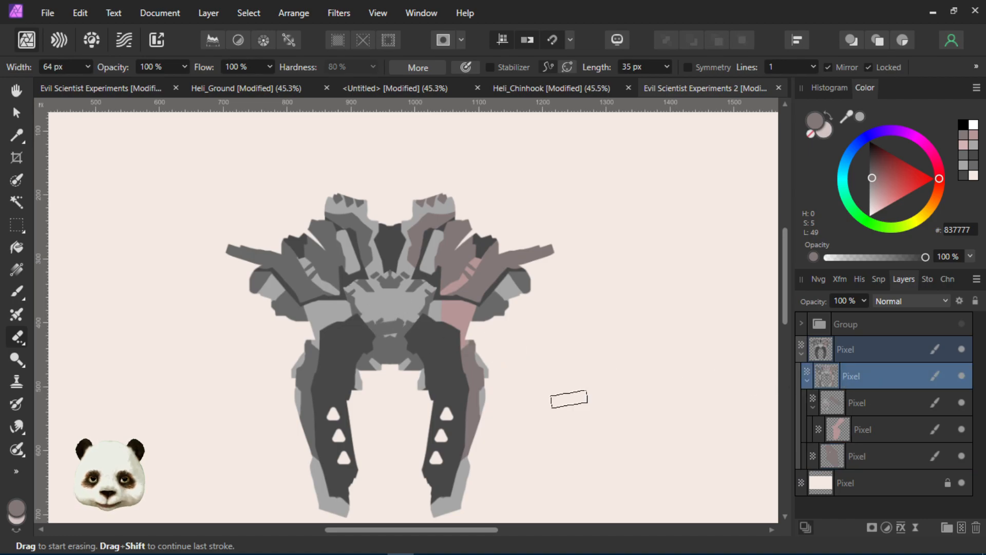
click(961, 527)
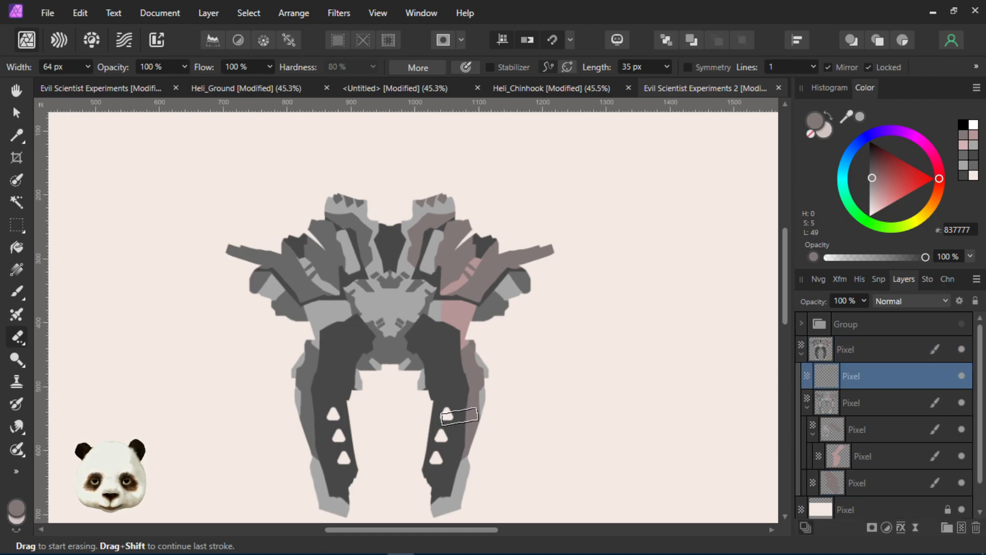
scroll(272, 323, up, 3)
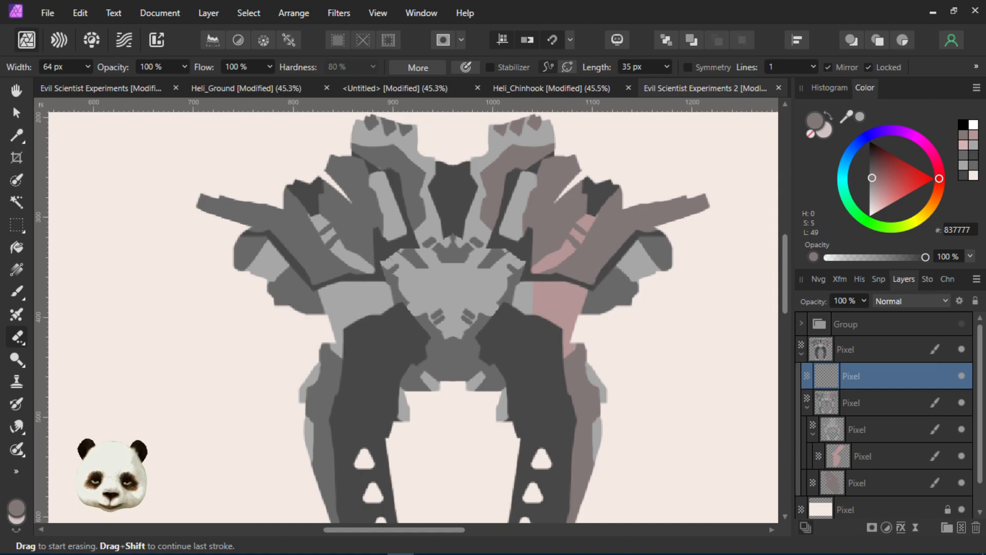
key(b)
drag(441, 286, 638, 220)
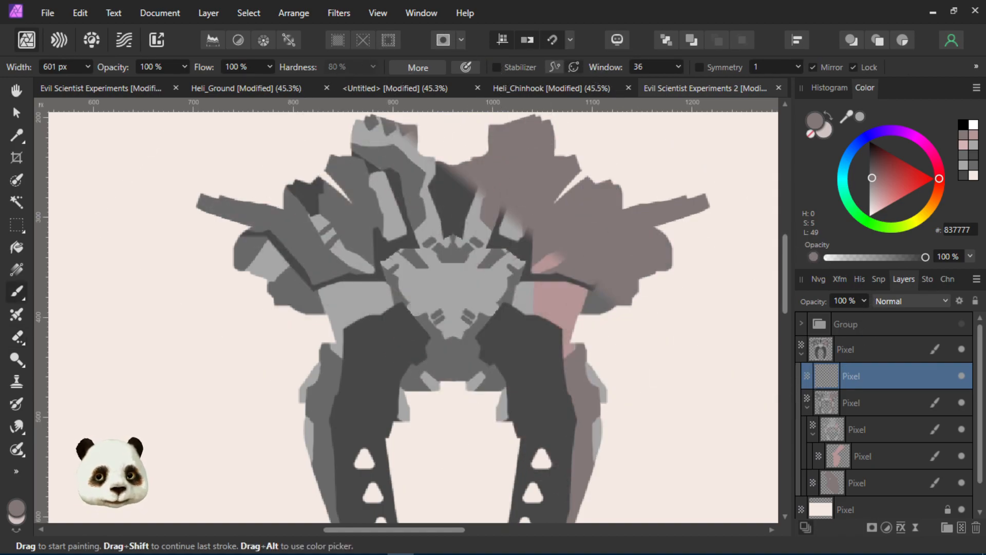
key(ctrl+z)
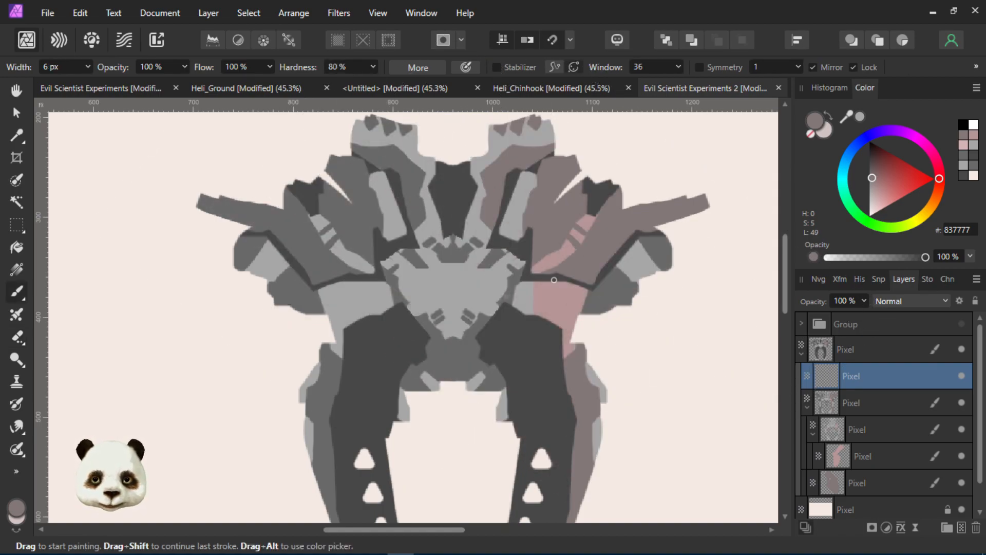
Set up a 3 px brush in pale pinkish gray E6DDDD and undo the trial dabs on the figure's left hip plate
mouse_move(877, 189)
mouse_down()
mouse_move(872, 215)
mouse_move(871, 207)
mouse_up()
scroll(325, 279, up, 2)
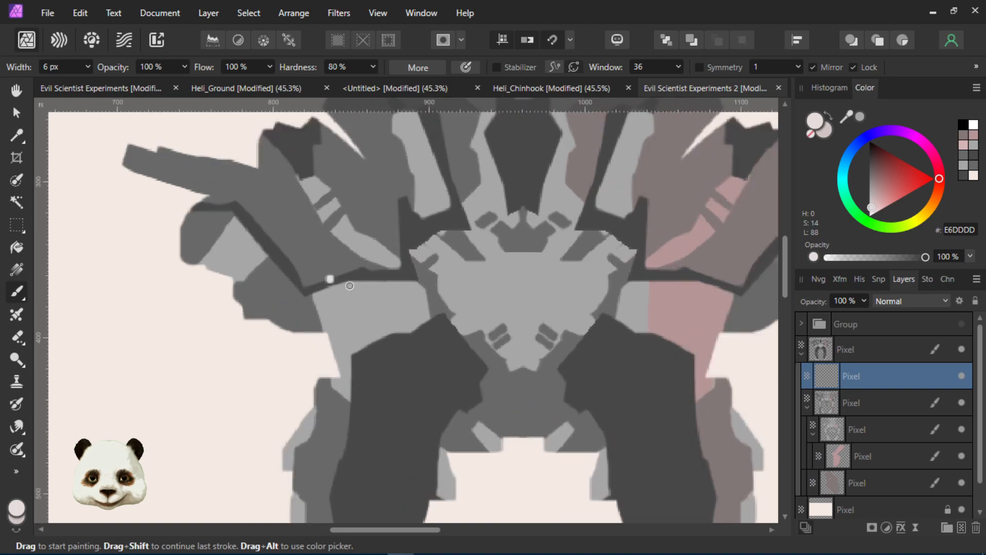
key(bracketleft)
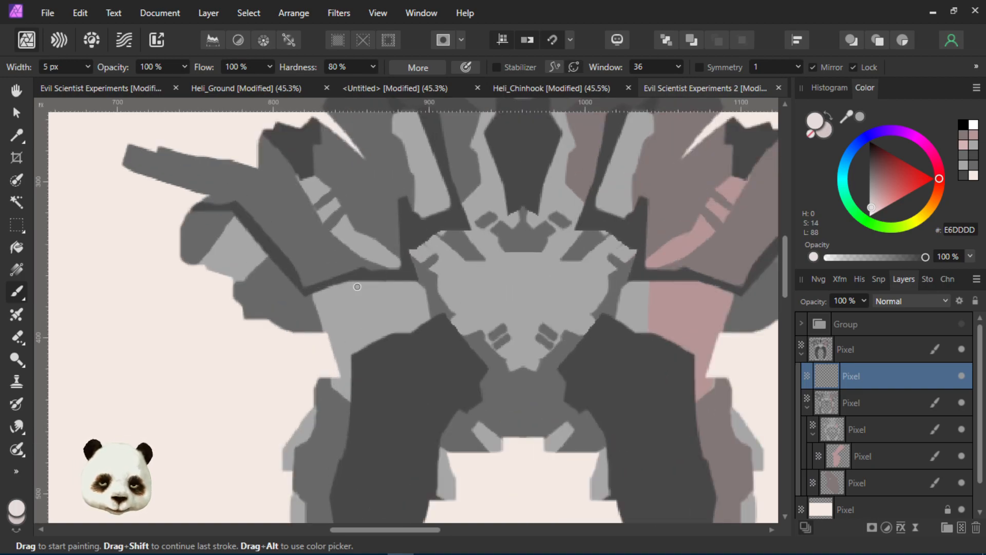
key(bracketleft)
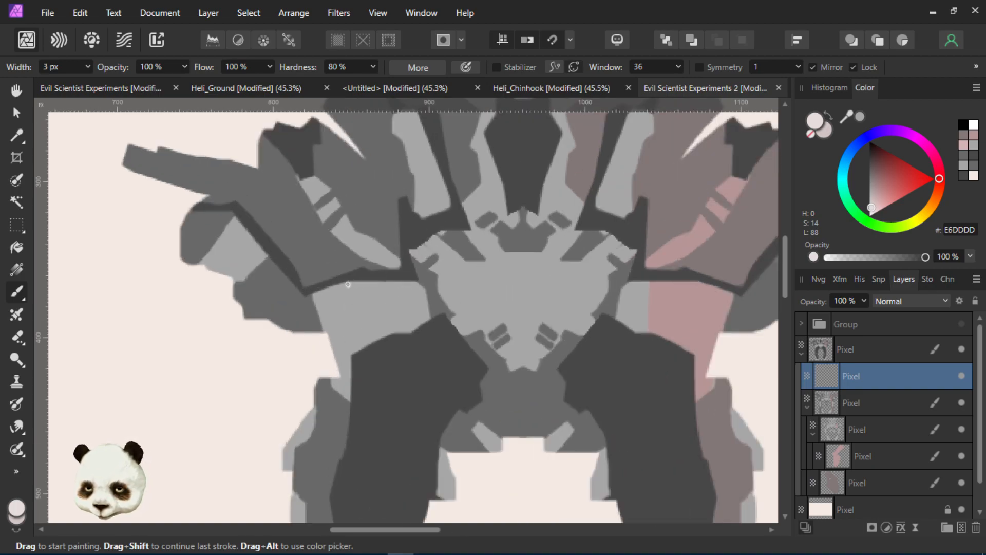
click(352, 285)
click(404, 303)
key(ctrl+z)
key(ctrl+z)
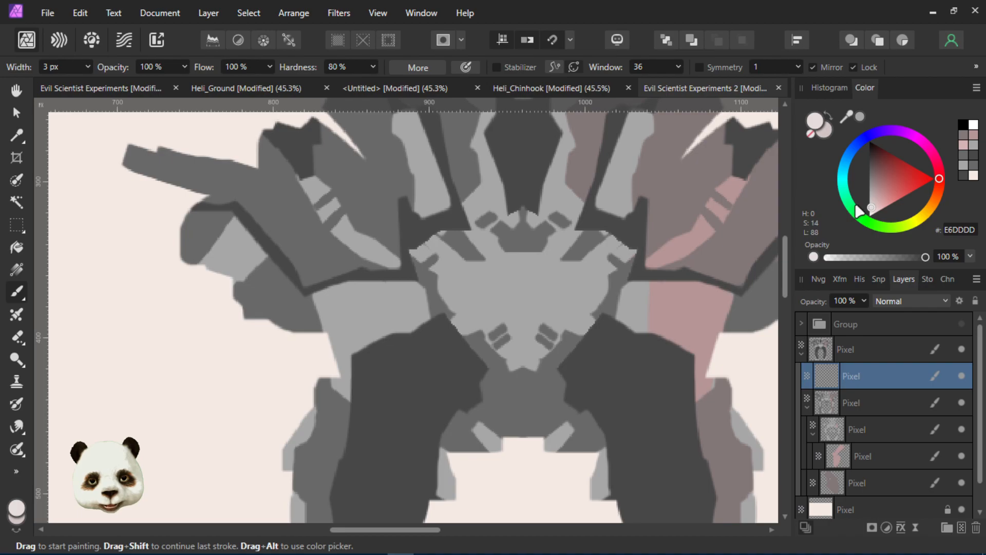
Change the brush color to light gray DBDBDB and dab a highlight on the left hip plate's upper edge, undoing the stray stroke below it
click(855, 203)
drag(886, 143, 846, 149)
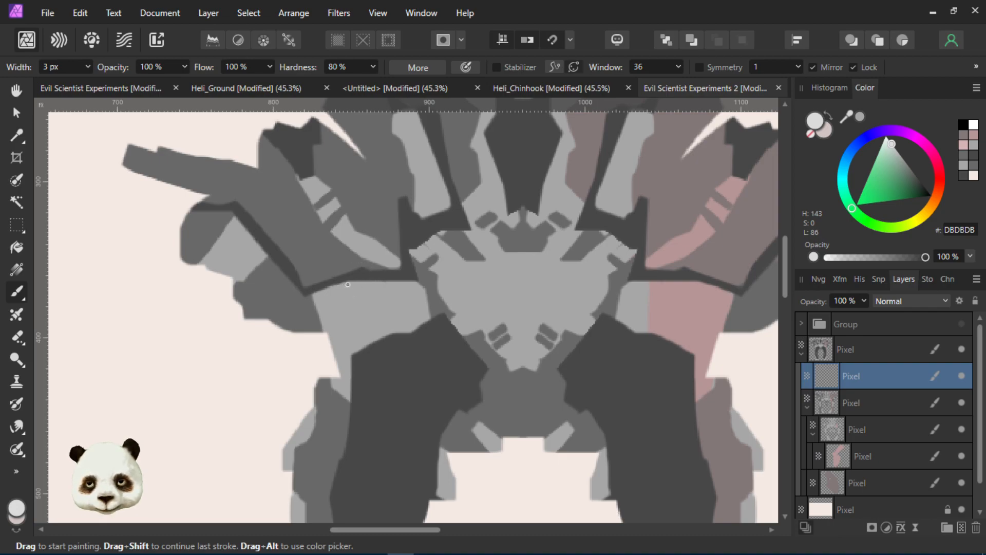
drag(359, 299, 362, 298)
key(ctrl+z)
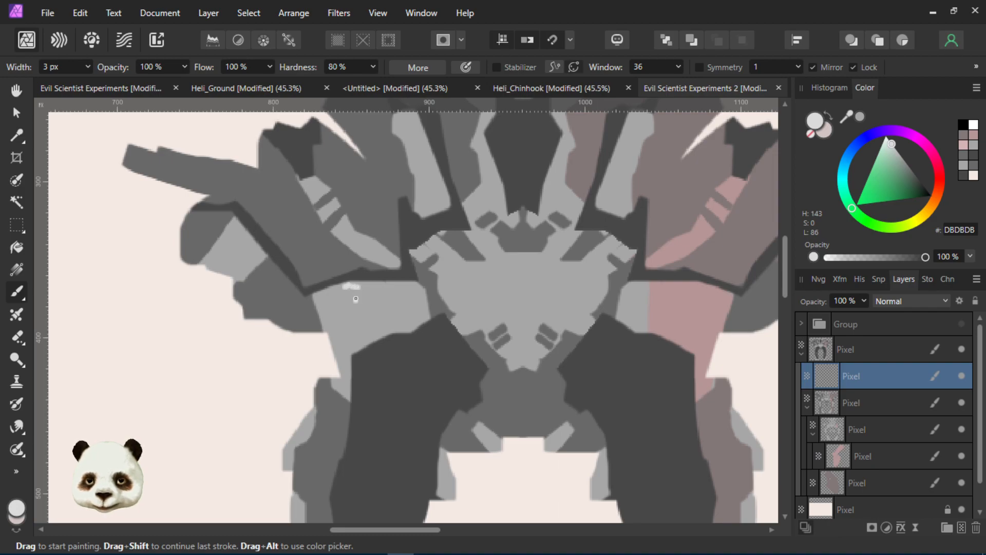
Reduce the Smudge brush to 7 px and soften the pale highlight on the left hip plate's upper edge
key(r)
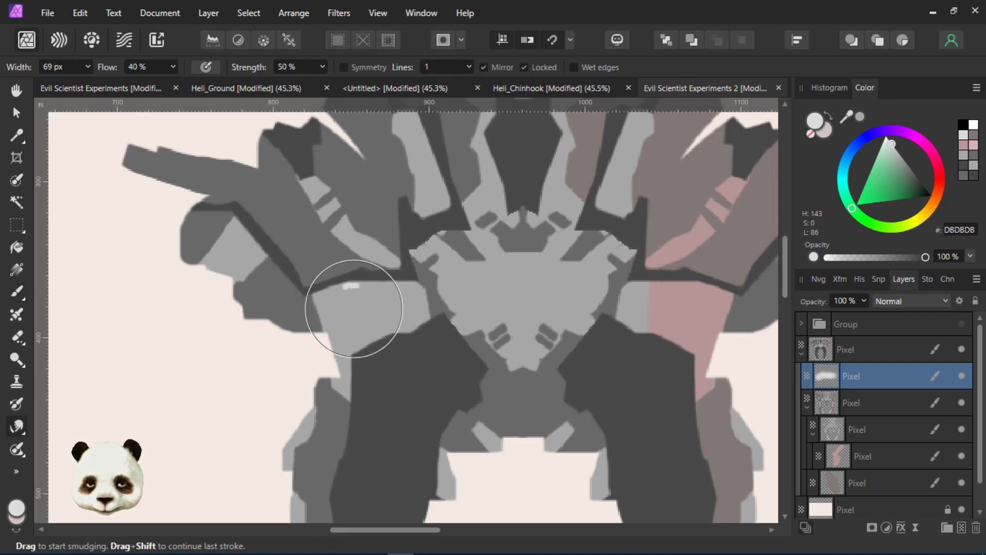
key(bracketleft)
key(bracketleft)
key(bracketleft)
key(bracketleft)
key(bracketleft)
key(bracketleft)
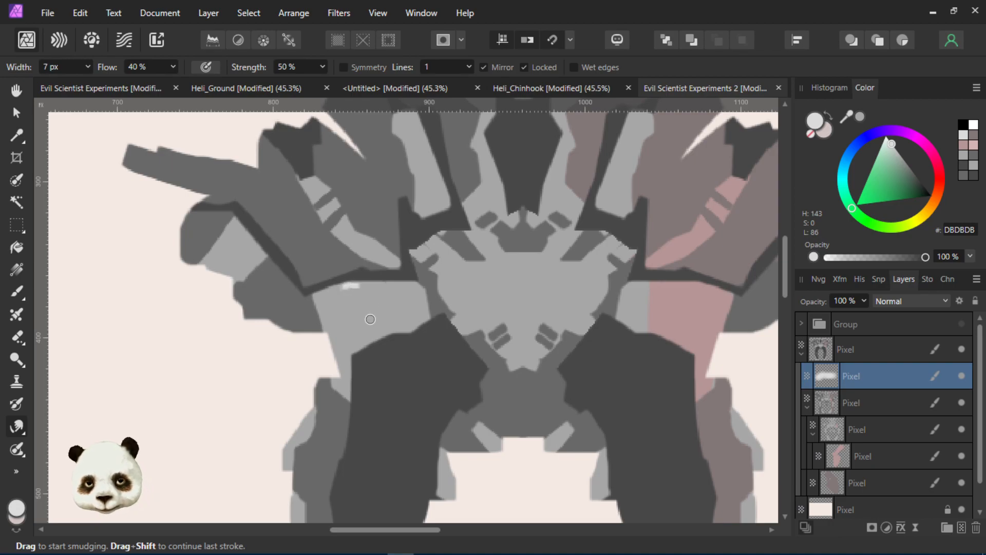
scroll(365, 367, down, 5)
scroll(365, 367, up, 2)
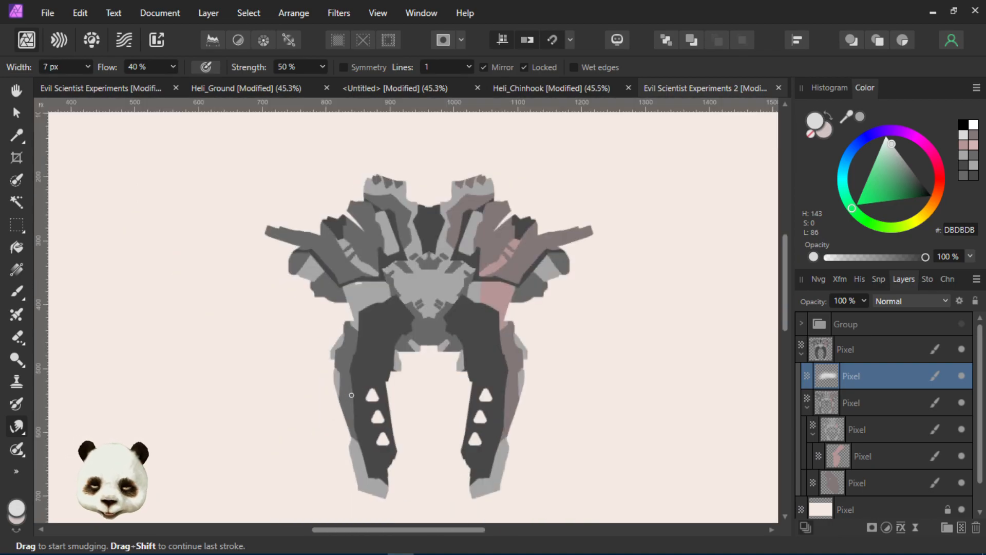
Paint small light gray highlights at the lower edge of the left hip plate with the 3 px Paint Brush
key(b)
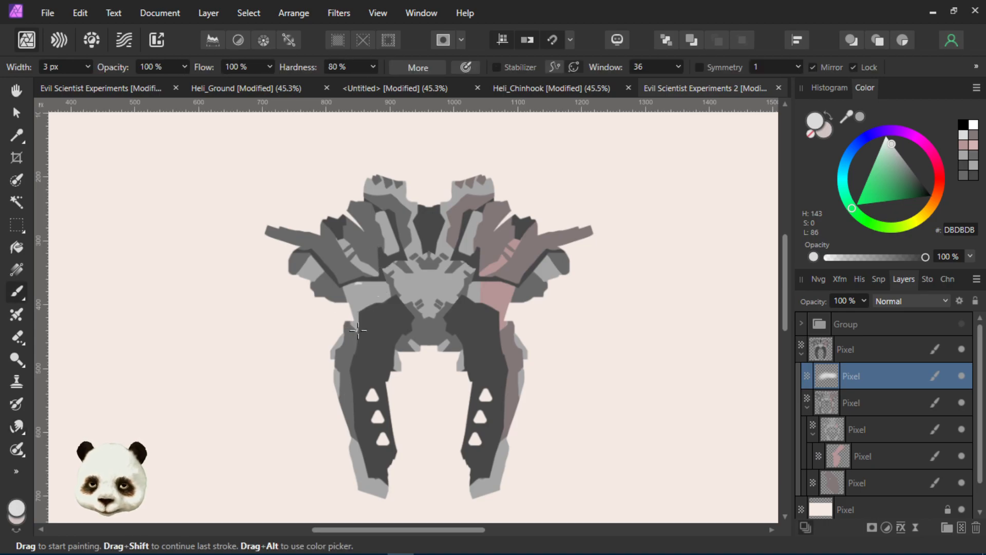
scroll(358, 330, up, 3)
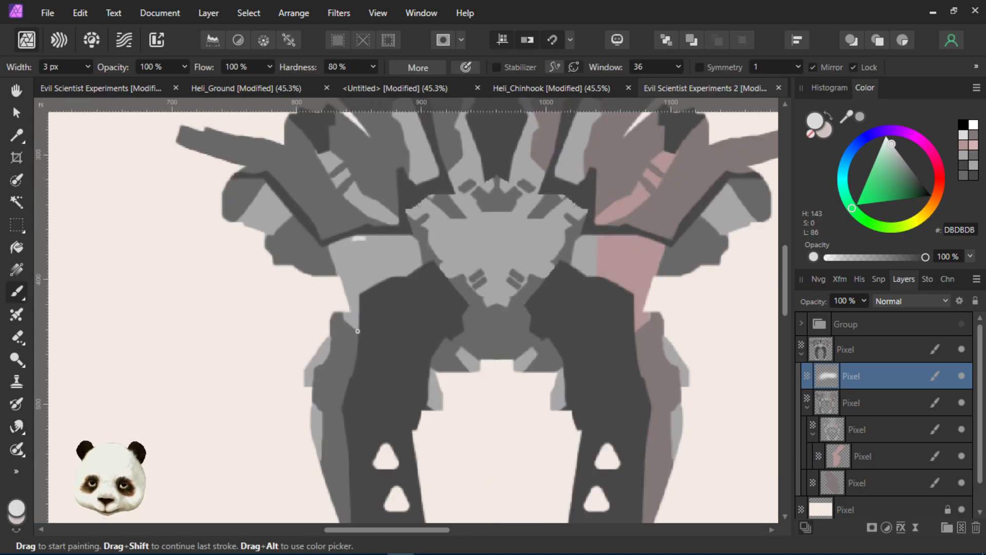
click(358, 293)
click(412, 290)
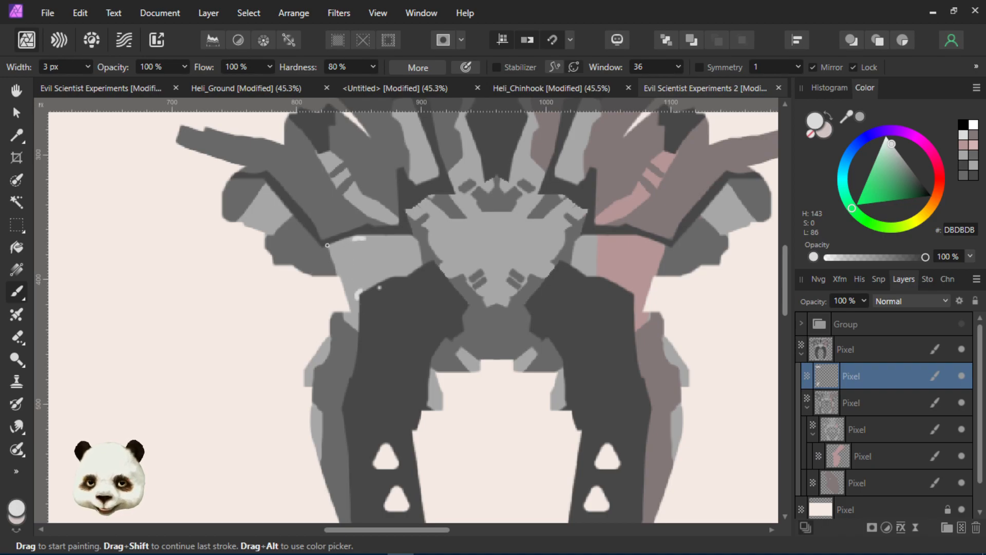
Paint a curved pale stroke on the central chest plate and smudge it into a soft highlight, enlarging the Smudge brush to 16 px
mouse_move(501, 241)
mouse_down()
mouse_move(446, 309)
mouse_move(453, 300)
mouse_up()
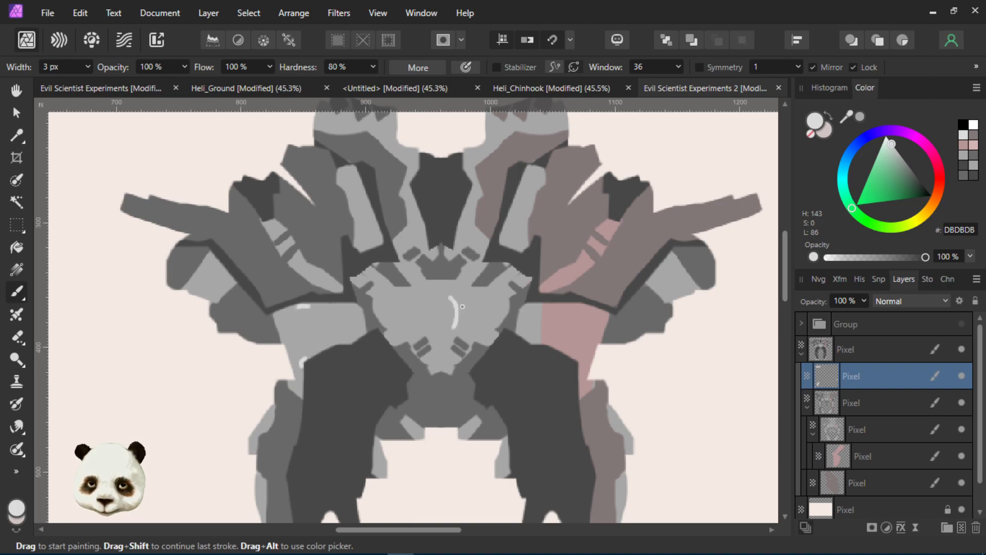
key(r)
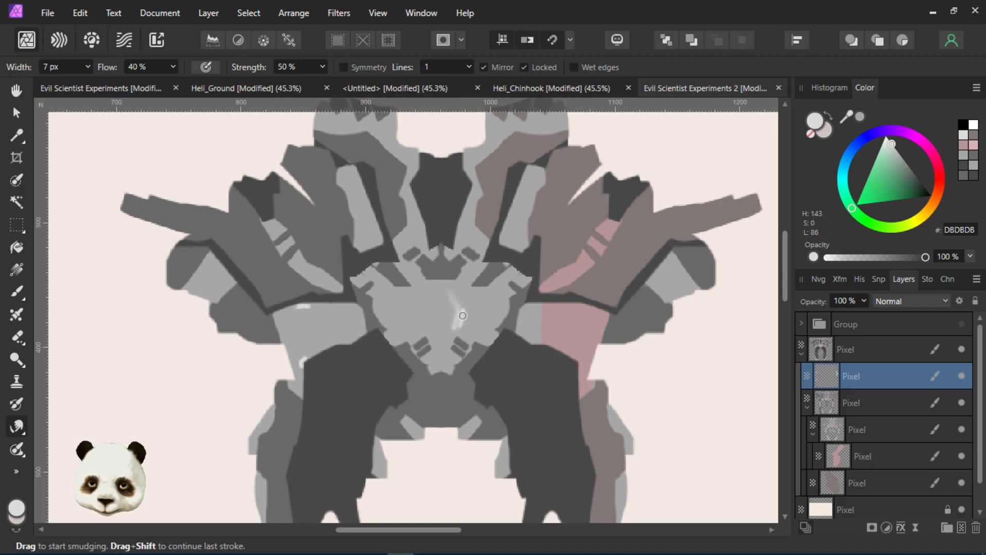
drag(458, 320, 459, 310)
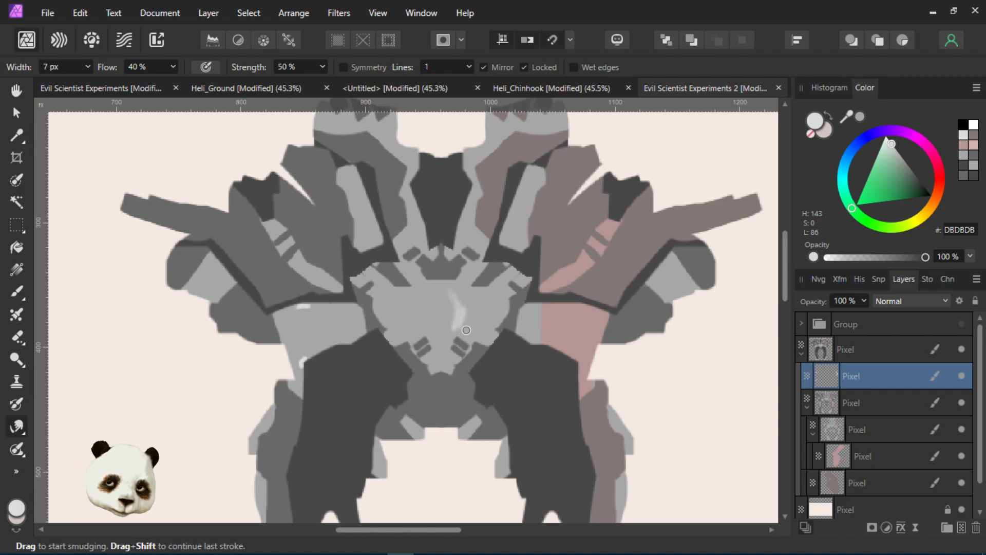
key(bracketright)
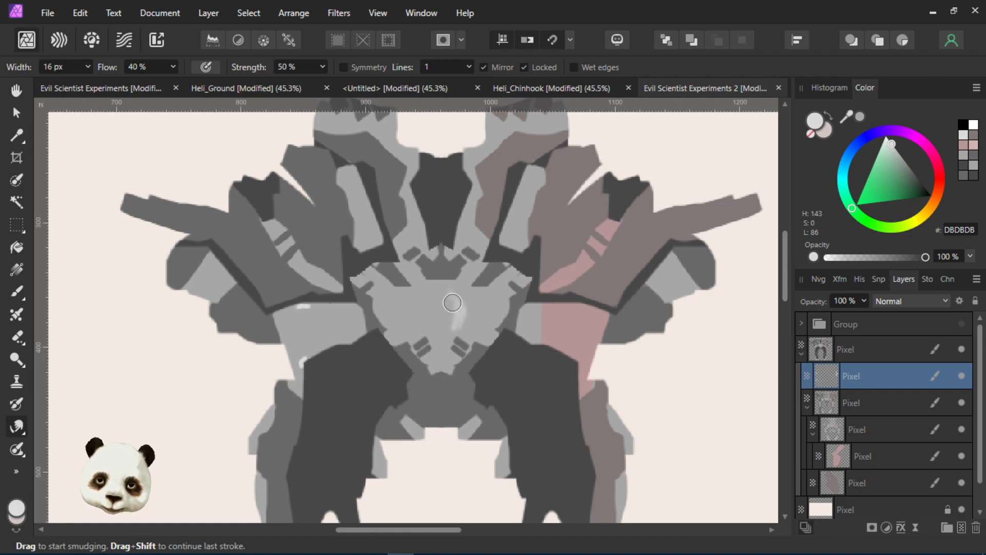
drag(453, 293, 453, 342)
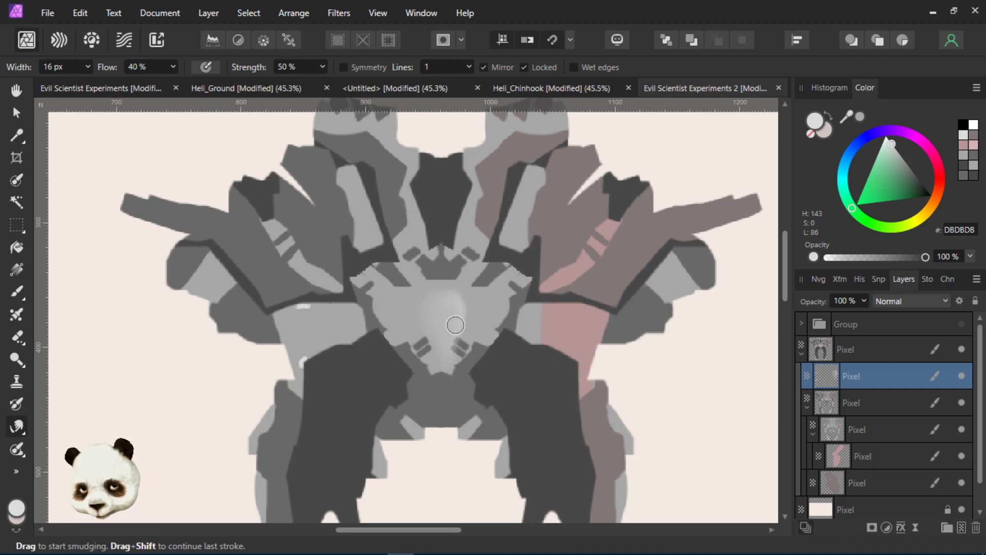
Collapse the figure's clipped layer stack and show the hidden Group containing the first silhouette
scroll(455, 325, down, 5)
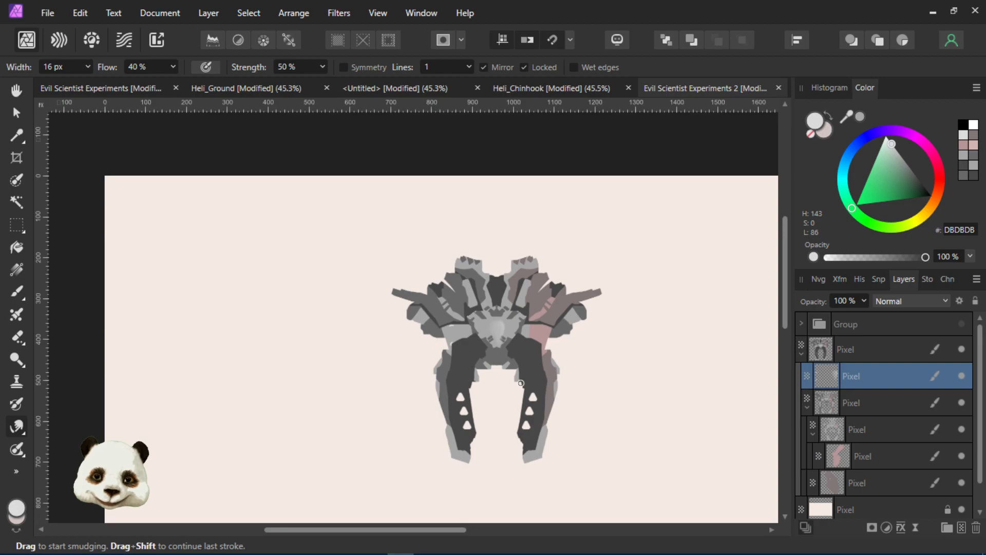
scroll(520, 383, up, 2)
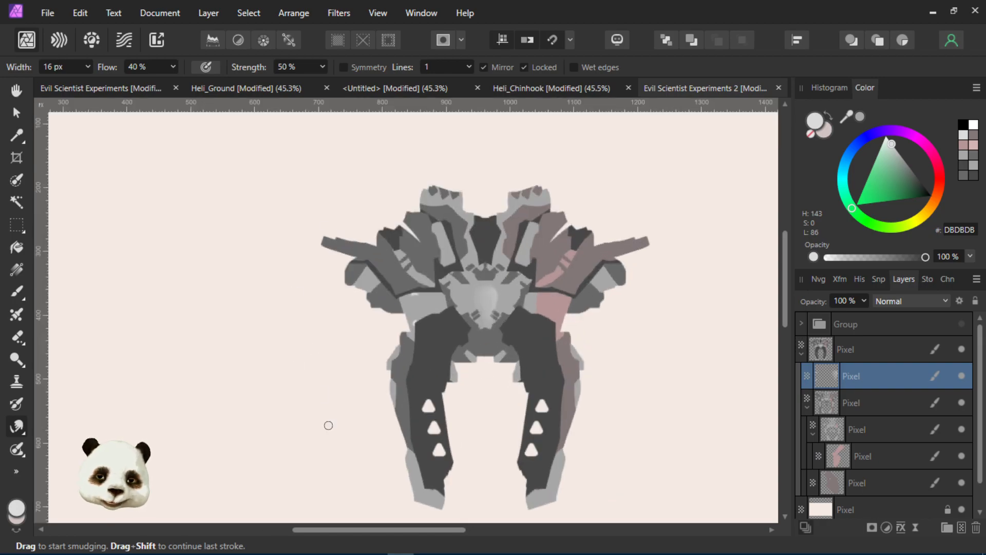
scroll(414, 415, down, 2)
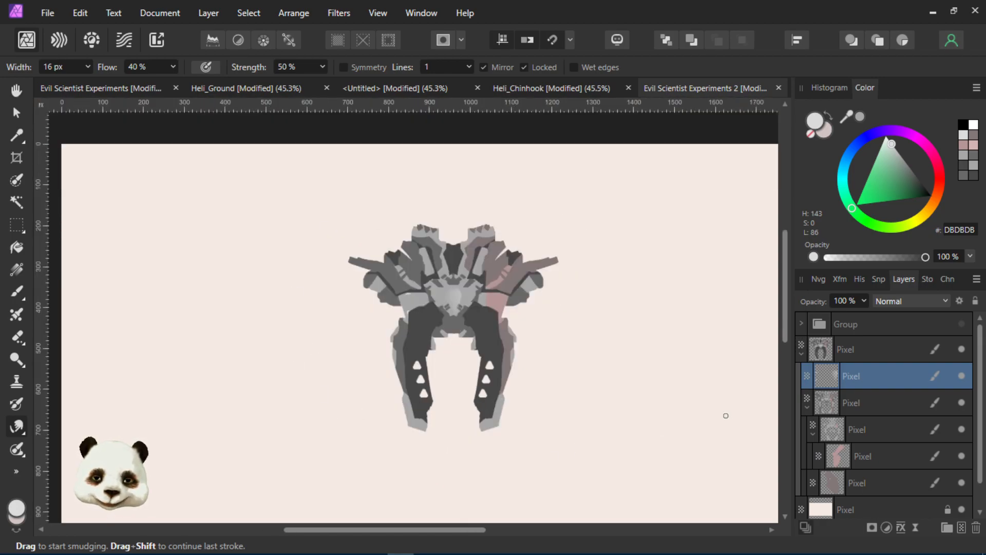
scroll(566, 356, down, 2)
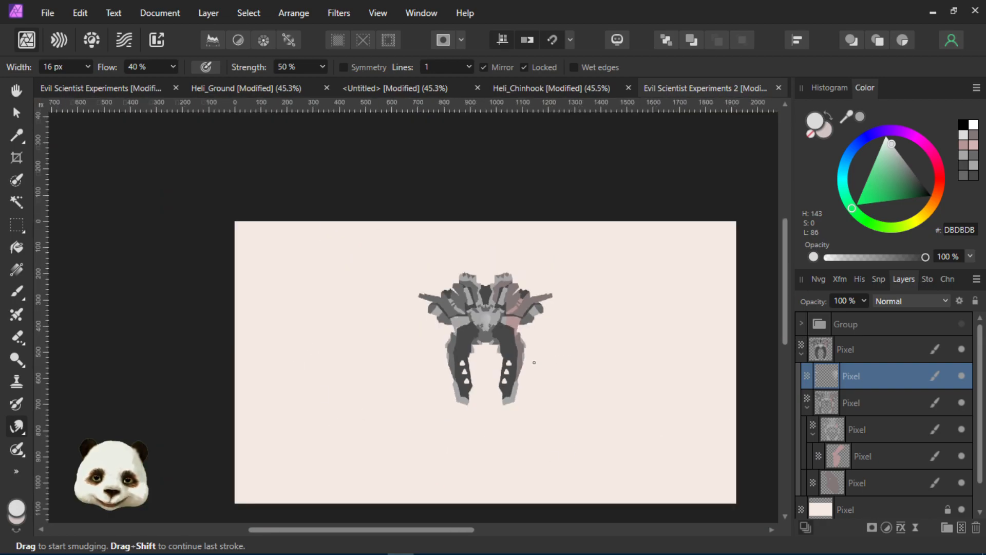
click(800, 353)
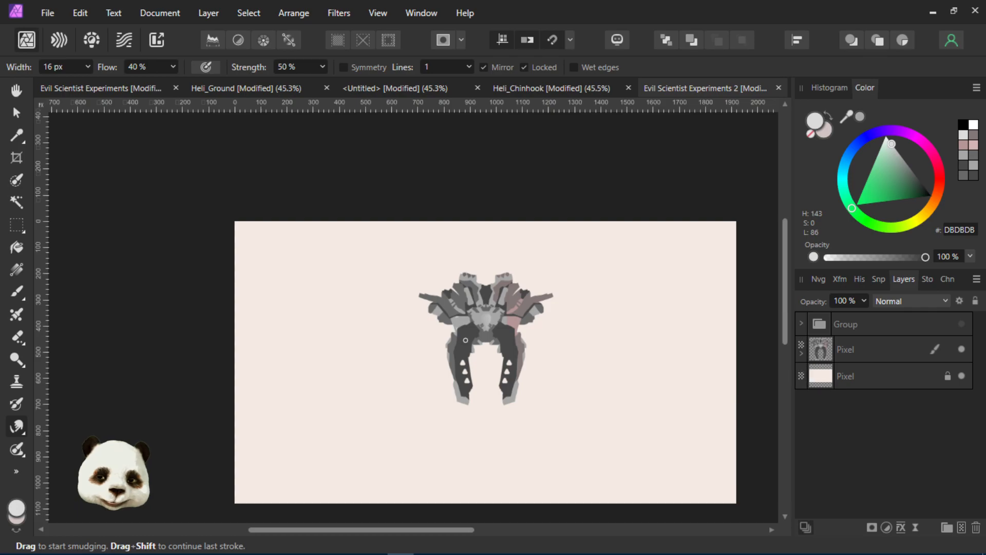
click(961, 324)
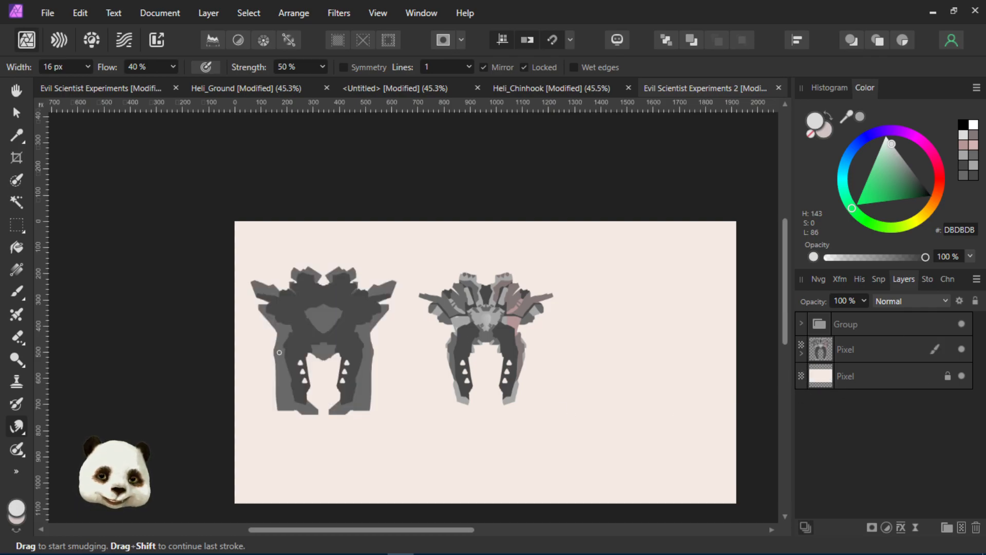
Compare the shaded mech figure with the plain silhouette beside it
scroll(283, 329, up, 2)
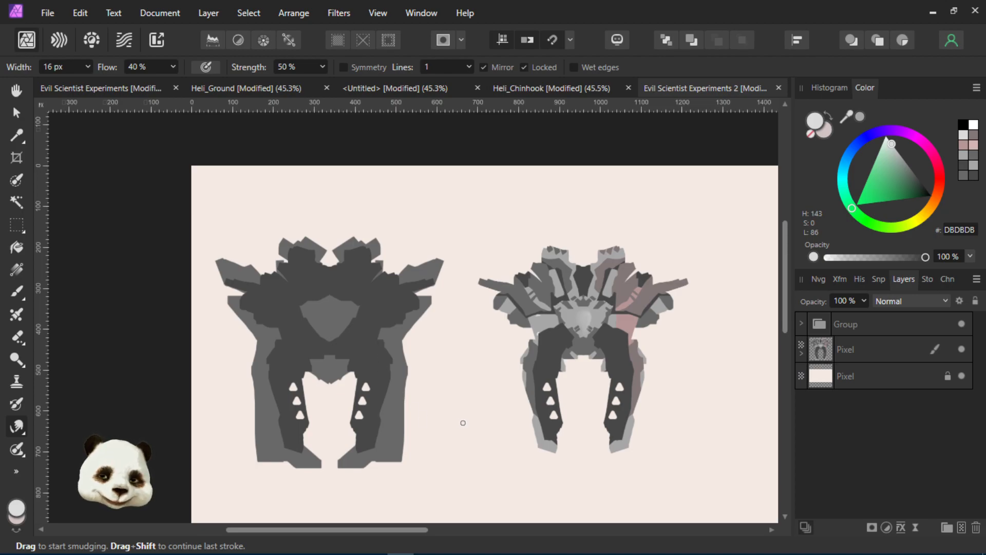
scroll(514, 421, down, 2)
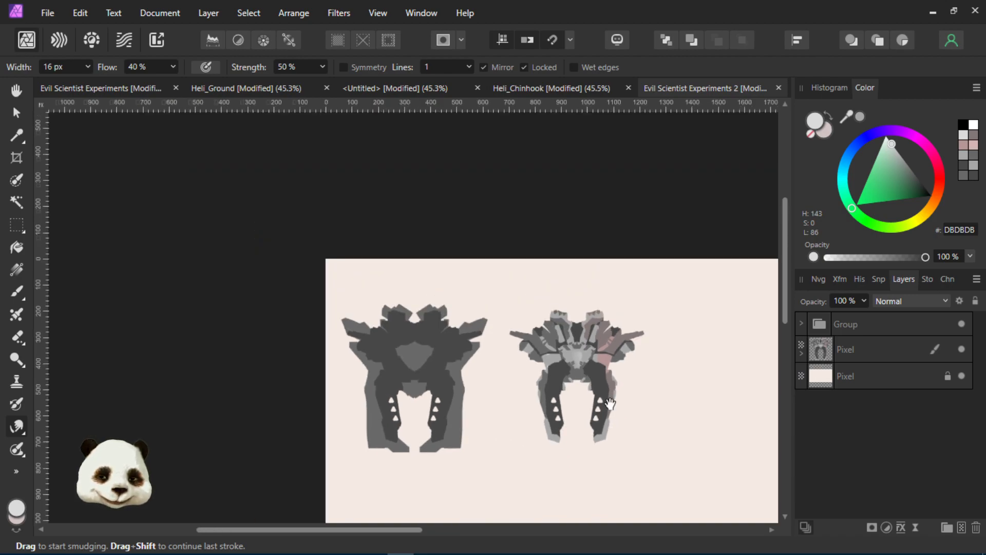
drag(625, 416, 517, 396)
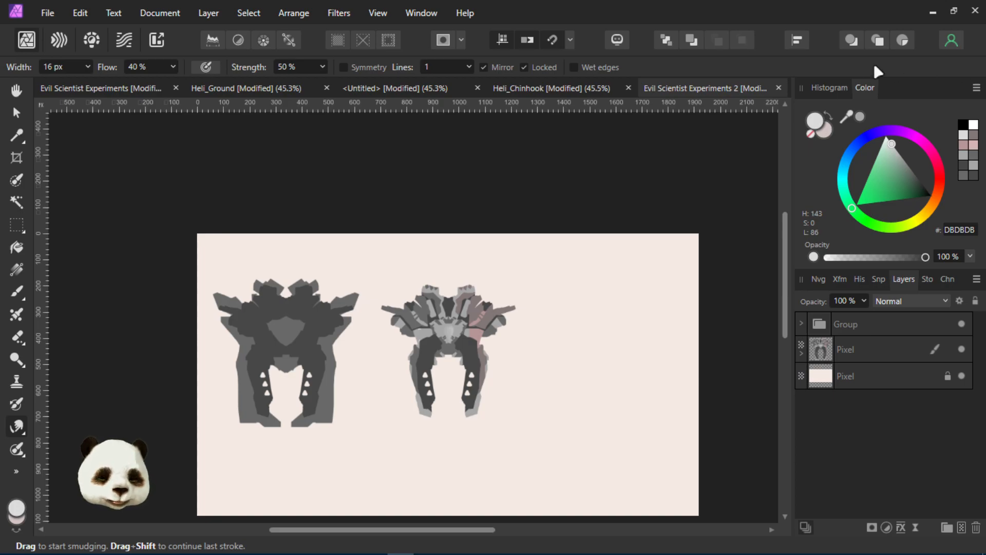
key(super)
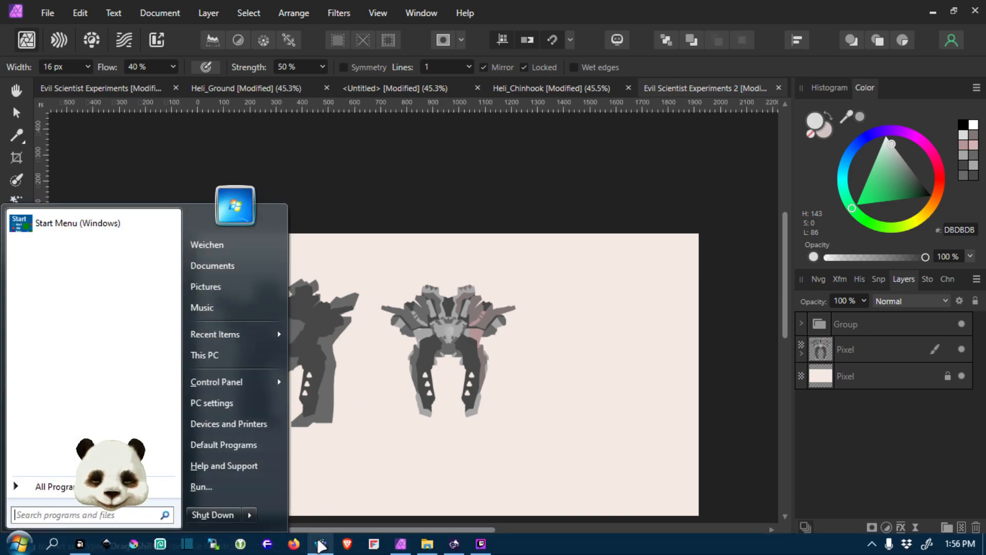
key(super)
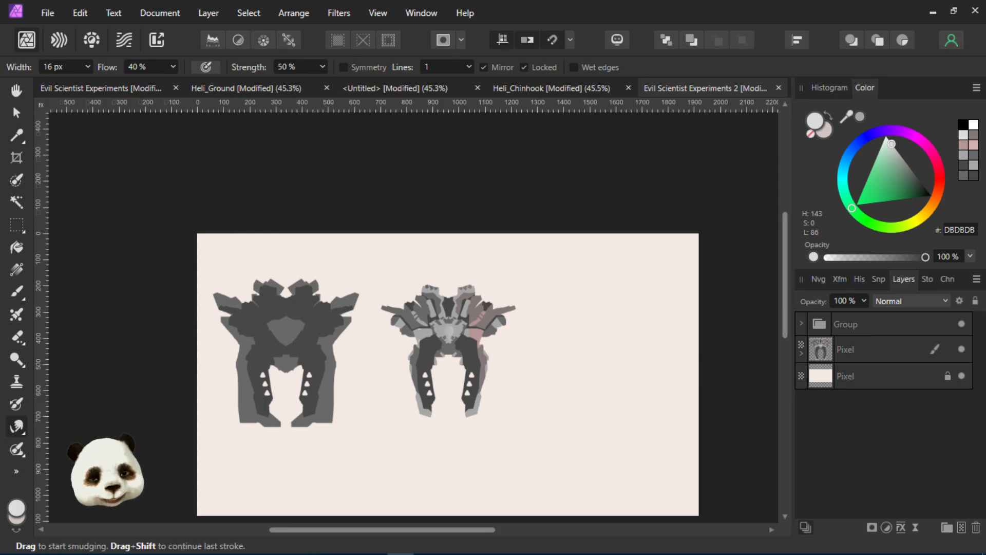
scroll(448, 402, up, 5)
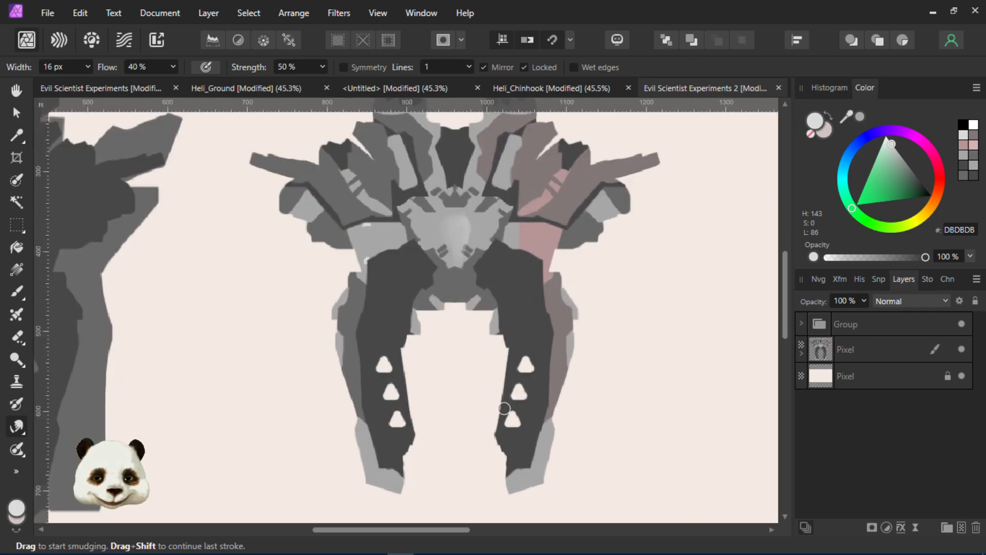
scroll(442, 277, down, 2)
scroll(470, 297, down, 1)
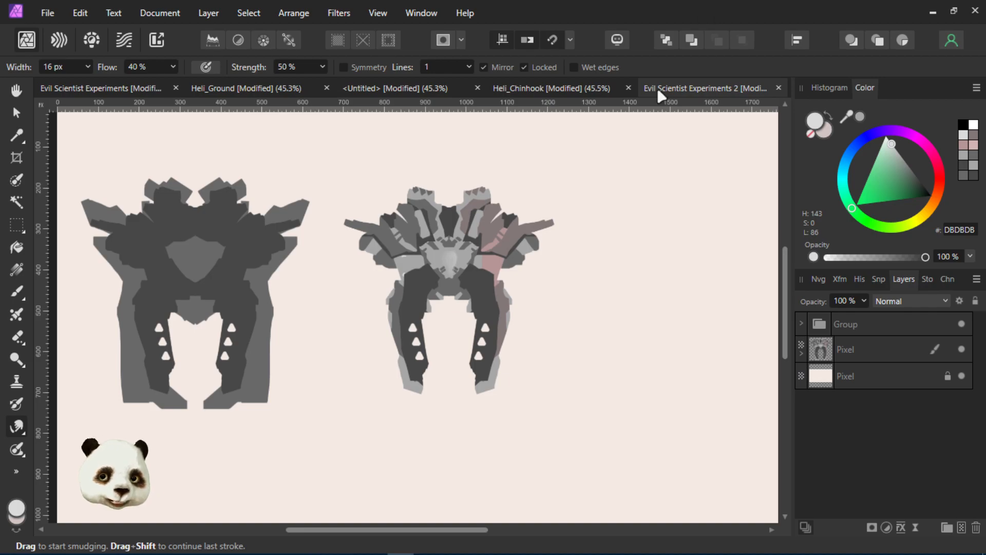
Place the bearing-ball image clipped inside the figure's pixel layer and scale it down to 37% over the legs
scroll(403, 297, up, 5)
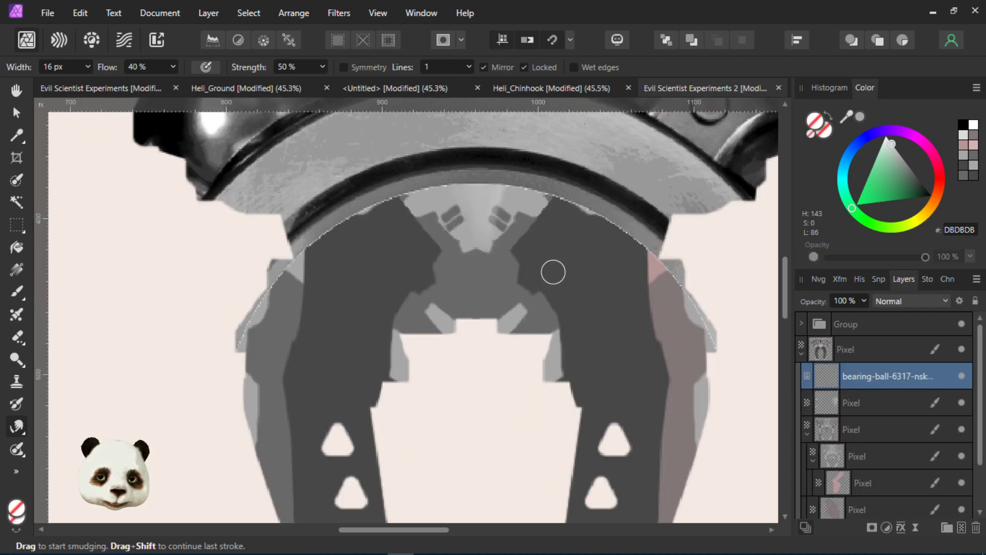
scroll(554, 272, down, 4)
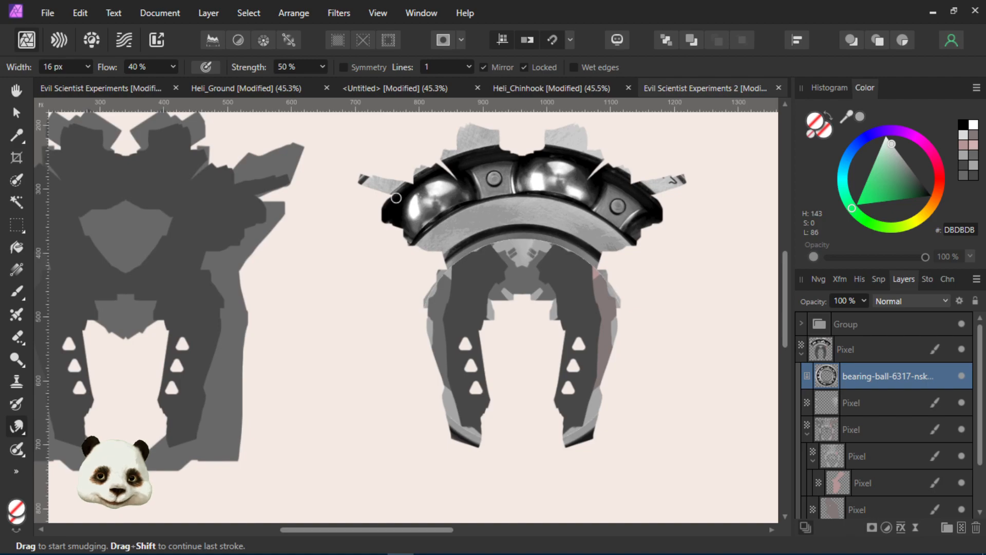
click(16, 112)
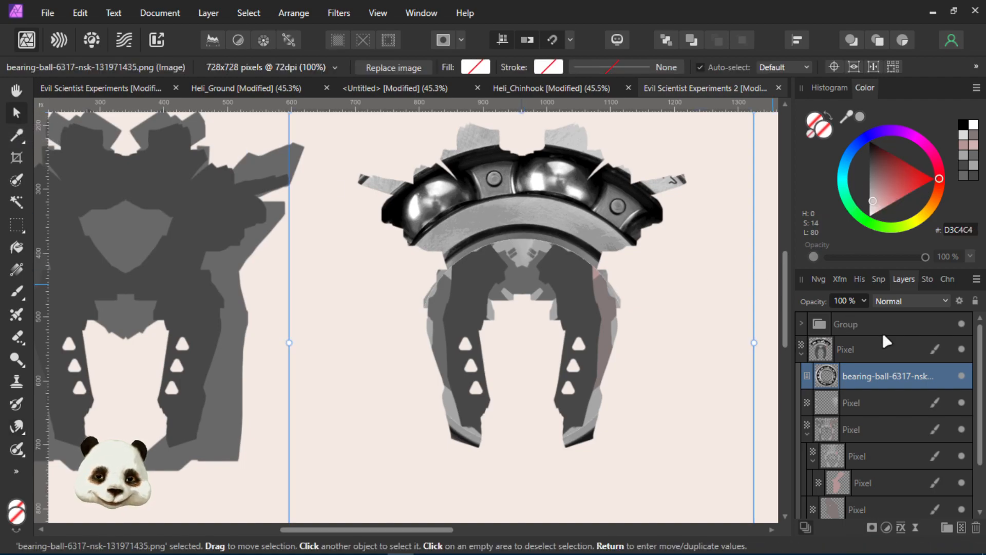
scroll(629, 324, down, 3)
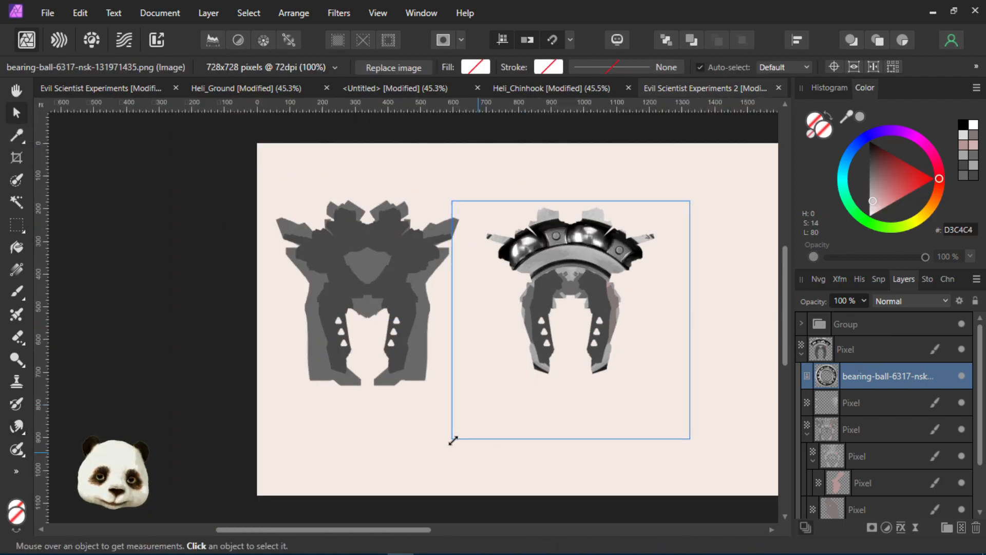
drag(452, 439, 541, 377)
scroll(639, 346, up, 1)
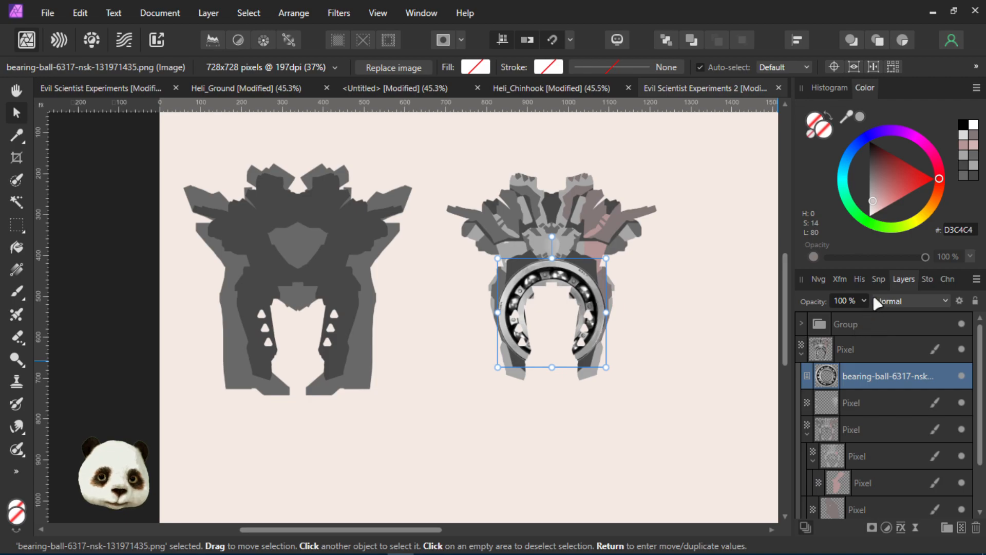
Set the bearing-ball image's blend mode to Soft Light and deselect it
click(891, 303)
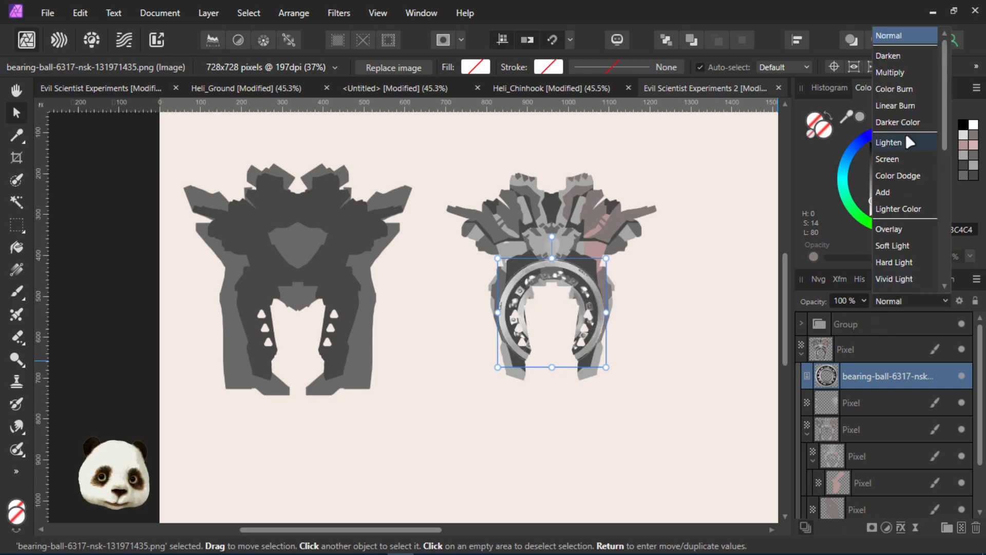
click(912, 245)
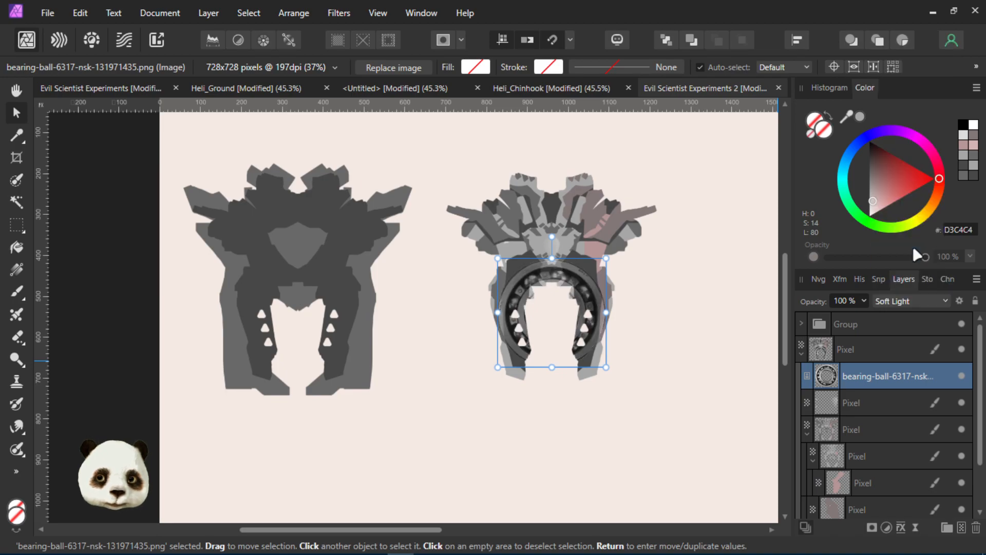
click(675, 298)
Examine how the blended bearing detail sits on the mech's legs, both up close and beside the plain silhouette
scroll(678, 301, down, 2)
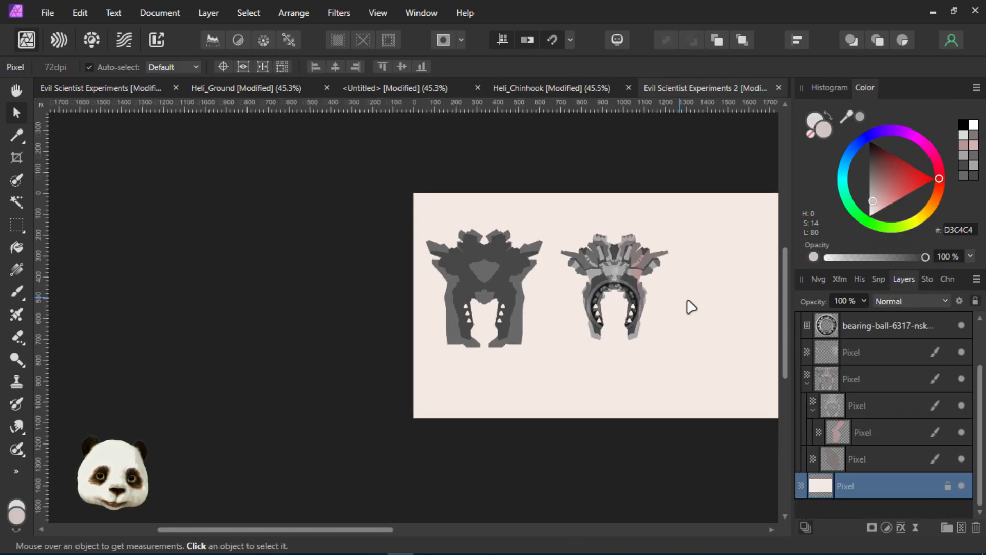
scroll(691, 307, up, 3)
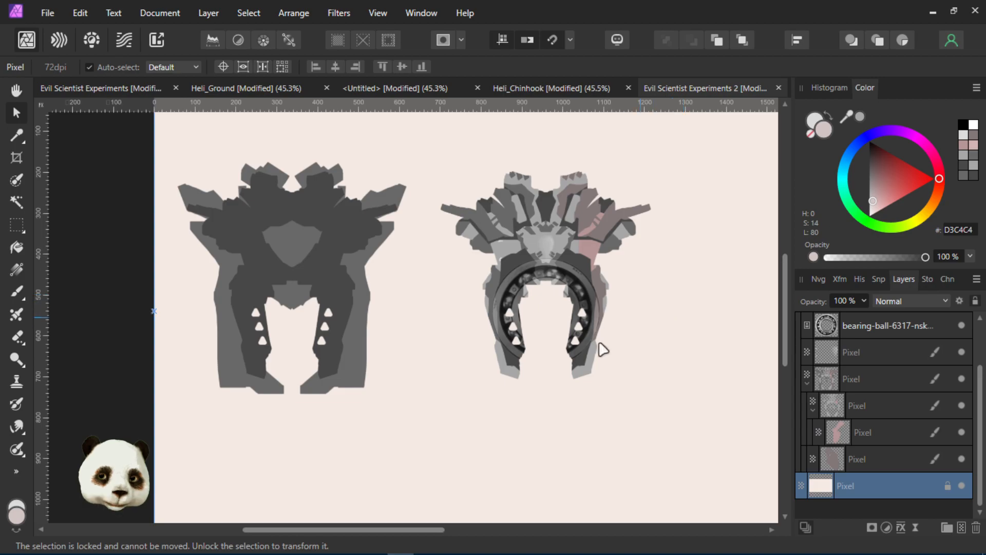
scroll(594, 331, up, 2)
scroll(709, 282, up, 3)
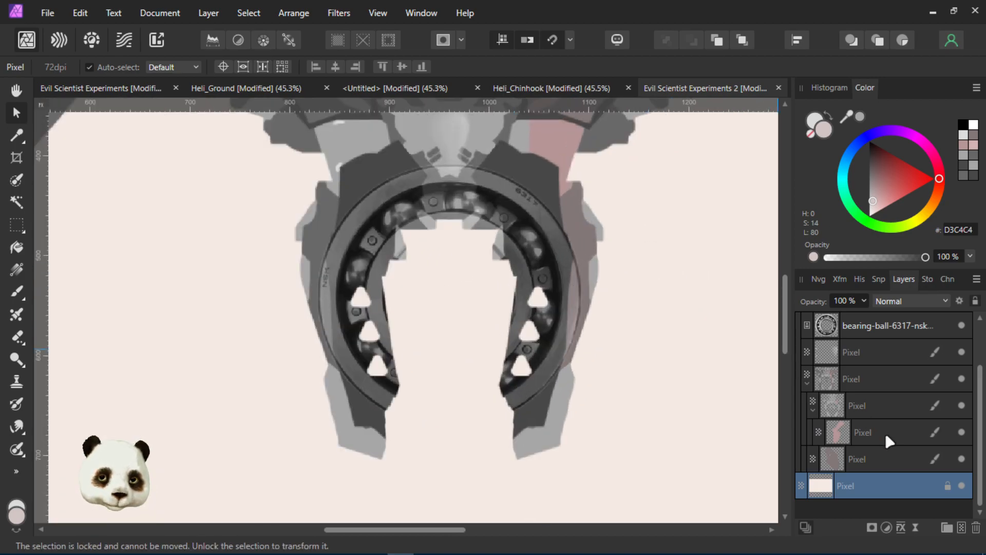
scroll(663, 327, down, 1)
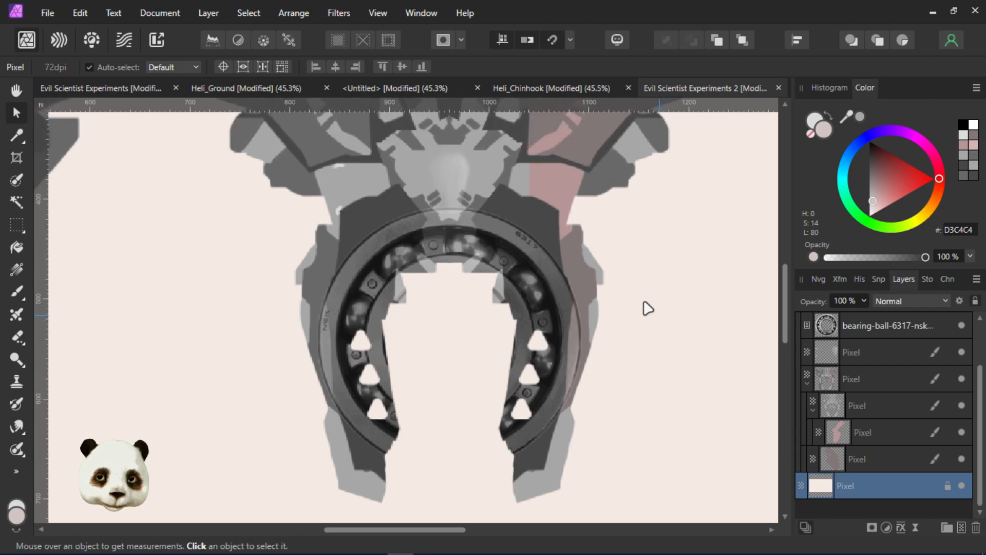
scroll(650, 307, down, 2)
scroll(665, 297, down, 3)
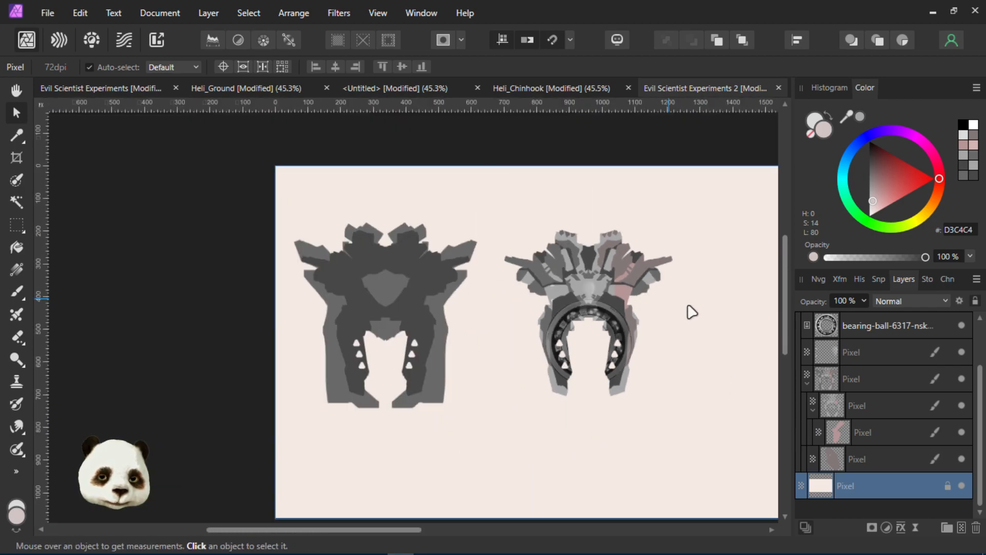
scroll(706, 304, up, 2)
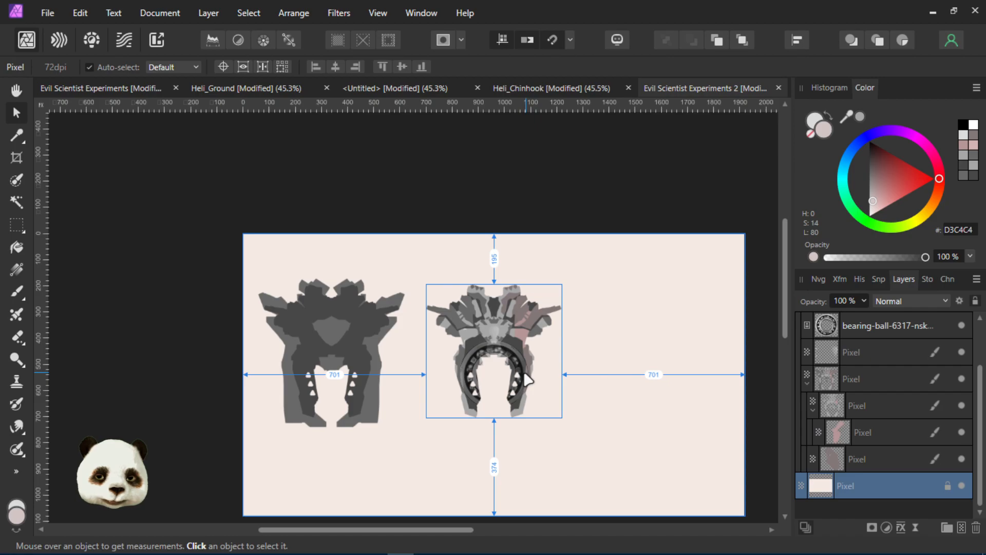
scroll(439, 313, up, 1)
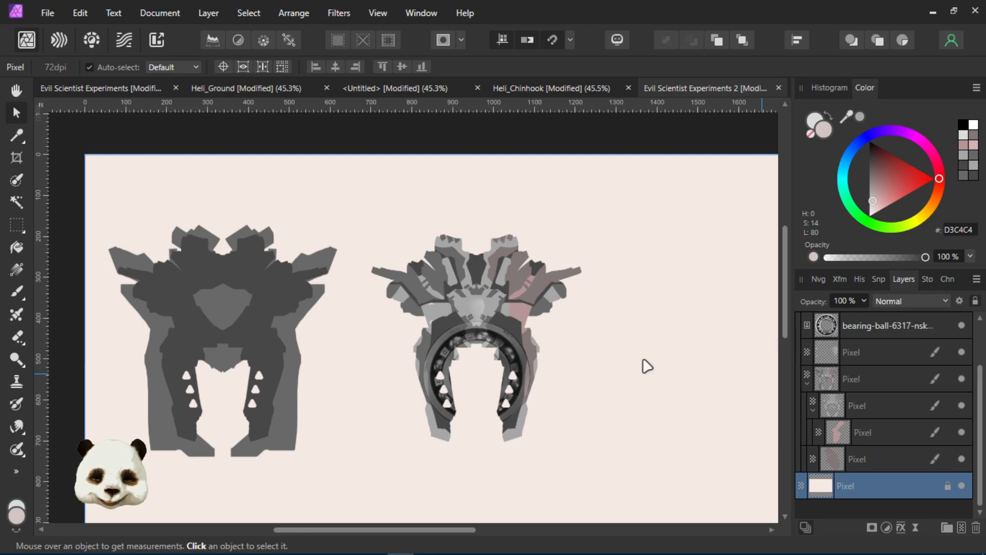
scroll(601, 367, up, 3)
scroll(552, 364, down, 1)
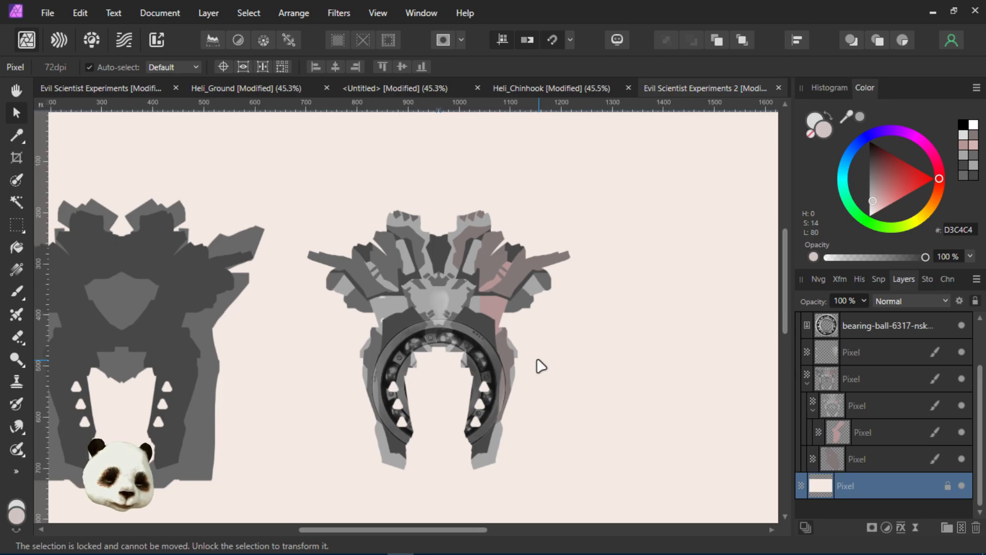
scroll(492, 403, down, 2)
scroll(492, 403, up, 5)
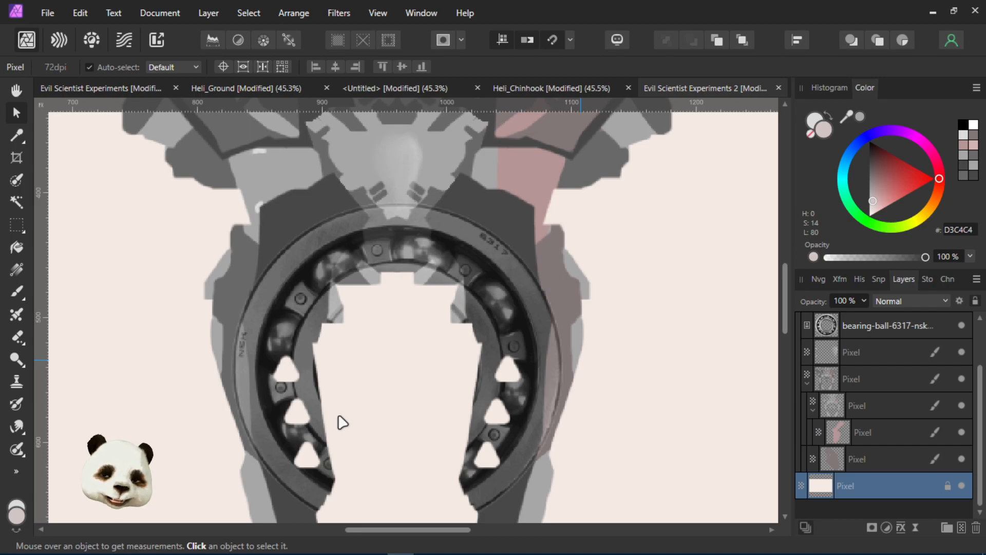
scroll(420, 451, down, 4)
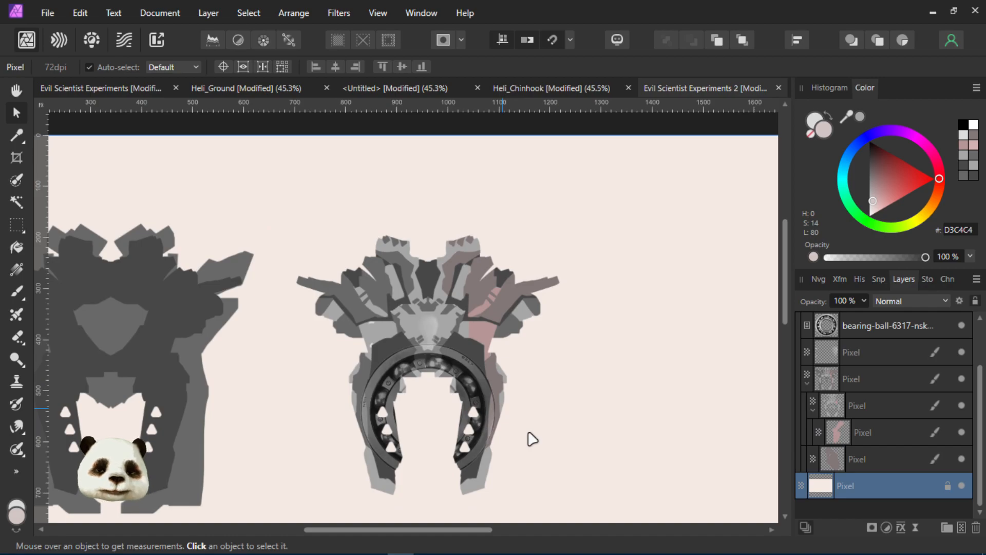
drag(532, 438, 765, 416)
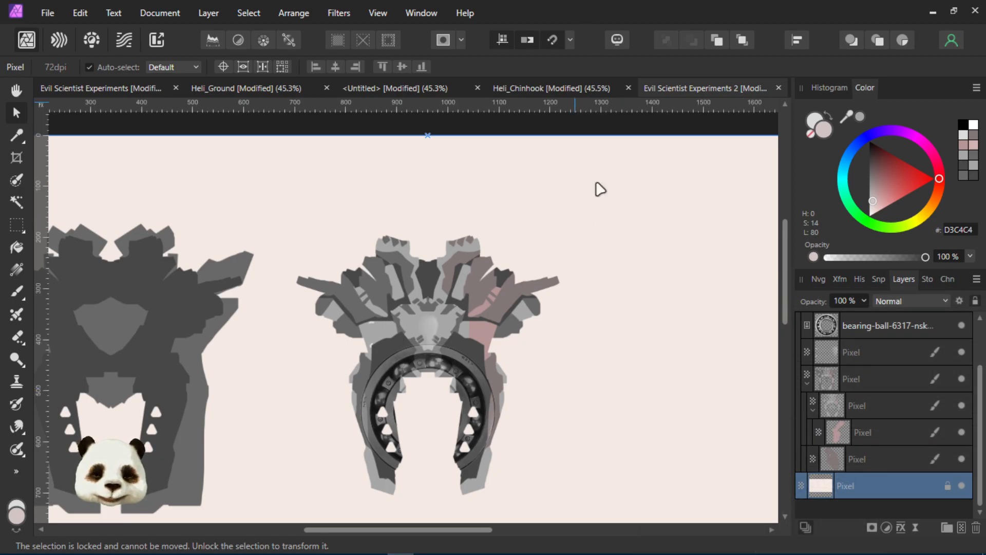
scroll(576, 327, down, 2)
scroll(524, 360, up, 1)
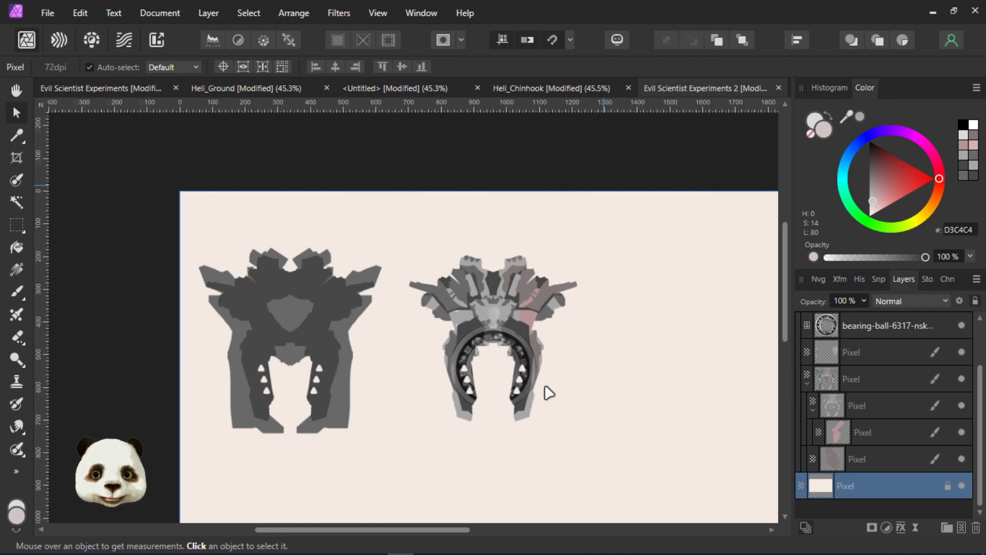
click(548, 393)
drag(619, 390, 539, 364)
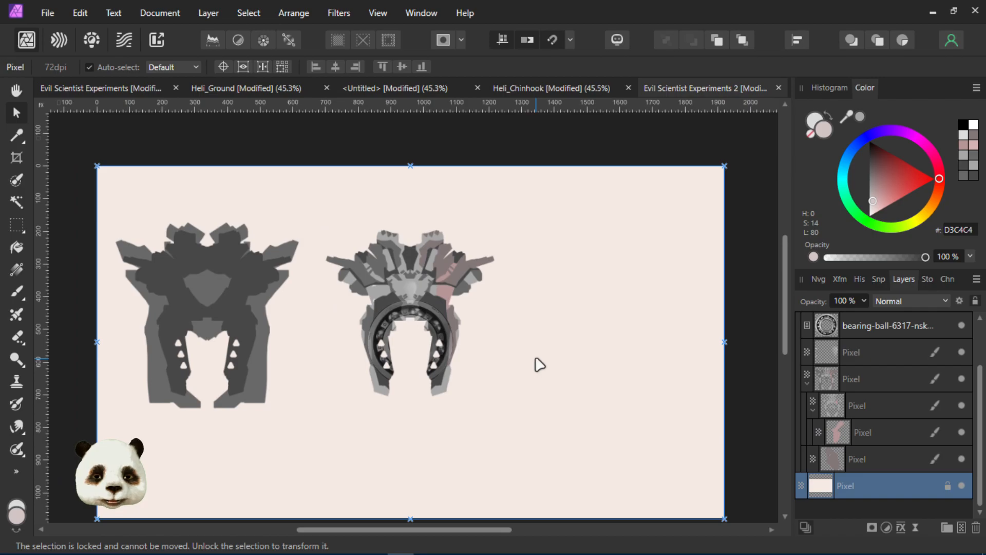
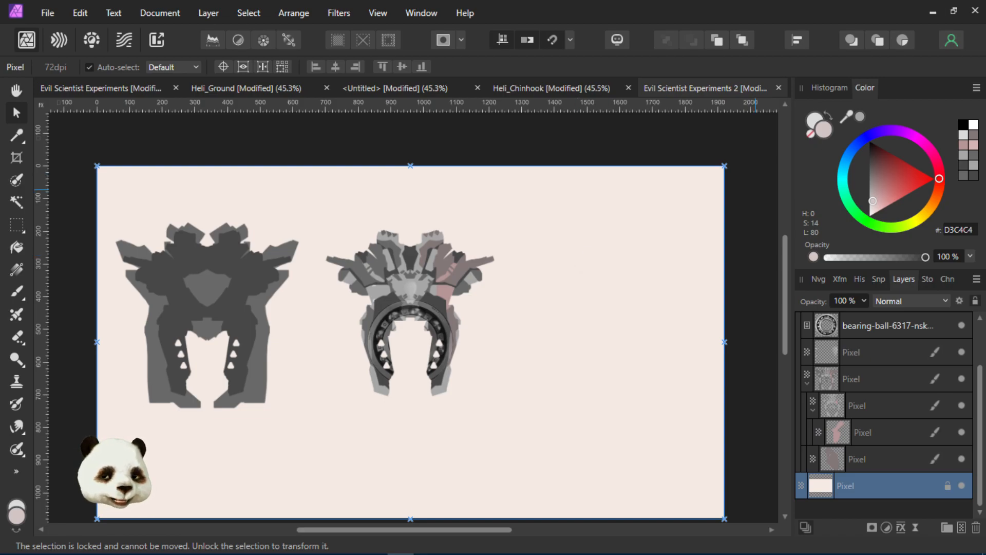
Create a new 1920 × 1080 px document and paste the car-engine photo into it
key(super)
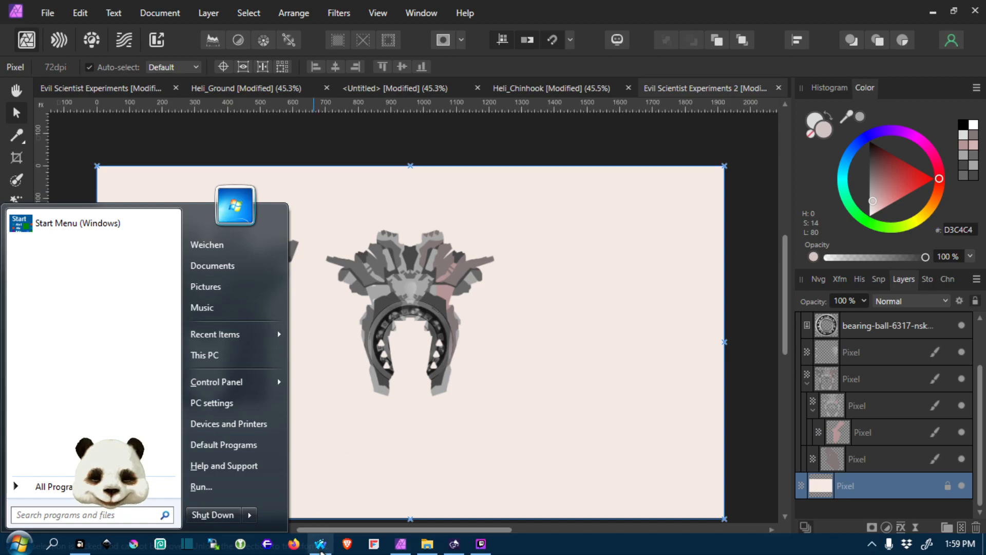
key(super)
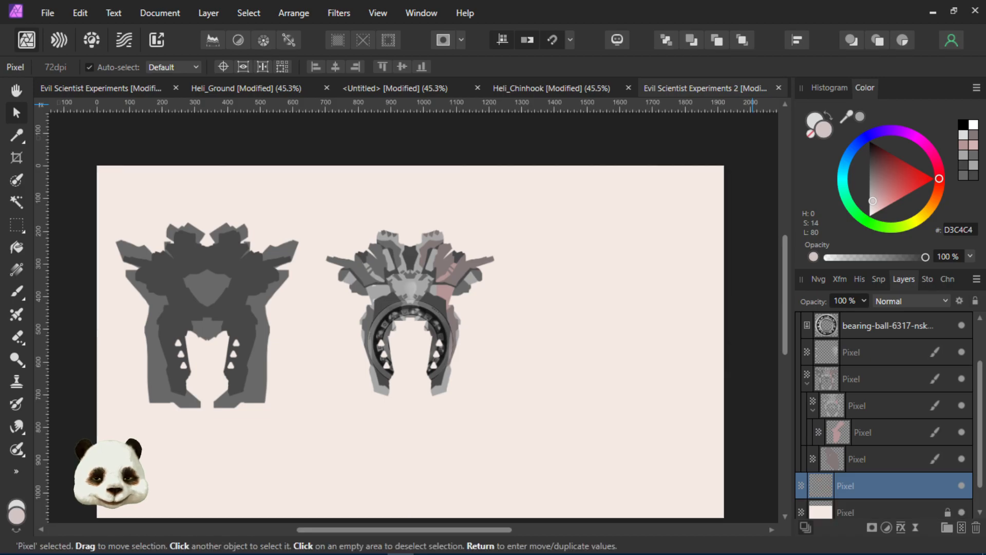
key(ctrl+n)
key(Return)
key(ctrl+v)
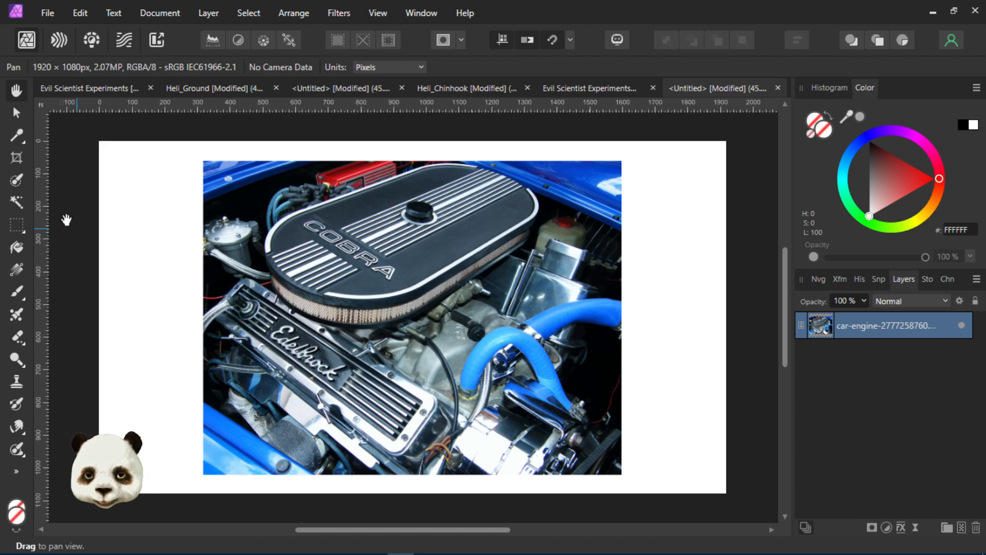
Outline an irregular vertical strip of the engine photo with a freehand selection, from the air cleaner down to the ribbed valve cover
click(21, 229)
click(84, 302)
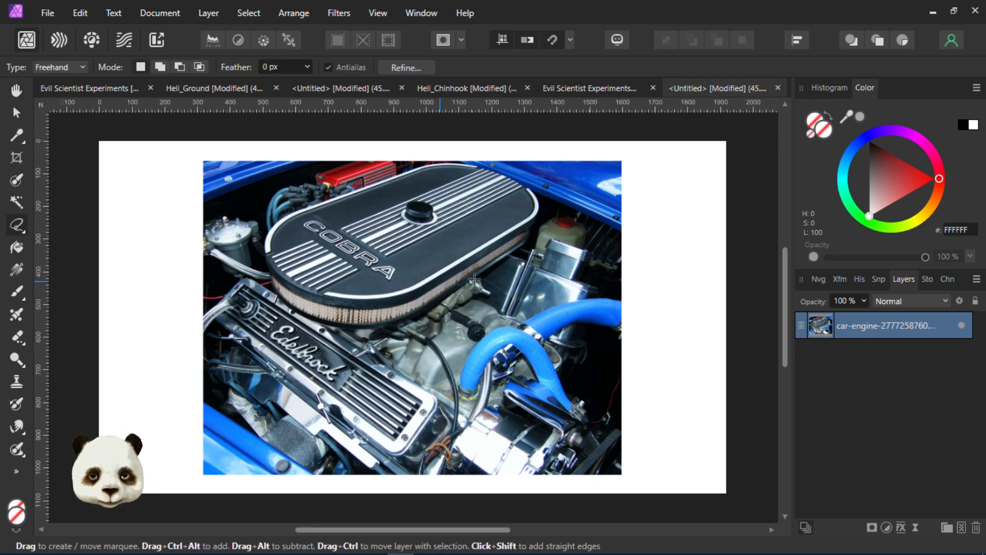
mouse_move(390, 238)
mouse_down()
mouse_move(364, 237)
mouse_move(334, 267)
mouse_move(329, 339)
mouse_move(411, 431)
mouse_move(426, 391)
mouse_move(450, 429)
mouse_move(393, 241)
mouse_up()
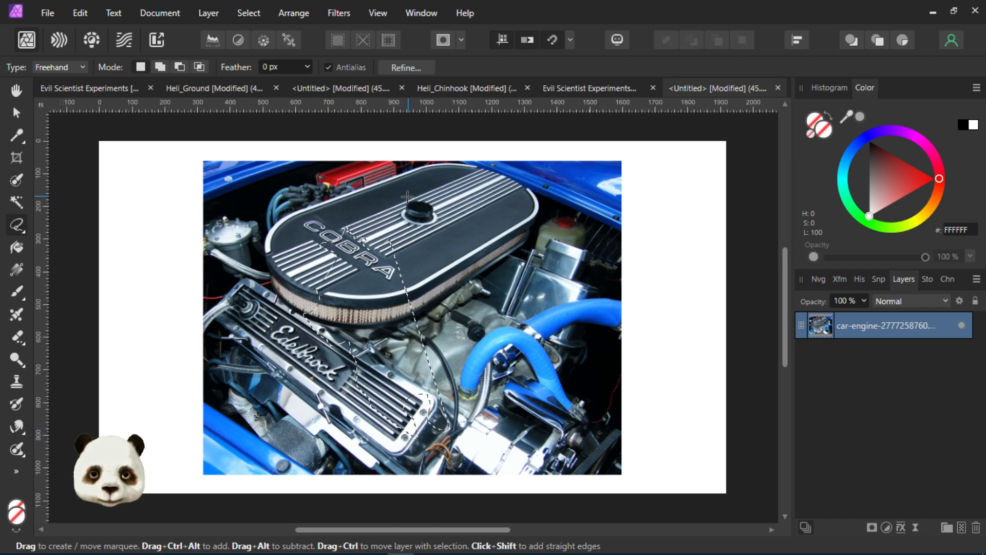
mouse_move(411, 176)
mouse_down()
mouse_move(362, 223)
mouse_move(349, 296)
mouse_move(386, 344)
mouse_move(402, 336)
mouse_move(414, 352)
mouse_move(435, 425)
mouse_move(414, 428)
mouse_move(405, 405)
mouse_move(329, 381)
mouse_move(330, 334)
mouse_move(343, 329)
mouse_move(312, 304)
mouse_move(329, 238)
mouse_move(306, 217)
mouse_move(343, 204)
mouse_move(308, 156)
mouse_move(412, 185)
mouse_up()
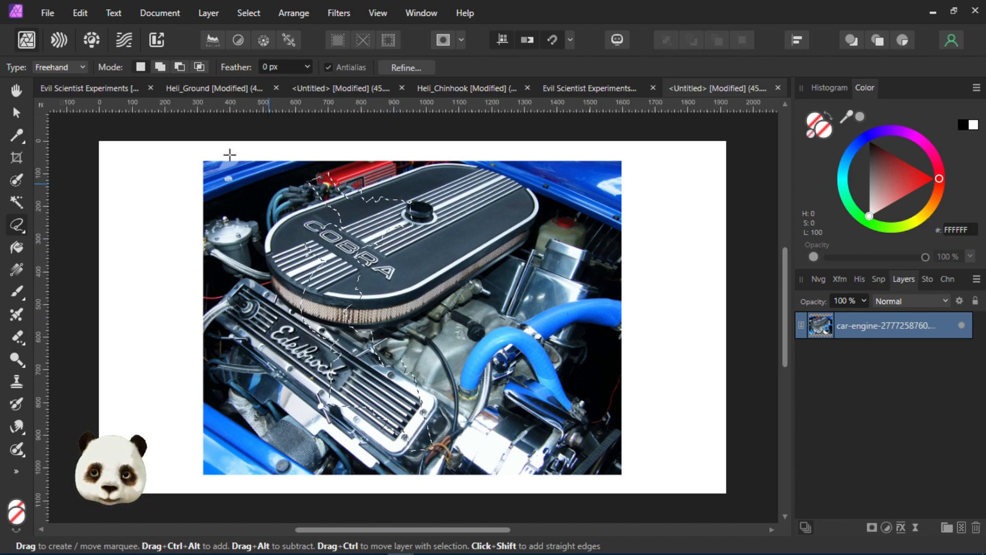
Paste the selected engine piece into the Evil Scientist Experiments 2 document and move it to the empty area beside the shaded mech figure
click(591, 89)
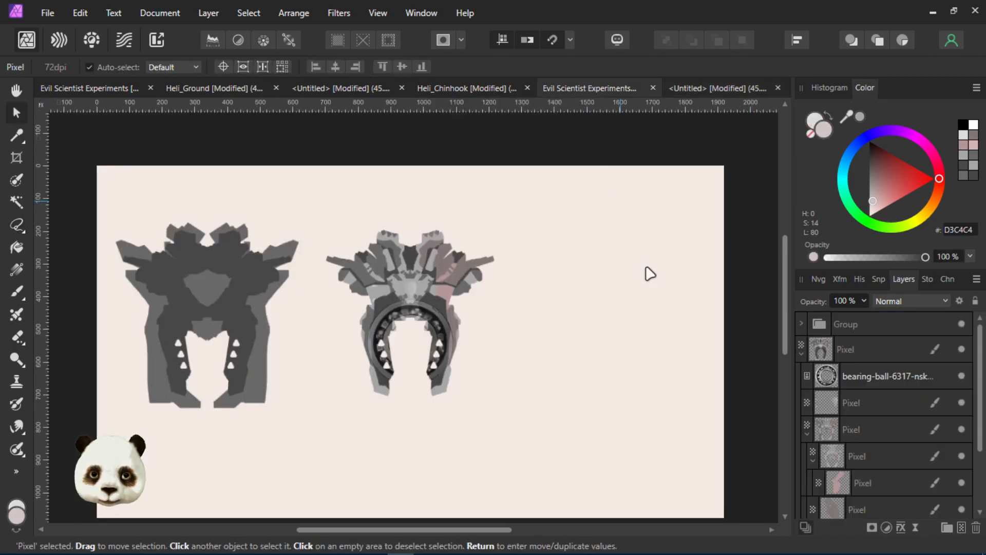
key(ctrl+v)
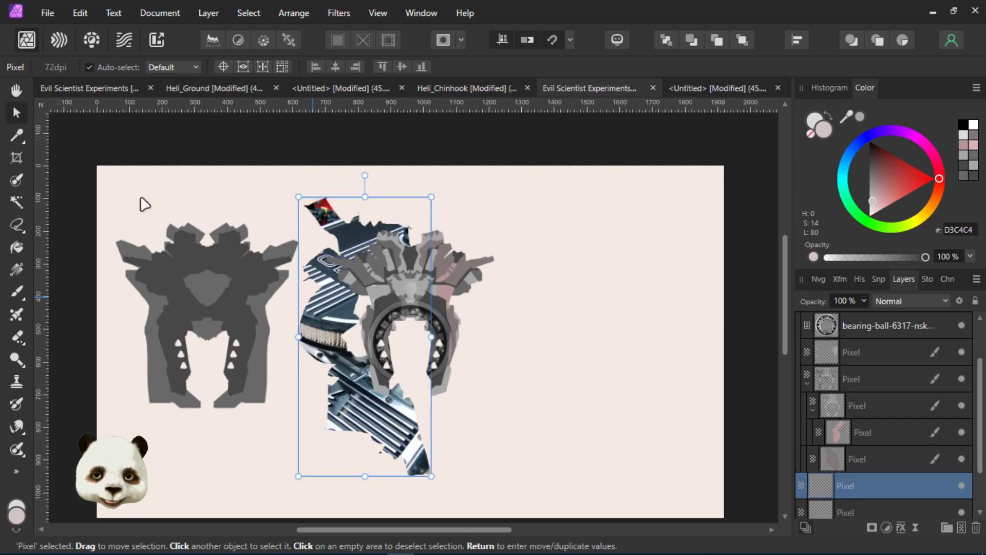
drag(365, 418, 587, 435)
key(ctrl+z)
drag(380, 425, 604, 425)
Collapse the mech figure's clipped layer stack and hide both the figure and the Group with the first silhouette
scroll(948, 405, up, 2)
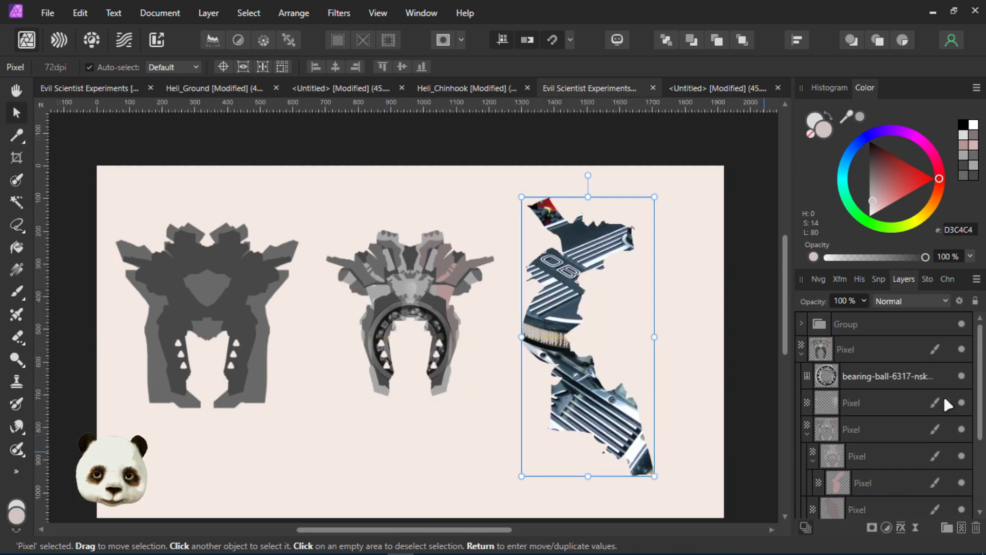
click(801, 324)
click(799, 323)
click(800, 324)
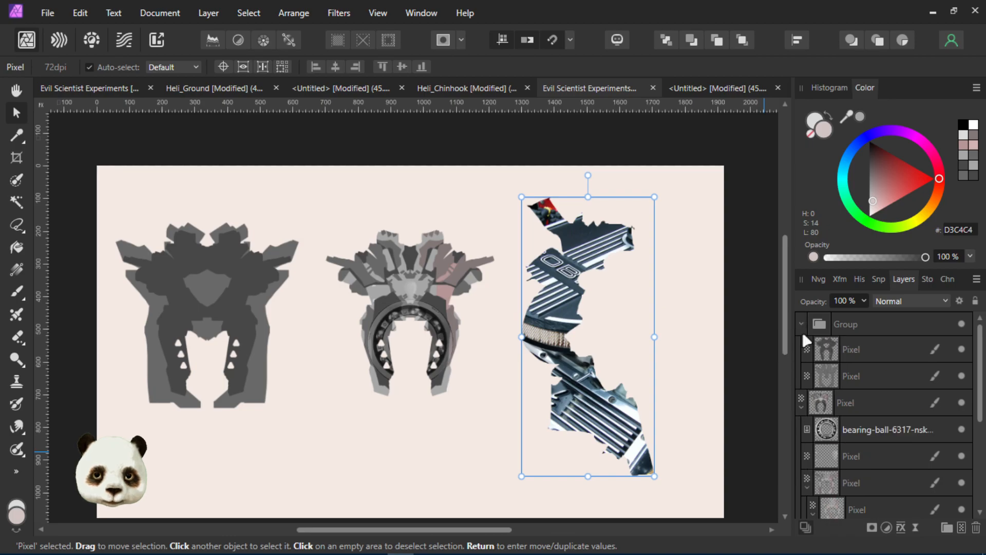
click(801, 324)
click(801, 354)
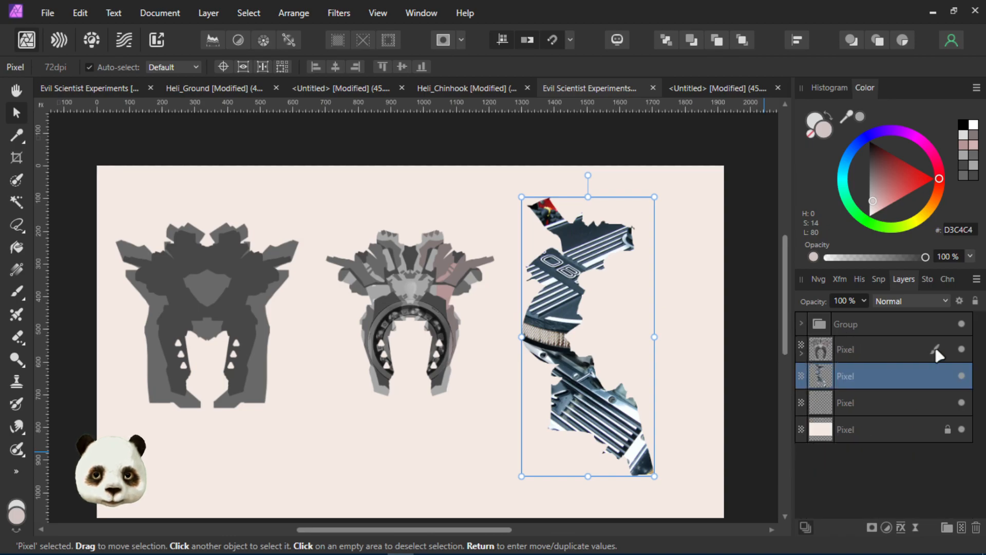
click(962, 349)
click(962, 325)
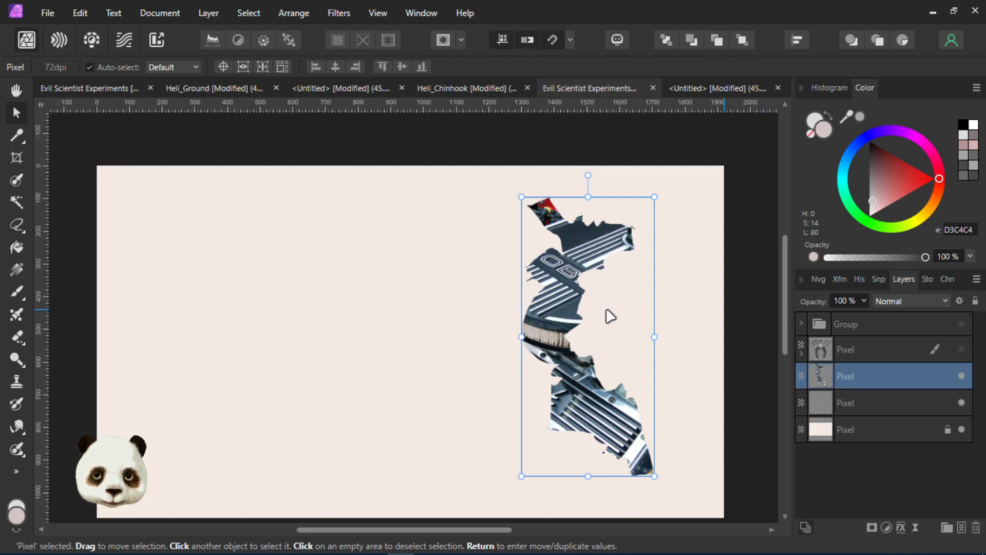
Move the engine cutout across the cleared canvas to just left of centre
drag(567, 314, 435, 312)
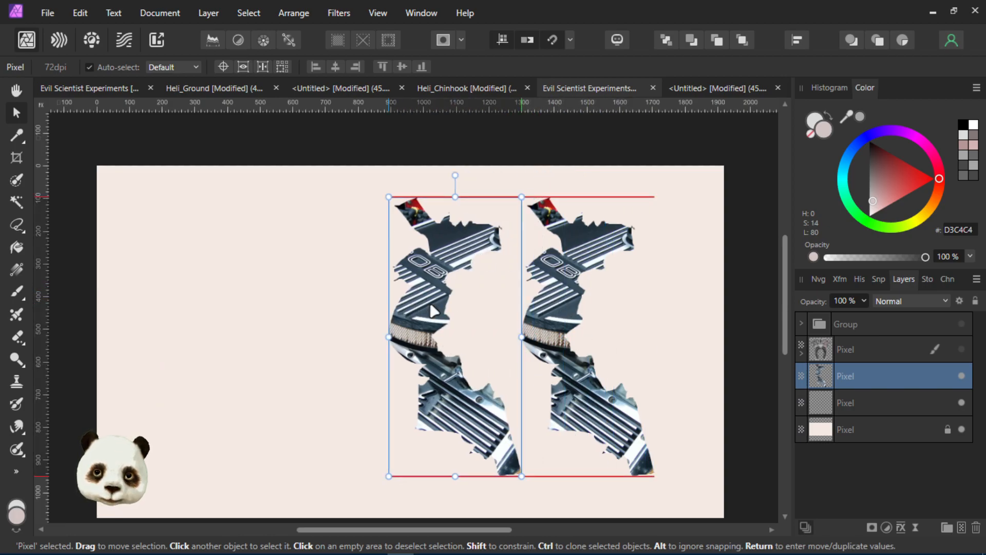
key(ctrl+z)
drag(542, 321, 286, 323)
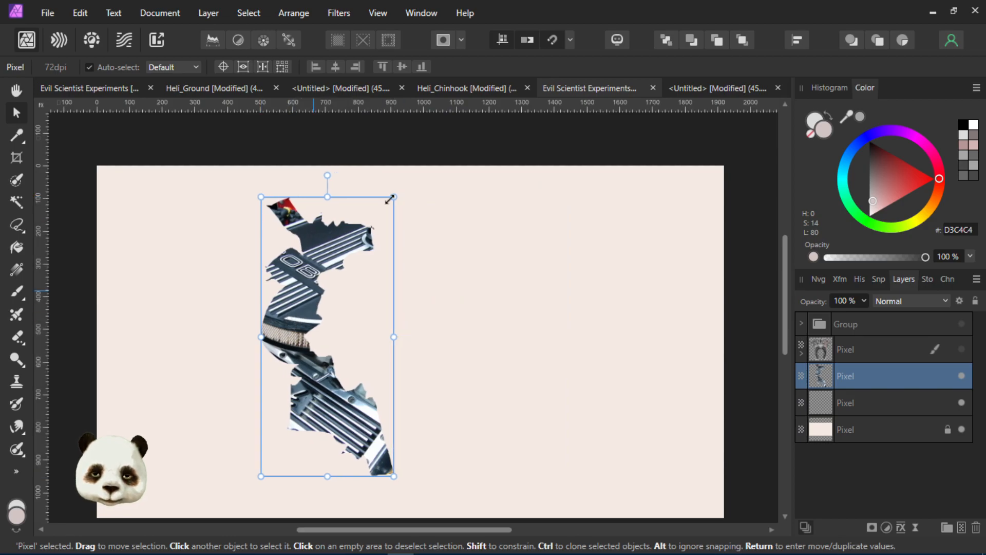
In the untitled engine photo document, outline a jagged curved piece with a freehand selection, from the blue hose down across the chrome pulley housing
click(695, 90)
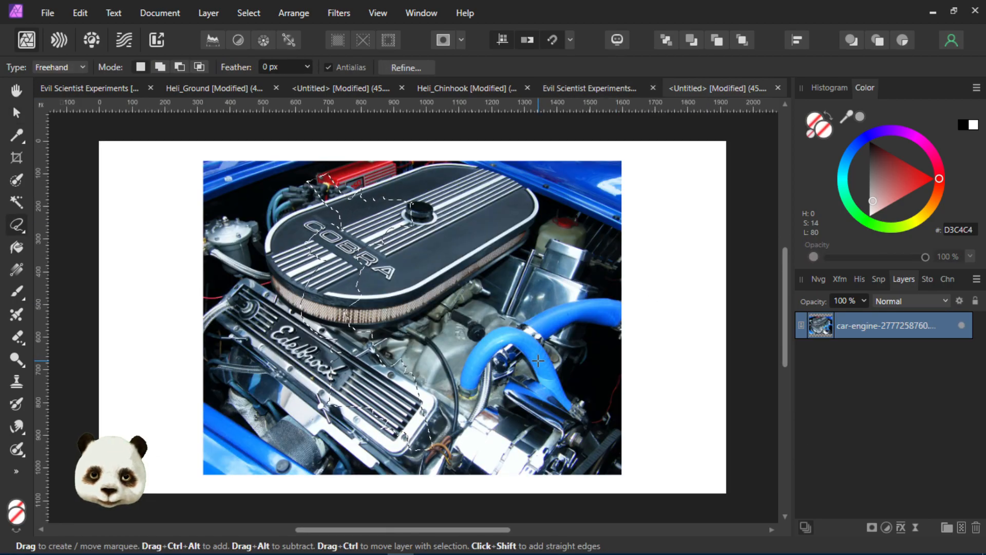
scroll(552, 358, up, 2)
scroll(552, 358, up, 2)
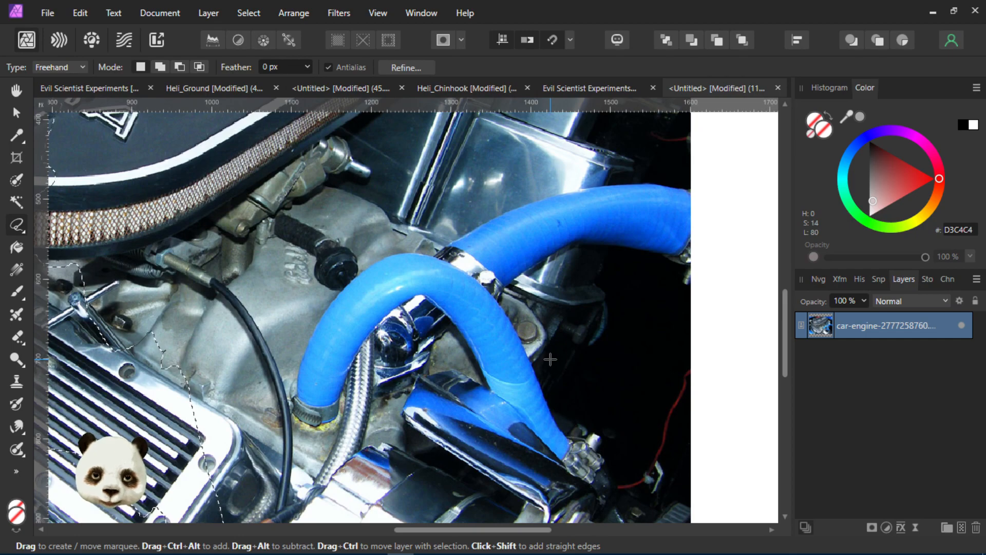
scroll(483, 346, down, 2)
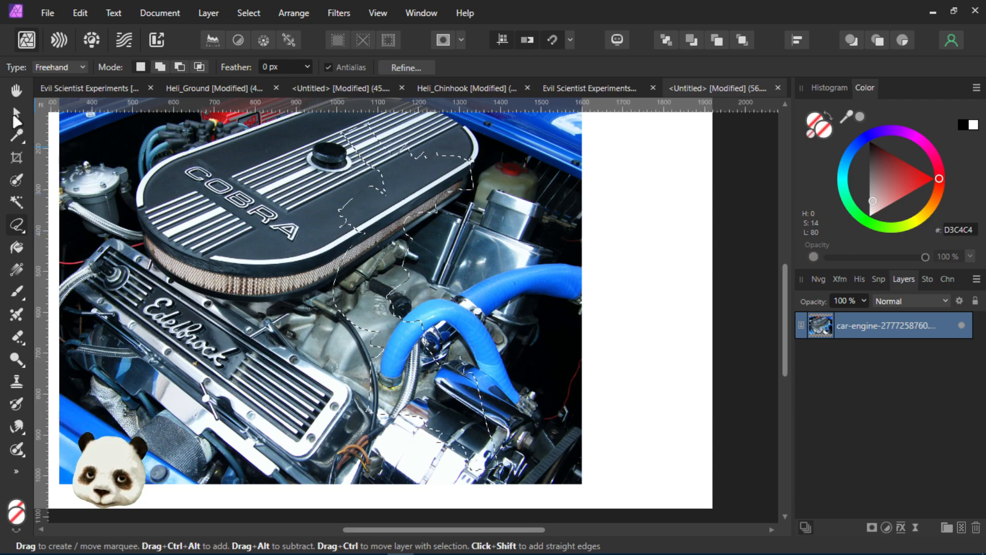
key(v)
scroll(462, 231, down, 2)
scroll(455, 221, up, 1)
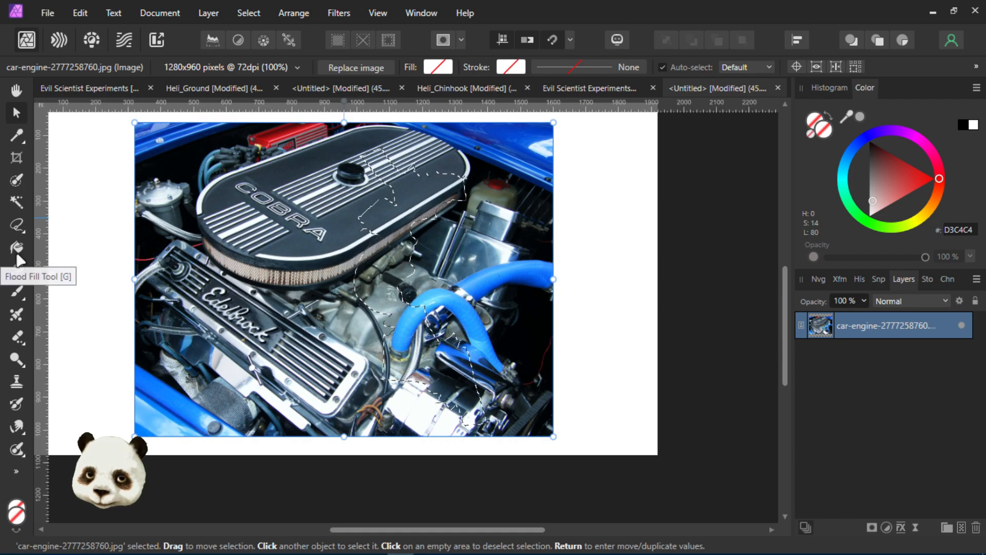
click(17, 222)
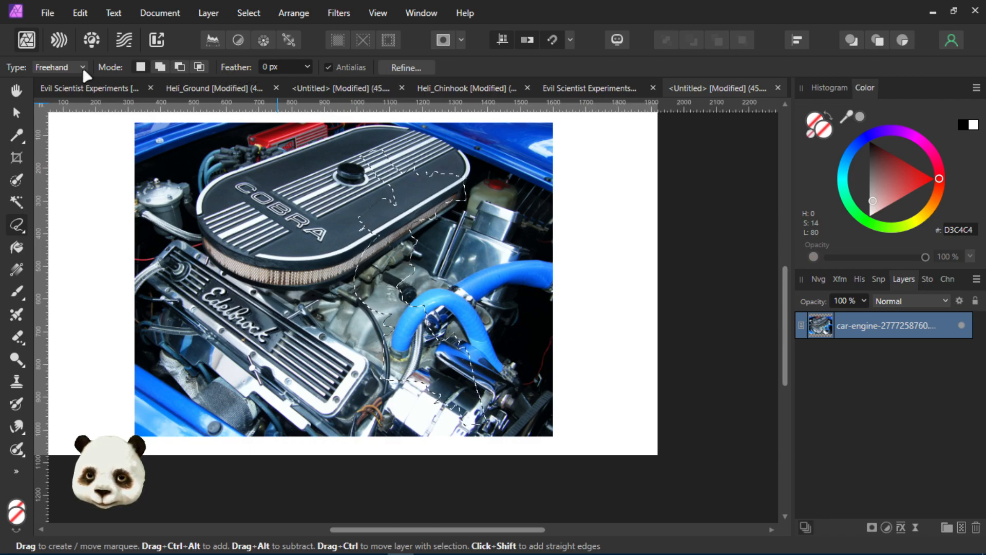
scroll(513, 246, up, 1)
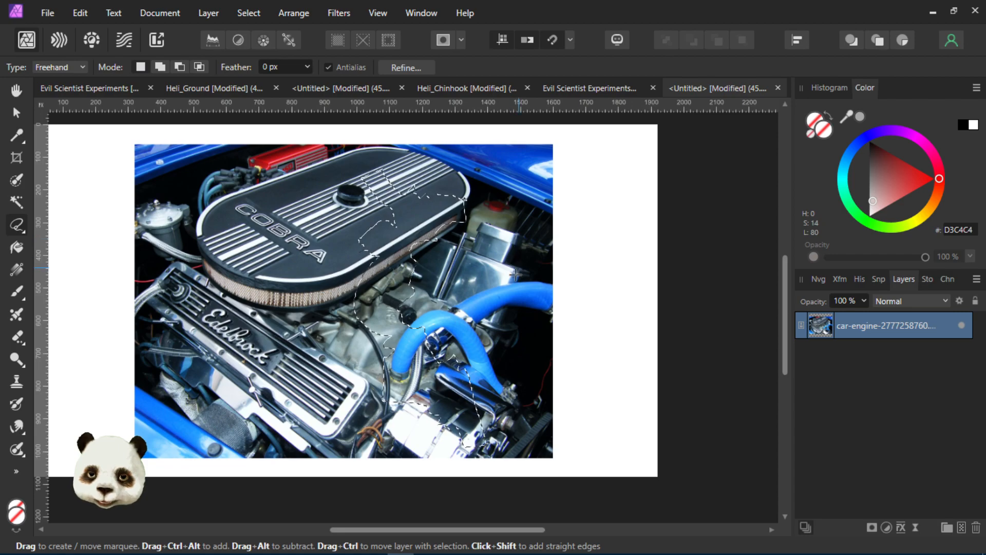
scroll(464, 335, up, 2)
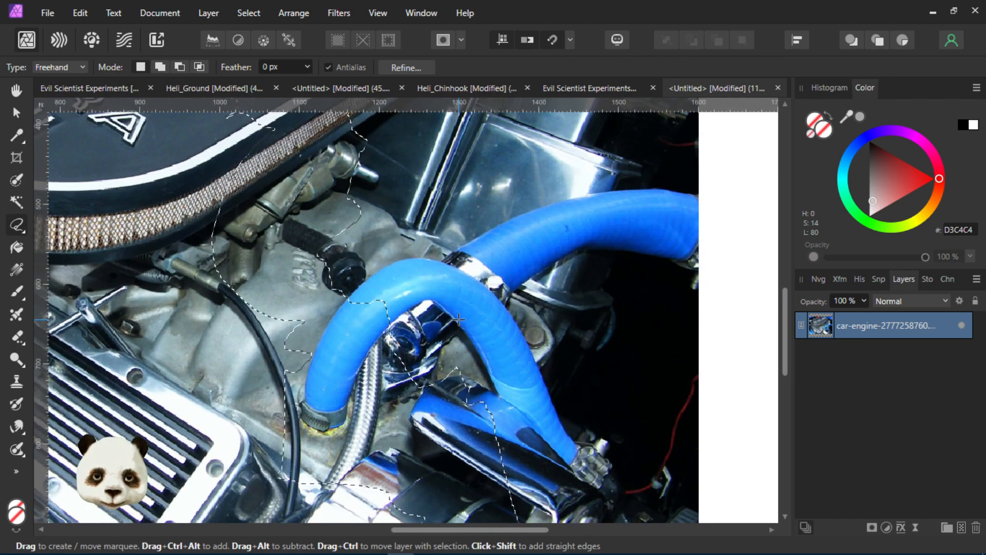
key(space)
drag(288, 335, 258, 257)
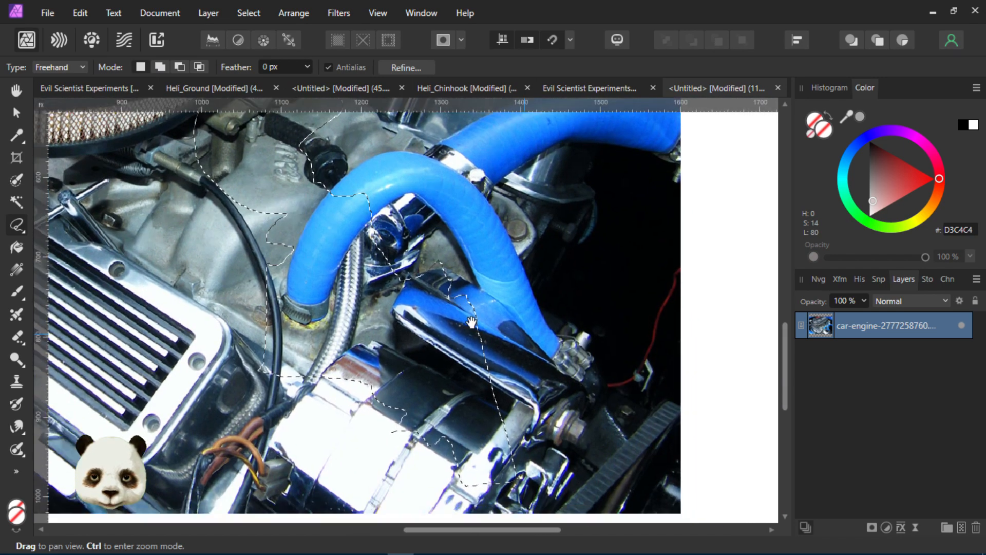
drag(472, 321, 416, 308)
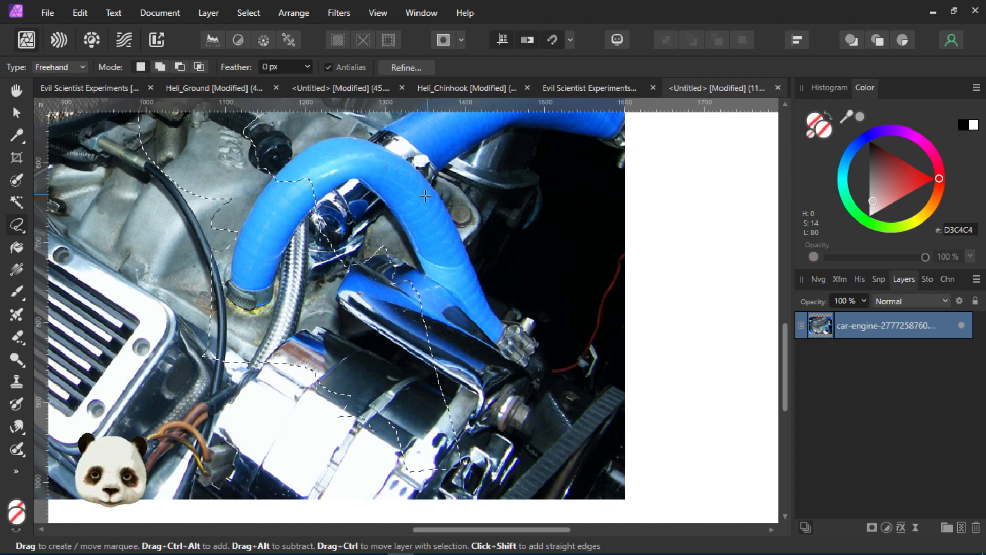
drag(424, 194, 380, 224)
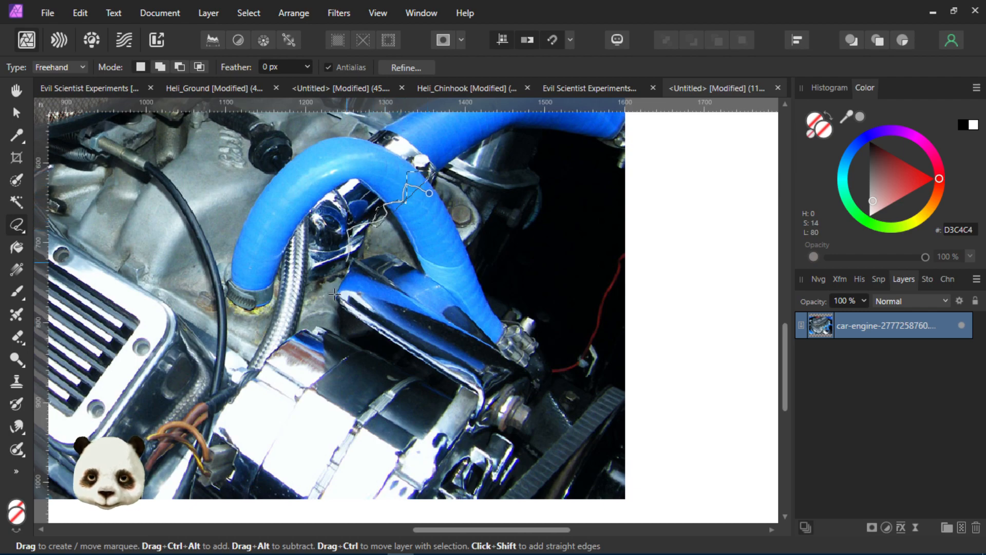
drag(402, 384, 438, 428)
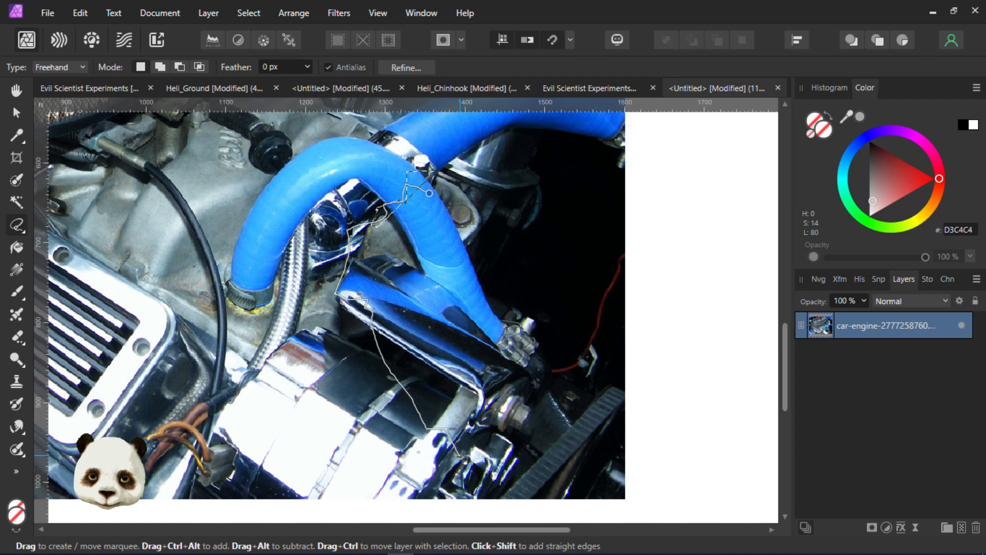
mouse_move(444, 394)
mouse_down()
mouse_move(455, 369)
mouse_move(449, 354)
mouse_move(415, 358)
mouse_move(413, 319)
mouse_move(437, 310)
mouse_move(386, 265)
mouse_move(399, 248)
mouse_up()
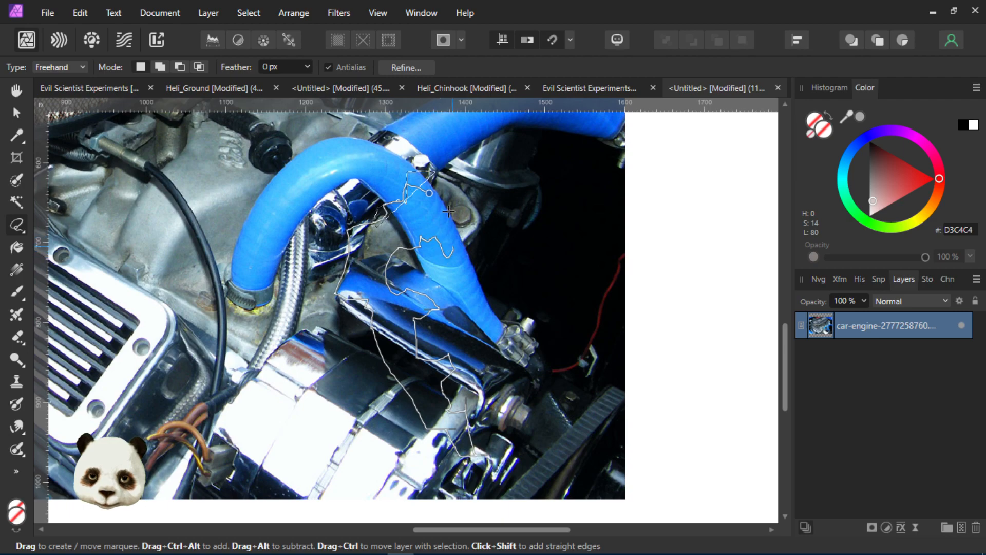
drag(429, 192, 432, 195)
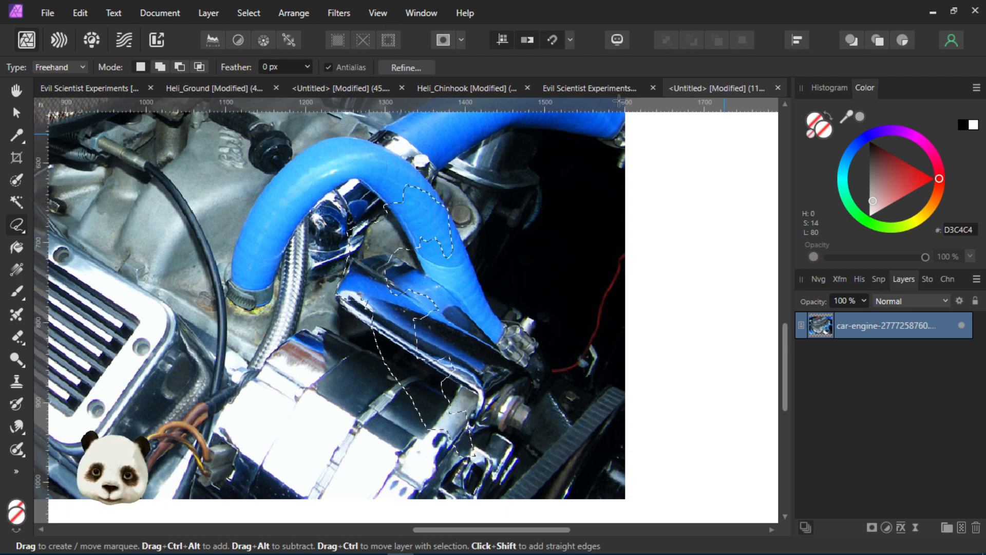
Paste the selected blue hose piece into the Evil Scientist Experiments 2 document and move it beside the large engine cutout
click(597, 88)
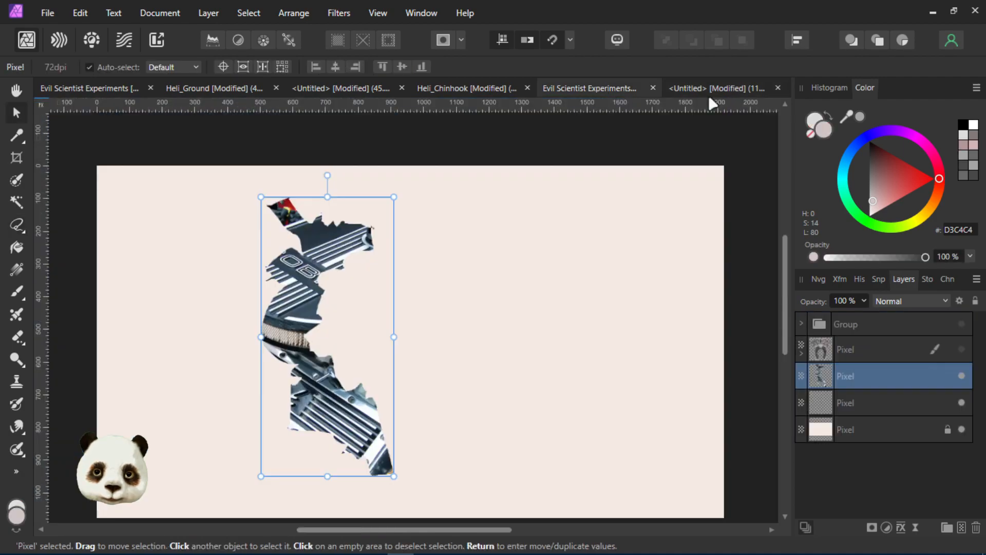
key(ctrl+v)
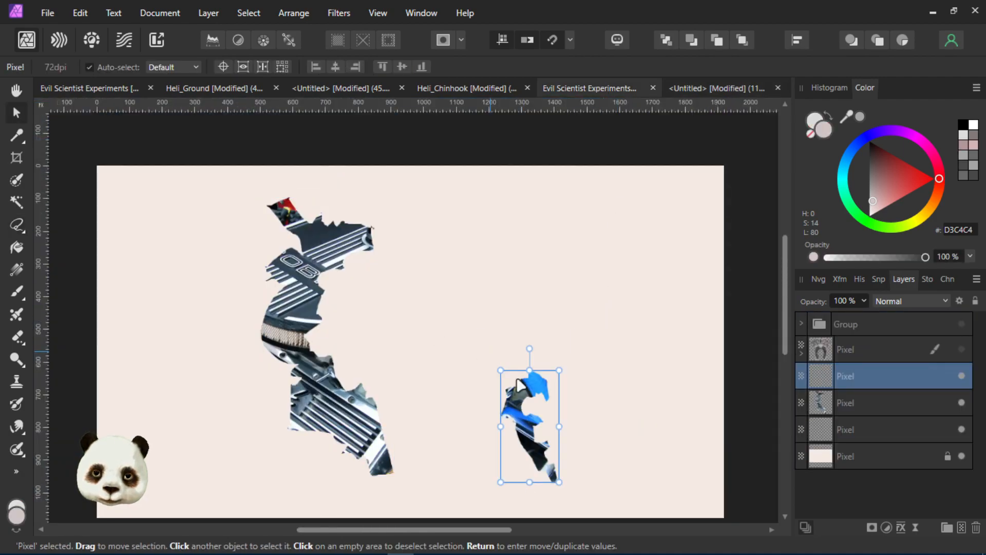
drag(538, 397, 402, 298)
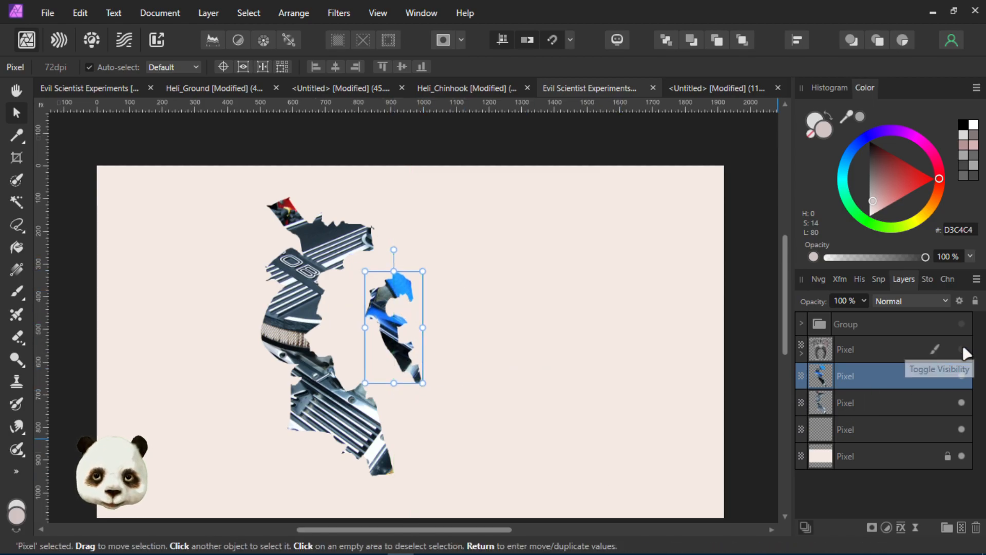
Hide the large engine cutout and move the blue hose piece further left on the cleared canvas
click(960, 405)
scroll(398, 368, up, 2)
drag(403, 341, 320, 342)
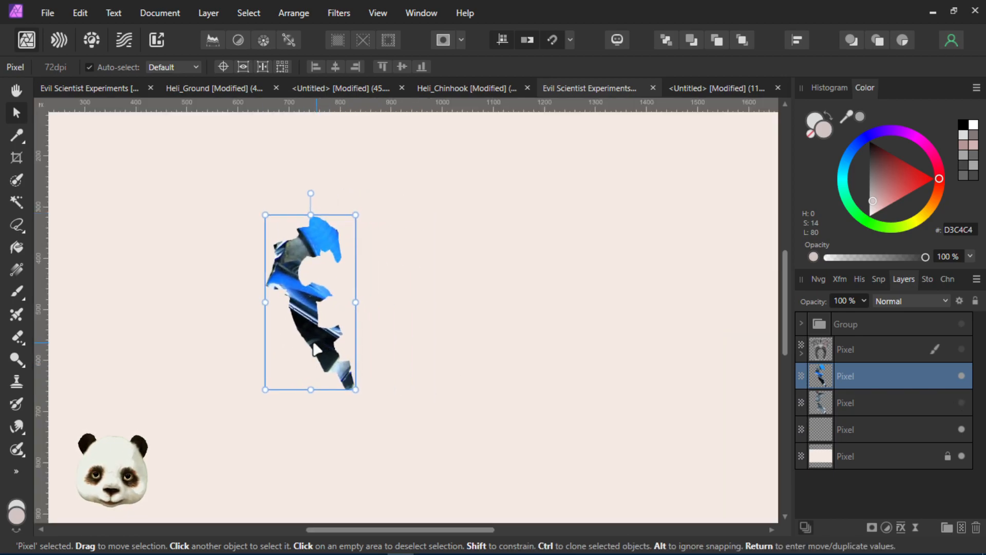
Duplicate the blue hose piece, flip the copy horizontally, and place it facing the original as its mirror image
drag(314, 346, 360, 346)
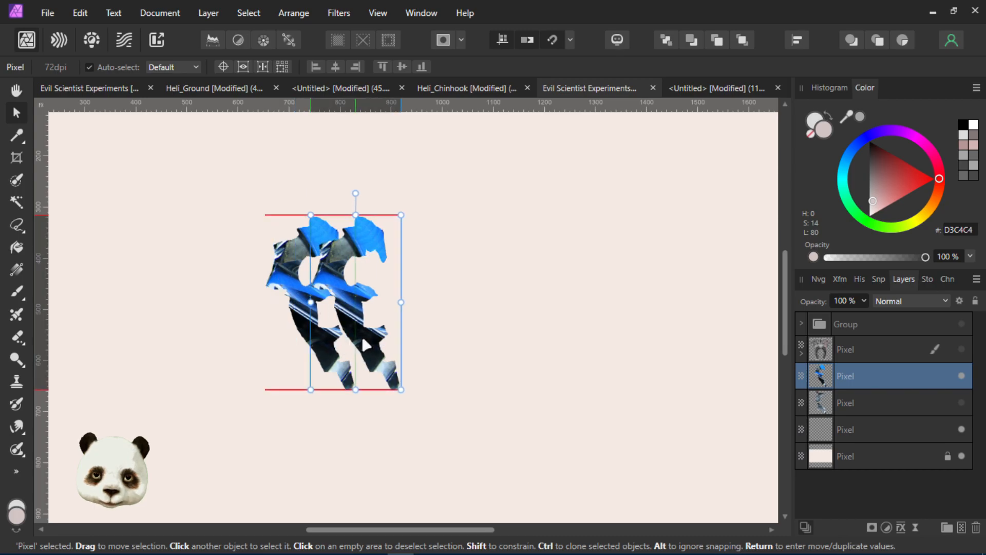
click(294, 13)
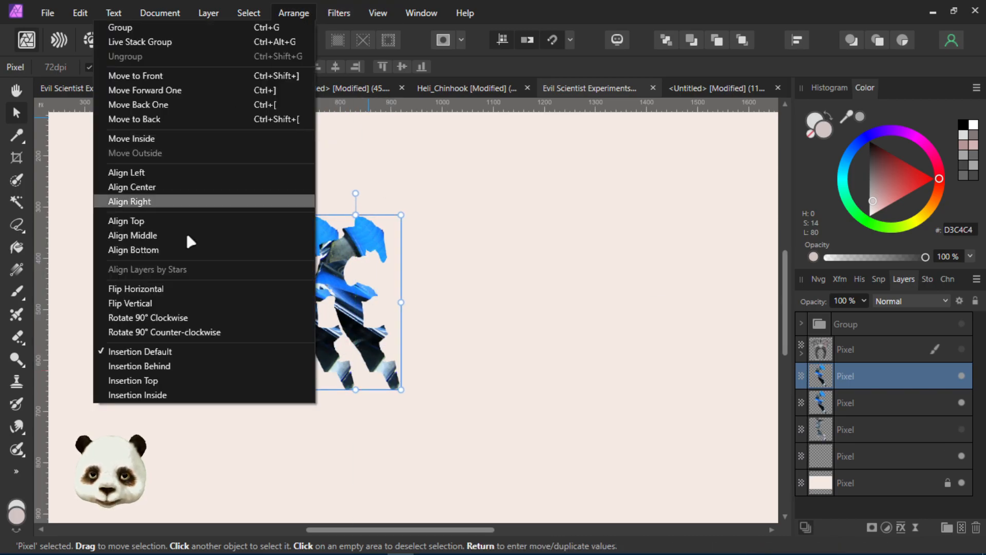
click(191, 304)
key(ctrl+z)
click(293, 13)
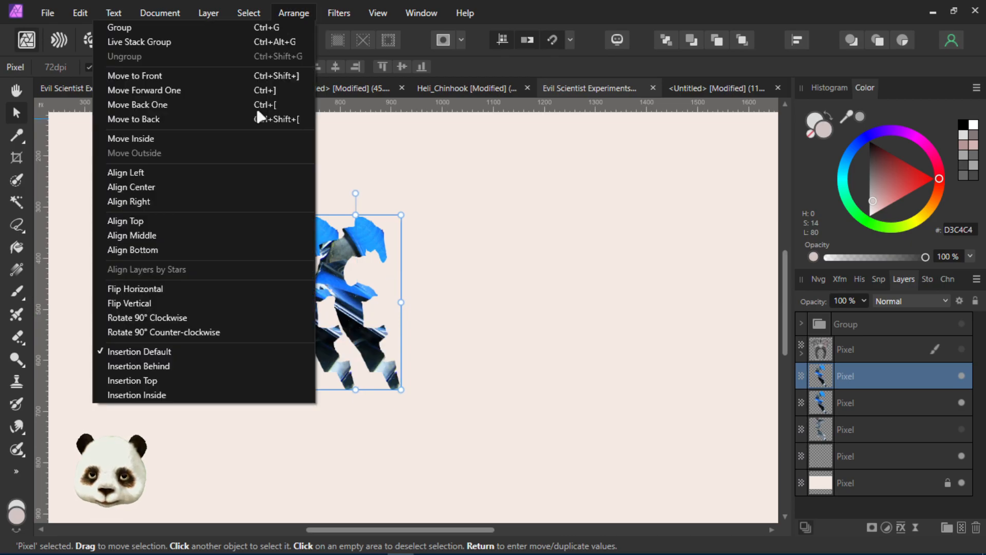
click(211, 289)
drag(368, 293, 435, 300)
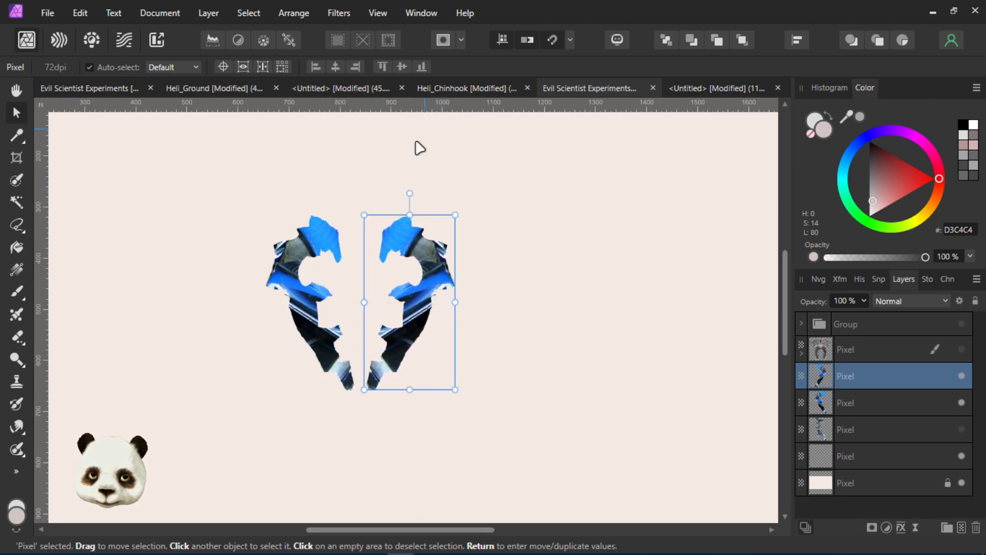
Rotate the mirrored copy slightly counter-clockwise and delete the unrotated original piece
drag(409, 193, 370, 192)
key(ctrl+z)
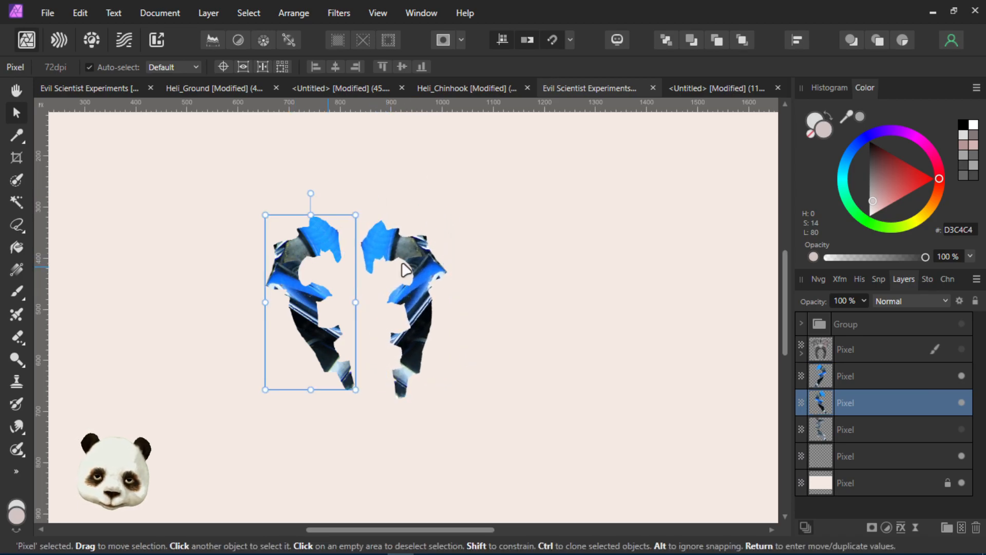
key(Delete)
key(ctrl+z)
Duplicate the tilted piece, flip the copy horizontally, and join both halves at their blue tops into a symmetrical arch
drag(429, 300, 373, 307)
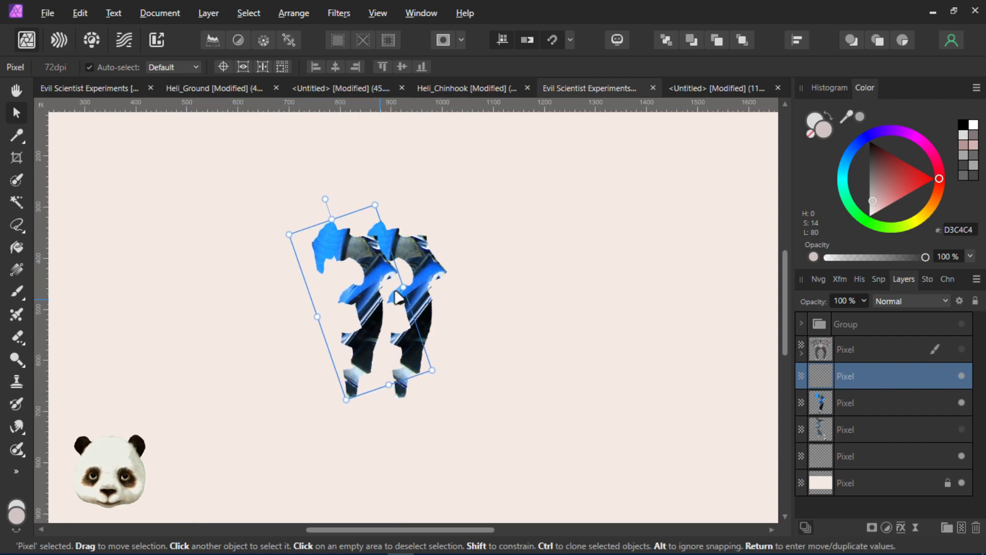
click(294, 13)
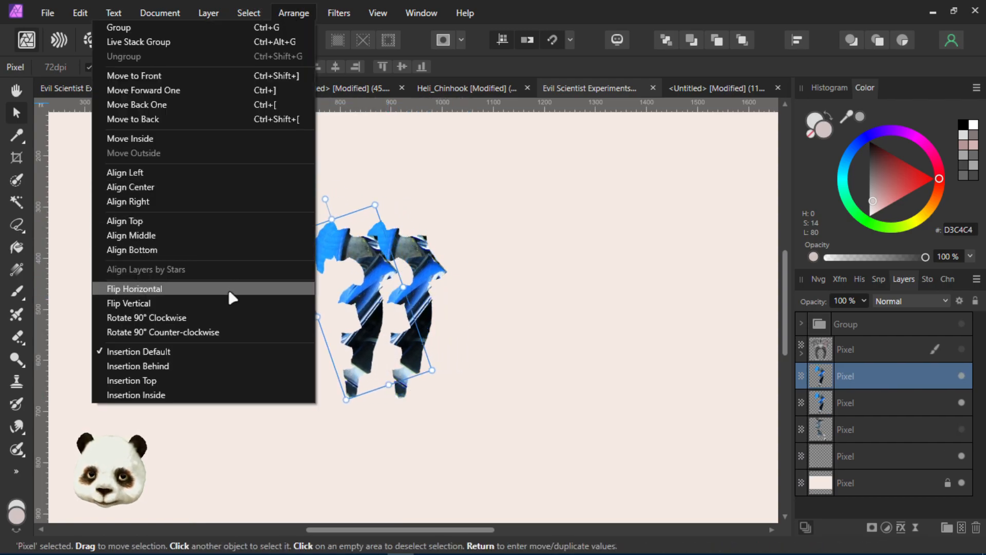
click(154, 289)
drag(360, 317, 327, 314)
click(570, 347)
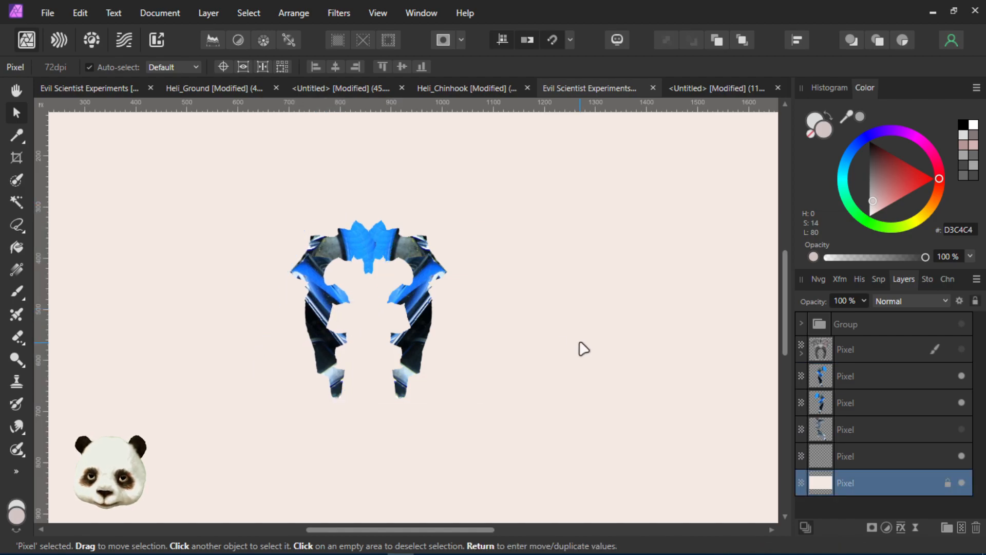
scroll(550, 344, down, 3)
scroll(502, 359, up, 3)
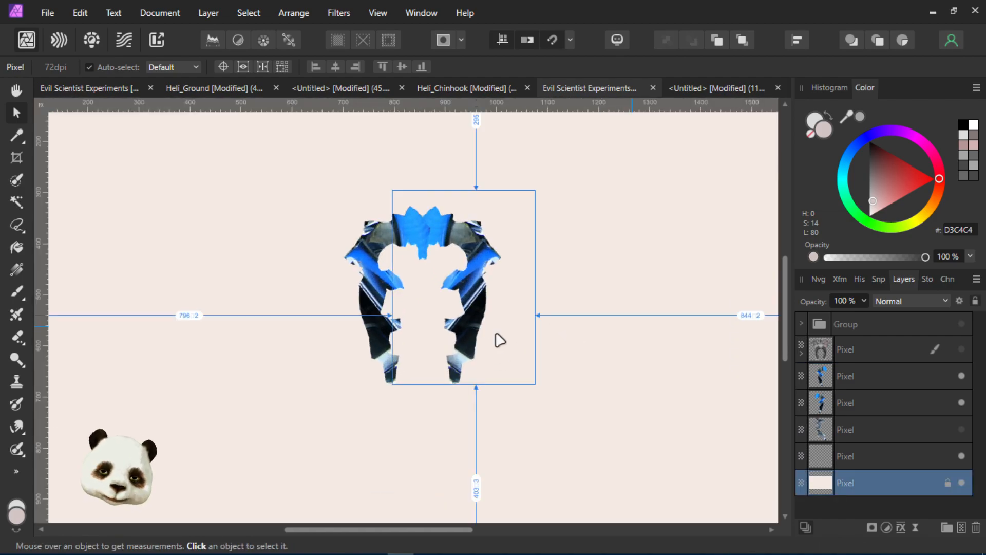
scroll(500, 334, up, 3)
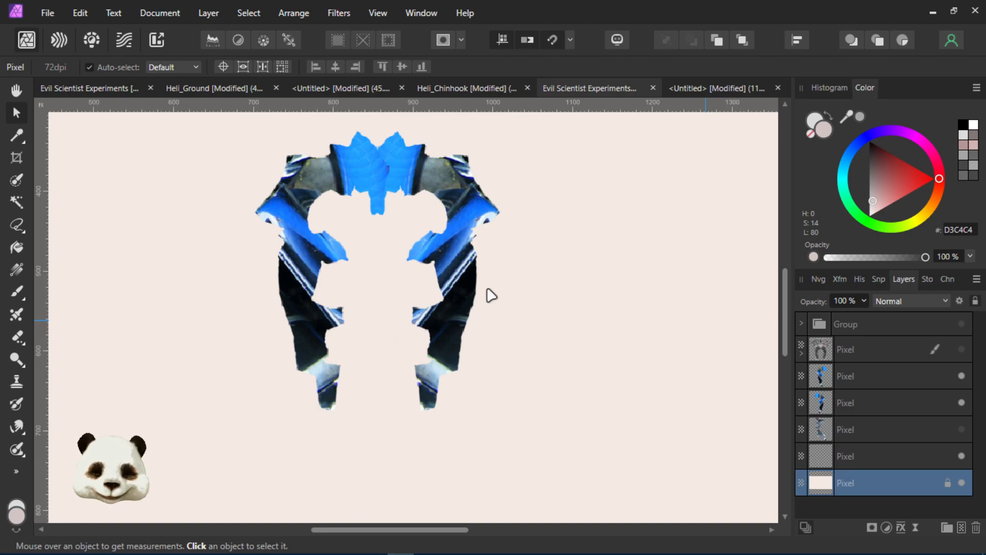
click(299, 229)
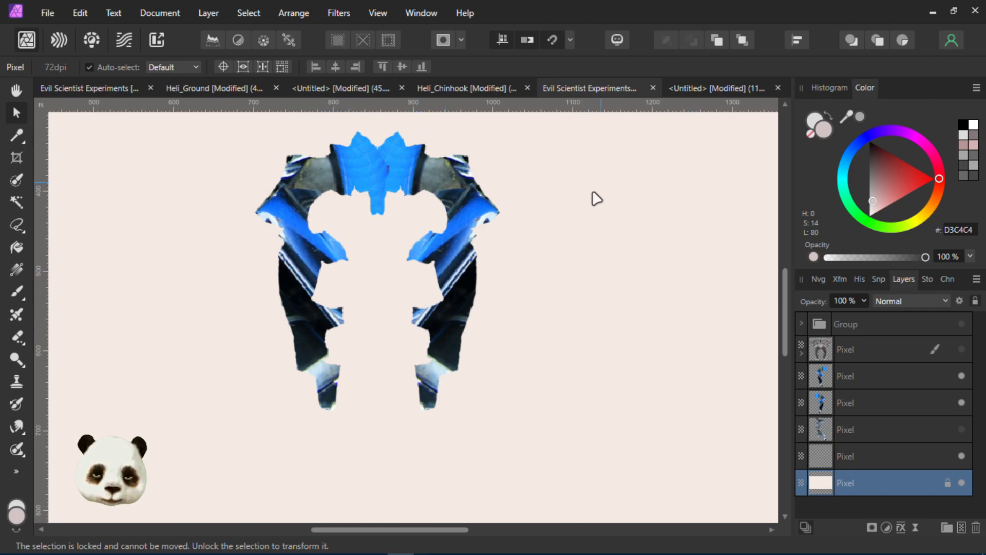
scroll(591, 199, down, 3)
drag(605, 211, 519, 251)
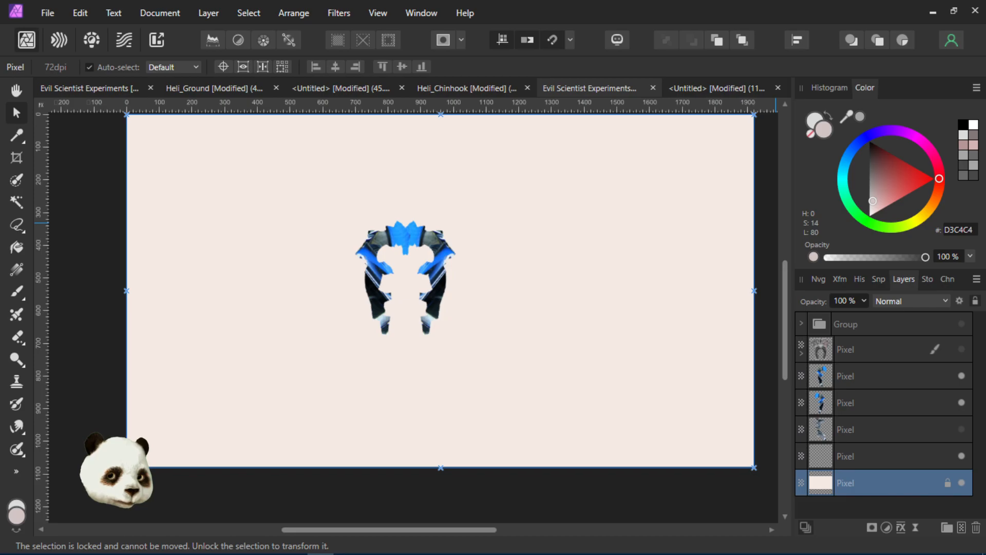
Paste the Colorized_car_engine photo over the first photo in the untitled document and scale it to 88% so it fits within the page
click(704, 86)
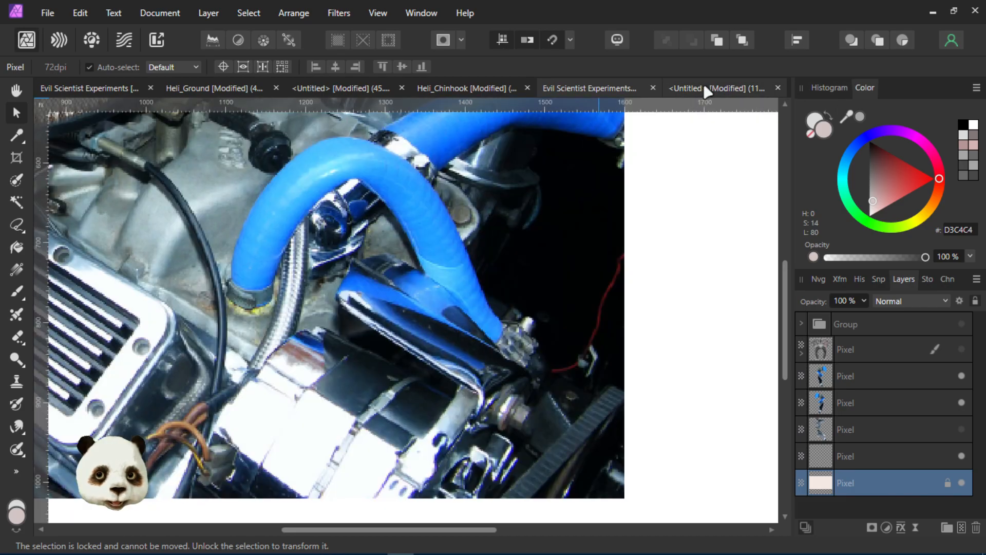
key(l)
key(ctrl+v)
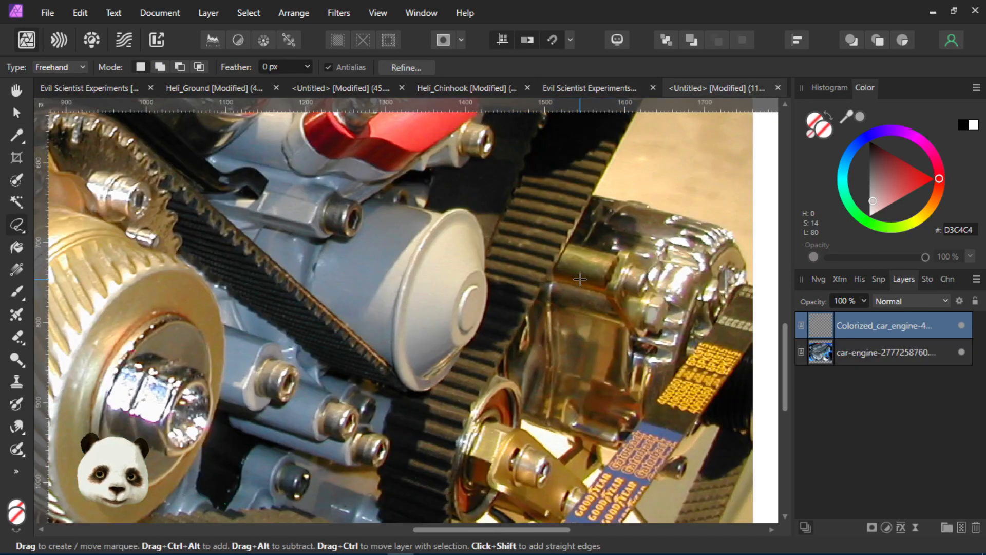
scroll(506, 250, down, 3)
scroll(506, 251, up, 3)
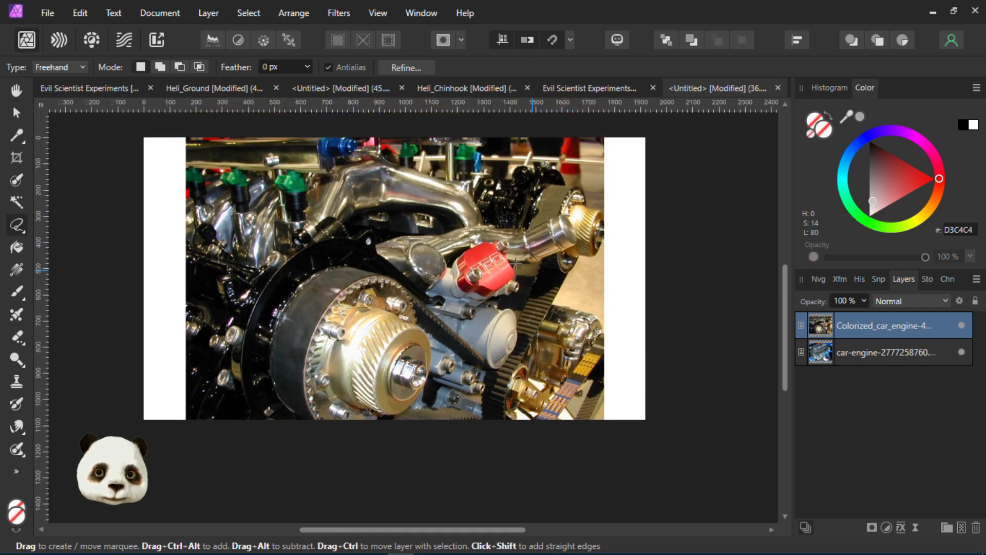
key(v)
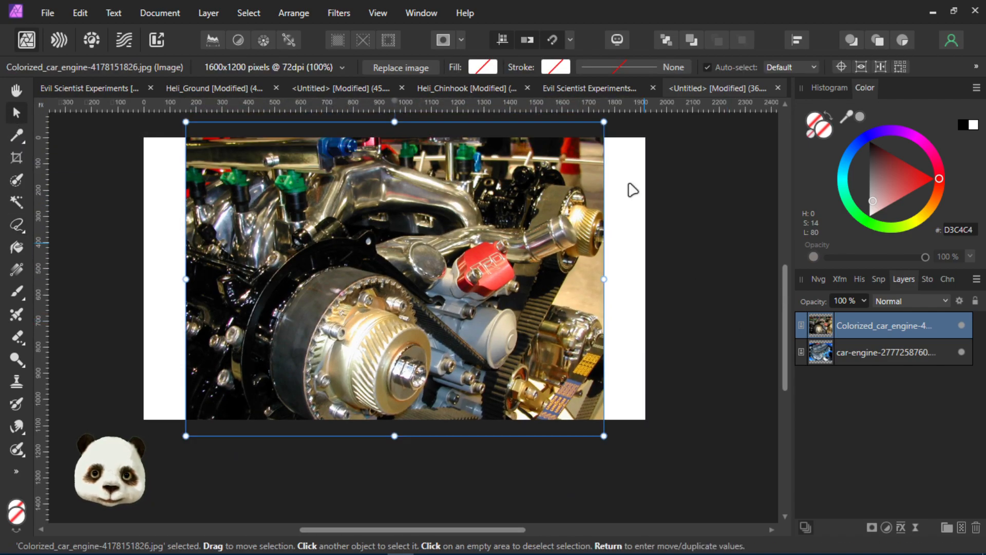
drag(599, 125, 579, 140)
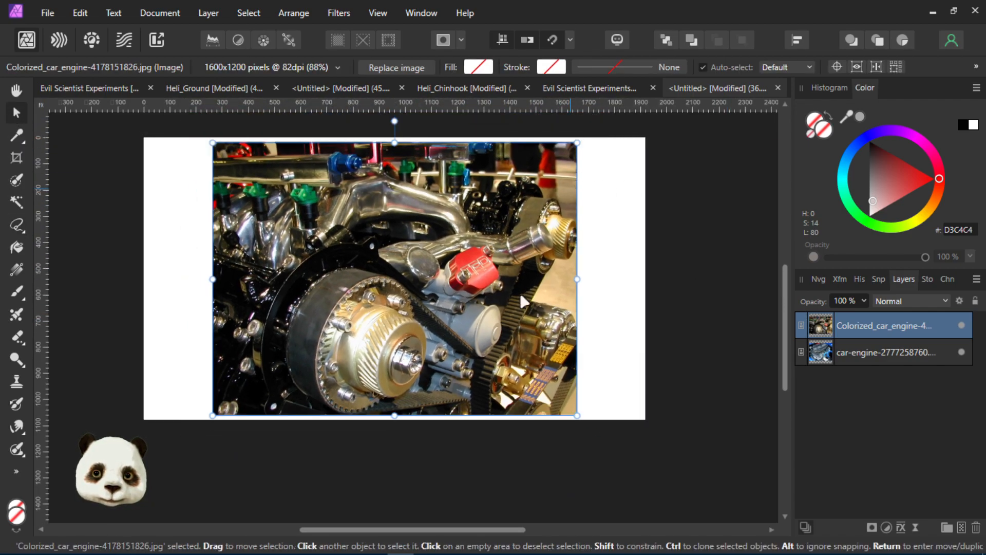
Draw a freehand selection around a jagged piece of the gold pulley and its toothed rim in the Colorized_car_engine photo
scroll(519, 291, up, 3)
key(l)
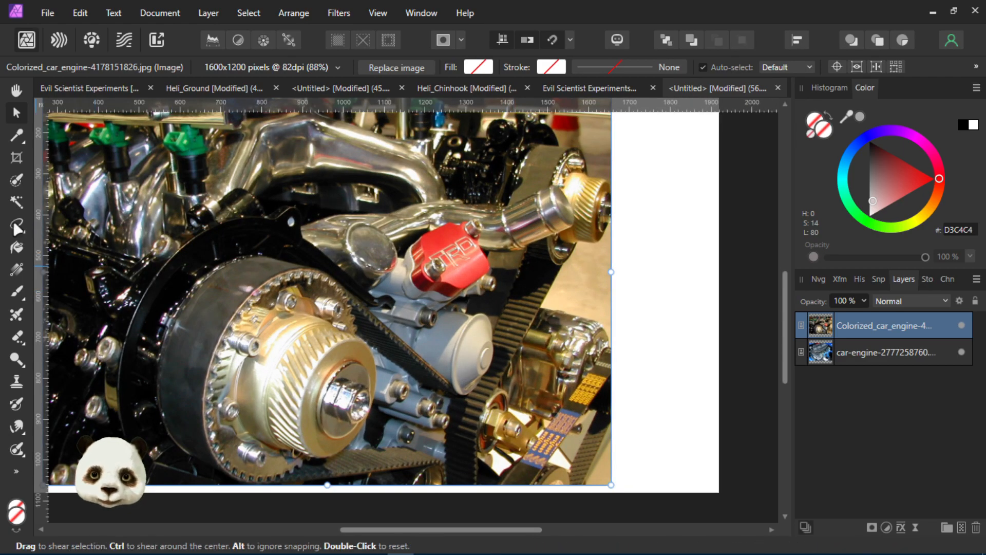
scroll(332, 278, up, 1)
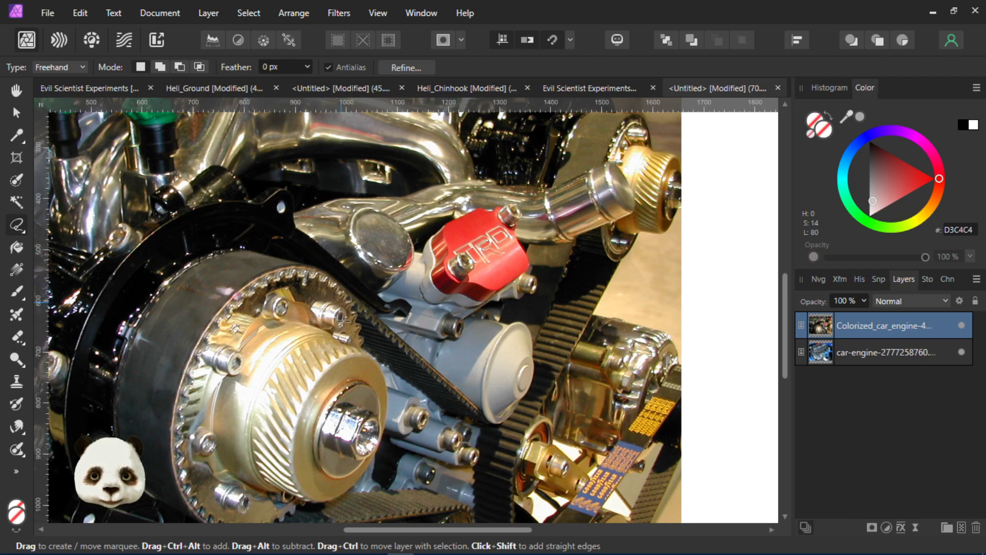
drag(293, 291, 374, 332)
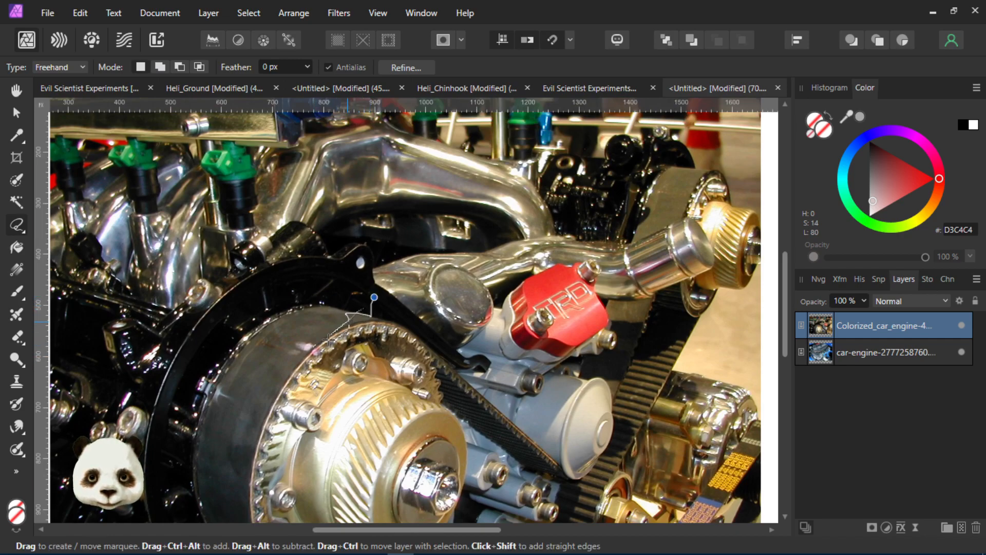
drag(330, 422, 368, 486)
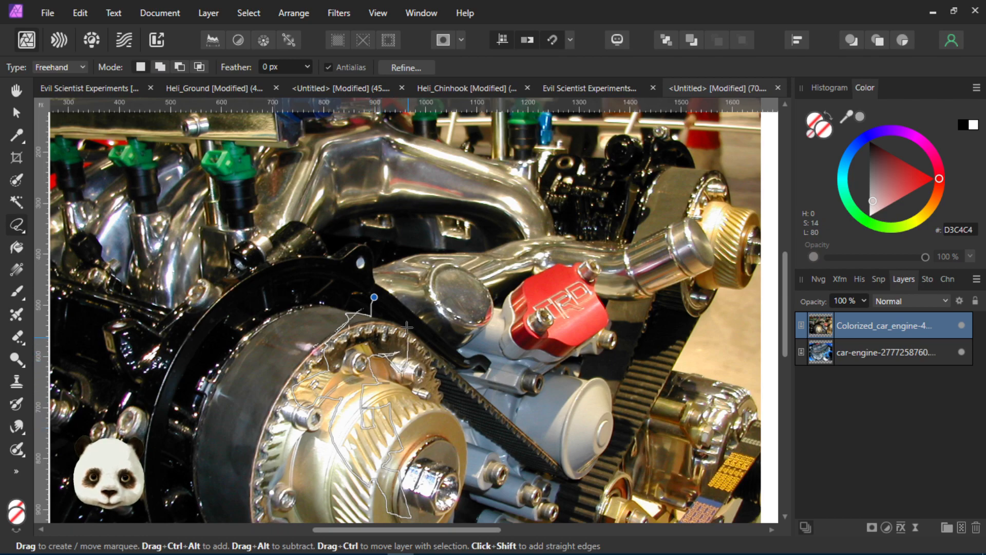
drag(386, 298, 376, 299)
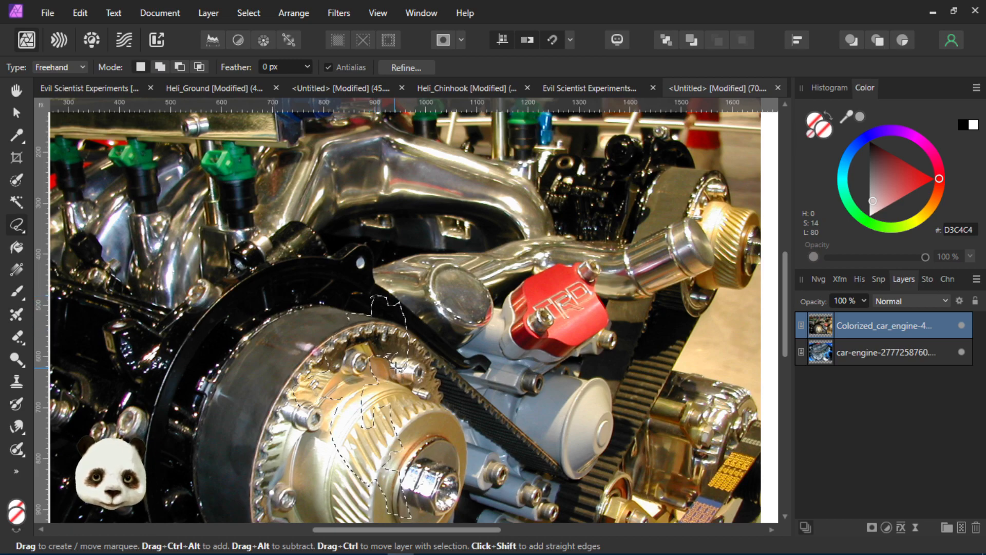
Refine the pulley selection's edges with a 16 px matte adjustment brush and apply the refinement
scroll(394, 360, up, 4)
click(406, 67)
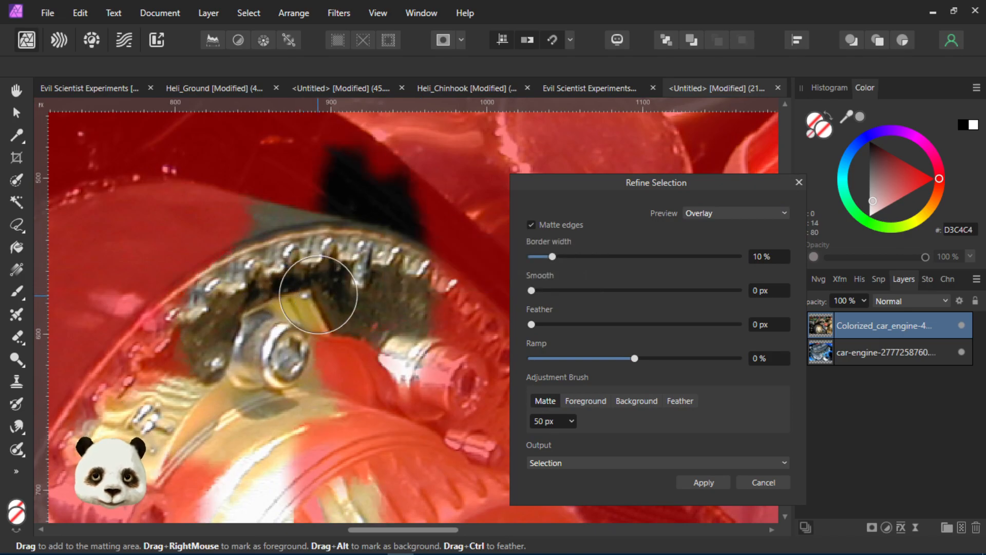
key(bracketleft)
key(bracketleft)
key(bracketleft)
key(bracketleft)
key(bracketleft)
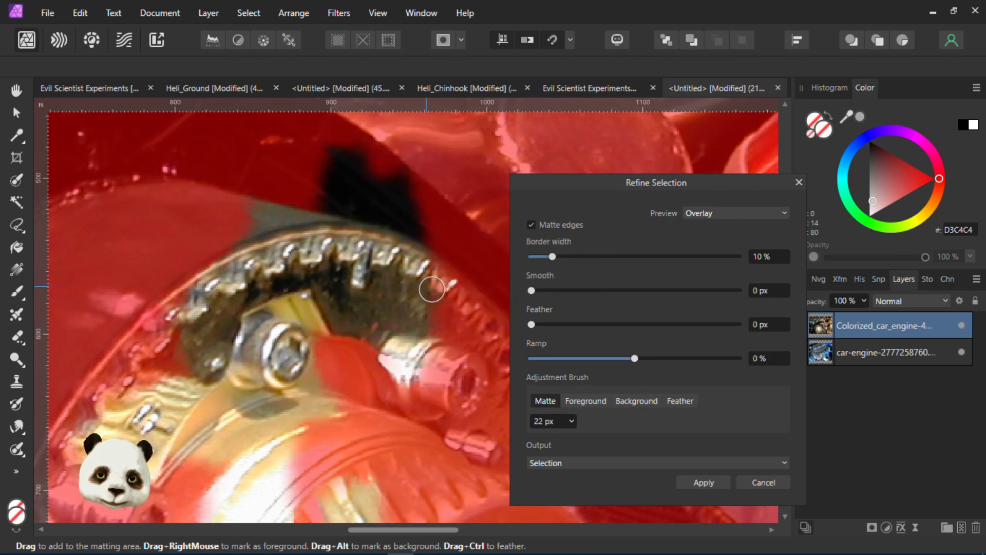
drag(380, 325, 394, 328)
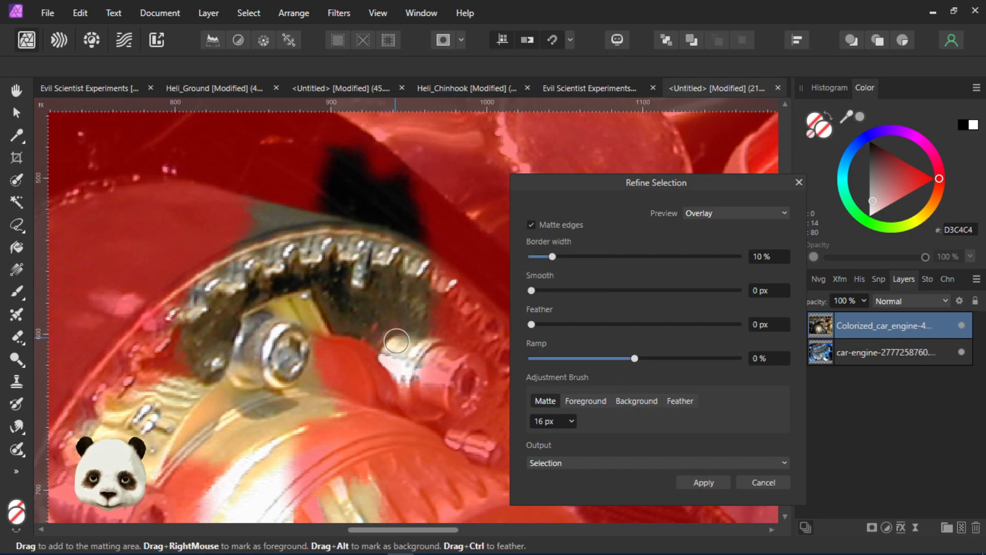
key(d)
drag(387, 327, 390, 337)
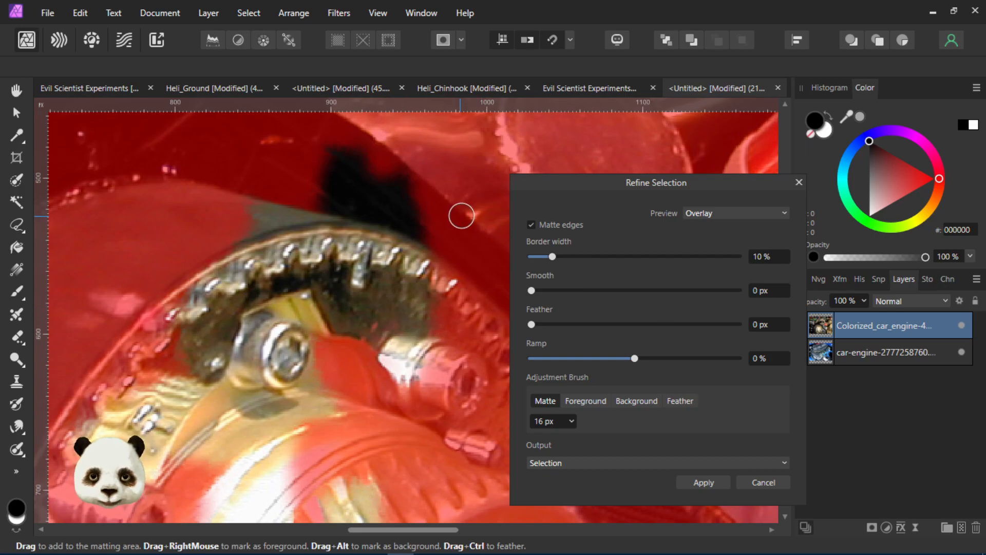
key(Return)
key(e)
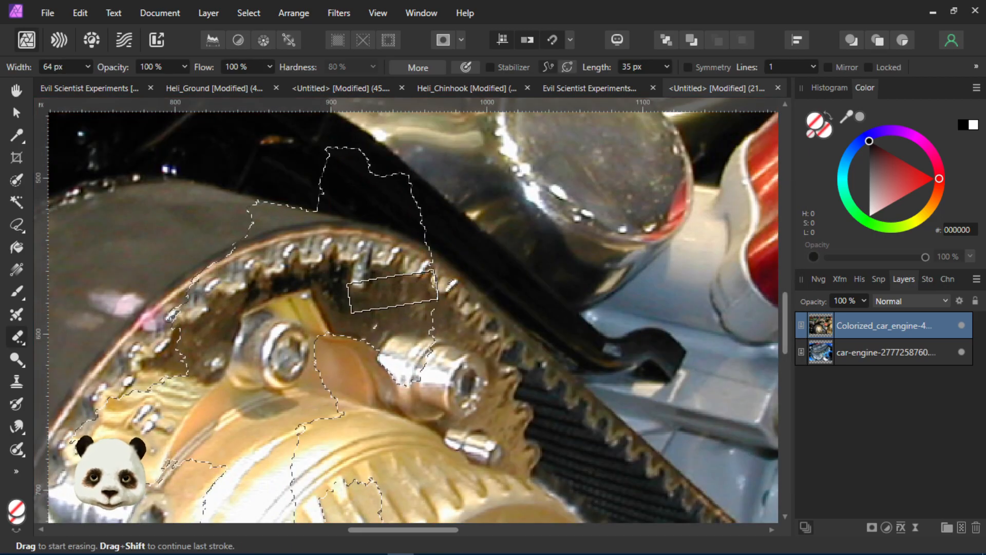
Try the soft-edged gold cutout in the Evil Scientist Experiments document, pasting it near the blue arch and deleting it
scroll(516, 284, down, 5)
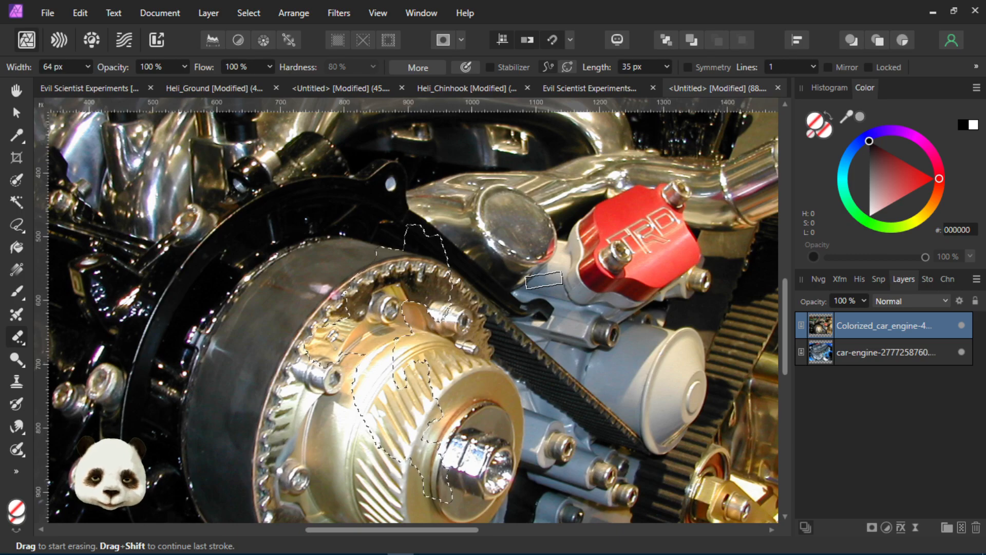
click(616, 88)
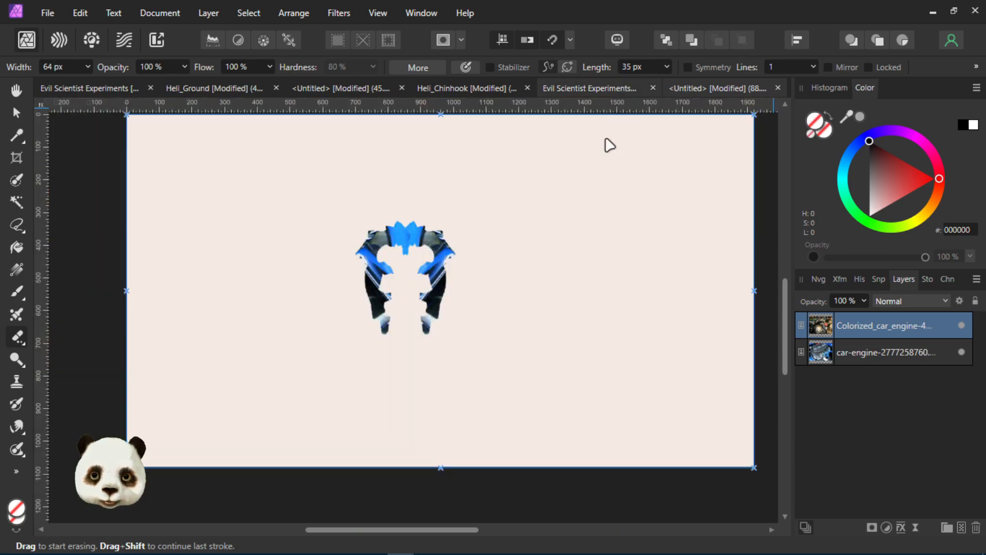
key(v)
drag(416, 350, 605, 282)
key(ctrl+z)
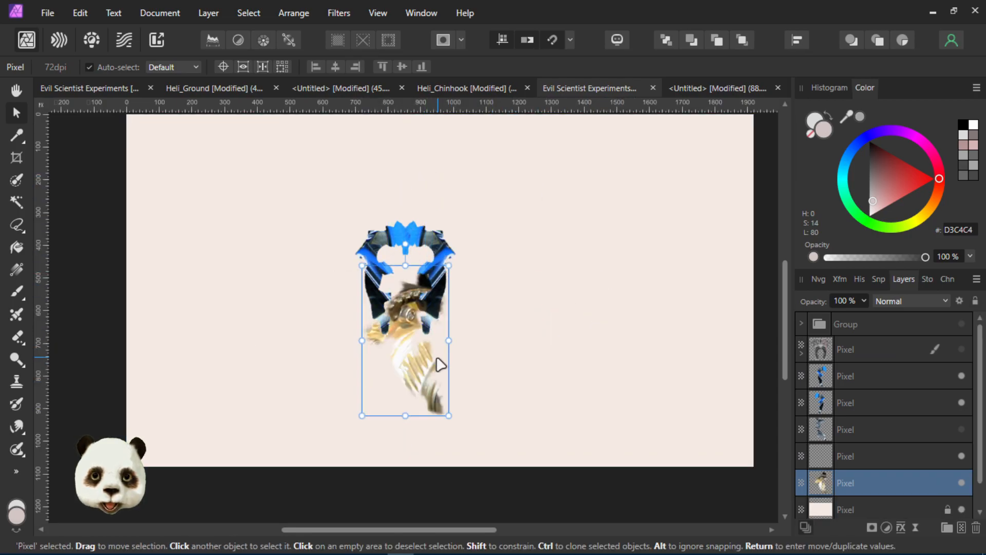
scroll(426, 409, up, 4)
scroll(418, 364, down, 1)
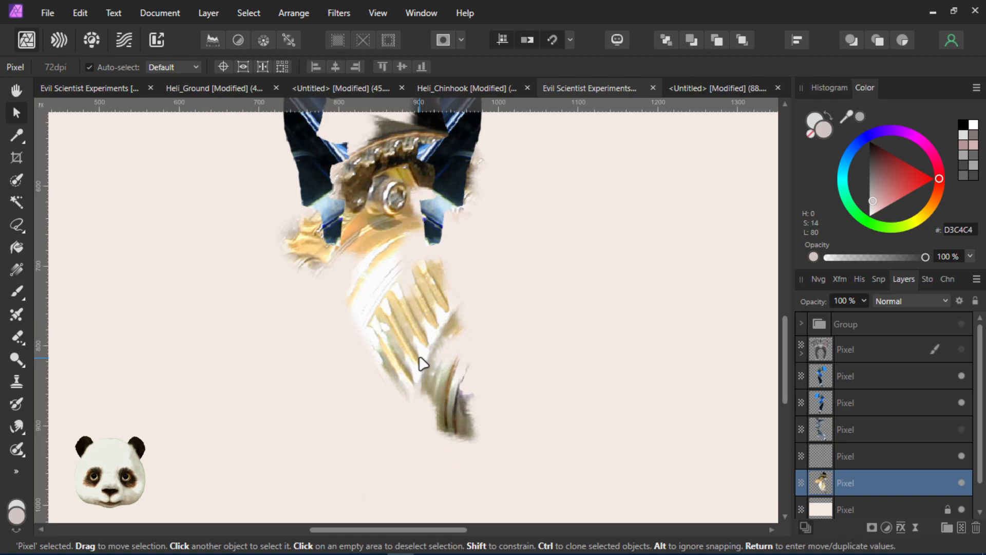
key(Delete)
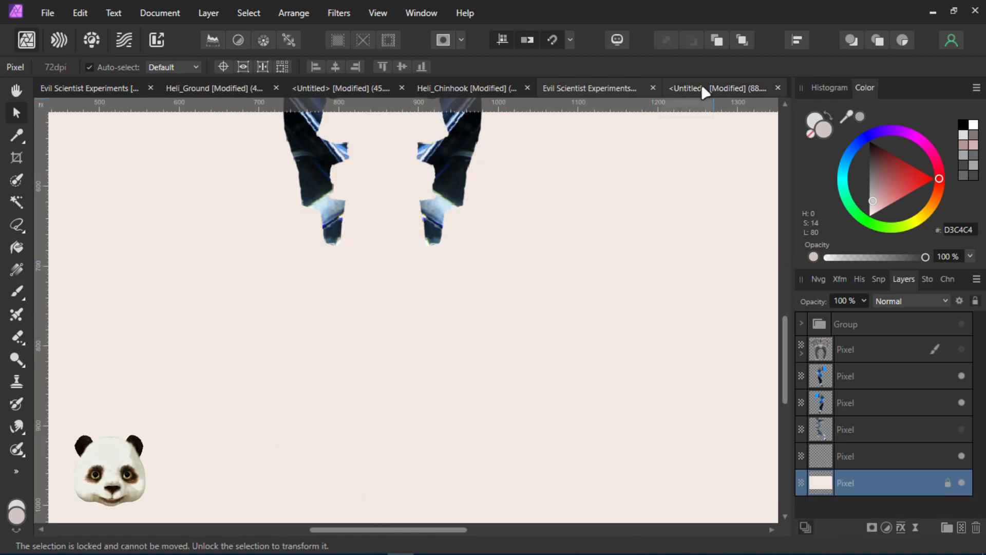
Return to the untitled photo document and draw a new freehand selection from the toothed rim down across the gold pulley
click(701, 86)
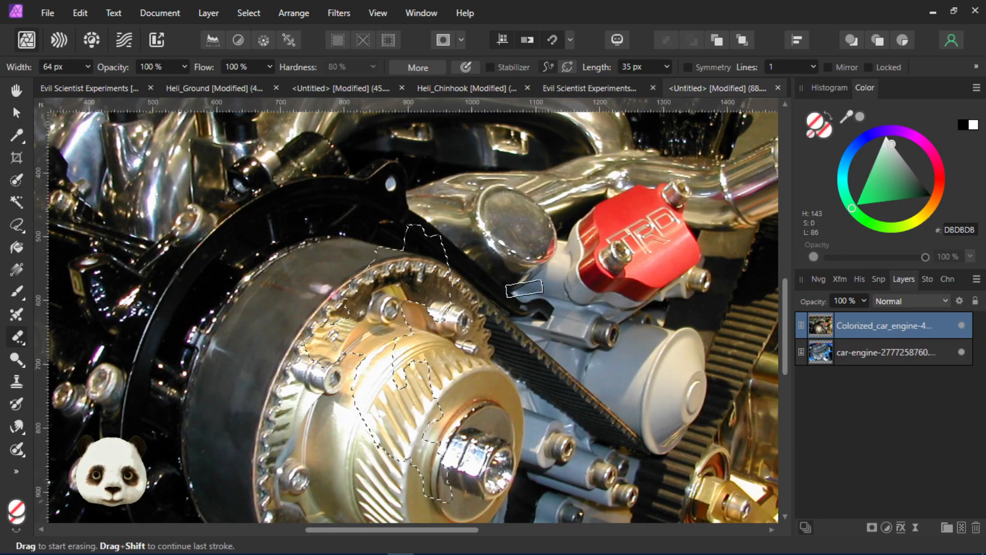
click(17, 225)
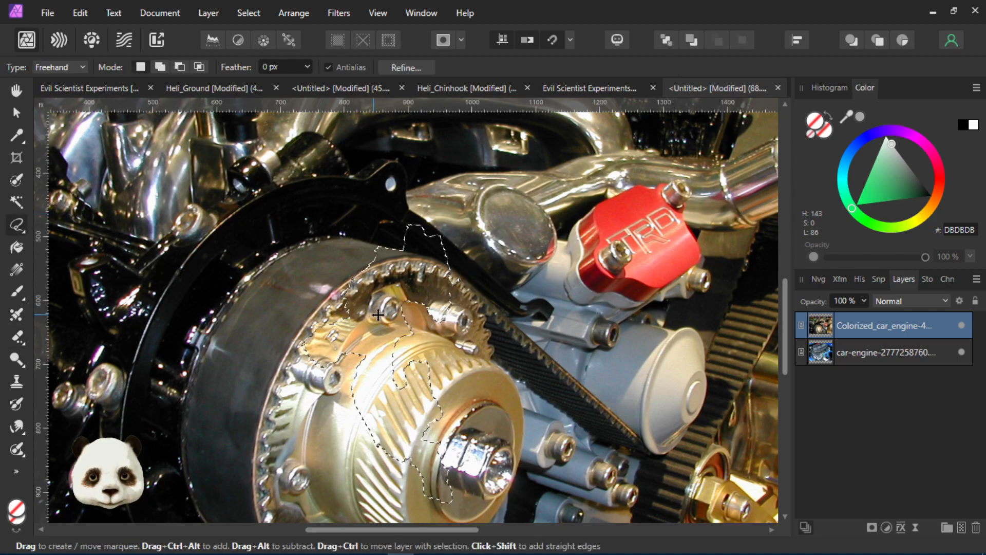
click(502, 279)
drag(452, 305, 426, 222)
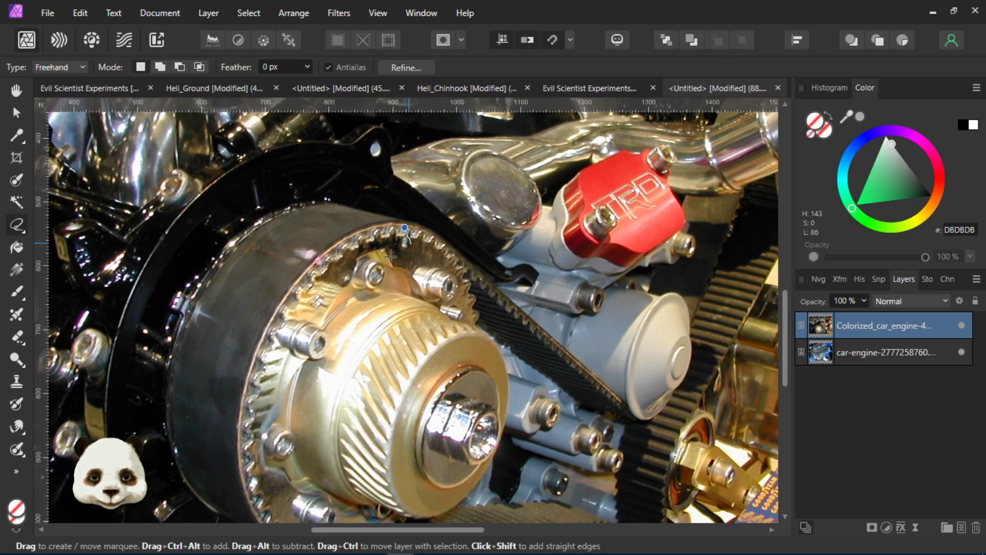
mouse_move(365, 333)
mouse_down()
mouse_move(339, 400)
mouse_move(368, 447)
mouse_move(383, 433)
mouse_move(394, 455)
mouse_up()
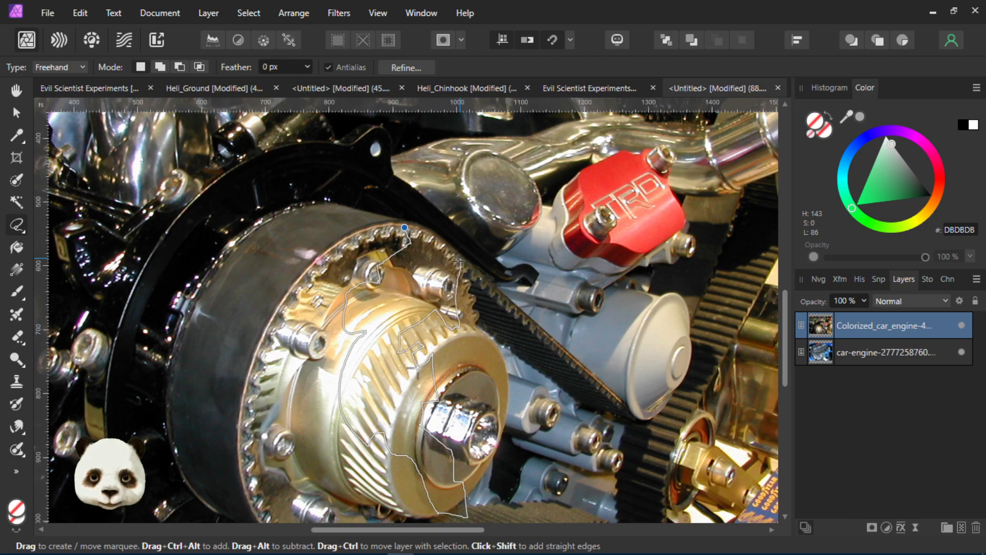
drag(450, 211, 406, 220)
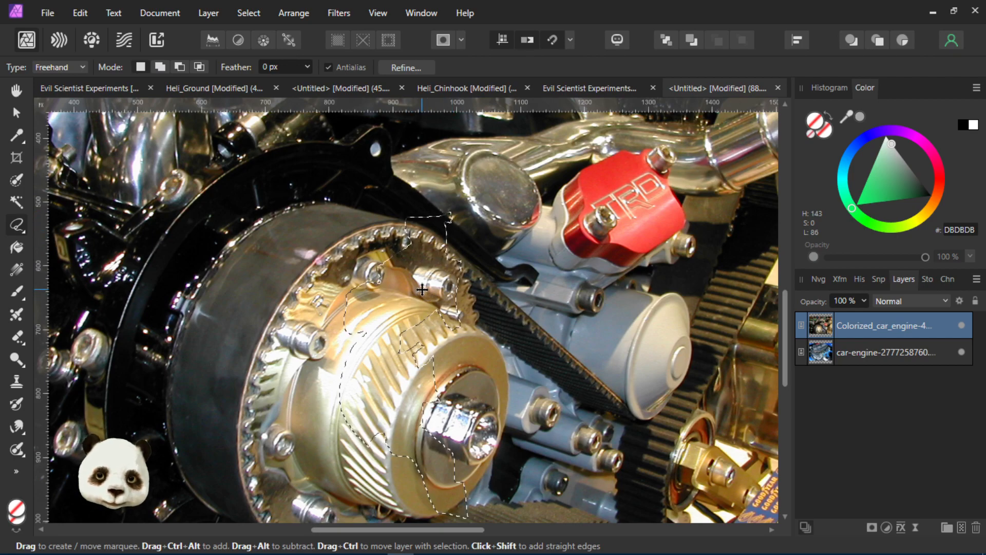
Paste the gold pulley cutout into the Evil Scientist Experiments document and place it beside the blue arch
click(570, 87)
key(ctrl+v)
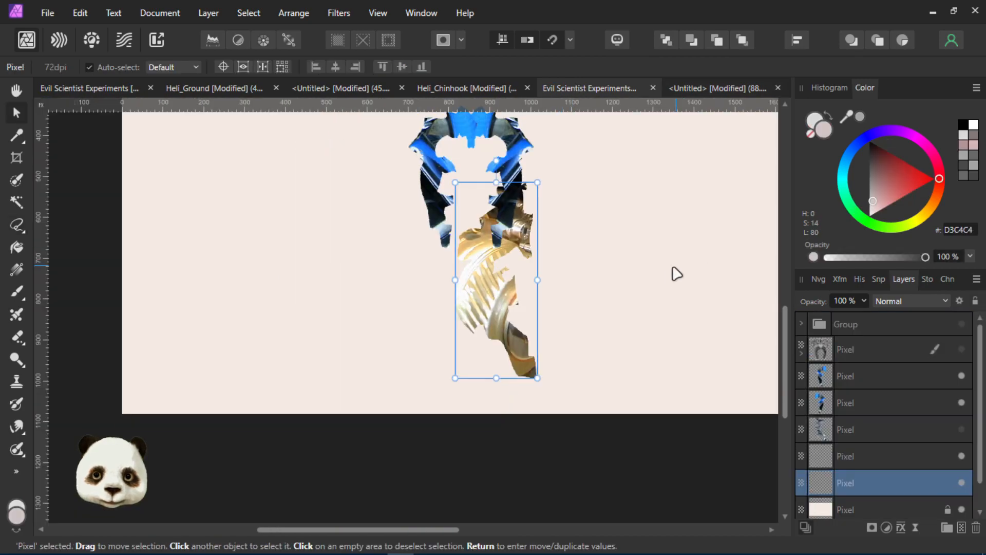
drag(654, 284, 467, 355)
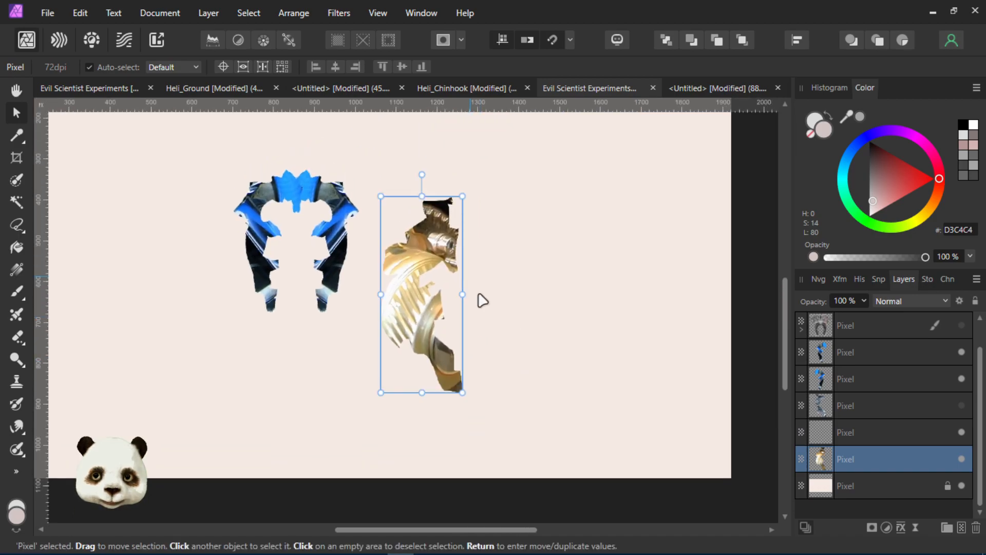
Recolor the locked background layer with a solid neutral mid-grey fill
click(870, 488)
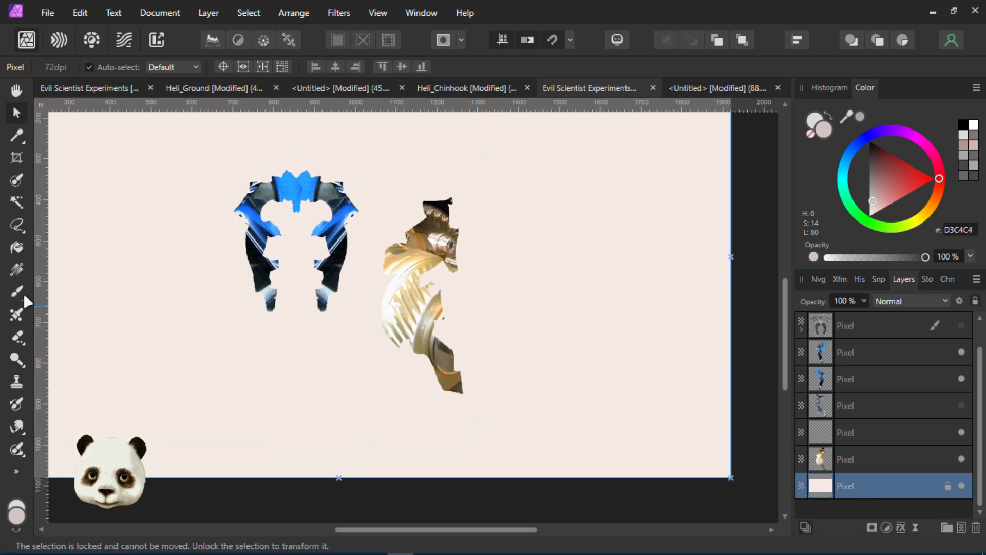
click(16, 270)
drag(886, 192, 850, 189)
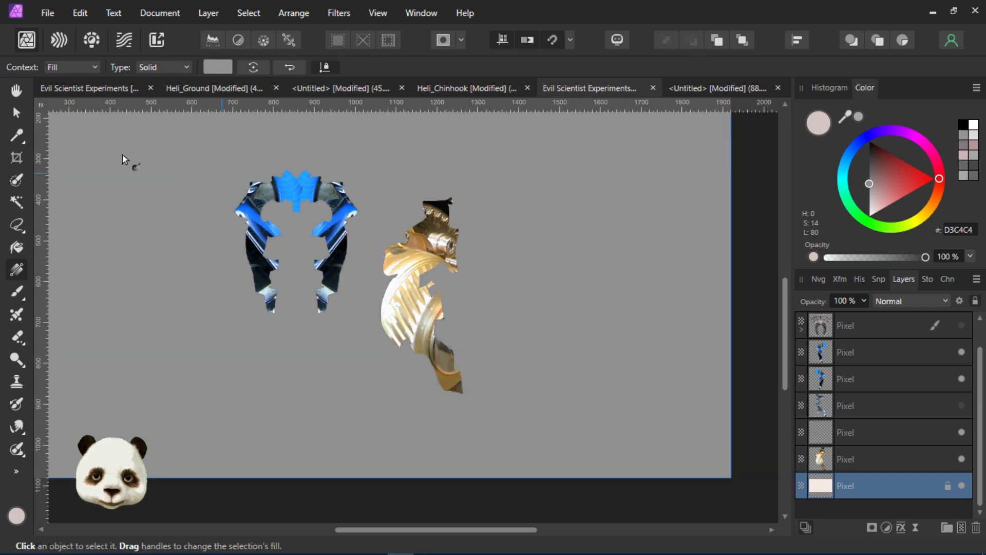
click(15, 112)
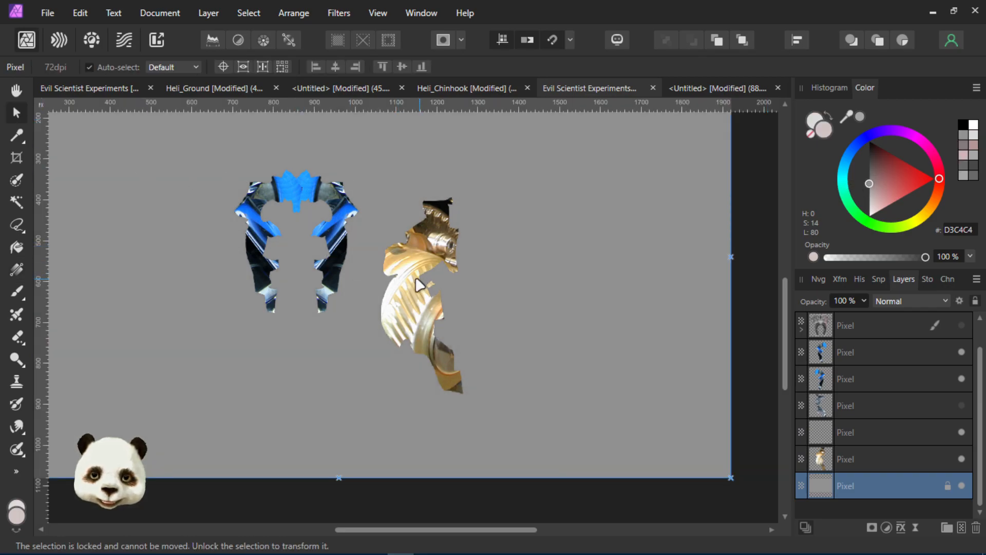
Duplicate the gold cutout, flip the copy horizontally, and place it edge to edge with the original as its mirror image
click(845, 465)
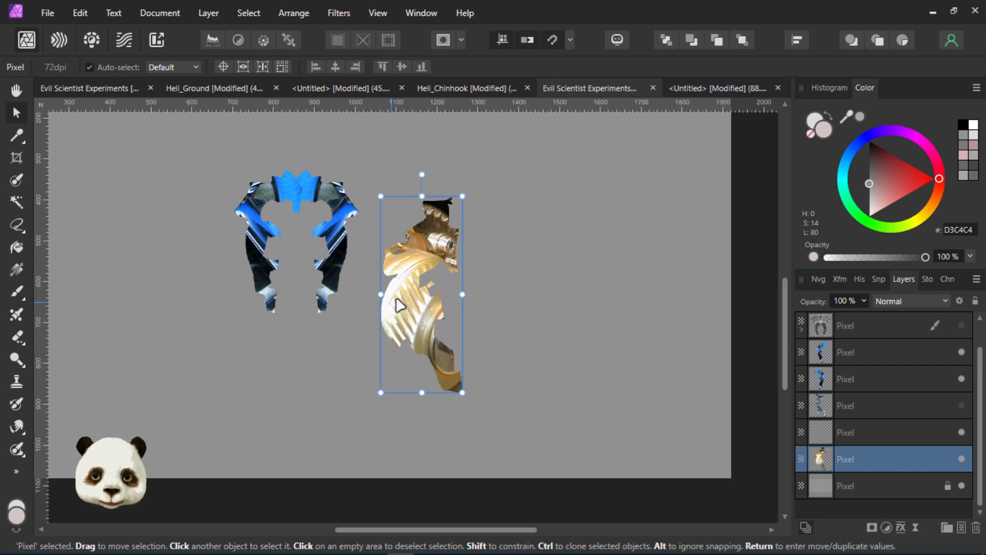
drag(398, 299, 403, 258)
scroll(525, 365, up, 2)
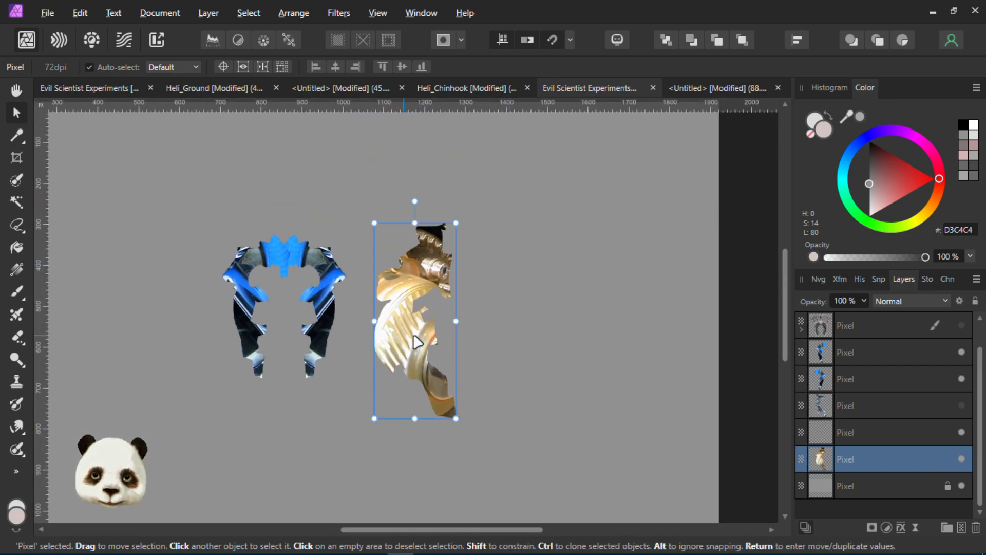
drag(406, 259, 437, 260)
click(294, 12)
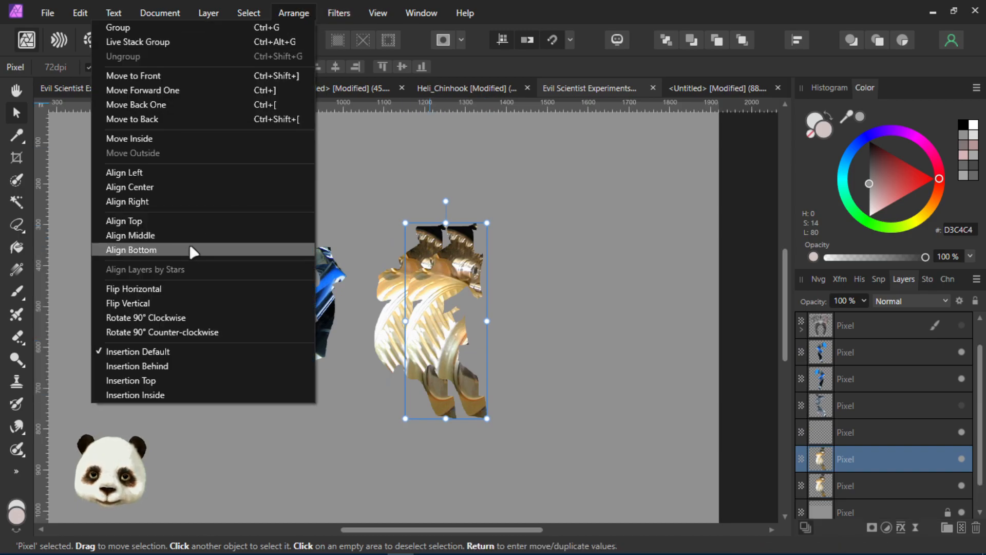
click(172, 297)
drag(455, 353, 509, 354)
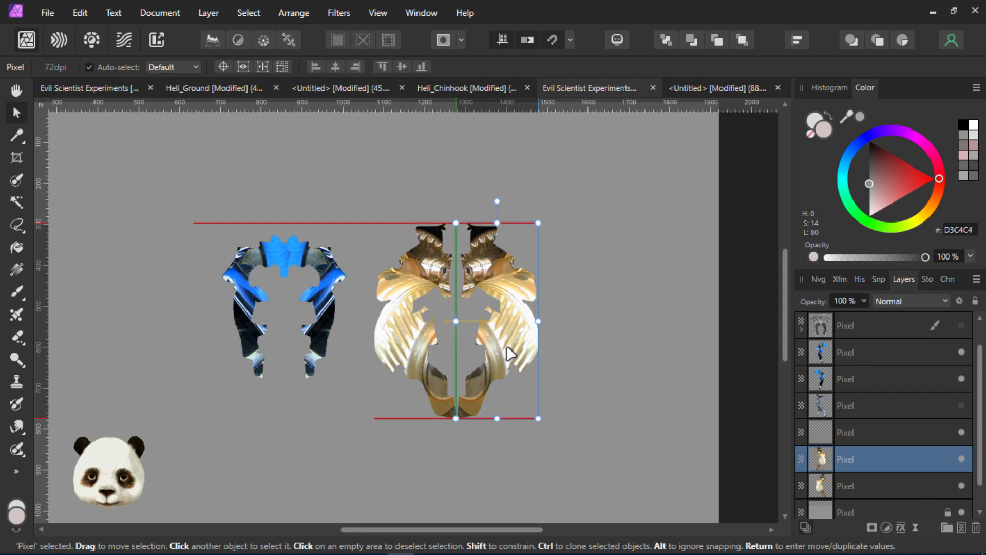
scroll(511, 415, up, 2)
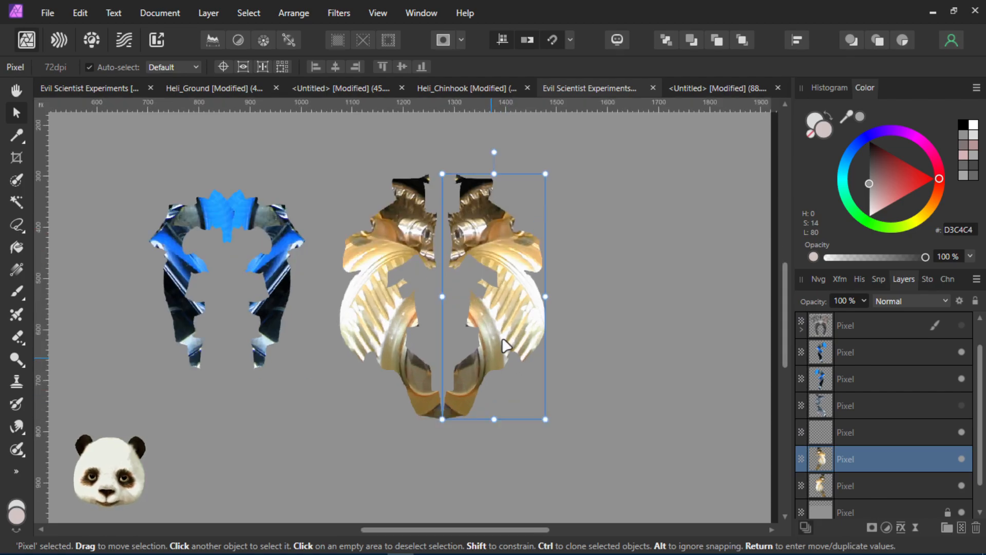
mouse_move(516, 331)
mouse_down()
mouse_move(507, 328)
mouse_move(515, 333)
mouse_up()
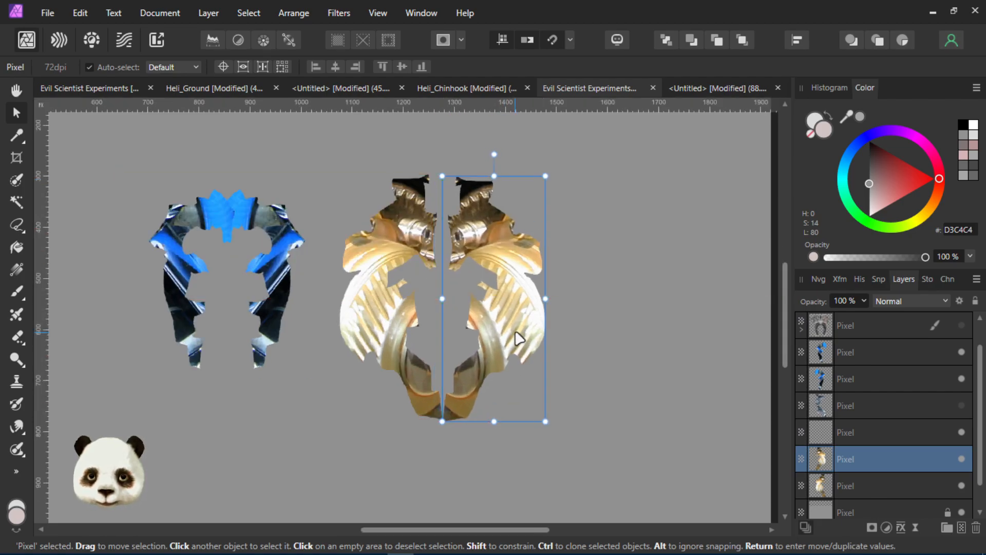
Select both gold halves and rotate them together upside down so their joined tips point upward
shift+click(391, 298)
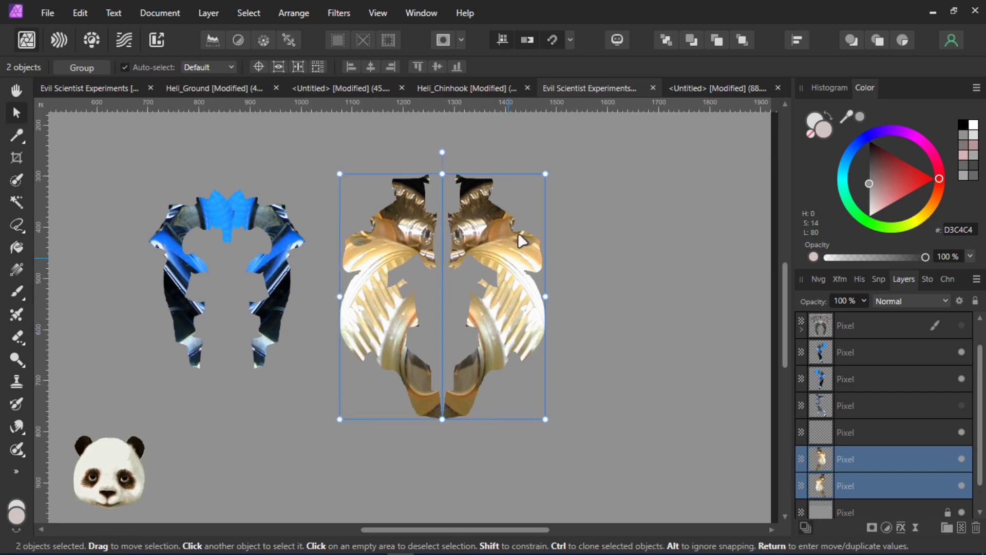
drag(570, 210, 457, 467)
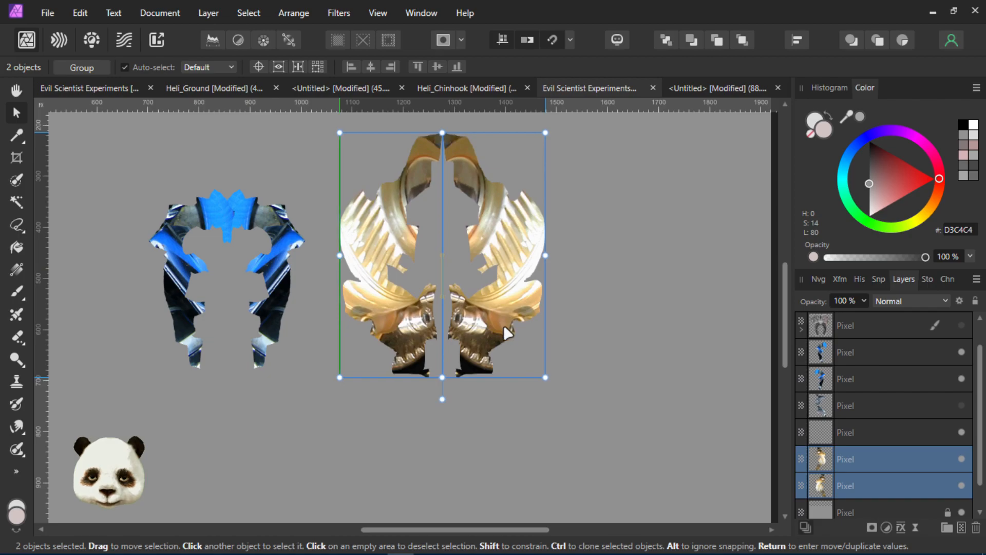
scroll(516, 331, down, 2)
scroll(503, 274, up, 2)
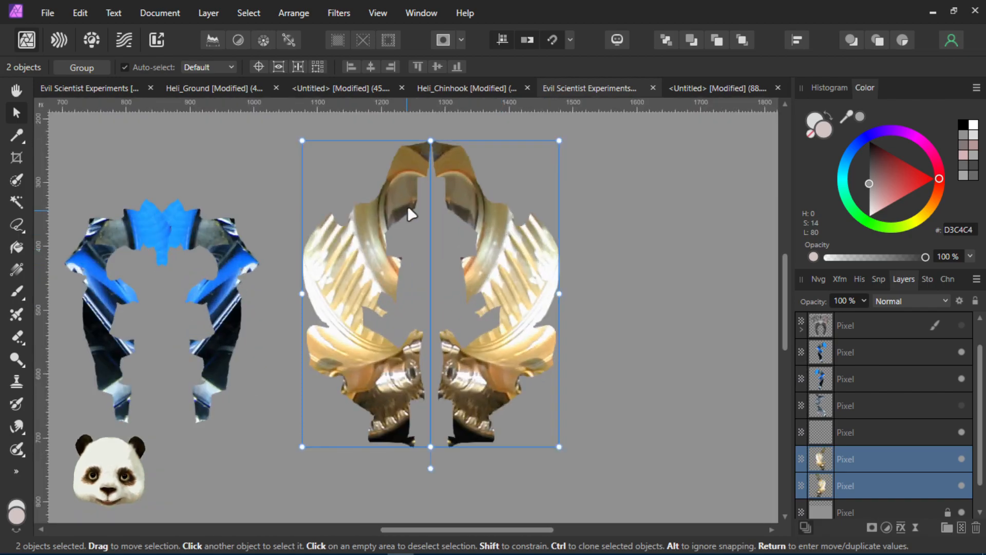
click(672, 234)
scroll(667, 236, down, 2)
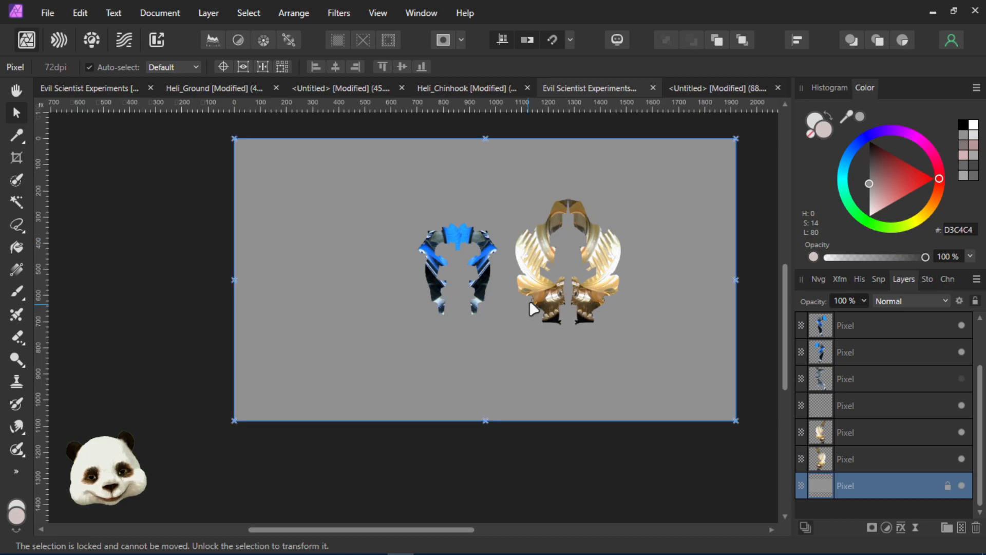
Group the blue and gold cutout layers together and hide the group
scroll(532, 306, up, 2)
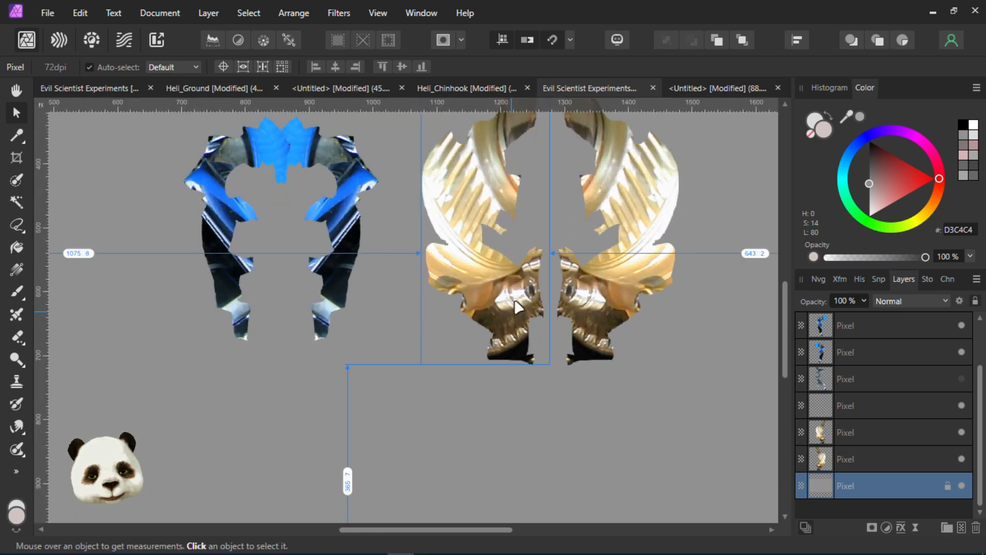
scroll(616, 318, down, 2)
drag(650, 312, 537, 393)
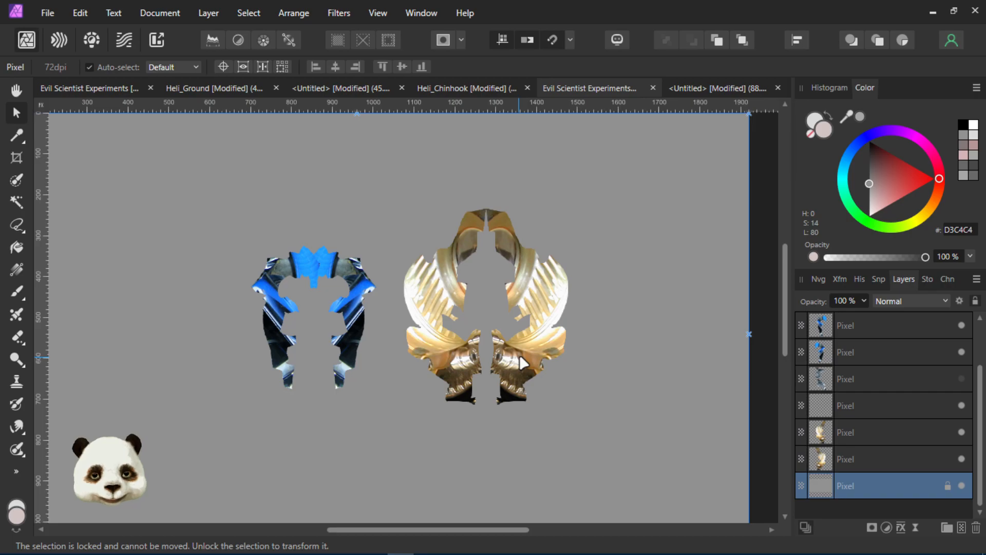
key(ctrl+z)
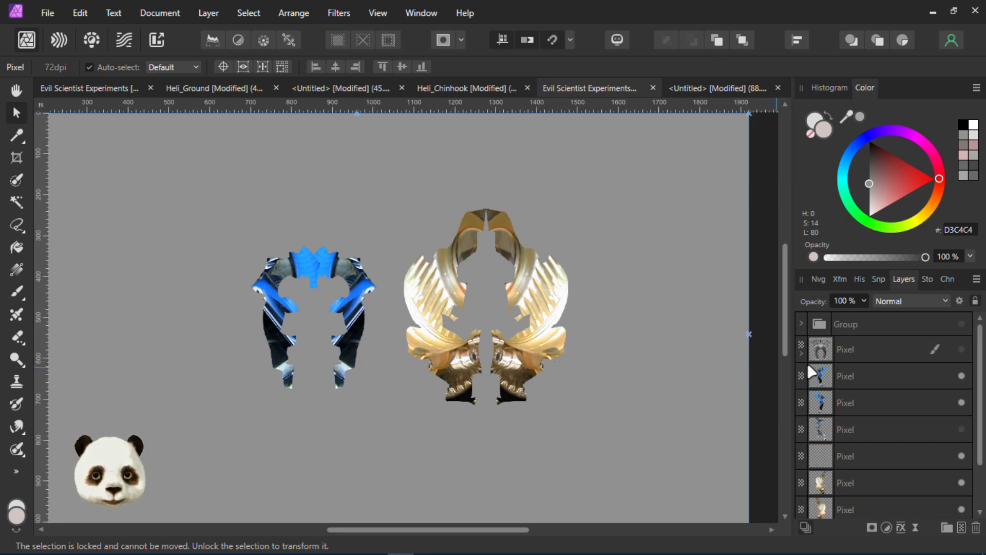
click(873, 377)
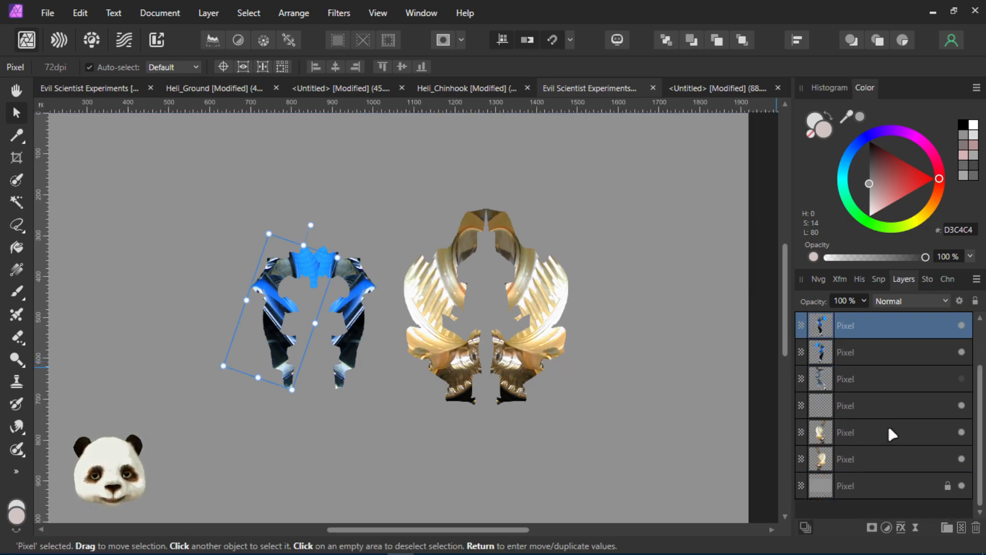
shift+click(864, 454)
key(ctrl+g)
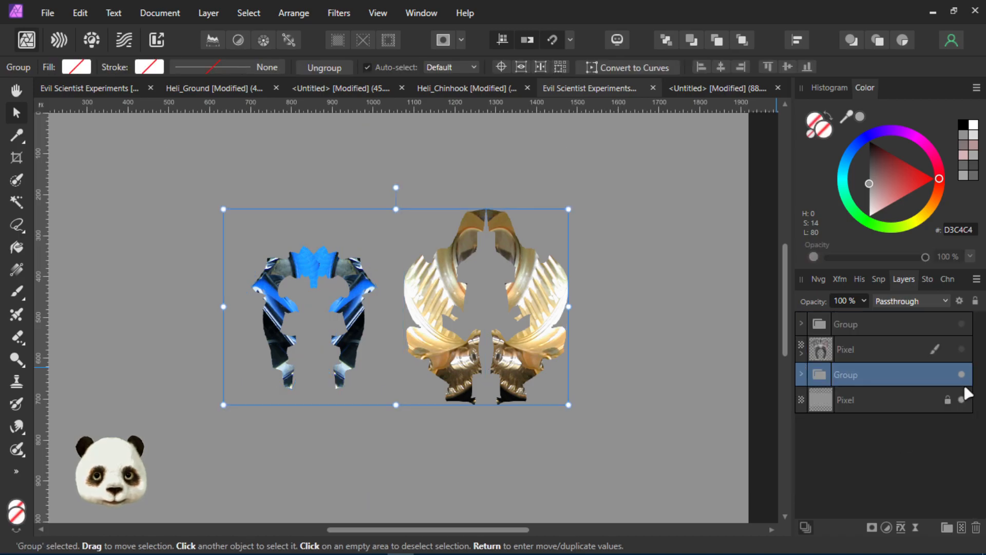
click(962, 374)
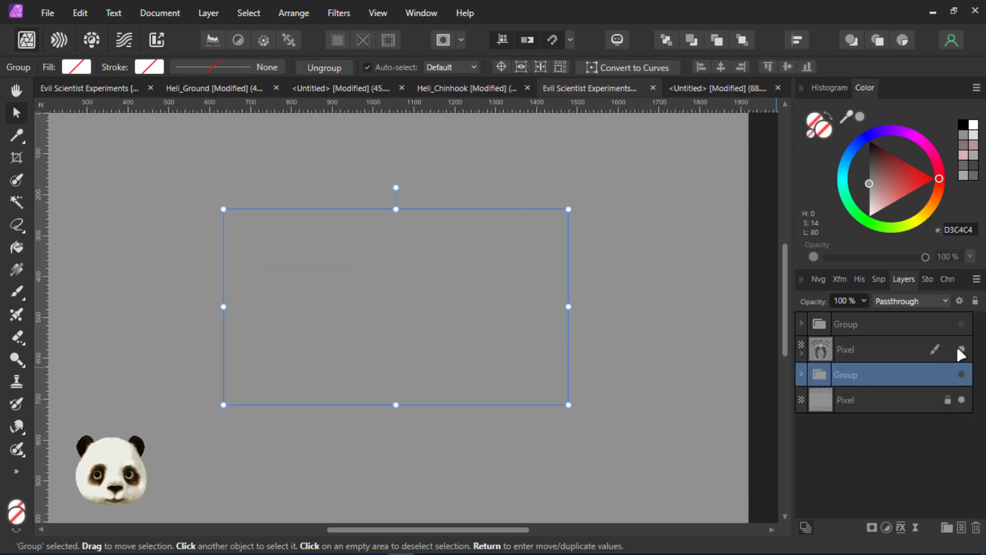
Show the grey mech layer and hide its nested ball-bearing image and both pink-tinted sublayers
click(961, 349)
click(933, 350)
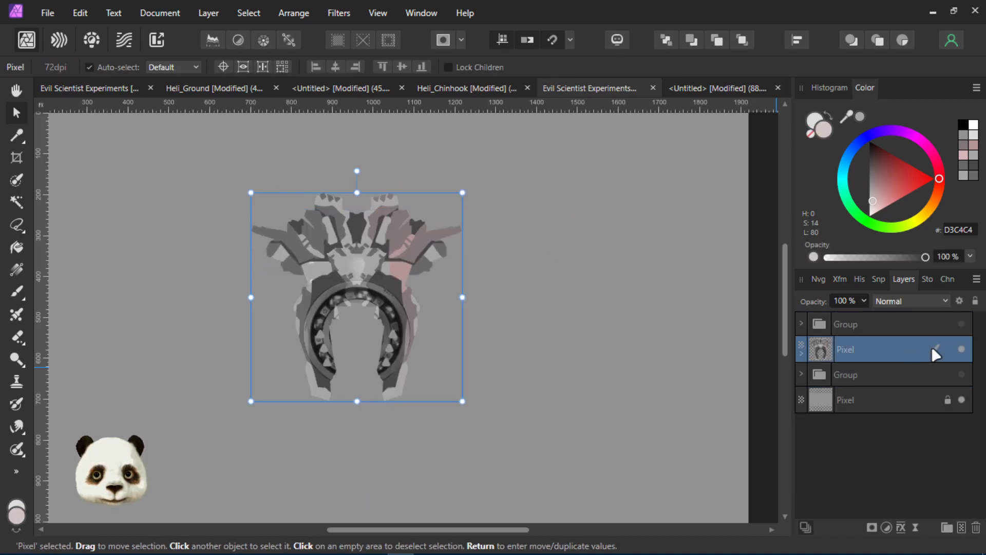
click(802, 355)
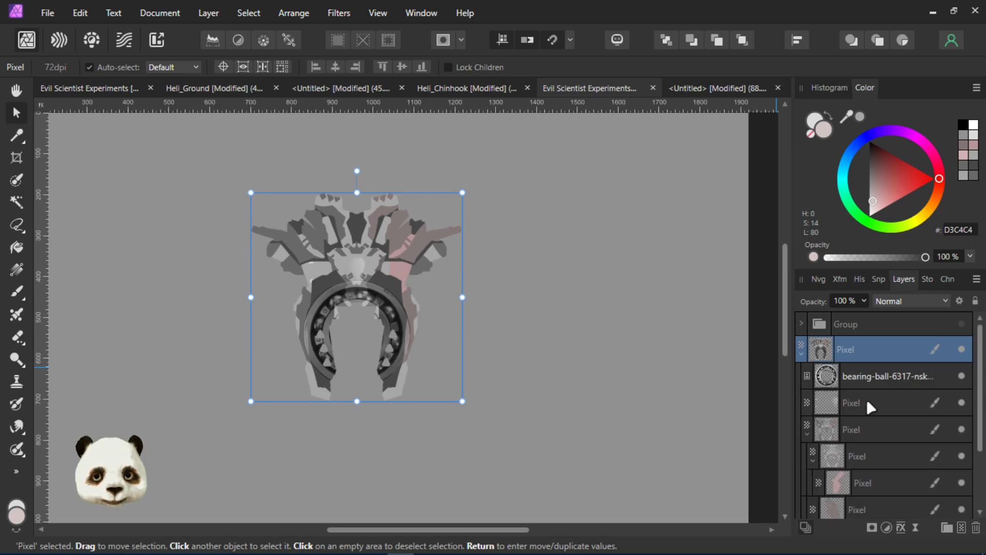
click(962, 376)
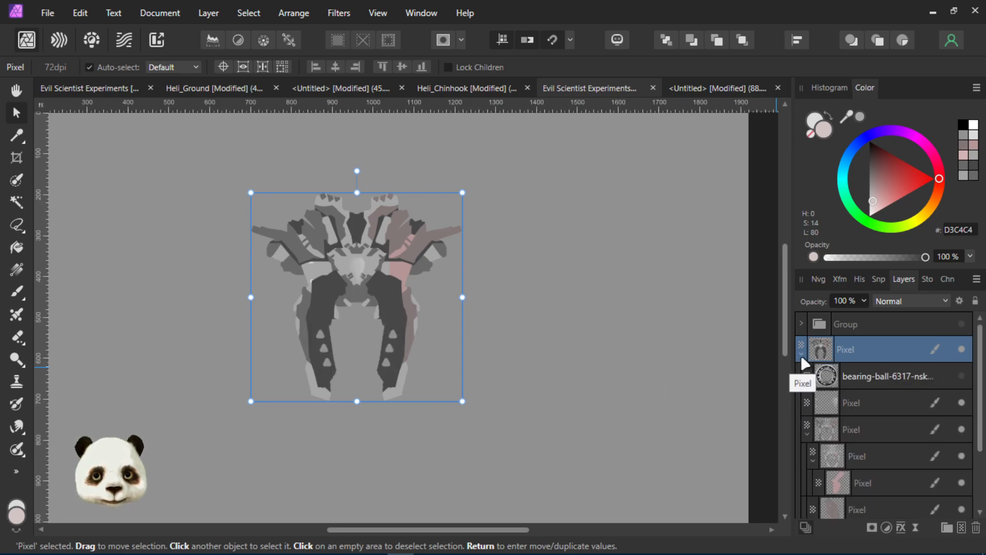
click(961, 482)
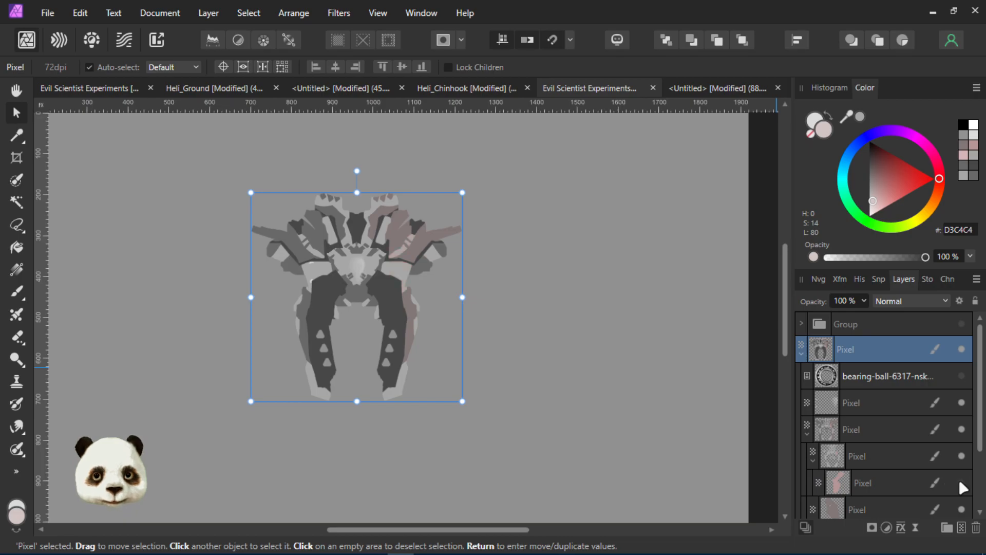
scroll(958, 481, down, 3)
click(961, 430)
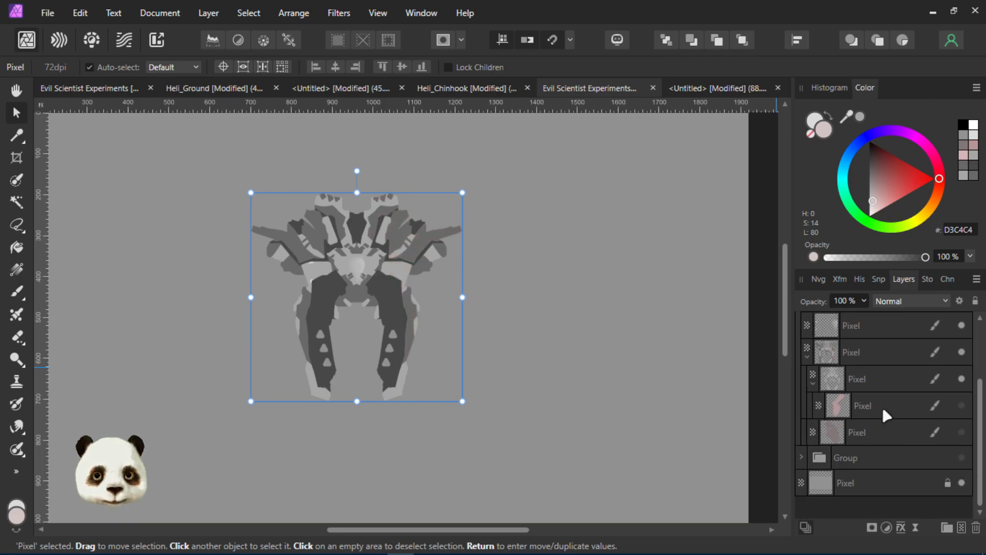
scroll(882, 406, up, 3)
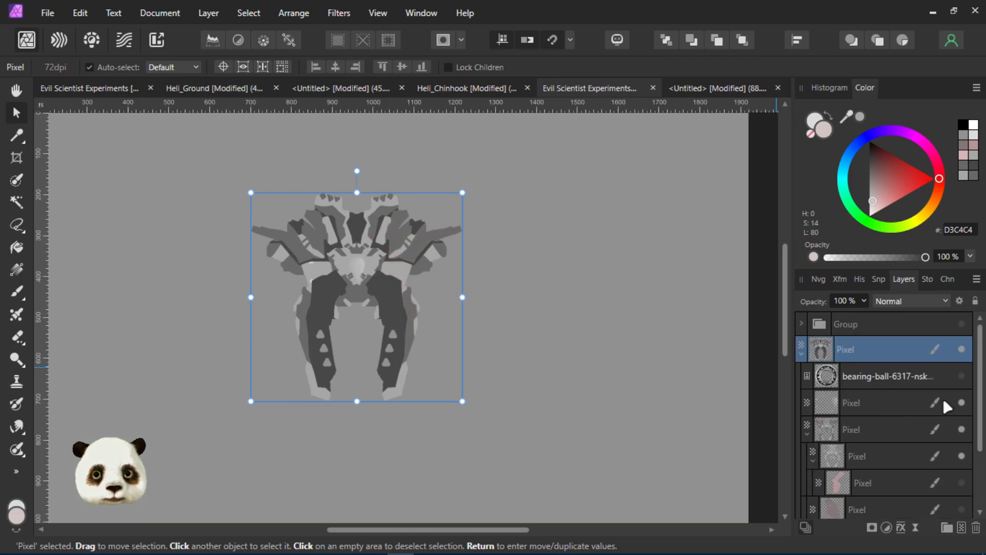
click(801, 354)
Duplicate the grey mech layer with its nested layers and hide the original underneath
scroll(584, 319, down, 3)
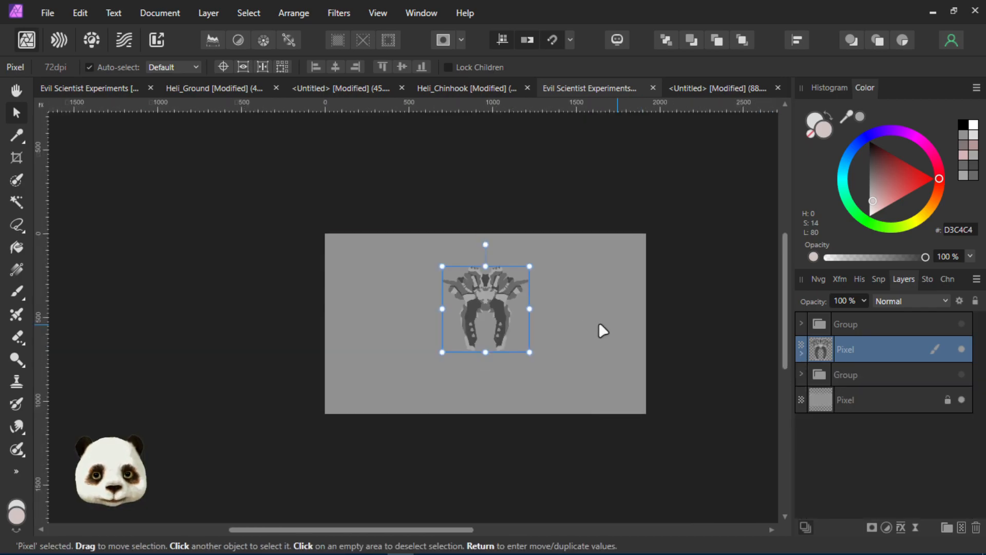
double_click(848, 347)
click(821, 354)
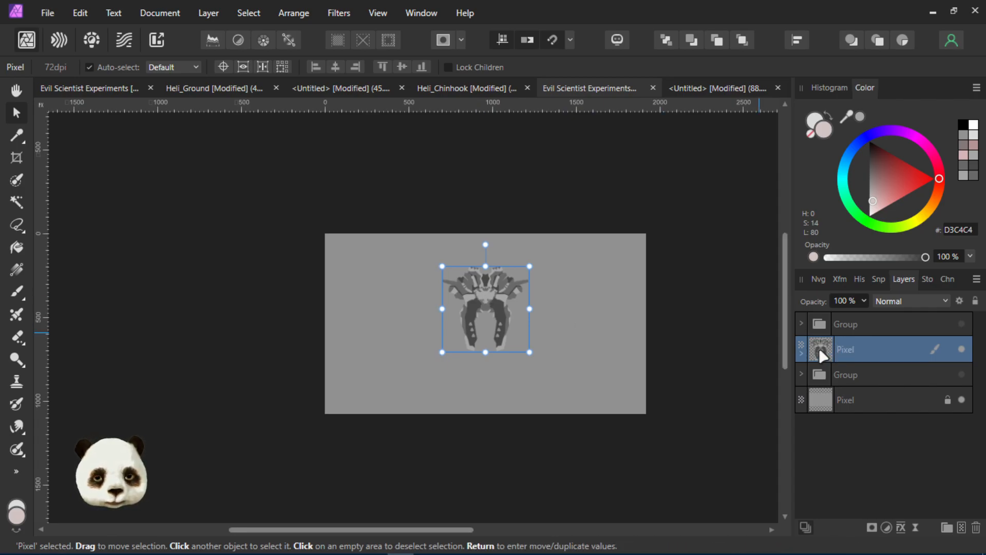
key(ctrl+j)
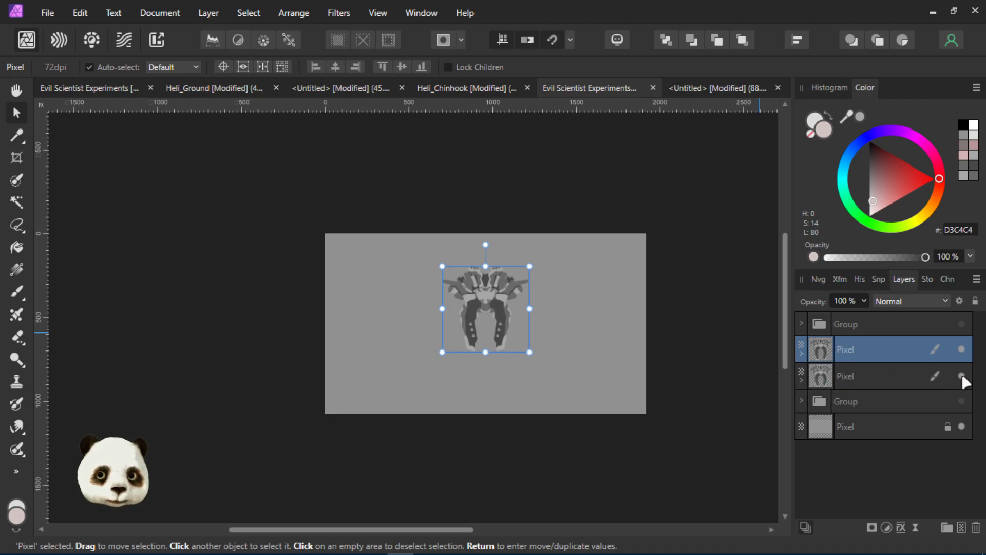
scroll(587, 356, up, 3)
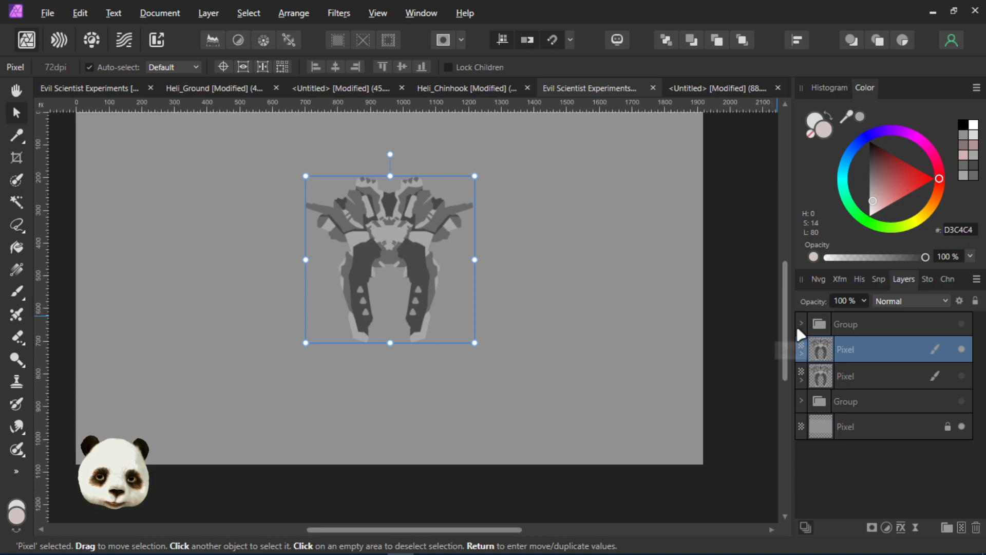
Merge the visible mech artwork into a new flat pixel layer with the grey background hidden, and show the background again
key(ctrl+shift+n)
drag(852, 374, 831, 371)
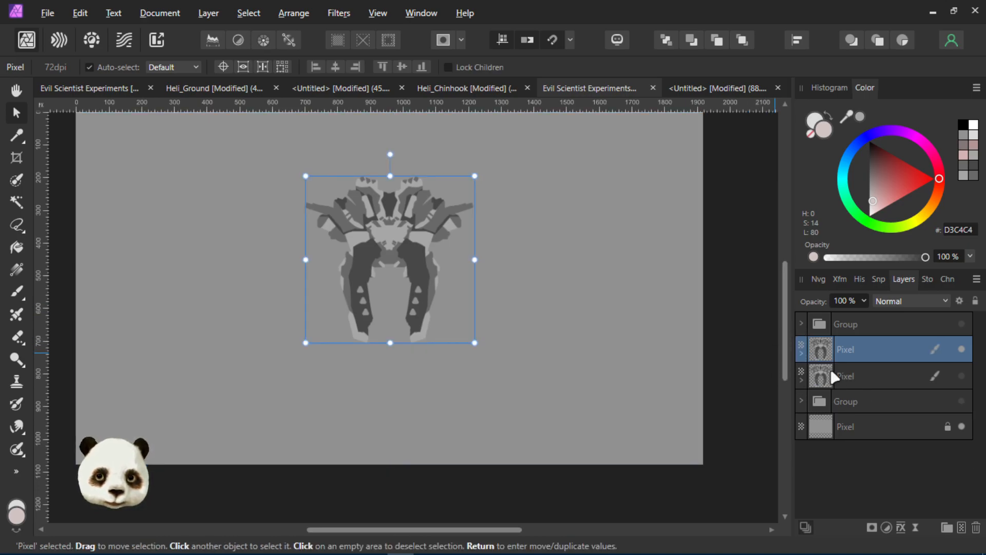
click(962, 427)
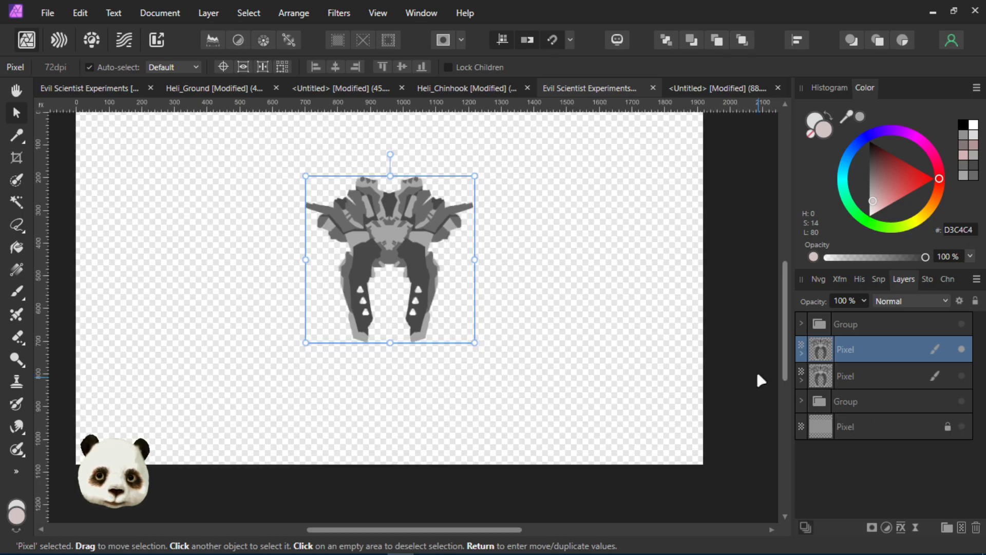
key(ctrl+shift+n)
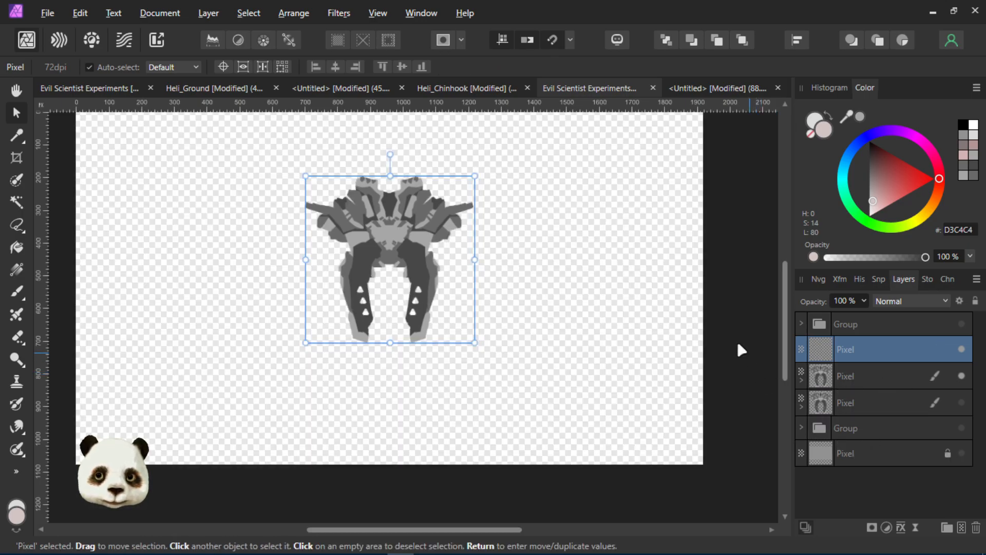
click(967, 370)
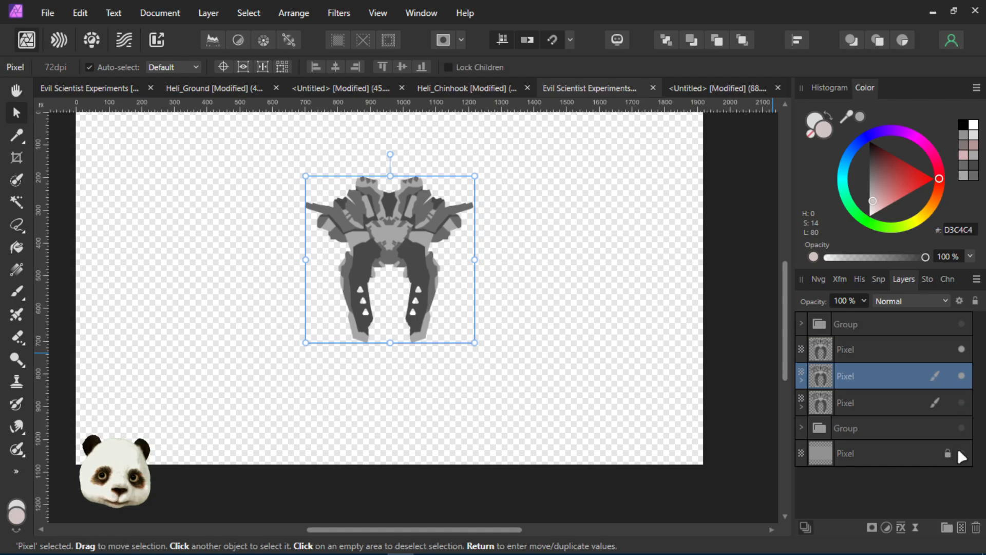
click(961, 453)
click(864, 349)
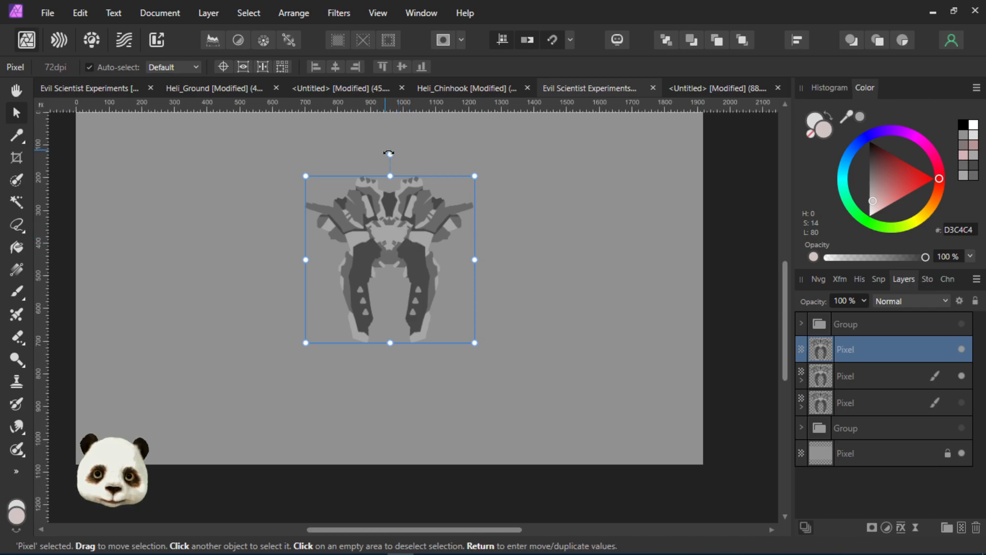
Rotate the flattened mech clockwise, hide the layered copy beneath it, and skew it into a tilted perspective view
drag(389, 153, 460, 198)
click(962, 375)
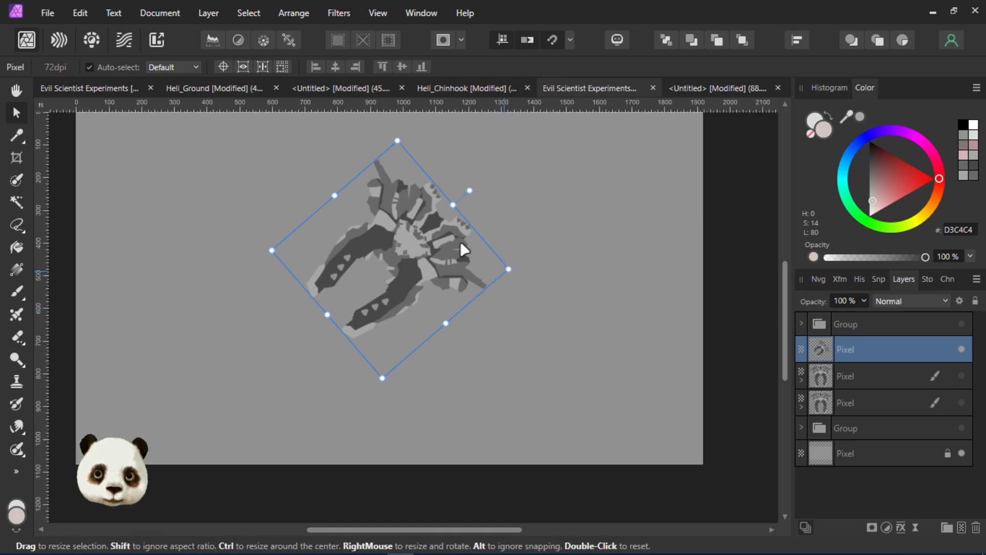
drag(447, 325, 499, 288)
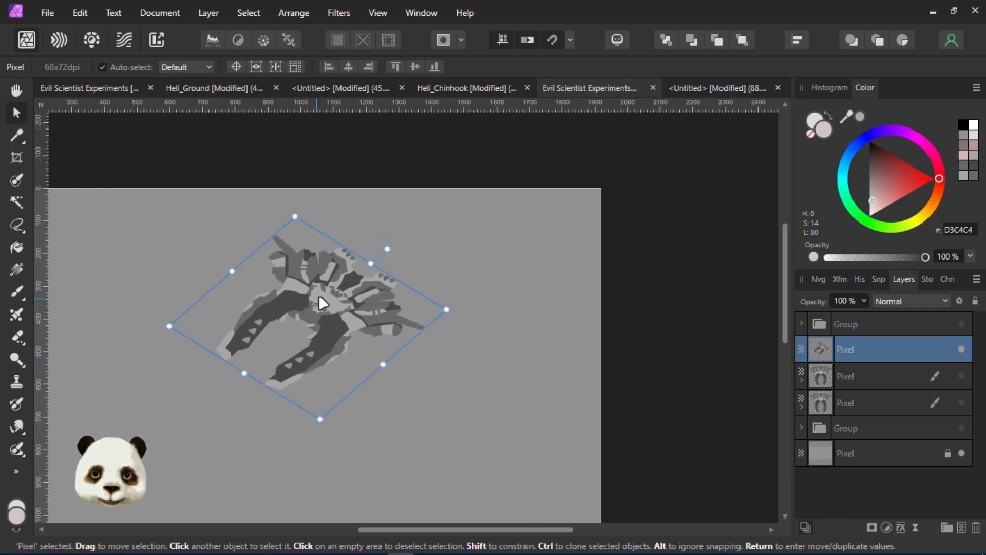
drag(319, 298, 282, 352)
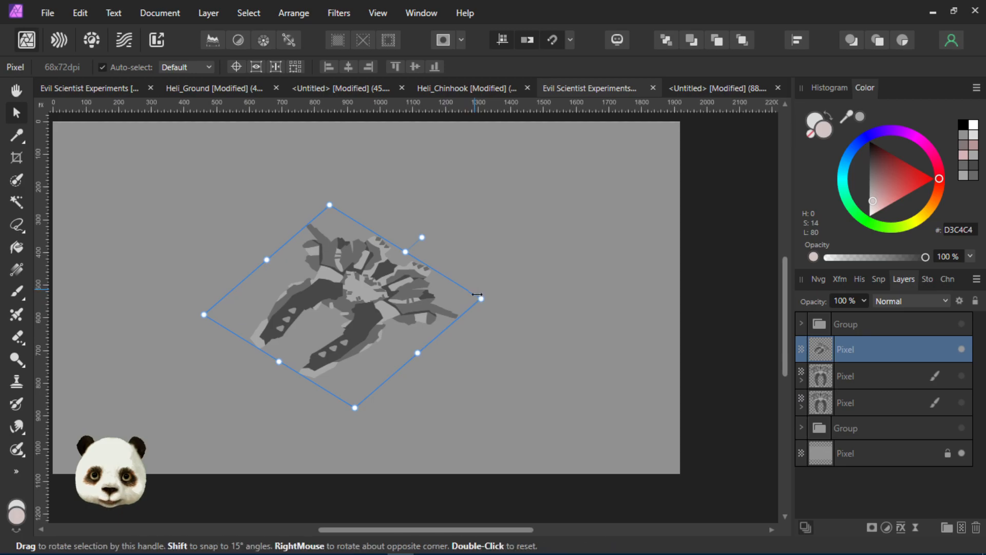
mouse_move(490, 292)
mouse_down()
mouse_move(491, 278)
mouse_move(486, 297)
mouse_up()
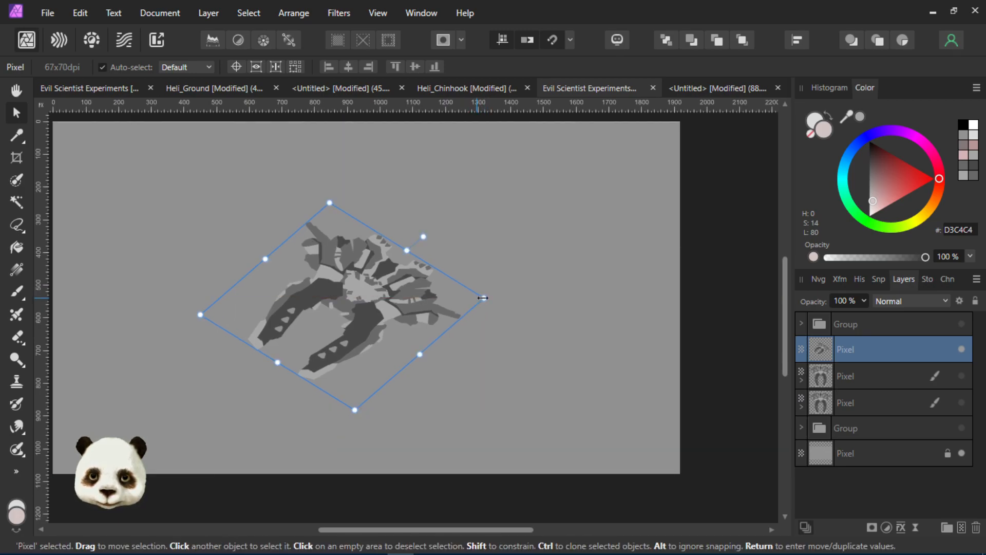
key(alt)
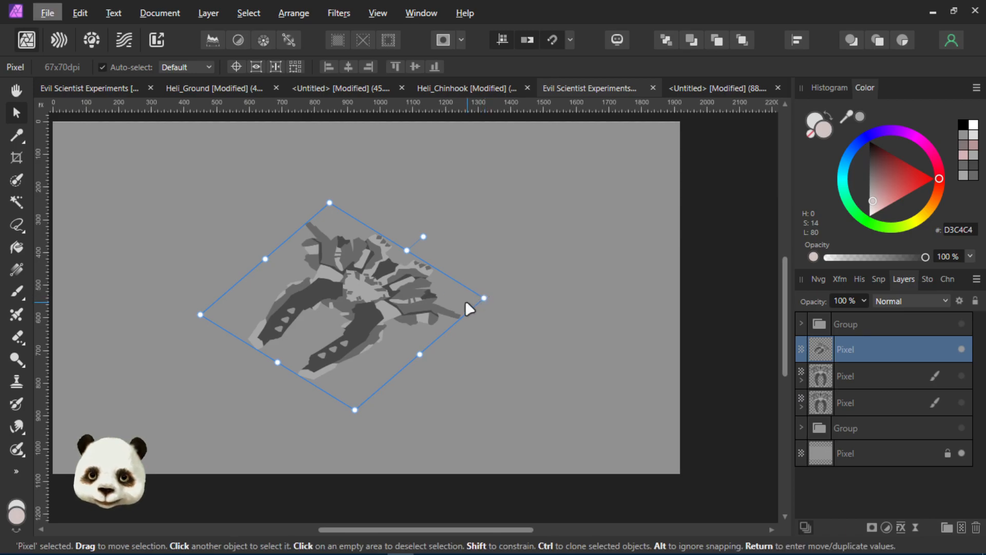
key(Right)
key(Right)
key(Right)
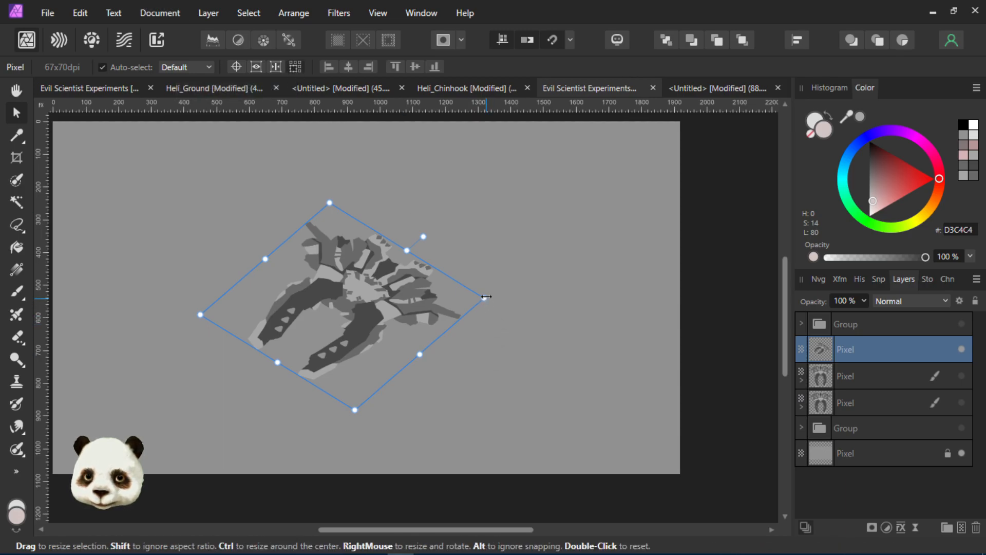
drag(484, 297, 508, 287)
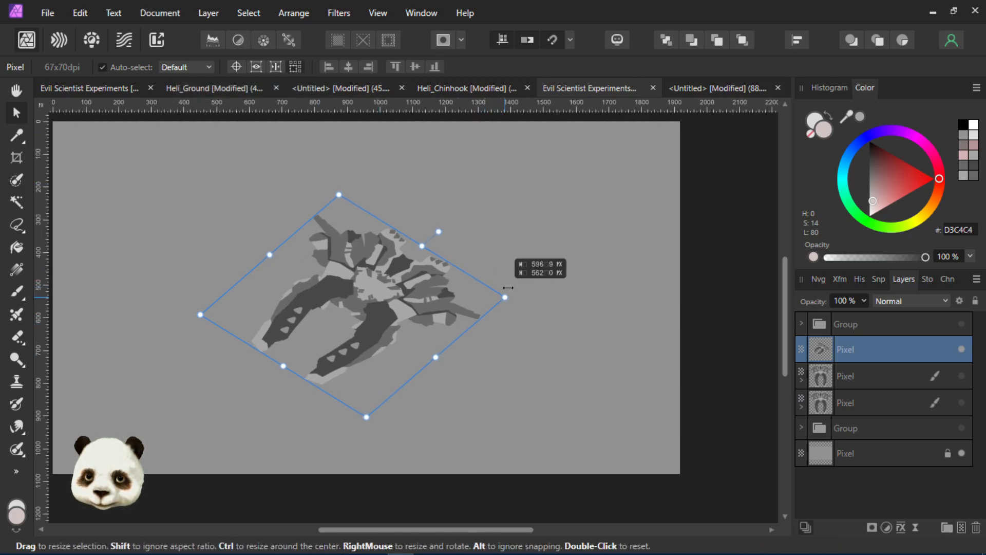
key(ctrl+z)
key(alt)
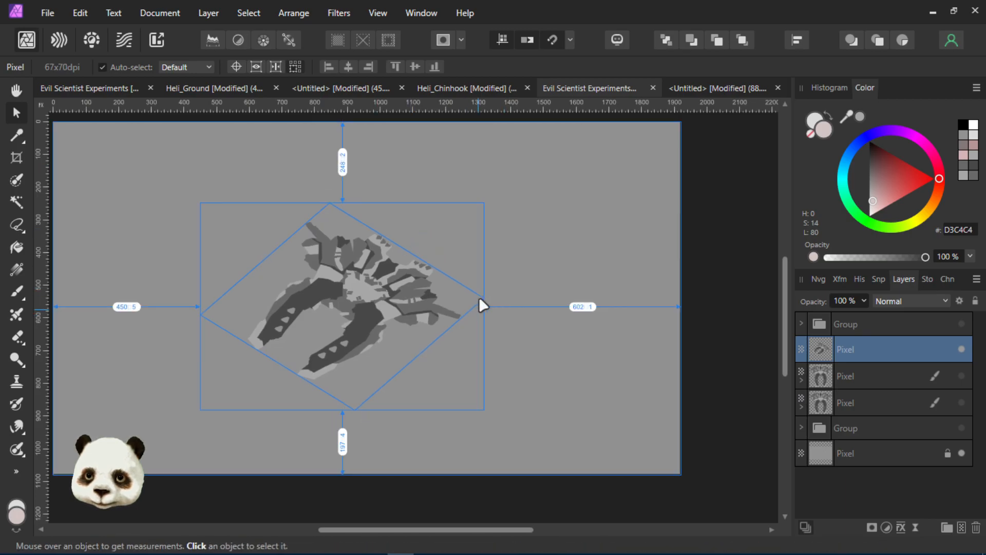
mouse_move(484, 296)
mouse_down()
mouse_move(500, 290)
mouse_move(494, 300)
mouse_up()
key(ctrl+z)
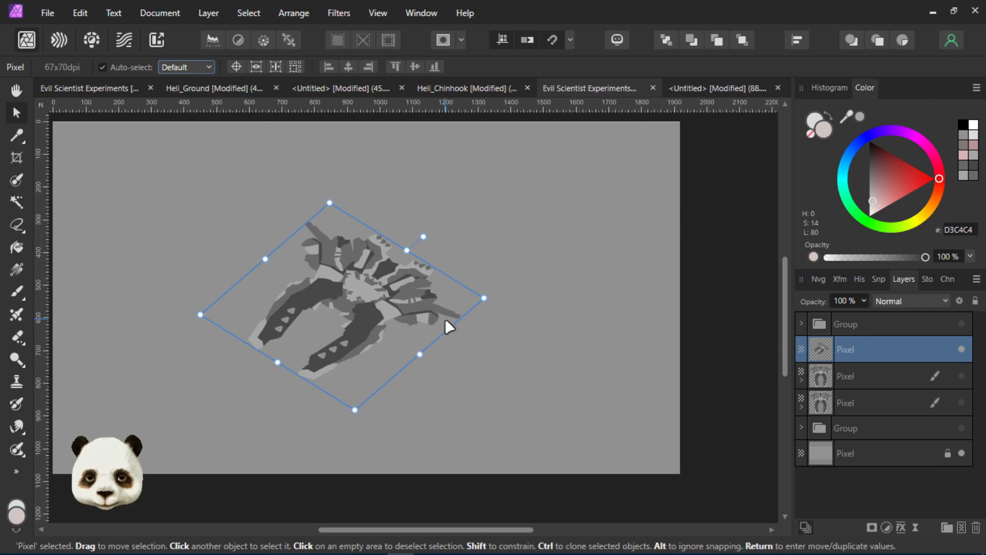
Reposition the tilted mech and enlarge it so it fills most of the canvas height
scroll(433, 354, up, 2)
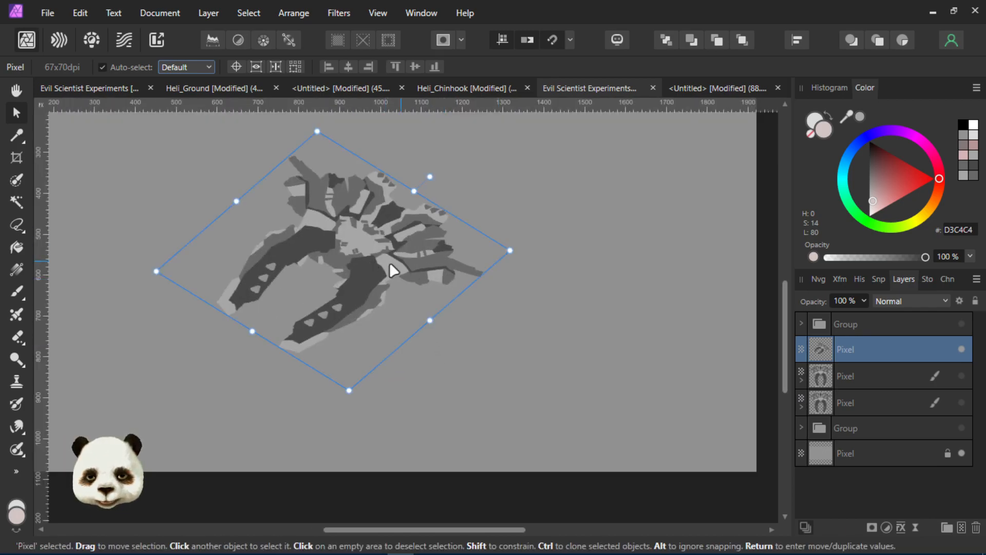
scroll(381, 275, up, 2)
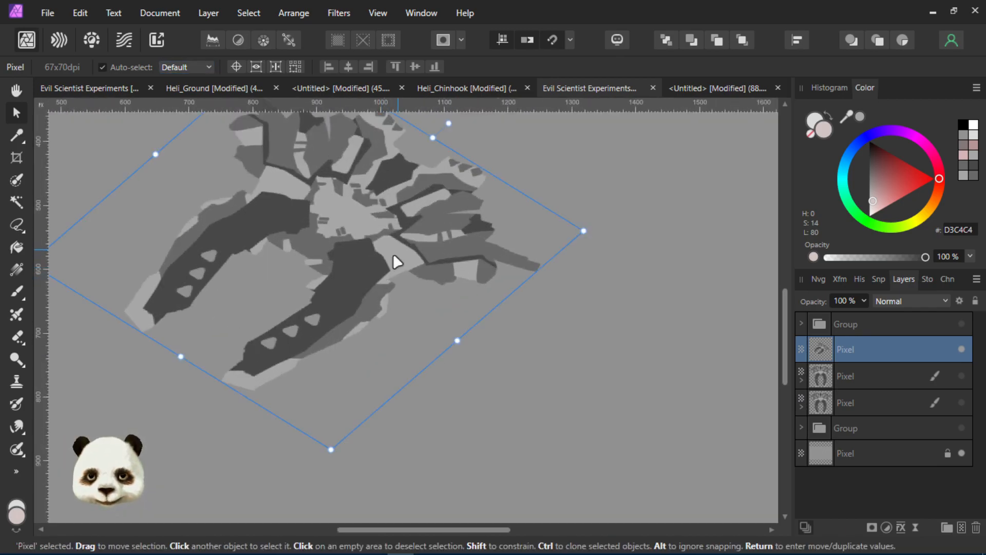
drag(364, 277, 431, 297)
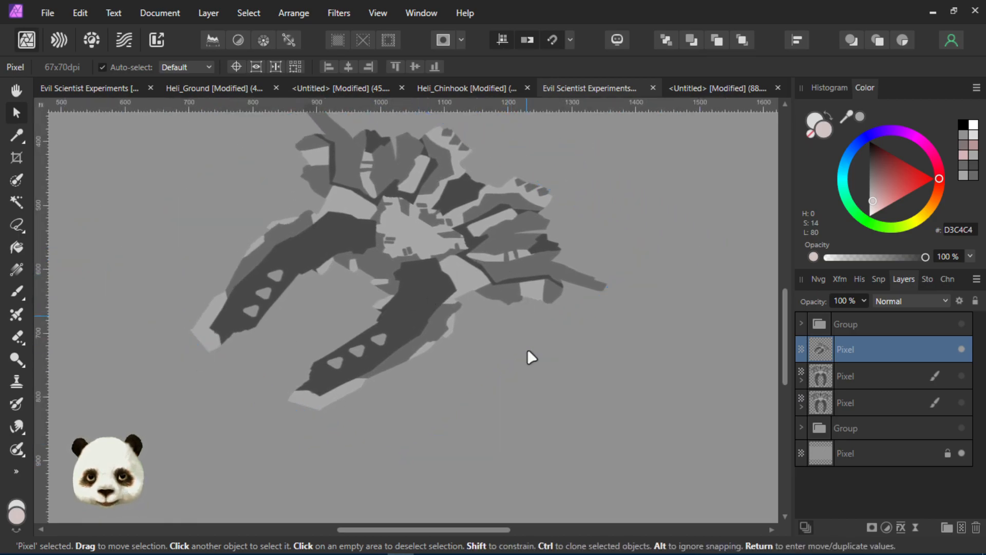
scroll(528, 323, up, 2)
drag(357, 126, 333, 103)
key(ctrl+0)
drag(405, 247, 412, 295)
drag(400, 491, 392, 404)
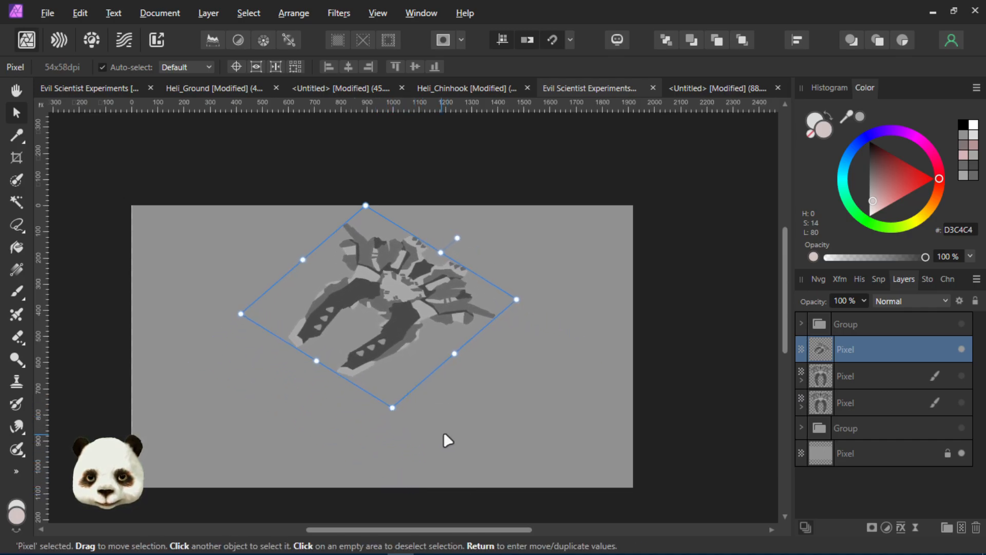
key(ctrl+z)
drag(577, 336, 545, 345)
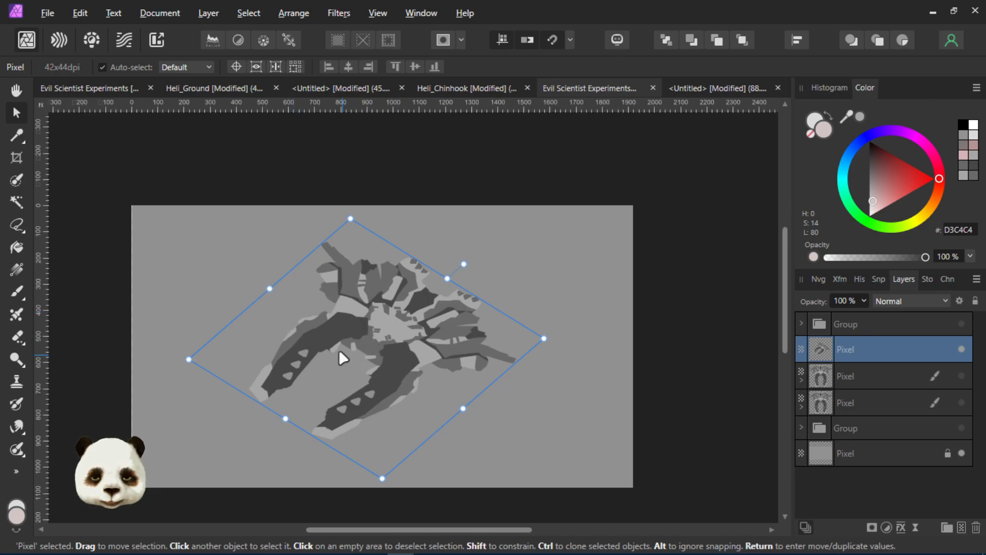
Add an empty pixel layer above the tilted mech and get the 3 px light grey paint brush ready for sketching
click(961, 528)
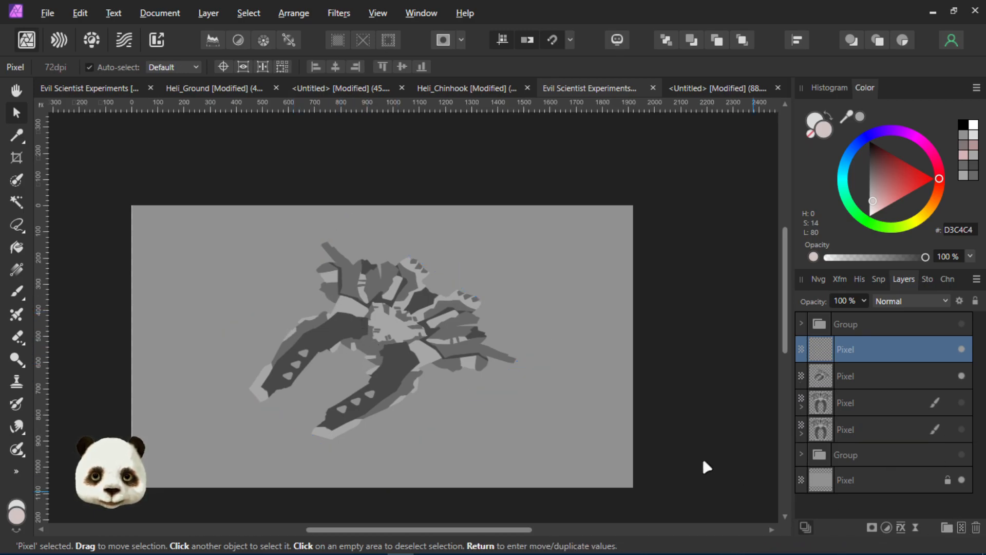
key(g)
drag(399, 347, 399, 347)
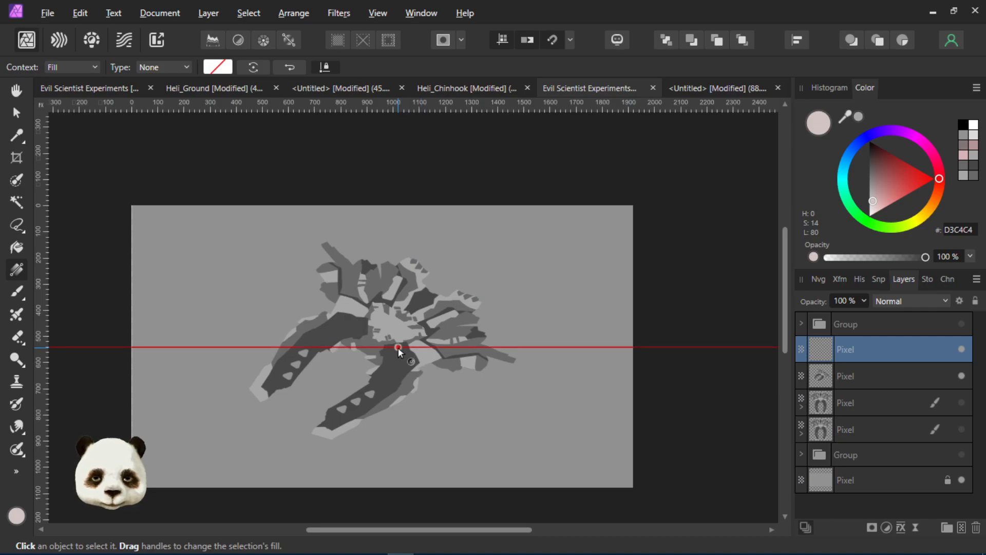
key(v)
key(b)
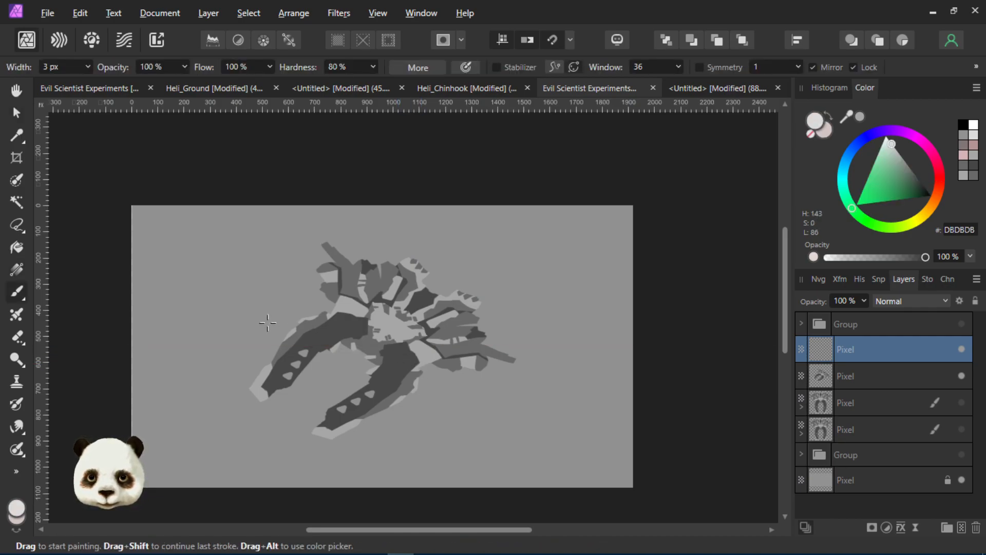
click(265, 320)
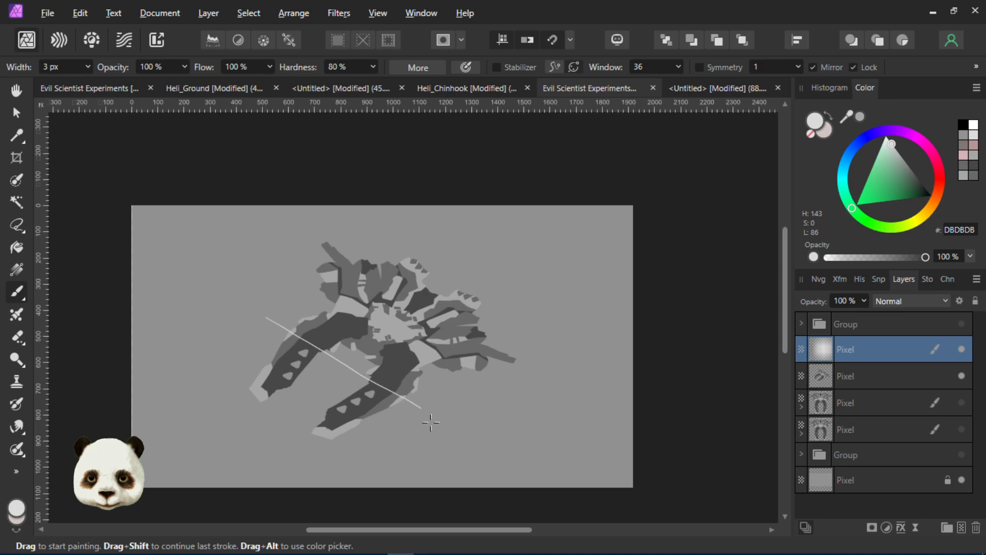
shift+click(343, 358)
key(ctrl+z)
Draw two straight diagonal guide lines, one across both claws and one between the outer tips of the mech's rear
click(249, 302)
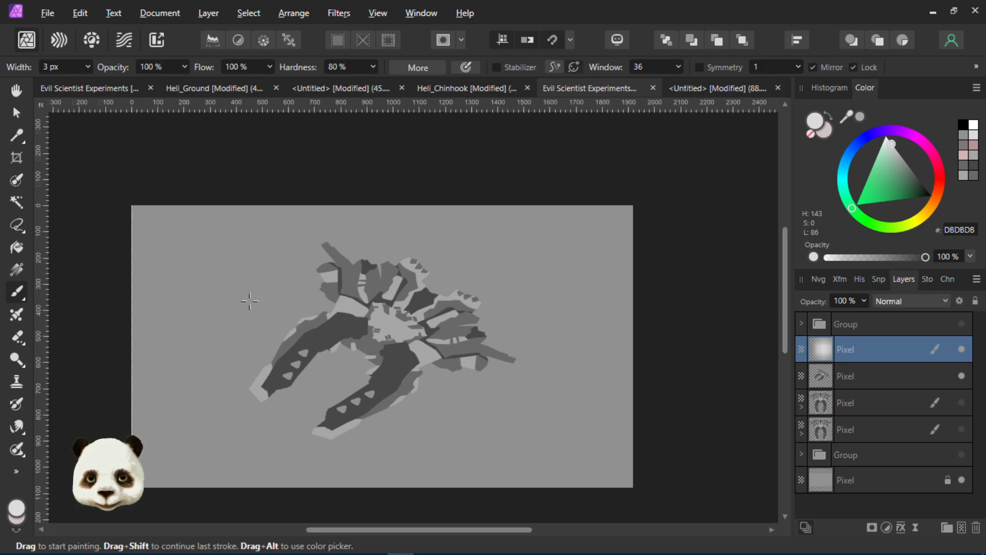
shift+click(409, 416)
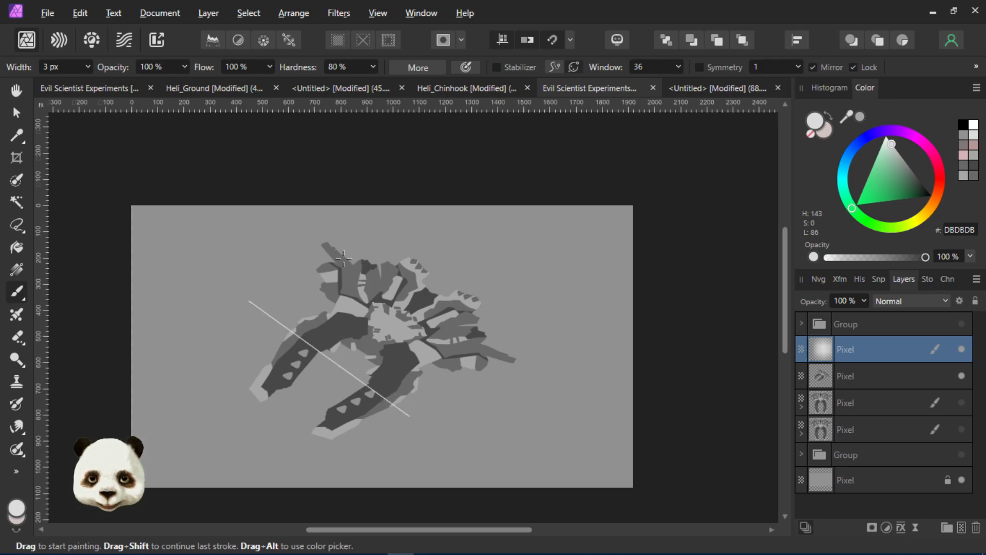
click(318, 239)
shift+click(518, 362)
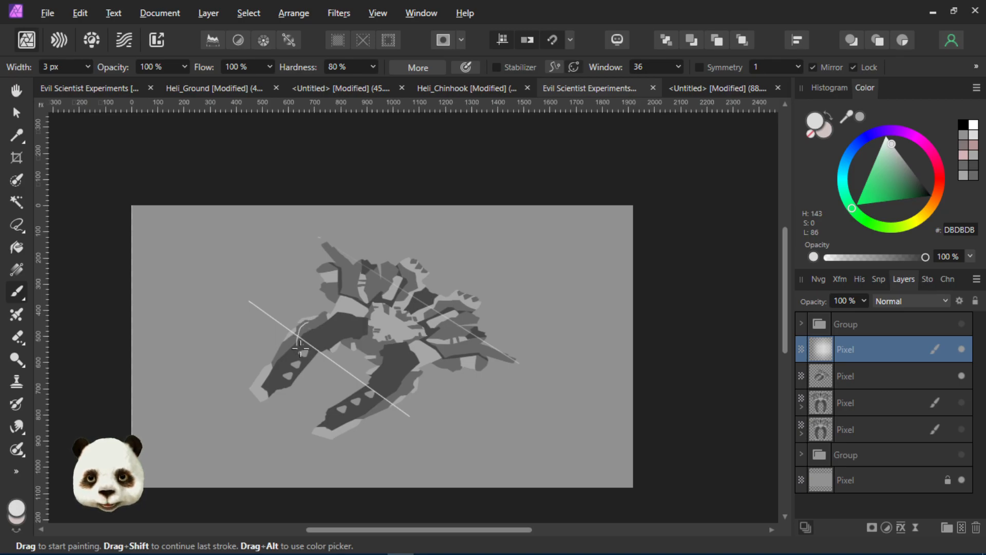
Sketch loose light outlines around the central body and along the inner edges of both claws, including the near claw's tip
drag(308, 322, 296, 348)
drag(372, 376, 365, 395)
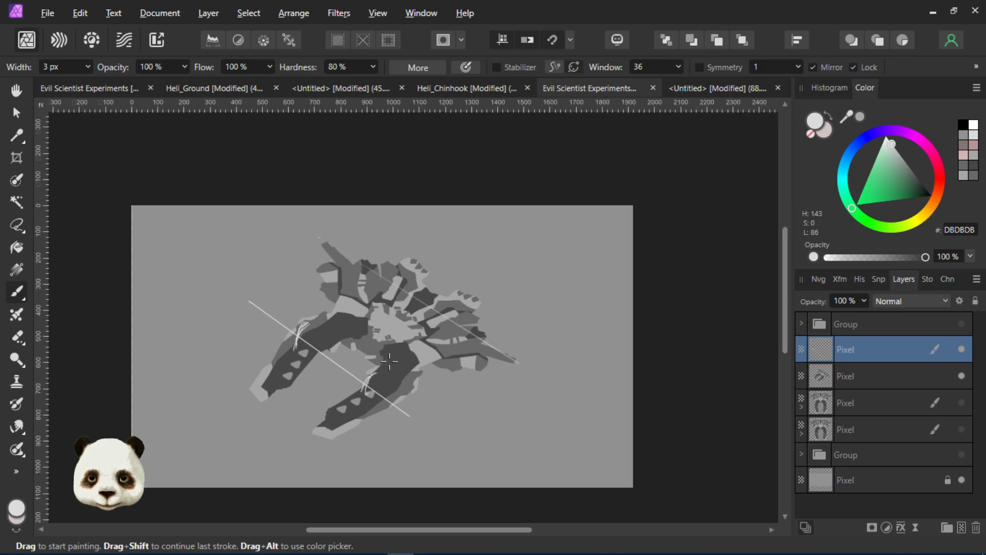
mouse_move(374, 305)
mouse_down()
mouse_move(361, 334)
mouse_move(380, 299)
mouse_move(397, 311)
mouse_move(378, 335)
mouse_up()
mouse_move(396, 299)
mouse_down()
mouse_move(387, 321)
mouse_move(354, 344)
mouse_move(353, 353)
mouse_move(374, 340)
mouse_move(370, 361)
mouse_move(341, 344)
mouse_move(324, 350)
mouse_move(256, 405)
mouse_up()
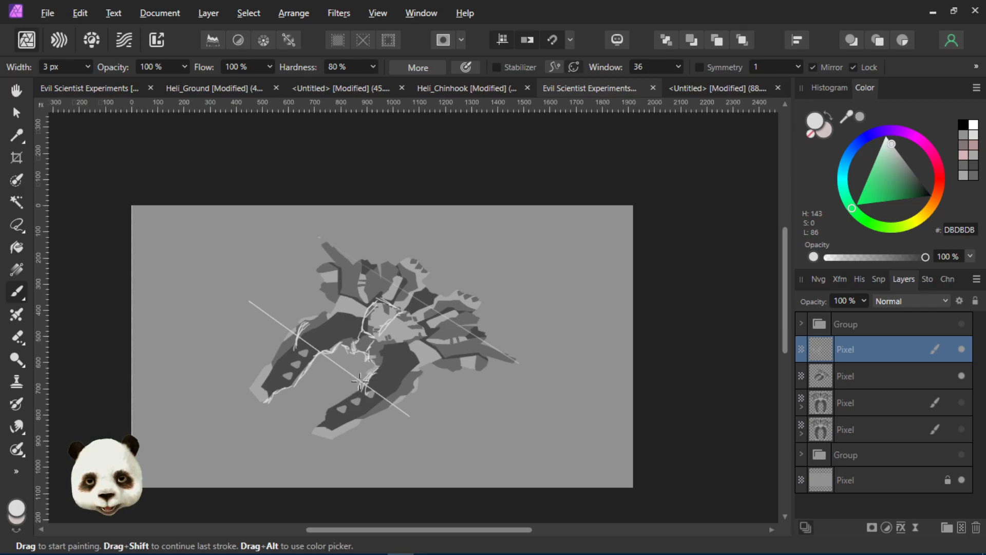
mouse_move(362, 385)
mouse_down()
mouse_move(310, 434)
mouse_move(341, 437)
mouse_up()
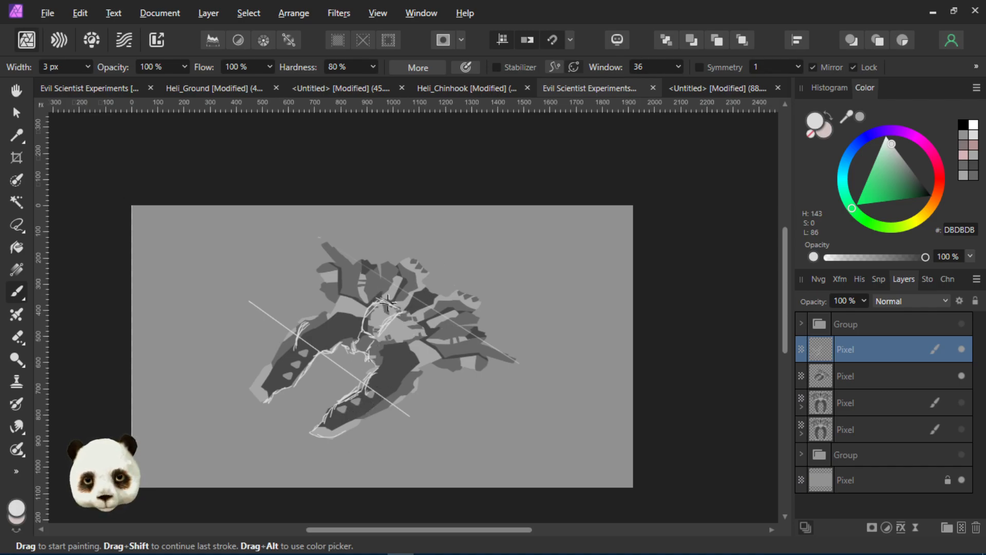
Reinforce the central body's outline and sketch the outer contours of both claws plus the cutouts on the far claw
mouse_move(382, 297)
mouse_down()
mouse_move(363, 319)
mouse_move(375, 347)
mouse_up()
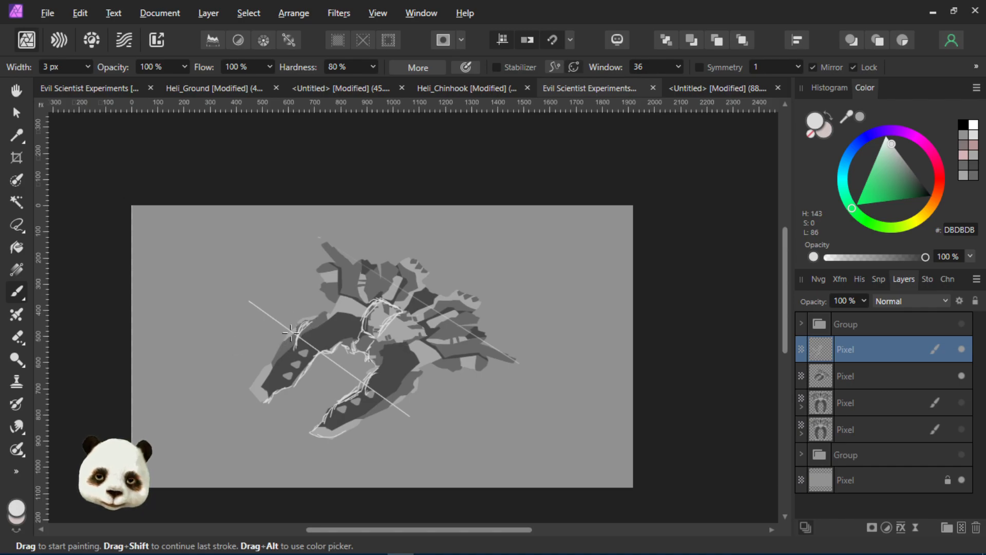
mouse_move(293, 333)
mouse_down()
mouse_move(289, 325)
mouse_move(321, 314)
mouse_up()
mouse_move(422, 376)
mouse_down()
mouse_move(418, 393)
mouse_move(353, 426)
mouse_move(415, 363)
mouse_move(425, 374)
mouse_move(397, 336)
mouse_up()
mouse_move(308, 314)
mouse_down()
mouse_move(329, 311)
mouse_move(283, 341)
mouse_move(270, 367)
mouse_move(315, 324)
mouse_move(344, 329)
mouse_up()
mouse_move(264, 377)
mouse_down()
mouse_move(337, 348)
mouse_move(281, 373)
mouse_move(307, 345)
mouse_up()
drag(329, 309, 355, 316)
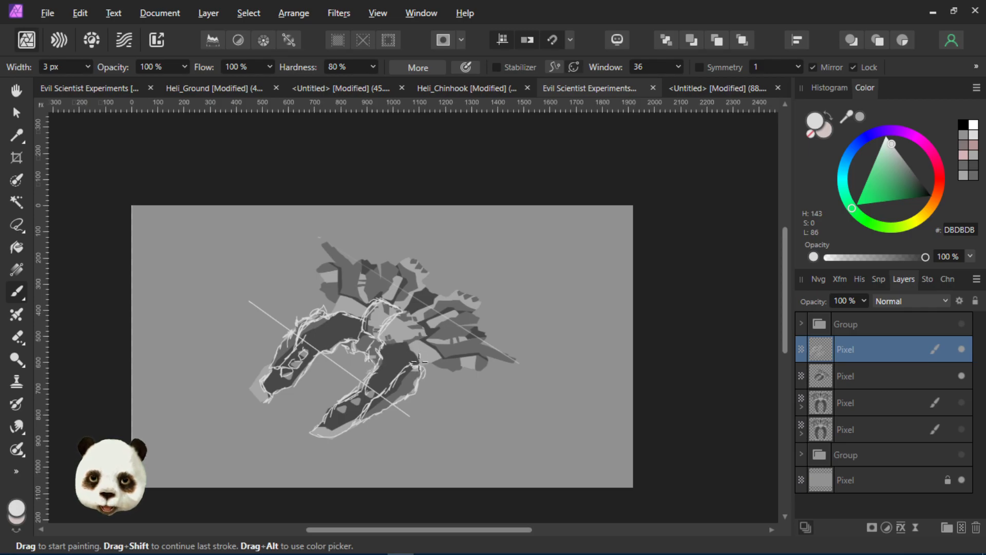
Outline the shoulder plates beside the central body and add short rib lines along the inner parts of both arms
mouse_move(408, 325)
mouse_down()
mouse_move(410, 314)
mouse_move(407, 341)
mouse_move(426, 334)
mouse_move(408, 311)
mouse_move(413, 327)
mouse_up()
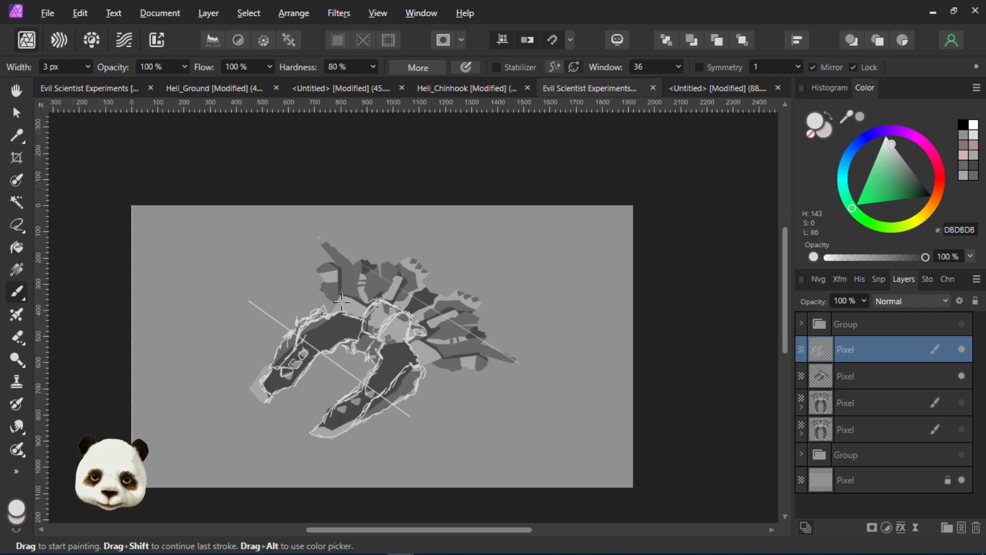
mouse_move(331, 308)
mouse_down()
mouse_move(353, 298)
mouse_move(327, 298)
mouse_move(356, 298)
mouse_move(419, 348)
mouse_move(421, 337)
mouse_move(438, 344)
mouse_move(445, 363)
mouse_move(418, 371)
mouse_move(445, 371)
mouse_move(442, 342)
mouse_up()
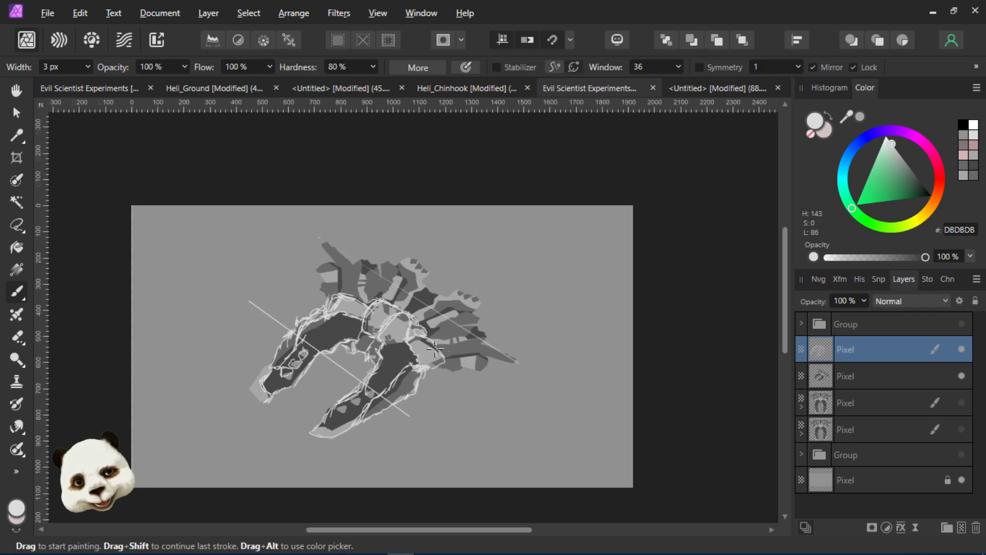
scroll(364, 337, up, 3)
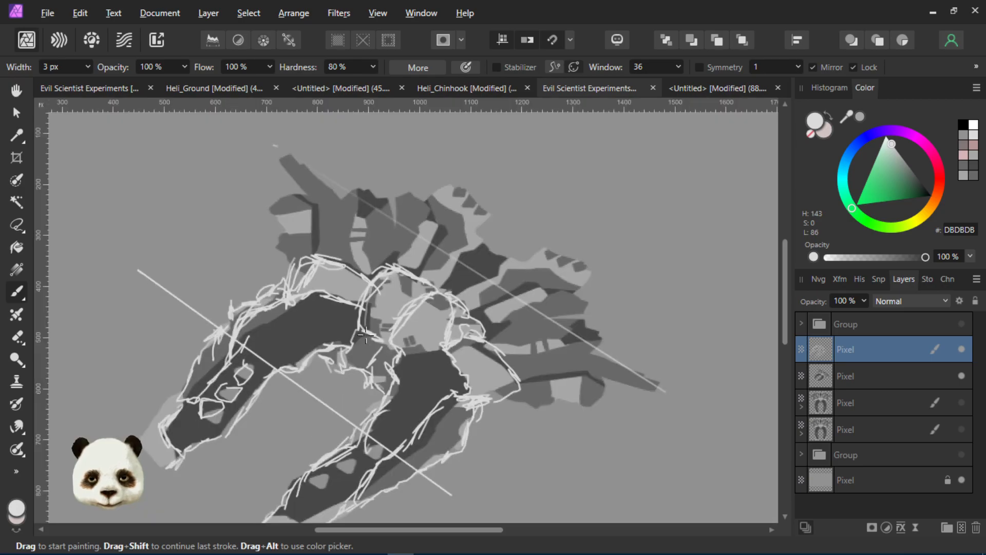
mouse_move(279, 324)
mouse_down()
mouse_move(265, 333)
mouse_move(298, 362)
mouse_move(287, 319)
mouse_move(312, 347)
mouse_move(324, 340)
mouse_move(318, 314)
mouse_move(326, 335)
mouse_move(313, 306)
mouse_move(329, 325)
mouse_up()
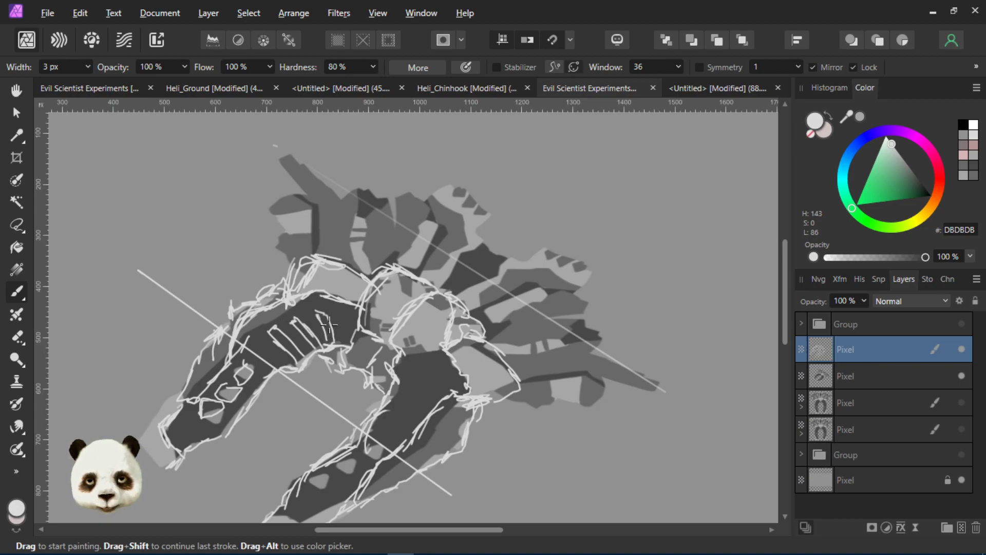
mouse_move(398, 370)
mouse_down()
mouse_move(408, 366)
mouse_move(390, 380)
mouse_move(405, 384)
mouse_move(395, 396)
mouse_move(411, 397)
mouse_move(375, 421)
mouse_move(385, 417)
mouse_up()
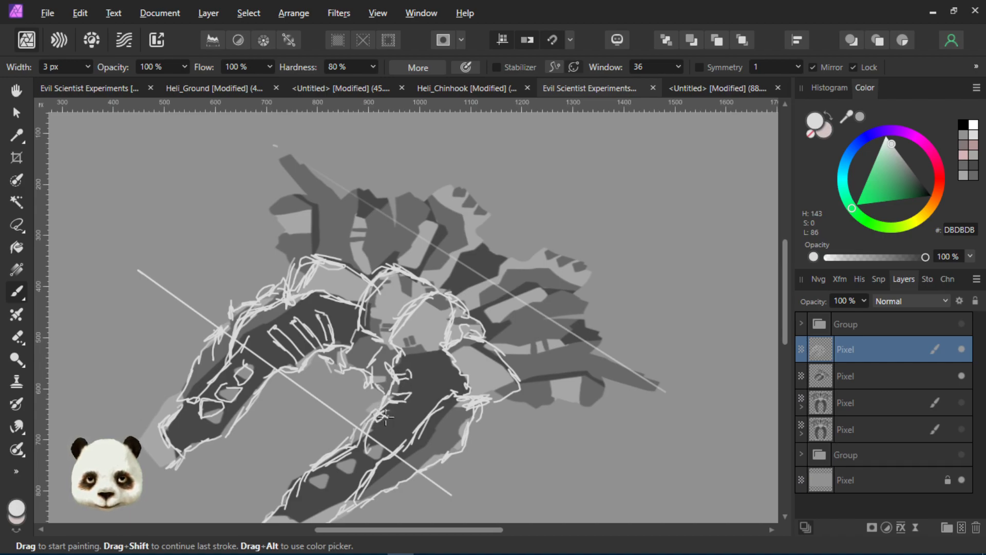
scroll(393, 415, down, 3)
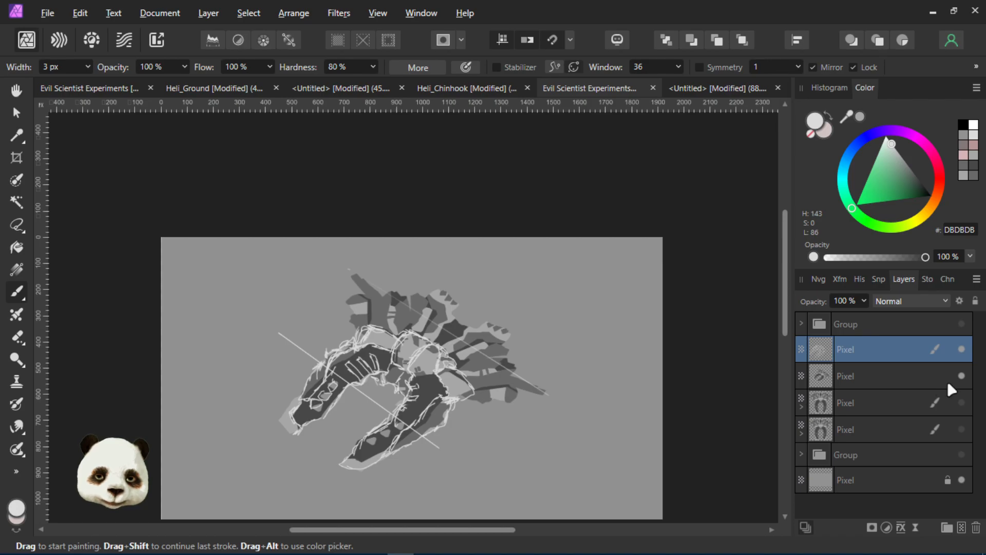
Briefly hide the tilted mech artwork to check the sketch, show it again, and outline the far claw's tip
click(960, 376)
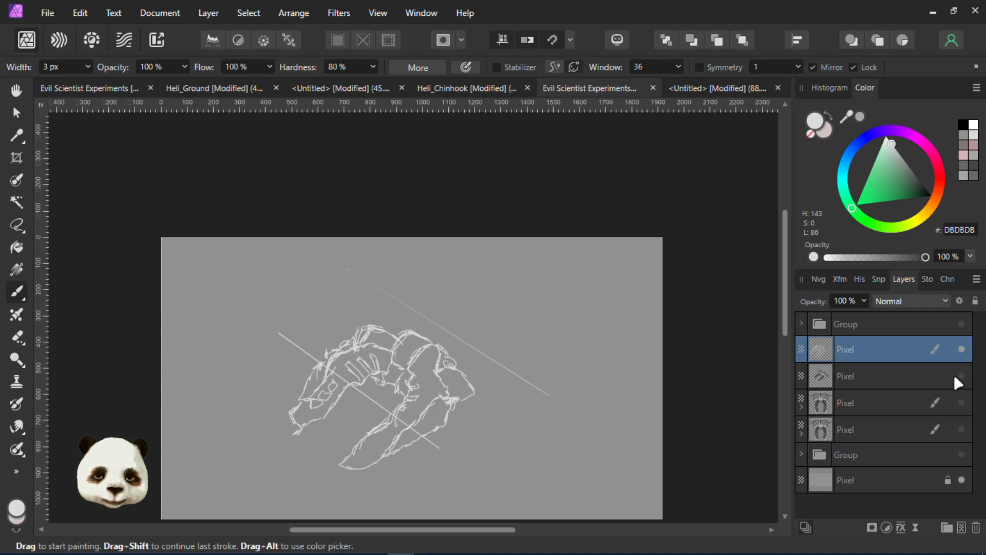
click(960, 375)
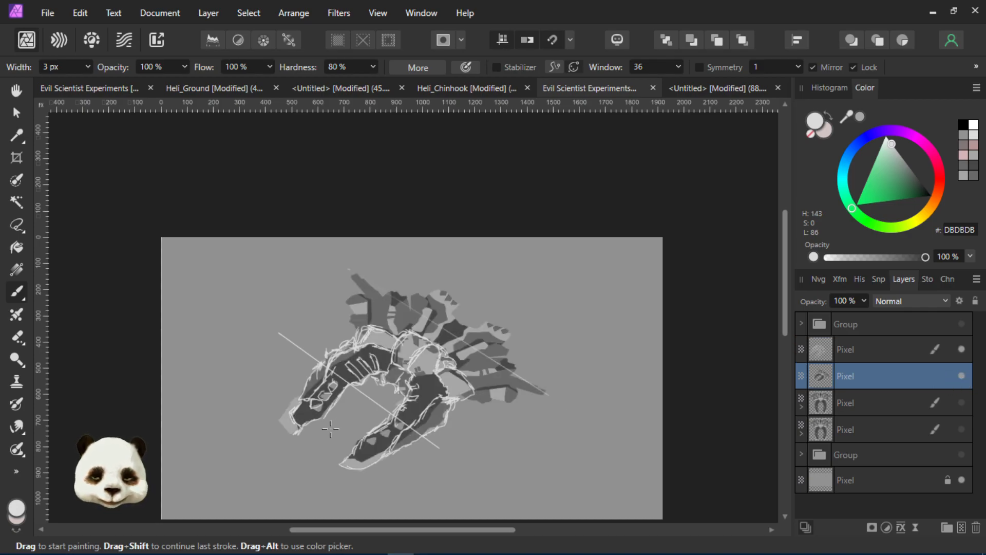
mouse_move(291, 435)
mouse_down()
mouse_move(276, 419)
mouse_move(291, 398)
mouse_move(308, 400)
mouse_move(291, 411)
mouse_up()
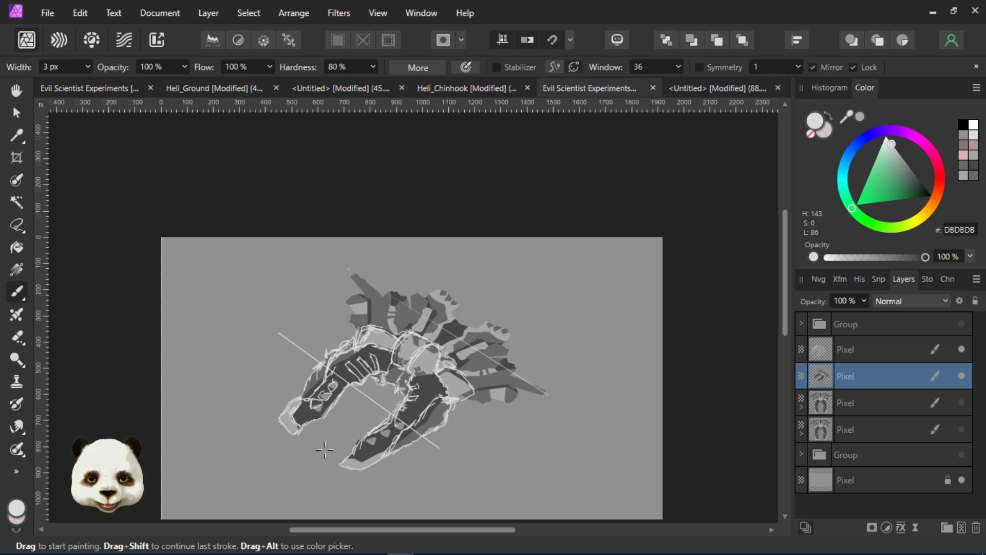